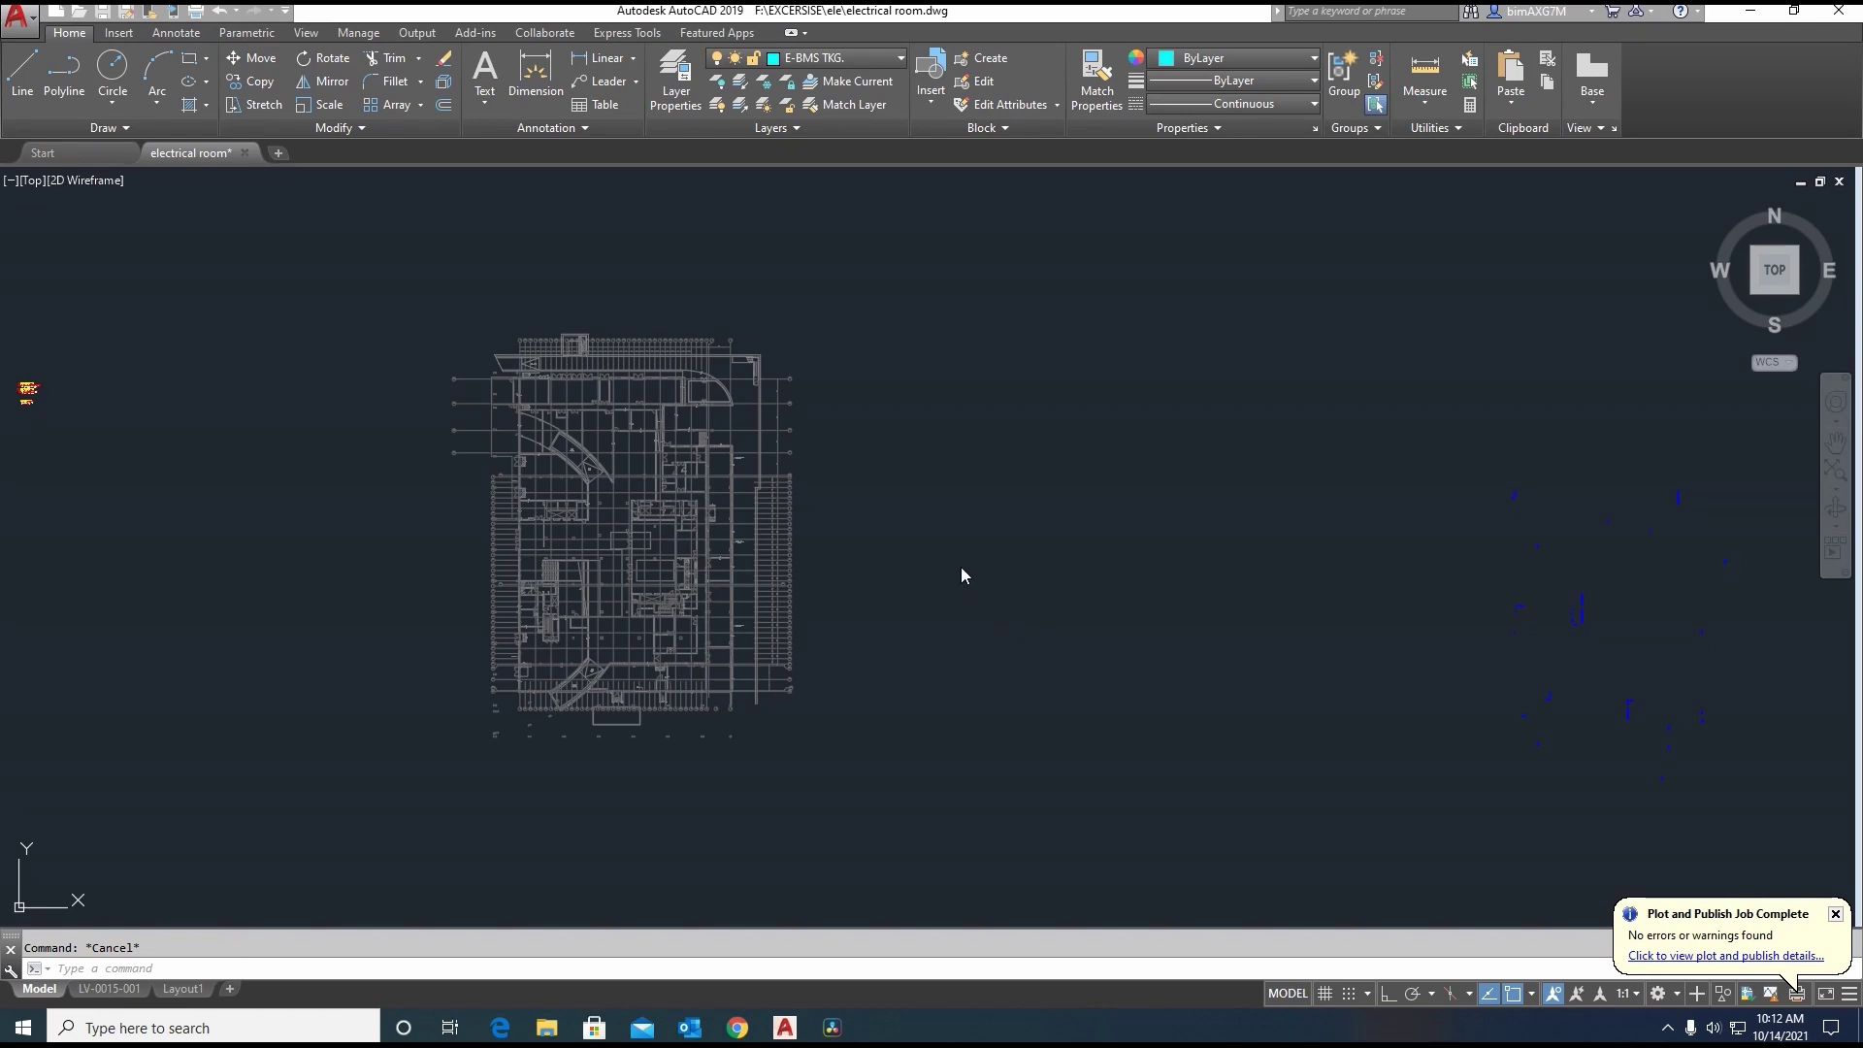
Move the ELECTRICAL CABINET room label straight down to the middle of its room
{"action": "scroll", "coordinate": [652, 619], "scroll_direction": "up", "scroll_amount": 10}
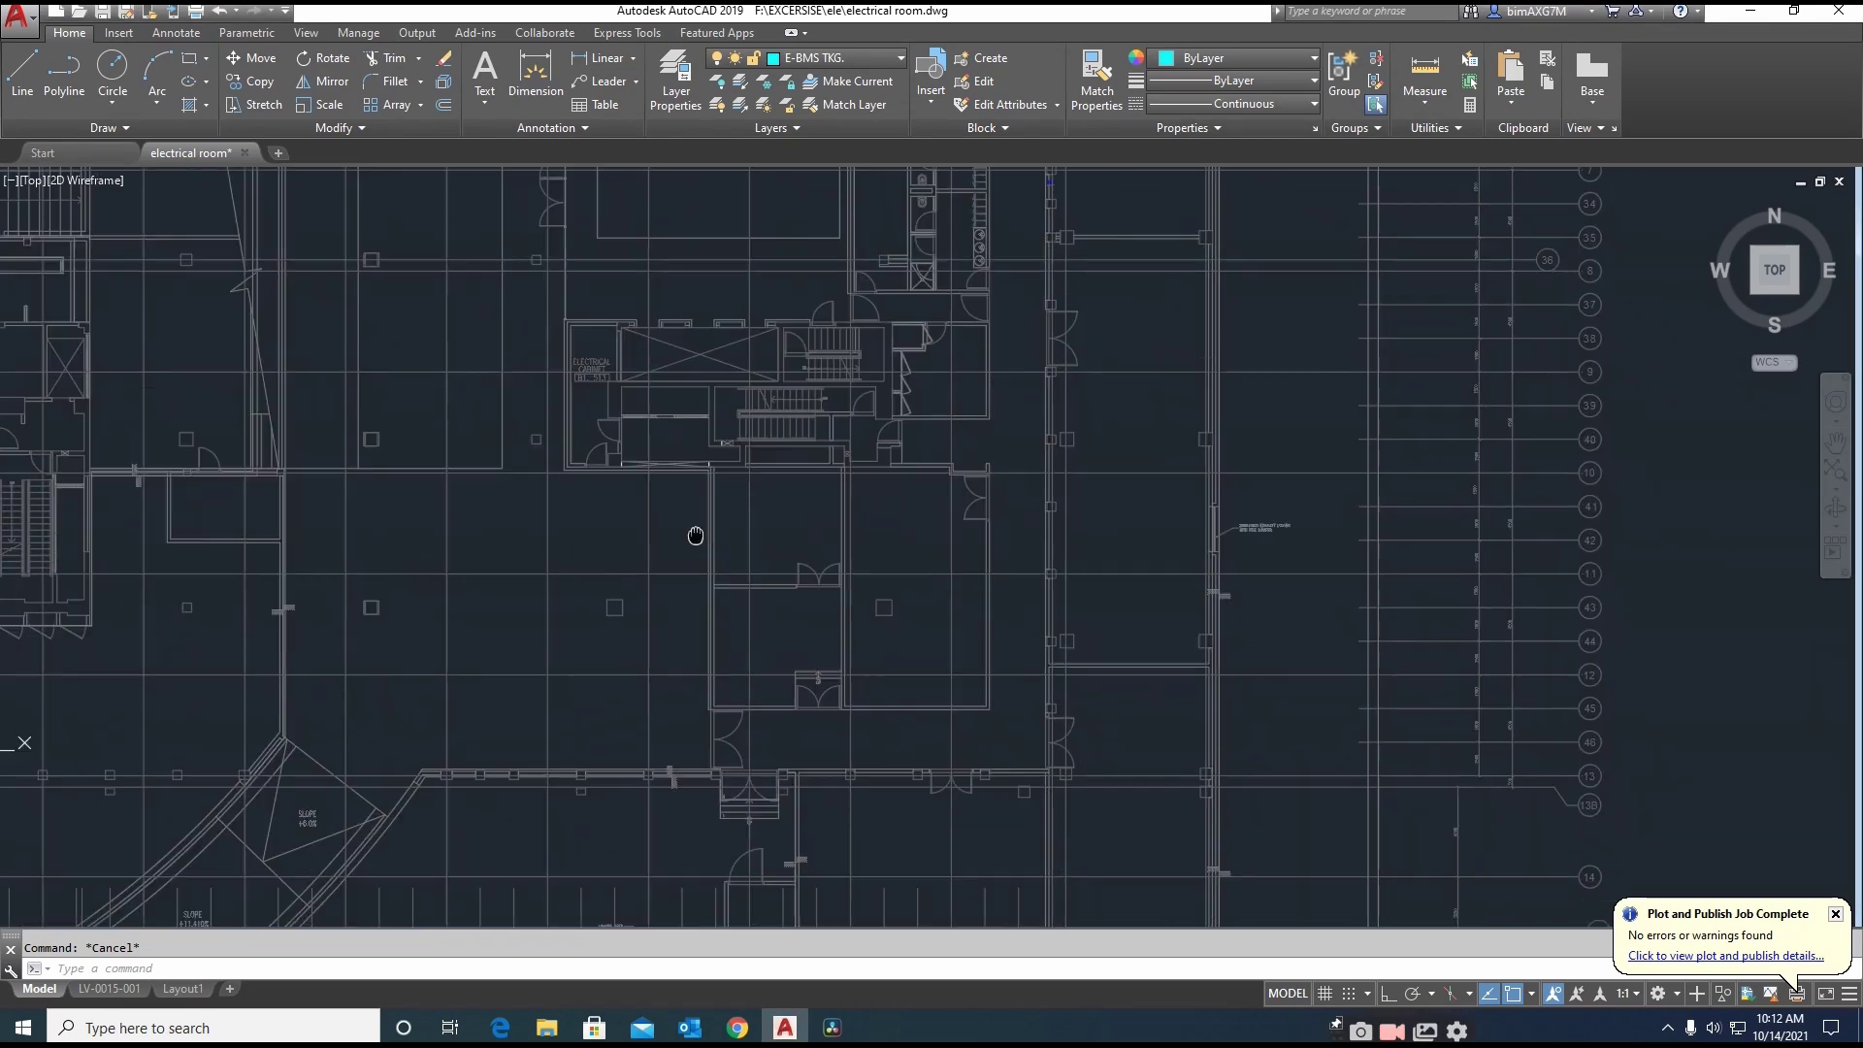
{"action": "scroll", "coordinate": [737, 534], "scroll_direction": "up", "scroll_amount": 8}
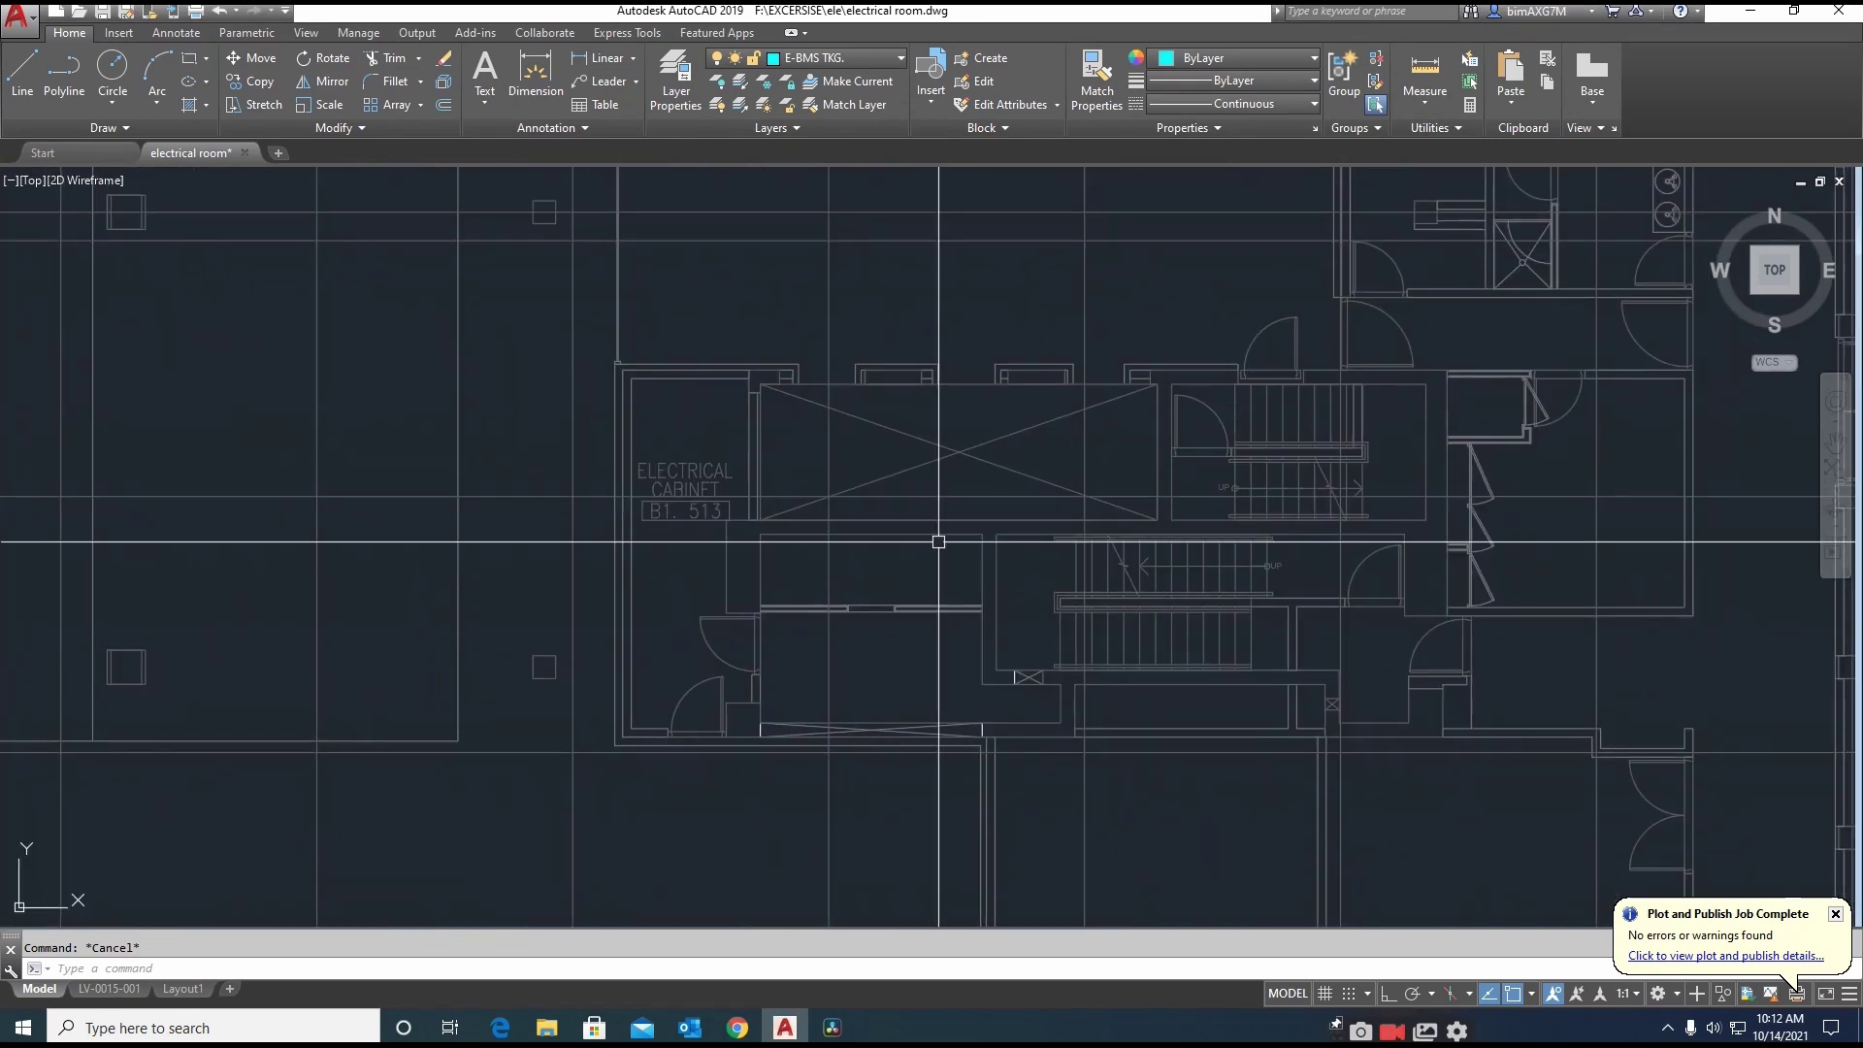
{"action": "middle_click_drag", "start_coordinate": [664, 490], "coordinate": [660, 514]}
{"action": "left_click", "coordinate": [679, 505]}
{"action": "key", "text": "m"}
{"action": "key", "text": "Return"}
{"action": "left_click", "coordinate": [692, 504]}
{"action": "scroll", "coordinate": [709, 543], "scroll_direction": "up", "scroll_amount": 5}
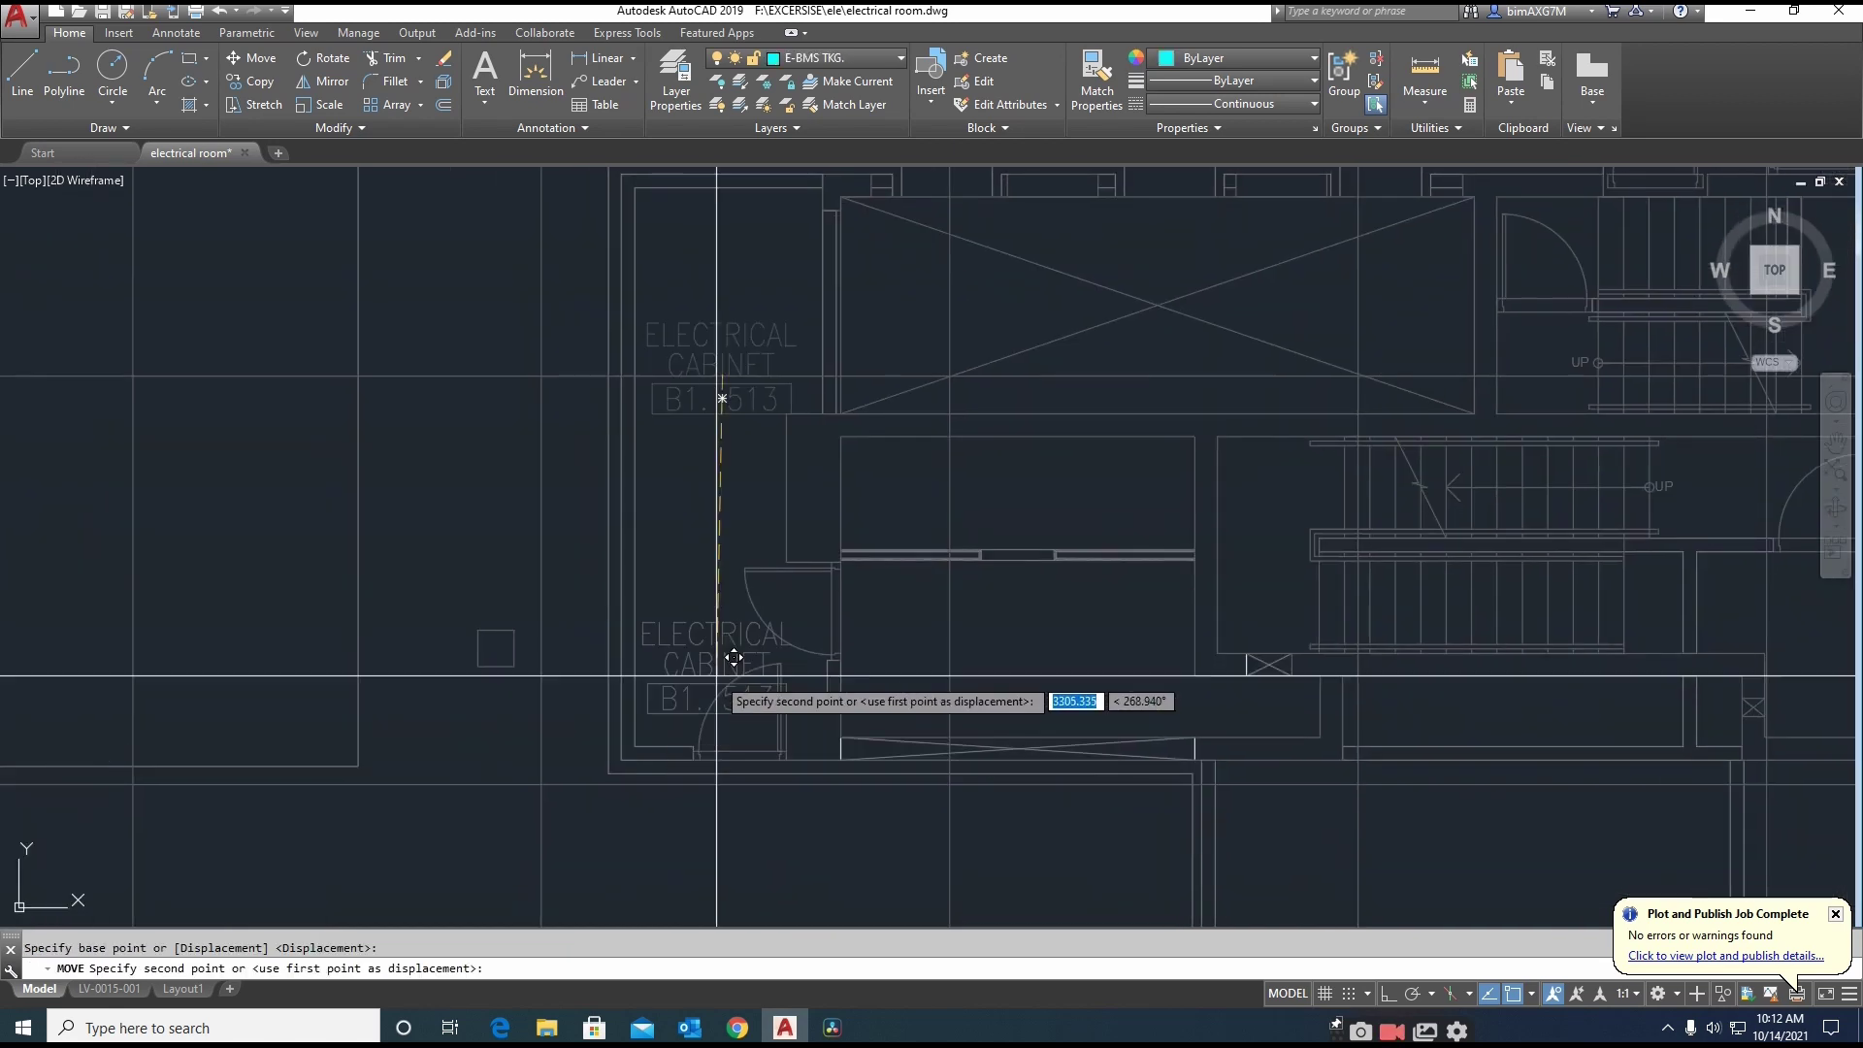
{"action": "scroll", "coordinate": [741, 672], "scroll_direction": "down", "scroll_amount": 5}
{"action": "scroll", "coordinate": [624, 575], "scroll_direction": "up", "scroll_amount": 5}
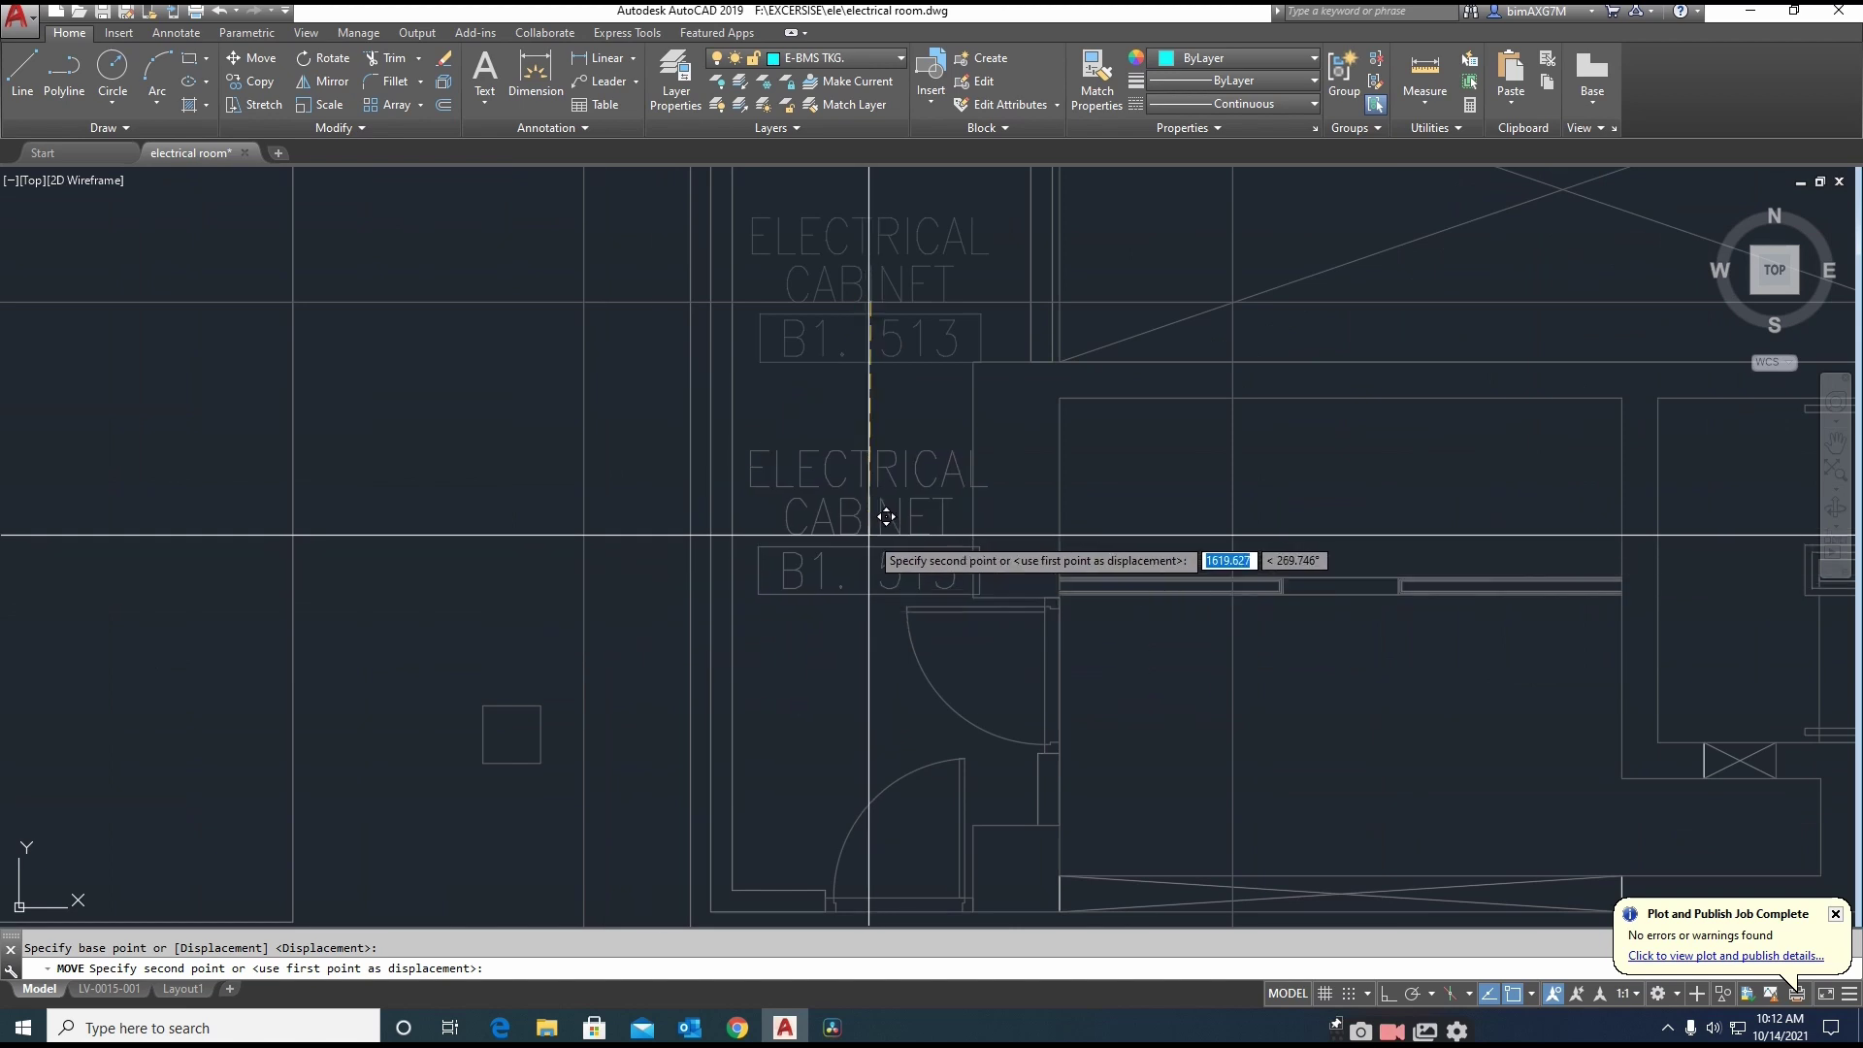
{"action": "left_click", "coordinate": [858, 516]}
{"action": "key", "text": "Escape"}
{"action": "scroll", "coordinate": [766, 601], "scroll_direction": "down", "scroll_amount": 8}
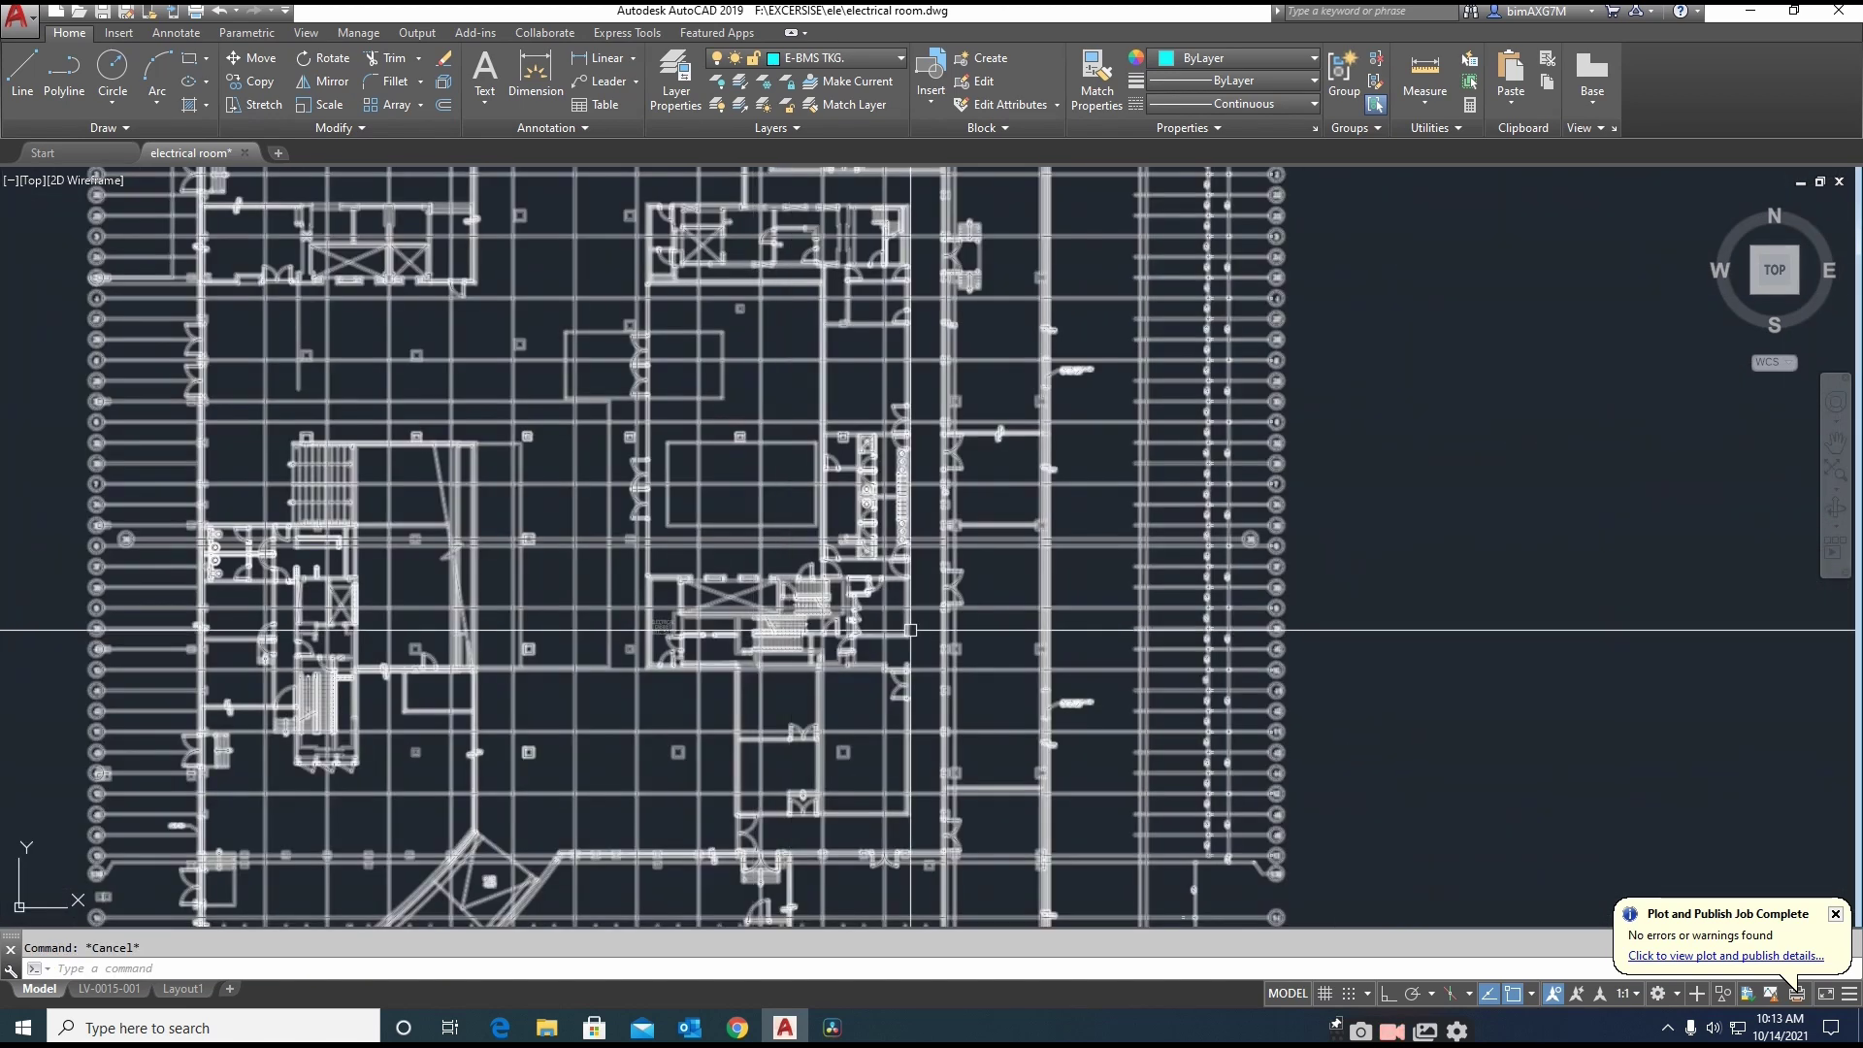
{"action": "scroll", "coordinate": [756, 614], "scroll_direction": "down", "scroll_amount": 5}
{"action": "scroll", "coordinate": [790, 615], "scroll_direction": "up", "scroll_amount": 3}
{"action": "scroll", "coordinate": [465, 618], "scroll_direction": "up", "scroll_amount": 8}
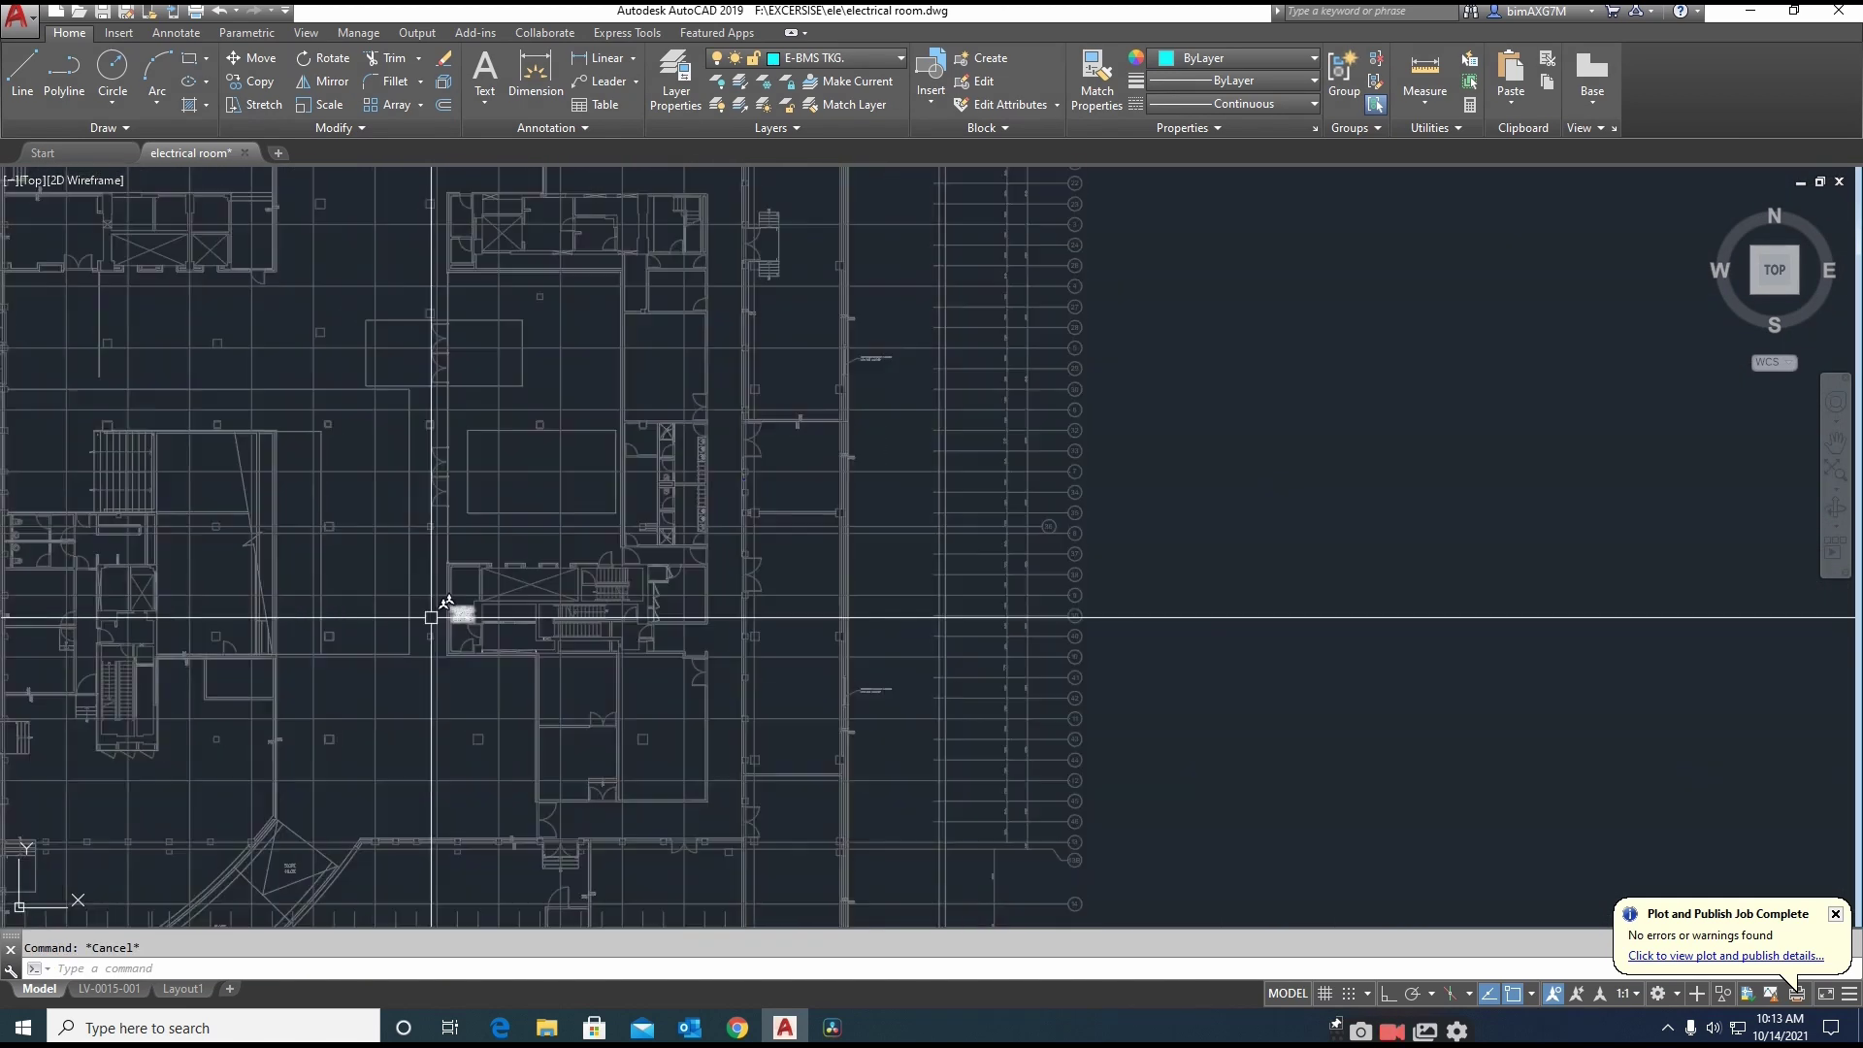
{"action": "middle_click_drag", "start_coordinate": [541, 612], "coordinate": [627, 616]}
{"action": "middle_click_drag", "start_coordinate": [613, 687], "coordinate": [612, 682]}
Copy the central group of blue panel symbols from beside the floor plan to the open area next to the electrical cabinet room
{"action": "scroll", "coordinate": [660, 690], "scroll_direction": "down", "scroll_amount": 10}
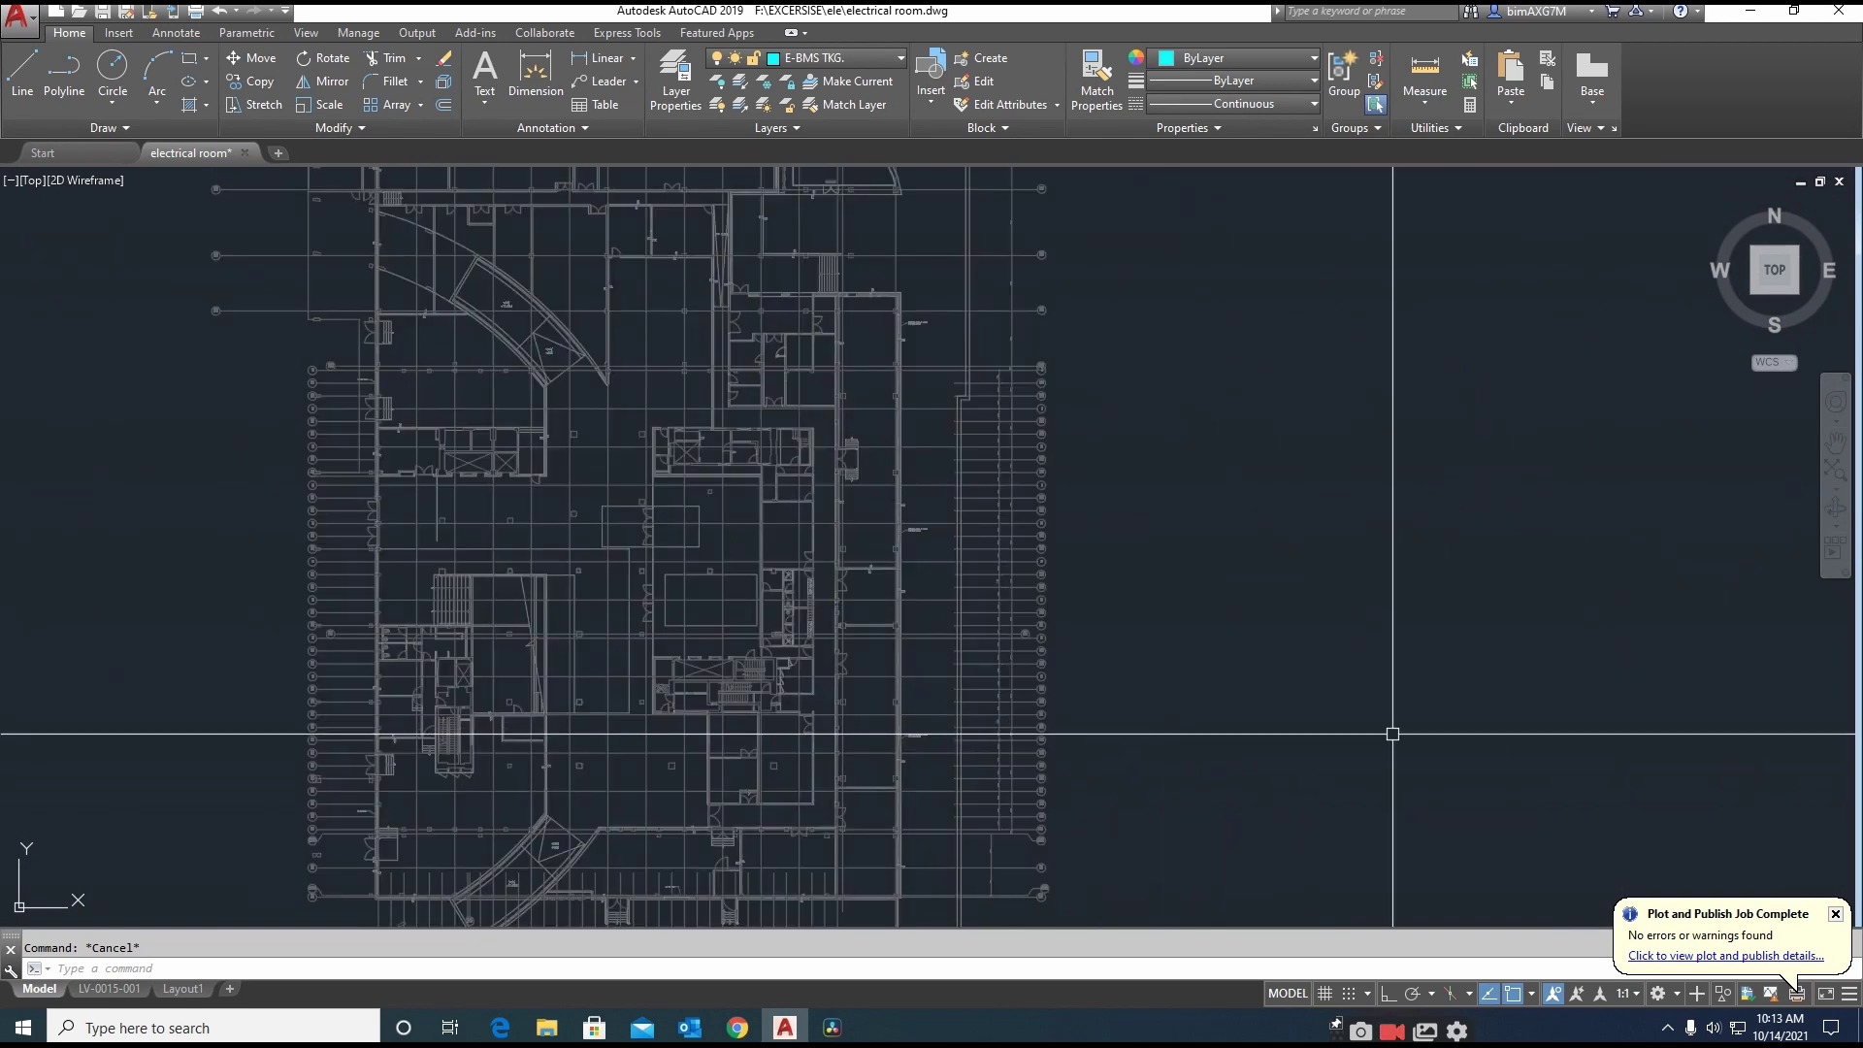
{"action": "middle_click_drag", "start_coordinate": [1443, 737], "coordinate": [775, 693]}
{"action": "scroll", "coordinate": [1439, 666], "scroll_direction": "up", "scroll_amount": 4}
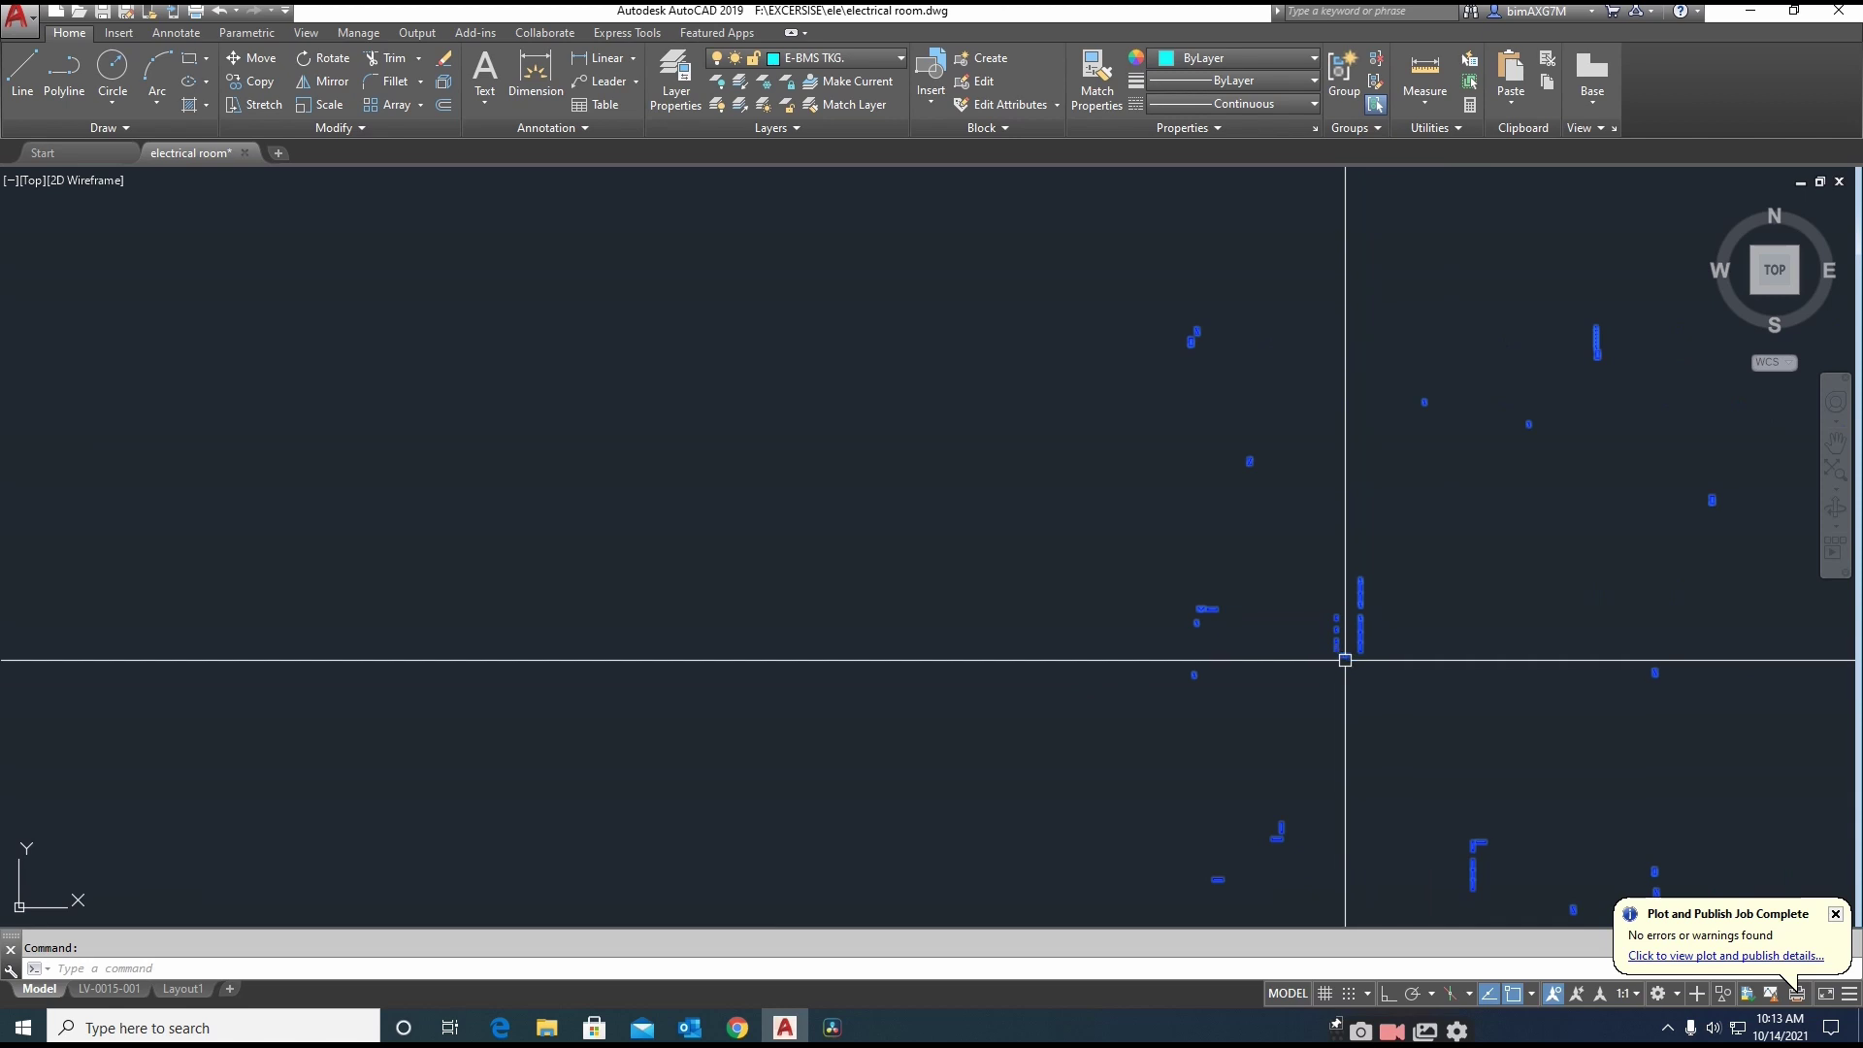
{"action": "left_click", "coordinate": [1306, 553]}
{"action": "left_click", "coordinate": [1406, 707]}
{"action": "type", "text": "co"}
{"action": "key", "text": "space"}
{"action": "left_click", "coordinate": [1364, 656]}
{"action": "scroll", "coordinate": [1581, 753], "scroll_direction": "down", "scroll_amount": 8}
{"action": "scroll", "coordinate": [1379, 738], "scroll_direction": "up", "scroll_amount": 7}
{"action": "scroll", "coordinate": [497, 631], "scroll_direction": "up", "scroll_amount": 4}
{"action": "scroll", "coordinate": [555, 618], "scroll_direction": "up", "scroll_amount": 5}
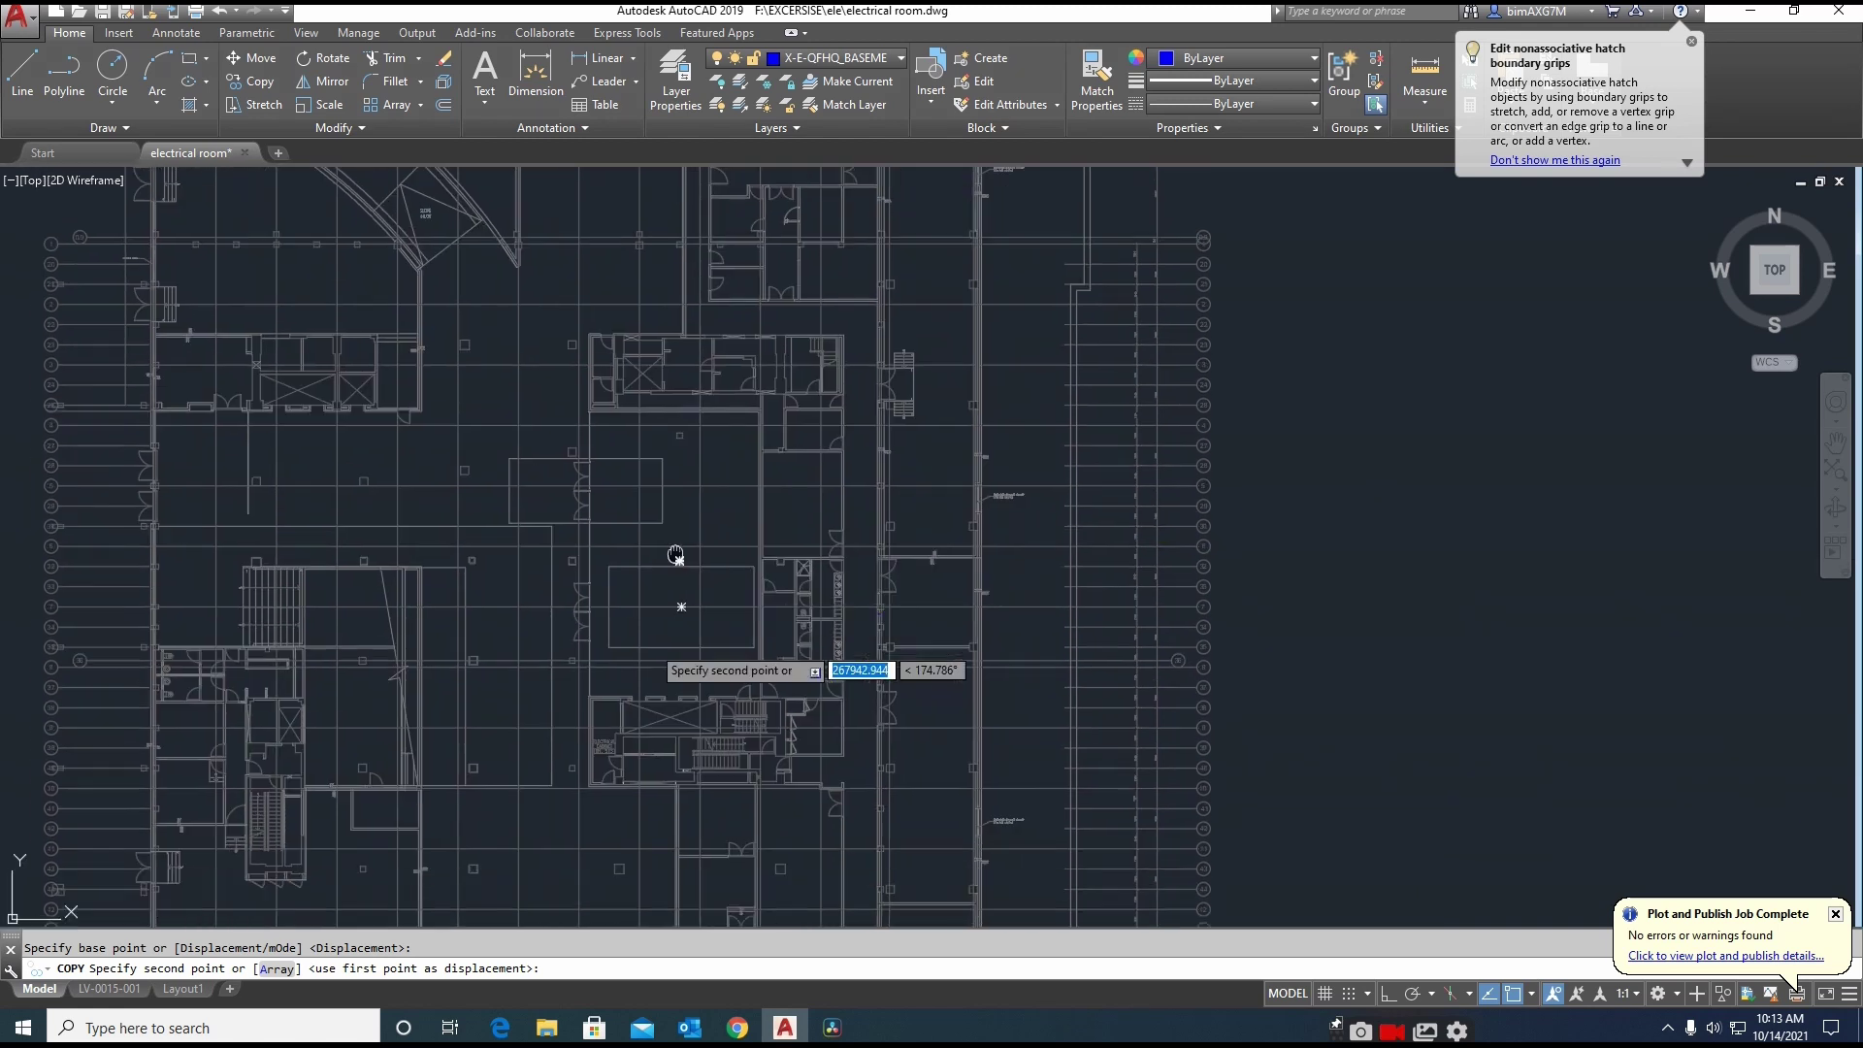
{"action": "scroll", "coordinate": [641, 709], "scroll_direction": "down", "scroll_amount": 2}
{"action": "scroll", "coordinate": [607, 689], "scroll_direction": "up", "scroll_amount": 2}
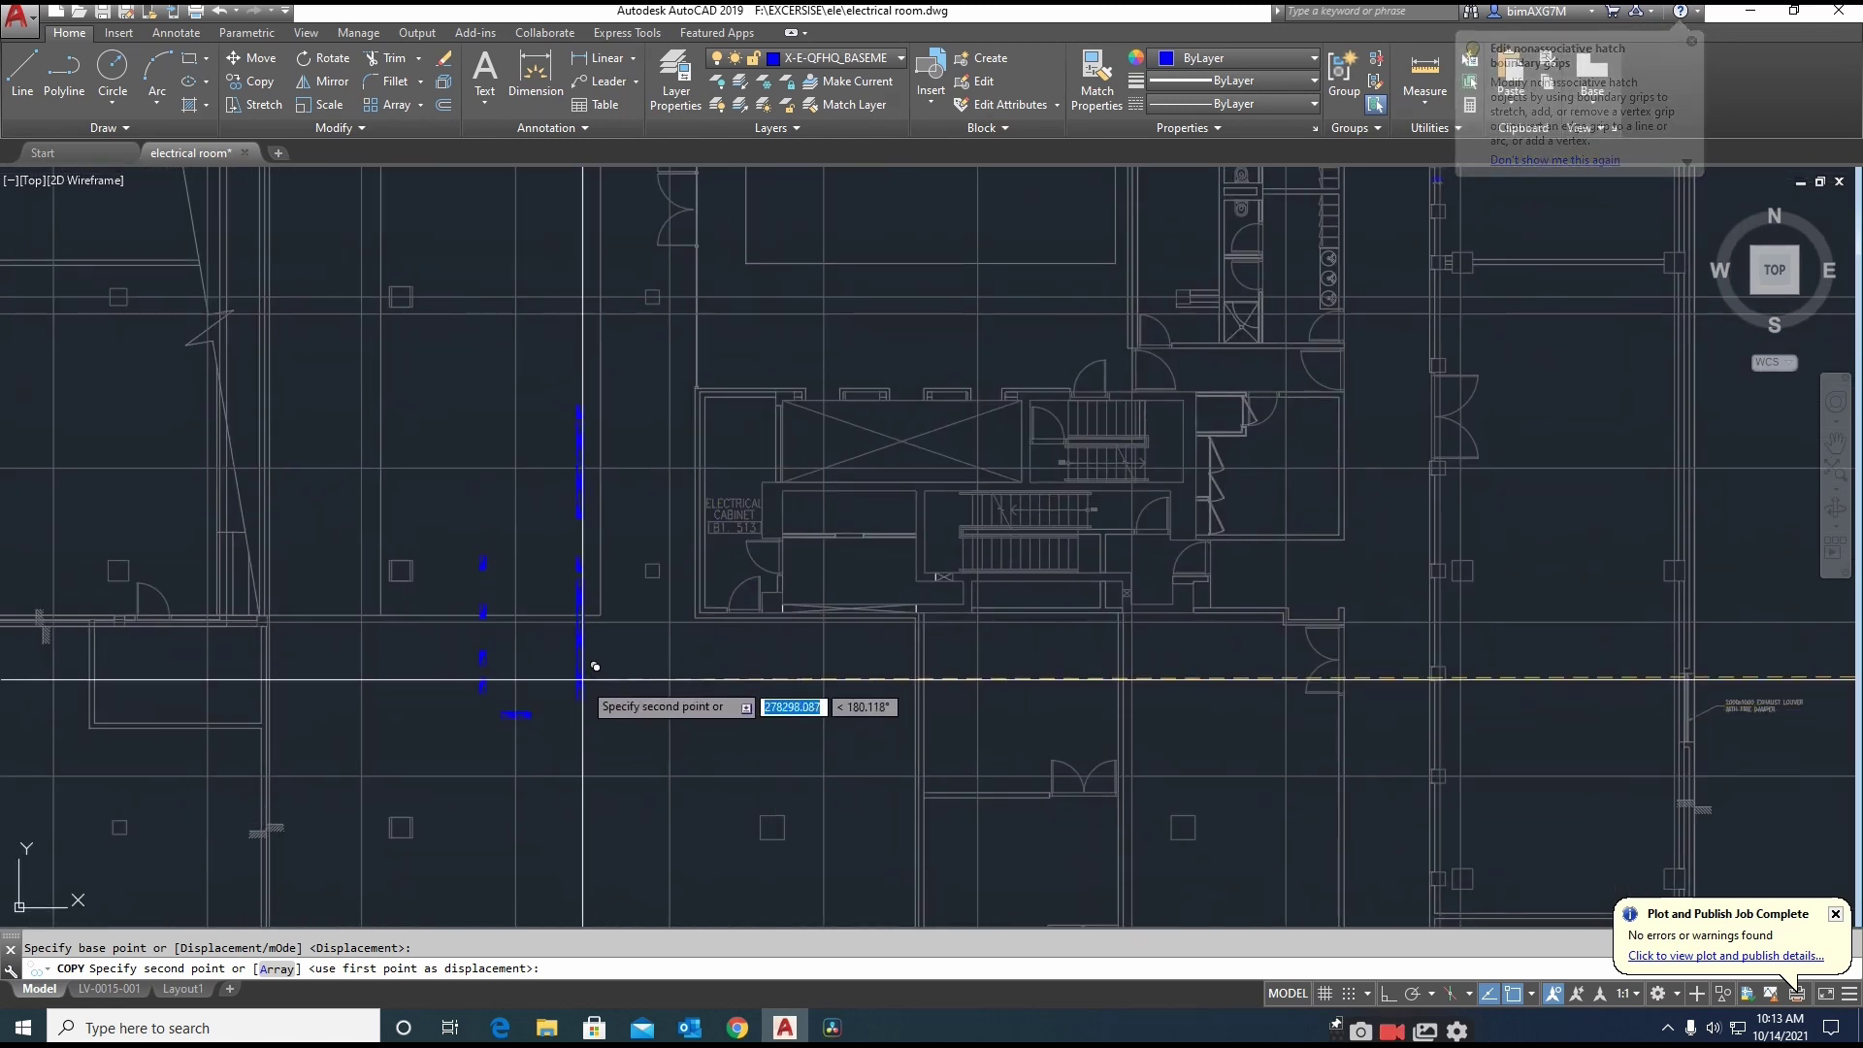
{"action": "key", "text": "Escape"}
Draw a rectangle enclosing the electrical cabinet room and the area around it
{"action": "scroll", "coordinate": [673, 470], "scroll_direction": "up", "scroll_amount": 2}
{"action": "middle_click_drag", "start_coordinate": [671, 474], "coordinate": [628, 534]}
{"action": "type", "text": "rec"}
{"action": "key", "text": "space"}
{"action": "left_click", "coordinate": [551, 347]}
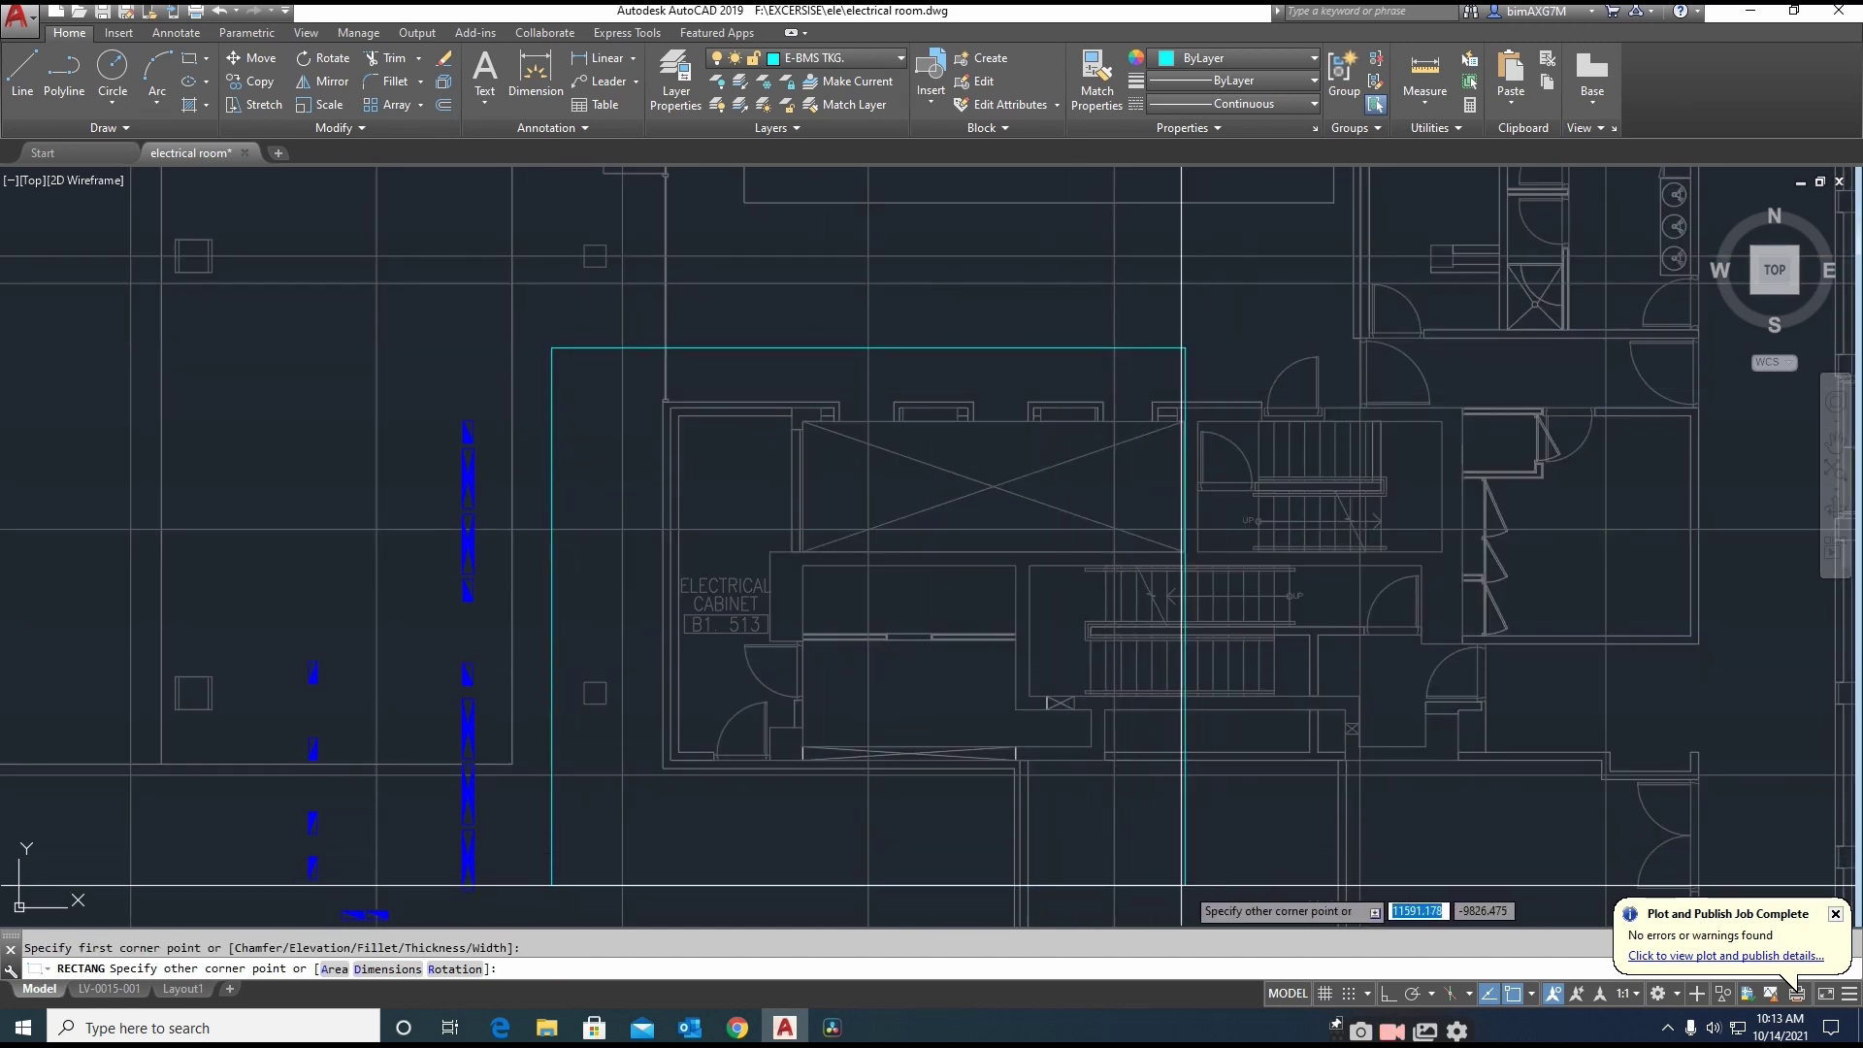
{"action": "left_click", "coordinate": [947, 866]}
{"action": "key", "text": "Escape"}
Add a linear dimension to the height of the uppermost small panel symbol among the copied ones
{"action": "middle_click_drag", "start_coordinate": [423, 672], "coordinate": [449, 651]}
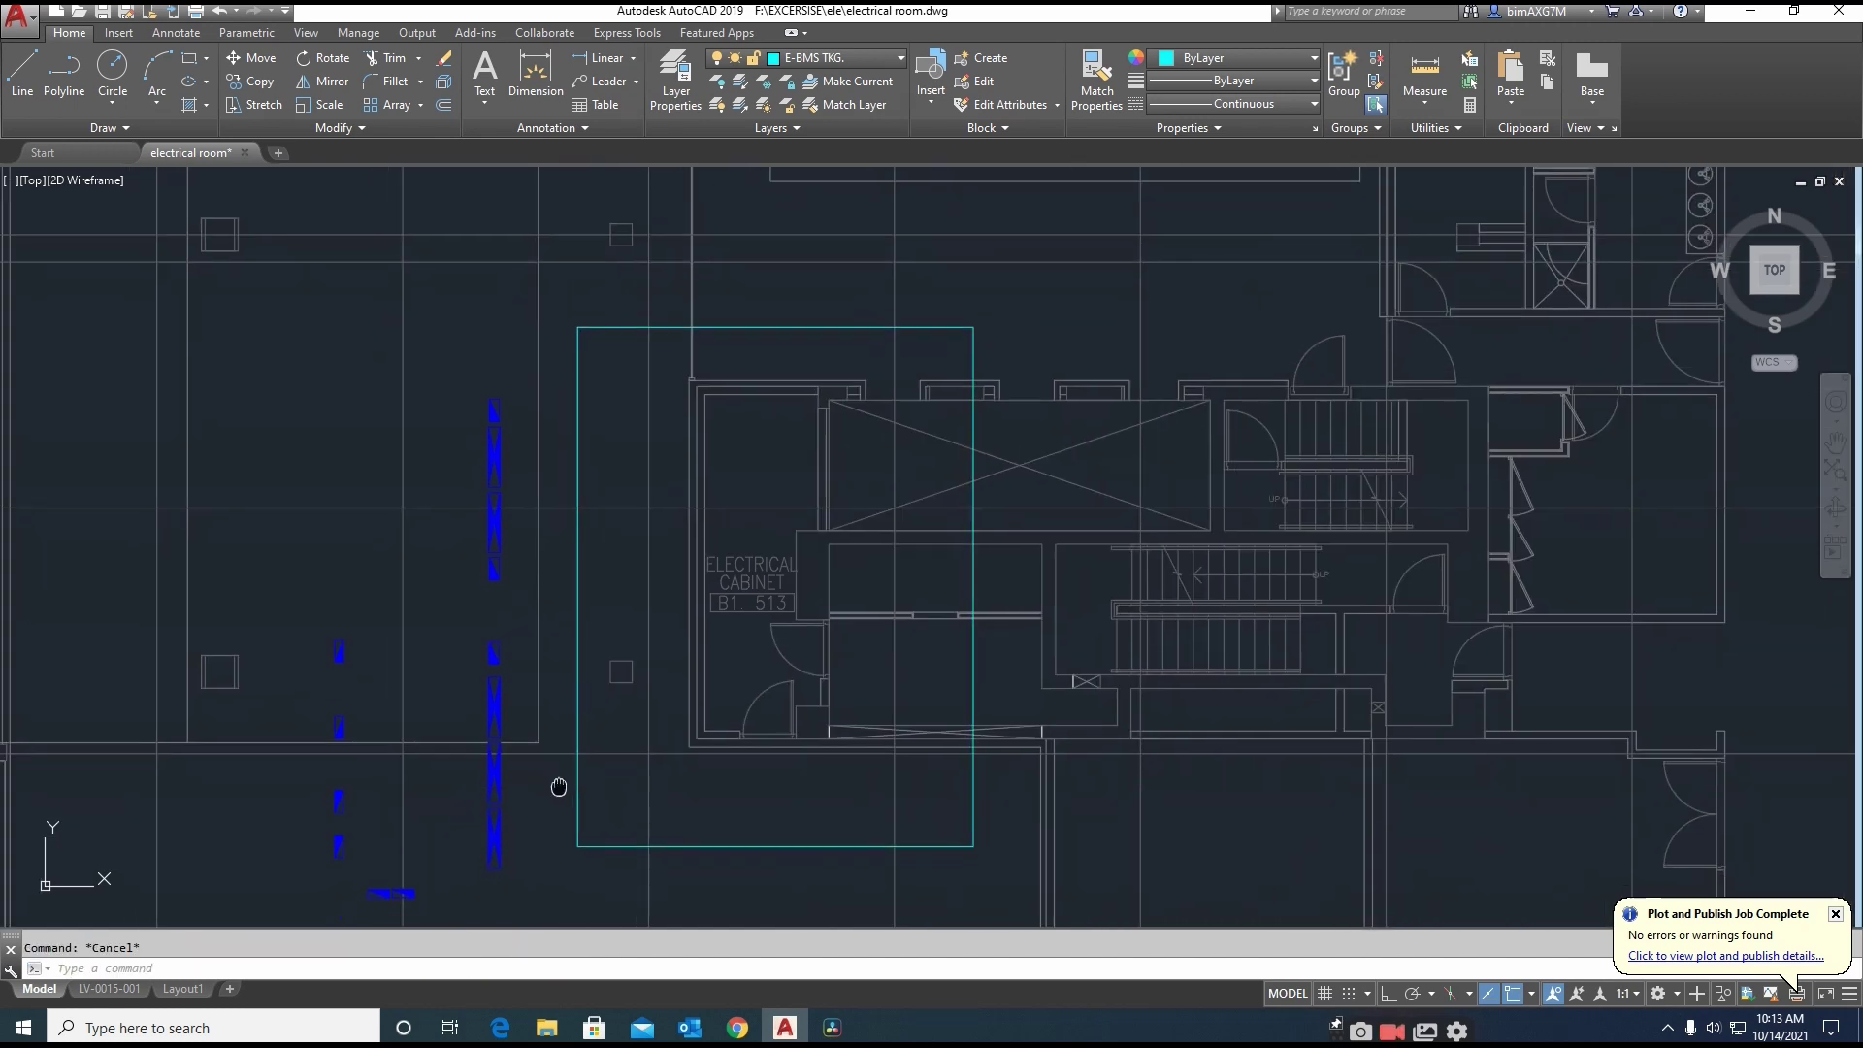
{"action": "scroll", "coordinate": [291, 660], "scroll_direction": "up", "scroll_amount": 5}
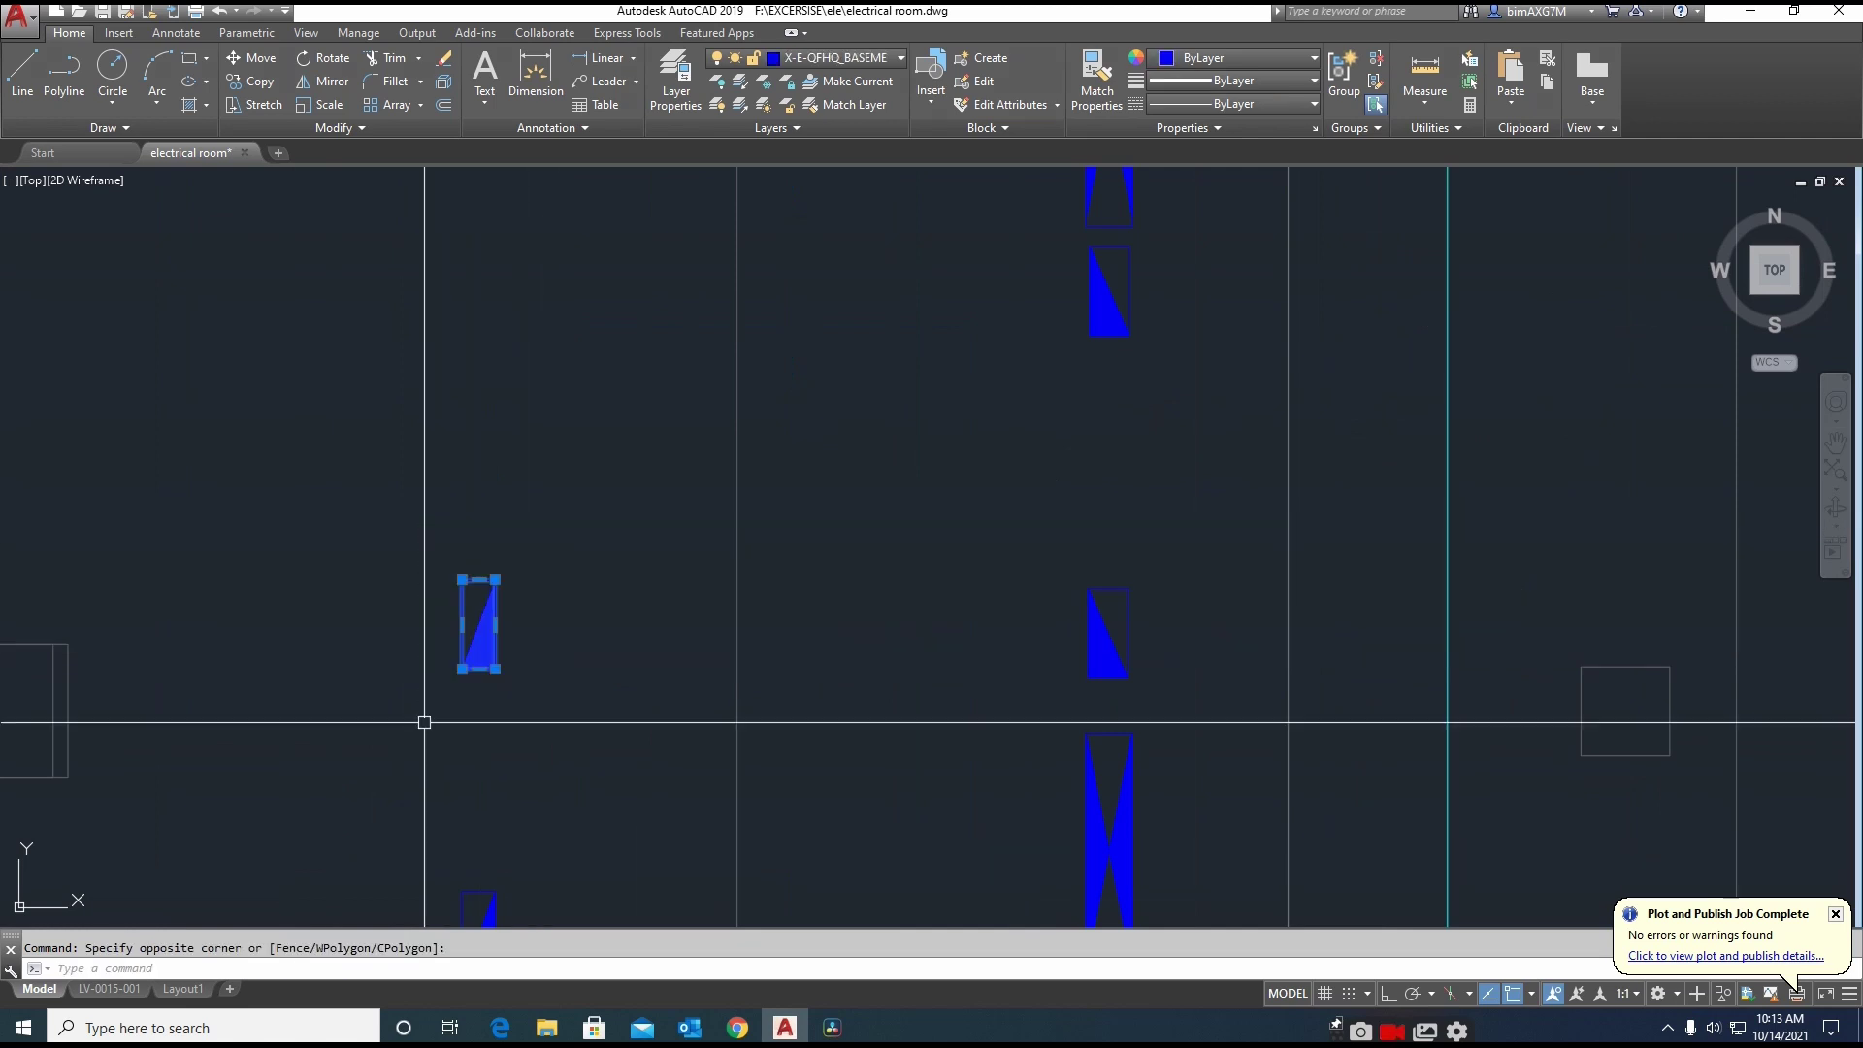
{"action": "left_click", "coordinate": [496, 670]}
{"action": "key", "text": "Escape"}
{"action": "scroll", "coordinate": [452, 642], "scroll_direction": "up", "scroll_amount": 2}
{"action": "scroll", "coordinate": [538, 682], "scroll_direction": "down", "scroll_amount": 4}
{"action": "mouse_move", "coordinate": [538, 682]}
{"action": "middle_mouse_down"}
{"action": "mouse_move", "coordinate": [424, 621]}
{"action": "mouse_move", "coordinate": [481, 696]}
{"action": "middle_mouse_up"}
{"action": "type", "text": "dli"}
{"action": "key", "text": "Return"}
{"action": "scroll", "coordinate": [415, 700], "scroll_direction": "up", "scroll_amount": 4}
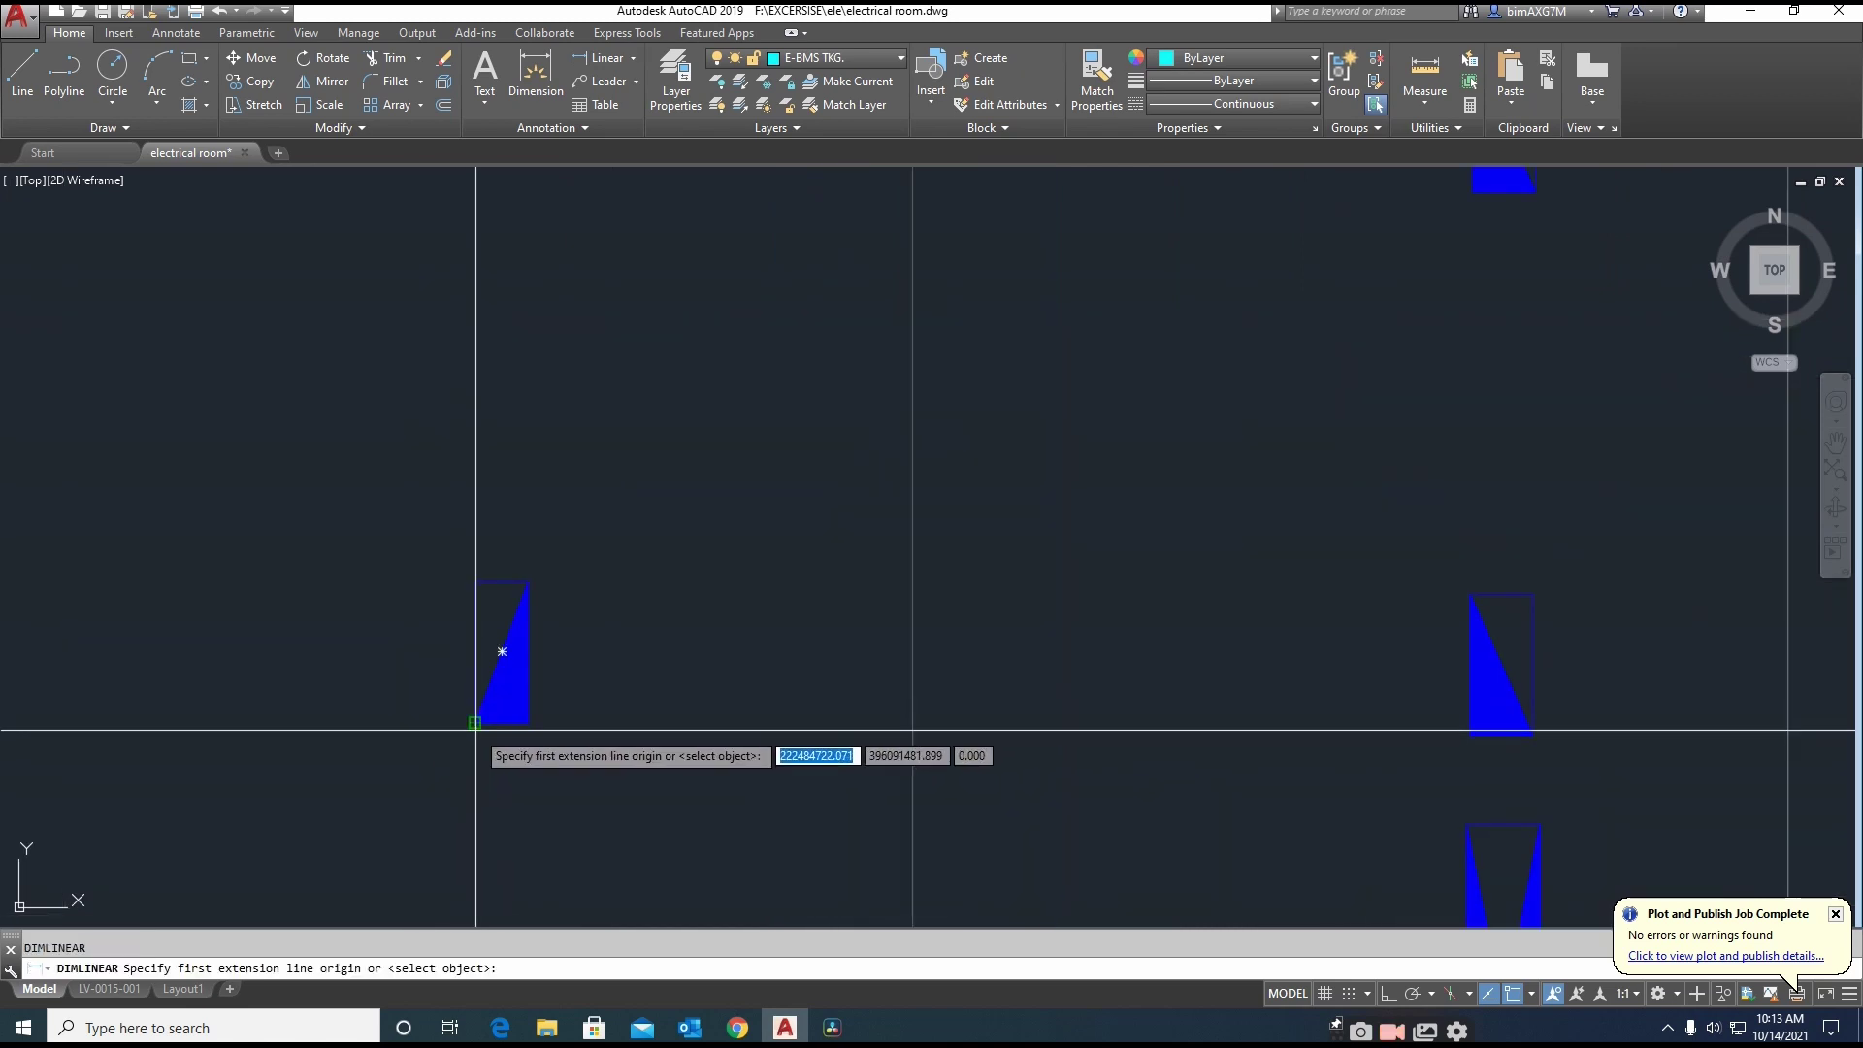
{"action": "left_click", "coordinate": [475, 726]}
{"action": "left_click", "coordinate": [474, 580]}
{"action": "left_click", "coordinate": [335, 654]}
Add a linear dimension across the top width of the same small panel symbol
{"action": "key", "text": "Return"}
{"action": "left_click", "coordinate": [475, 580]}
{"action": "left_click", "coordinate": [529, 584]}
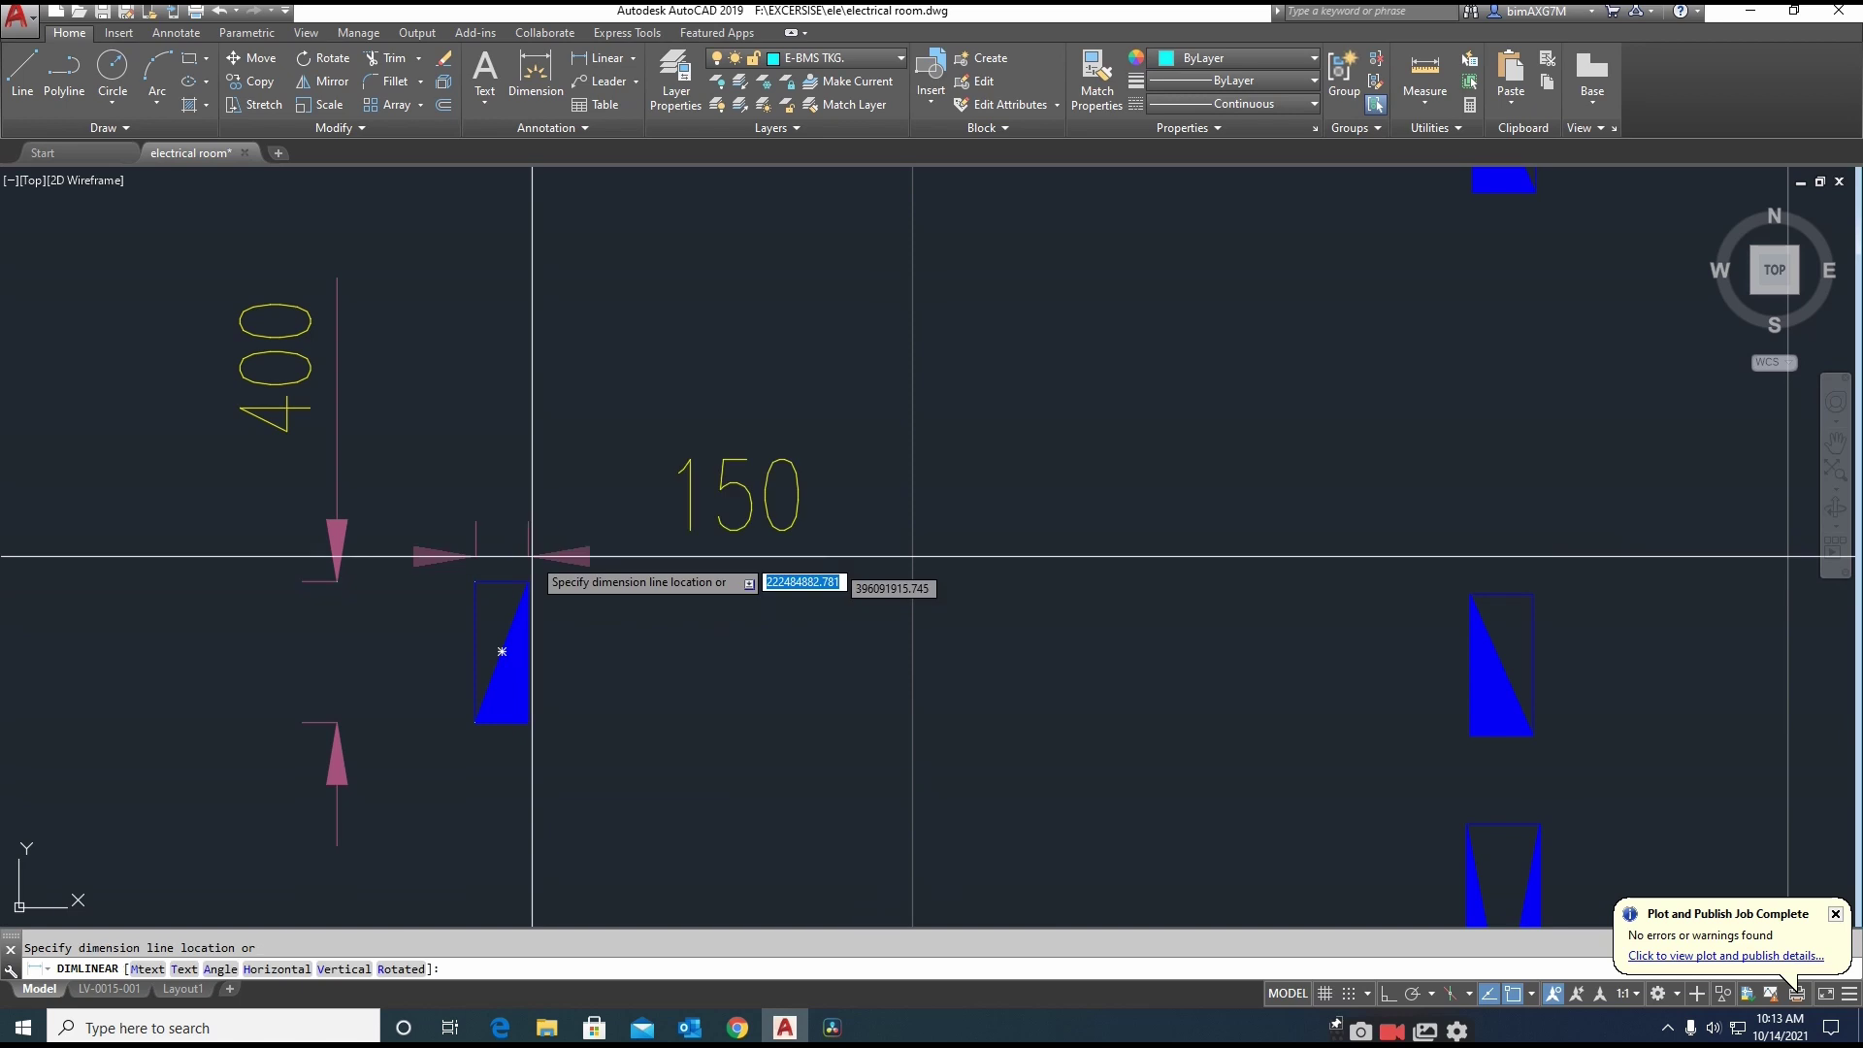
{"action": "left_click", "coordinate": [527, 457]}
{"action": "key", "text": "Escape"}
Erase the height and width dimensions from the small panel symbol
{"action": "left_click", "coordinate": [690, 487]}
{"action": "left_click", "coordinate": [366, 386]}
{"action": "left_click", "coordinate": [366, 387]}
{"action": "left_click", "coordinate": [212, 557]}
{"action": "key", "text": "Return"}
Start a block definition named ELEC-DB-1 with the small panel symbol's outline and triangular fill as its objects
{"action": "mouse_move", "coordinate": [563, 595]}
{"action": "middle_mouse_down"}
{"action": "mouse_move", "coordinate": [528, 491]}
{"action": "mouse_move", "coordinate": [527, 577]}
{"action": "mouse_move", "coordinate": [533, 527]}
{"action": "mouse_move", "coordinate": [470, 540]}
{"action": "mouse_move", "coordinate": [486, 600]}
{"action": "middle_mouse_up"}
{"action": "left_click", "coordinate": [416, 454]}
{"action": "left_click", "coordinate": [611, 637]}
{"action": "key", "text": "Escape"}
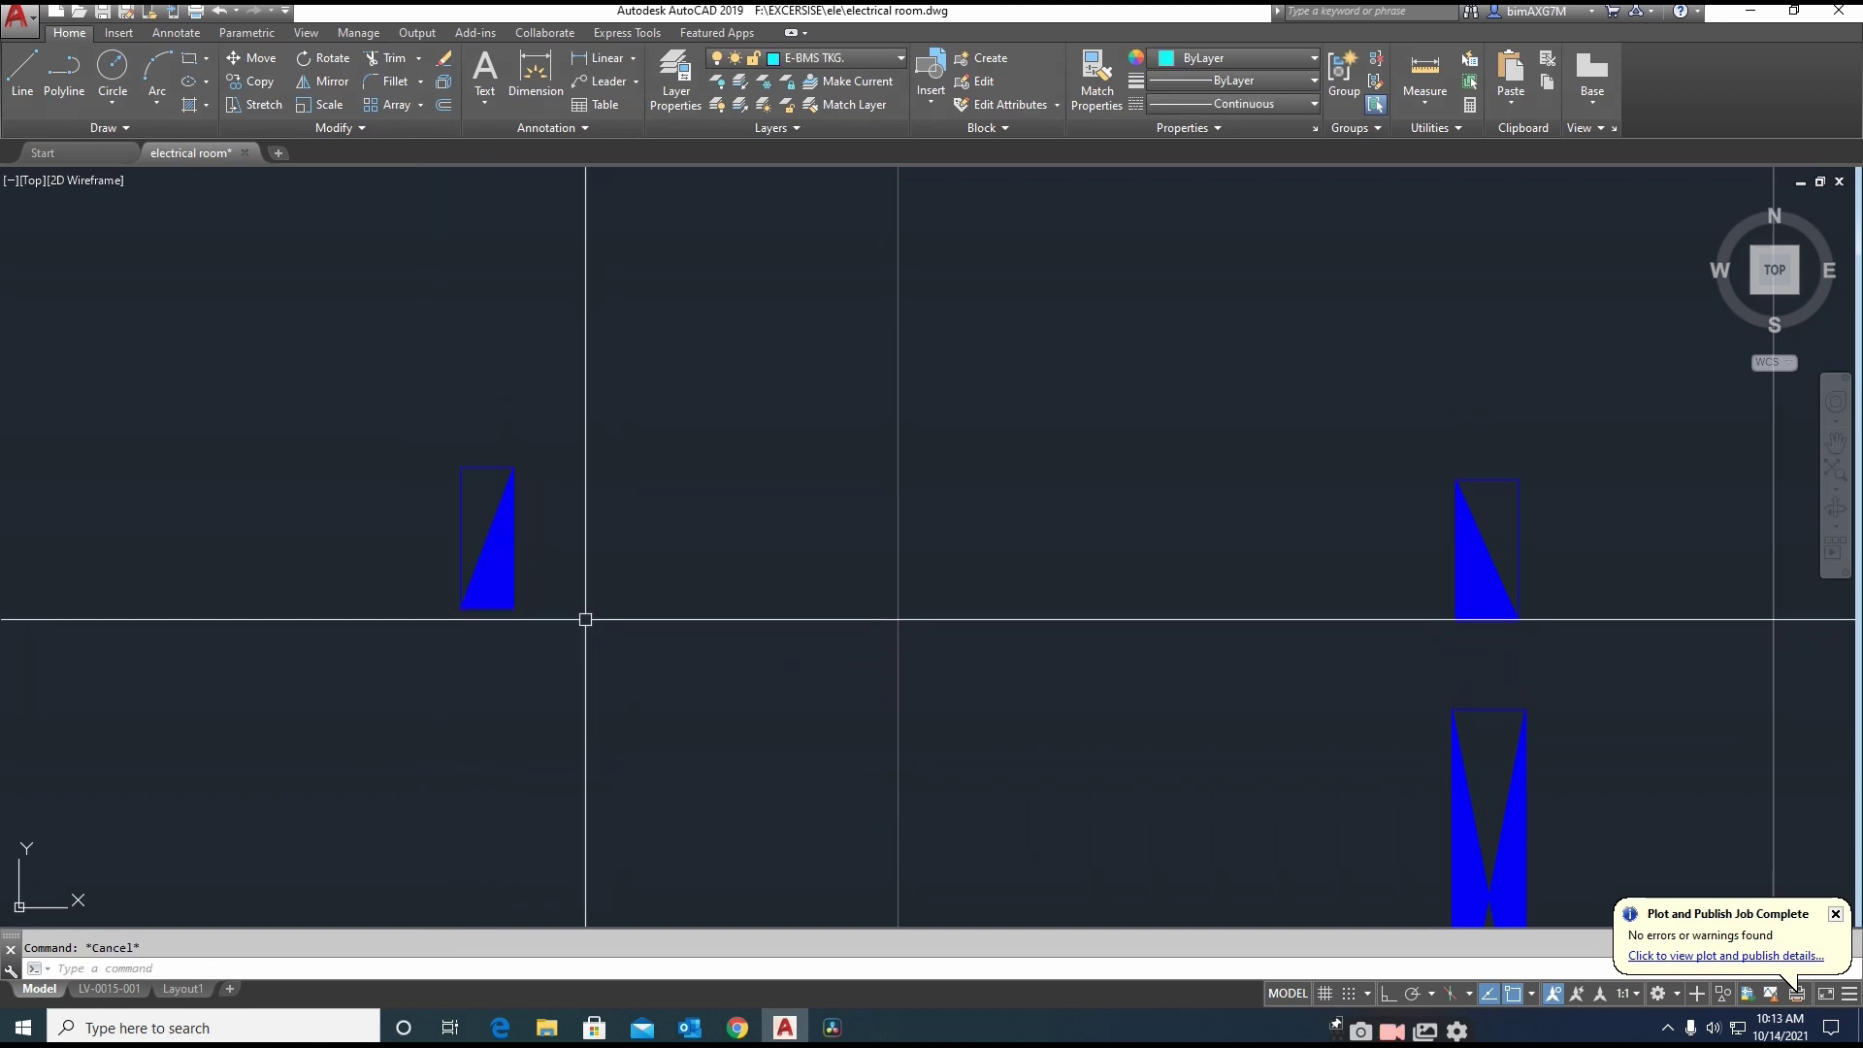
{"action": "type", "text": "b"}
{"action": "key", "text": "Return"}
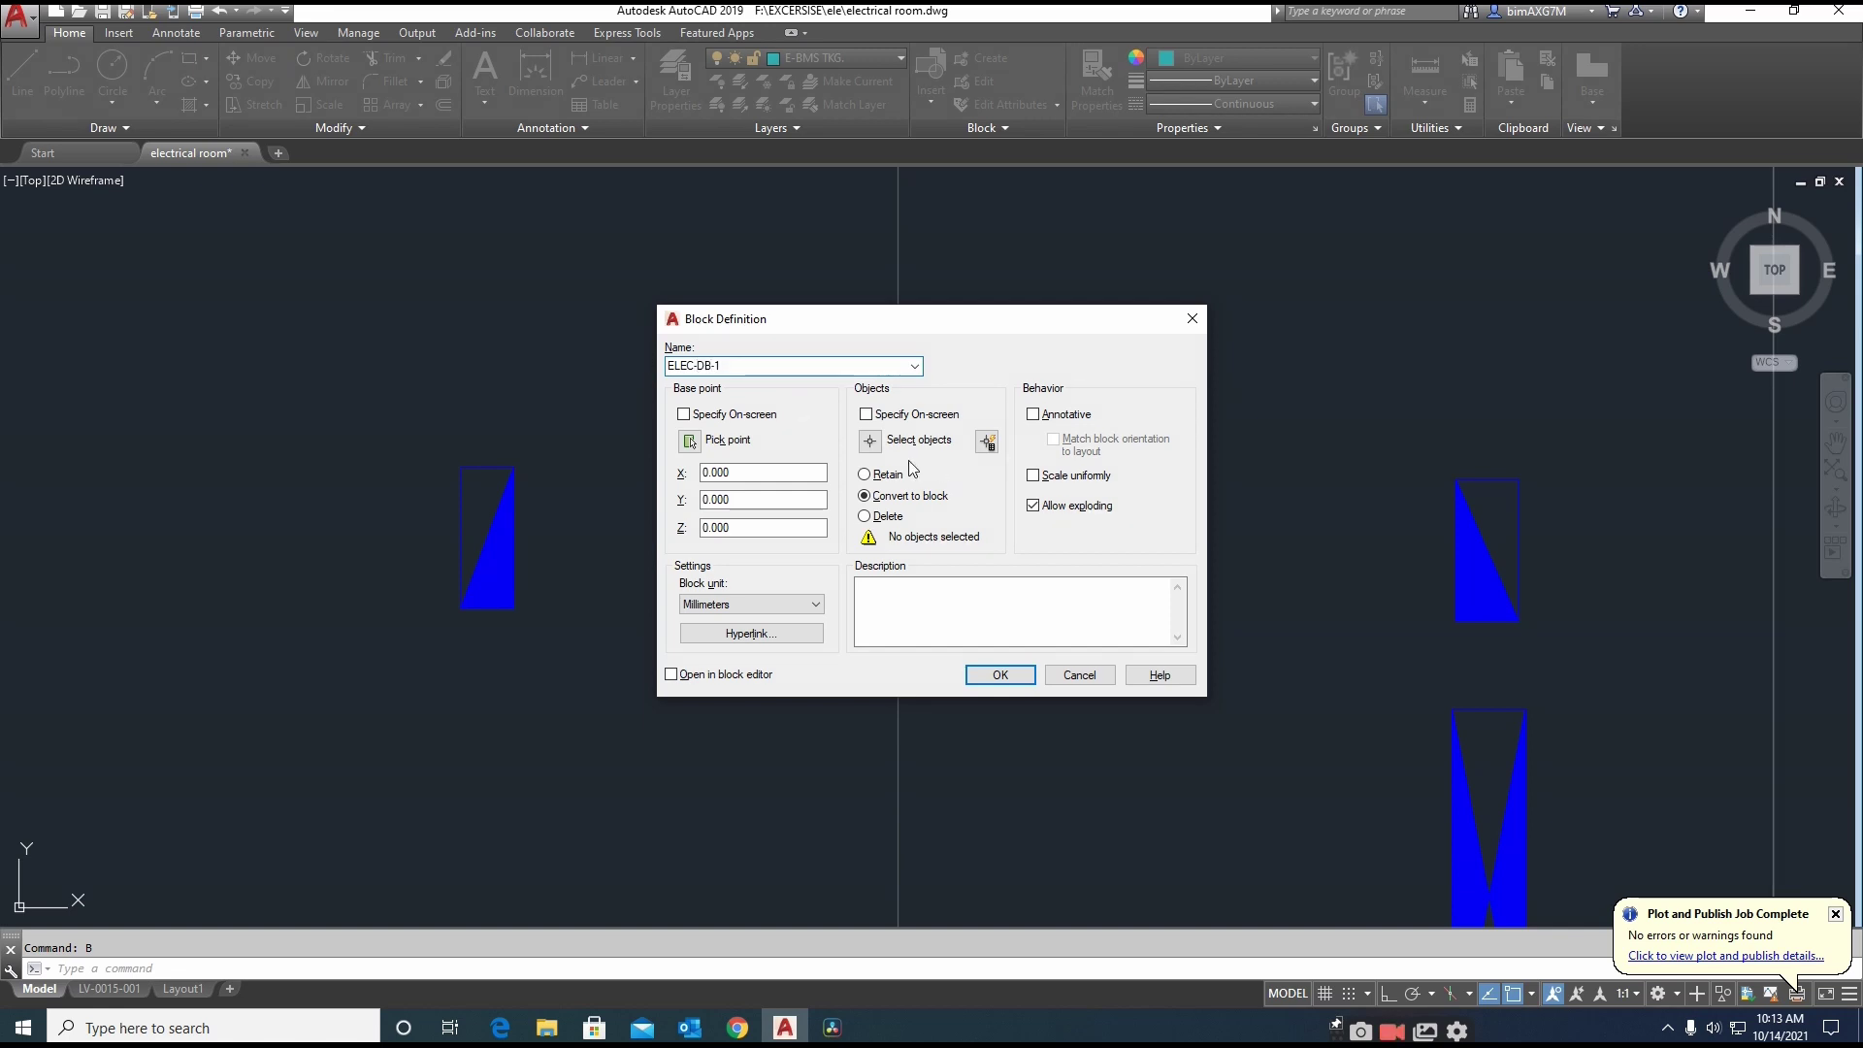
{"action": "left_click", "coordinate": [870, 443]}
{"action": "left_click", "coordinate": [333, 385]}
{"action": "left_click", "coordinate": [519, 612]}
{"action": "key", "text": "Return"}
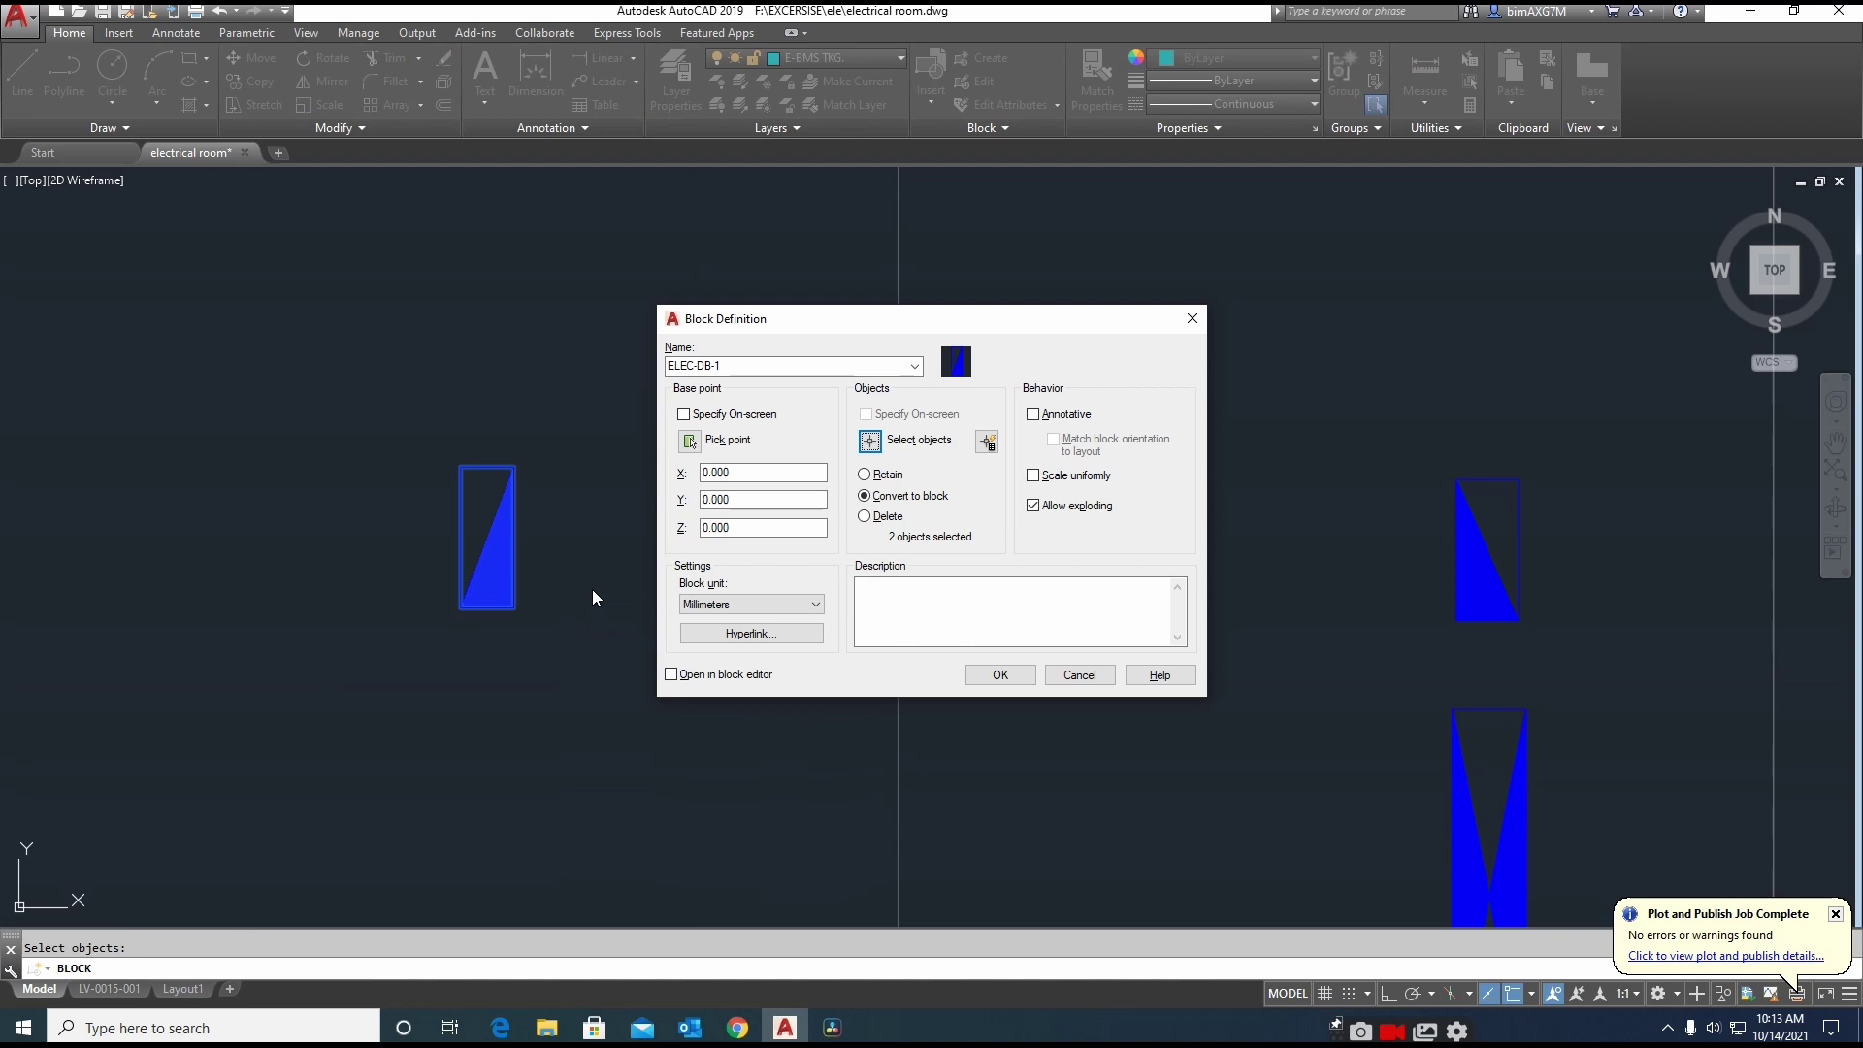
Set the block's base point at the midpoint of the symbol's left edge and create the block
{"action": "left_click", "coordinate": [688, 441]}
{"action": "left_click", "coordinate": [488, 537]}
{"action": "left_click", "coordinate": [993, 684]}
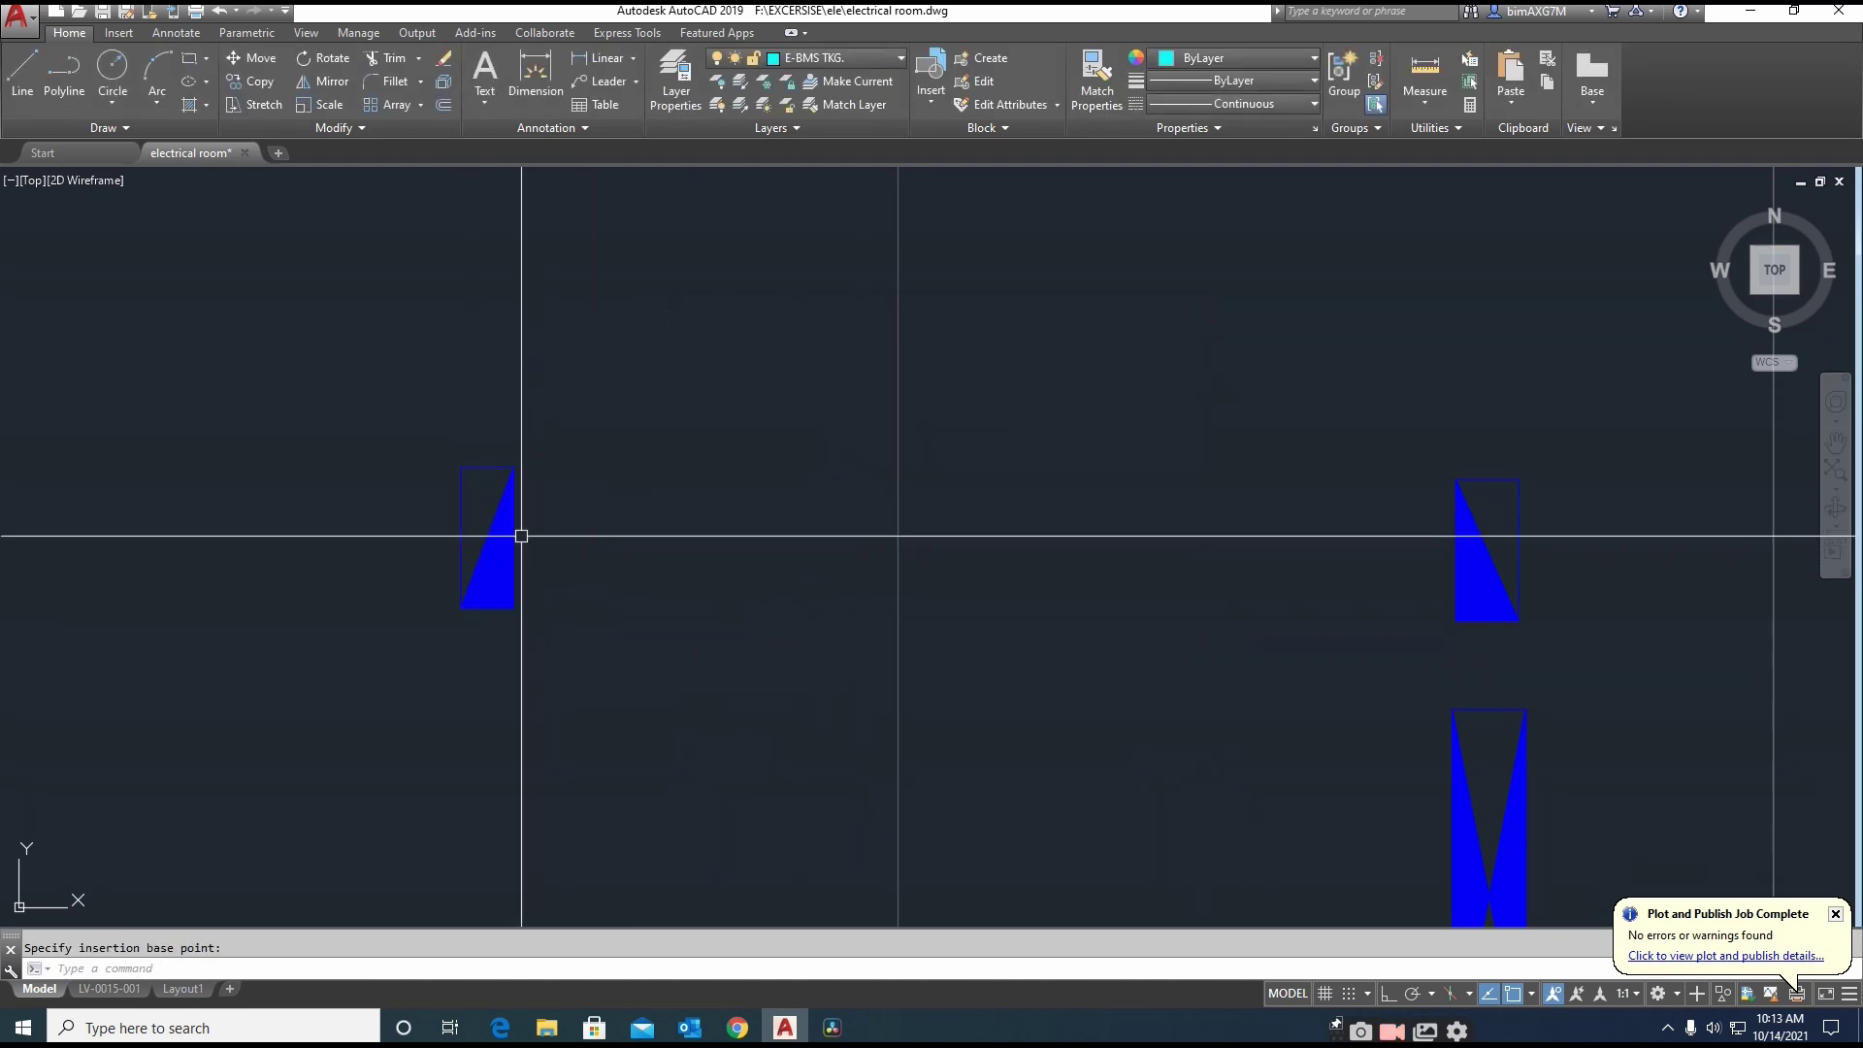
{"action": "left_click", "coordinate": [656, 483]}
{"action": "left_click", "coordinate": [469, 570]}
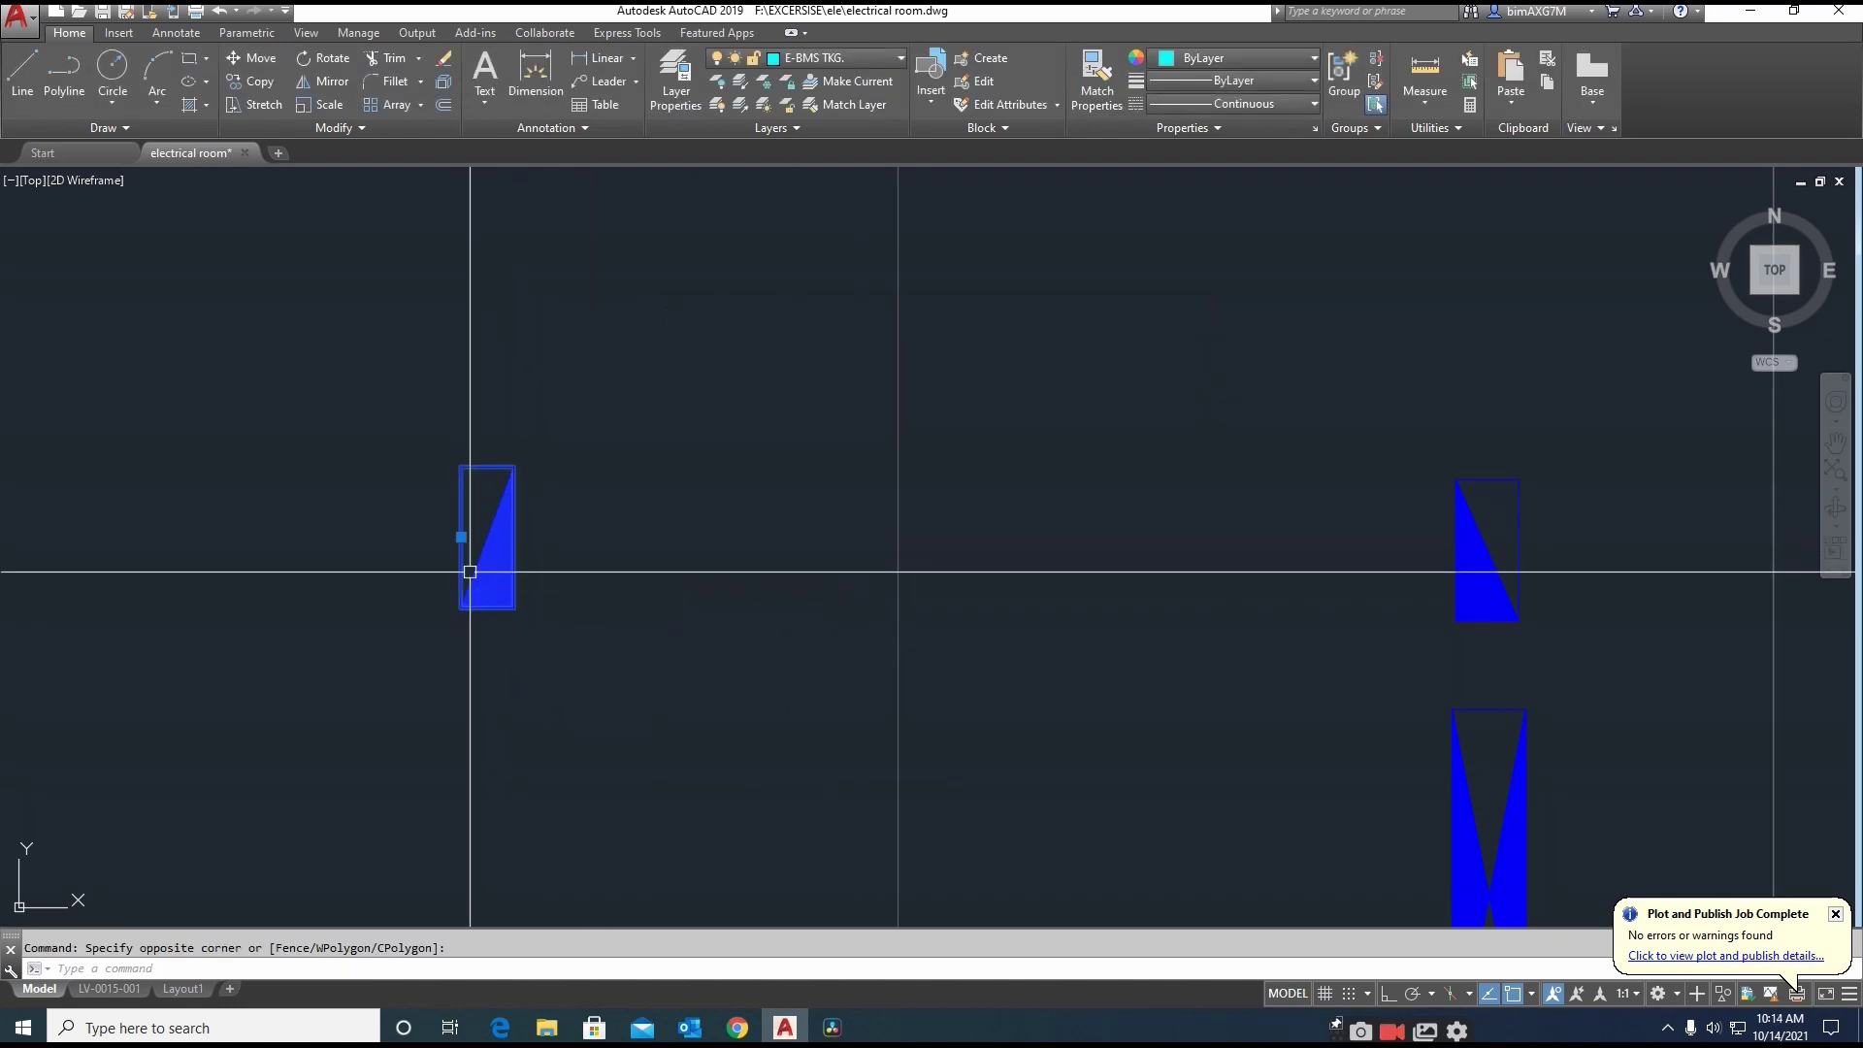
{"action": "left_click", "coordinate": [860, 58]}
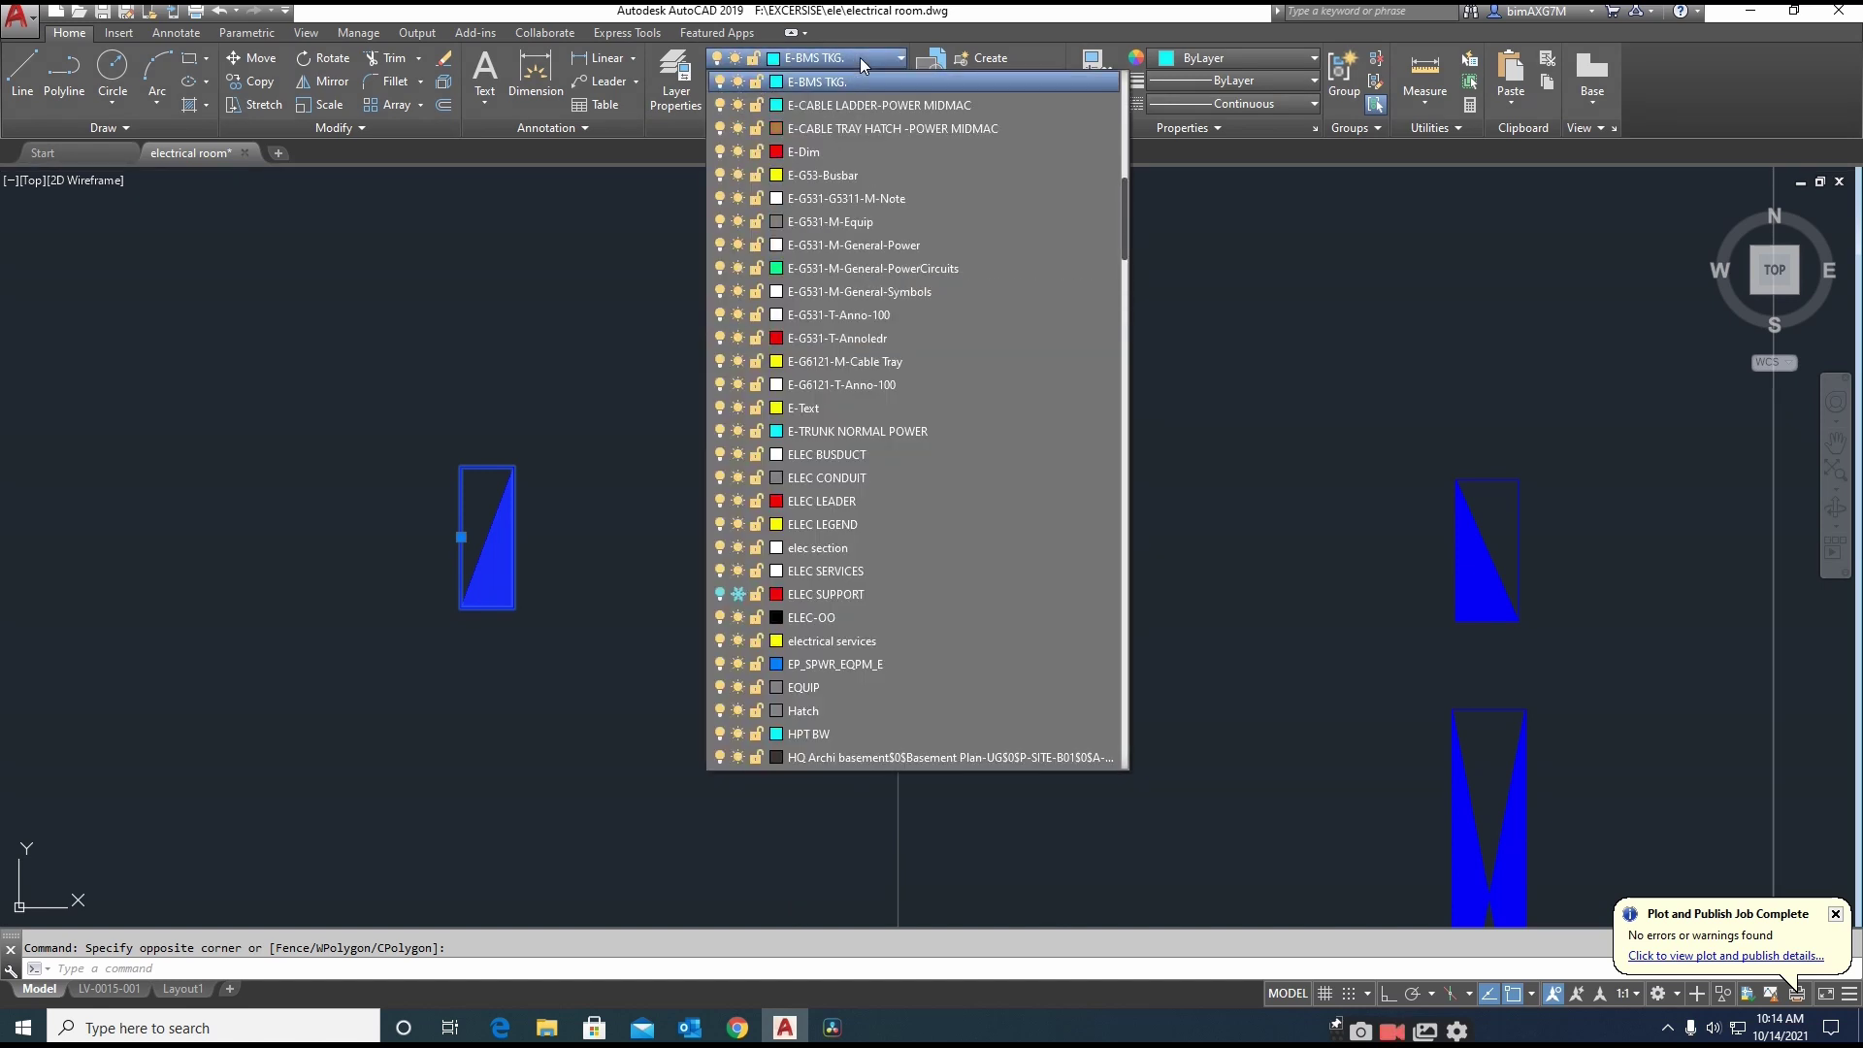
{"action": "scroll", "coordinate": [859, 307], "scroll_direction": "down", "scroll_amount": 16}
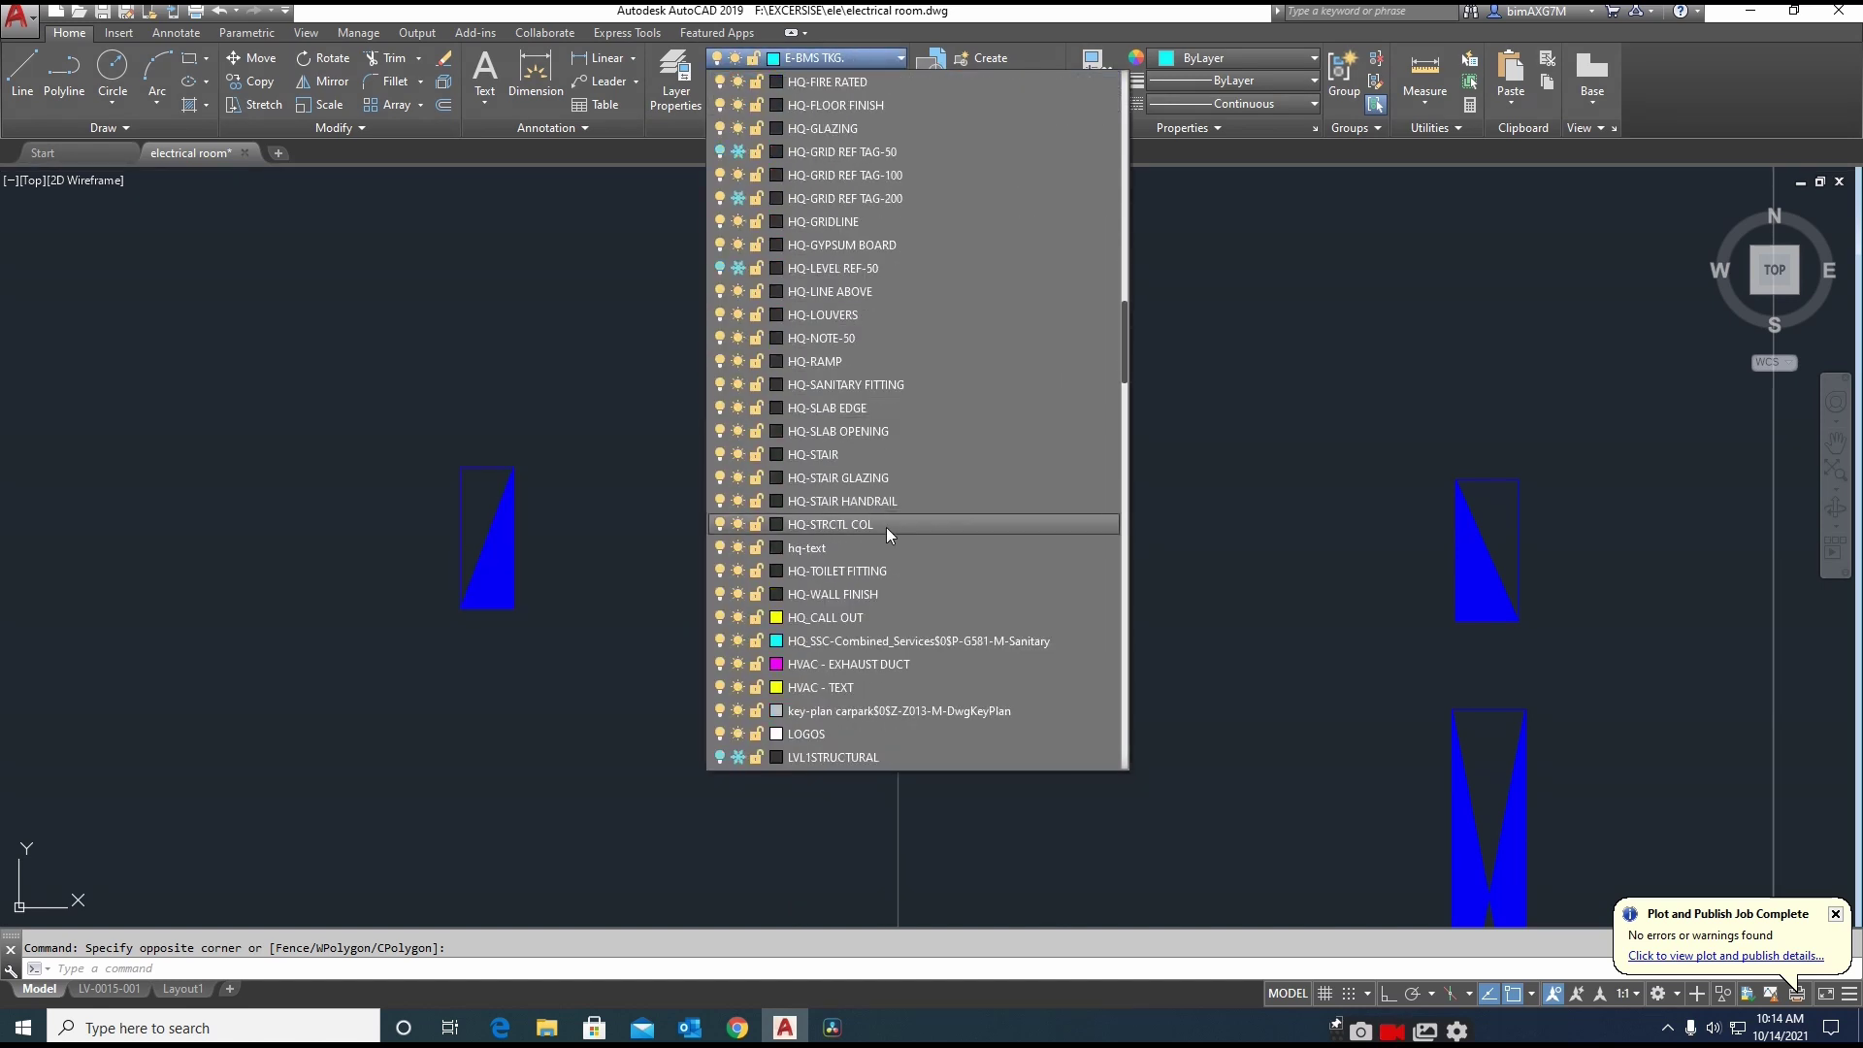
{"action": "left_click", "coordinate": [853, 638]}
{"action": "key", "text": "Escape"}
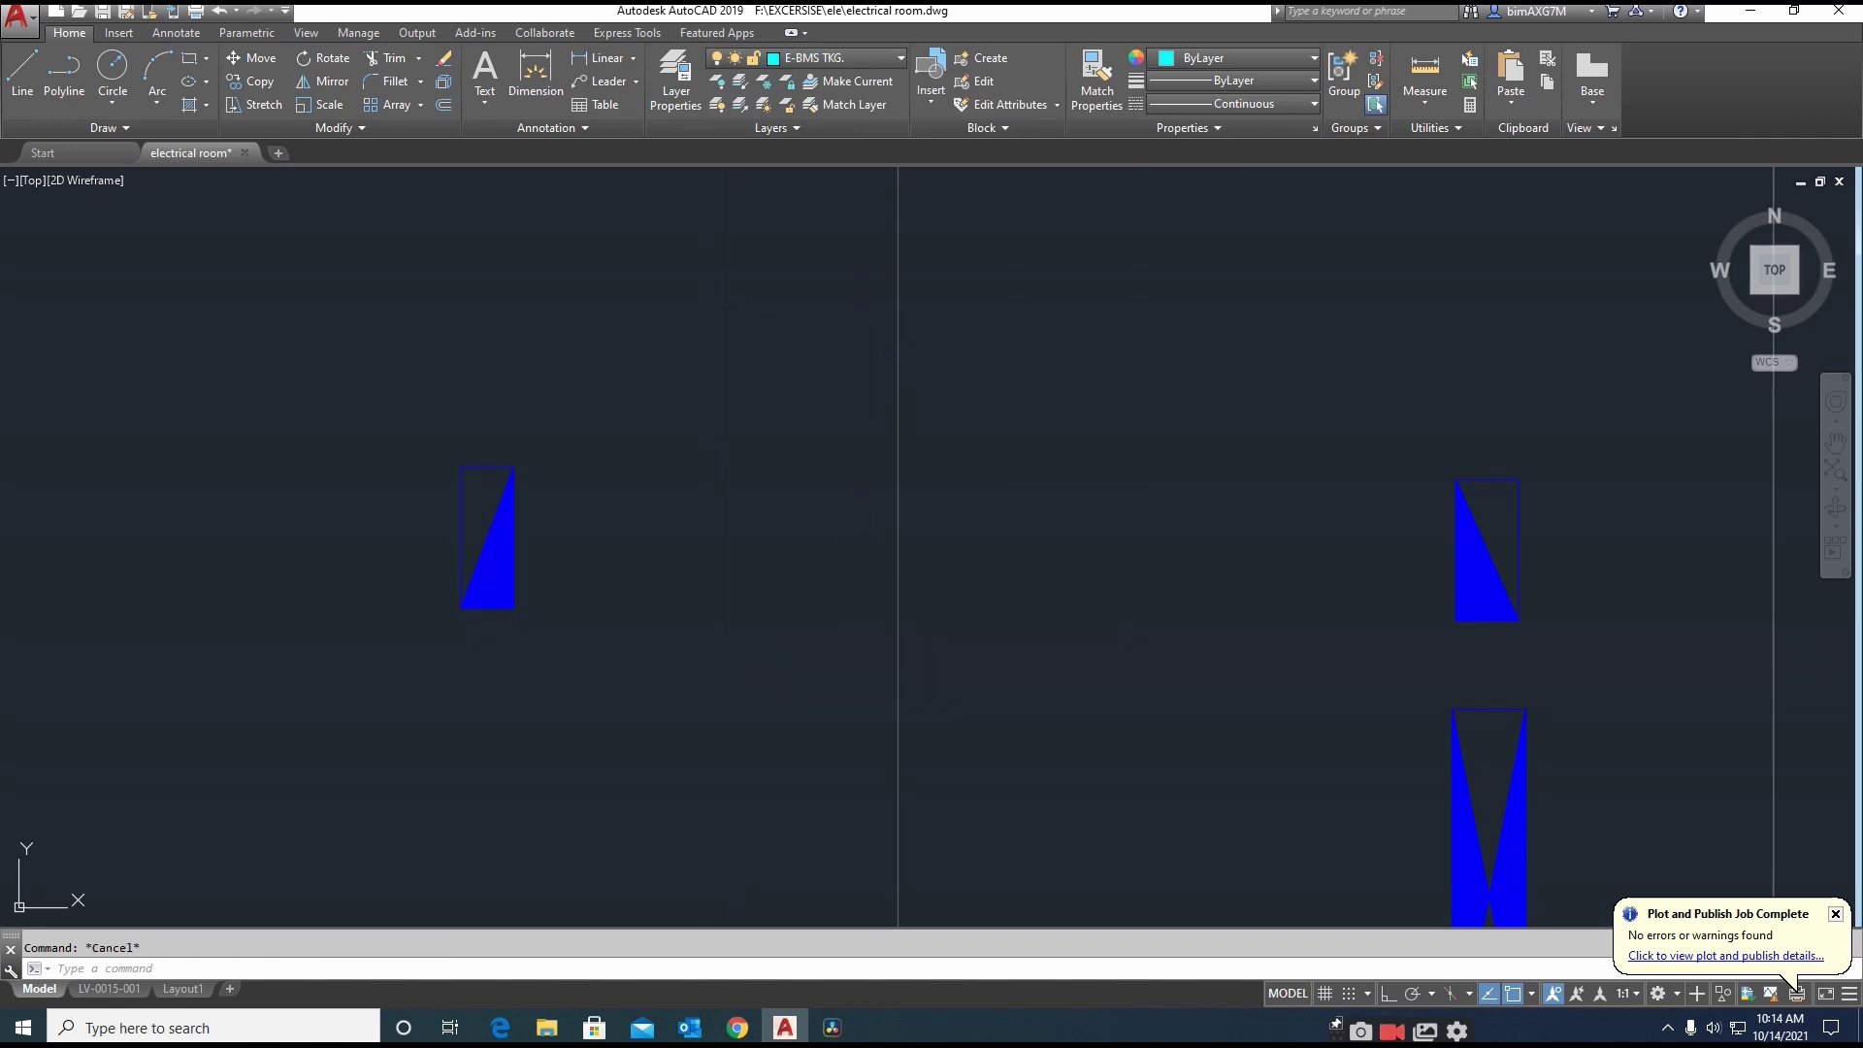
Create a new layer named DB with the colour green
{"action": "type", "text": "la"}
{"action": "key", "text": "Return"}
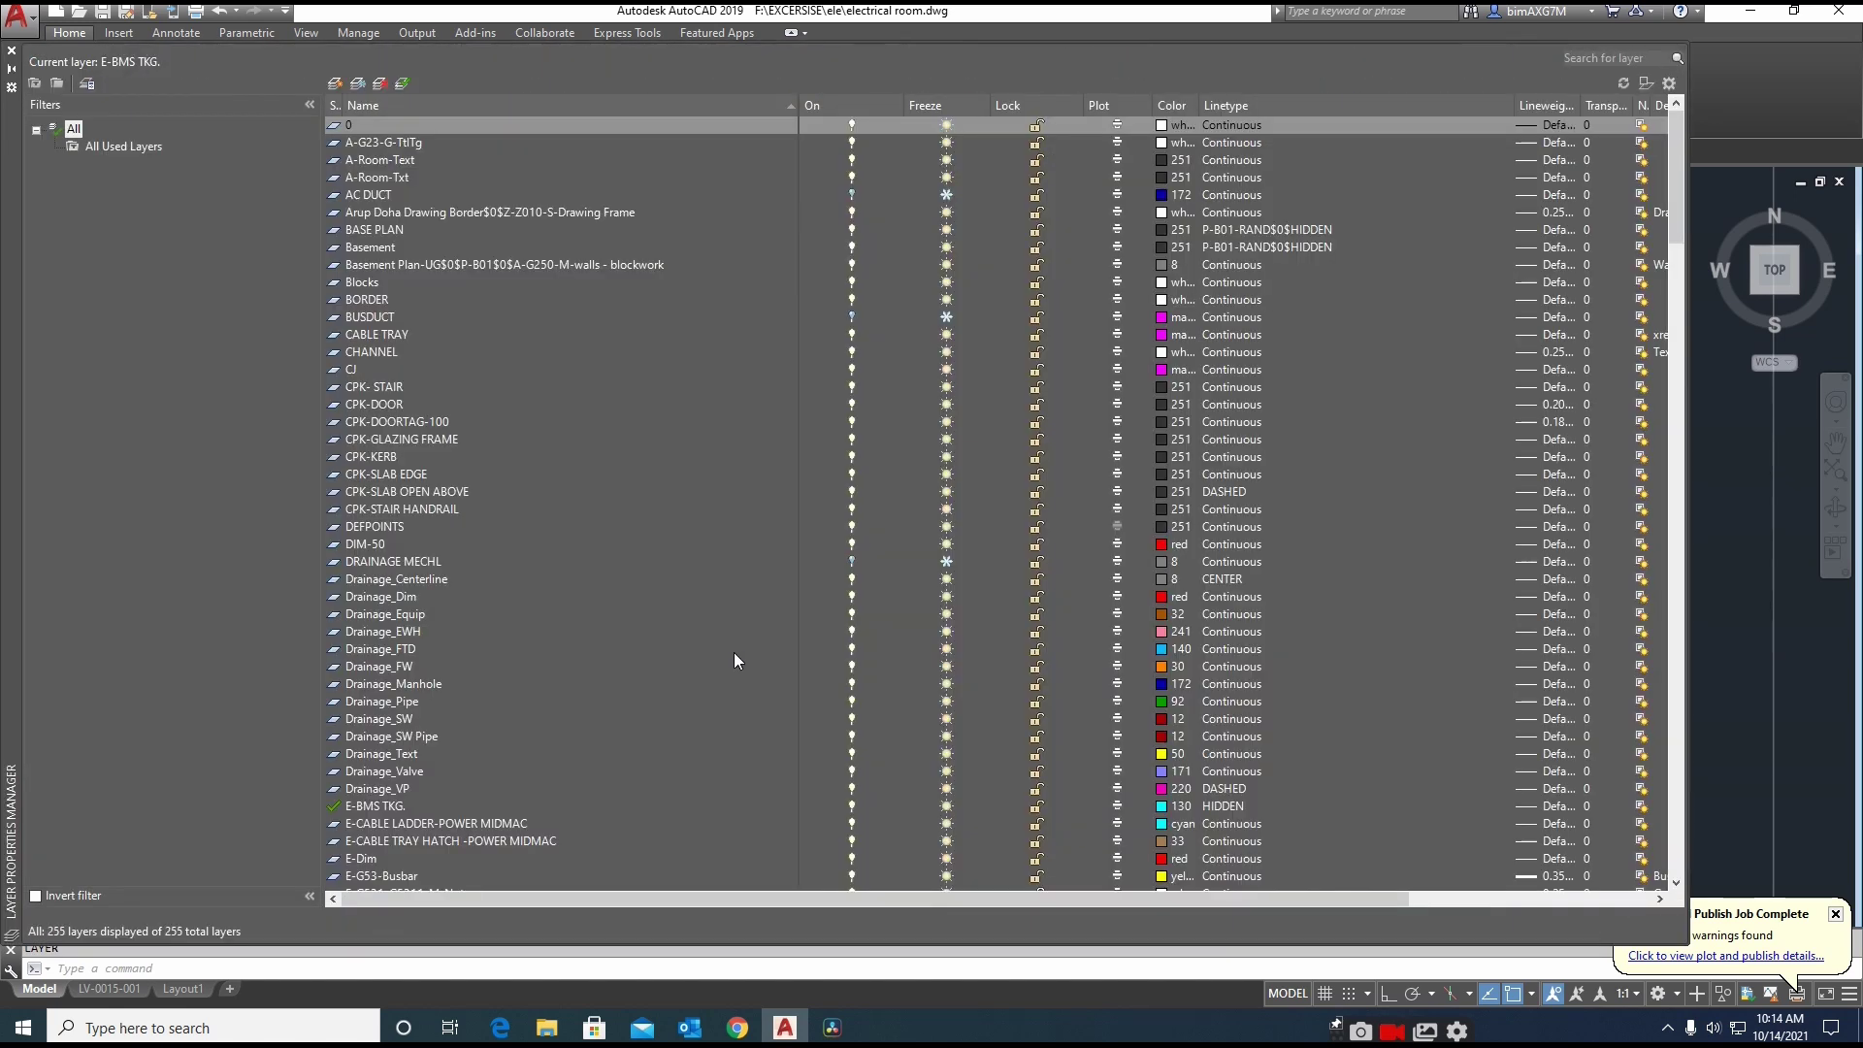
{"action": "left_click", "coordinate": [340, 86]}
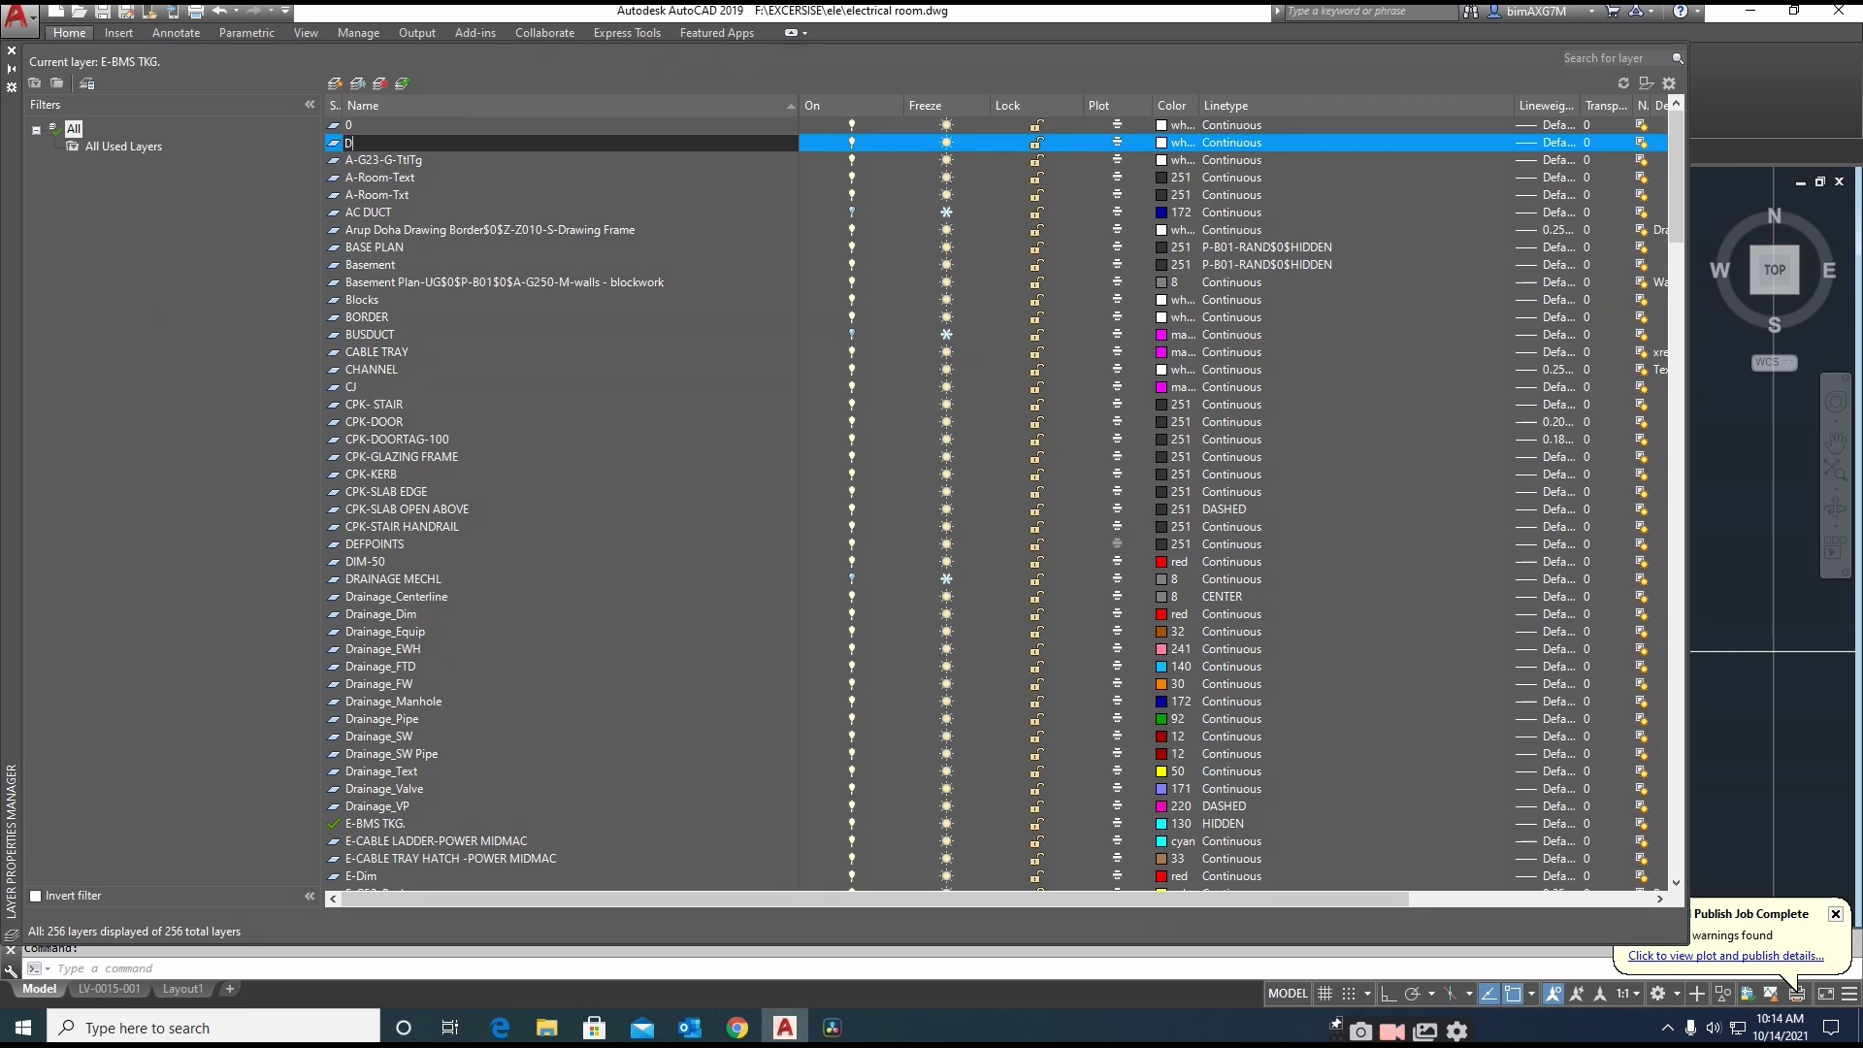
{"action": "left_click", "coordinate": [1166, 143]}
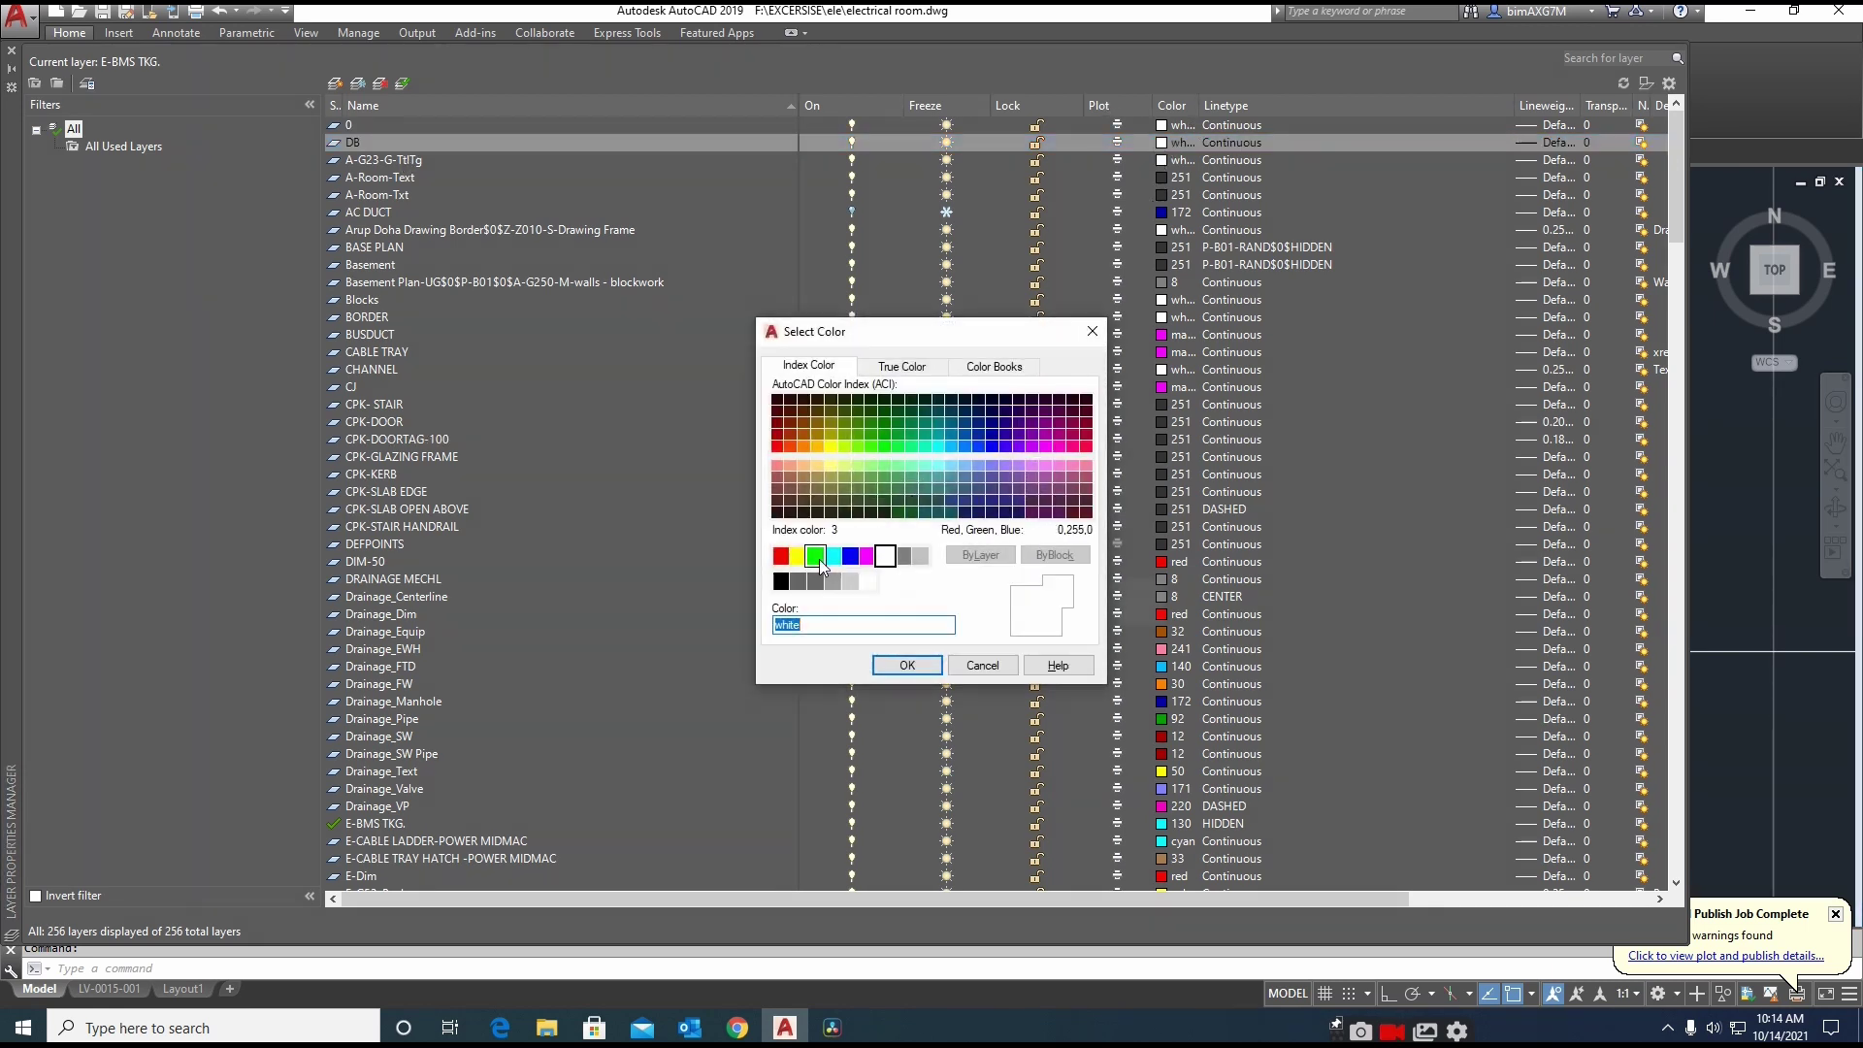
{"action": "left_click", "coordinate": [900, 664]}
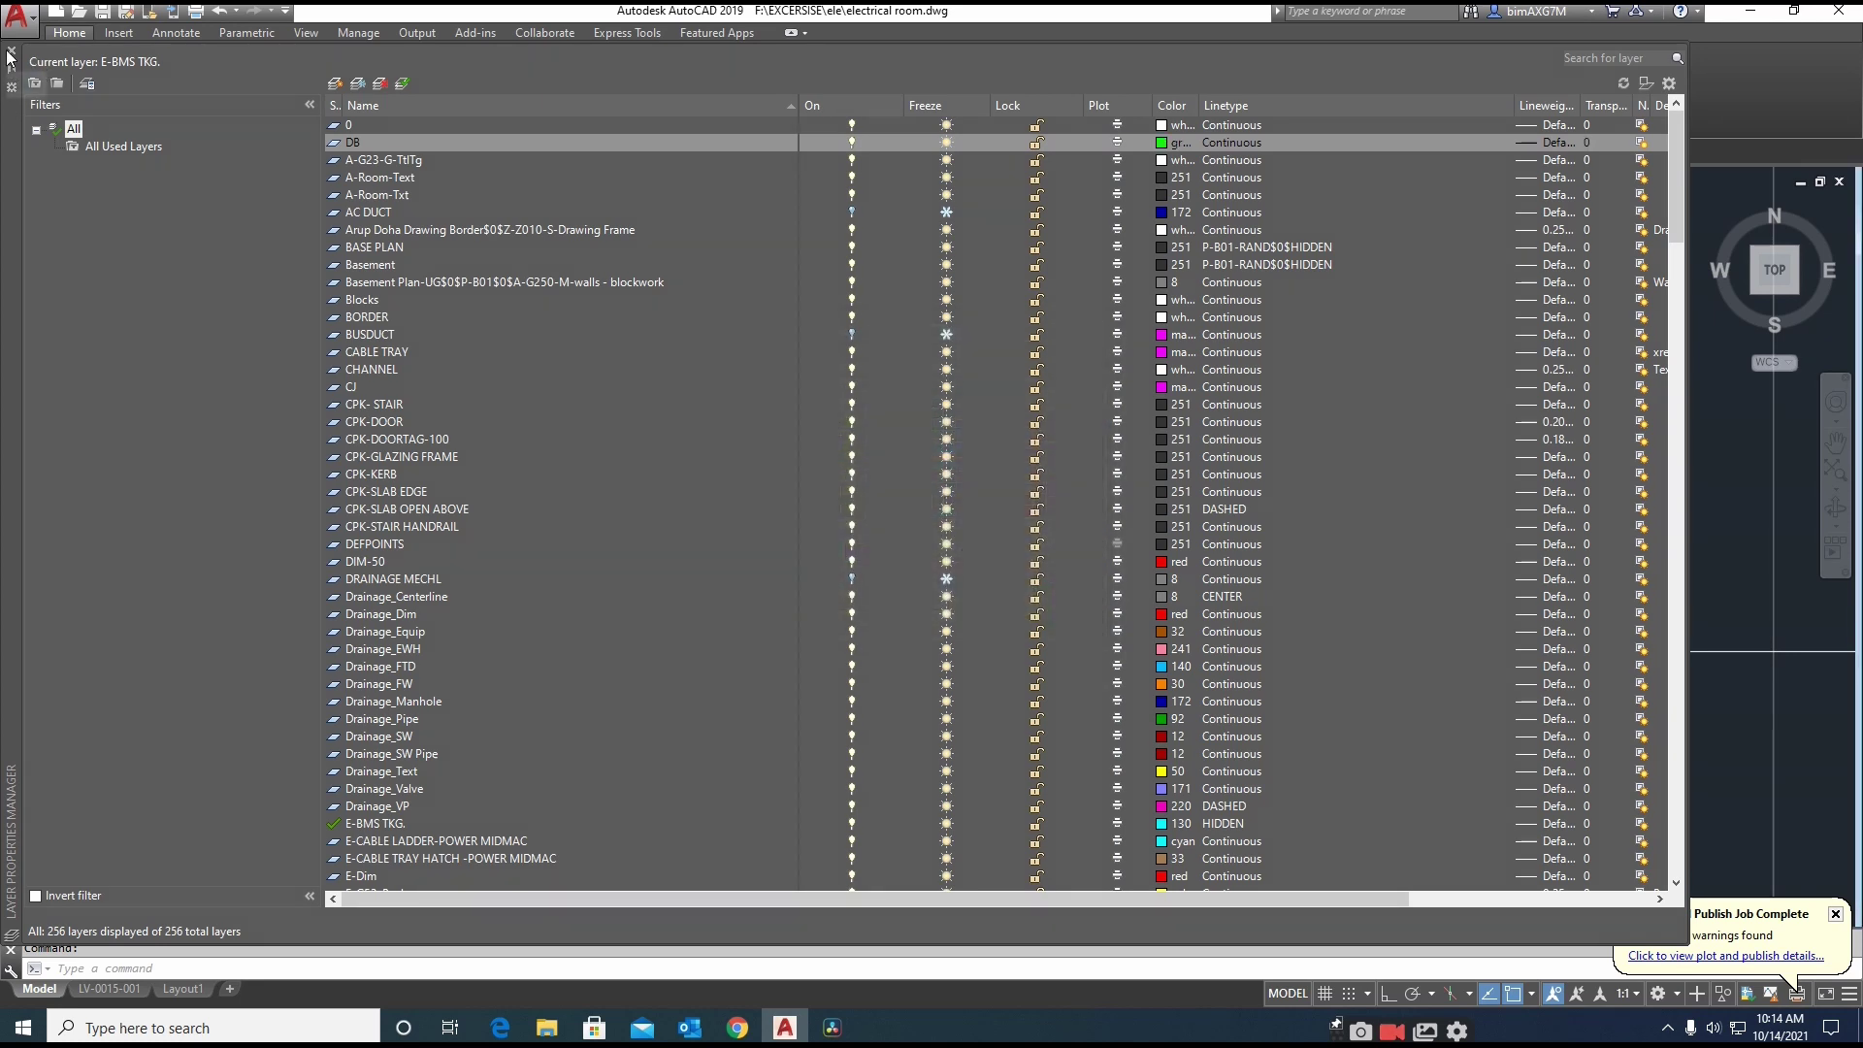
{"action": "left_click", "coordinate": [8, 51]}
Select the small panel block and look through the drawing's layer list for the new DB layer
{"action": "left_click", "coordinate": [540, 485]}
{"action": "left_click", "coordinate": [388, 718]}
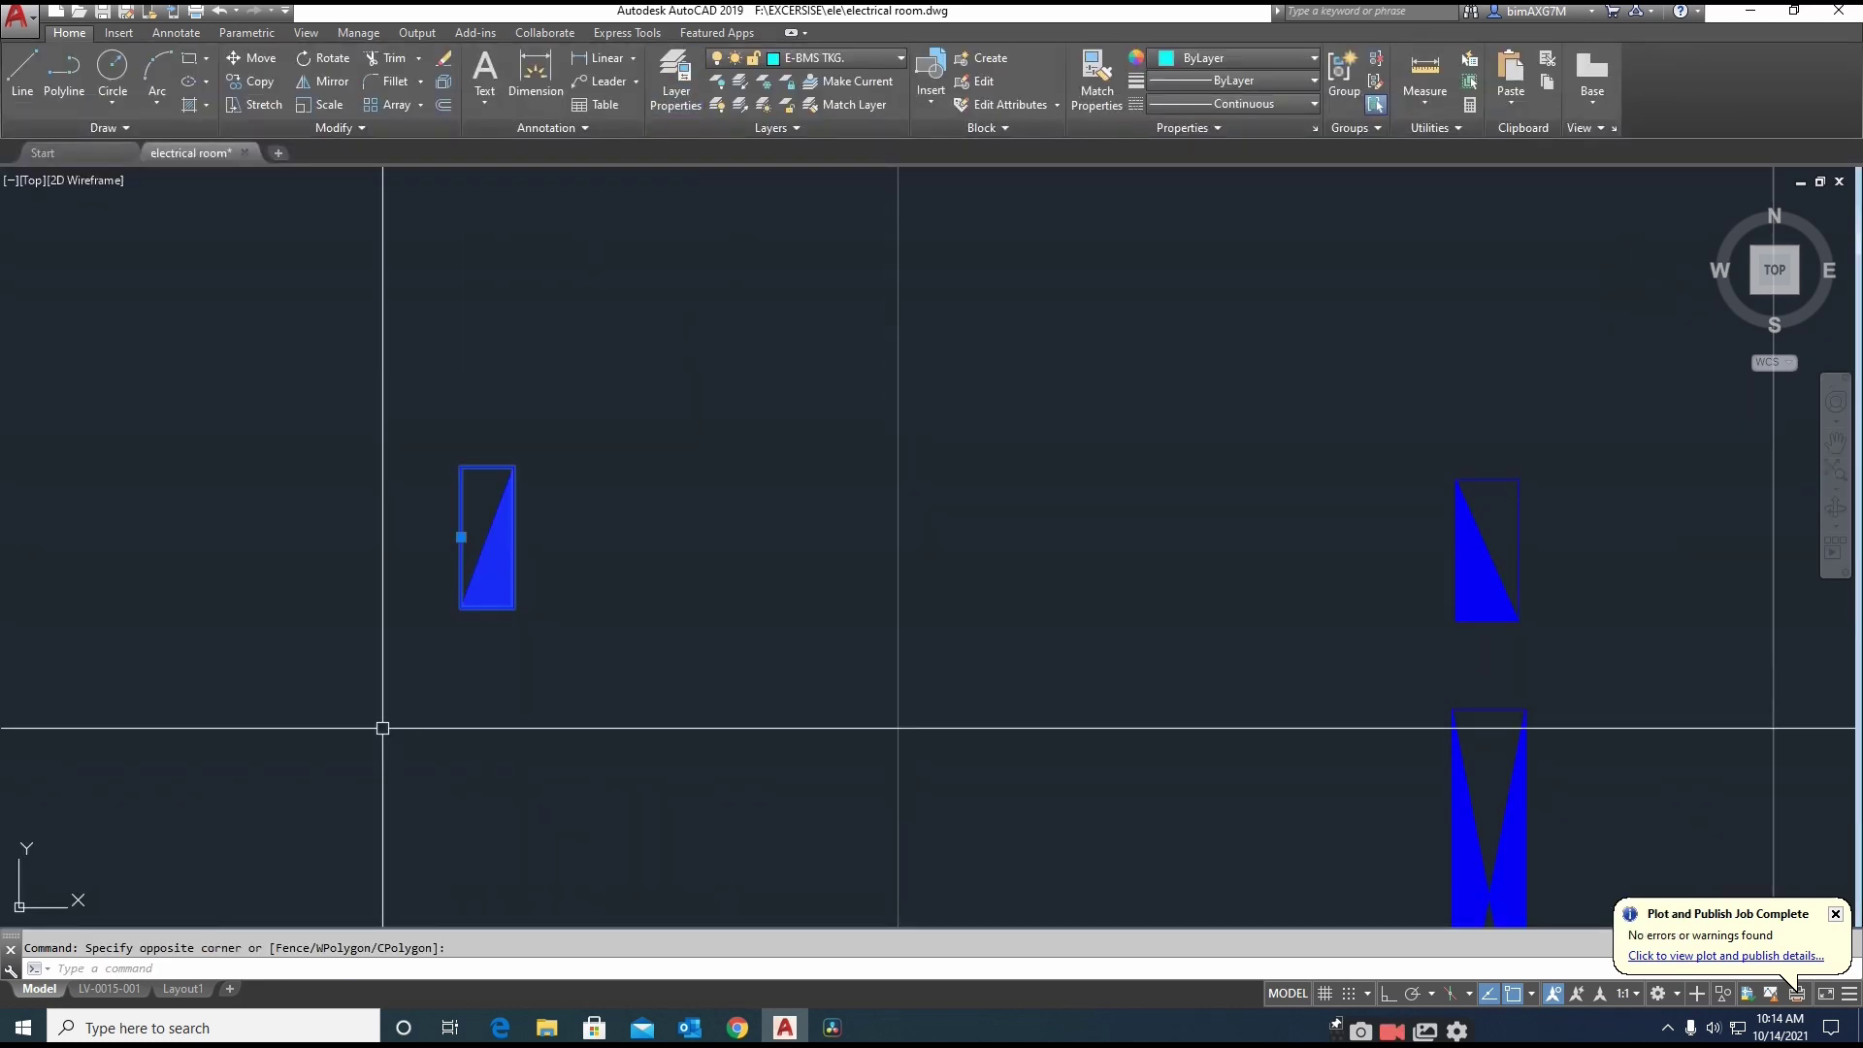
{"action": "left_click", "coordinate": [859, 56]}
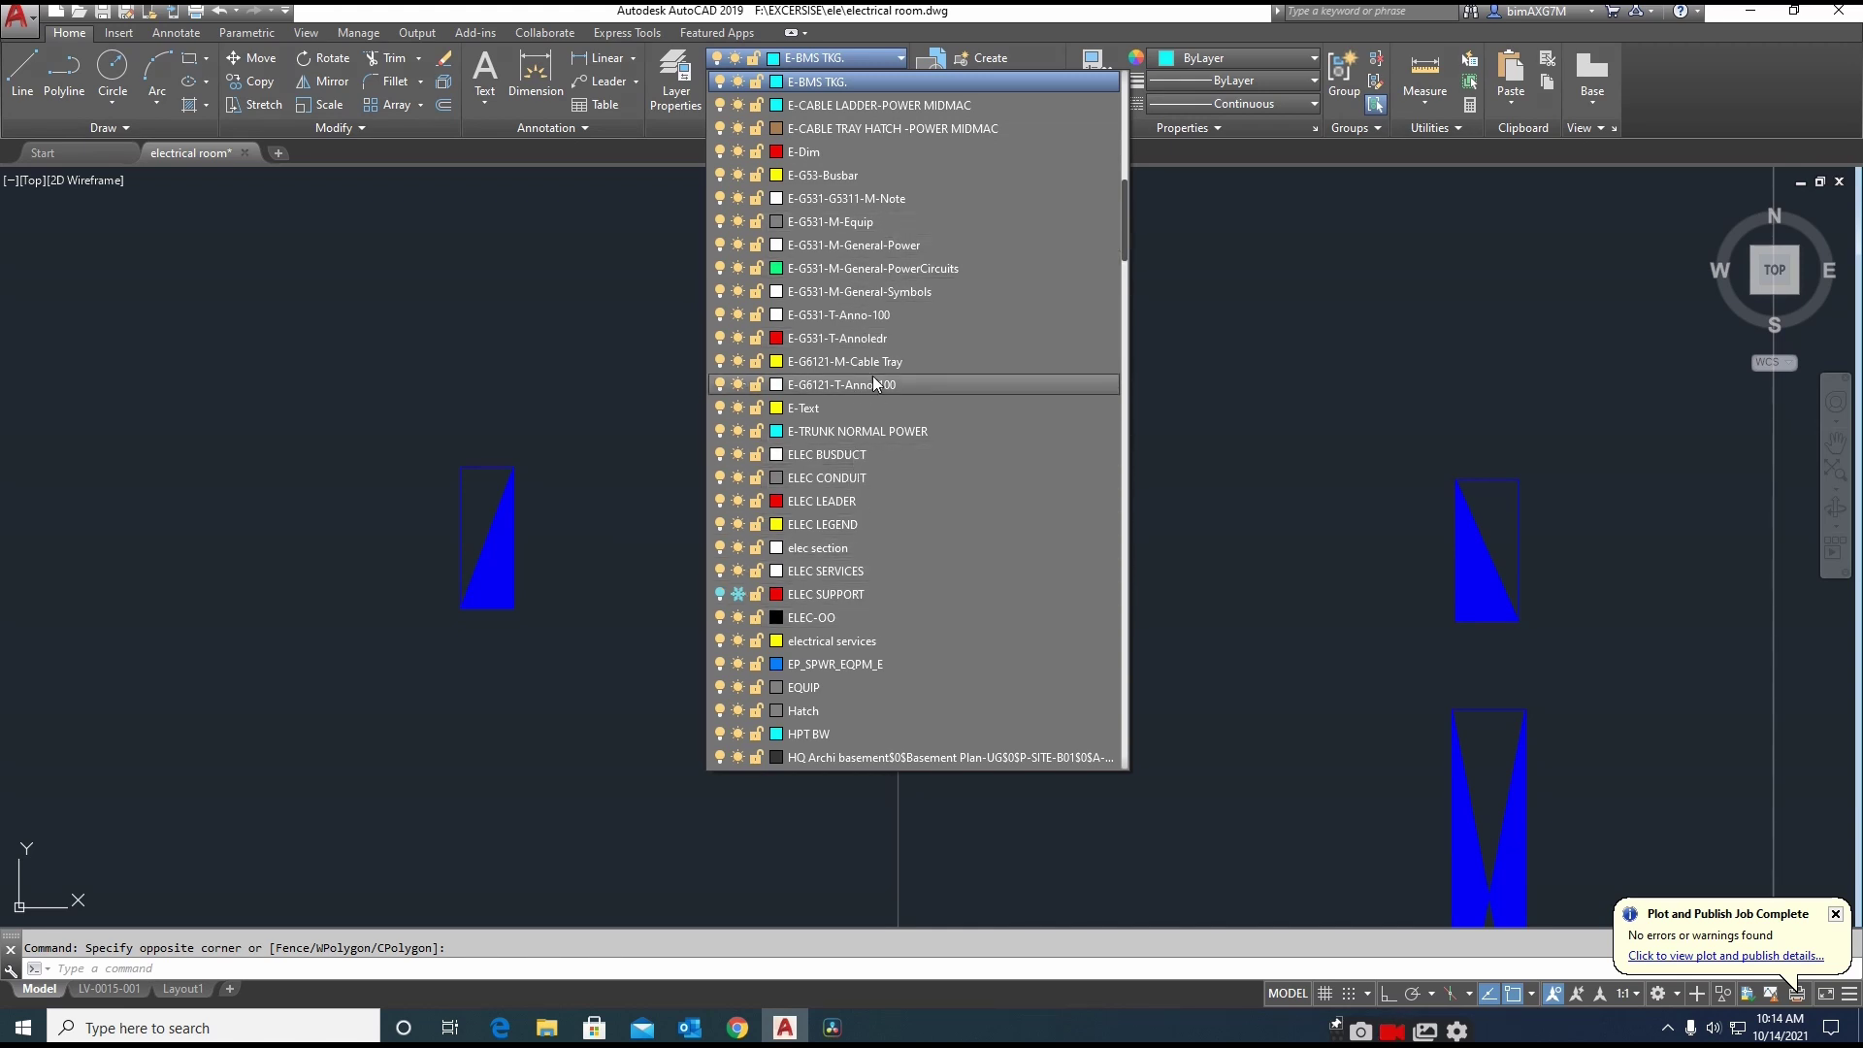
{"action": "scroll", "coordinate": [871, 388], "scroll_direction": "down", "scroll_amount": 4}
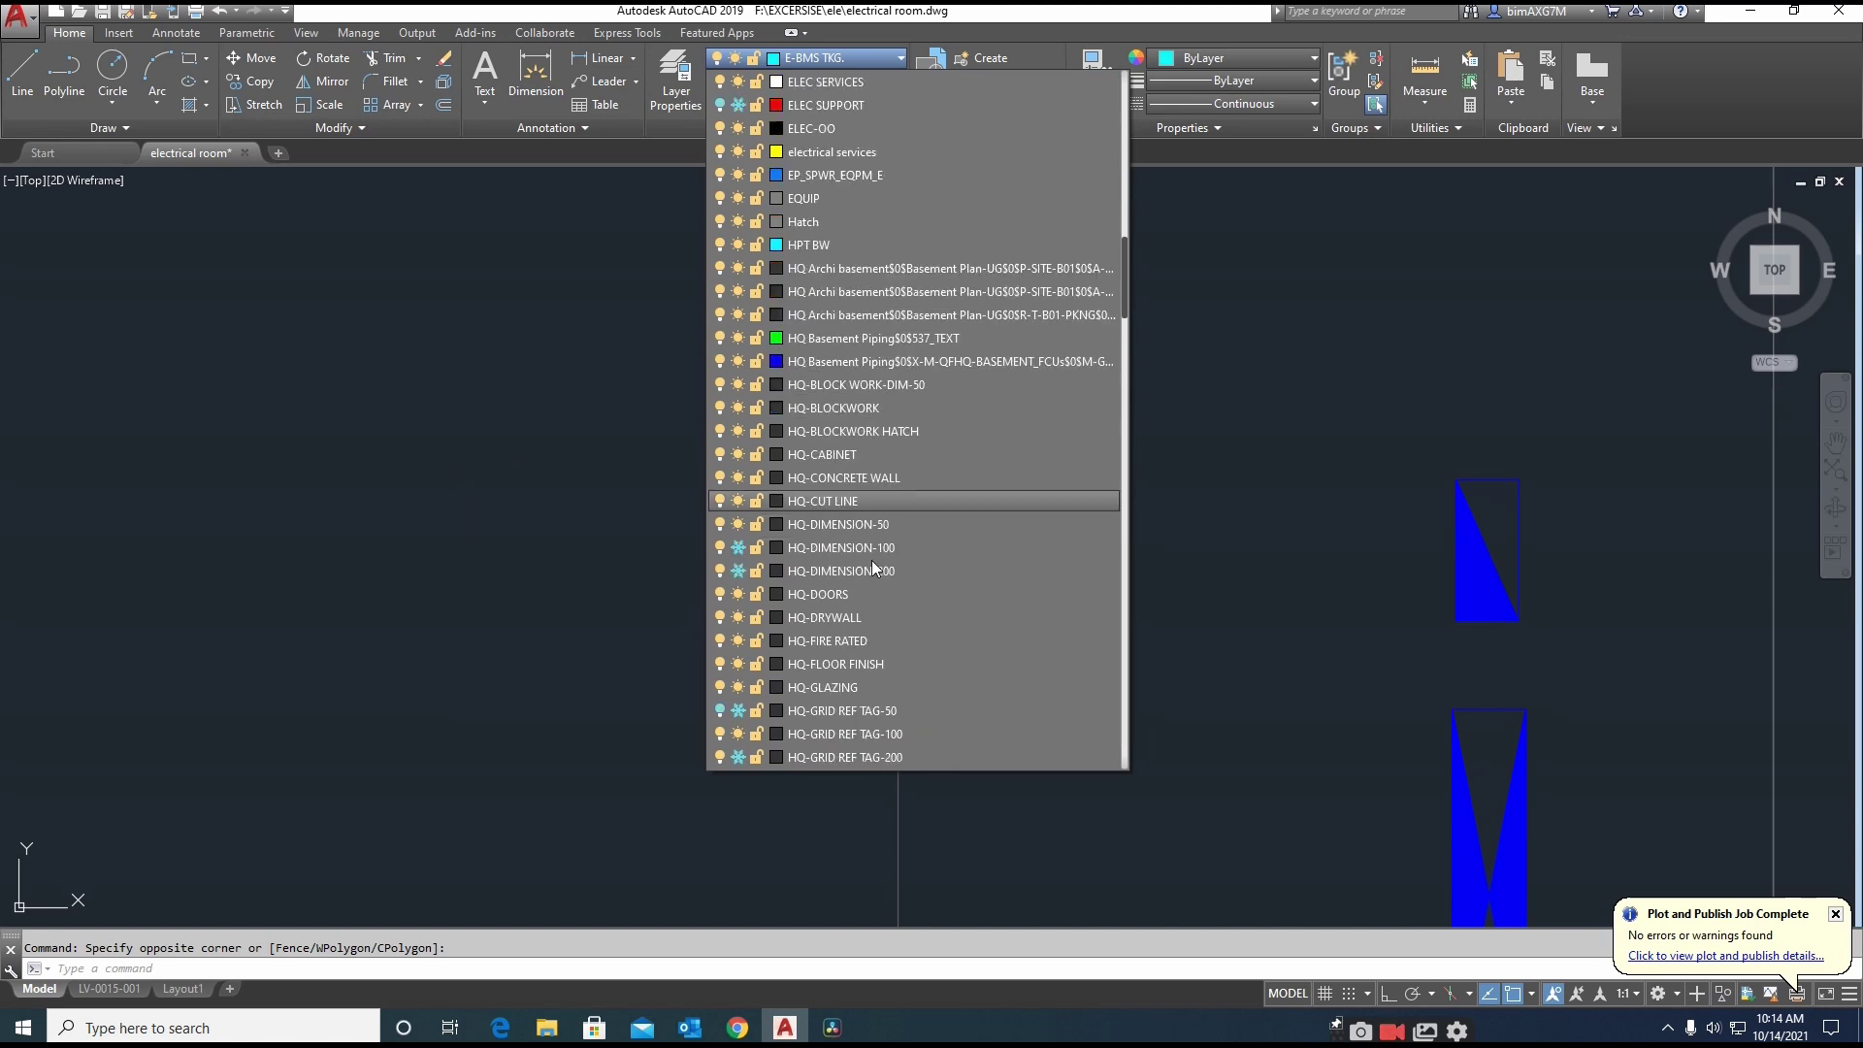
{"action": "scroll", "coordinate": [874, 544], "scroll_direction": "up", "scroll_amount": 5}
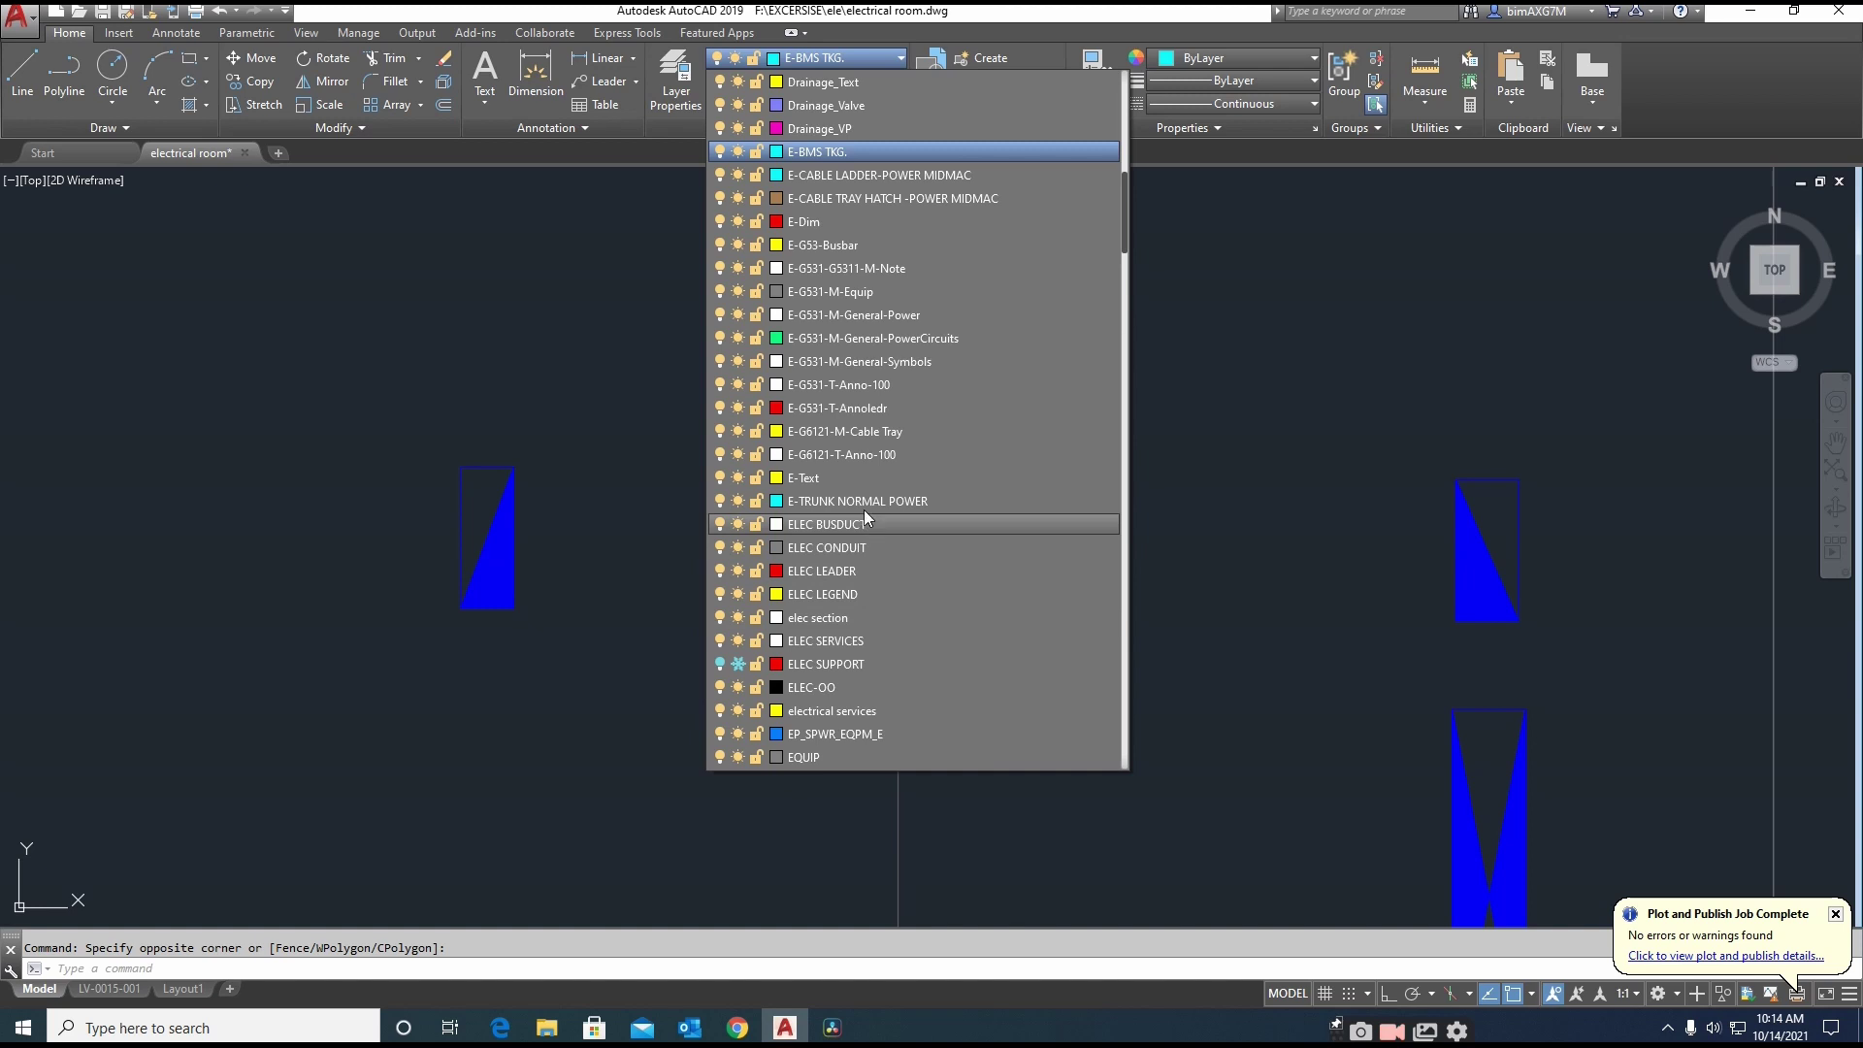
{"action": "scroll", "coordinate": [804, 383], "scroll_direction": "up", "scroll_amount": 9}
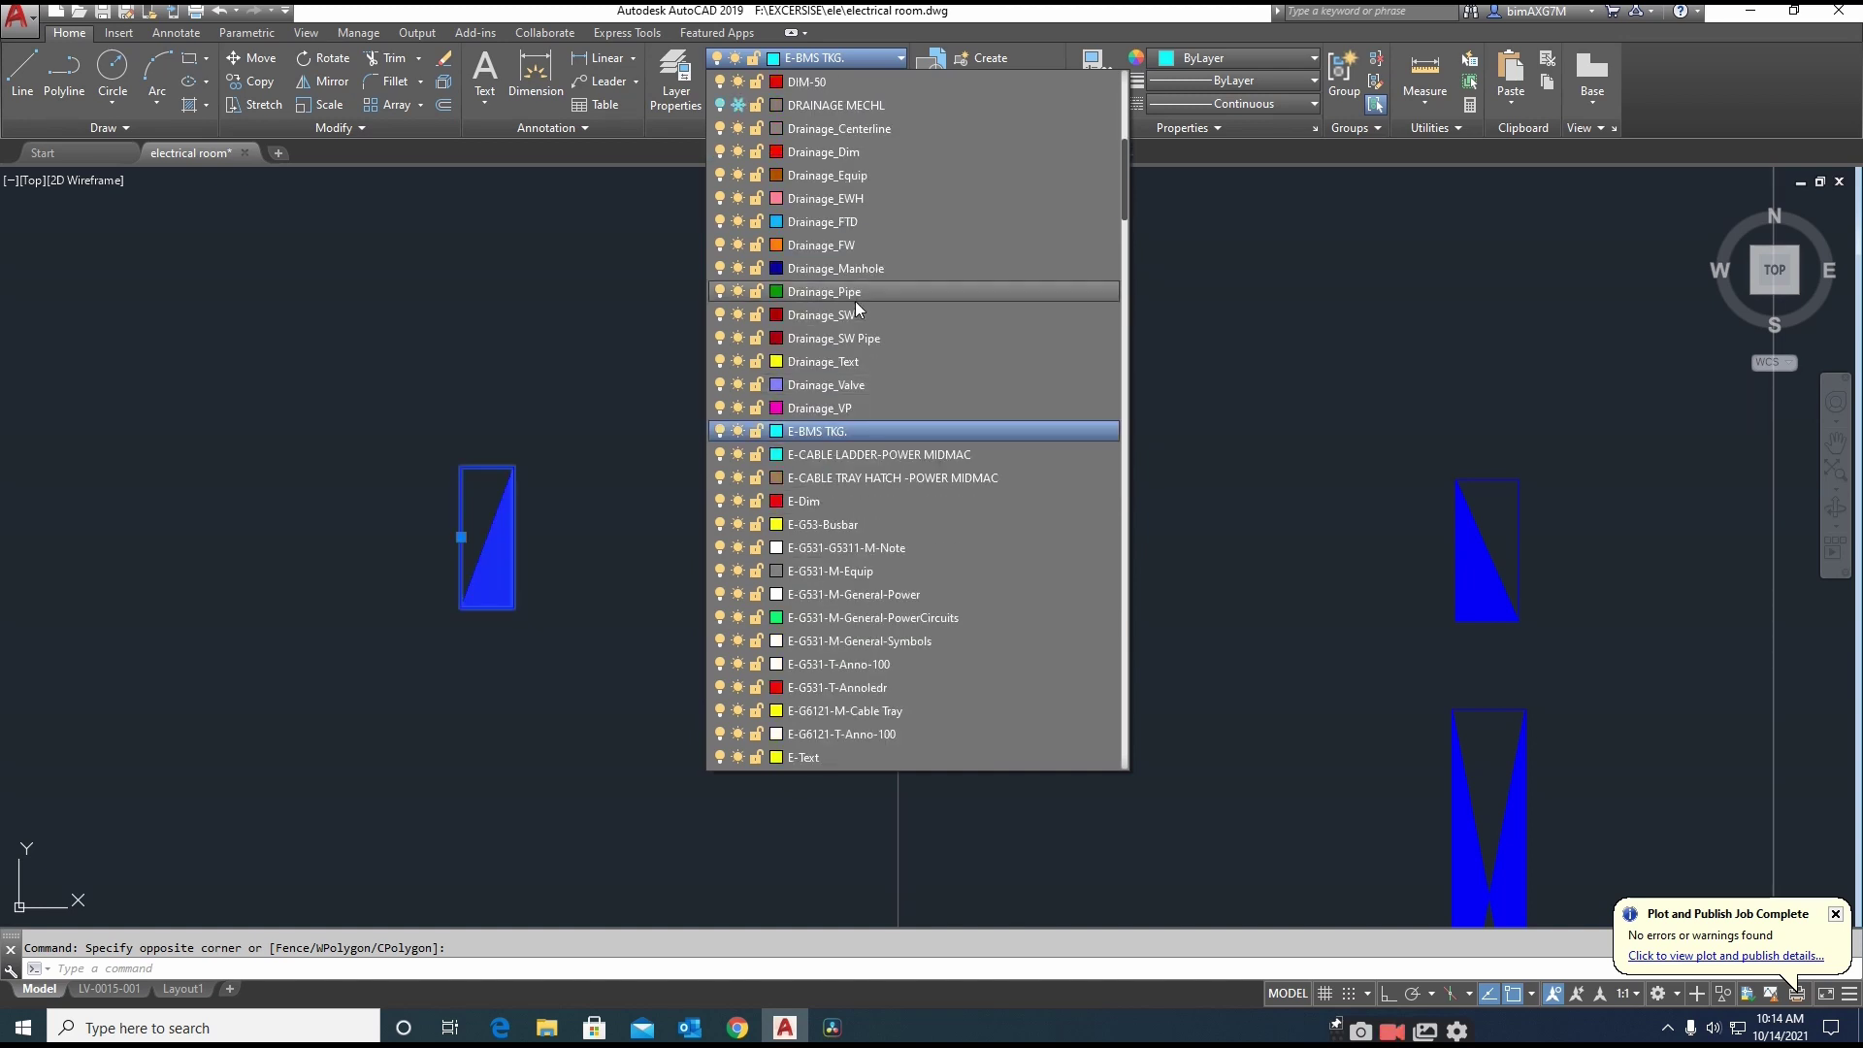
{"action": "scroll", "coordinate": [864, 289], "scroll_direction": "up", "scroll_amount": 3}
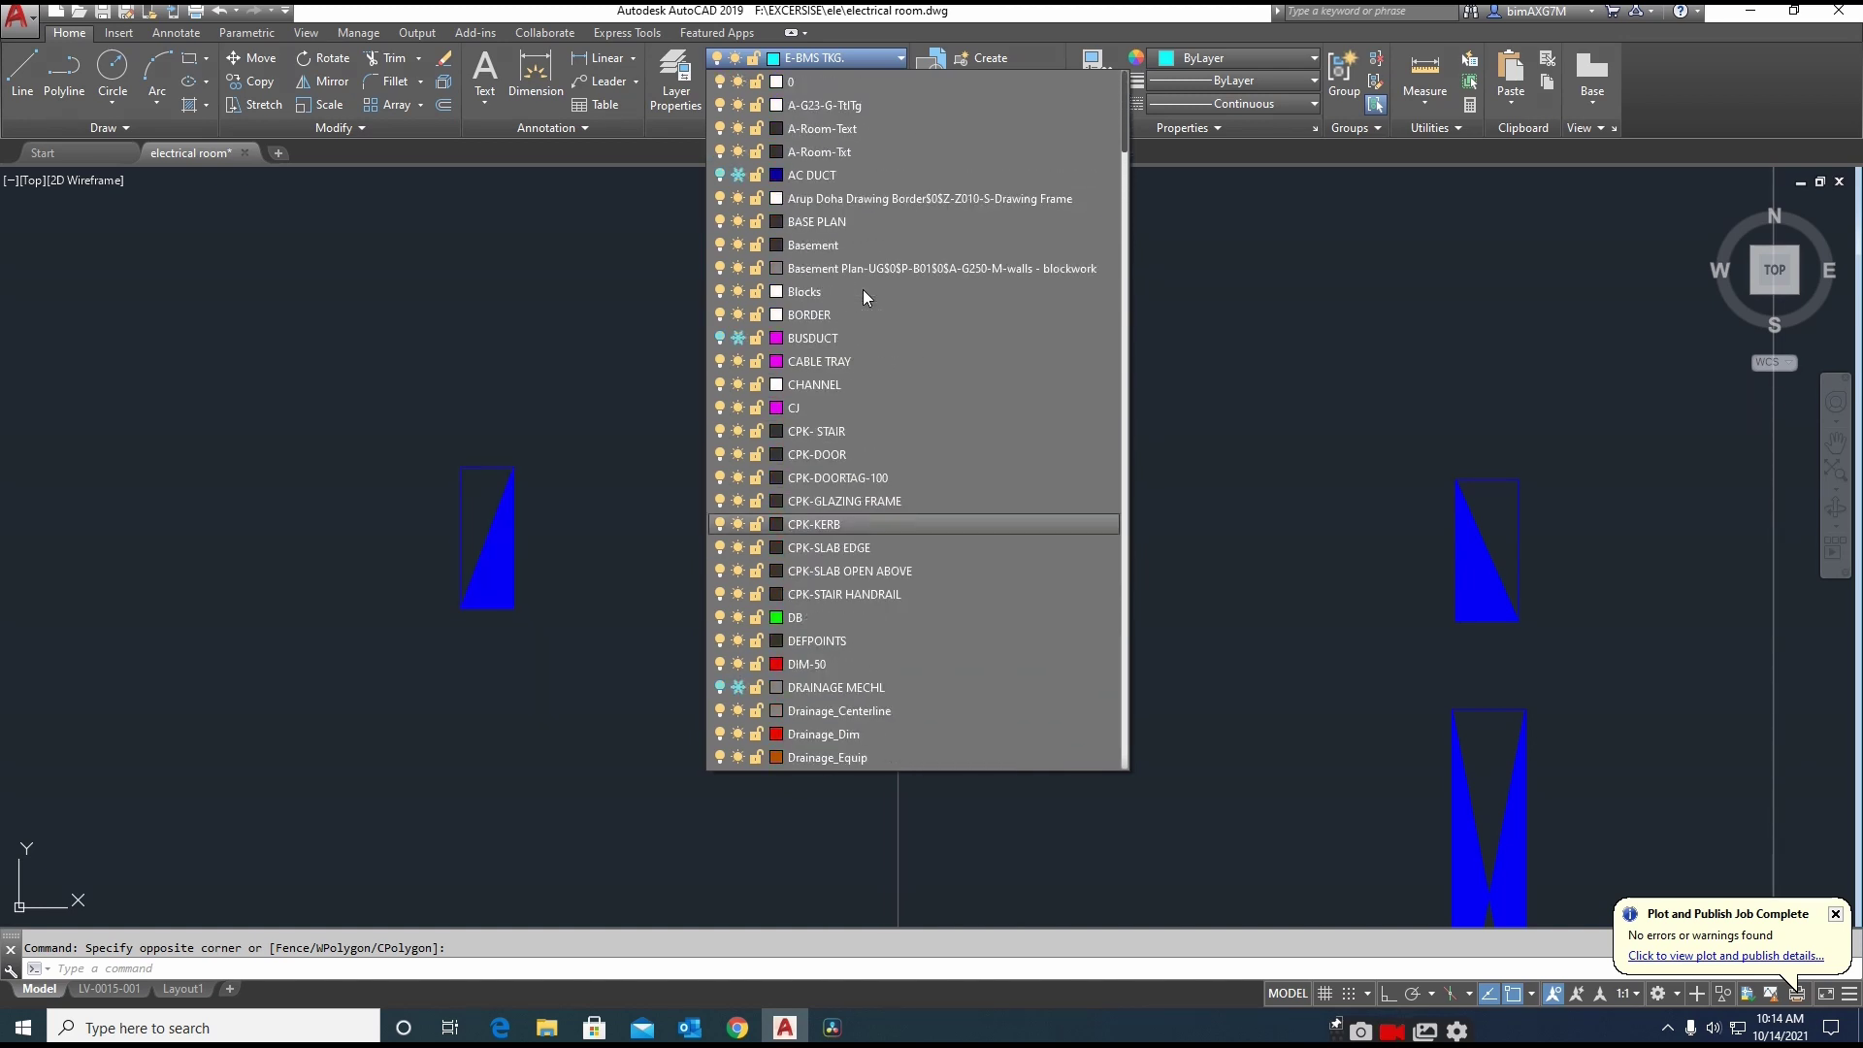
{"action": "scroll", "coordinate": [864, 301], "scroll_direction": "down", "scroll_amount": 4}
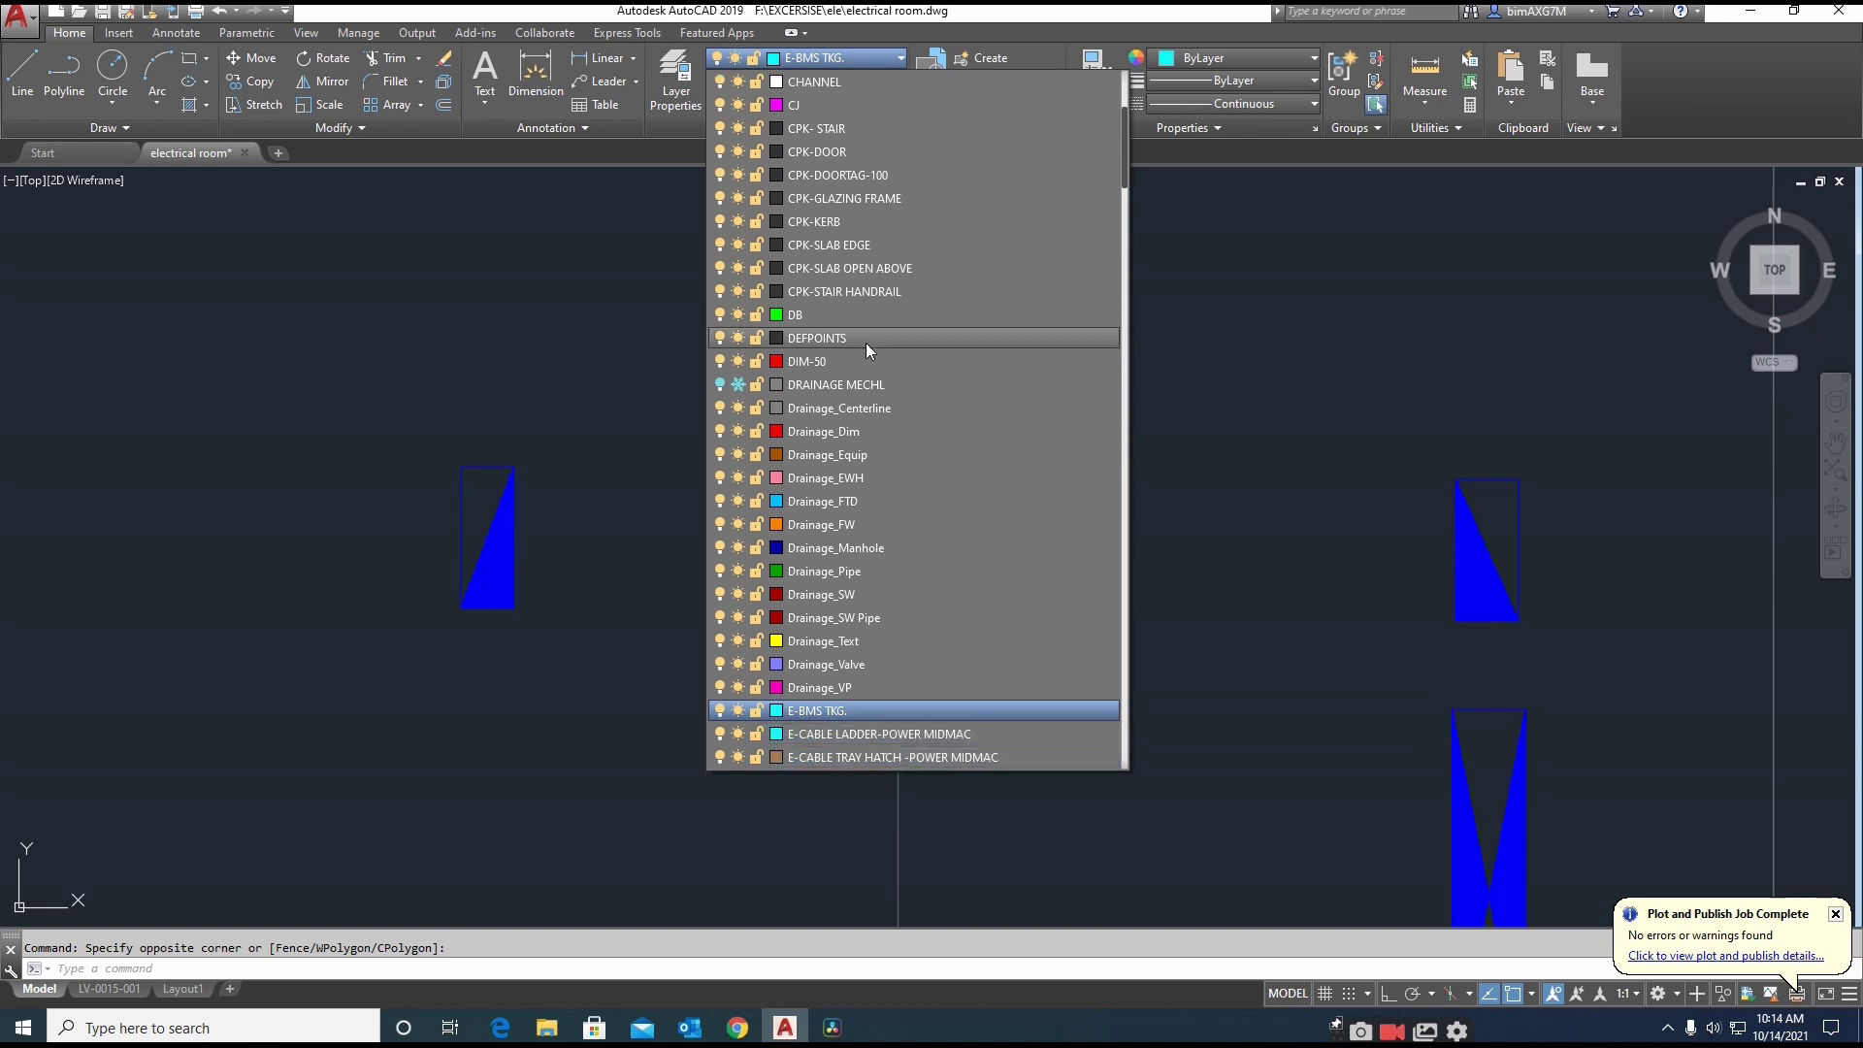
{"action": "scroll", "coordinate": [865, 345], "scroll_direction": "down", "scroll_amount": 4}
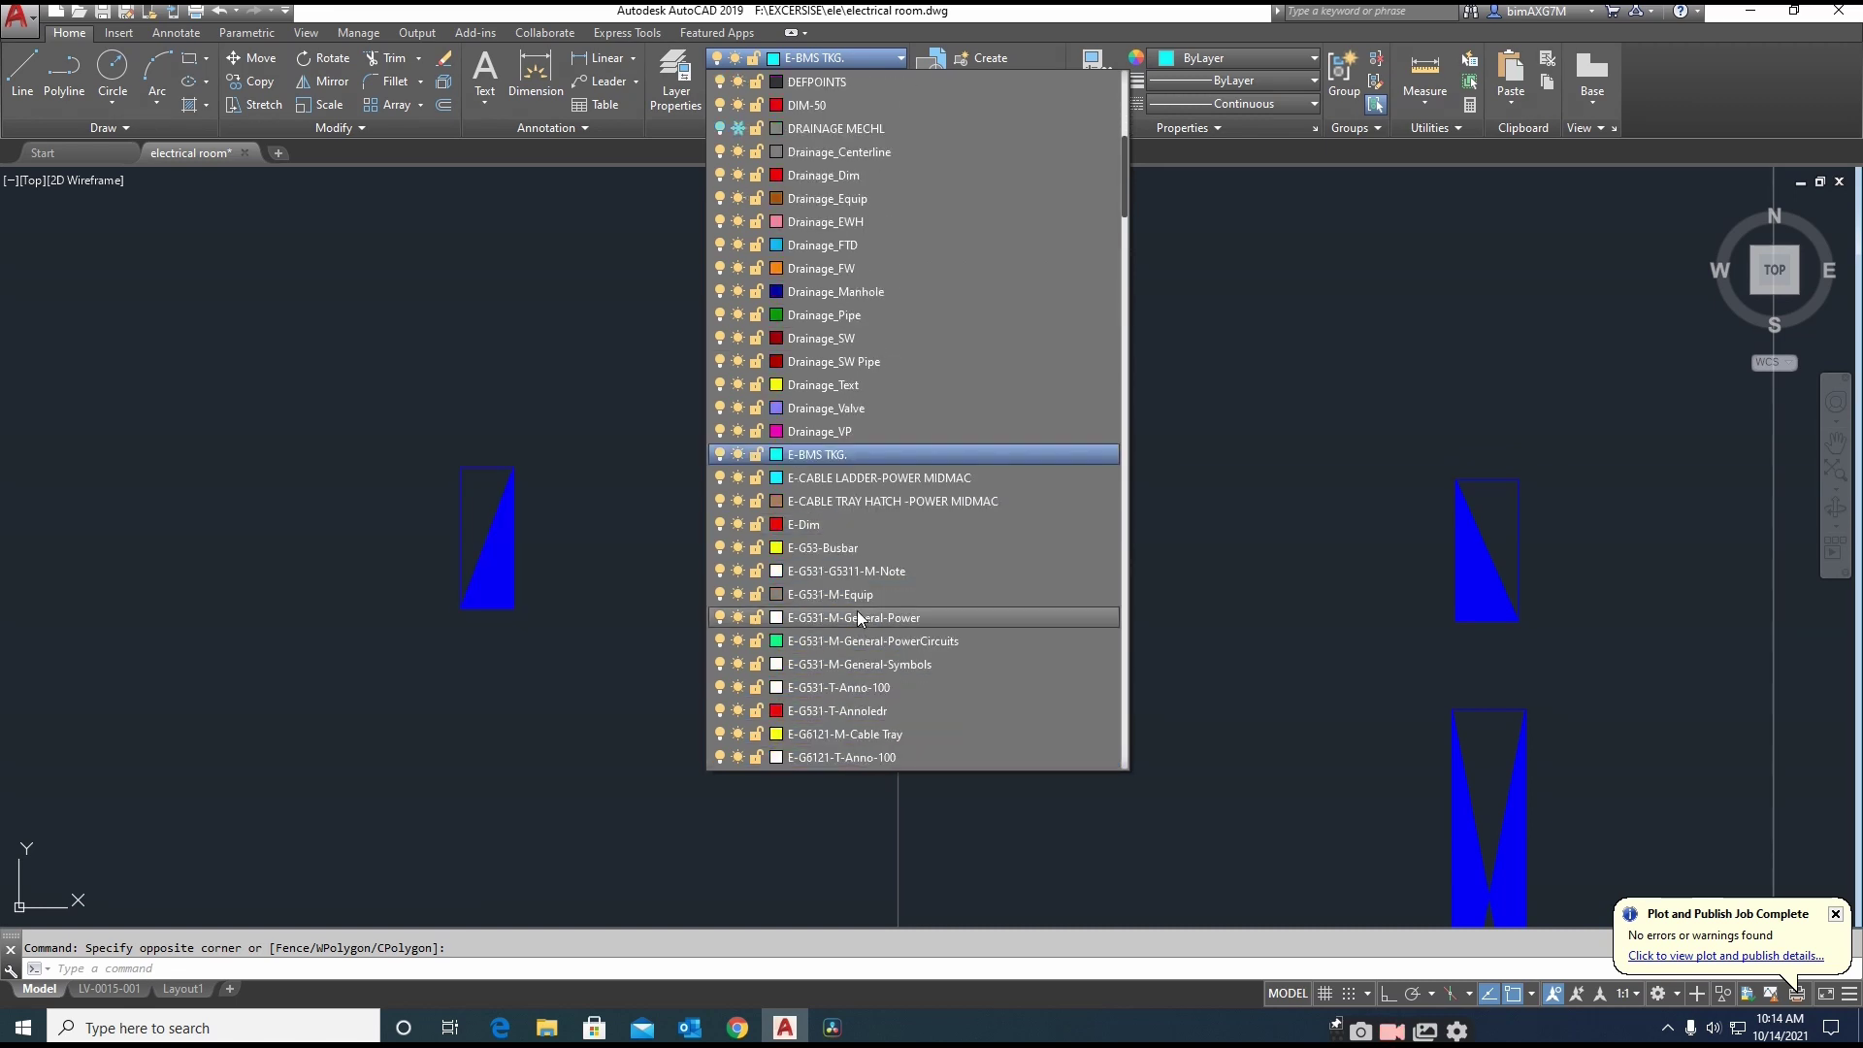
{"action": "scroll", "coordinate": [847, 631], "scroll_direction": "down", "scroll_amount": 2}
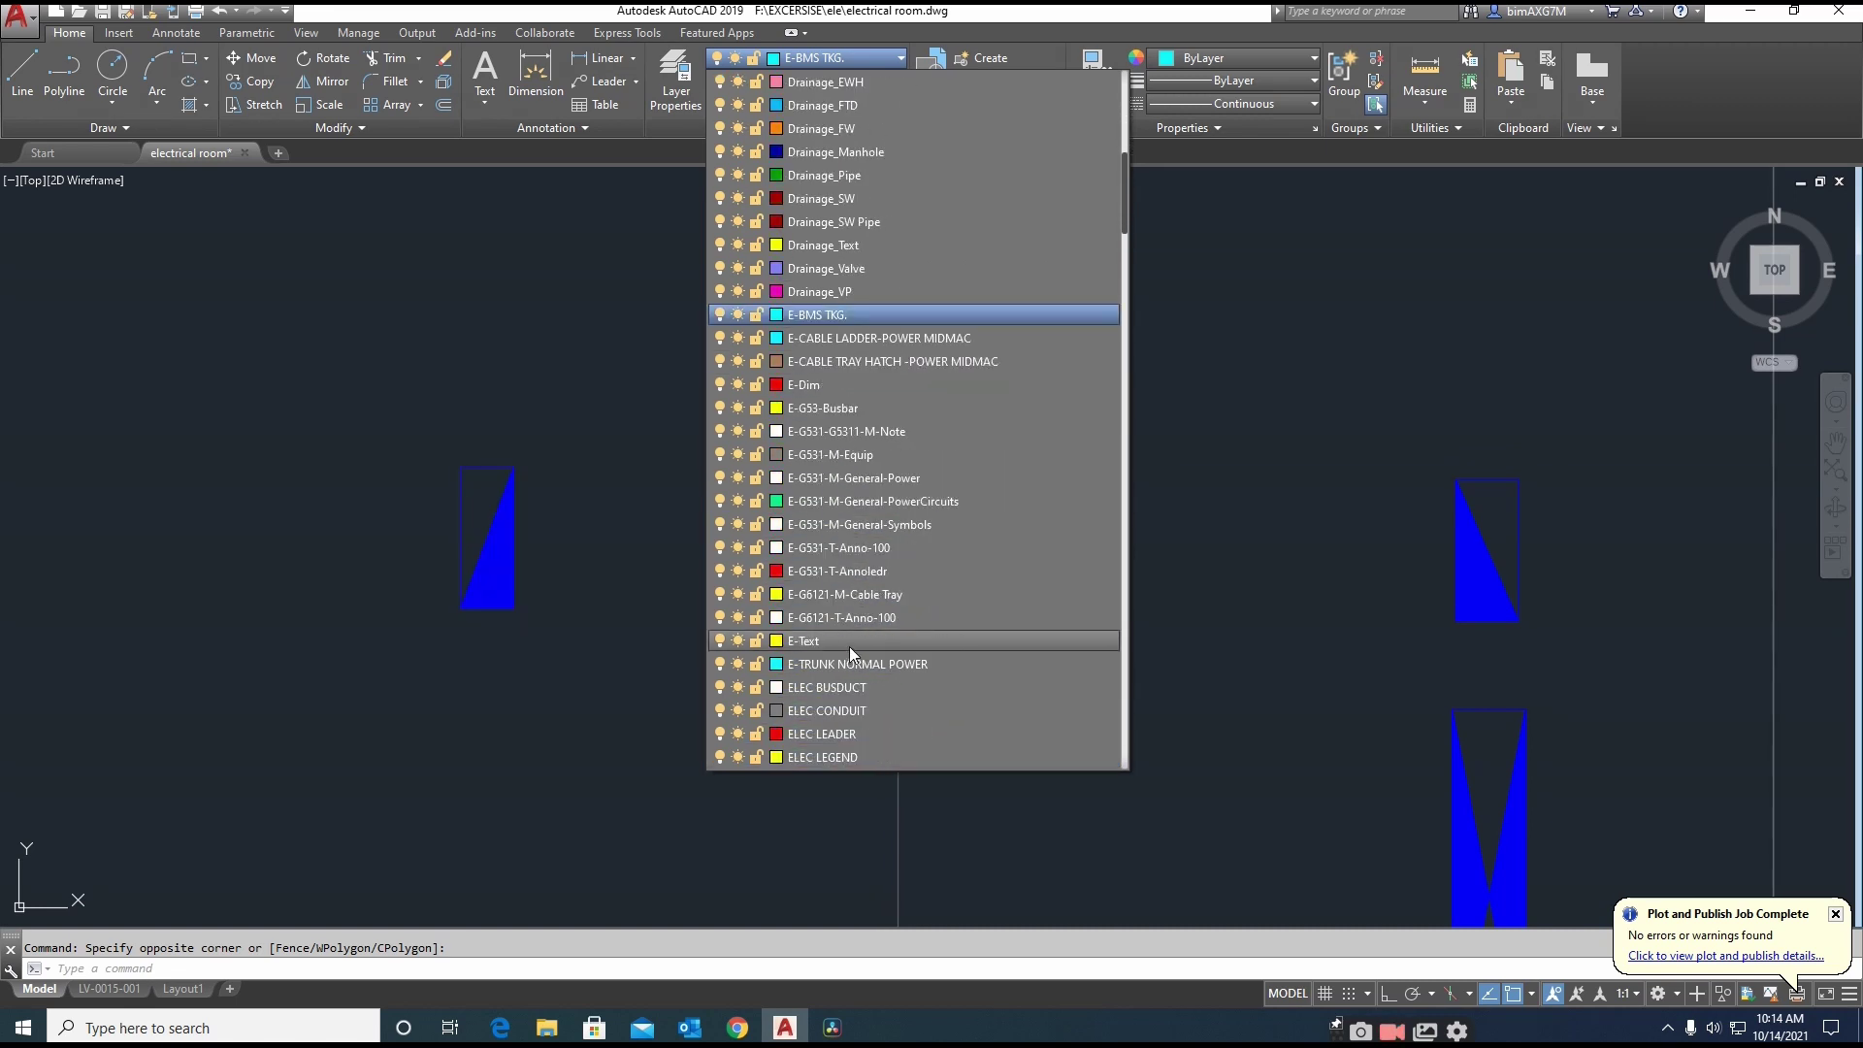
{"action": "scroll", "coordinate": [847, 662], "scroll_direction": "down", "scroll_amount": 3}
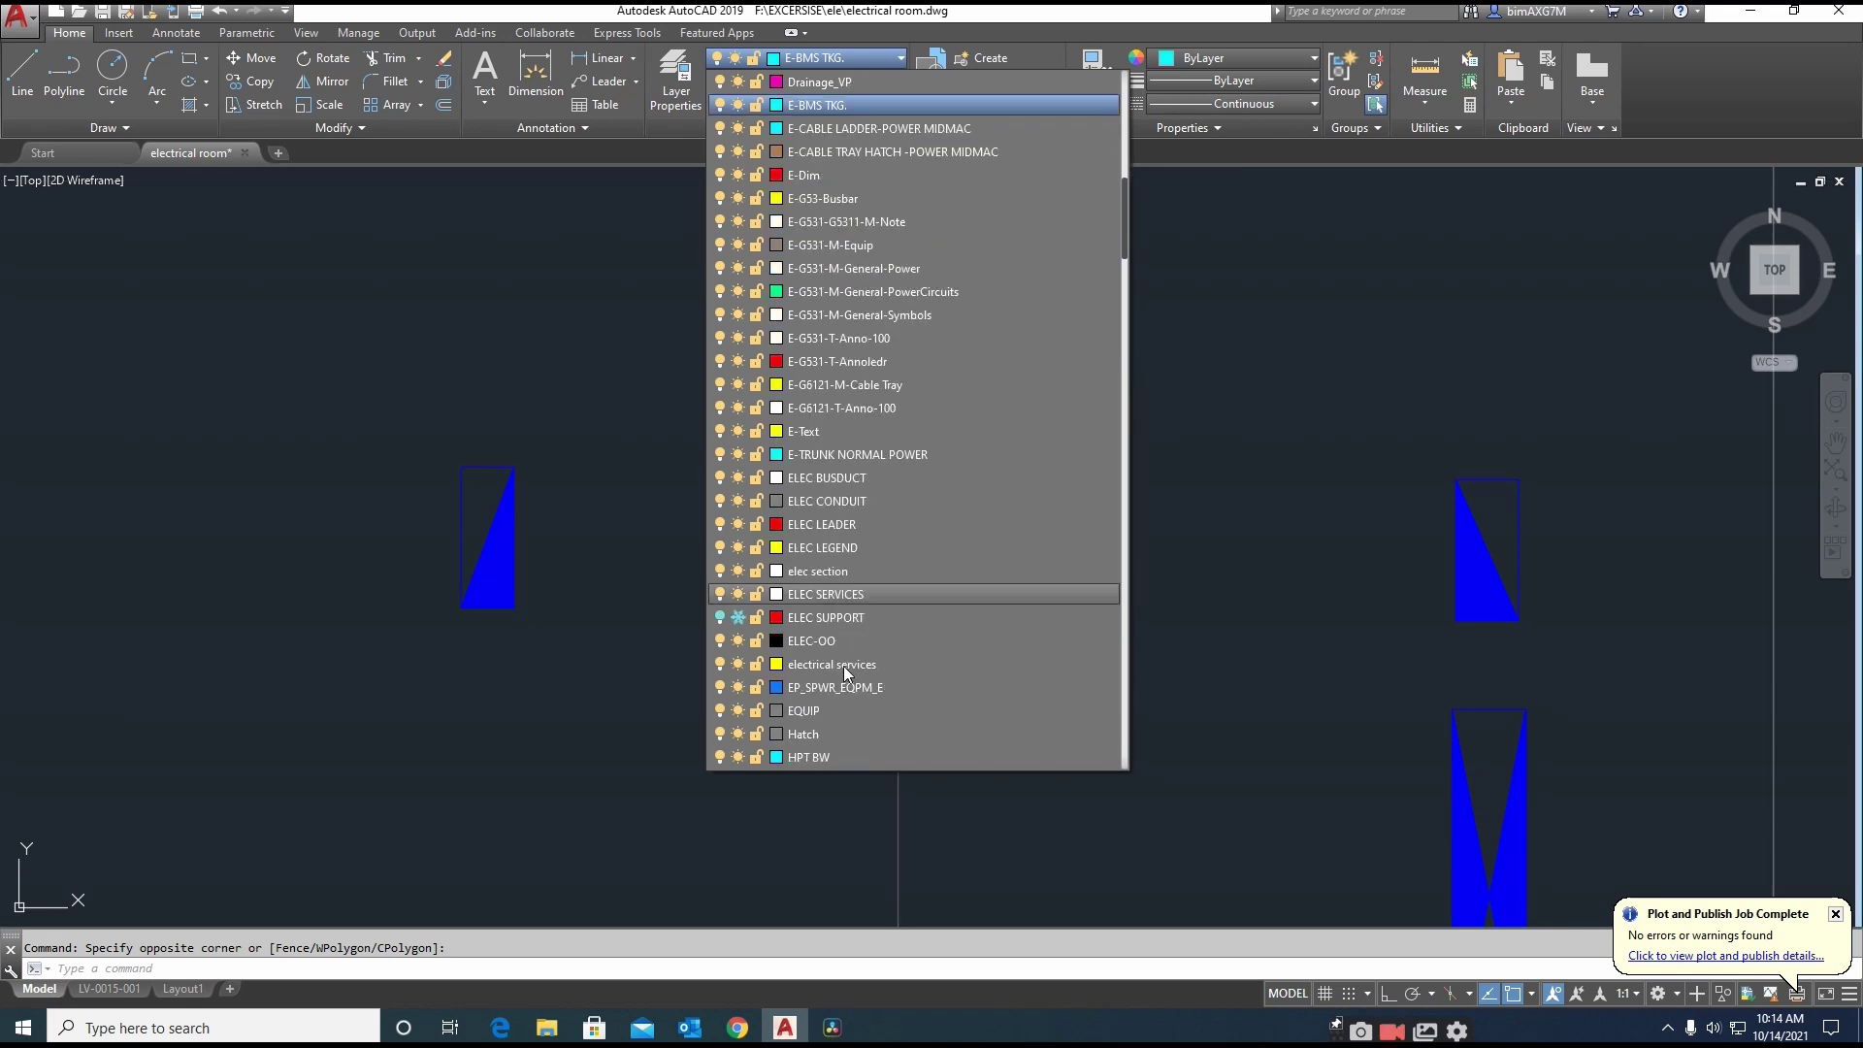
{"action": "scroll", "coordinate": [854, 641], "scroll_direction": "down", "scroll_amount": 2}
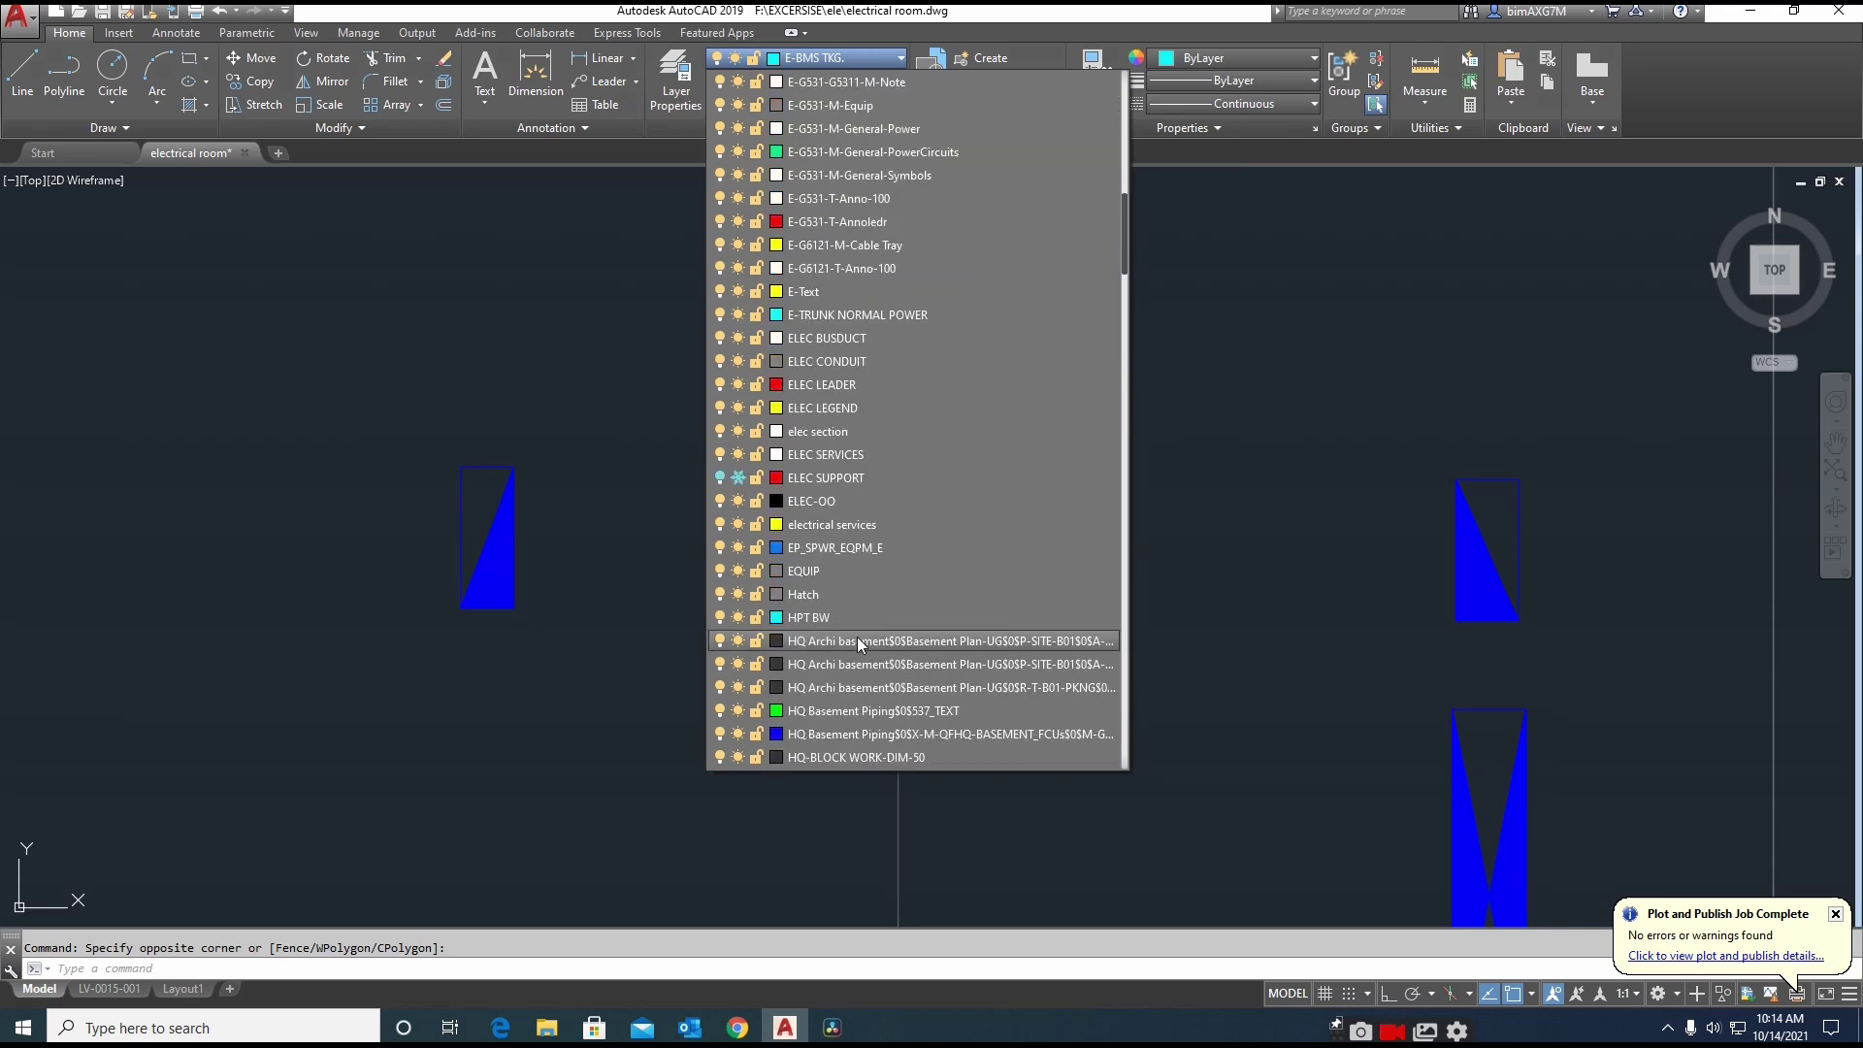
{"action": "key", "text": "Escape"}
Create another layer named DB-ELEC based on the ELEC SERVICES layer
{"action": "key", "text": "Return"}
{"action": "key", "text": "Down"}
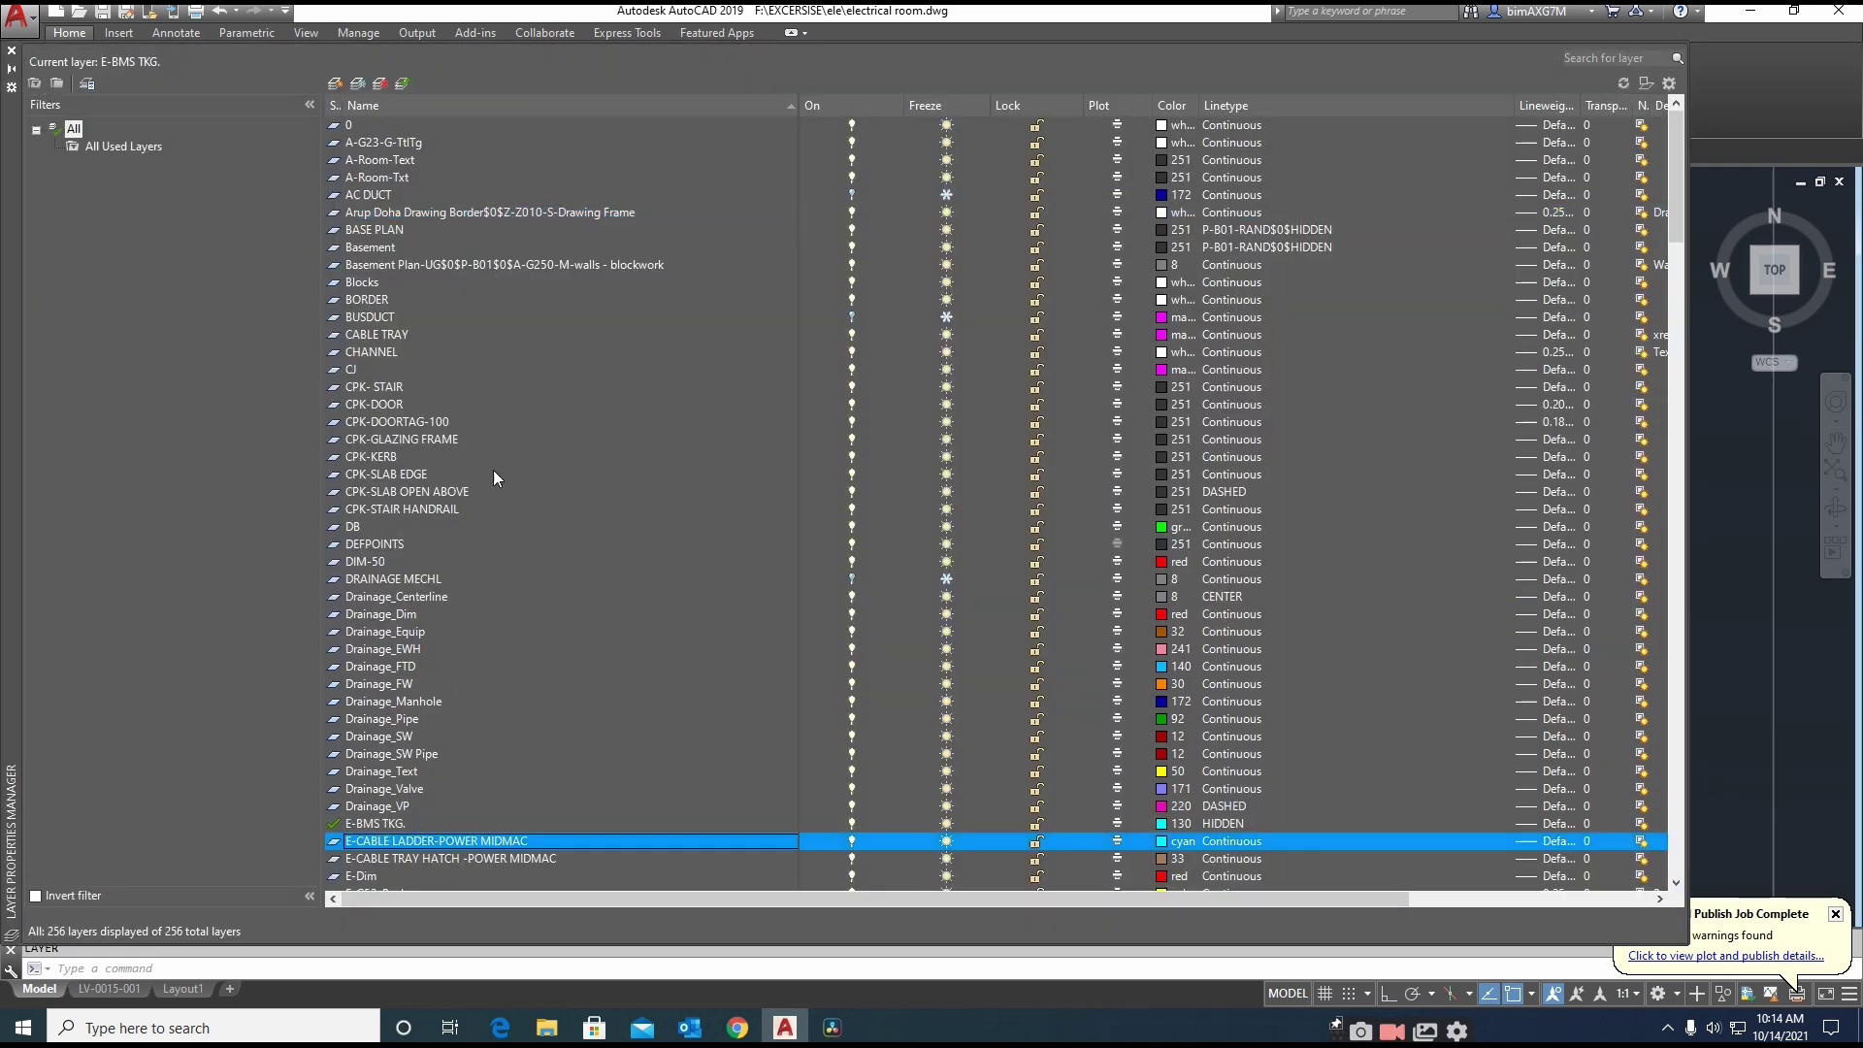
{"action": "scroll", "coordinate": [530, 660], "scroll_direction": "down", "scroll_amount": 4}
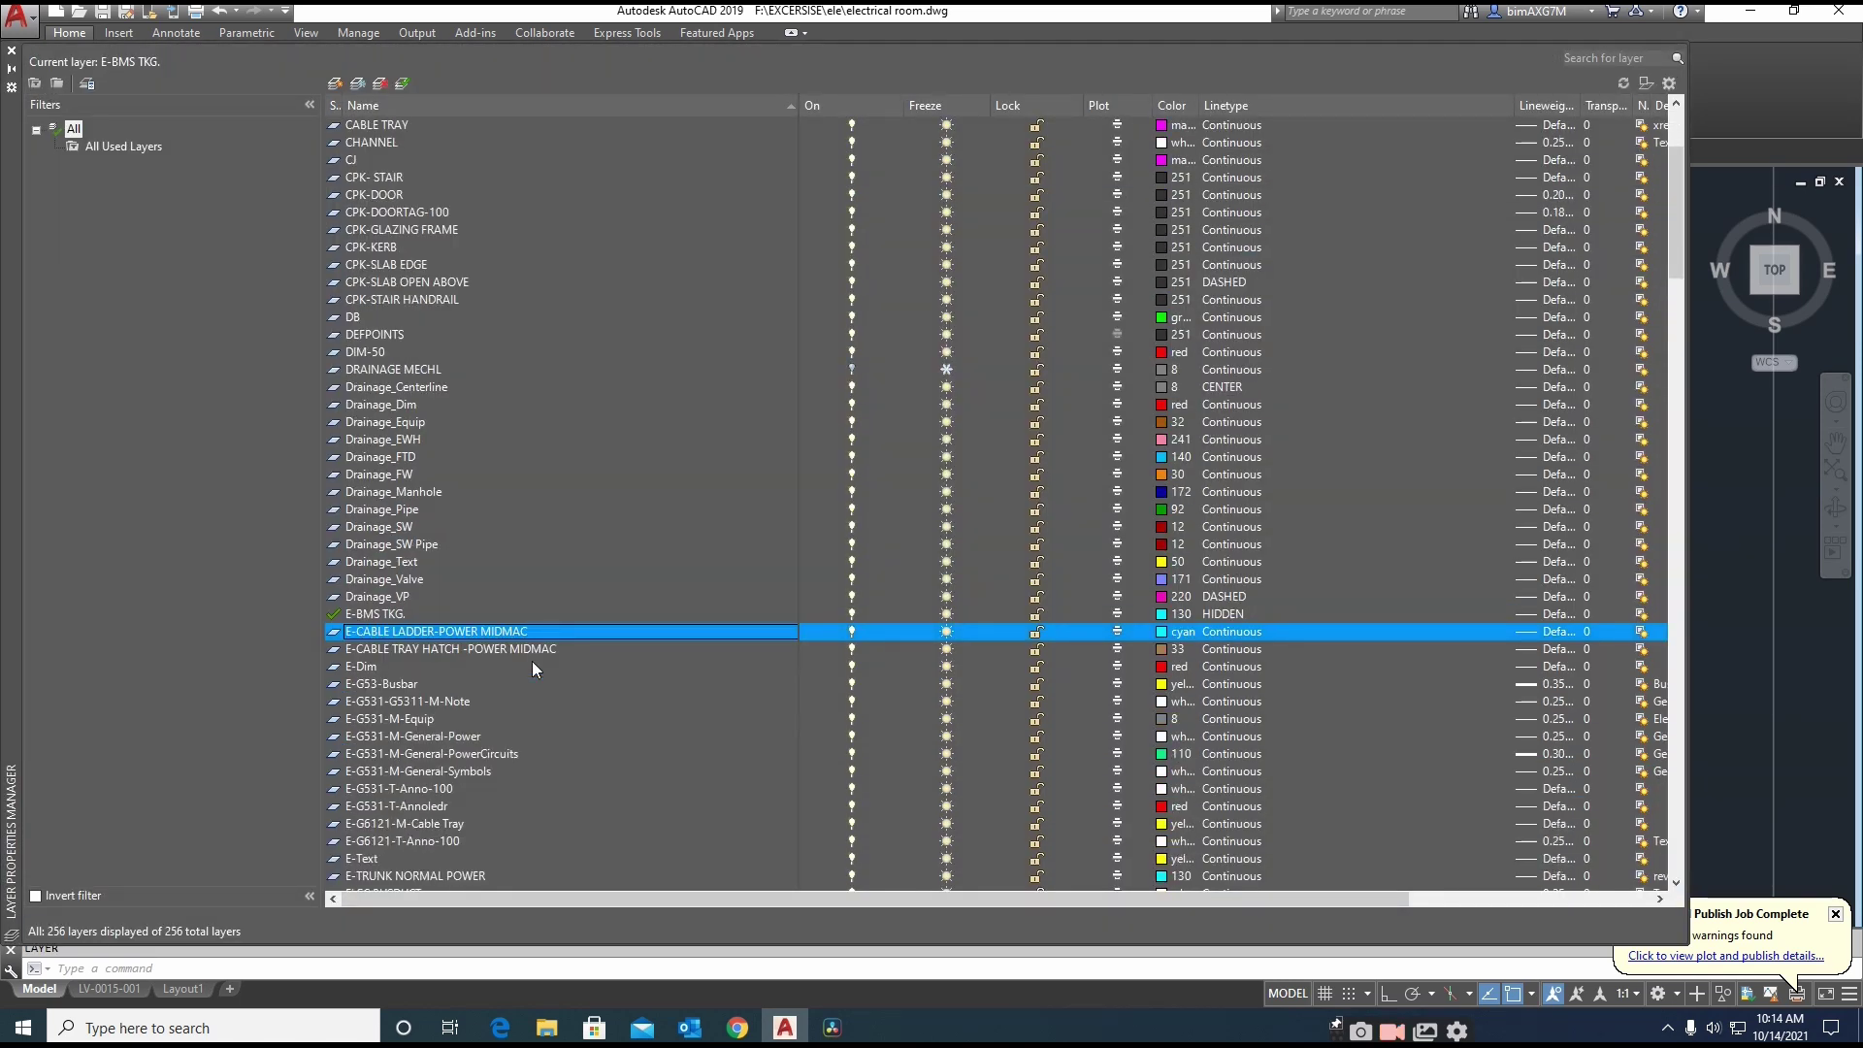
{"action": "scroll", "coordinate": [530, 670], "scroll_direction": "down", "scroll_amount": 3}
{"action": "left_click", "coordinate": [405, 791]}
{"action": "scroll", "coordinate": [586, 697], "scroll_direction": "down", "scroll_amount": 1}
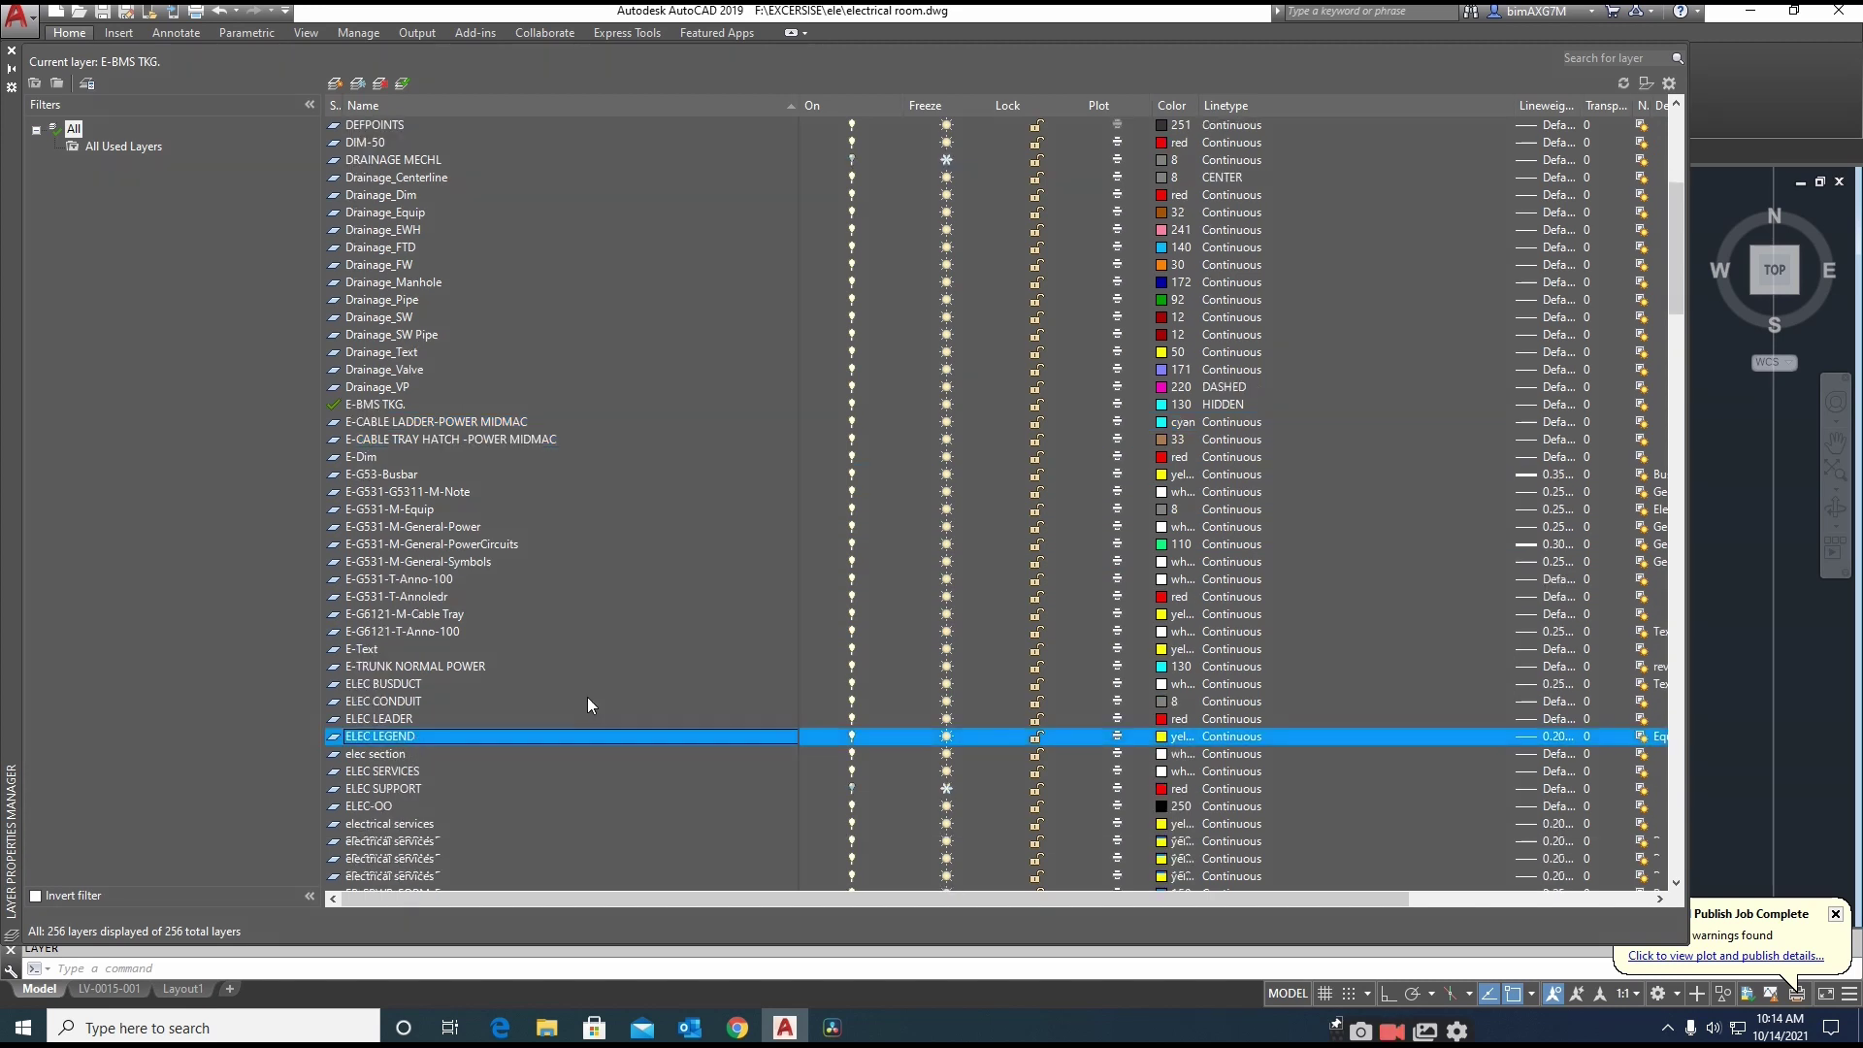
{"action": "scroll", "coordinate": [440, 731], "scroll_direction": "down", "scroll_amount": 1}
{"action": "left_click", "coordinate": [403, 718]}
{"action": "scroll", "coordinate": [403, 718], "scroll_direction": "down", "scroll_amount": 4}
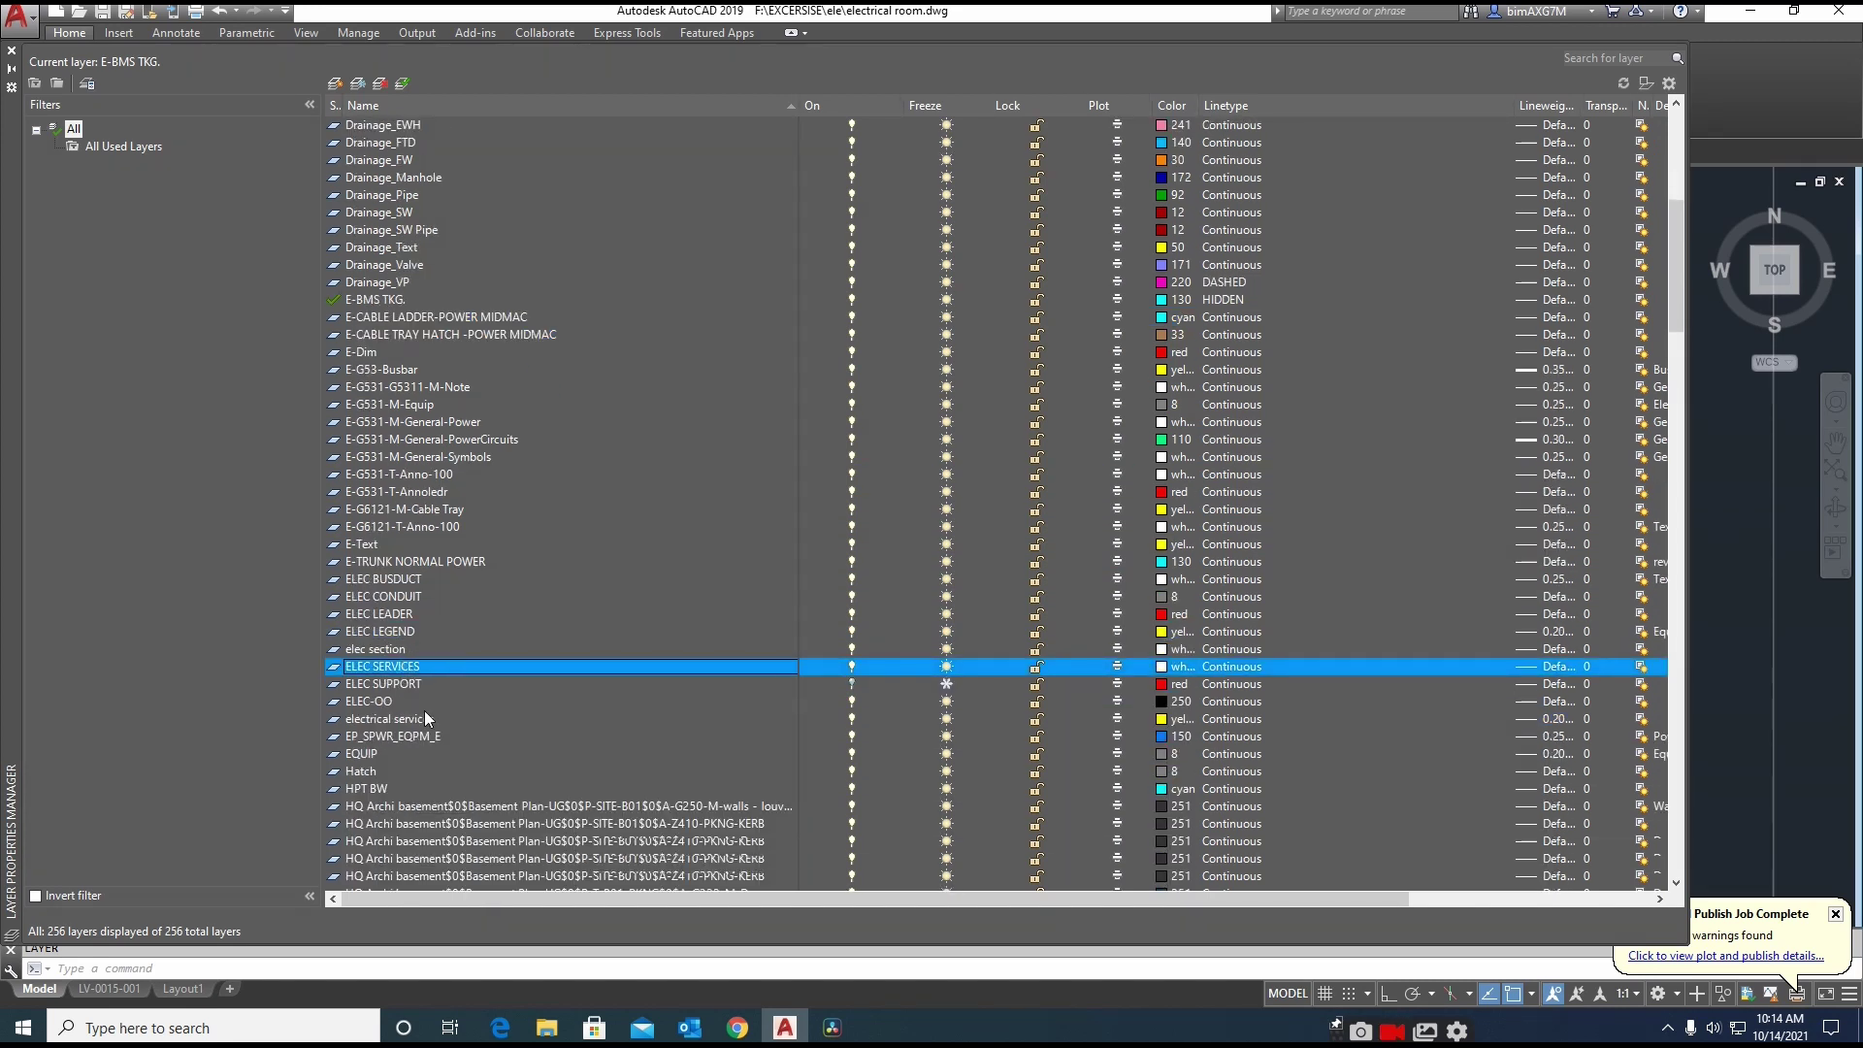
{"action": "left_click", "coordinate": [335, 84]}
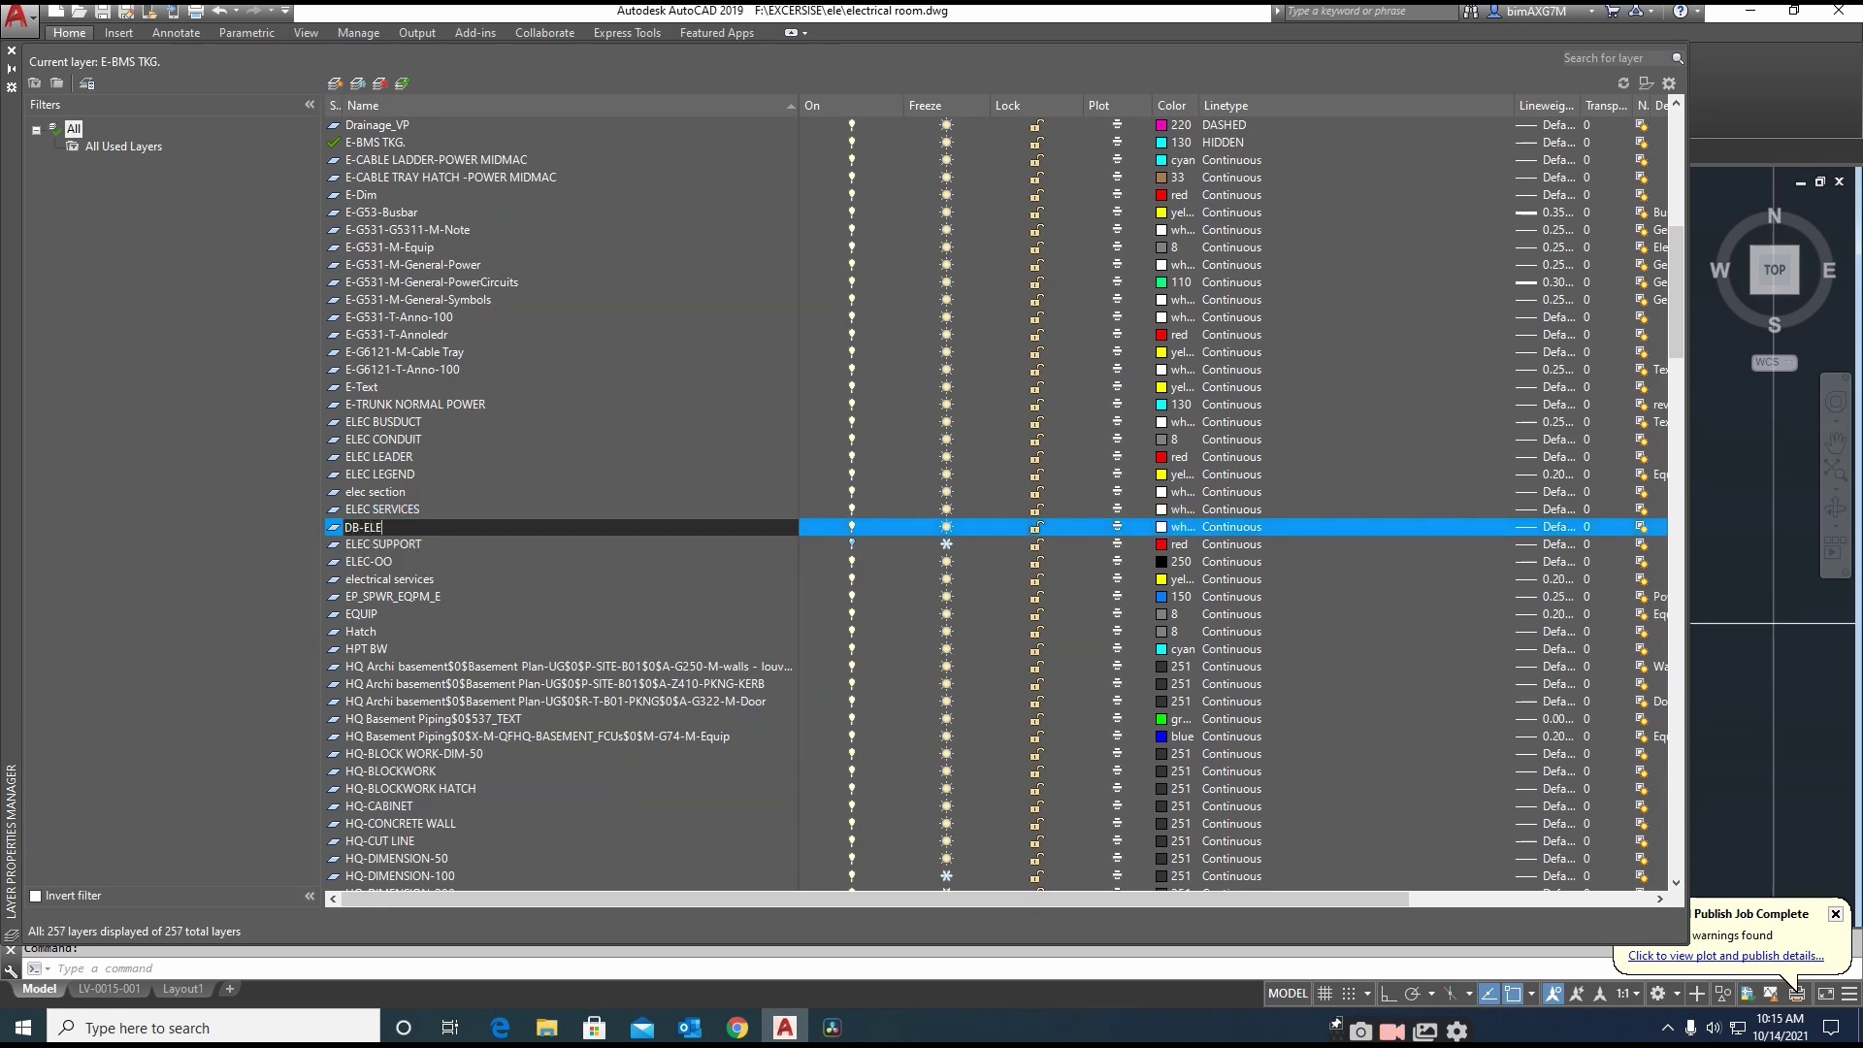
{"action": "type", "text": "DB-ELEC"}
{"action": "left_click", "coordinate": [184, 501]}
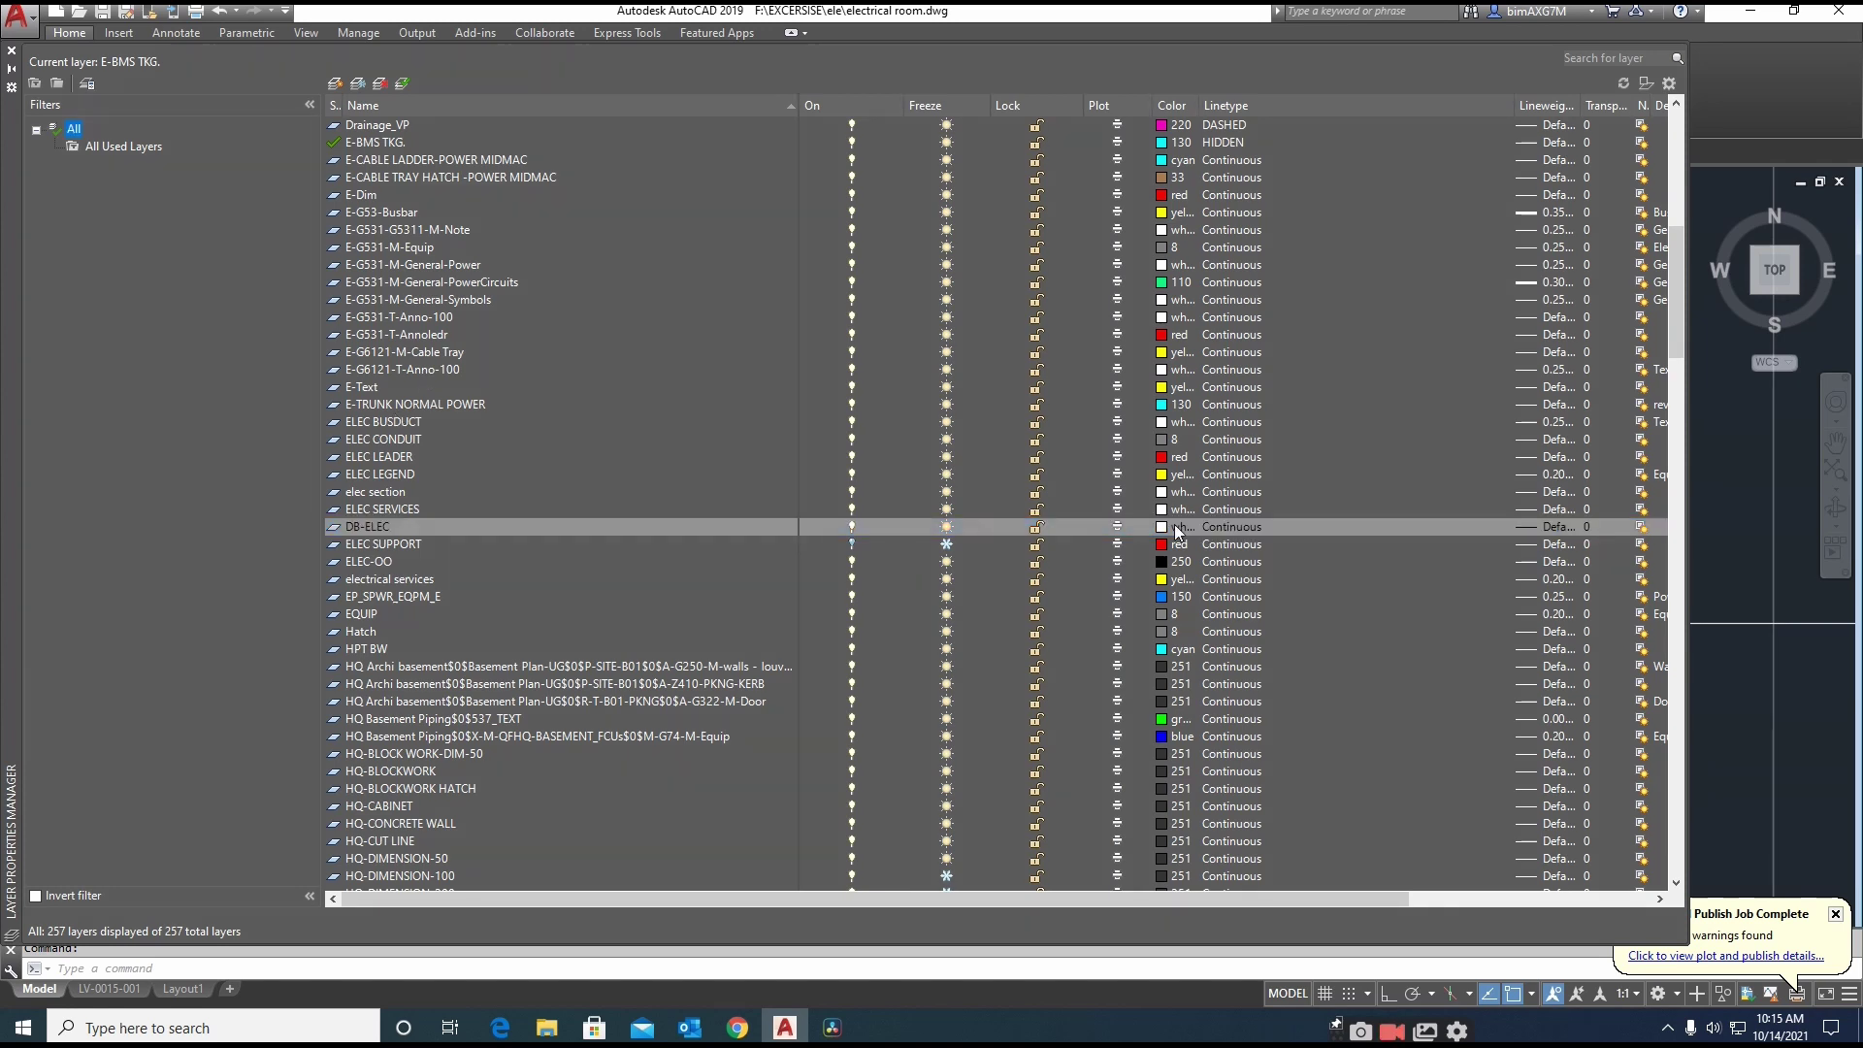
Set the DB-ELEC layer's colour to green and make it the current layer
{"action": "left_click", "coordinate": [1161, 528]}
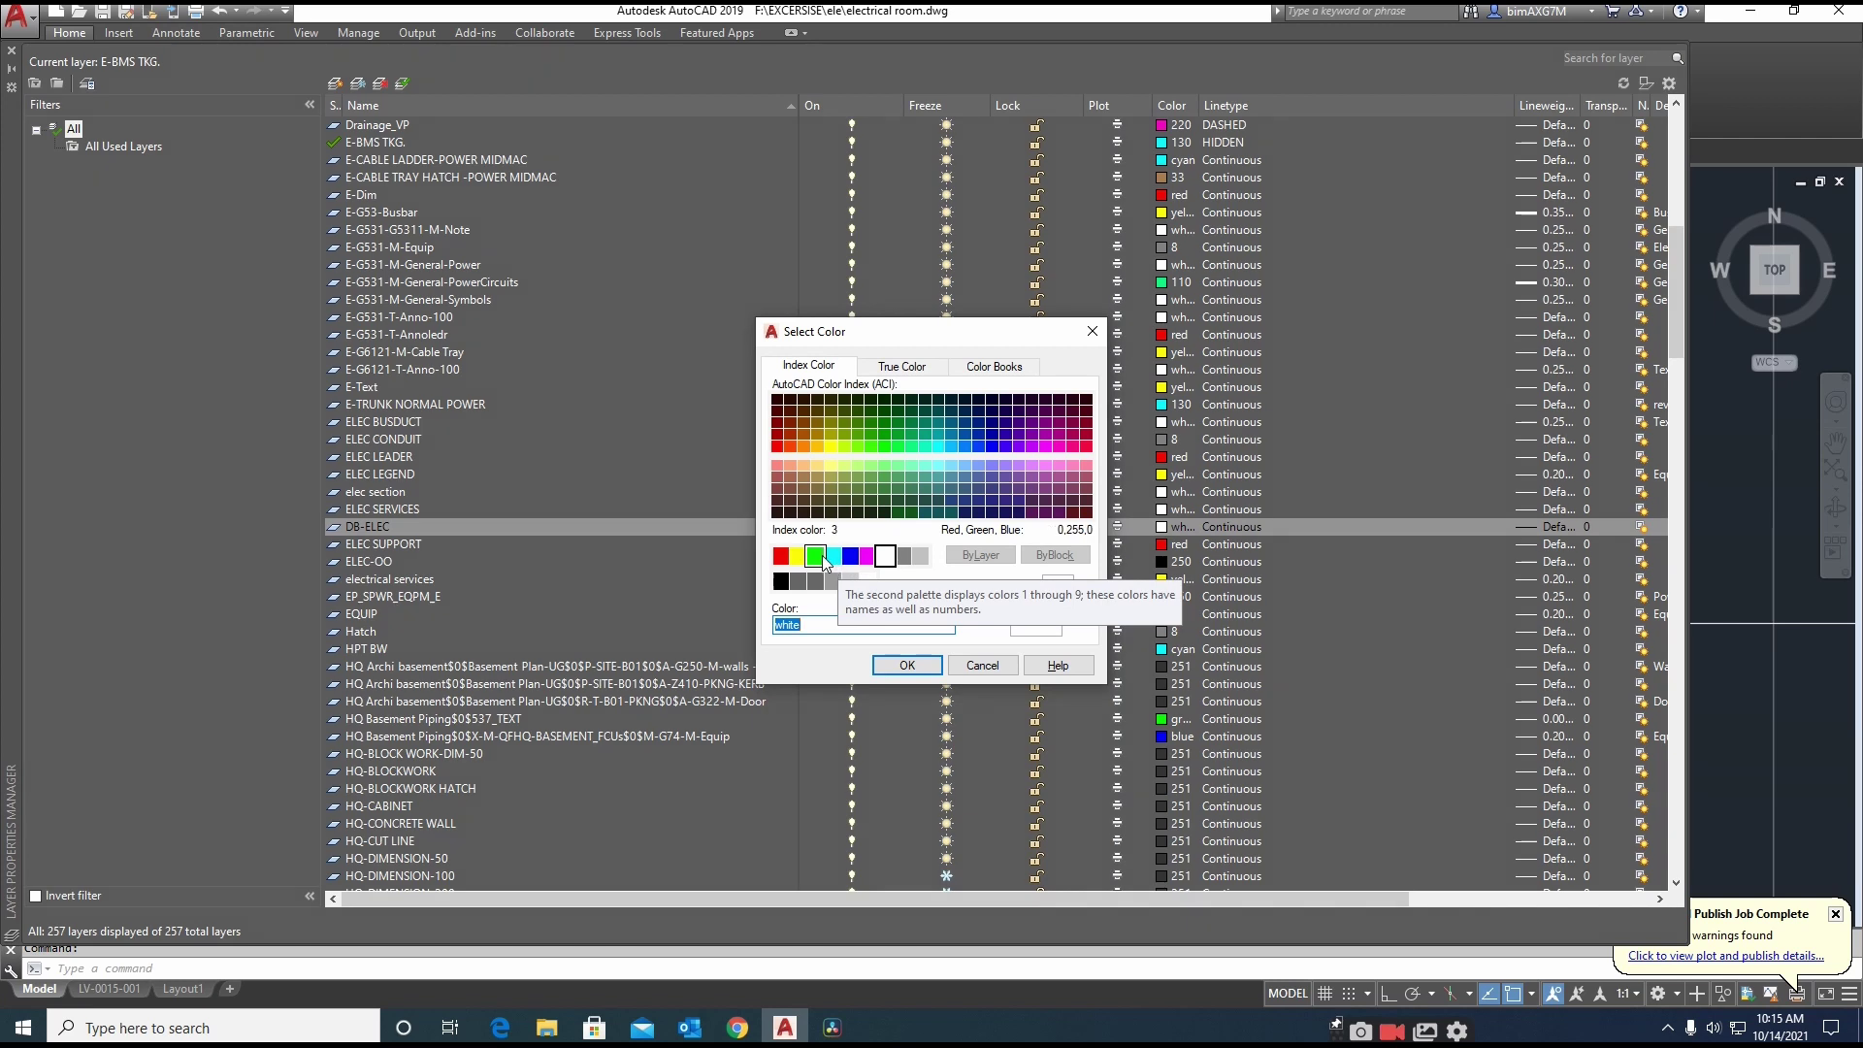
{"action": "left_click", "coordinate": [815, 557]}
{"action": "left_click", "coordinate": [887, 664]}
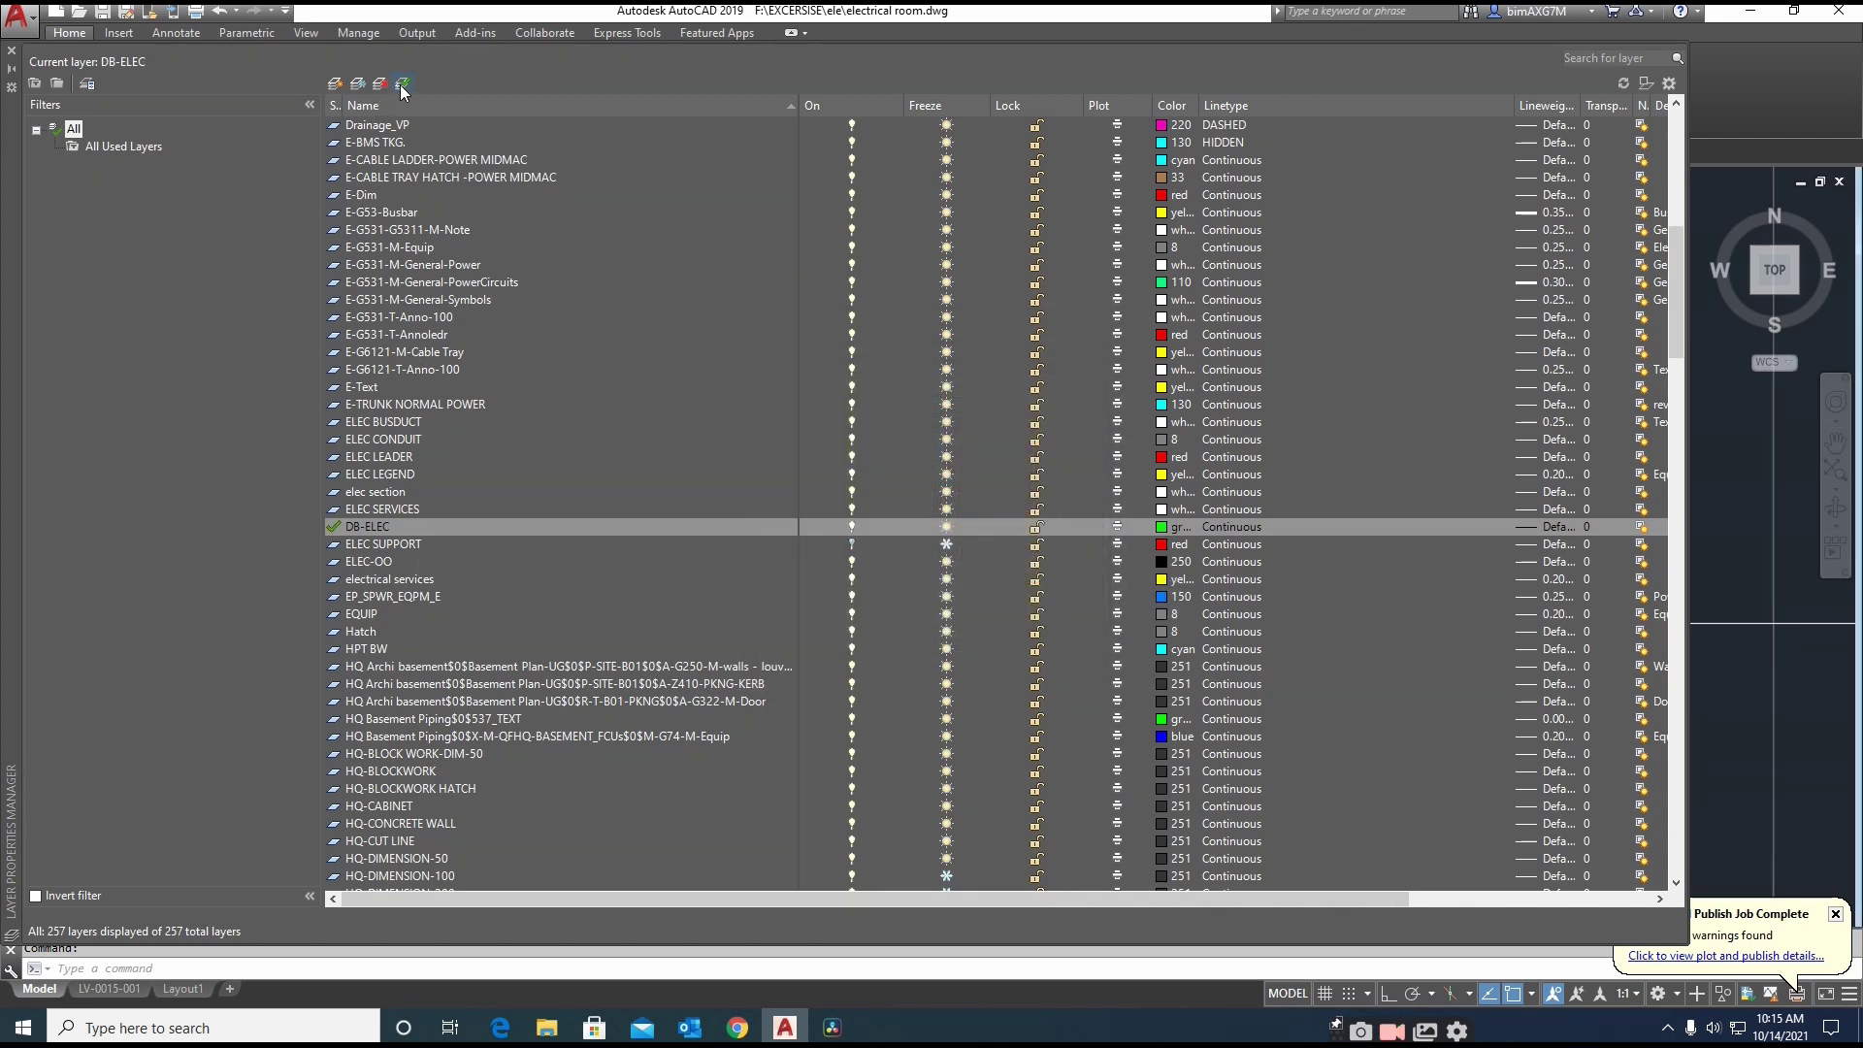
{"action": "left_click", "coordinate": [13, 52]}
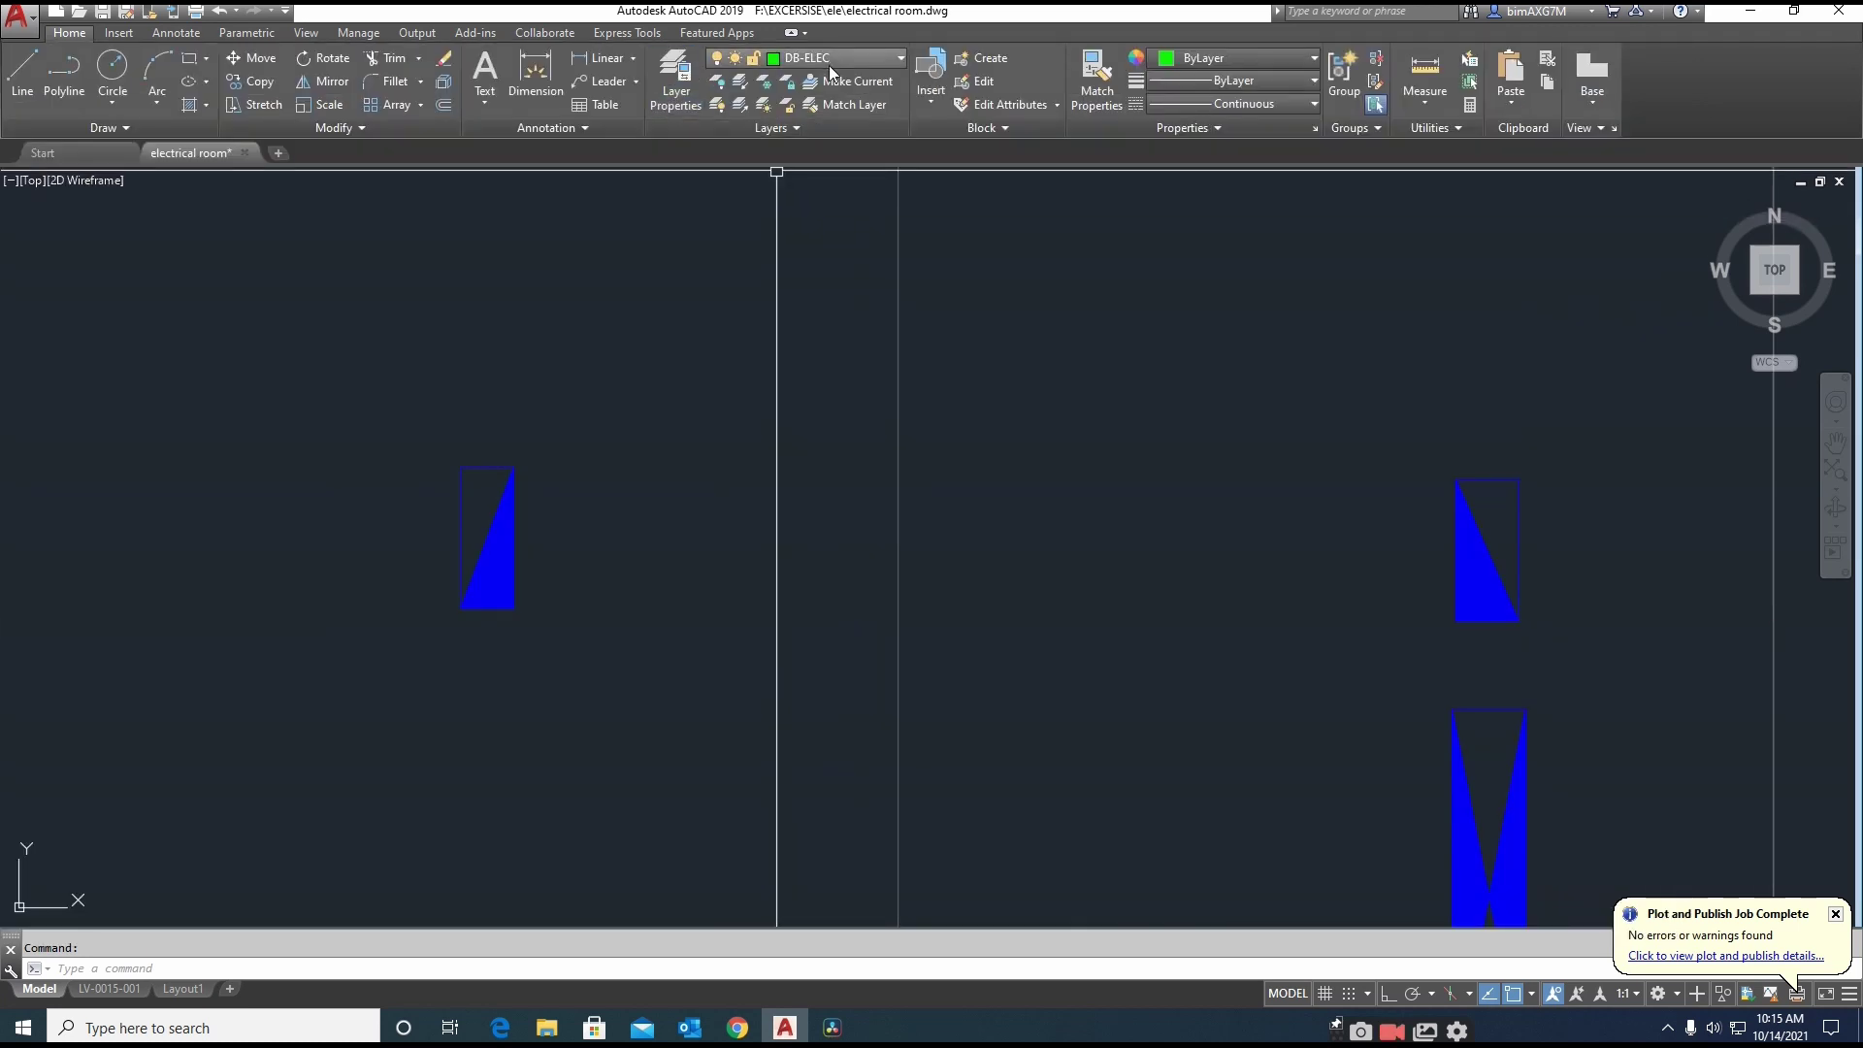
Assign the small panel block beside the room to the DB-ELEC layer
{"action": "left_click", "coordinate": [509, 501]}
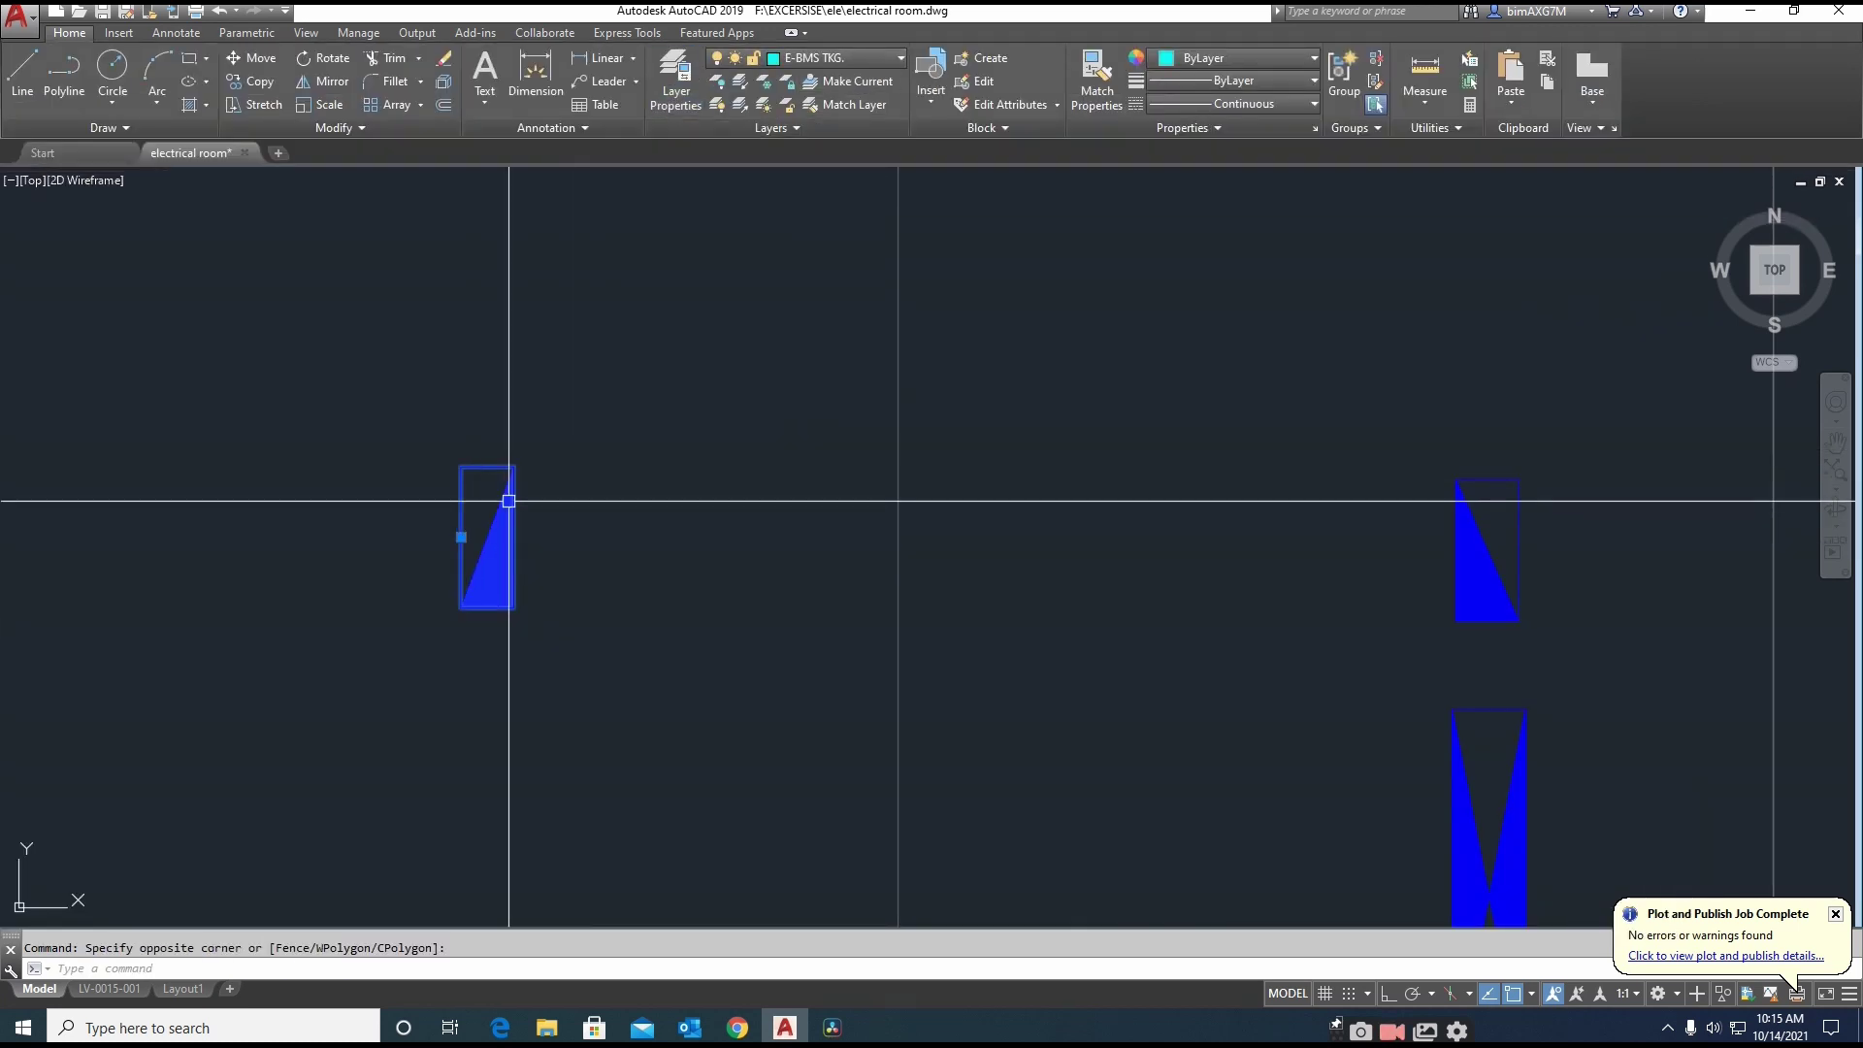
{"action": "left_click", "coordinate": [826, 58]}
{"action": "scroll", "coordinate": [824, 129], "scroll_direction": "up", "scroll_amount": 6}
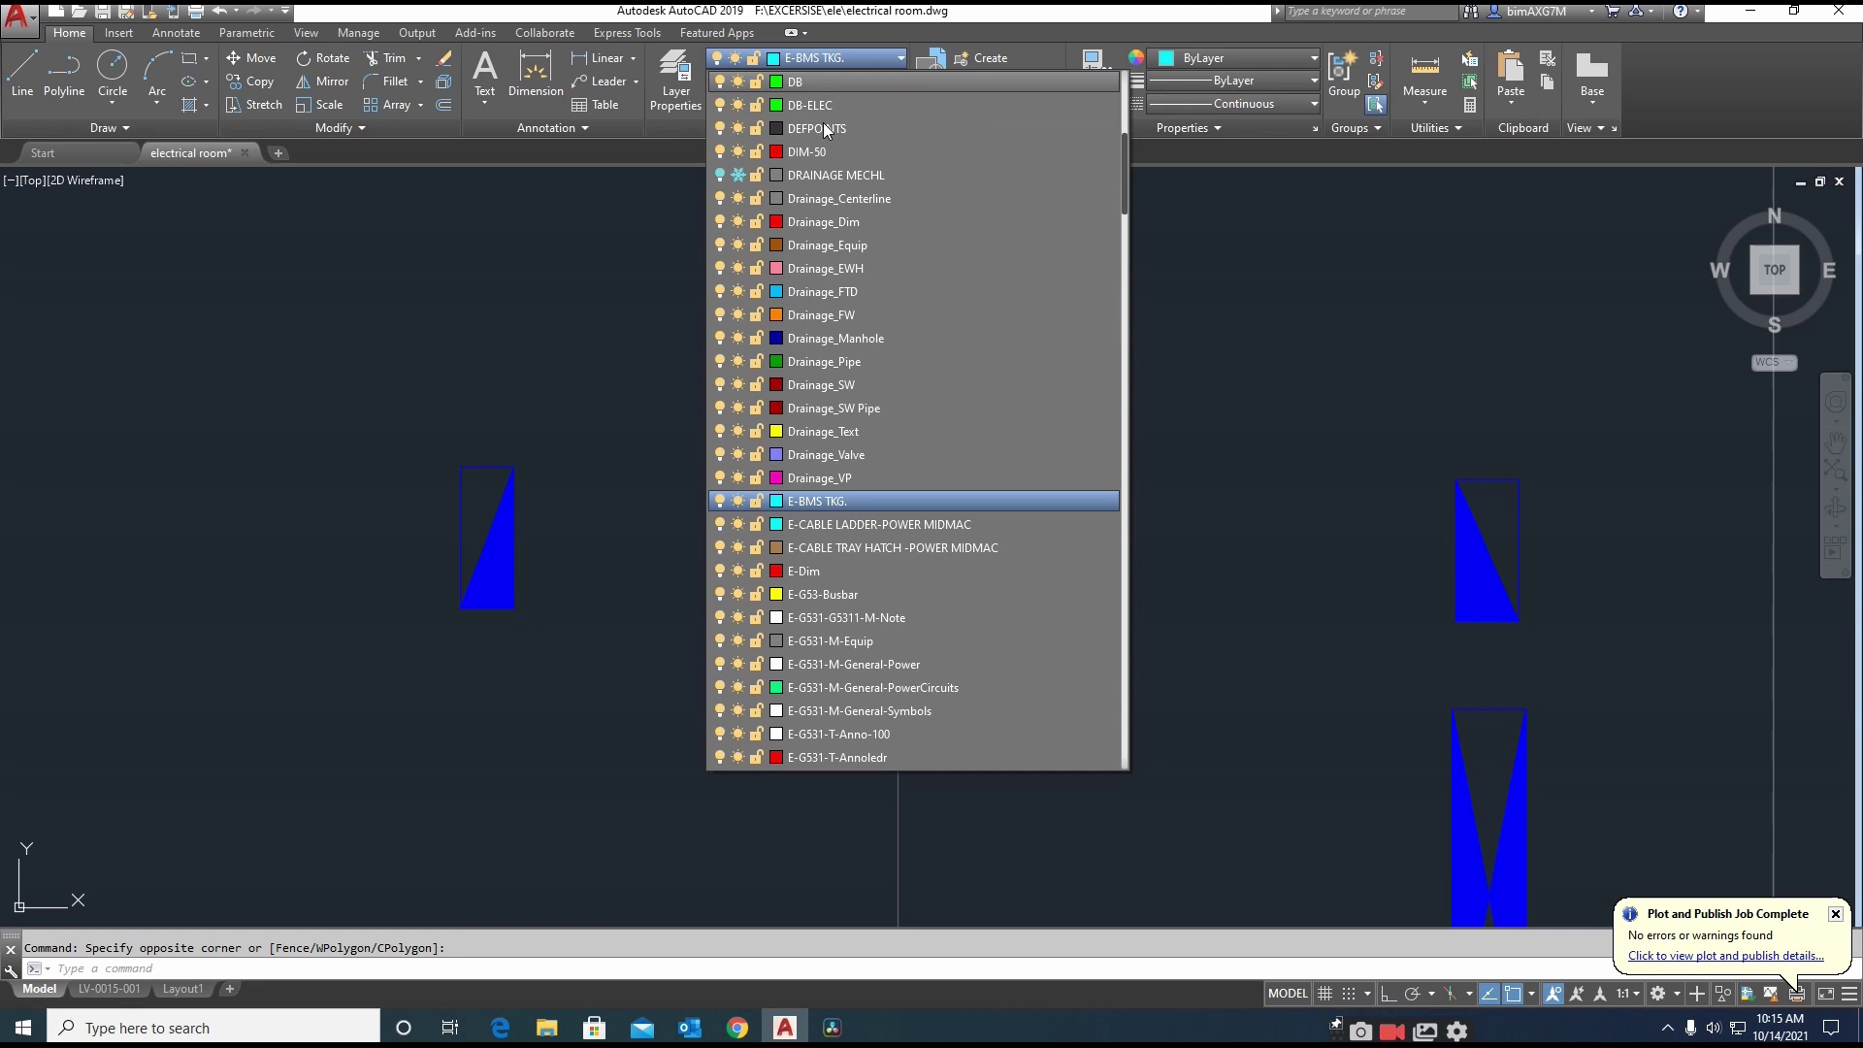
{"action": "left_click", "coordinate": [801, 107]}
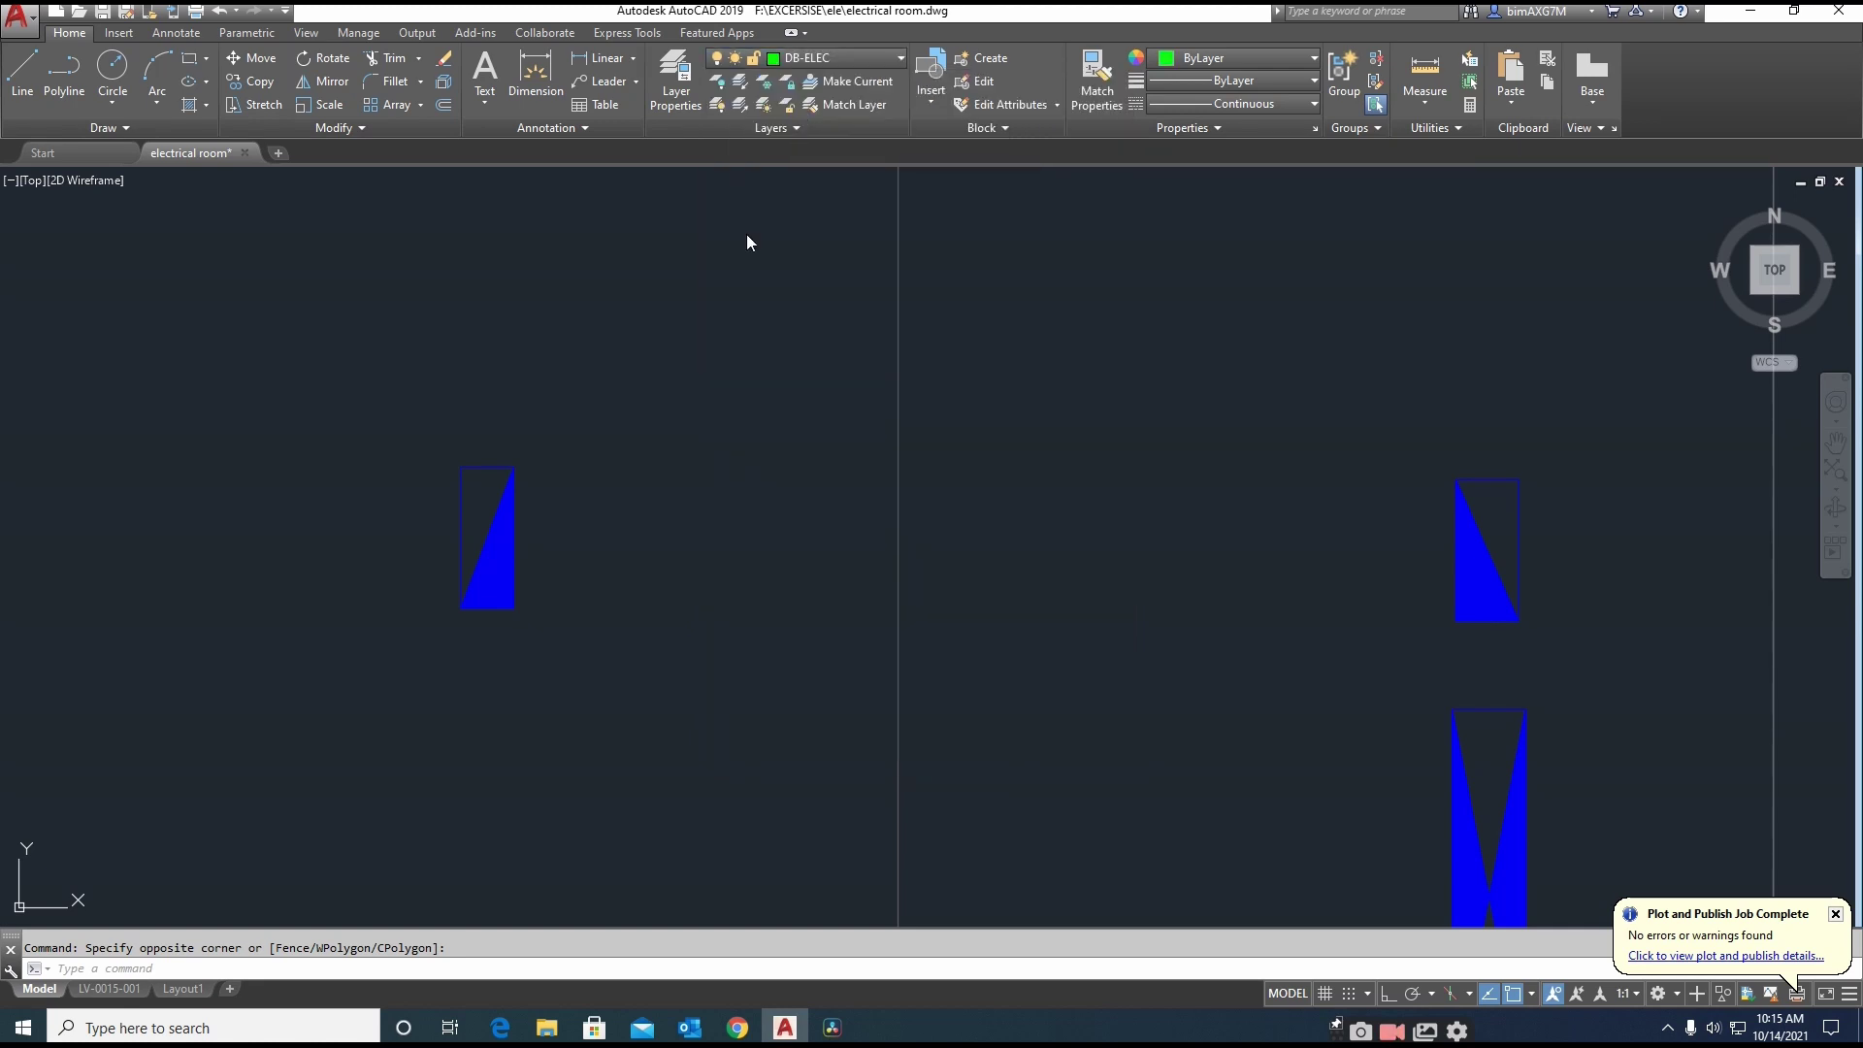
Edit the ELEC-DB-1 block definition, putting its outline and triangular fill on the DB-ELEC layer, and save the changes
{"action": "double_click", "coordinate": [500, 567]}
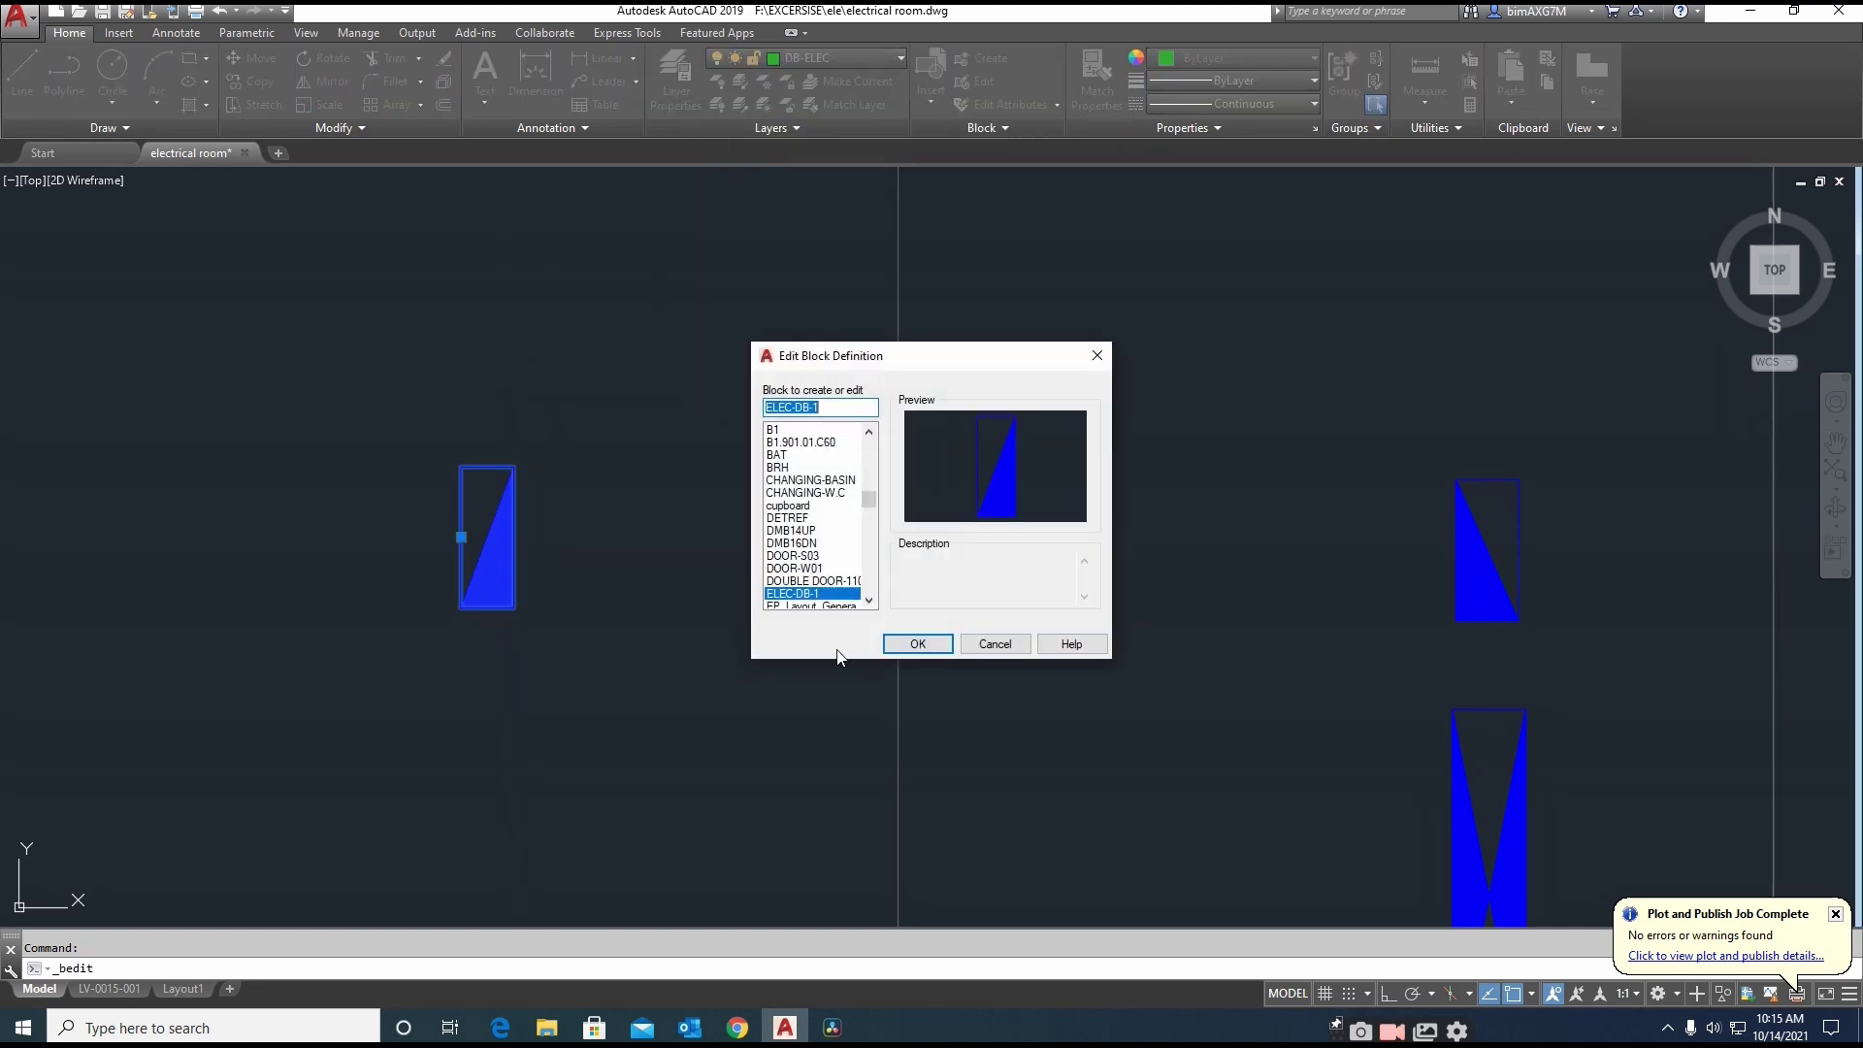
{"action": "left_click", "coordinate": [916, 644]}
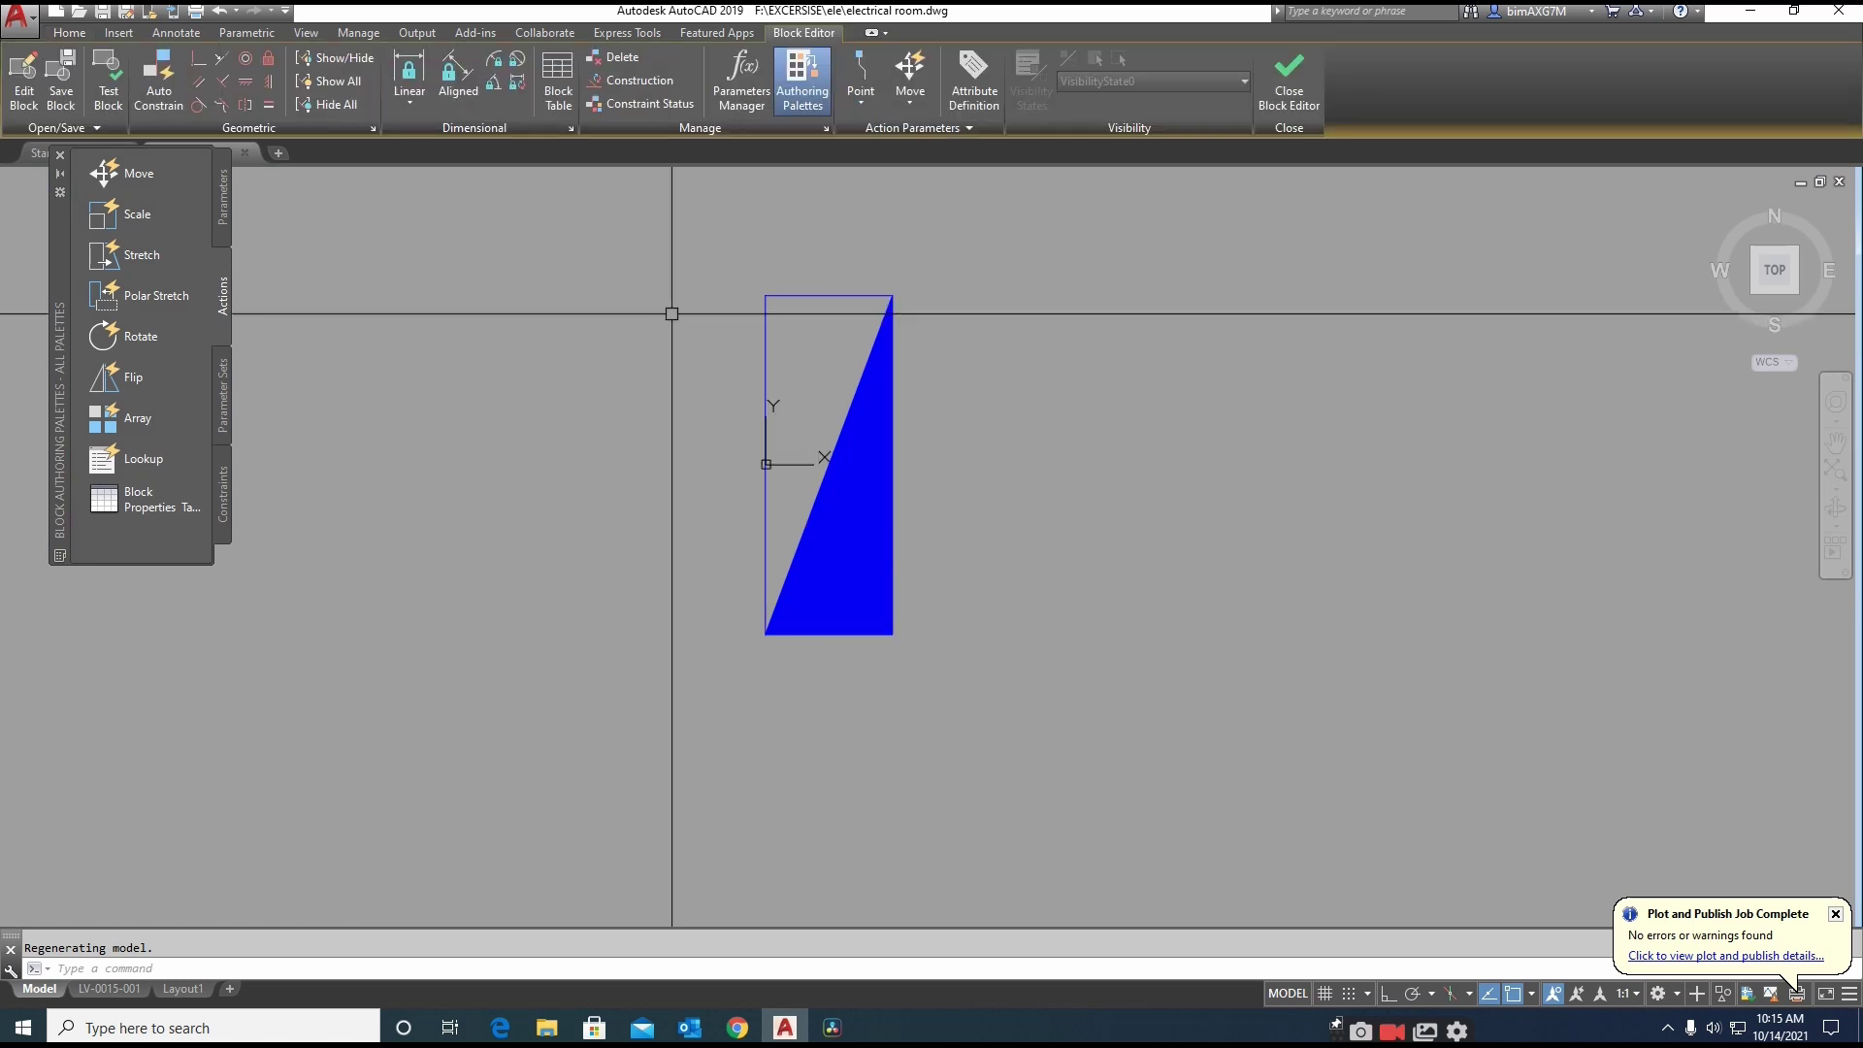
{"action": "left_click_drag", "start_coordinate": [665, 311], "coordinate": [1077, 752]}
{"action": "left_click", "coordinate": [69, 35]}
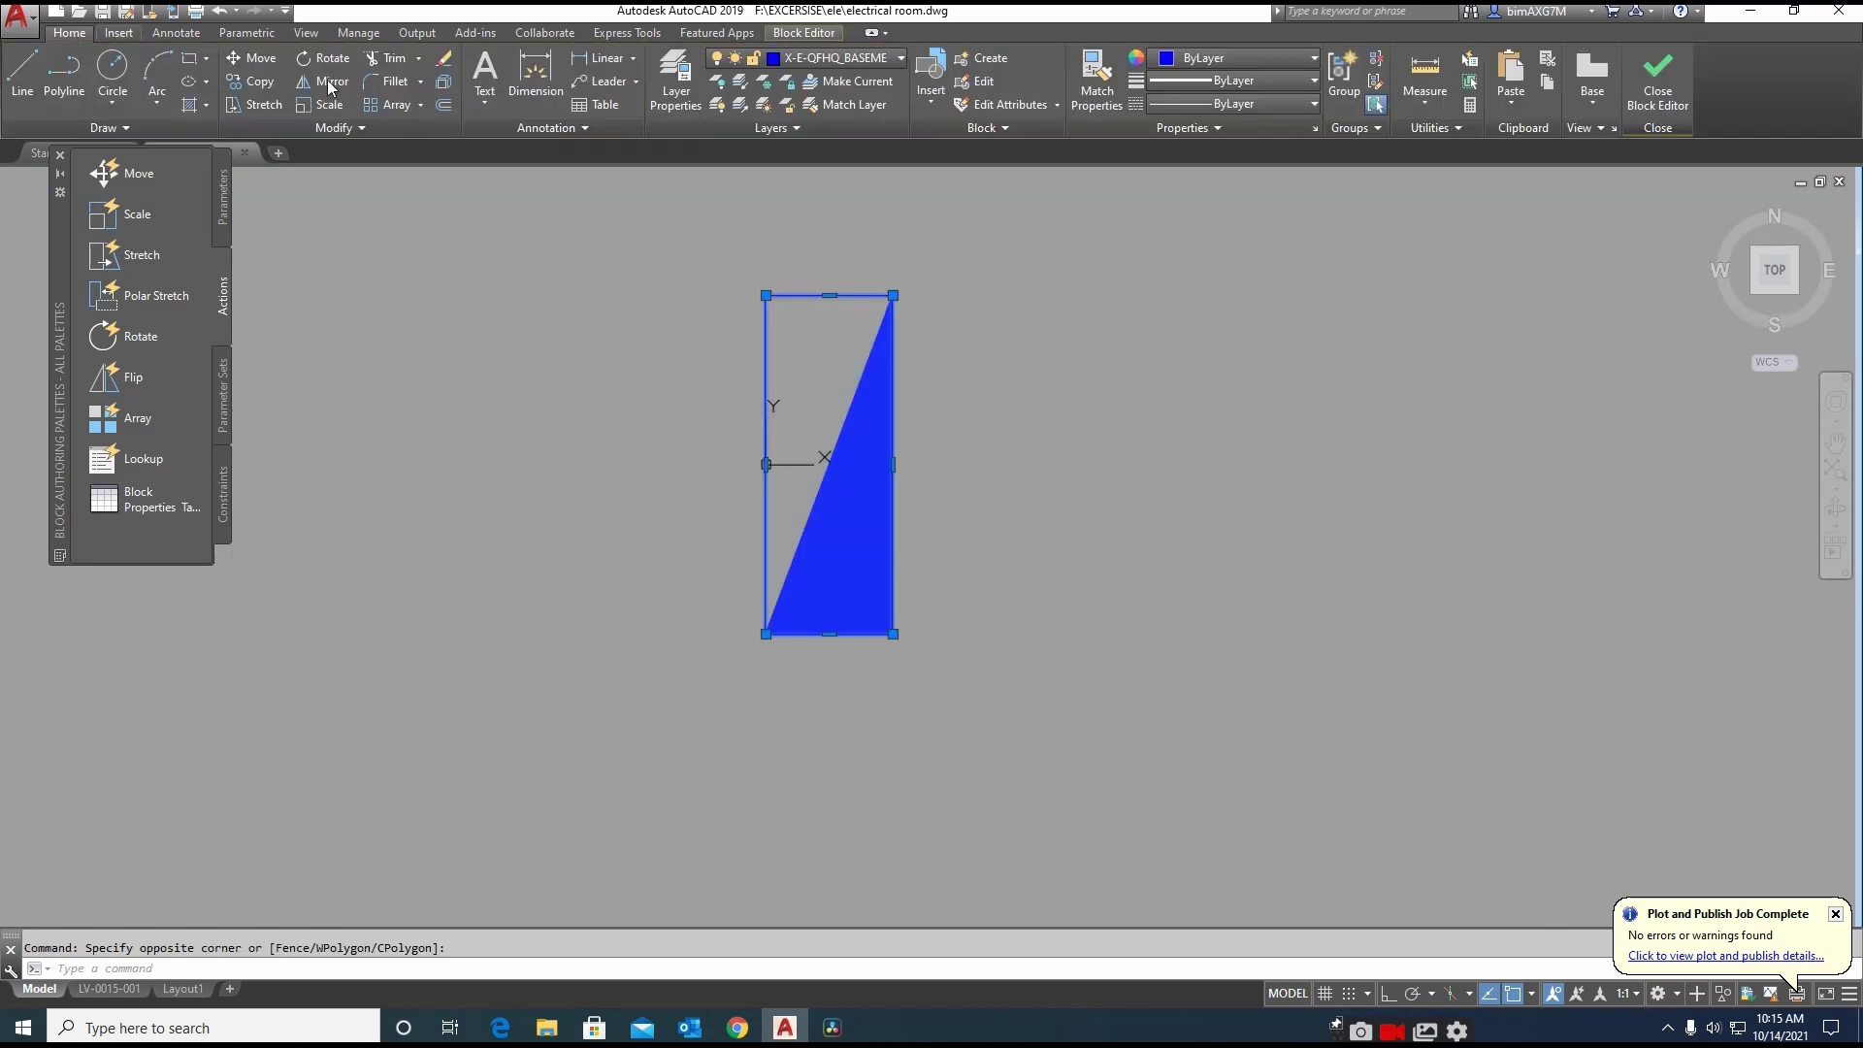
{"action": "left_click", "coordinate": [894, 58]}
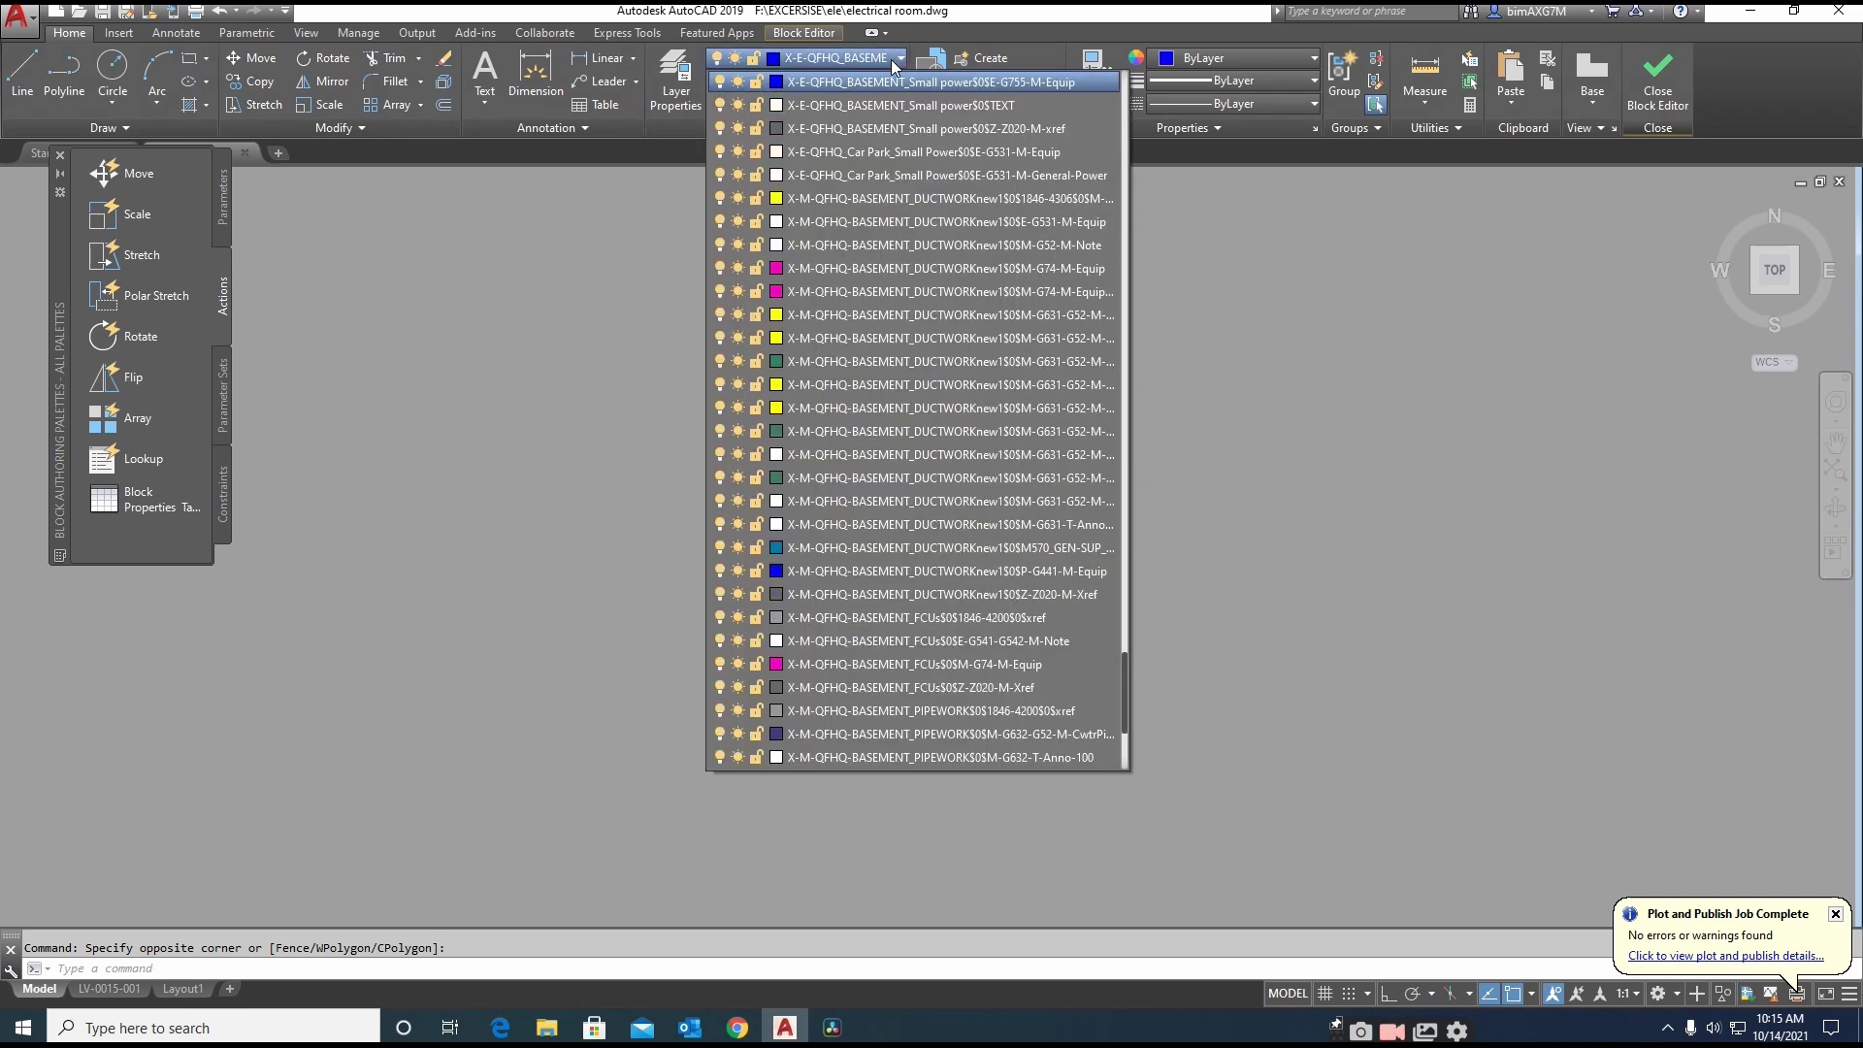
{"action": "scroll", "coordinate": [894, 58], "scroll_direction": "up", "scroll_amount": 10}
{"action": "left_click", "coordinate": [796, 103]}
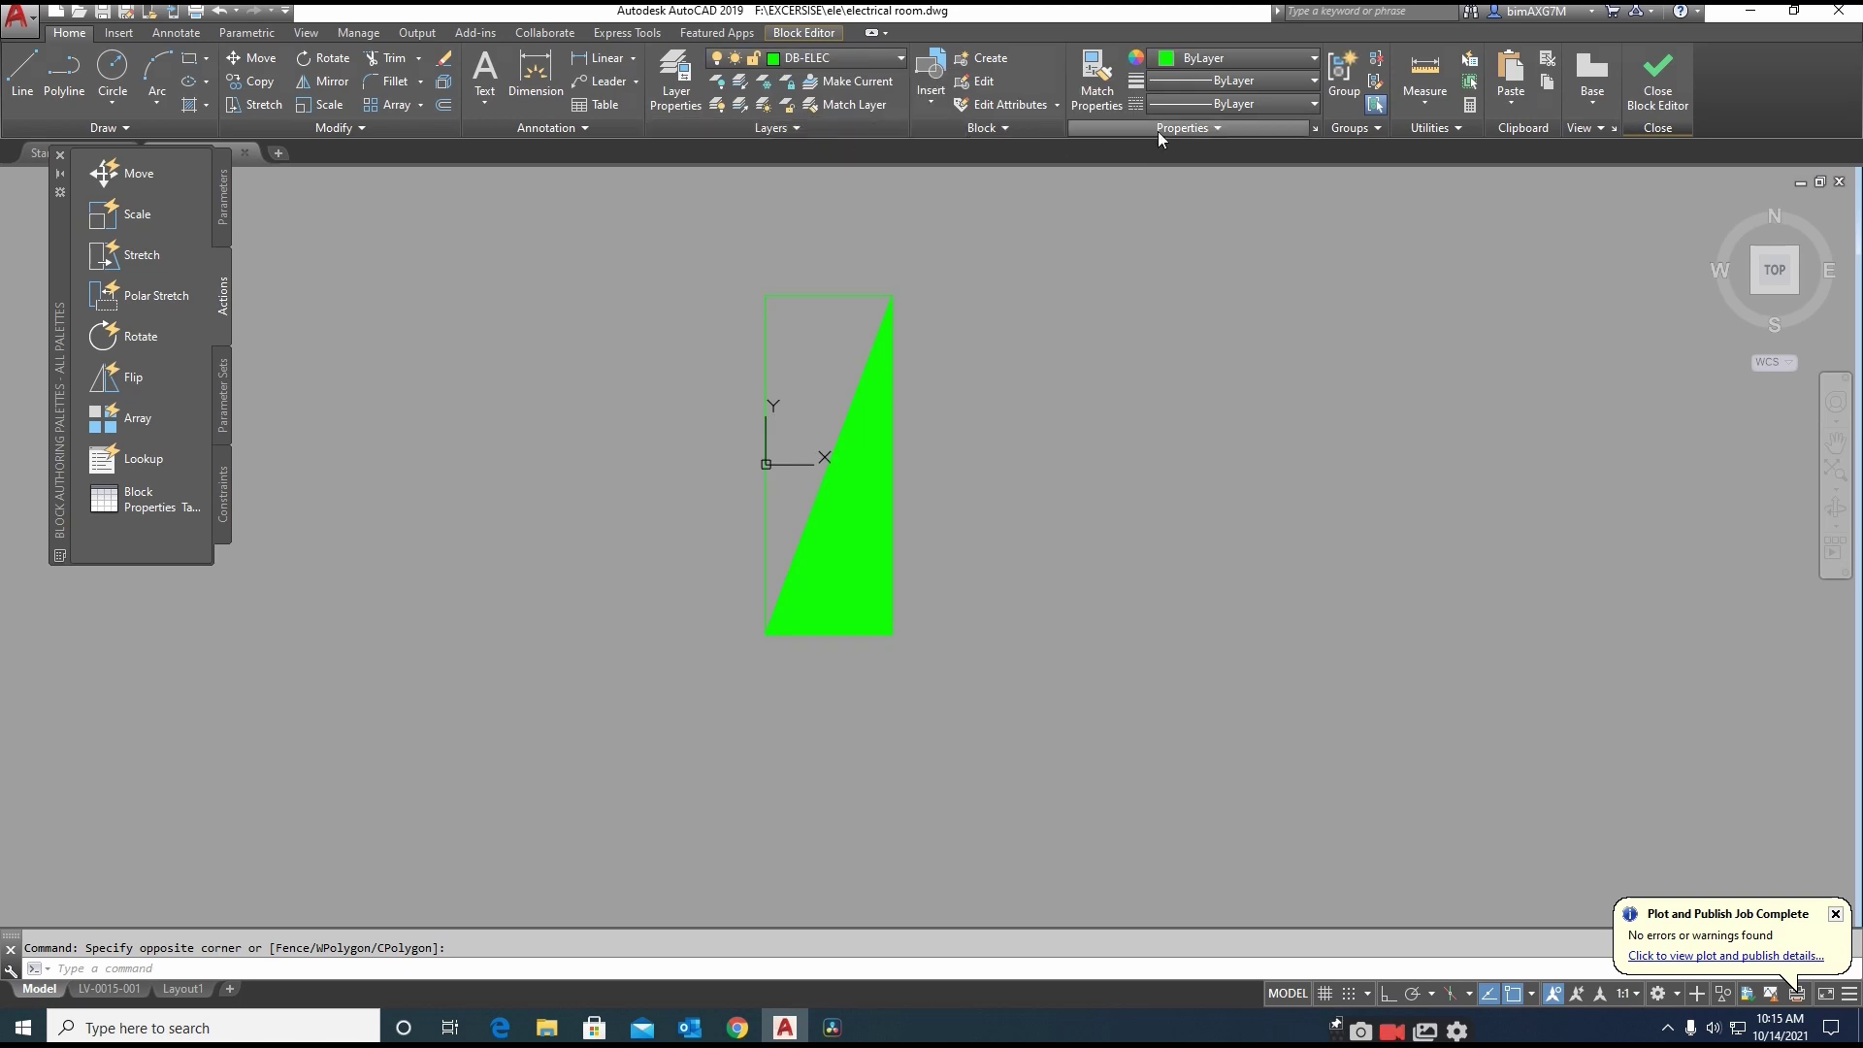
{"action": "left_click", "coordinate": [1643, 107]}
{"action": "left_click", "coordinate": [884, 476]}
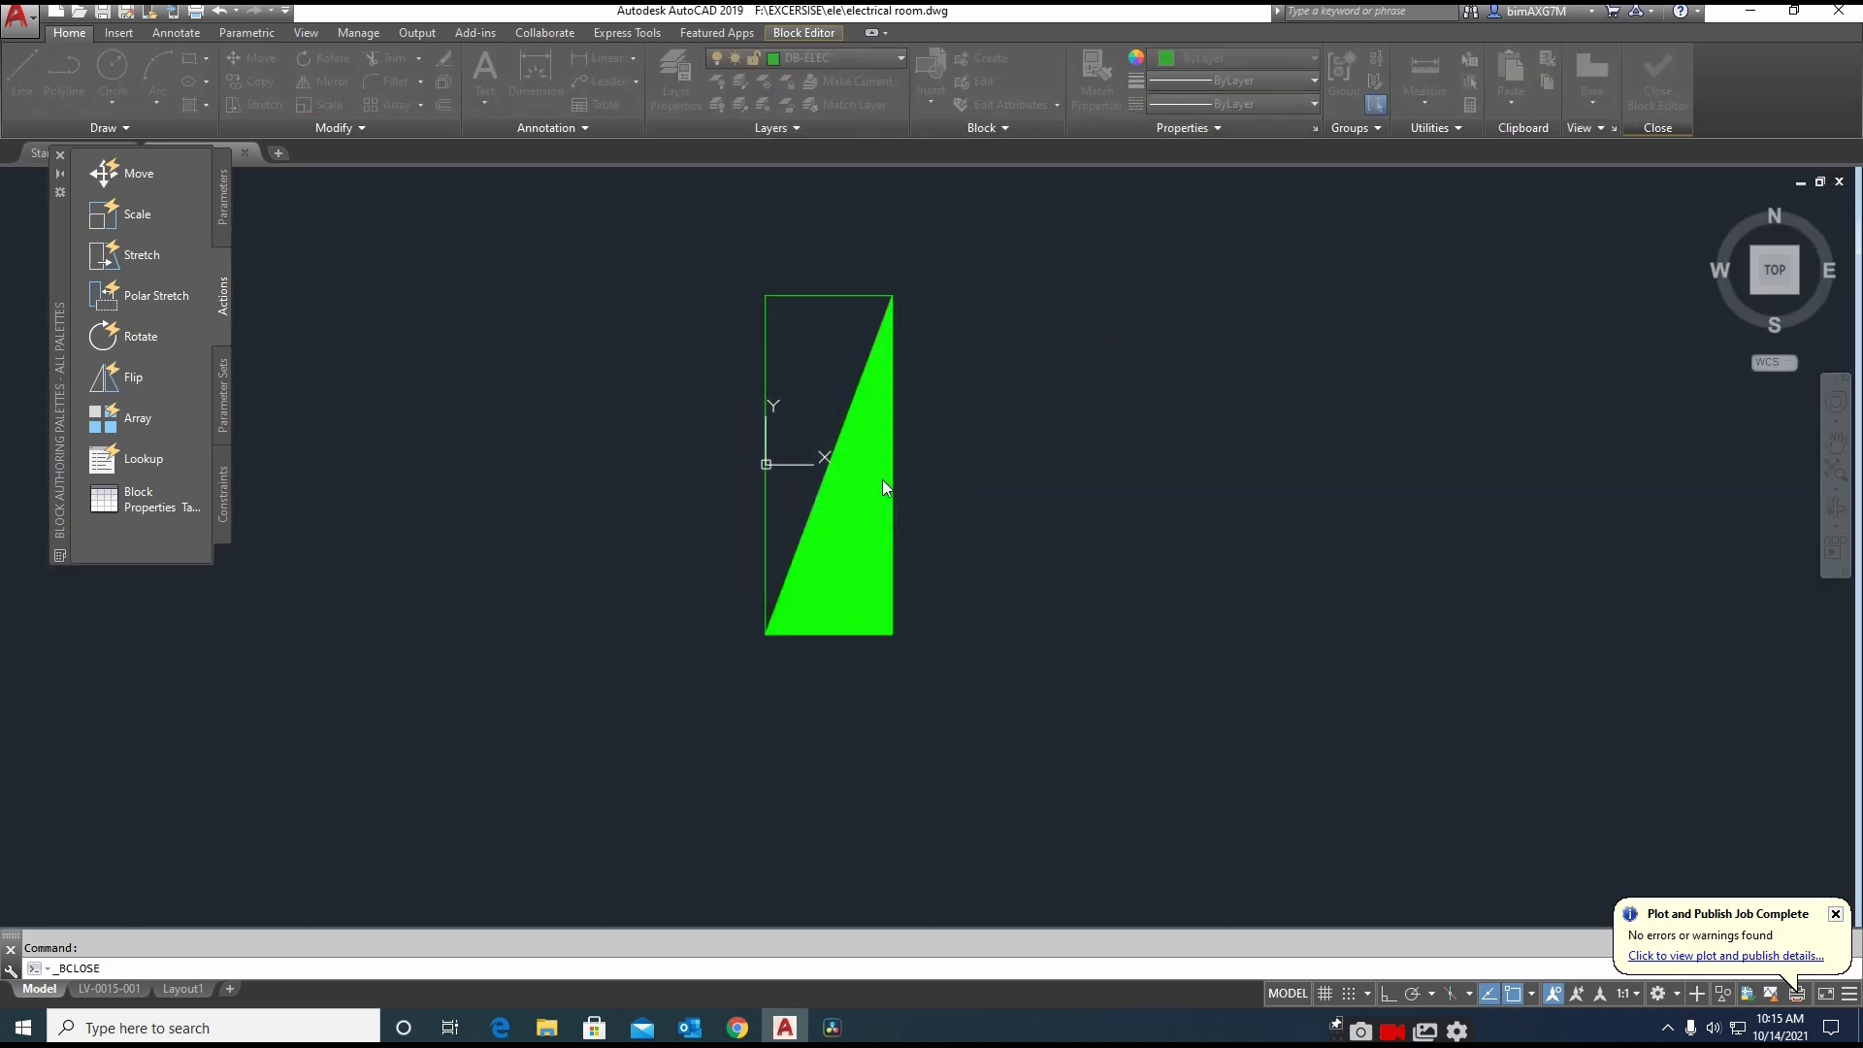
{"action": "key", "text": "Escape"}
{"action": "type", "text": "m"}
{"action": "key", "text": "space"}
{"action": "left_click", "coordinate": [577, 425]}
{"action": "left_click", "coordinate": [505, 541]}
{"action": "key", "text": "space"}
{"action": "left_click", "coordinate": [461, 467]}
{"action": "scroll", "coordinate": [287, 519], "scroll_direction": "down", "scroll_amount": 6}
{"action": "middle_click_drag", "start_coordinate": [1083, 579], "coordinate": [821, 836]}
{"action": "scroll", "coordinate": [676, 379], "scroll_direction": "up", "scroll_amount": 6}
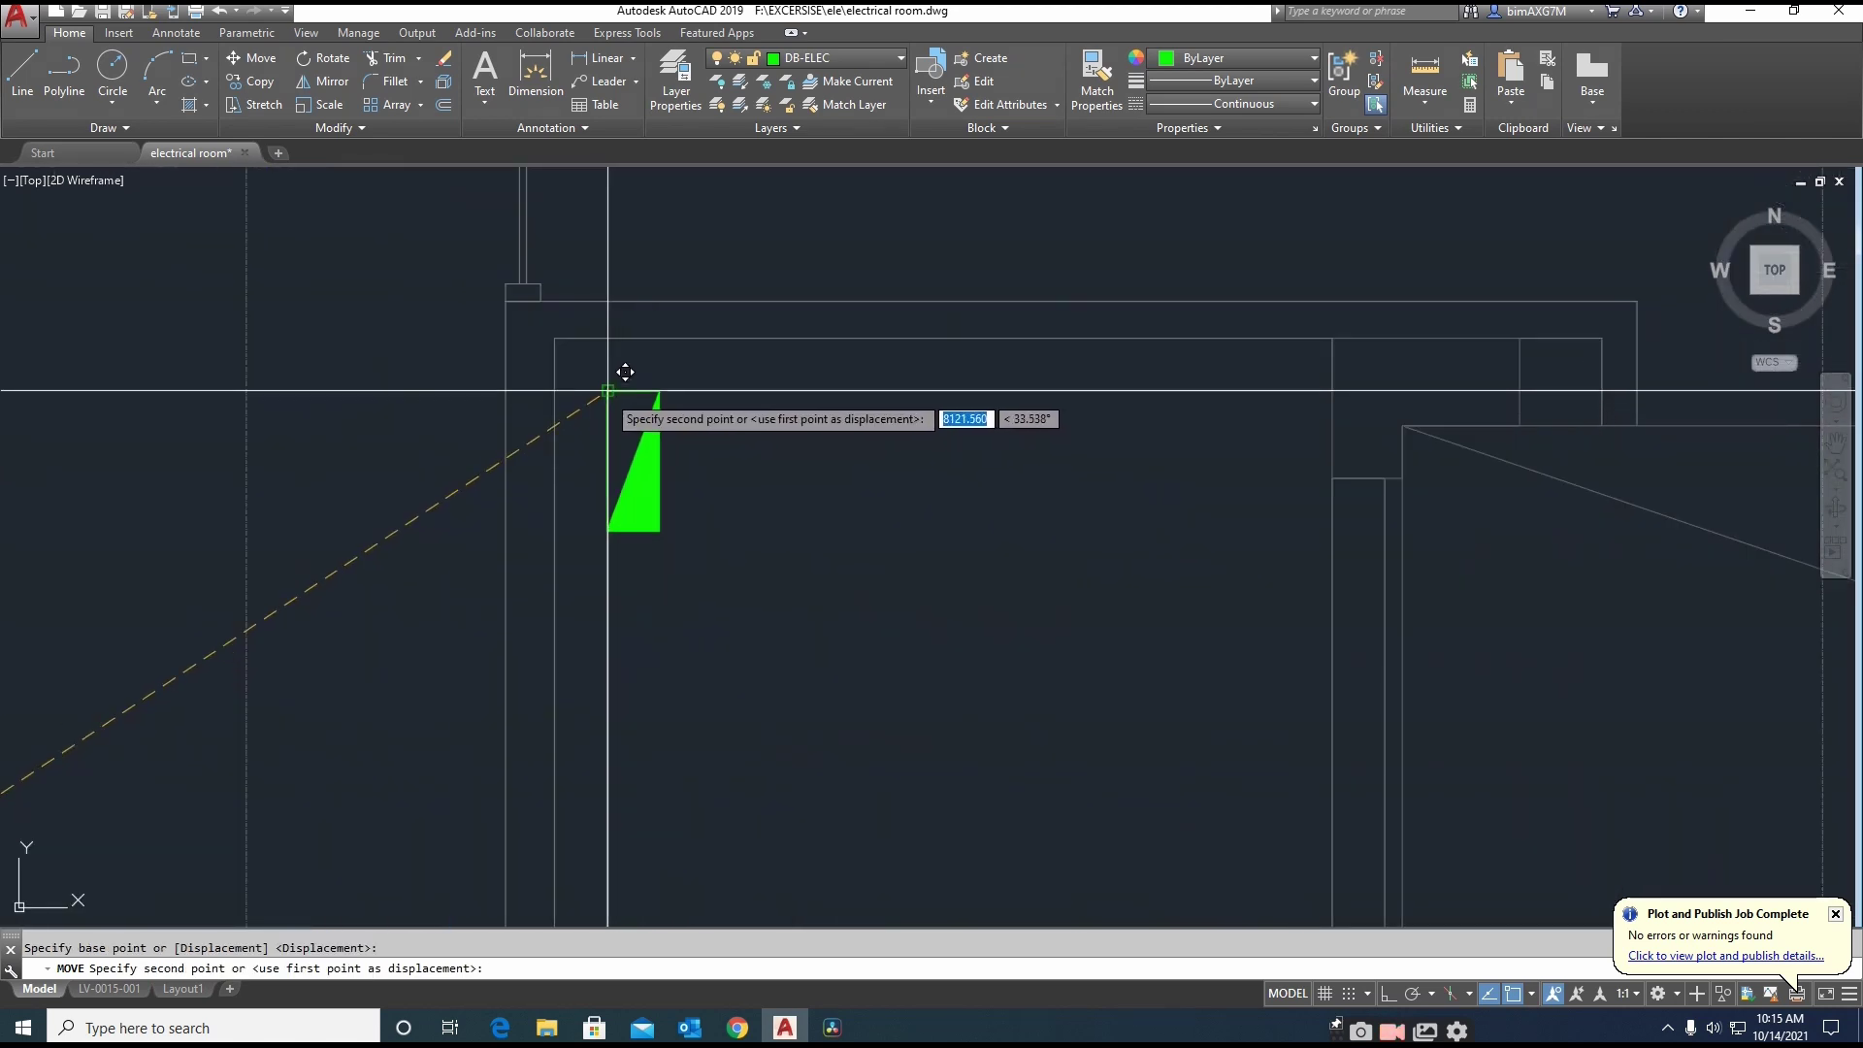
{"action": "scroll", "coordinate": [745, 491], "scroll_direction": "down", "scroll_amount": 4}
{"action": "key", "text": "Escape"}
{"action": "scroll", "coordinate": [520, 699], "scroll_direction": "up", "scroll_amount": 4}
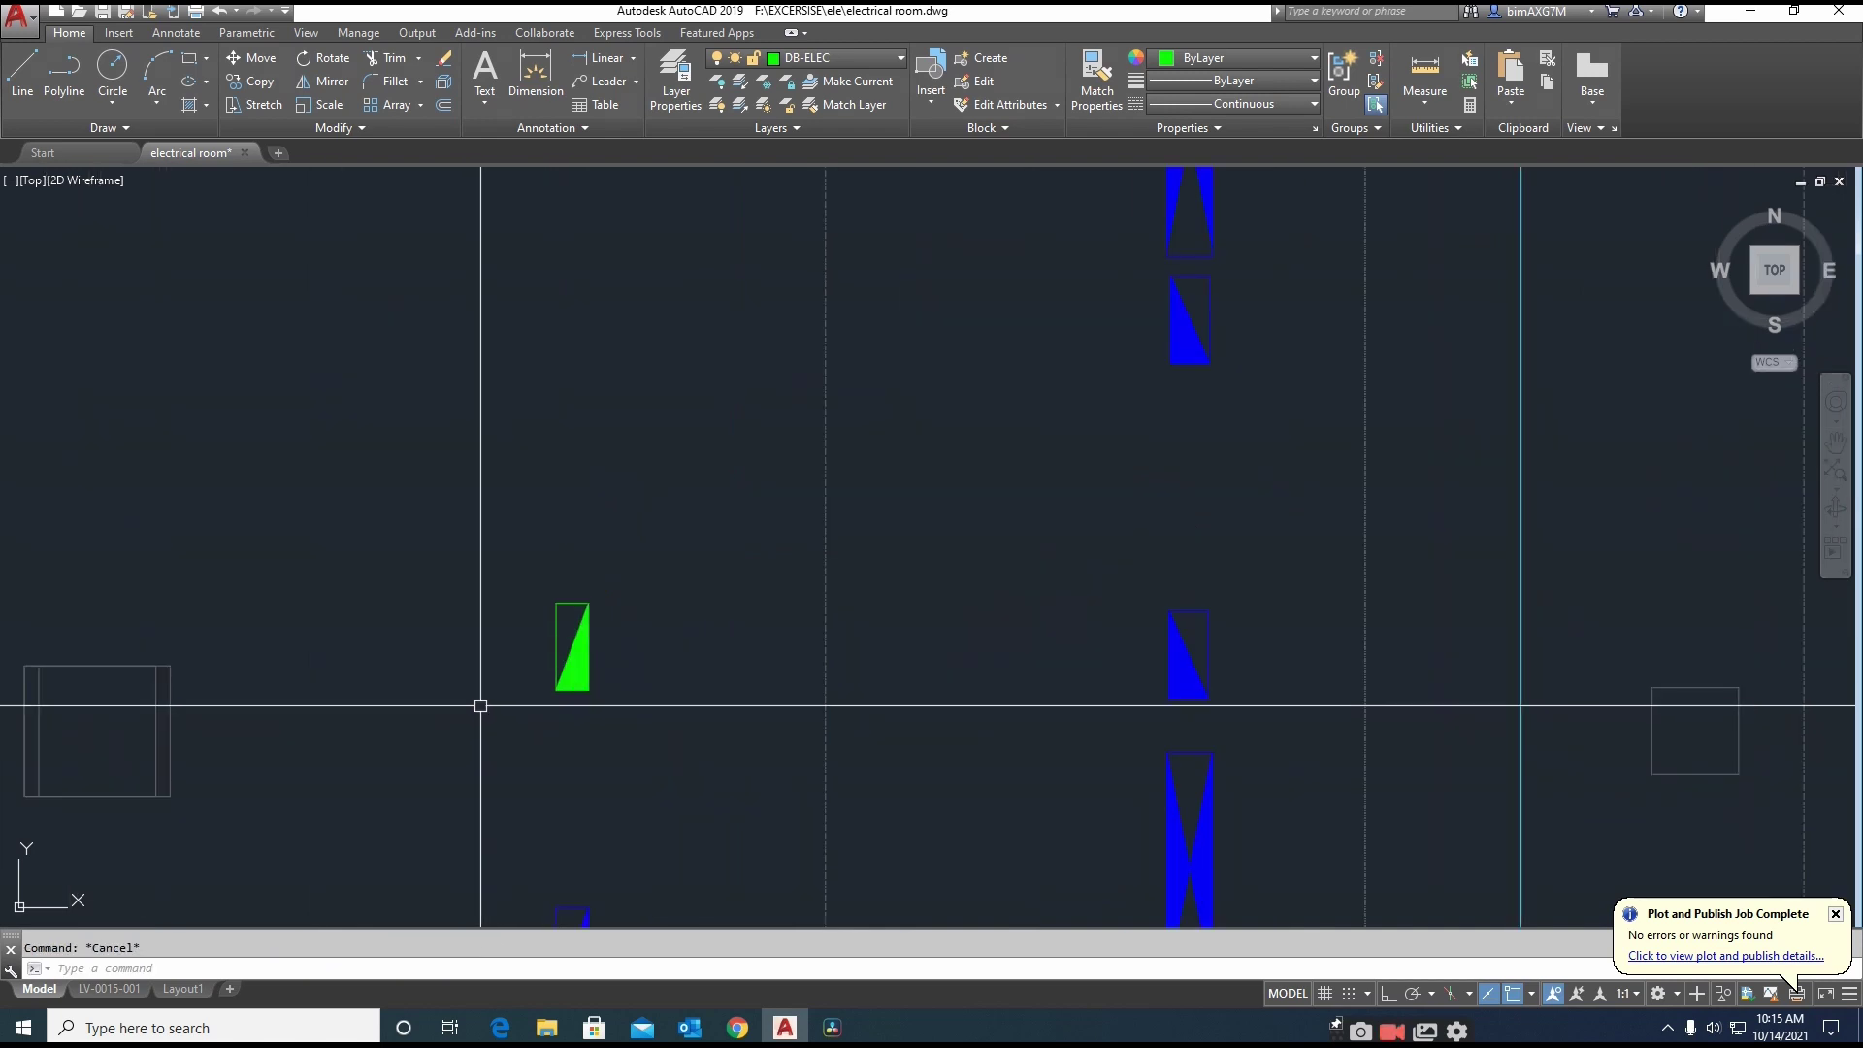
Copy the green panel block by its upper-left corner into the electrical room, near the room's upper-left corner
{"action": "type", "text": "co"}
{"action": "key", "text": "space"}
{"action": "left_click", "coordinate": [619, 552]}
{"action": "left_click", "coordinate": [540, 702]}
{"action": "key", "text": "space"}
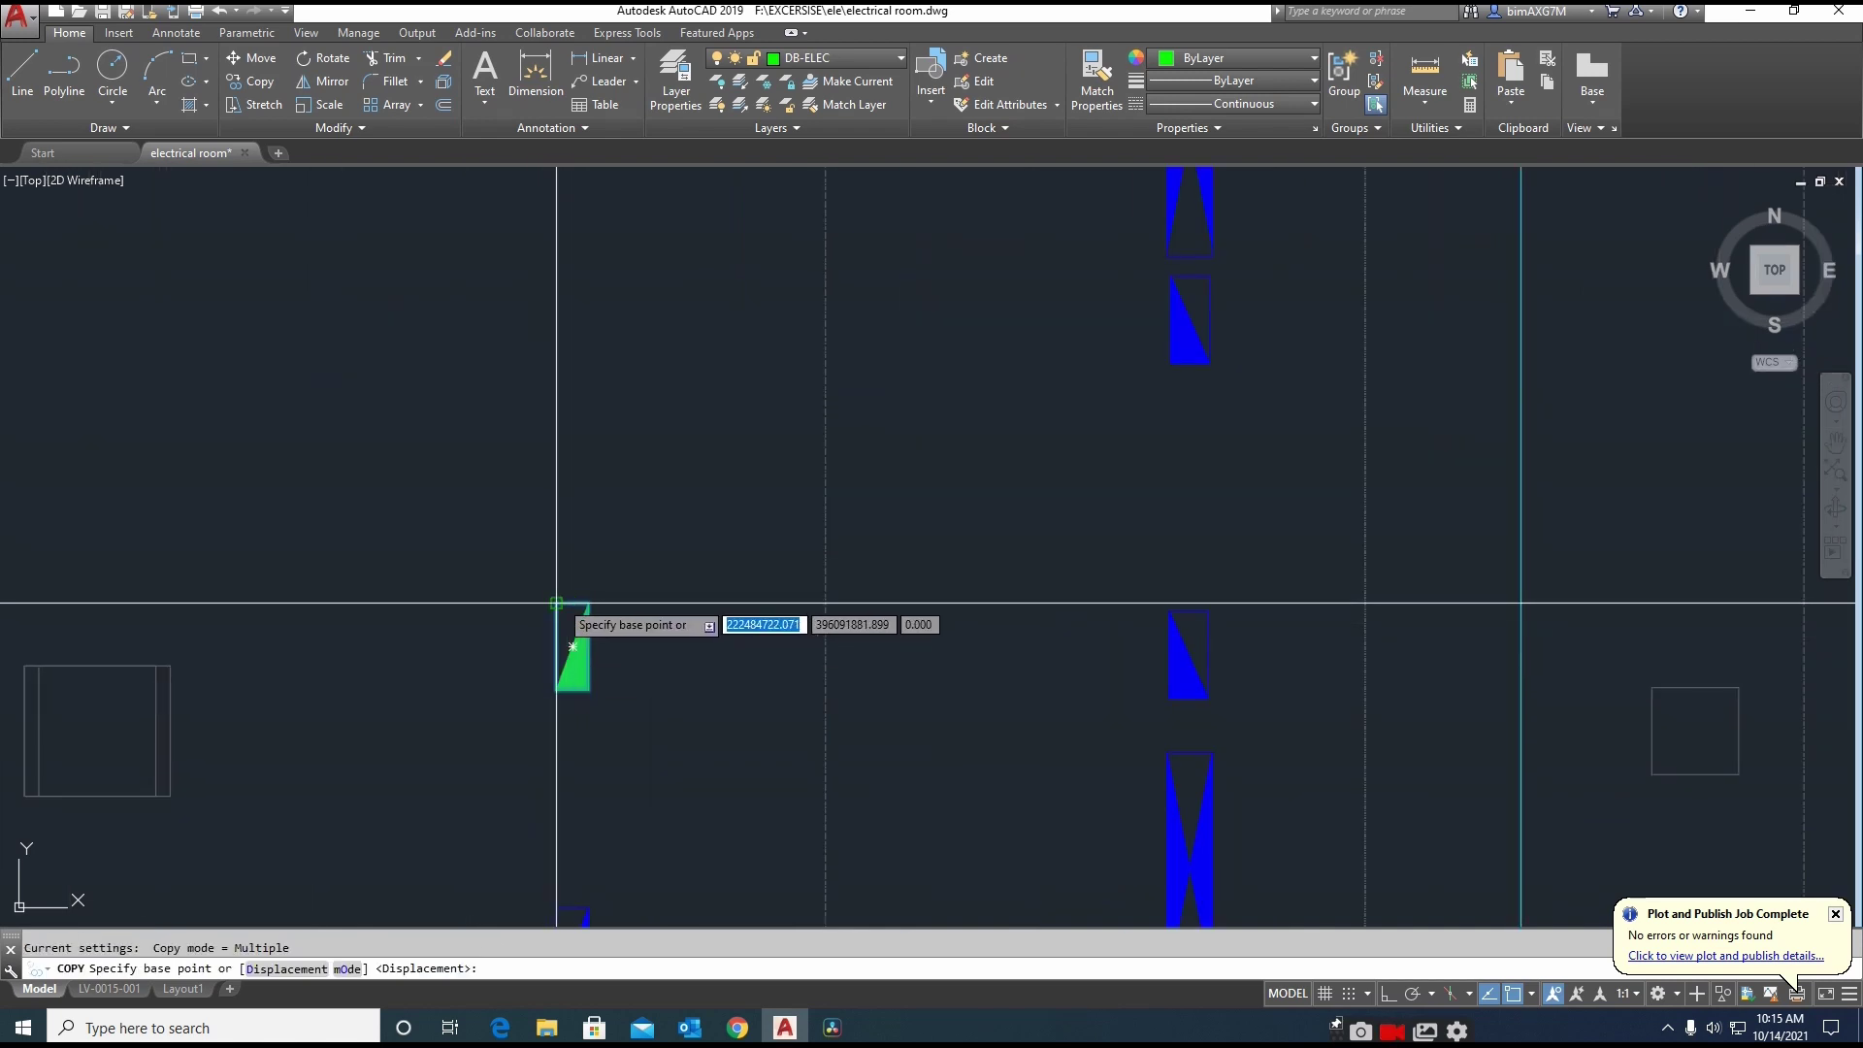
{"action": "left_click", "coordinate": [556, 603]}
{"action": "scroll", "coordinate": [354, 653], "scroll_direction": "down", "scroll_amount": 5}
{"action": "scroll", "coordinate": [798, 442], "scroll_direction": "up", "scroll_amount": 4}
{"action": "left_click", "coordinate": [731, 410]}
{"action": "key", "text": "Escape"}
Move the copied panel block so its upper-left corner sits on the upper-left inner corner of the room
{"action": "scroll", "coordinate": [741, 410], "scroll_direction": "up", "scroll_amount": 5}
{"action": "middle_click_drag", "start_coordinate": [752, 434], "coordinate": [790, 514]}
{"action": "type", "text": "m"}
{"action": "left_click", "coordinate": [855, 439]}
{"action": "left_click", "coordinate": [743, 532]}
{"action": "key", "text": "Return"}
{"action": "left_click", "coordinate": [729, 506]}
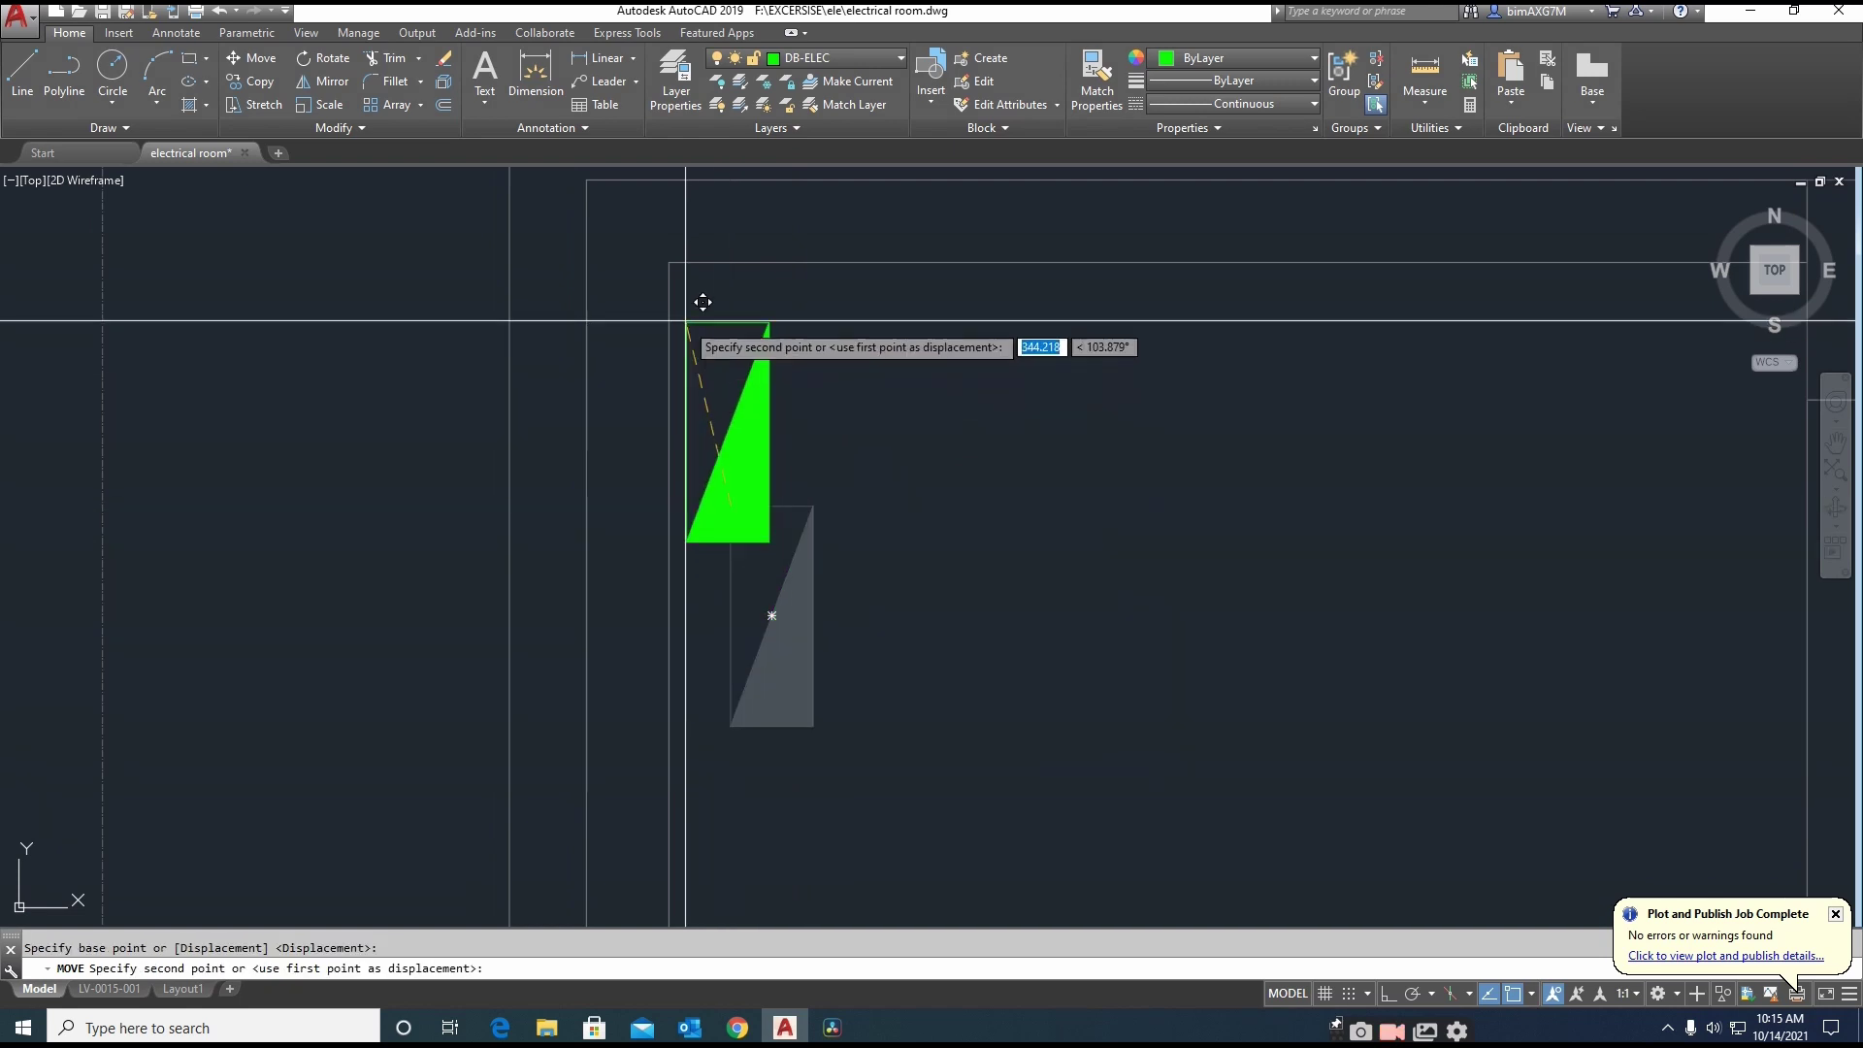
{"action": "left_click", "coordinate": [668, 262]}
{"action": "scroll", "coordinate": [808, 437], "scroll_direction": "down", "scroll_amount": 5}
{"action": "middle_click_drag", "start_coordinate": [815, 450], "coordinate": [699, 417]}
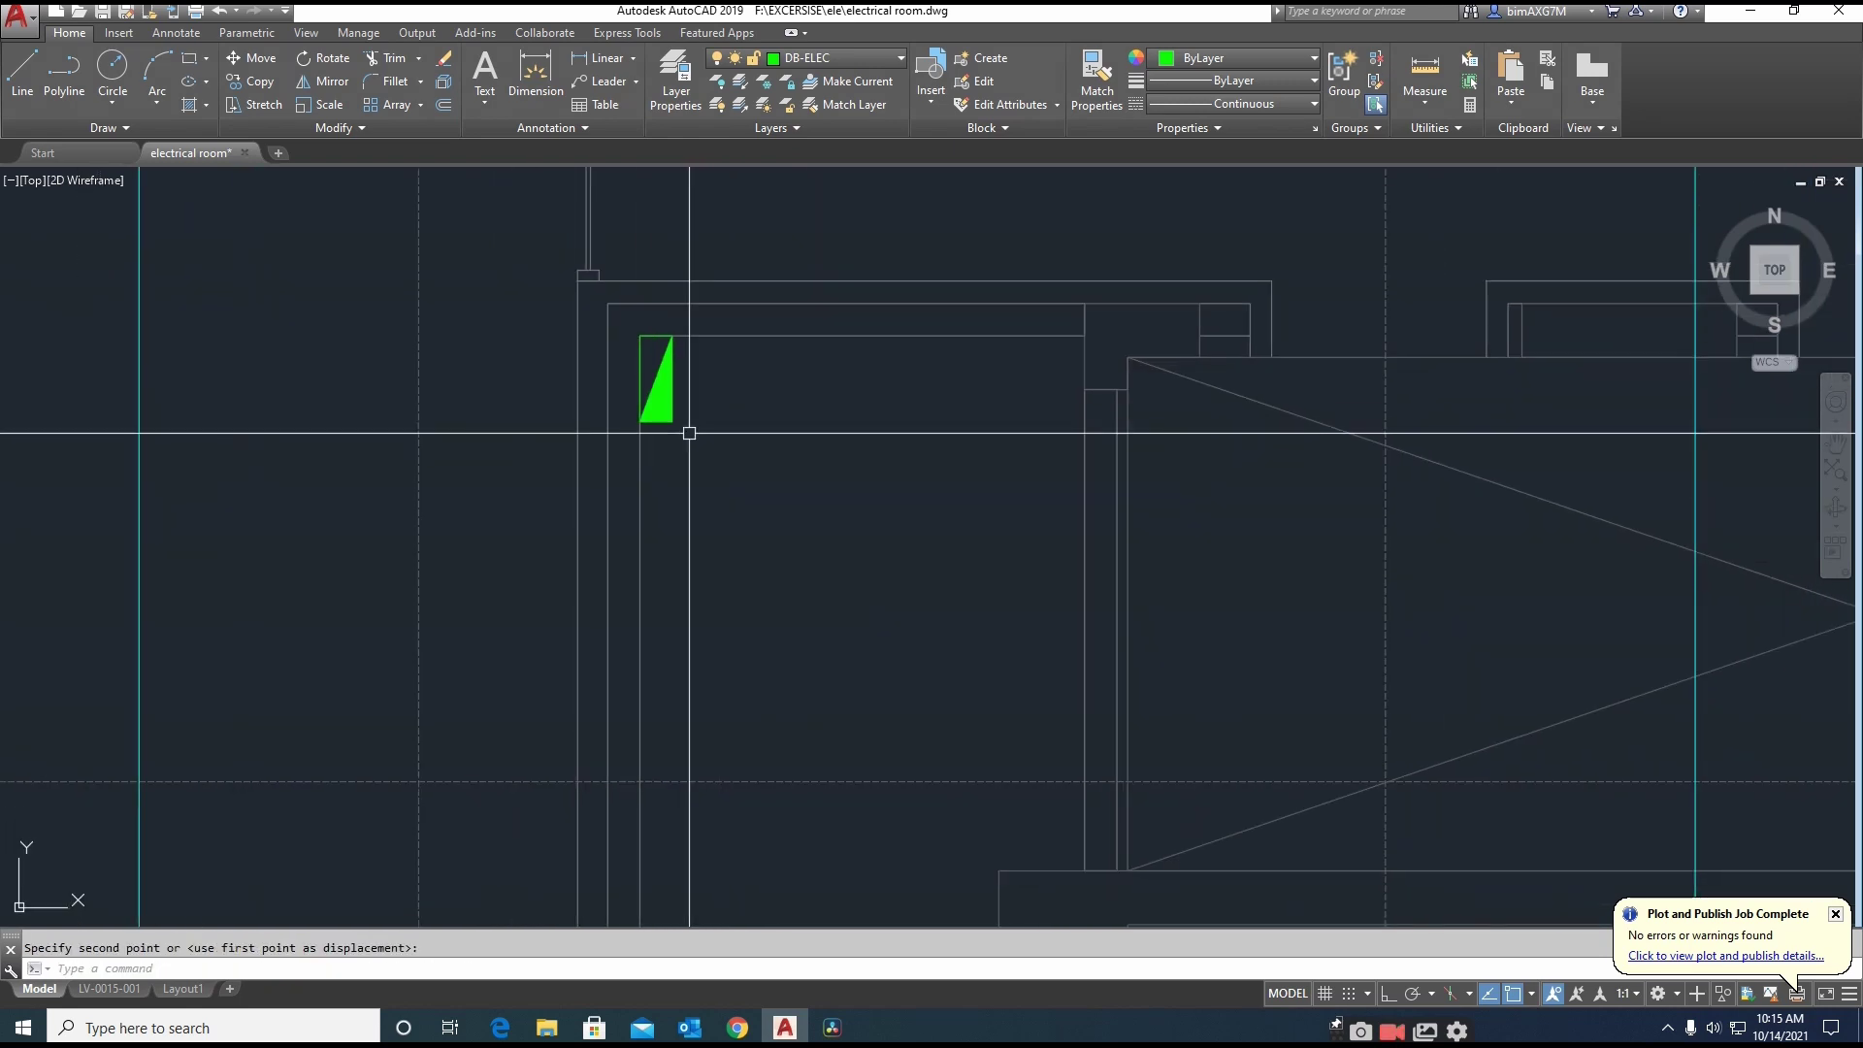
Move the panel block 100 straight down along the room's left wall, away from the upper corner
{"action": "left_click", "coordinate": [476, 281]}
{"action": "left_click", "coordinate": [815, 478]}
{"action": "key", "text": "Return"}
{"action": "left_click", "coordinate": [791, 406]}
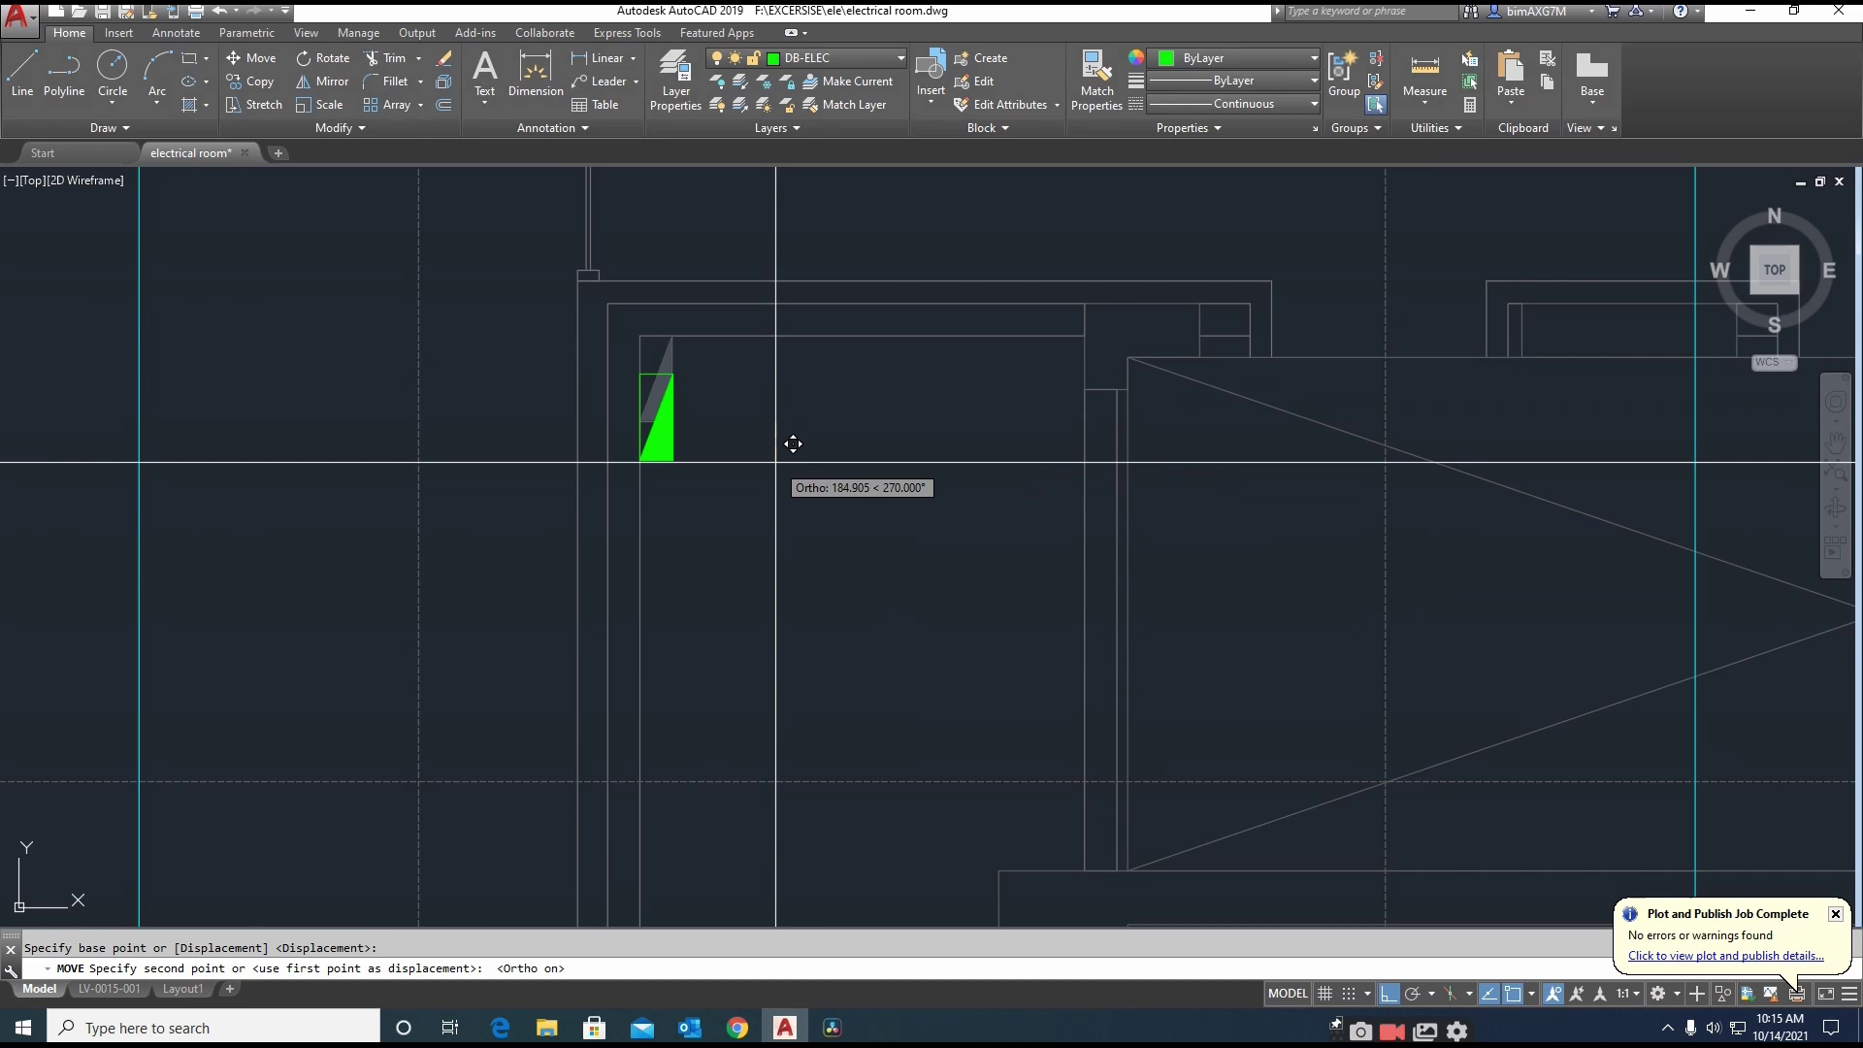
{"action": "type", "text": "100"}
{"action": "key", "text": "Return"}
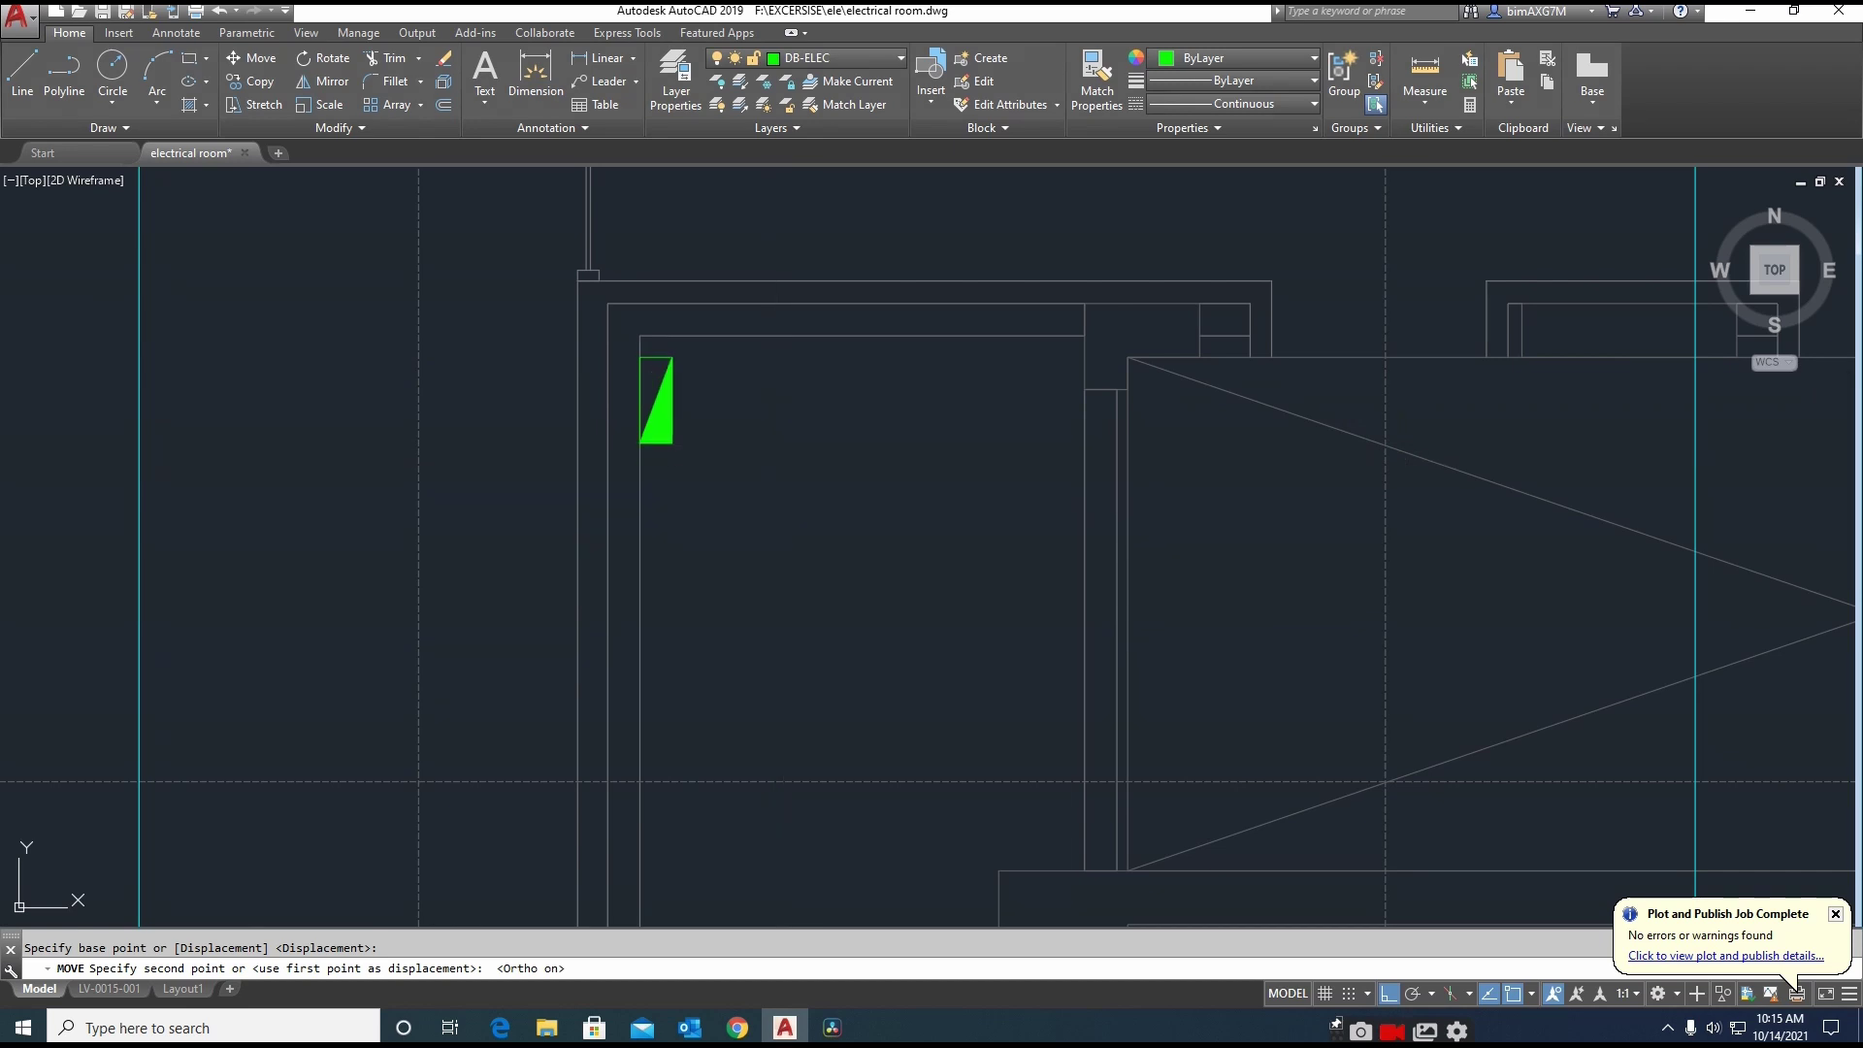
Dimension the vertical gap between the panel block's top edge and the room's upper inner wall
{"action": "key", "text": "Escape"}
{"action": "type", "text": "DLI"}
{"action": "key", "text": "Return"}
{"action": "scroll", "coordinate": [650, 358], "scroll_direction": "up", "scroll_amount": 4}
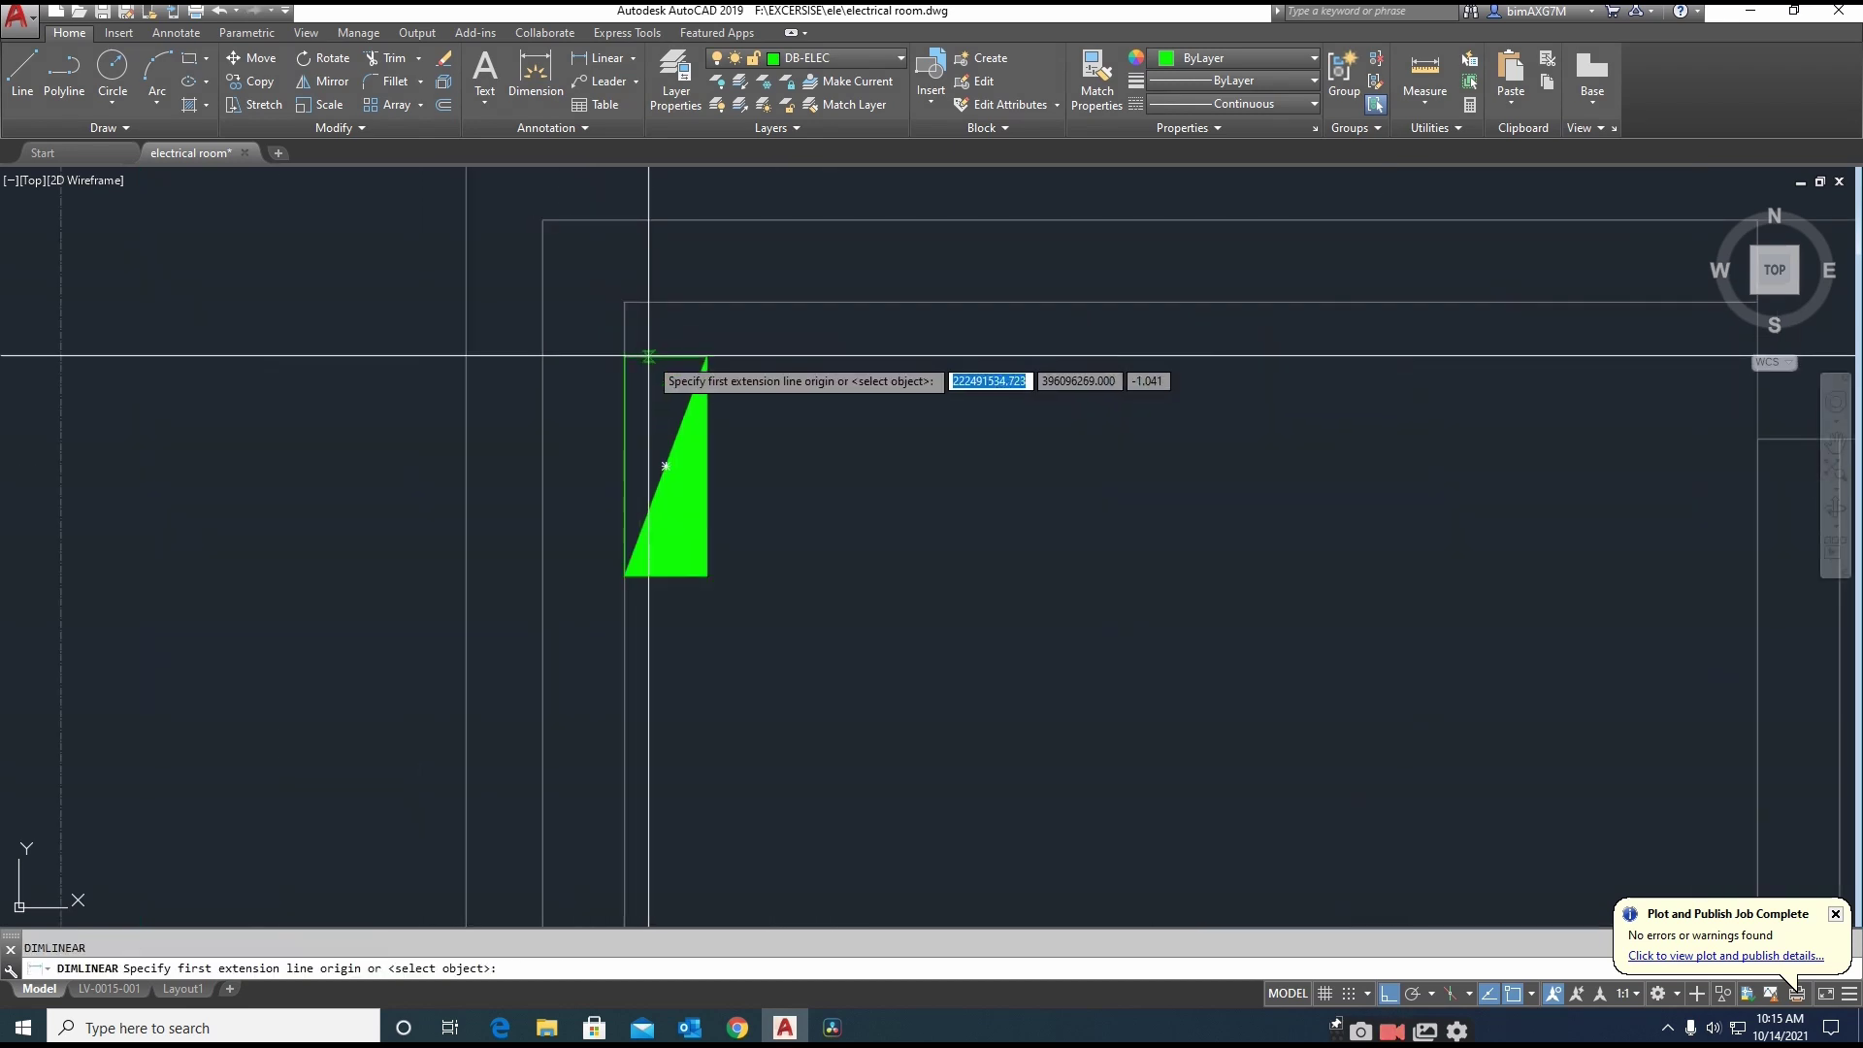
{"action": "left_click", "coordinate": [664, 355]}
{"action": "left_click", "coordinate": [664, 302]}
{"action": "left_click", "coordinate": [340, 366]}
{"action": "scroll", "coordinate": [839, 533], "scroll_direction": "down", "scroll_amount": 4}
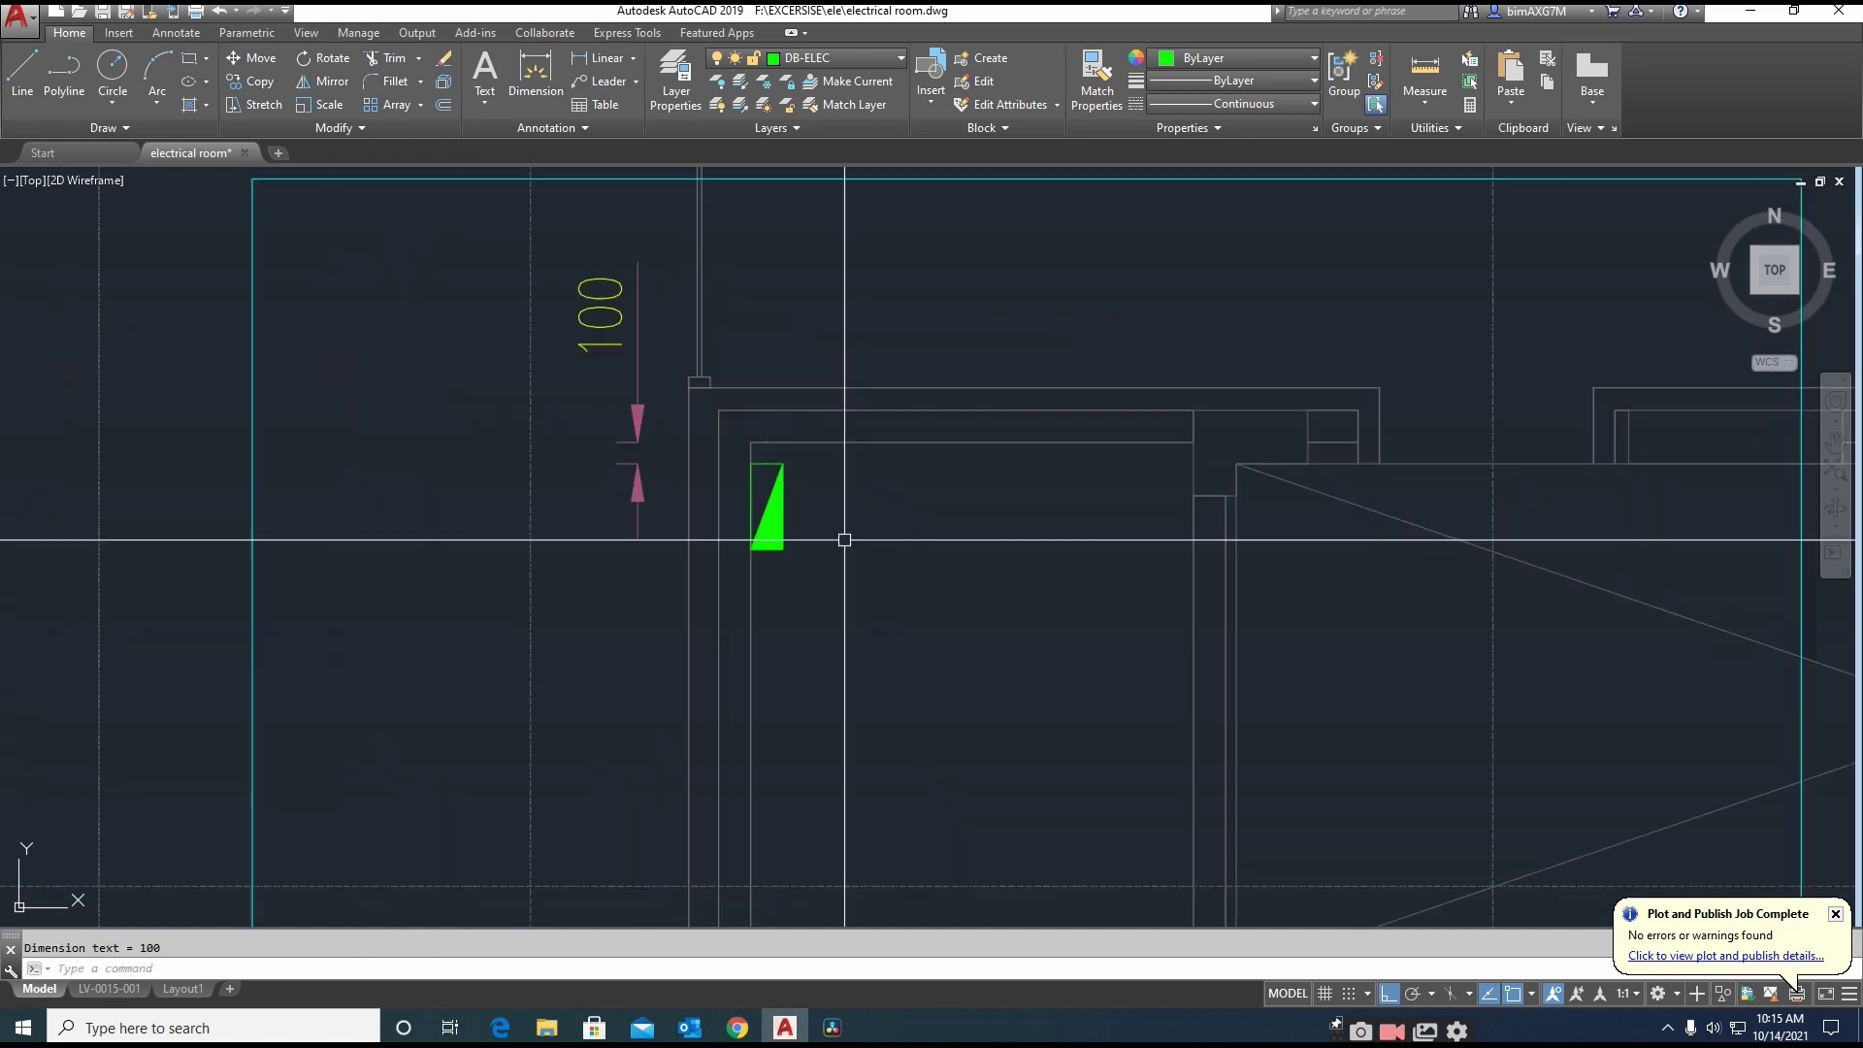
Erase the temporary gap dimension beside the panel block
{"action": "mouse_move", "coordinate": [844, 536]}
{"action": "middle_mouse_down"}
{"action": "mouse_move", "coordinate": [850, 556]}
{"action": "mouse_move", "coordinate": [818, 419]}
{"action": "middle_mouse_up"}
{"action": "type", "text": "e"}
{"action": "key", "text": "Return"}
{"action": "left_click", "coordinate": [641, 374]}
{"action": "key", "text": "Return"}
Copy the panel block directly below itself along the left wall, so the copy starts at the original's lower edge
{"action": "key", "text": "space"}
{"action": "left_click", "coordinate": [511, 283]}
{"action": "left_click", "coordinate": [874, 546]}
{"action": "key", "text": "Return"}
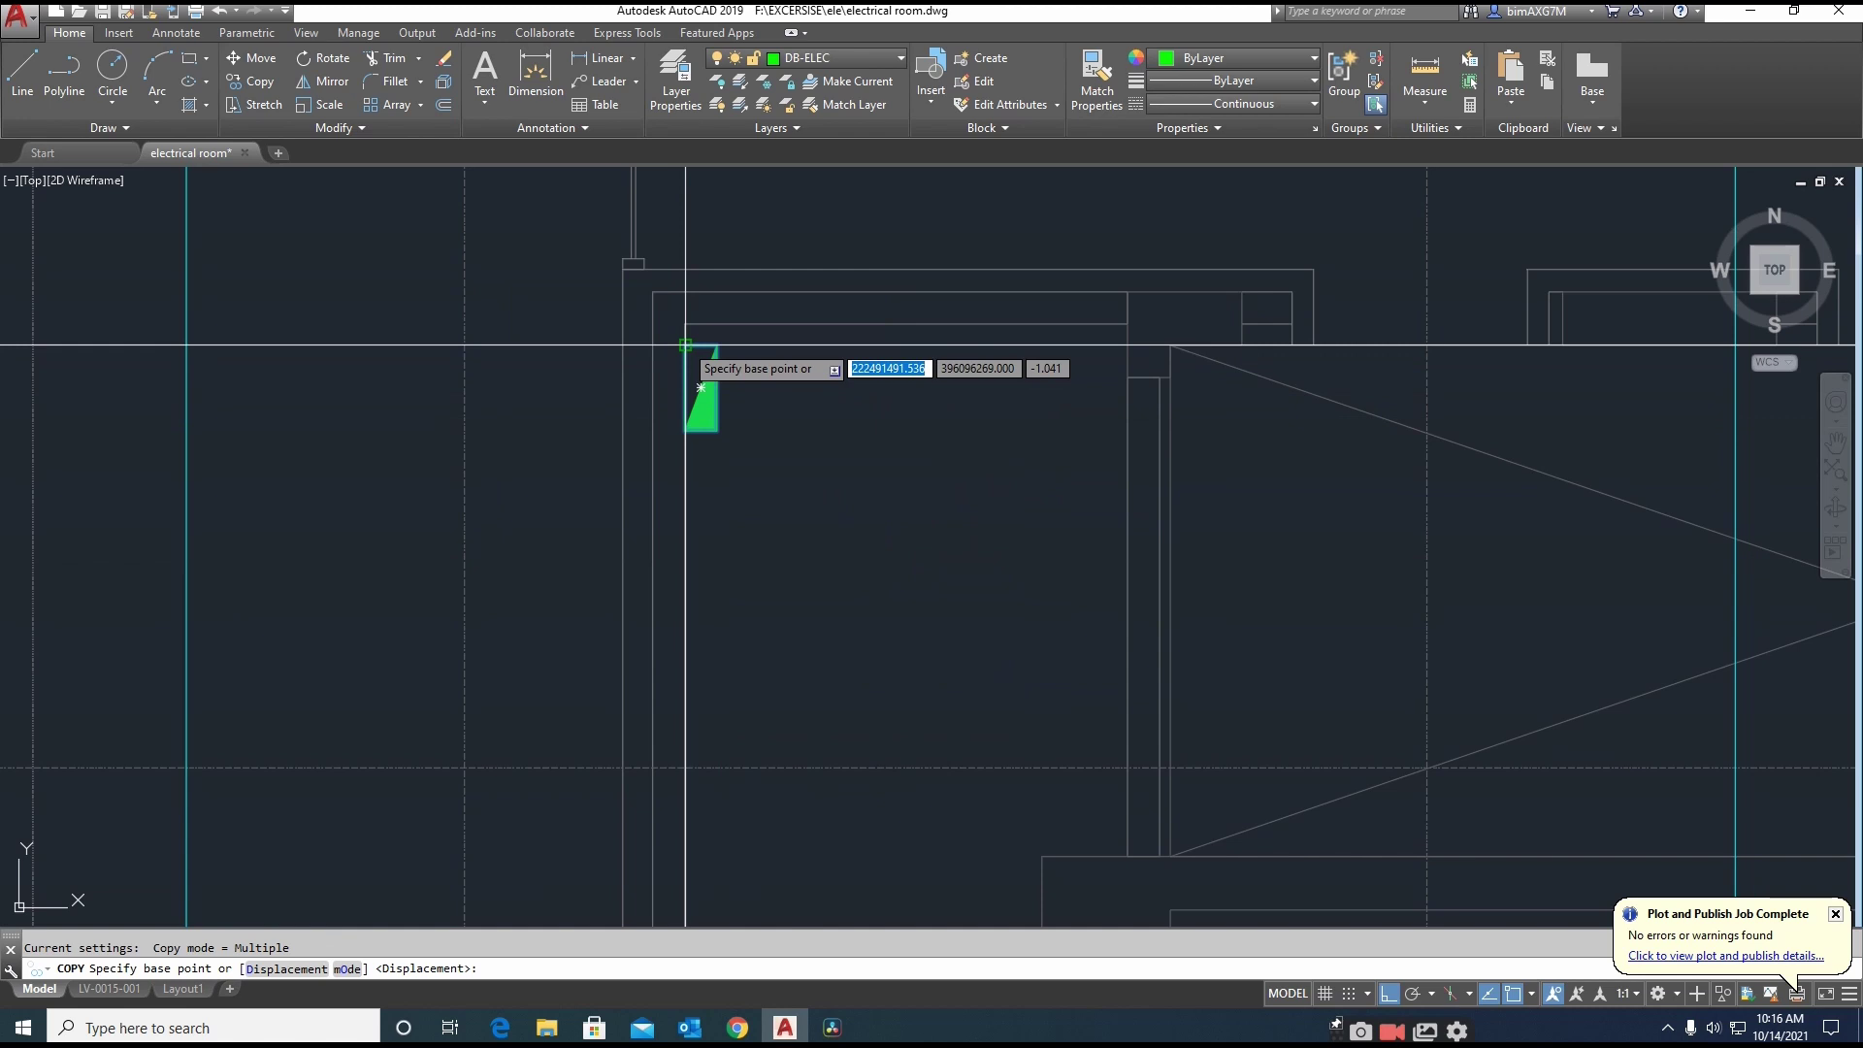
{"action": "left_click", "coordinate": [701, 388]}
{"action": "left_click", "coordinate": [686, 432]}
{"action": "key", "text": "Escape"}
Move the copied panel block 100 down the left wall to leave a gap below the first block
{"action": "scroll", "coordinate": [695, 526], "scroll_direction": "up", "scroll_amount": 3}
{"action": "type", "text": "m"}
{"action": "key", "text": "Return"}
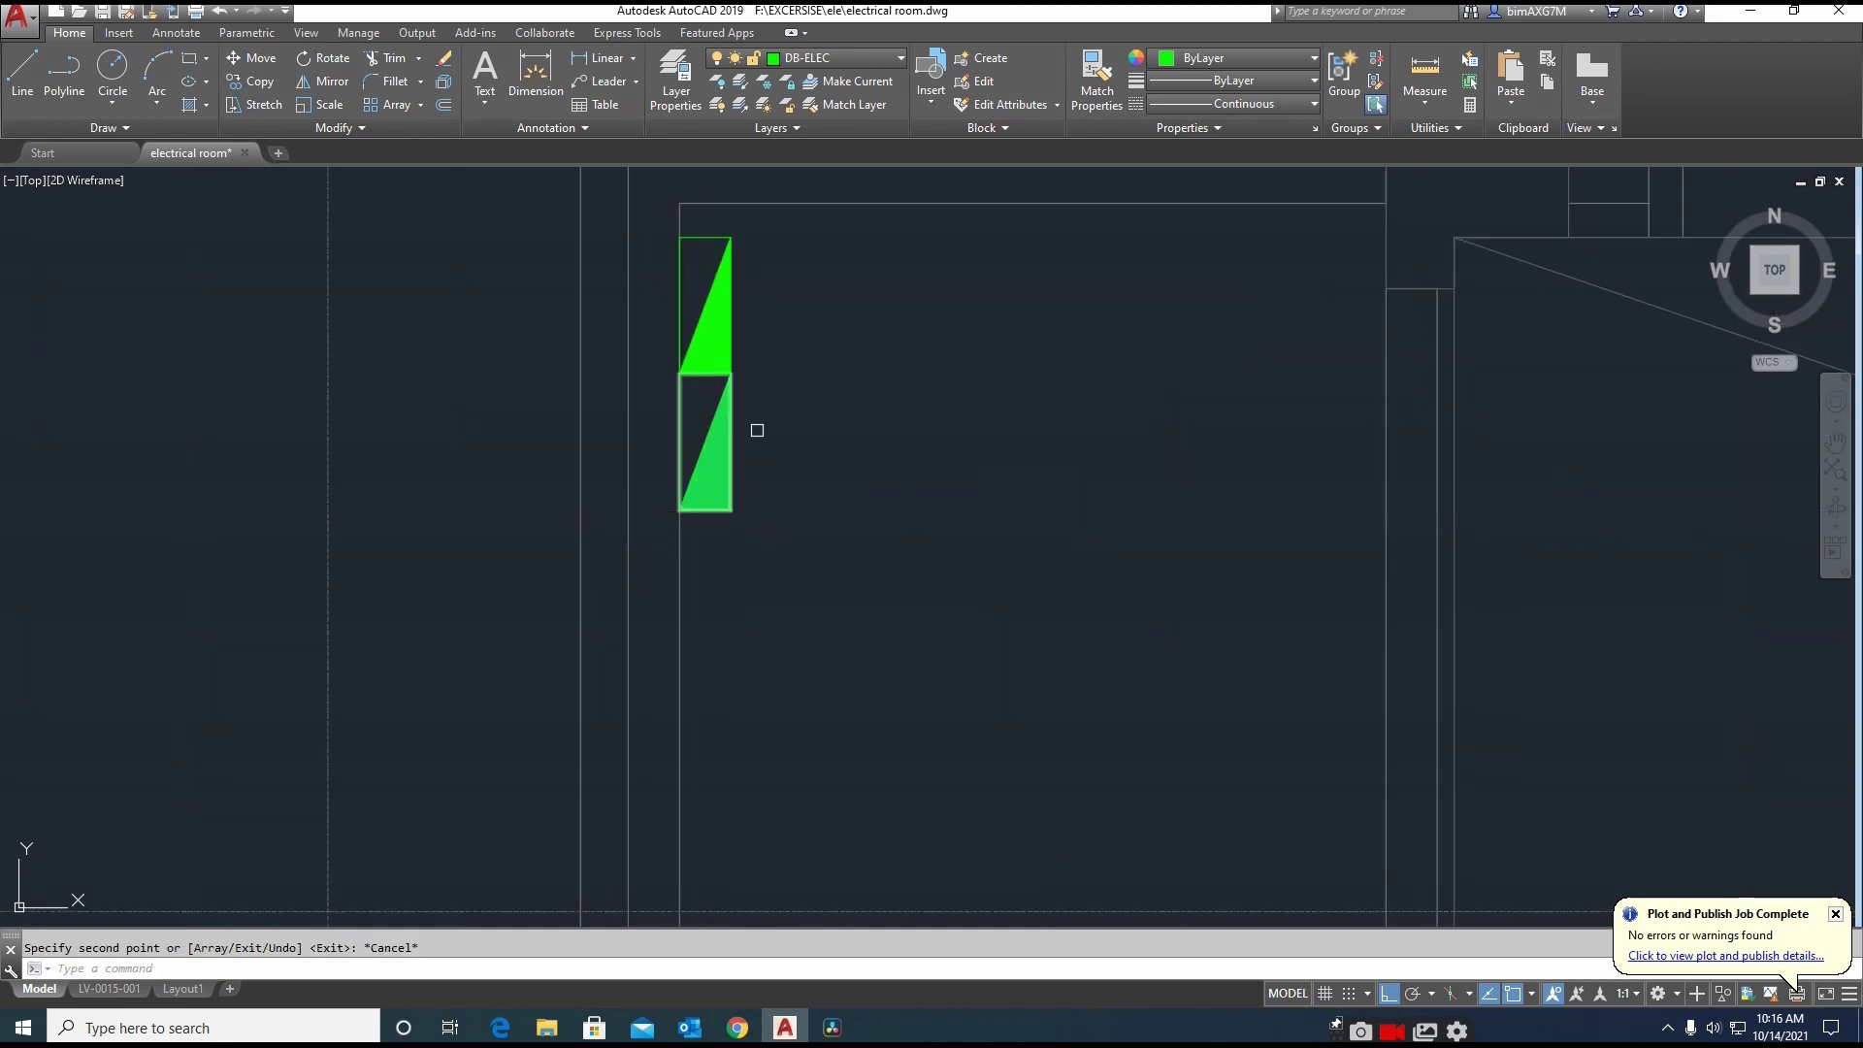
{"action": "left_click", "coordinate": [757, 428]}
{"action": "left_click", "coordinate": [690, 525]}
{"action": "key", "text": "Return"}
{"action": "left_click", "coordinate": [681, 375]}
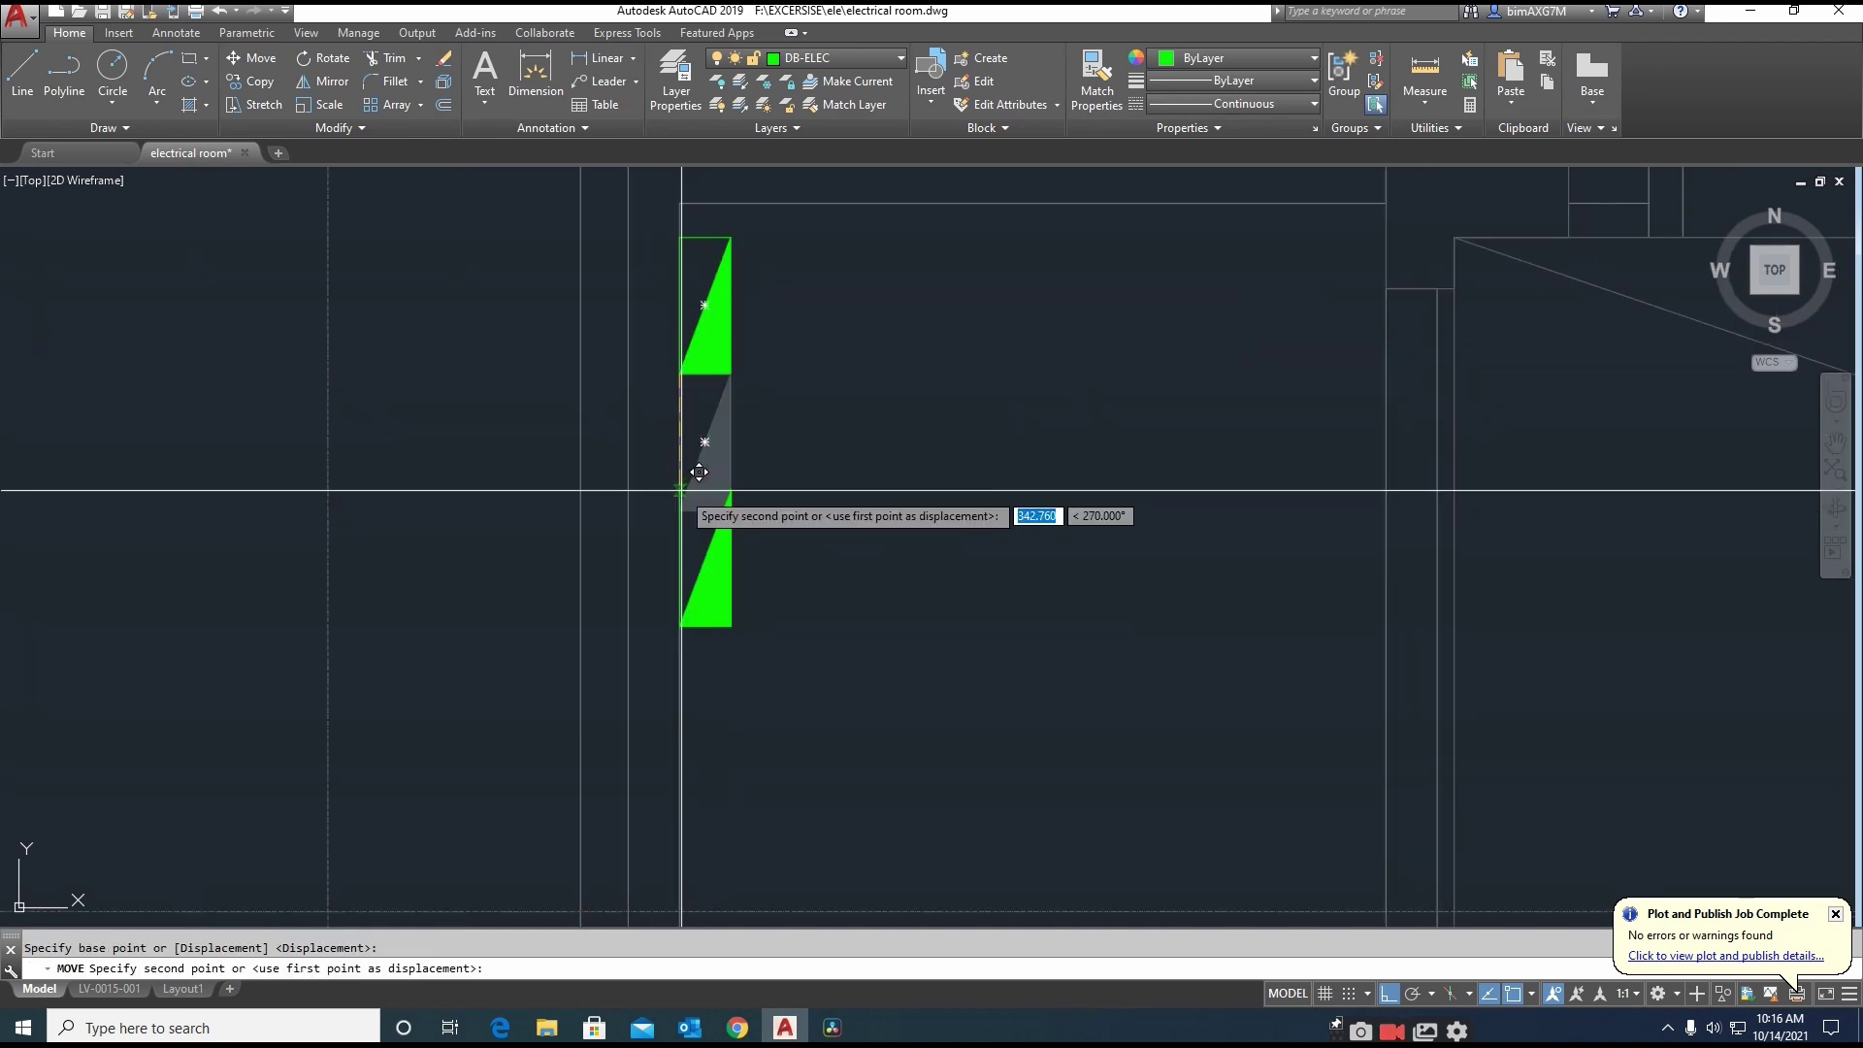
{"action": "type", "text": "100"}
{"action": "key", "text": "Return"}
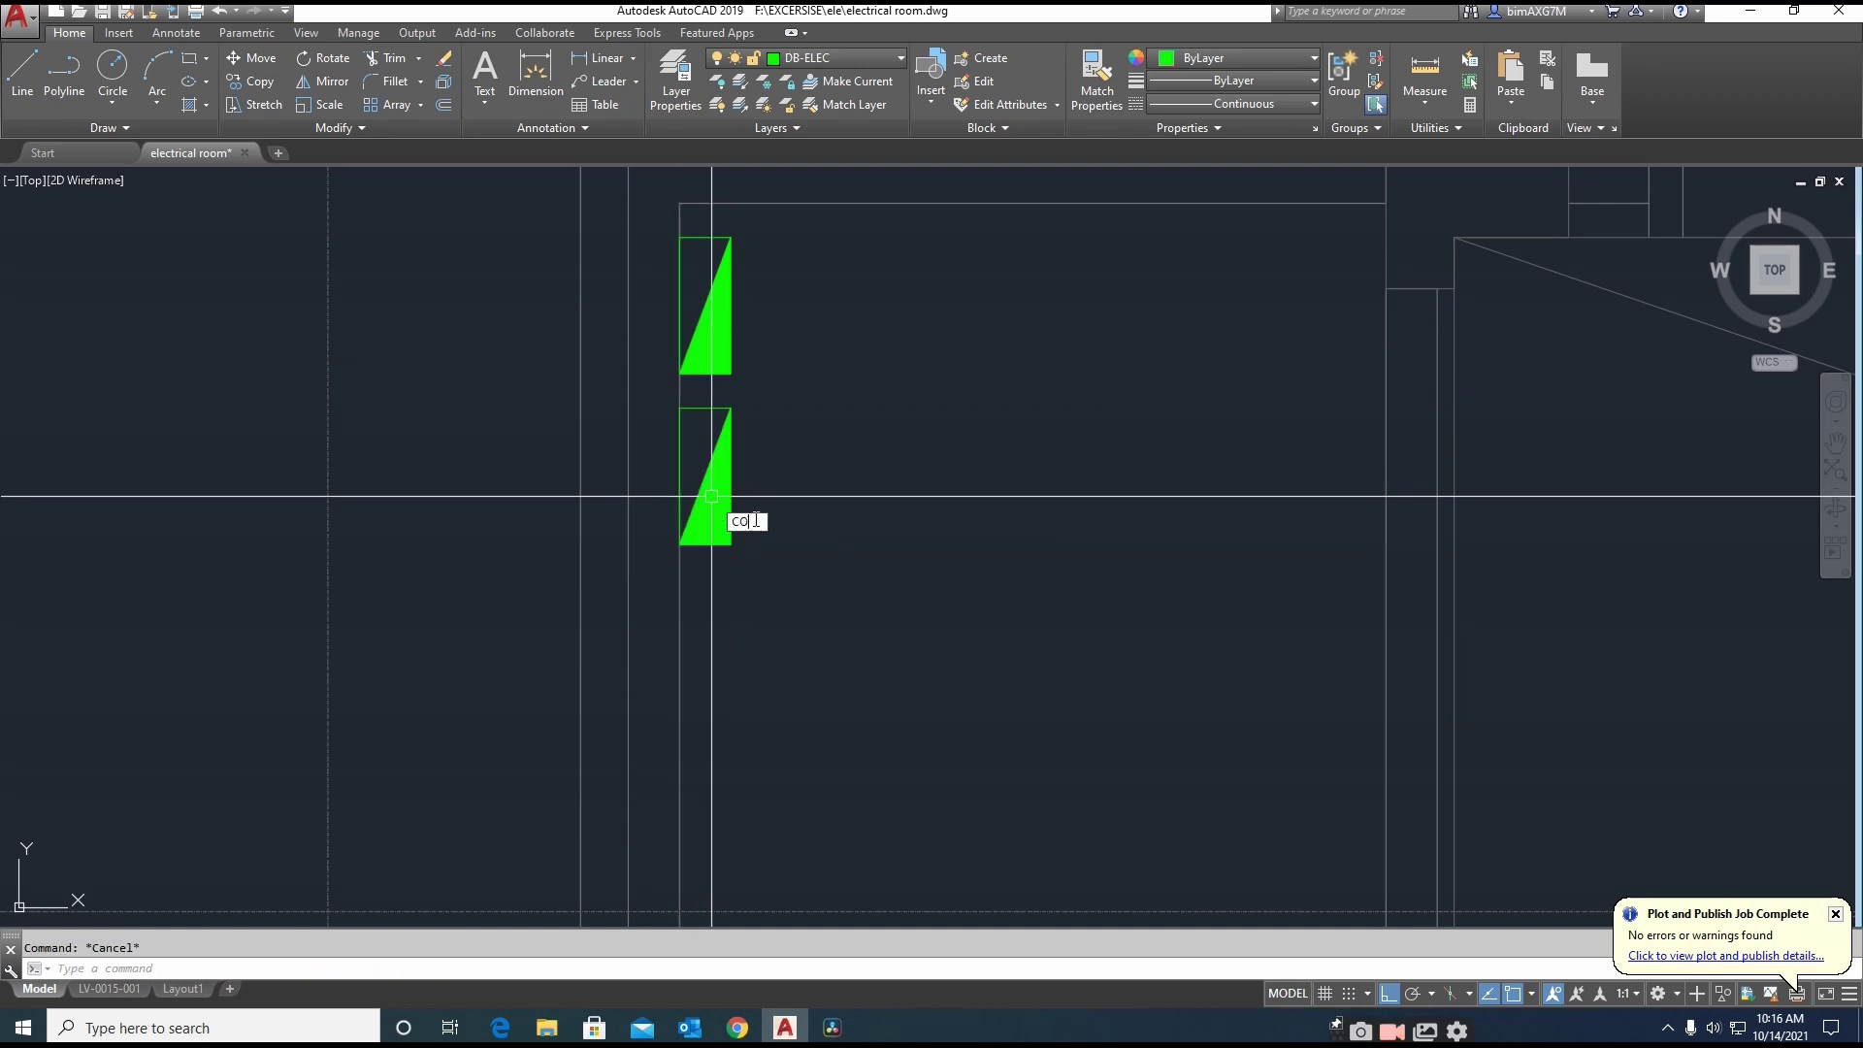
Copy the second panel block four times down the left wall, each copy with the same gap as the first two
{"action": "key", "text": "Return"}
{"action": "left_click", "coordinate": [806, 439]}
{"action": "left_click", "coordinate": [713, 517]}
{"action": "key", "text": "Return"}
{"action": "left_click", "coordinate": [705, 375]}
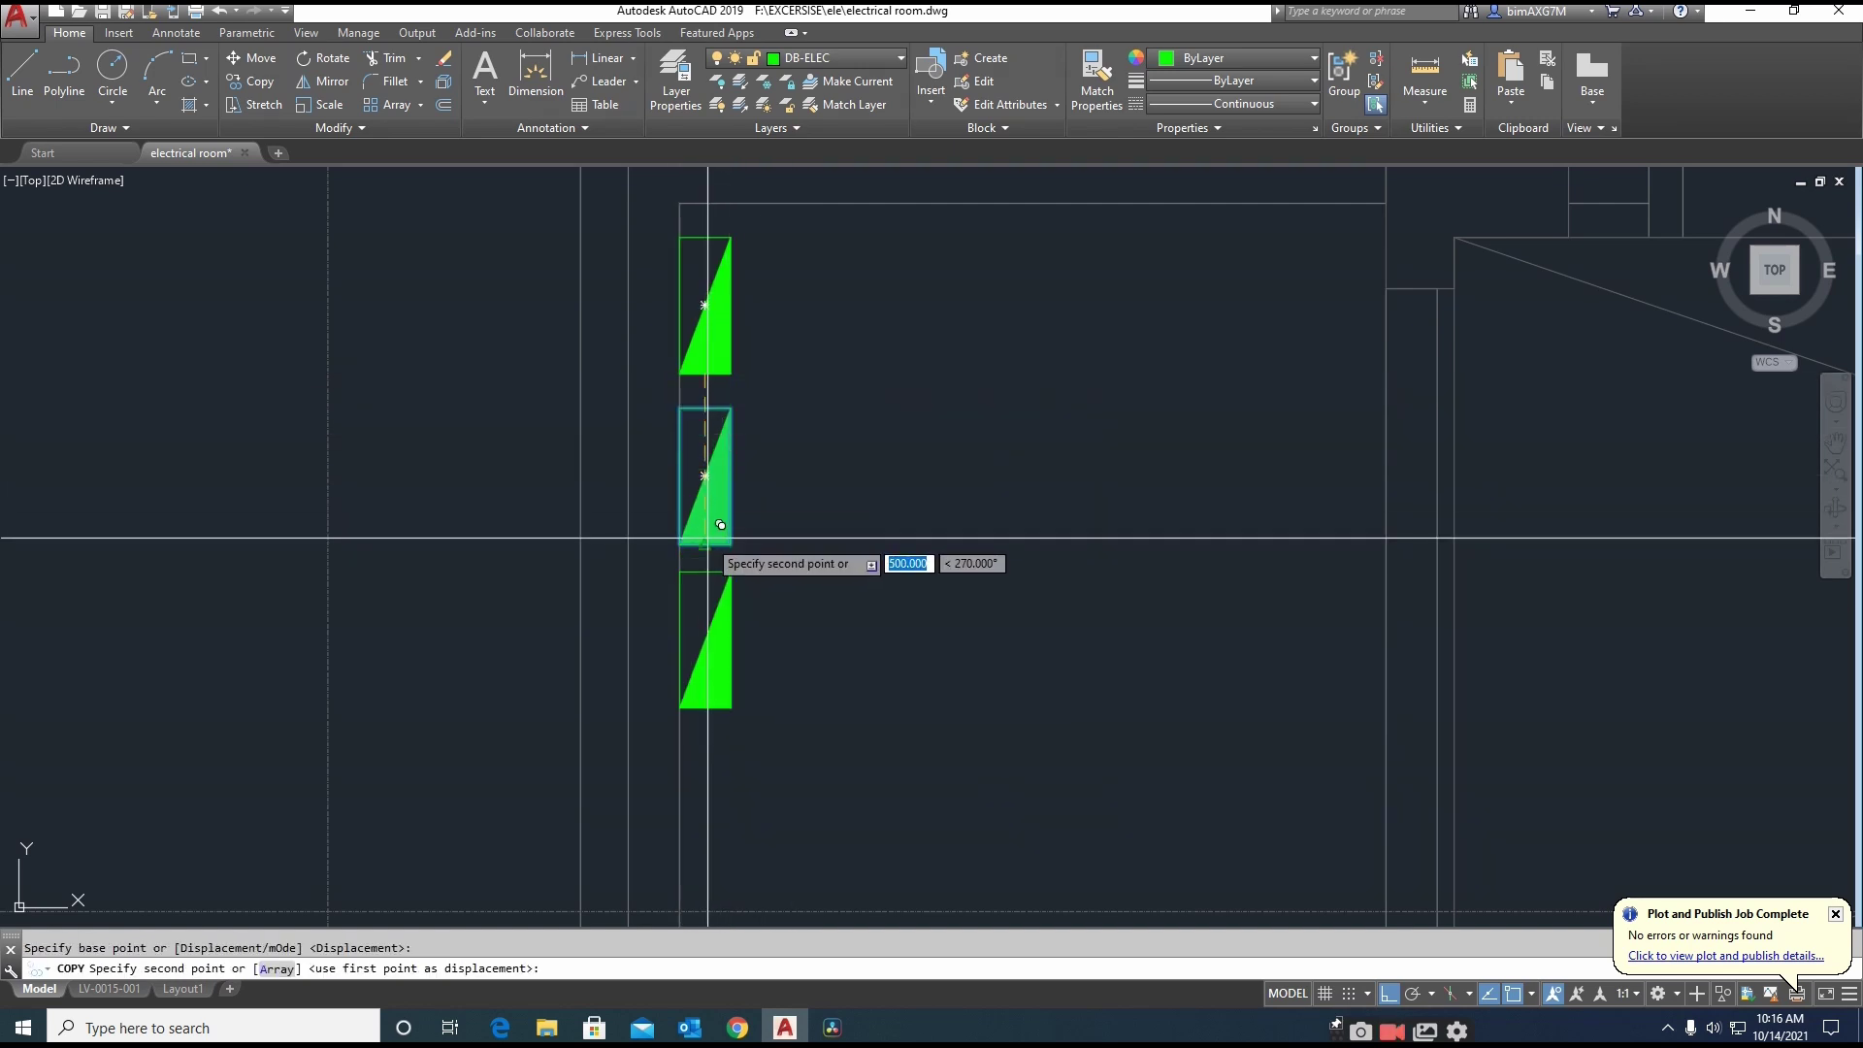
{"action": "left_click", "coordinate": [716, 525]}
{"action": "left_click", "coordinate": [716, 694]}
{"action": "middle_click_drag", "start_coordinate": [716, 695], "coordinate": [721, 379]}
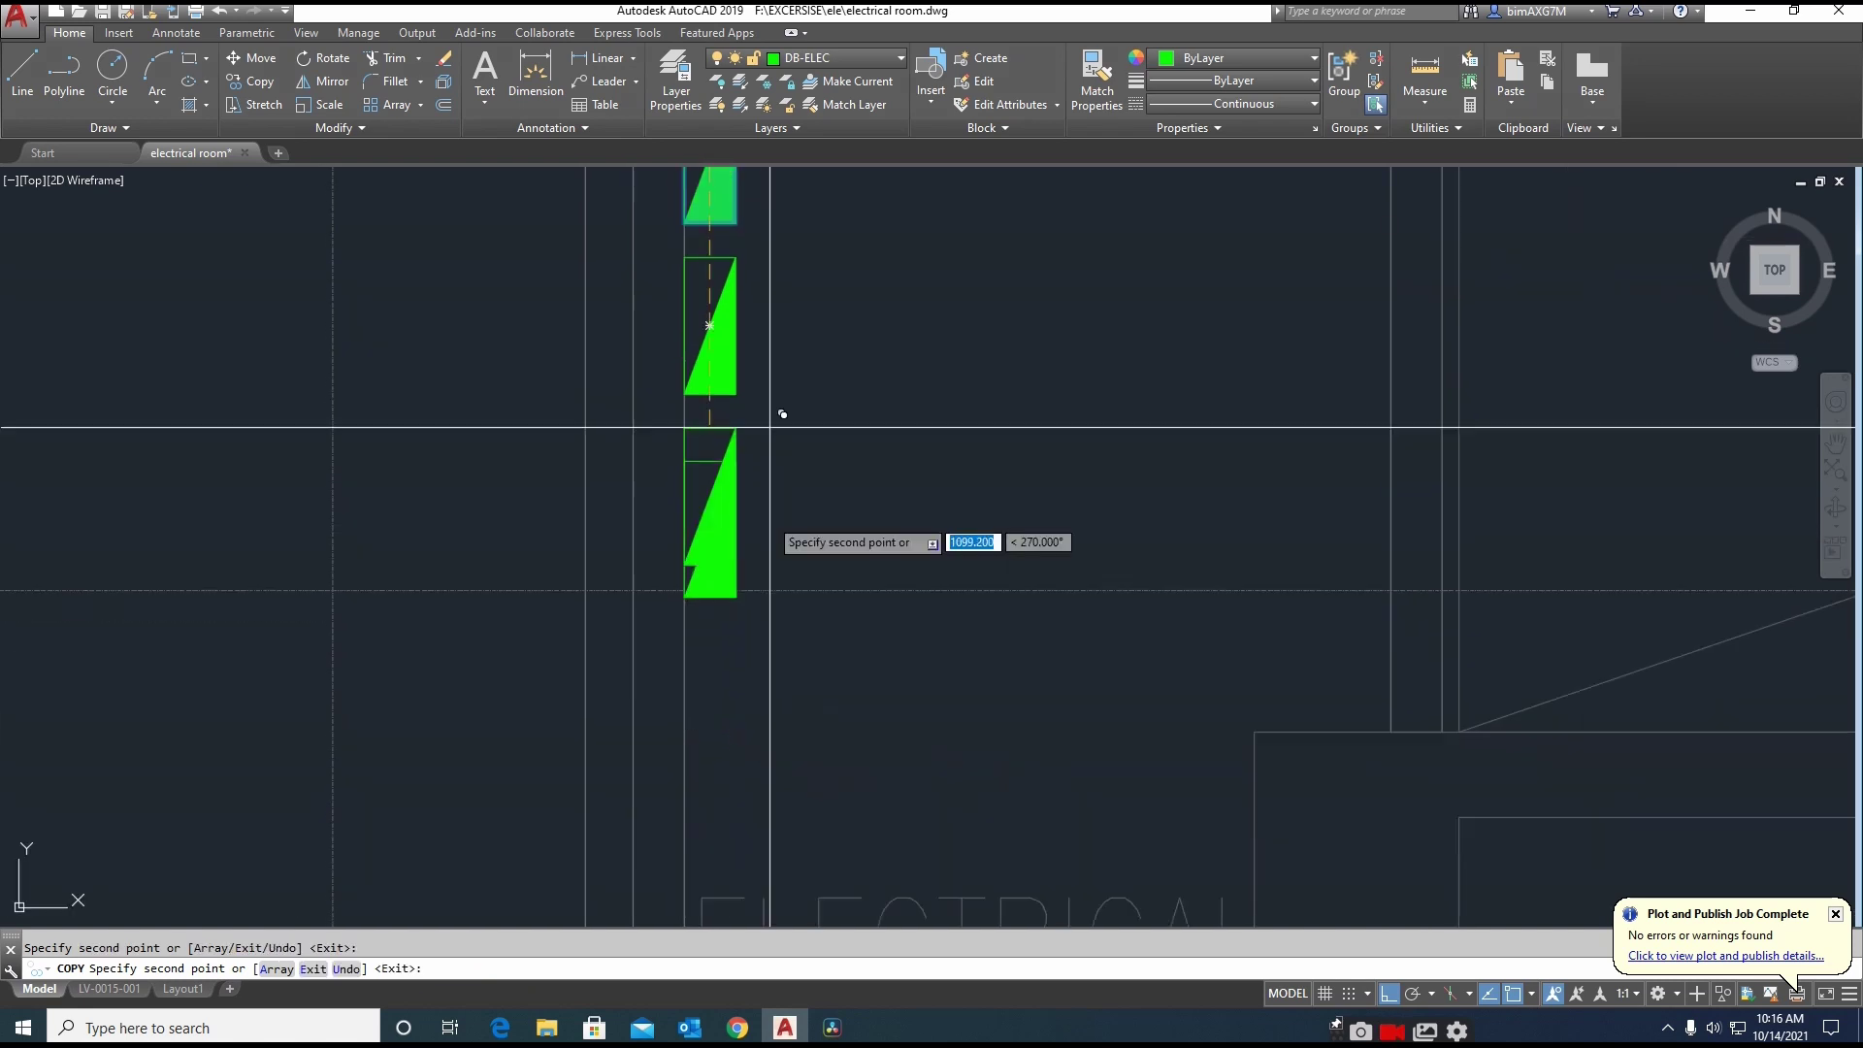
{"action": "left_click", "coordinate": [710, 565]}
{"action": "mouse_move", "coordinate": [726, 676]}
{"action": "middle_mouse_down"}
{"action": "mouse_move", "coordinate": [727, 518]}
{"action": "mouse_move", "coordinate": [746, 548]}
{"action": "middle_mouse_up"}
{"action": "left_click", "coordinate": [710, 577]}
{"action": "key", "text": "Escape"}
{"action": "scroll", "coordinate": [748, 559], "scroll_direction": "down", "scroll_amount": 3}
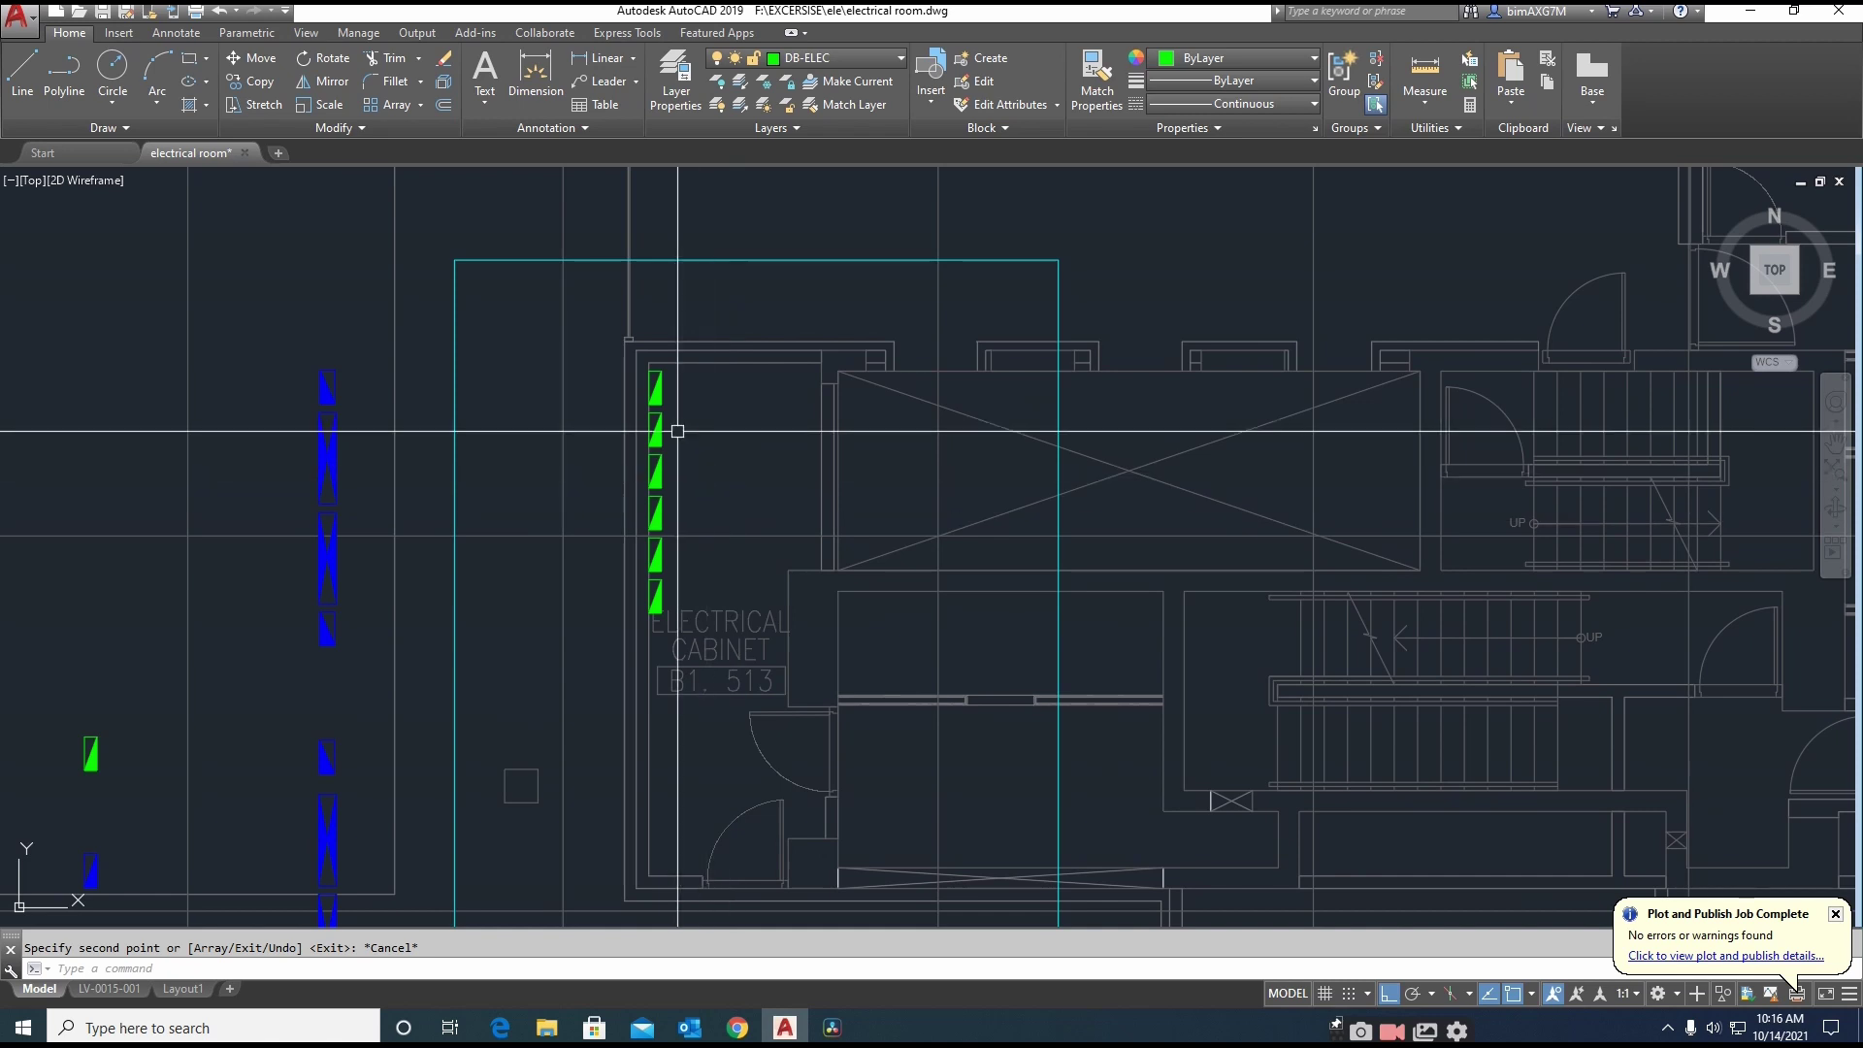
{"action": "scroll", "coordinate": [677, 431], "scroll_direction": "up", "scroll_amount": 2}
{"action": "left_click", "coordinate": [686, 345]}
{"action": "left_click", "coordinate": [638, 713]}
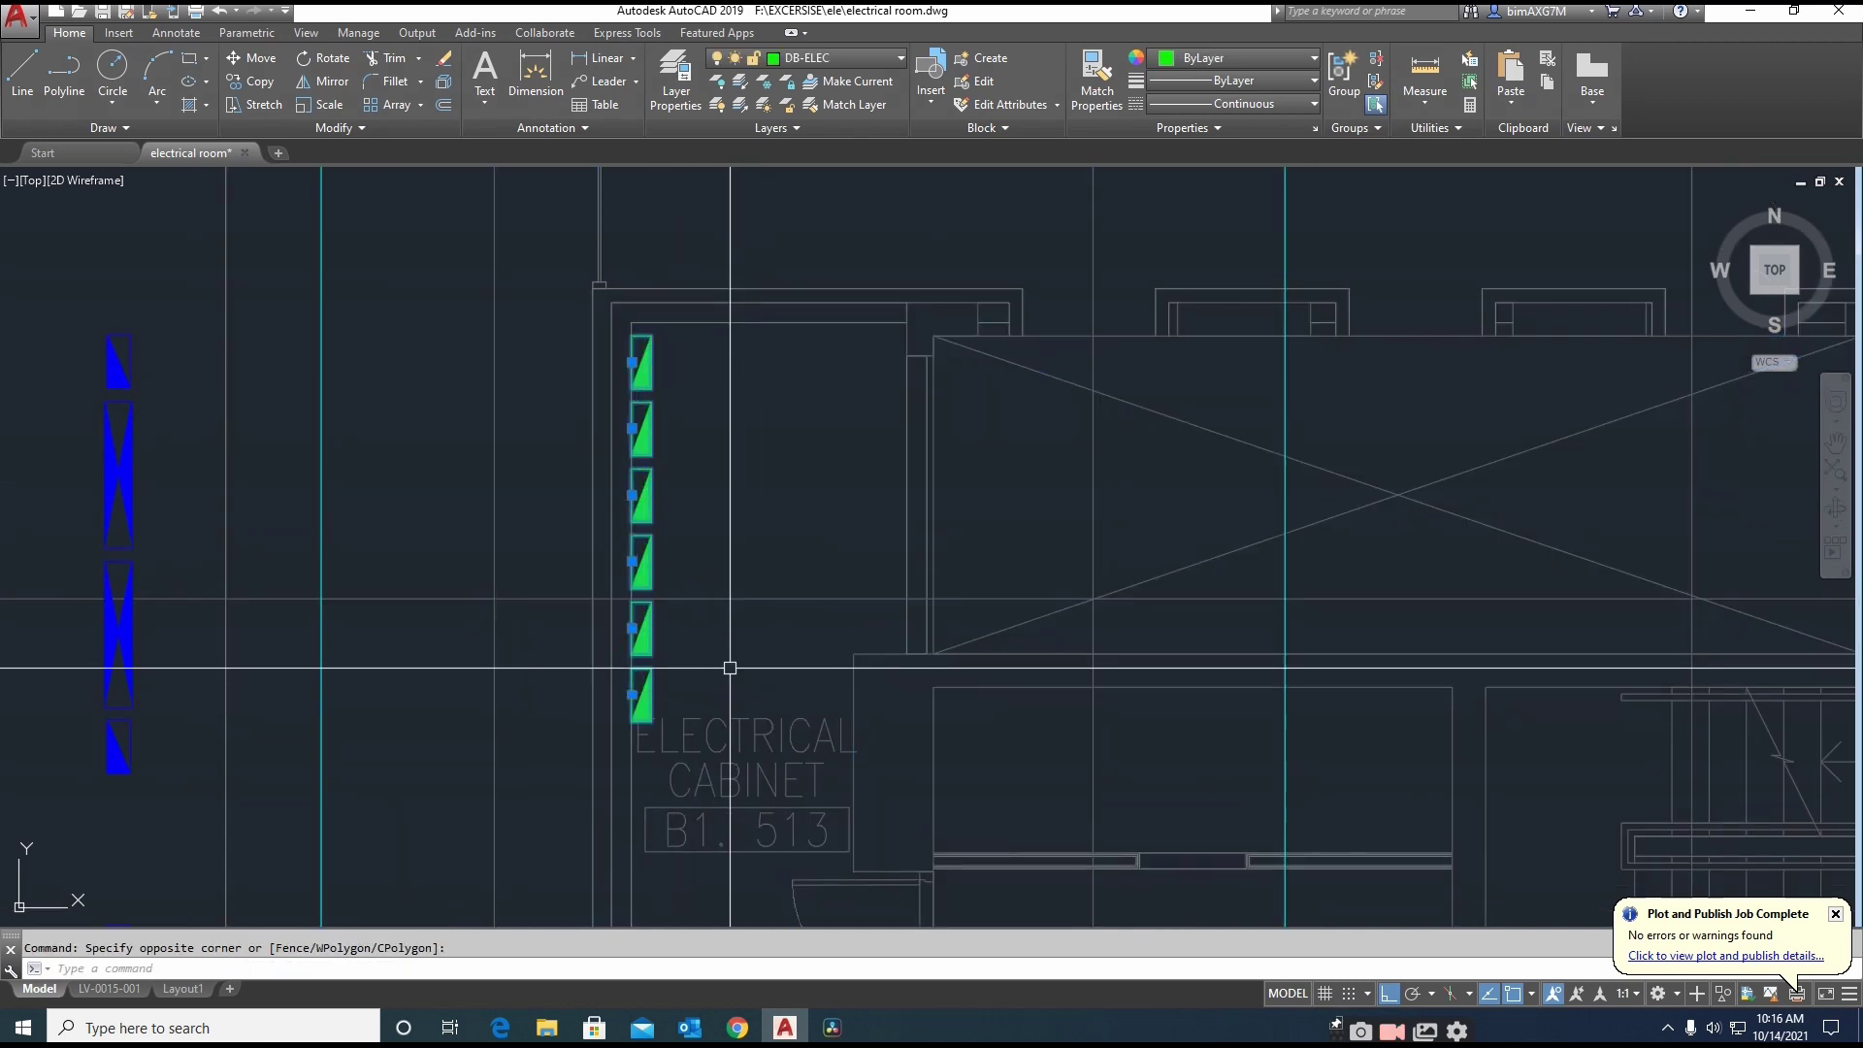
{"action": "key", "text": "Escape"}
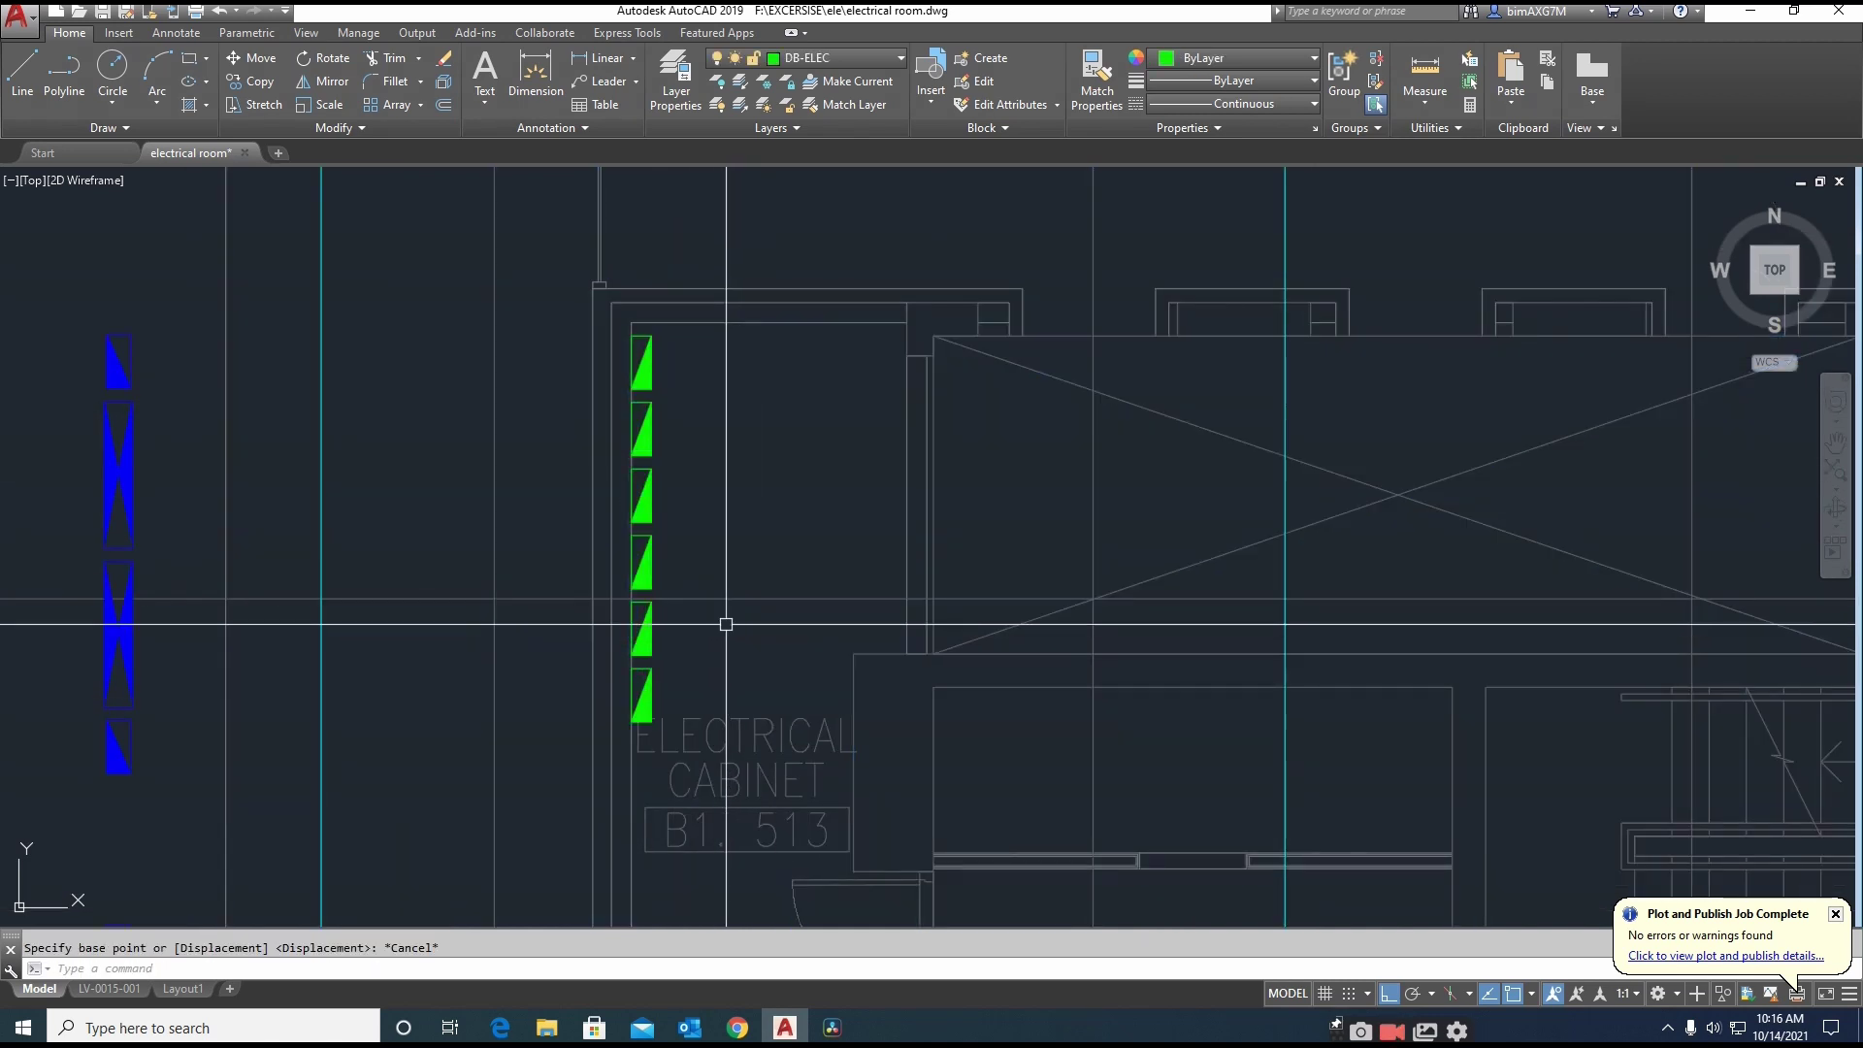
{"action": "key", "text": "Escape"}
Move the lower double-triangle panel of the upper blue symbol column out to the open space left of it
{"action": "middle_click_drag", "start_coordinate": [735, 644], "coordinate": [774, 538]}
{"action": "middle_click_drag", "start_coordinate": [106, 531], "coordinate": [489, 517]}
{"action": "type", "text": "m"}
{"action": "key", "text": "space"}
{"action": "left_click", "coordinate": [375, 453]}
{"action": "left_click", "coordinate": [505, 627]}
{"action": "key", "text": "space"}
{"action": "left_click", "coordinate": [463, 545]}
{"action": "scroll", "coordinate": [665, 588], "scroll_direction": "down", "scroll_amount": 2}
{"action": "scroll", "coordinate": [517, 571], "scroll_direction": "up", "scroll_amount": 4}
{"action": "left_click", "coordinate": [544, 605]}
{"action": "key", "text": "Escape"}
Create a layer named SMBD and make it the current layer
{"action": "left_click", "coordinate": [501, 524]}
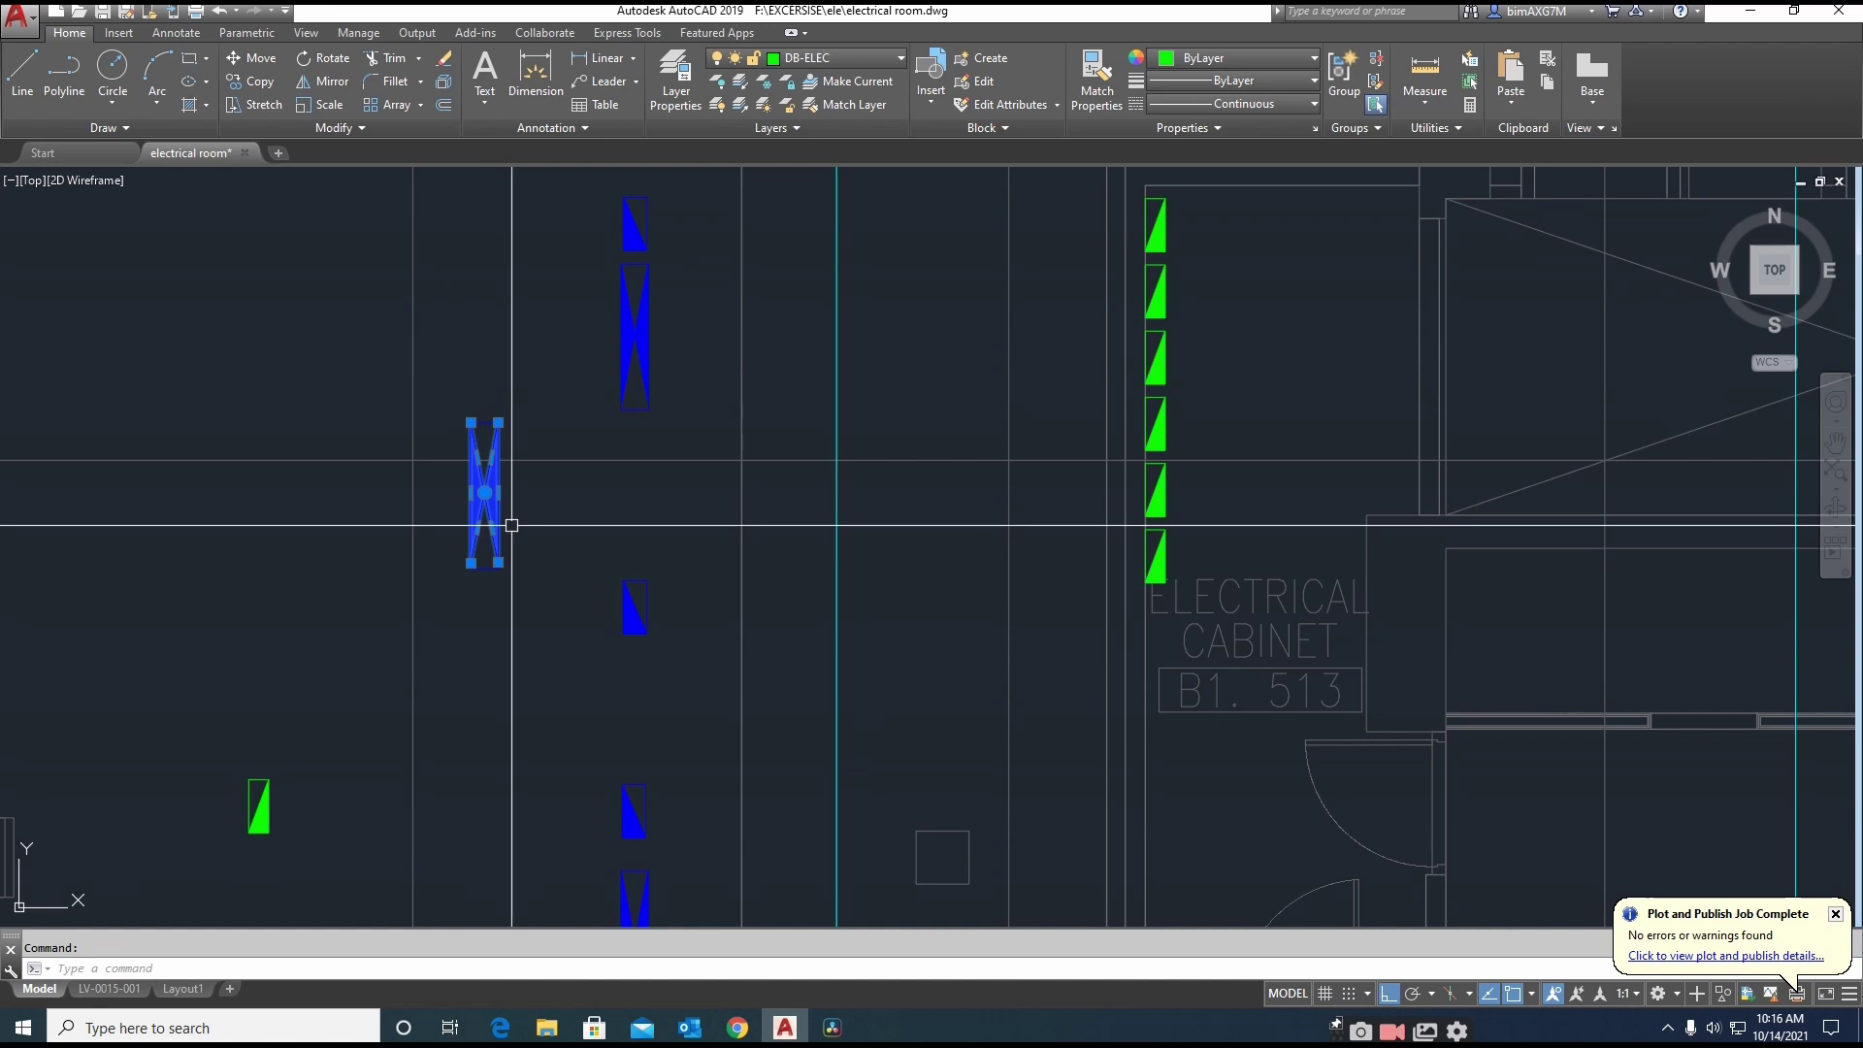
{"action": "key", "text": "Escape"}
{"action": "left_click", "coordinate": [445, 379]}
{"action": "left_click", "coordinate": [544, 631]}
{"action": "key", "text": "Escape"}
{"action": "key", "text": "space"}
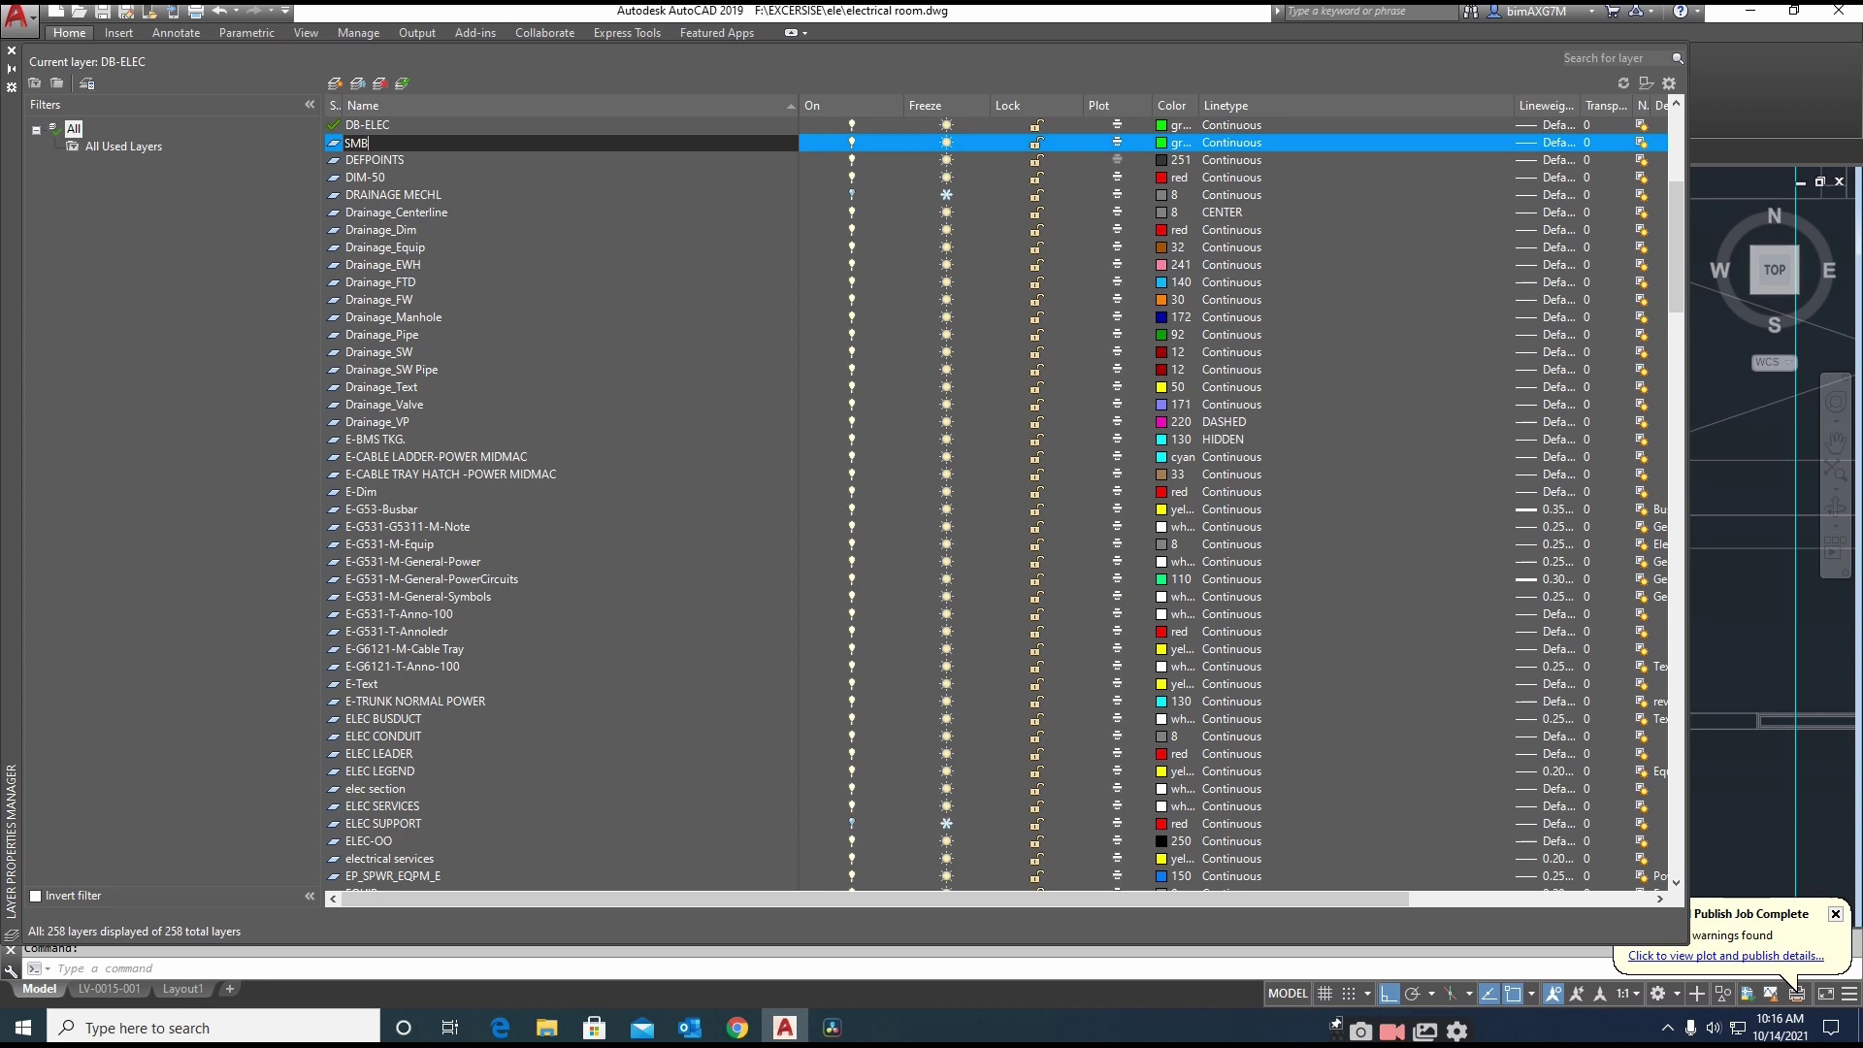
{"action": "left_click", "coordinate": [404, 85]}
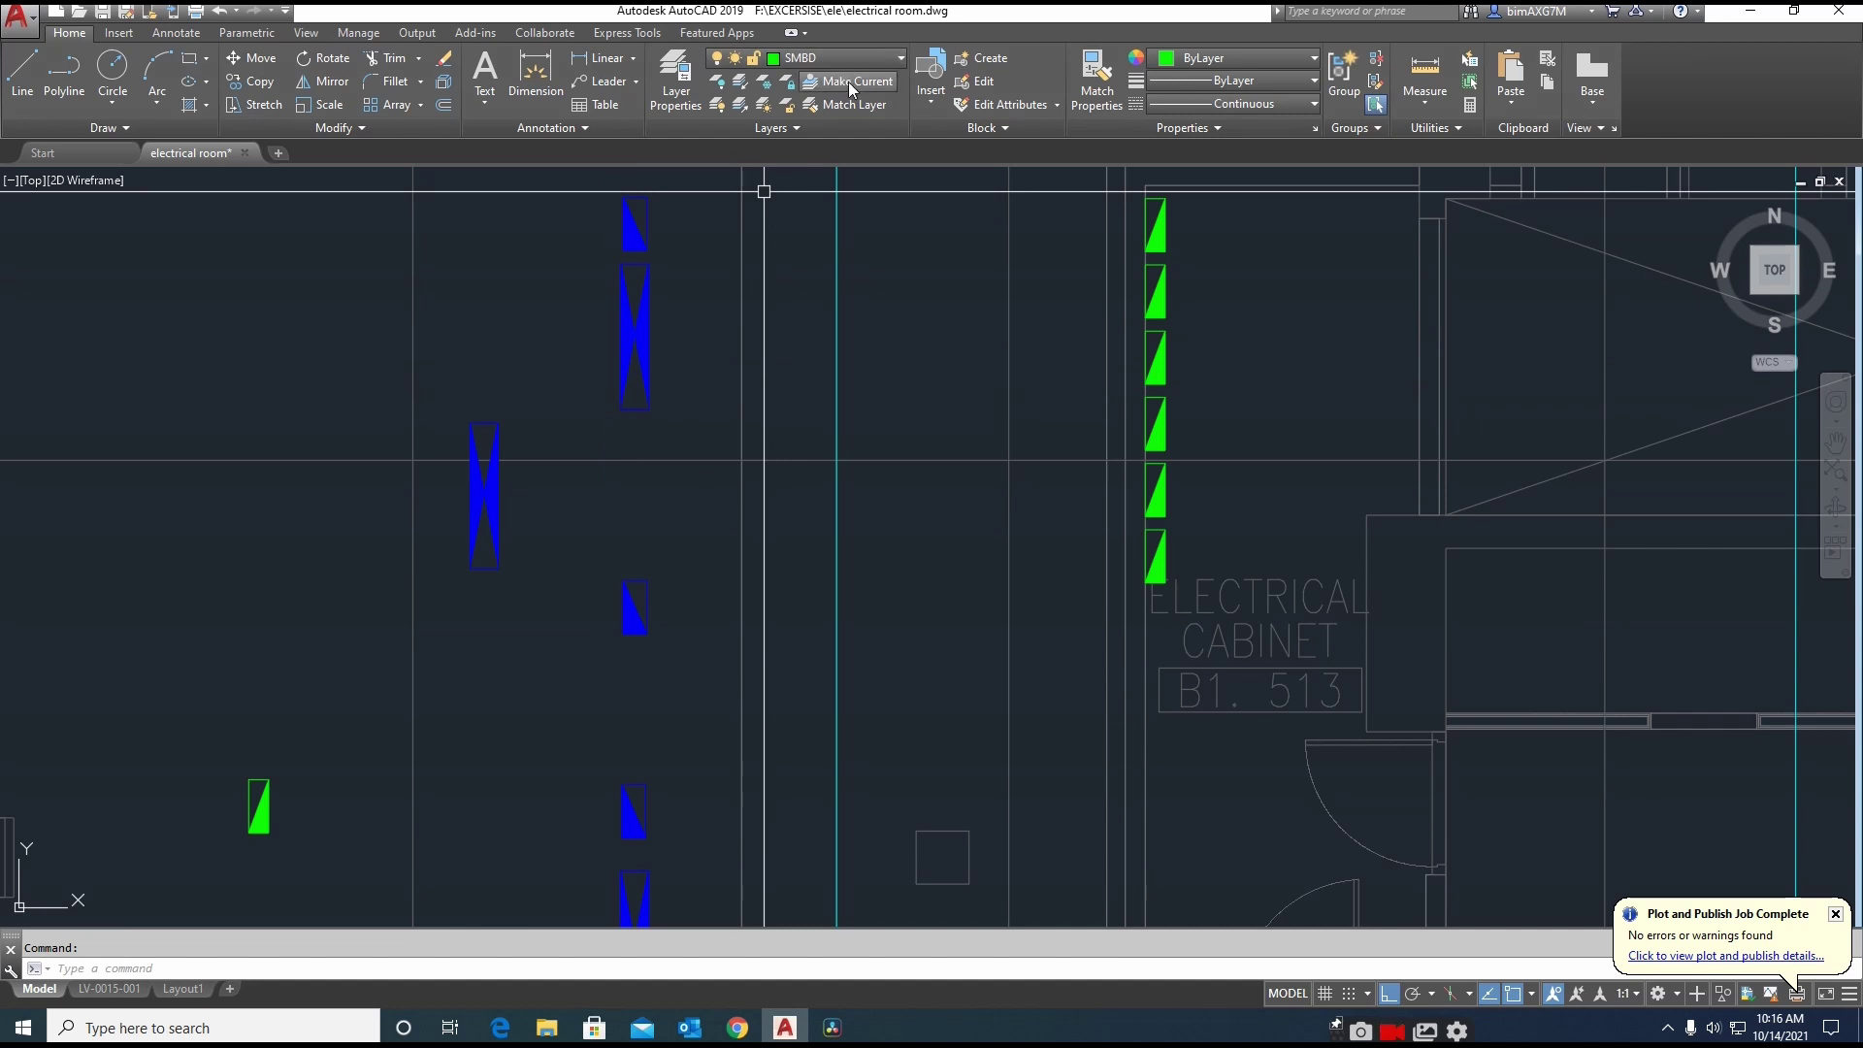
Rename the SMBD layer to SMDB and close the layer manager
{"action": "type", "text": "LA"}
{"action": "key", "text": "Return"}
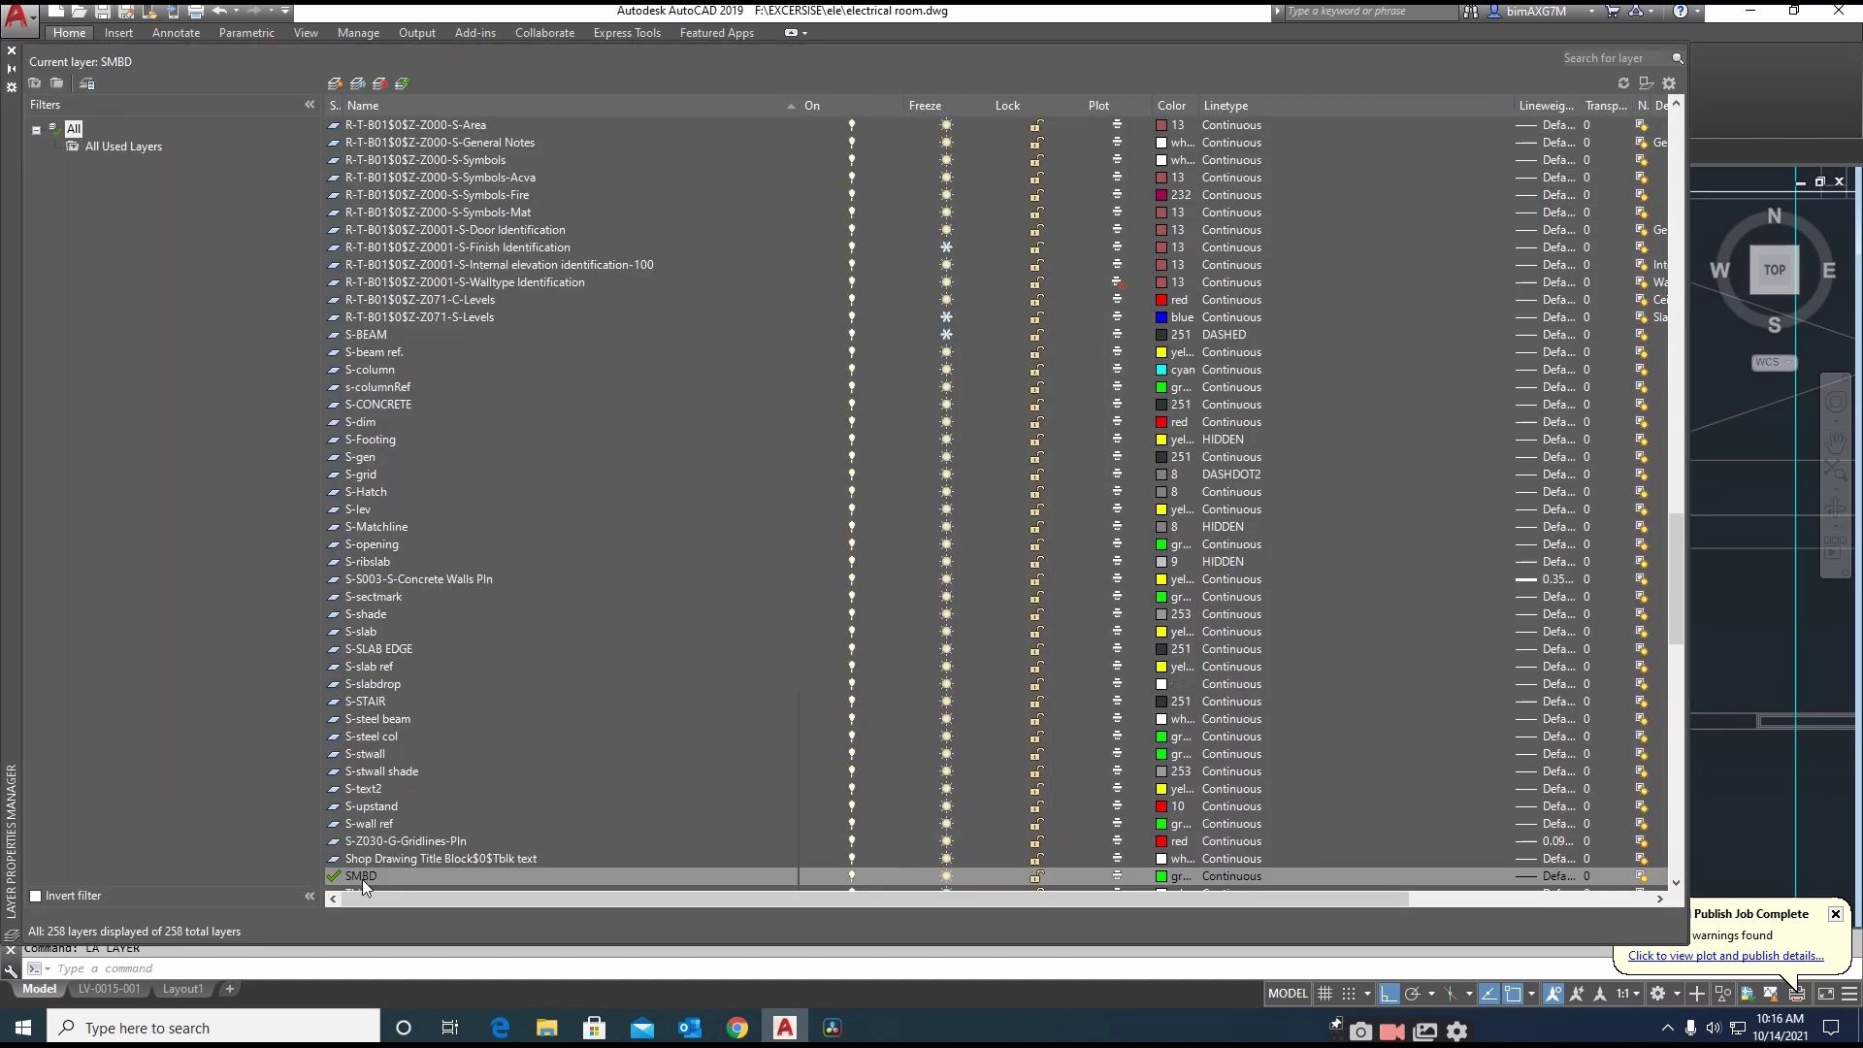
{"action": "left_click", "coordinate": [371, 877]}
{"action": "left_click", "coordinate": [371, 877]}
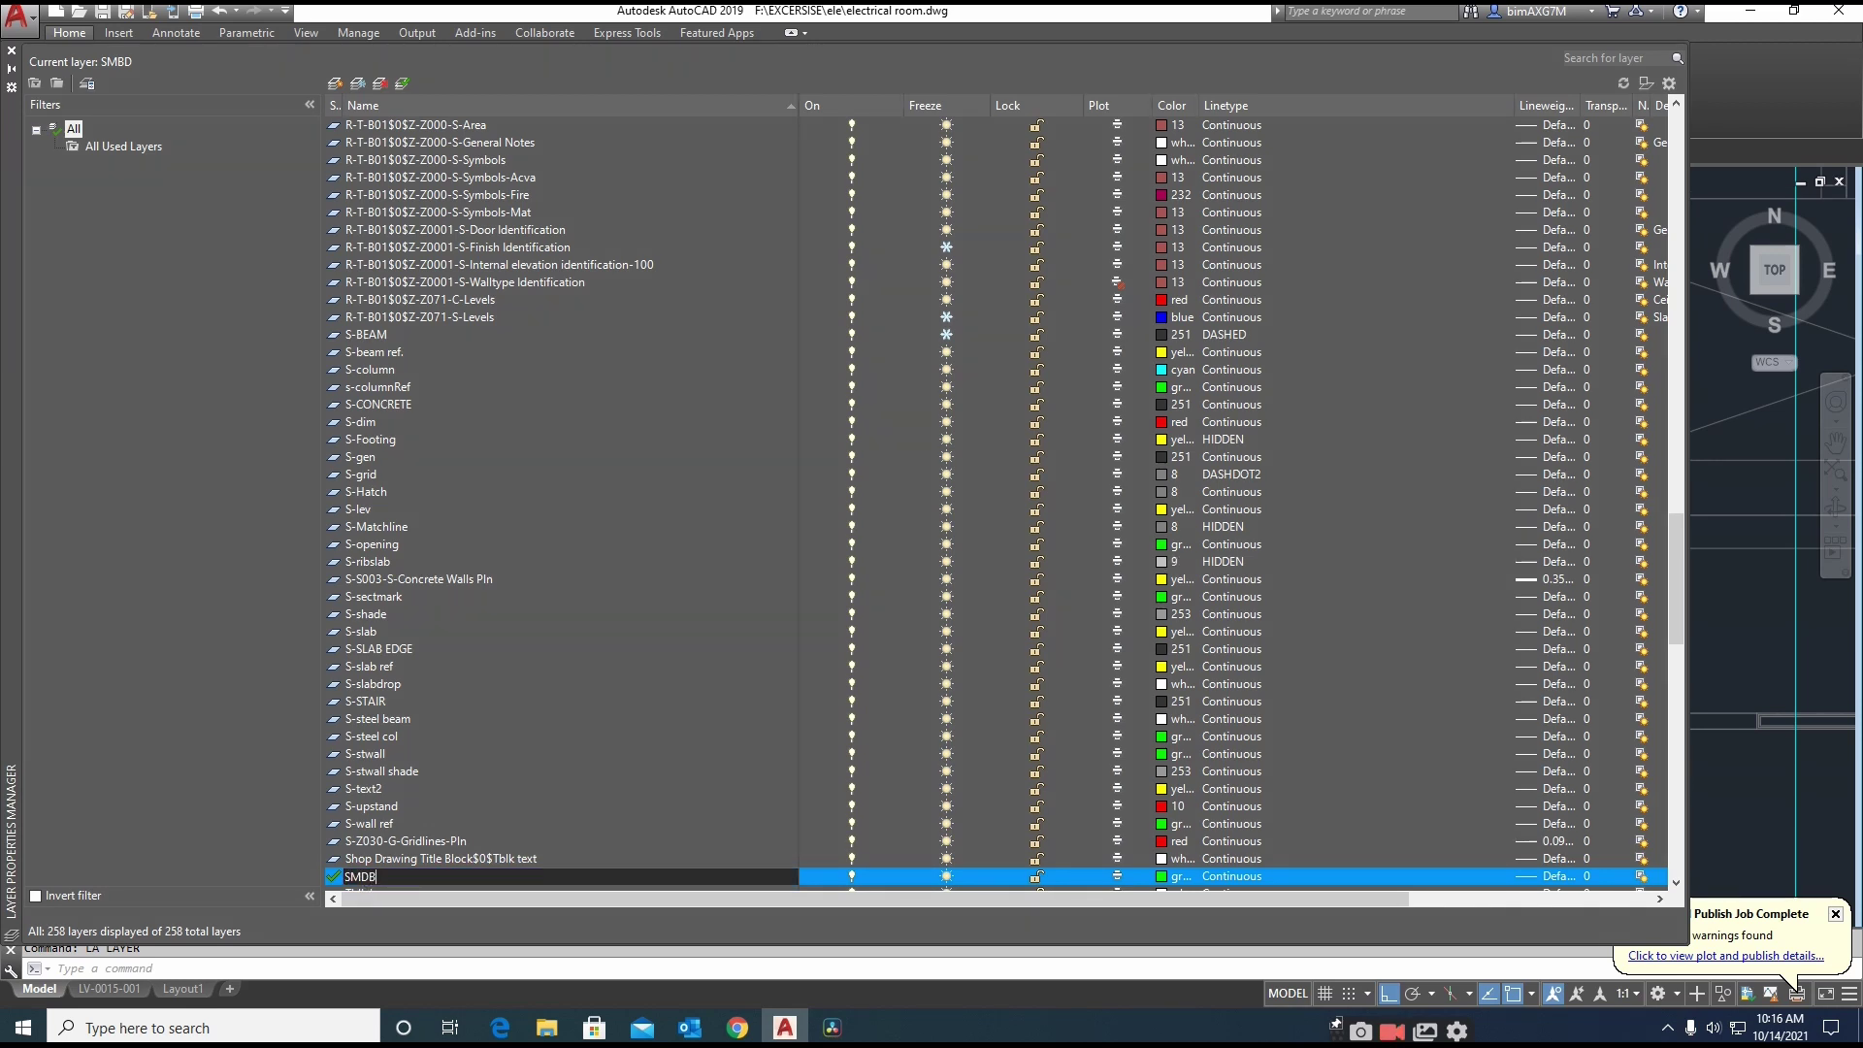
{"action": "left_click", "coordinate": [252, 816]}
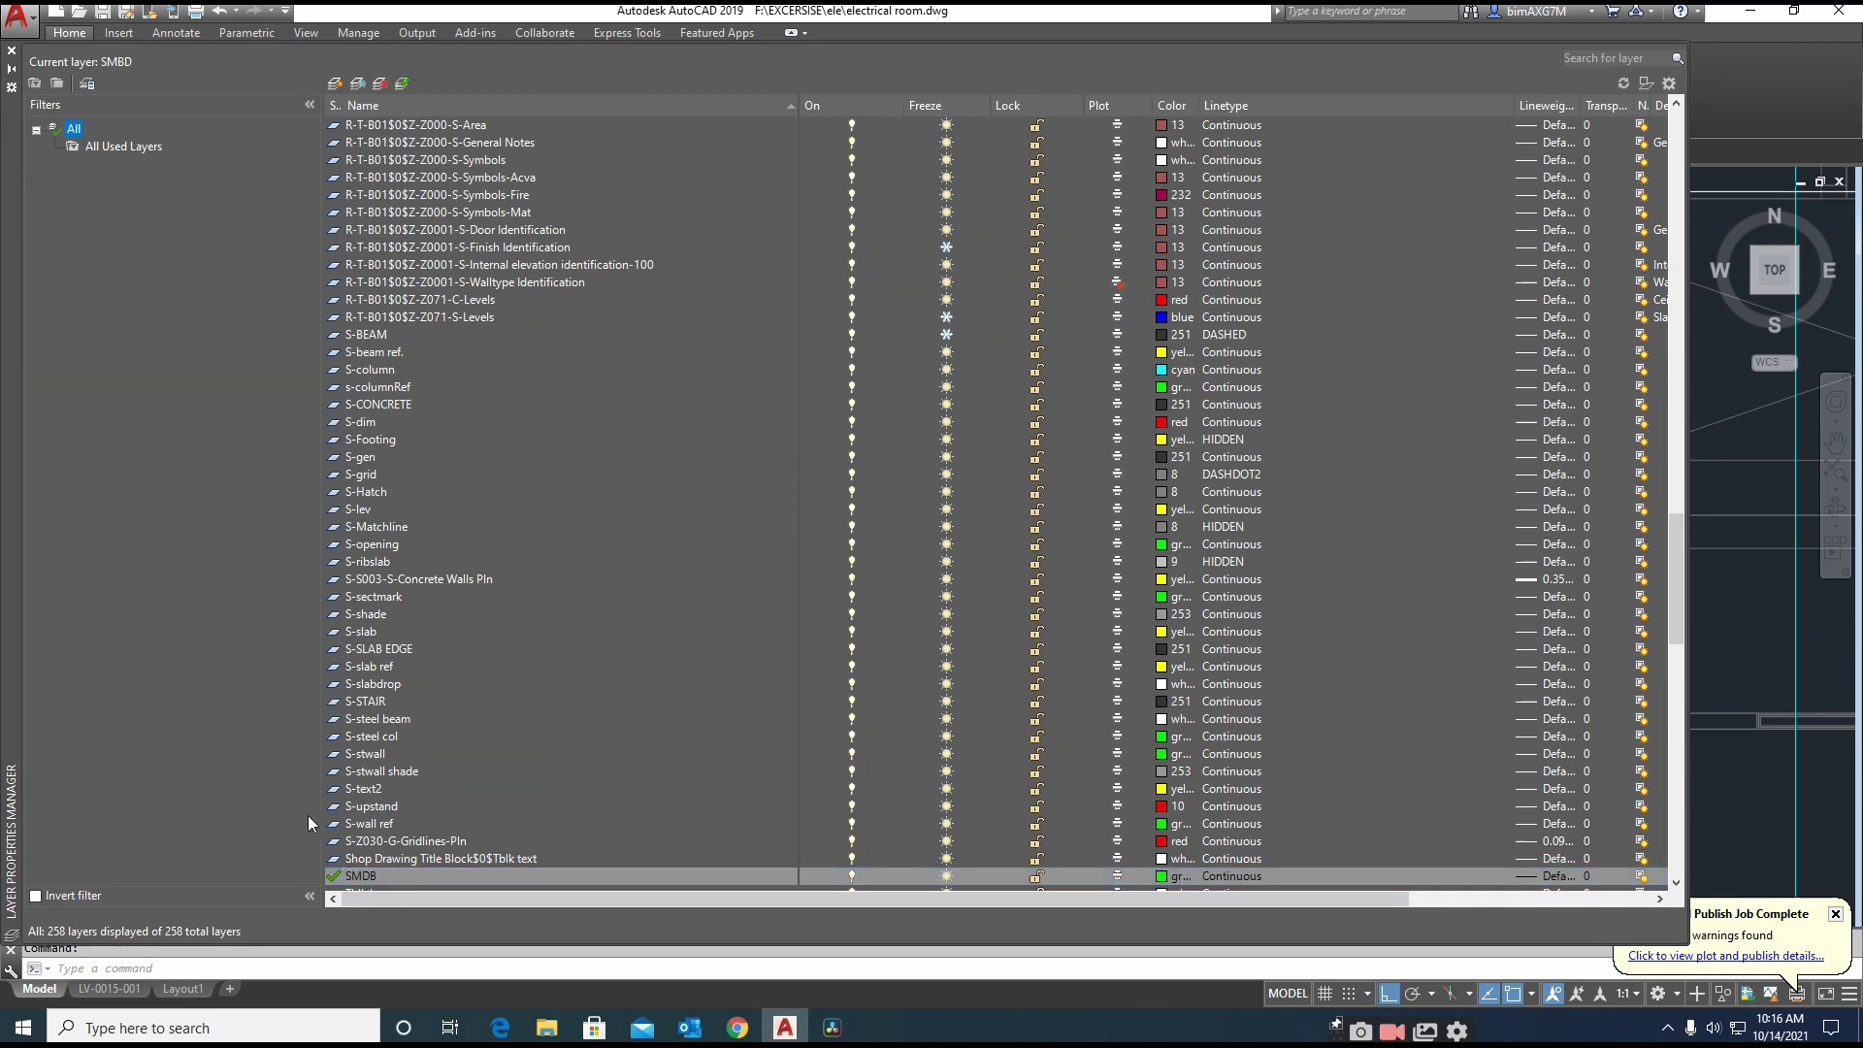
{"action": "left_click", "coordinate": [12, 51]}
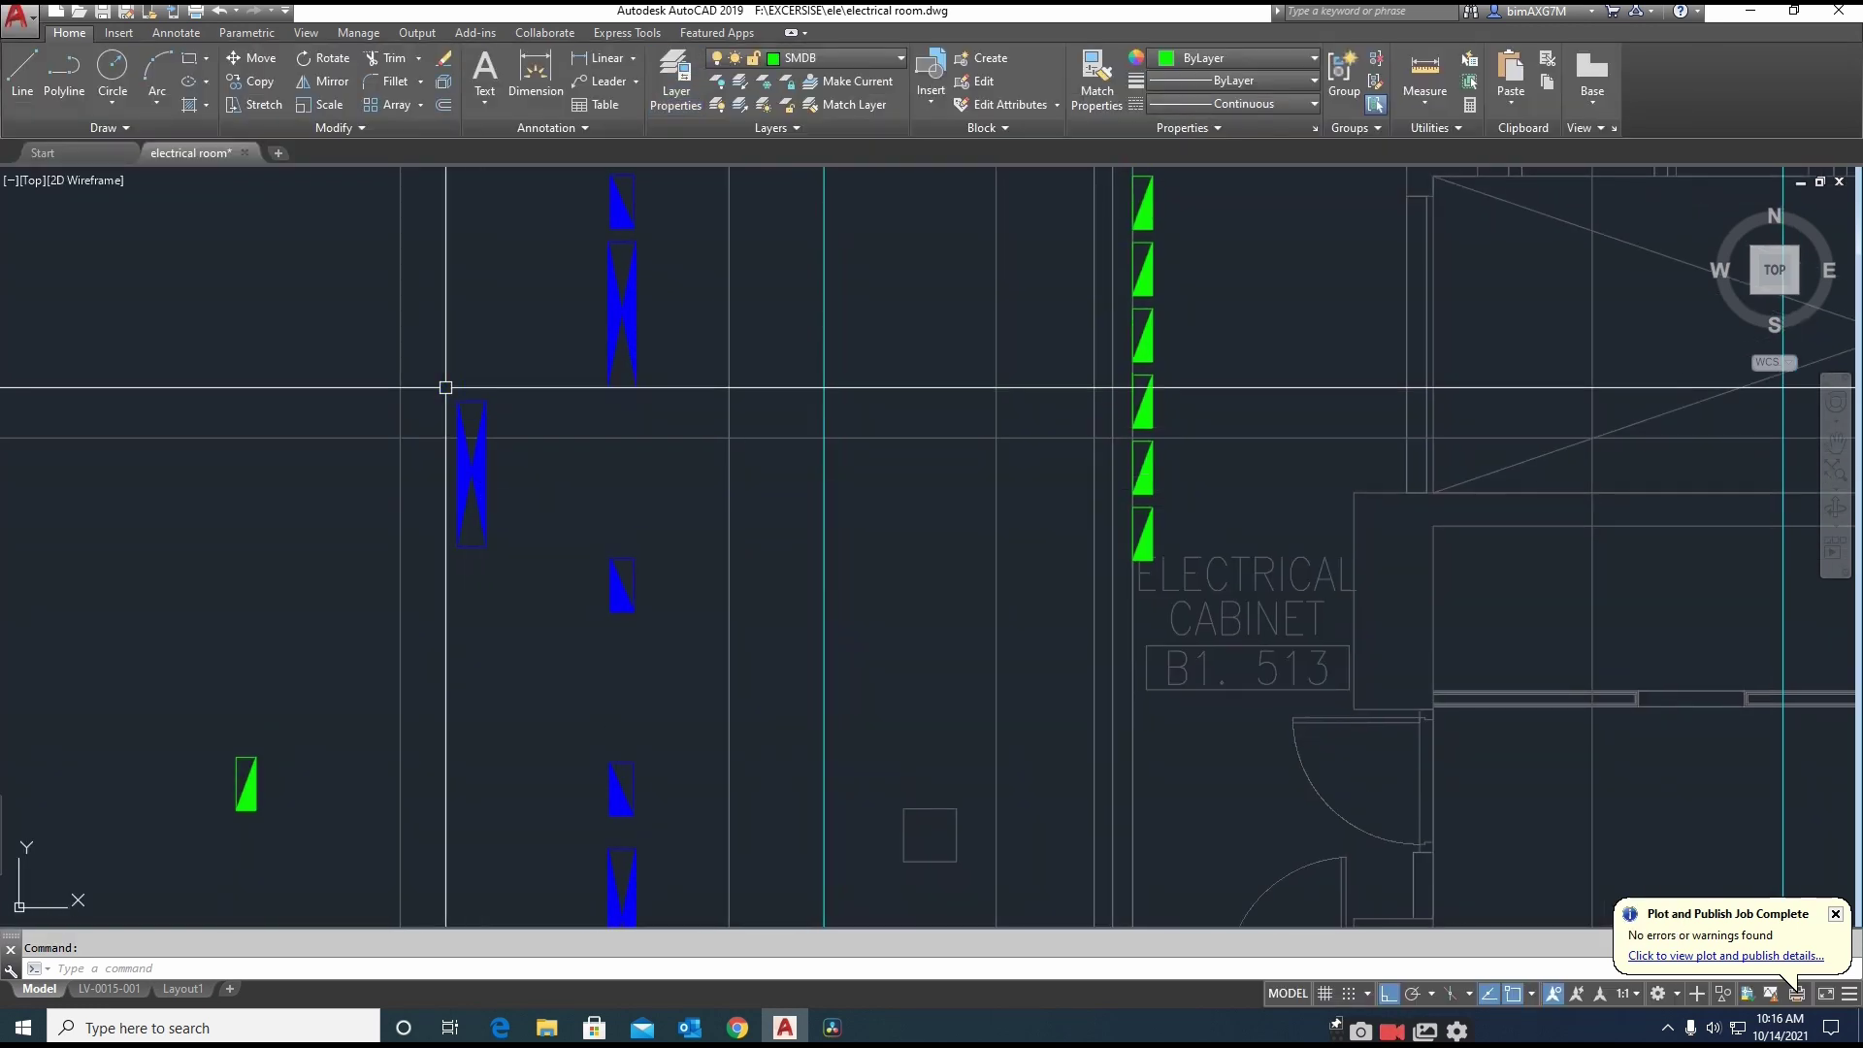
{"action": "left_click", "coordinate": [443, 375]}
{"action": "left_click", "coordinate": [539, 654]}
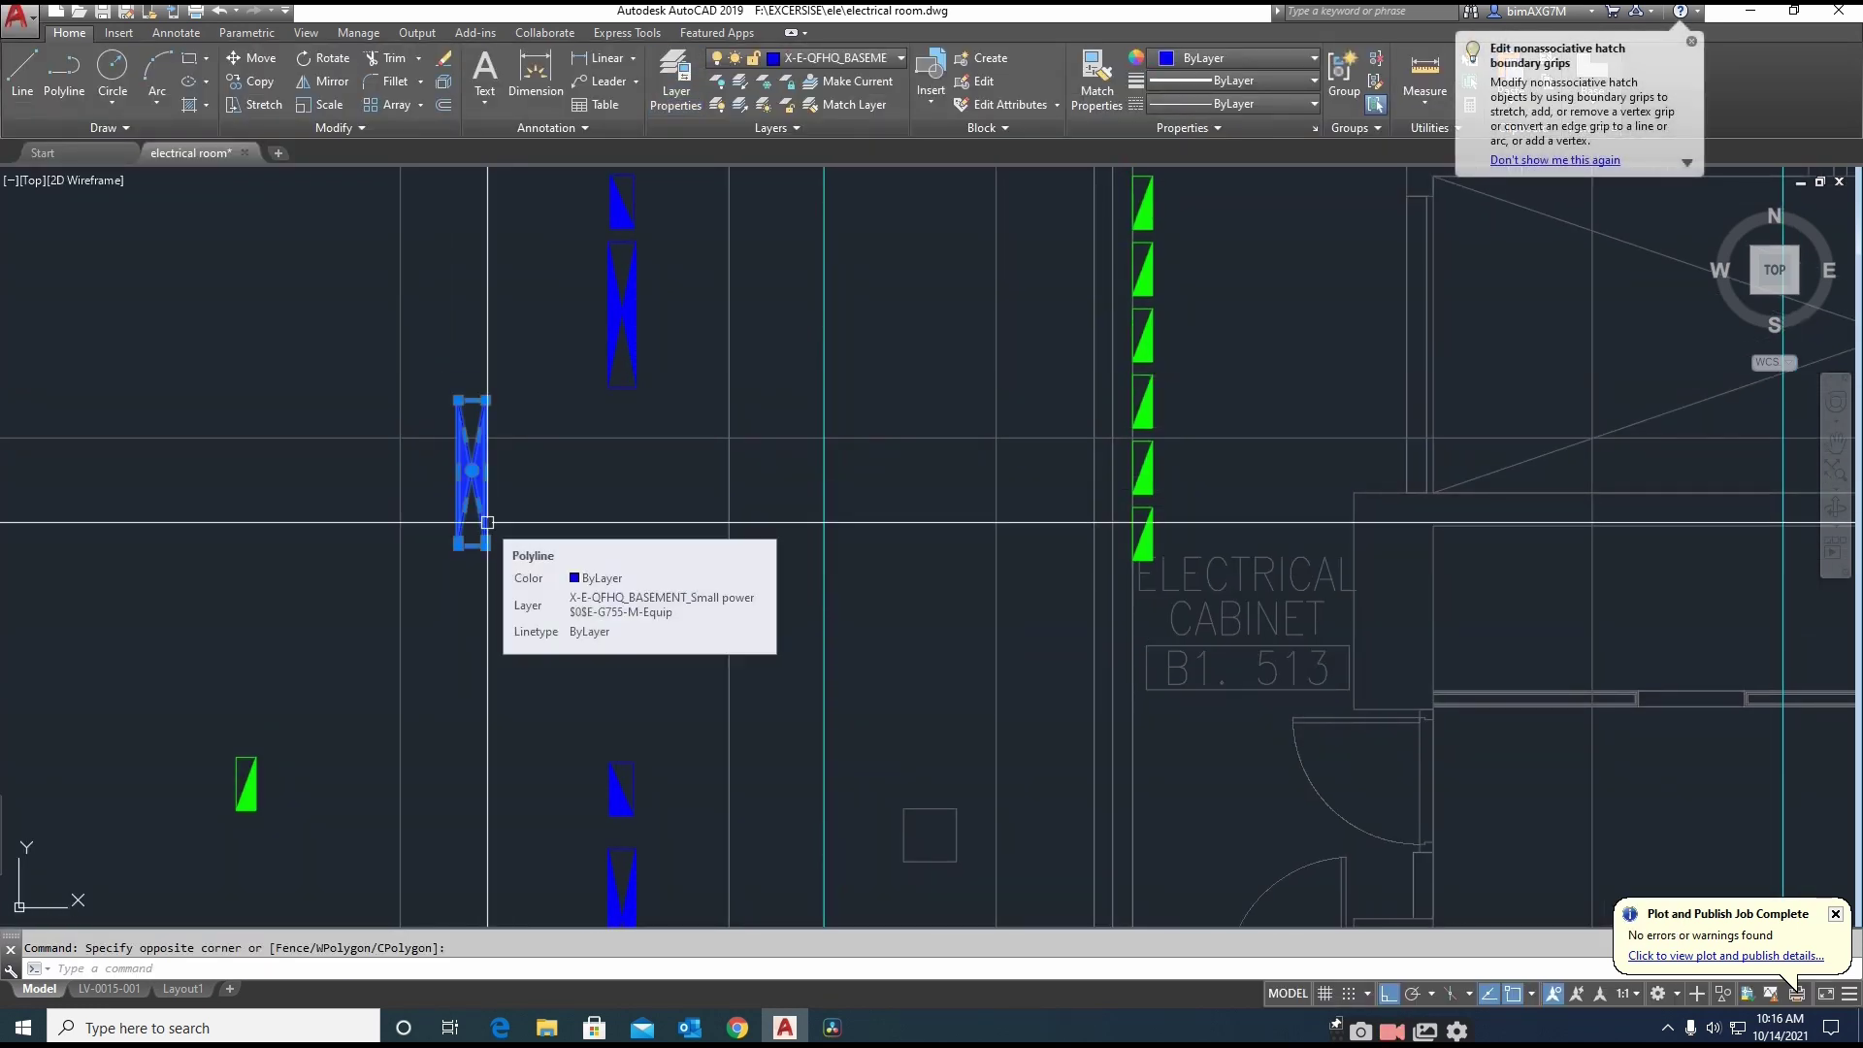
{"action": "key", "text": "Escape"}
{"action": "type", "text": "B"}
{"action": "key", "text": "Return"}
{"action": "key", "text": "Escape"}
Assign the separated double-triangle panel's outline and hatch to the SMDB layer
{"action": "left_click", "coordinate": [427, 529]}
{"action": "left_click", "coordinate": [500, 379]}
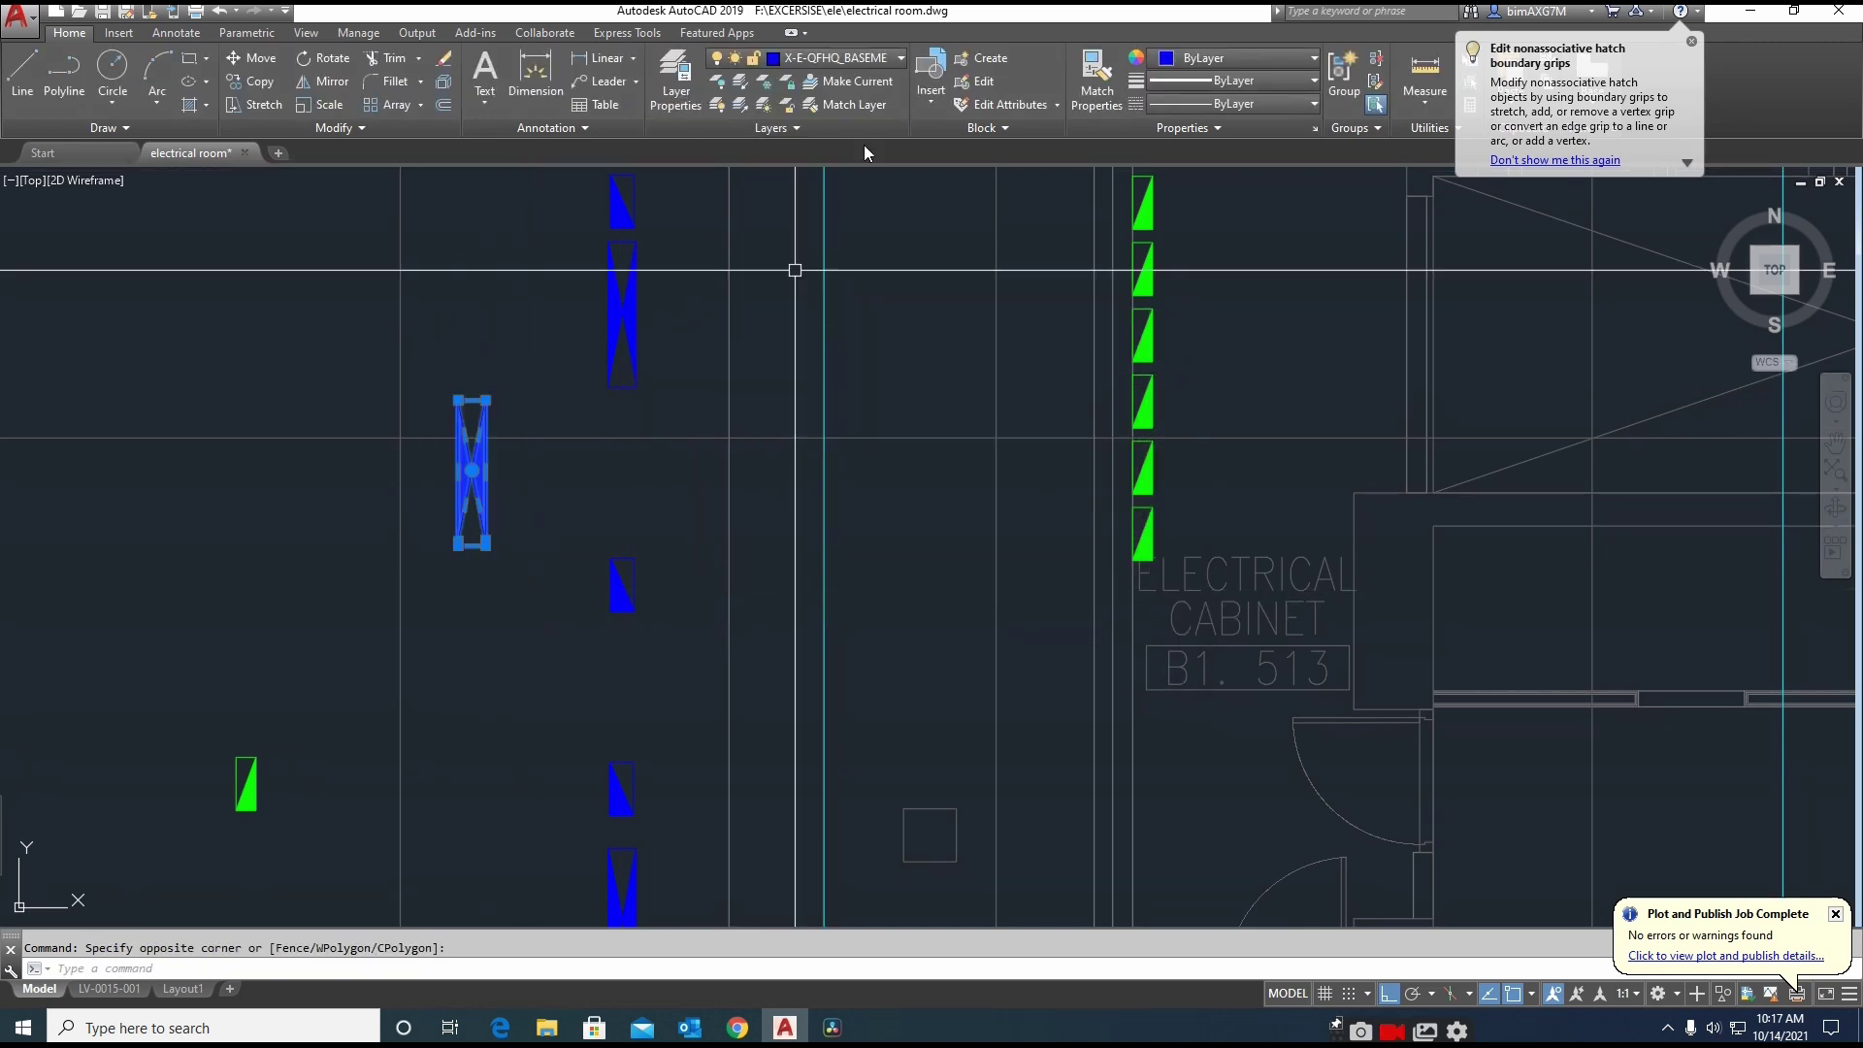
{"action": "left_click", "coordinate": [854, 65]}
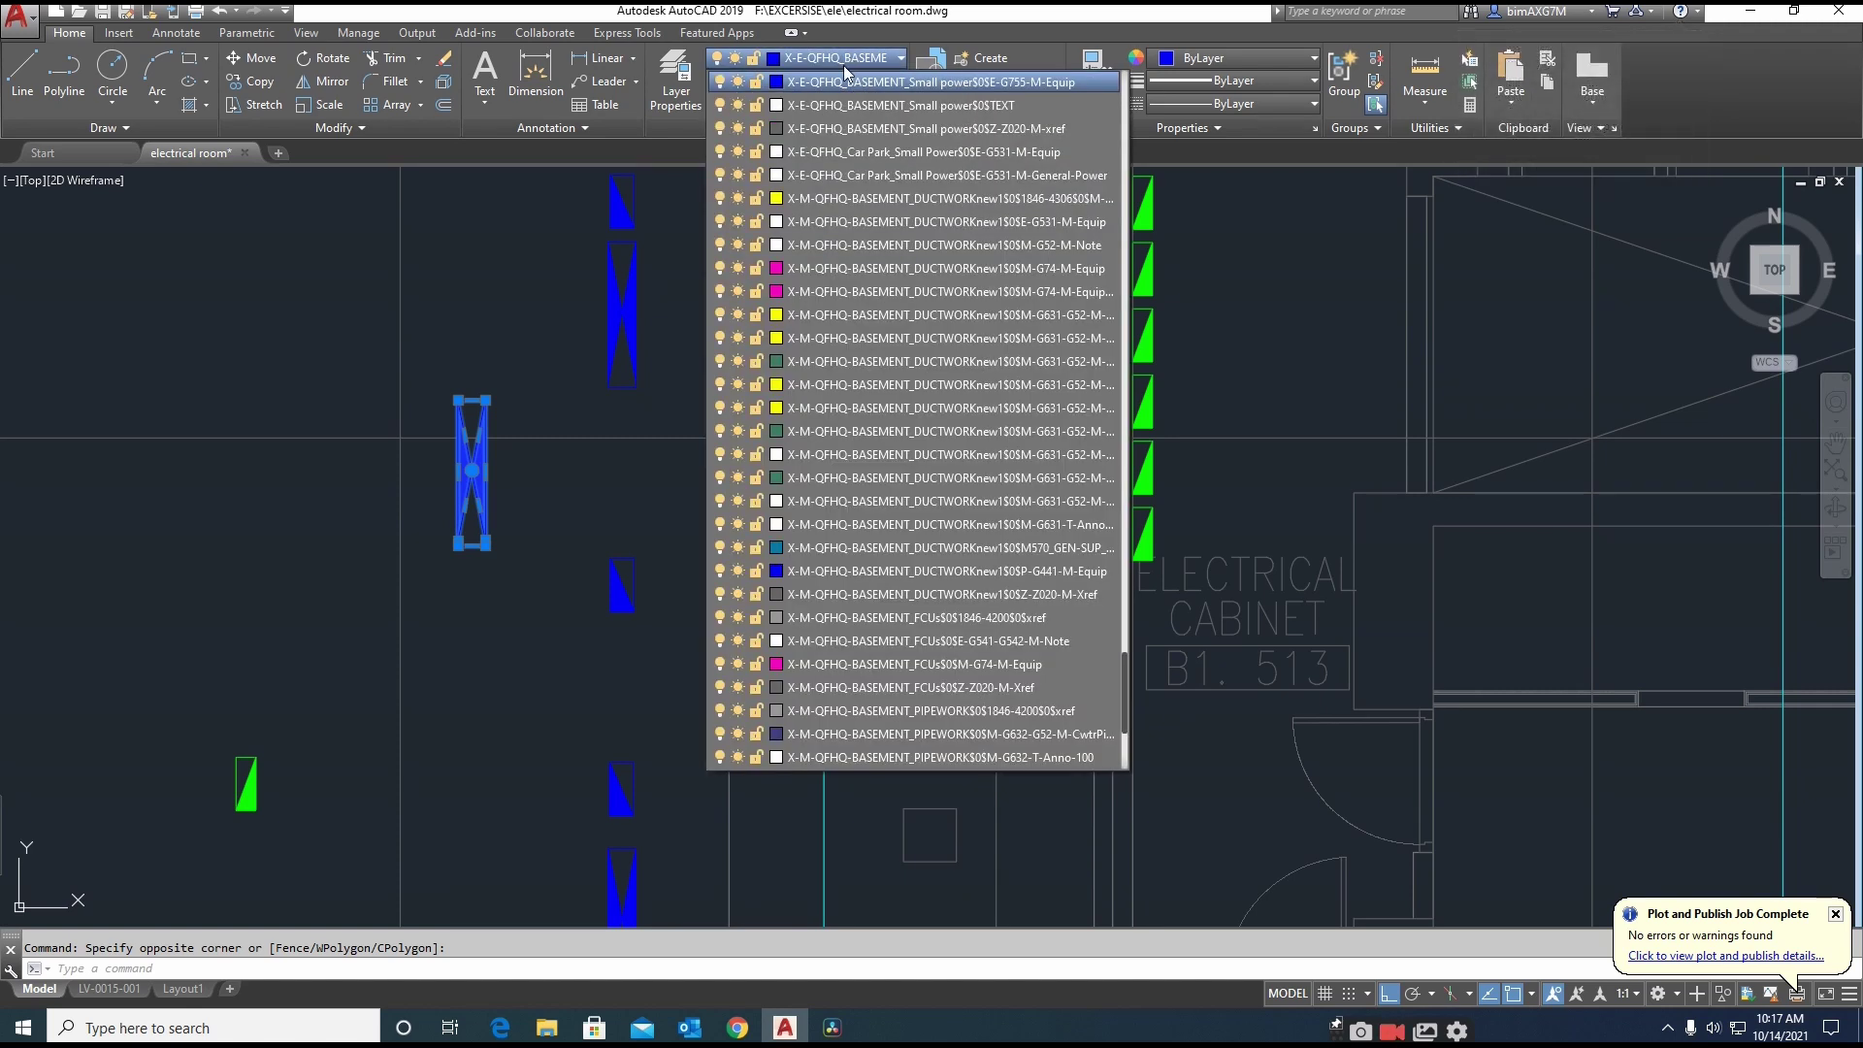
{"action": "scroll", "coordinate": [842, 65], "scroll_direction": "up", "scroll_amount": 10}
{"action": "left_click", "coordinate": [806, 757]}
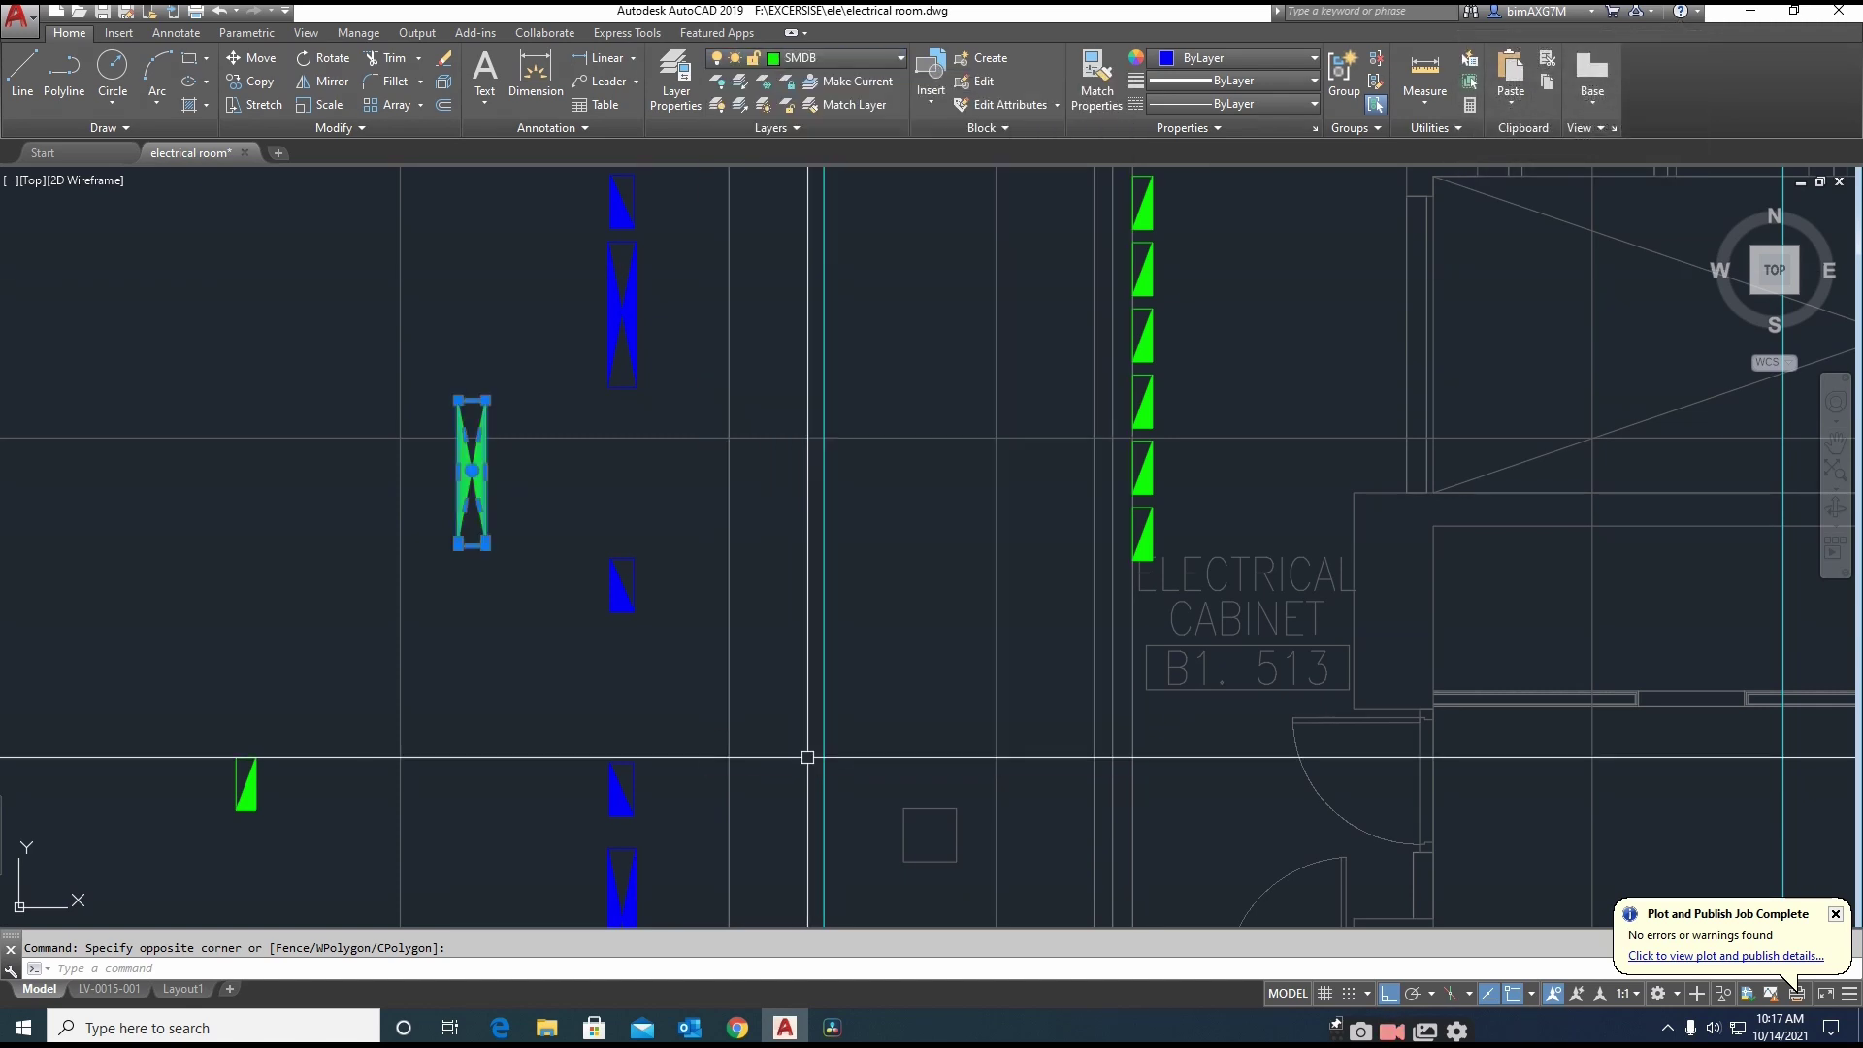
{"action": "key", "text": "Escape"}
{"action": "type", "text": "B"}
{"action": "key", "text": "Return"}
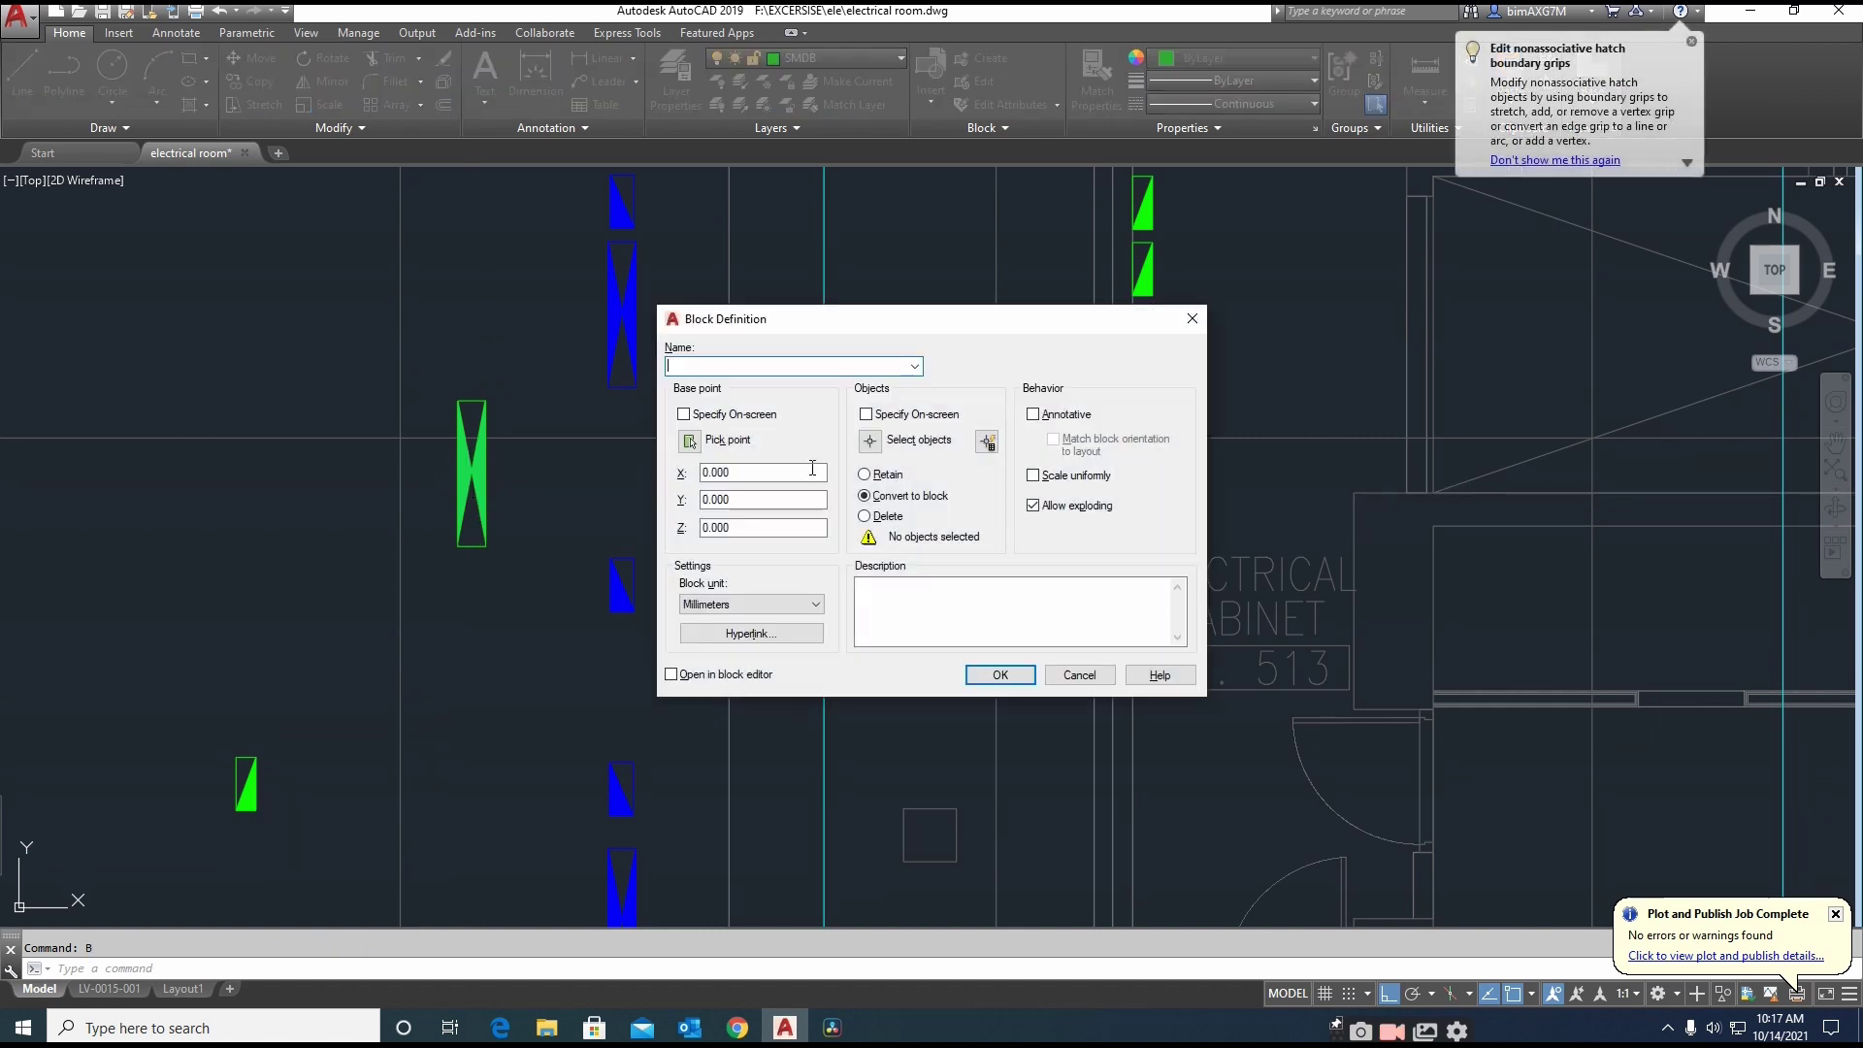
{"action": "left_click", "coordinate": [870, 442]}
{"action": "left_click", "coordinate": [449, 371]}
{"action": "left_click", "coordinate": [529, 449]}
{"action": "key", "text": "Escape"}
{"action": "key", "text": "d"}
{"action": "key", "text": "i"}
{"action": "key", "text": "Escape"}
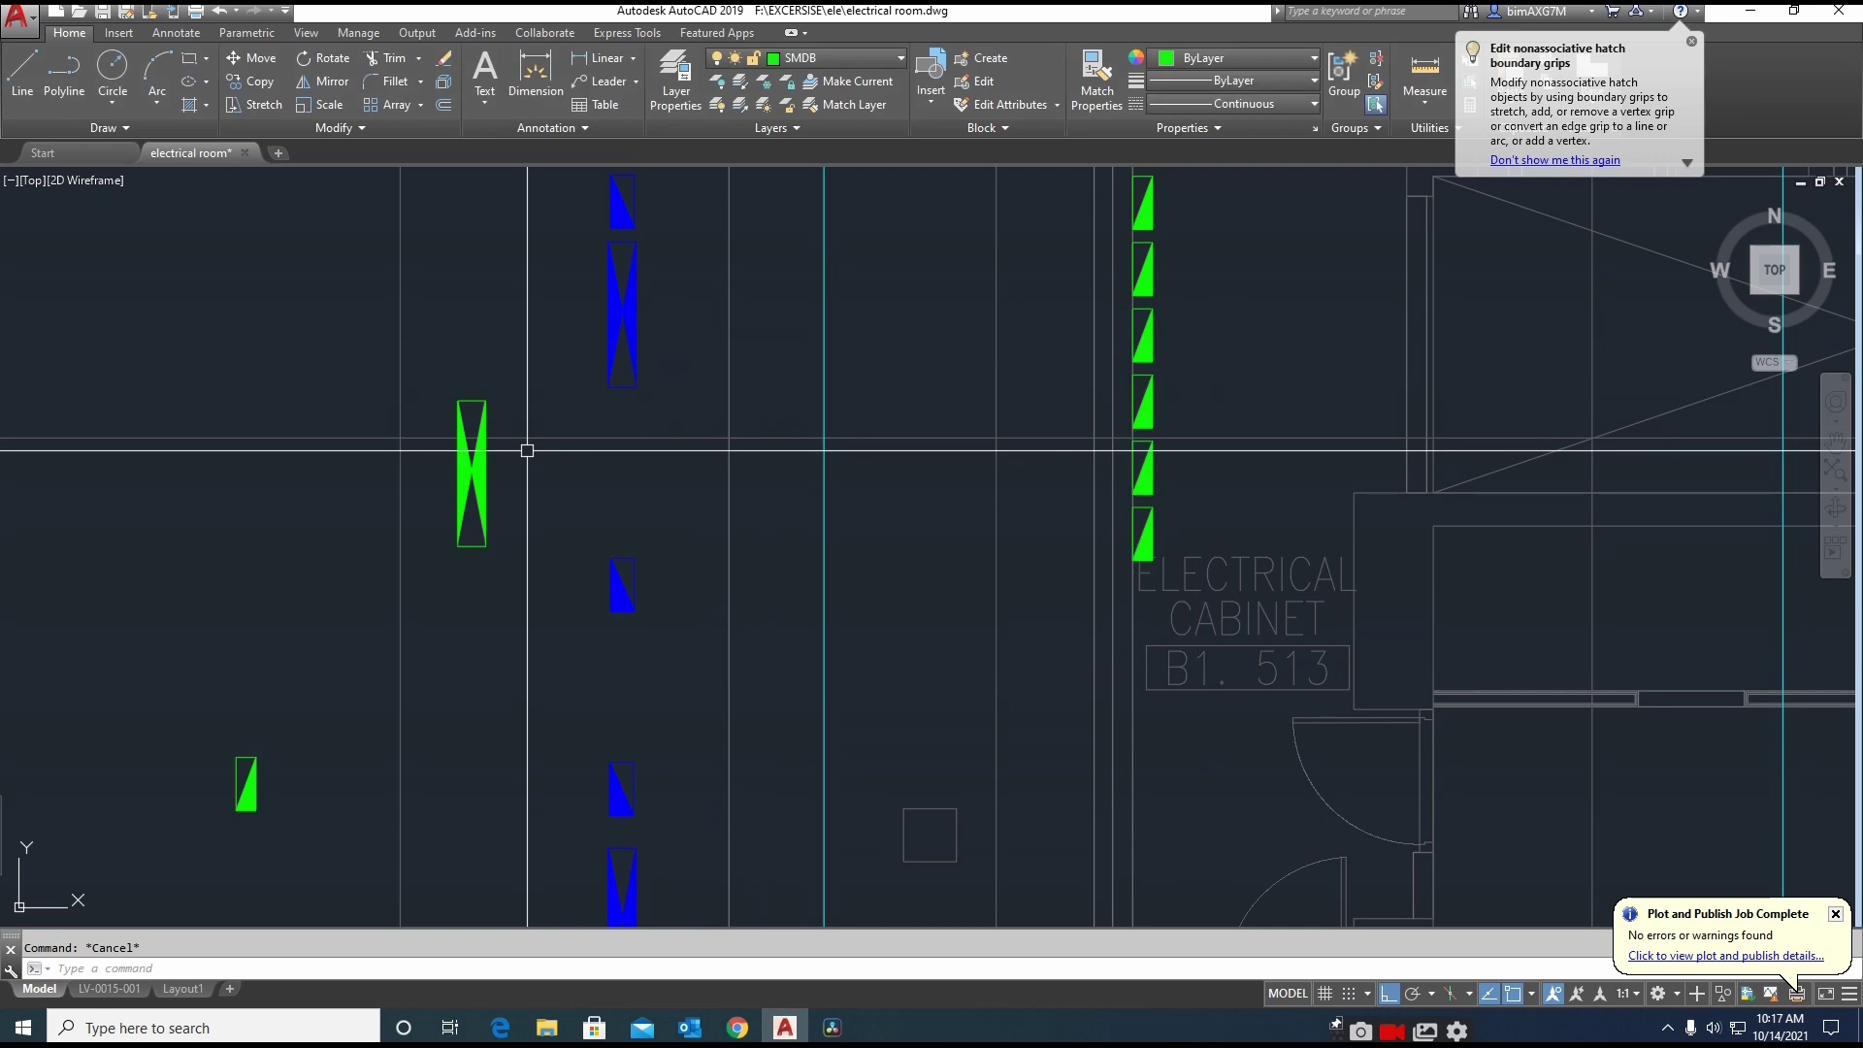
Dimension the height and width of the green double-triangle panel symbol
{"action": "type", "text": "DIMLI"}
{"action": "key", "text": "Return"}
{"action": "left_click", "coordinate": [458, 545]}
{"action": "left_click", "coordinate": [457, 398]}
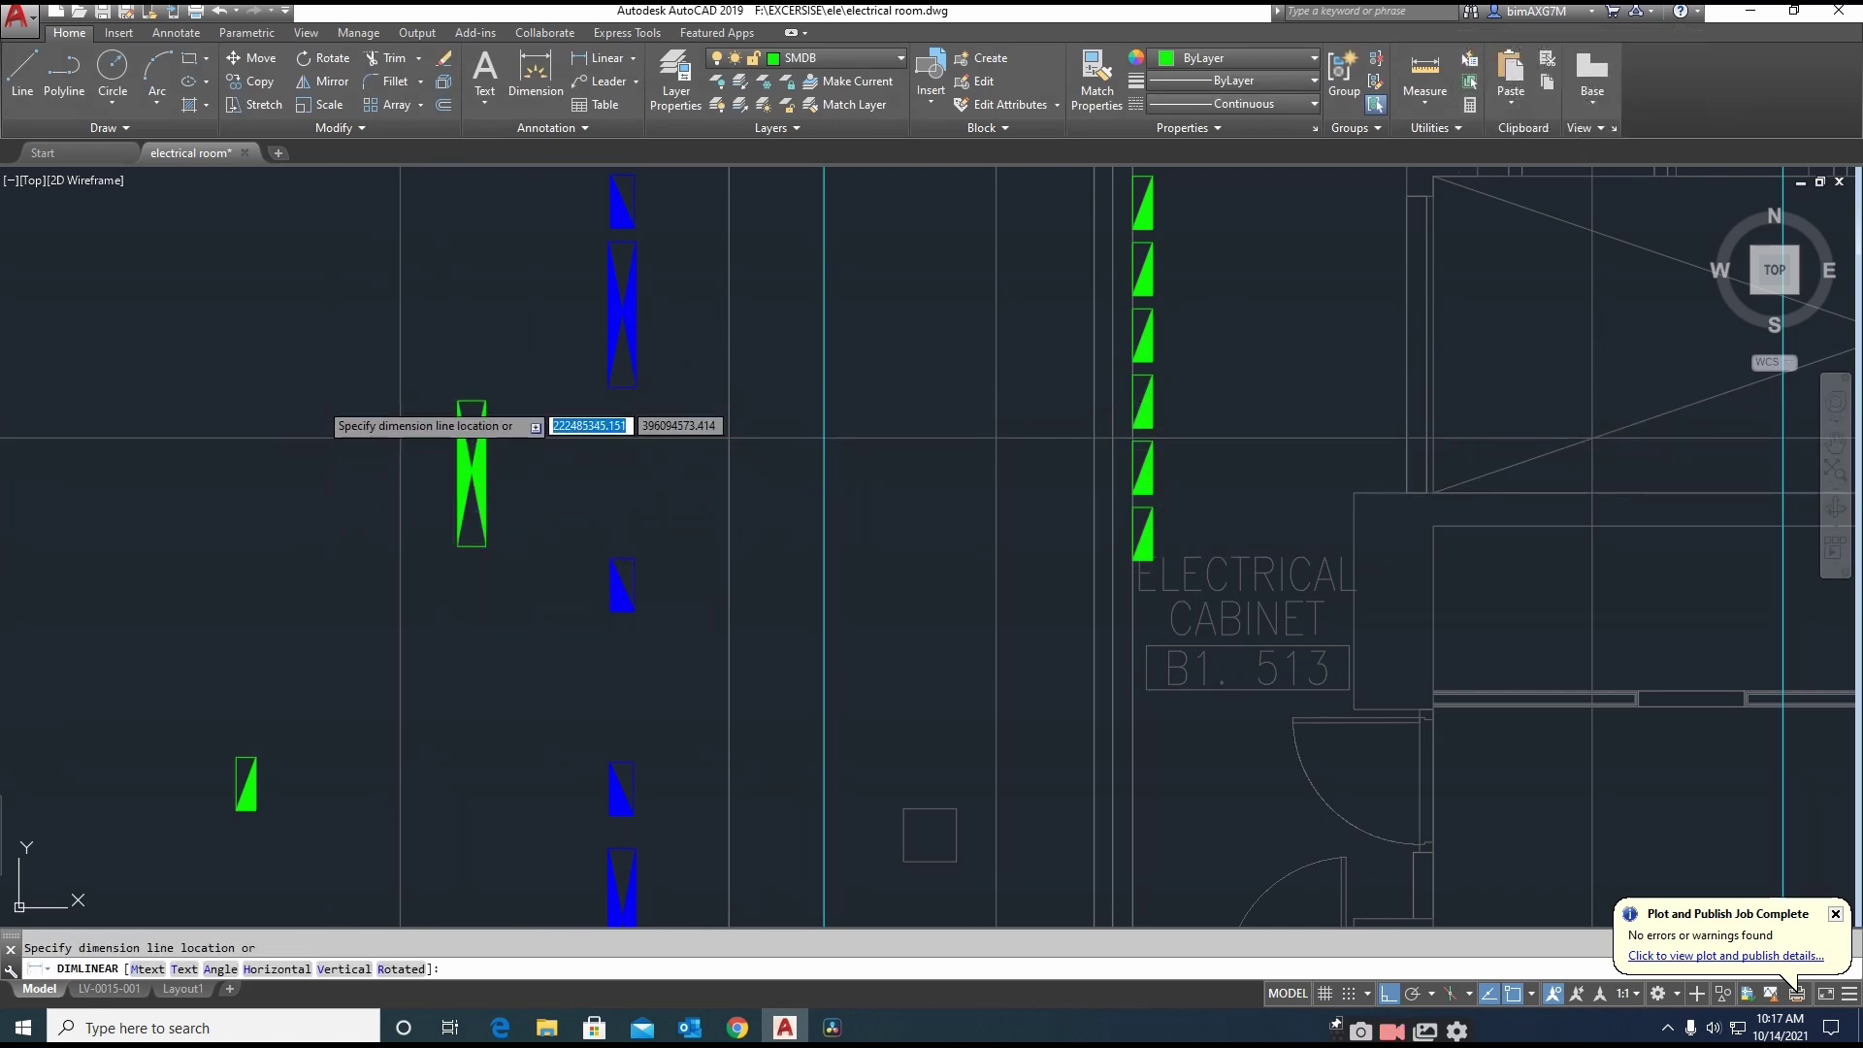
{"action": "left_click", "coordinate": [318, 466]}
{"action": "key", "text": "Return"}
{"action": "left_click", "coordinate": [458, 401]}
{"action": "left_click", "coordinate": [486, 401]}
{"action": "left_click", "coordinate": [498, 343]}
Erase the temporary height and width dimensions around the double-triangle panel
{"action": "type", "text": "E"}
{"action": "key", "text": "Return"}
{"action": "left_click", "coordinate": [498, 372]}
{"action": "left_click", "coordinate": [491, 337]}
{"action": "left_click", "coordinate": [296, 419]}
{"action": "left_click", "coordinate": [445, 467]}
{"action": "type", "text": "D"}
{"action": "key", "text": "Return"}
{"action": "key", "text": "Escape"}
{"action": "type", "text": "E"}
{"action": "key", "text": "Return"}
{"action": "left_click", "coordinate": [299, 520]}
{"action": "left_click", "coordinate": [331, 476]}
{"action": "left_click", "coordinate": [337, 471]}
{"action": "left_click", "coordinate": [287, 524]}
{"action": "key", "text": "Return"}
{"action": "key", "text": "Escape"}
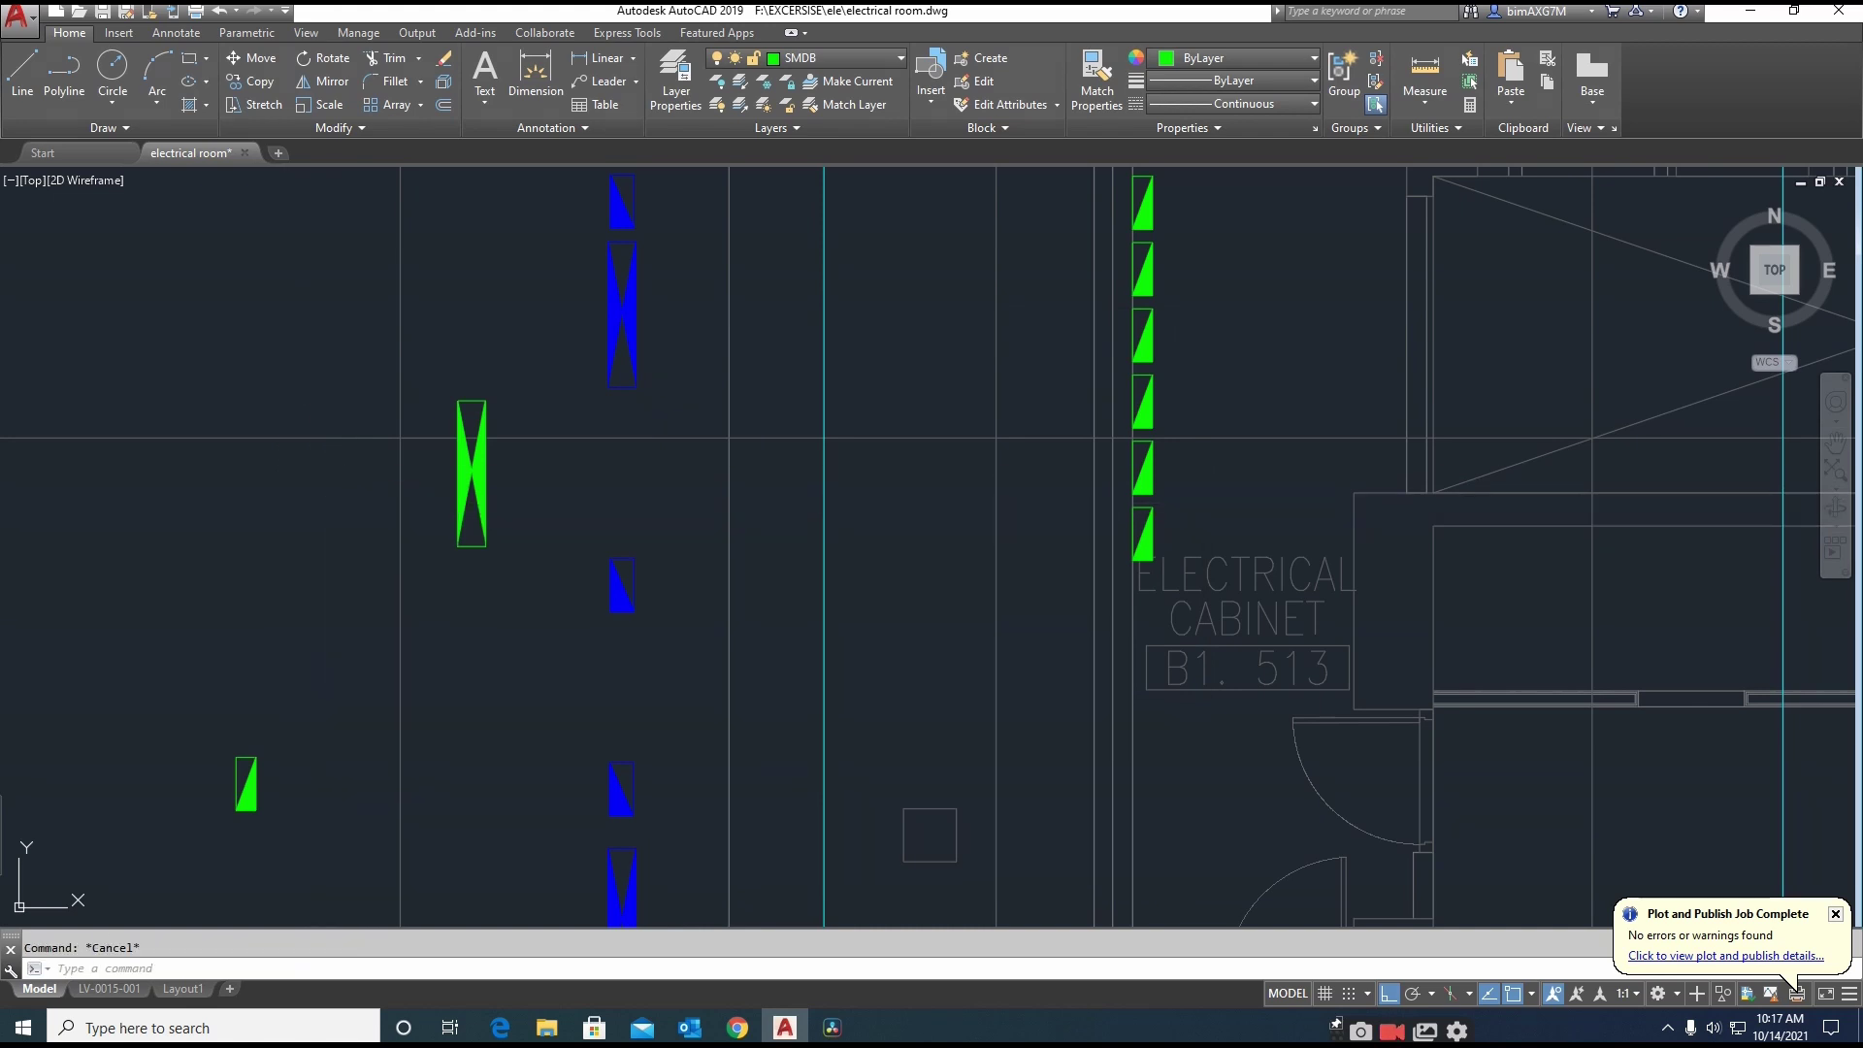
Define the double-triangle panel's outline and hatch as a block named SMDB, with its base point at the left edge's midpoint
{"action": "type", "text": "b"}
{"action": "key", "text": "Return"}
{"action": "left_click", "coordinate": [871, 442]}
{"action": "left_click", "coordinate": [447, 367]}
{"action": "left_click", "coordinate": [529, 615]}
{"action": "key", "text": "Return"}
{"action": "left_click", "coordinate": [690, 441]}
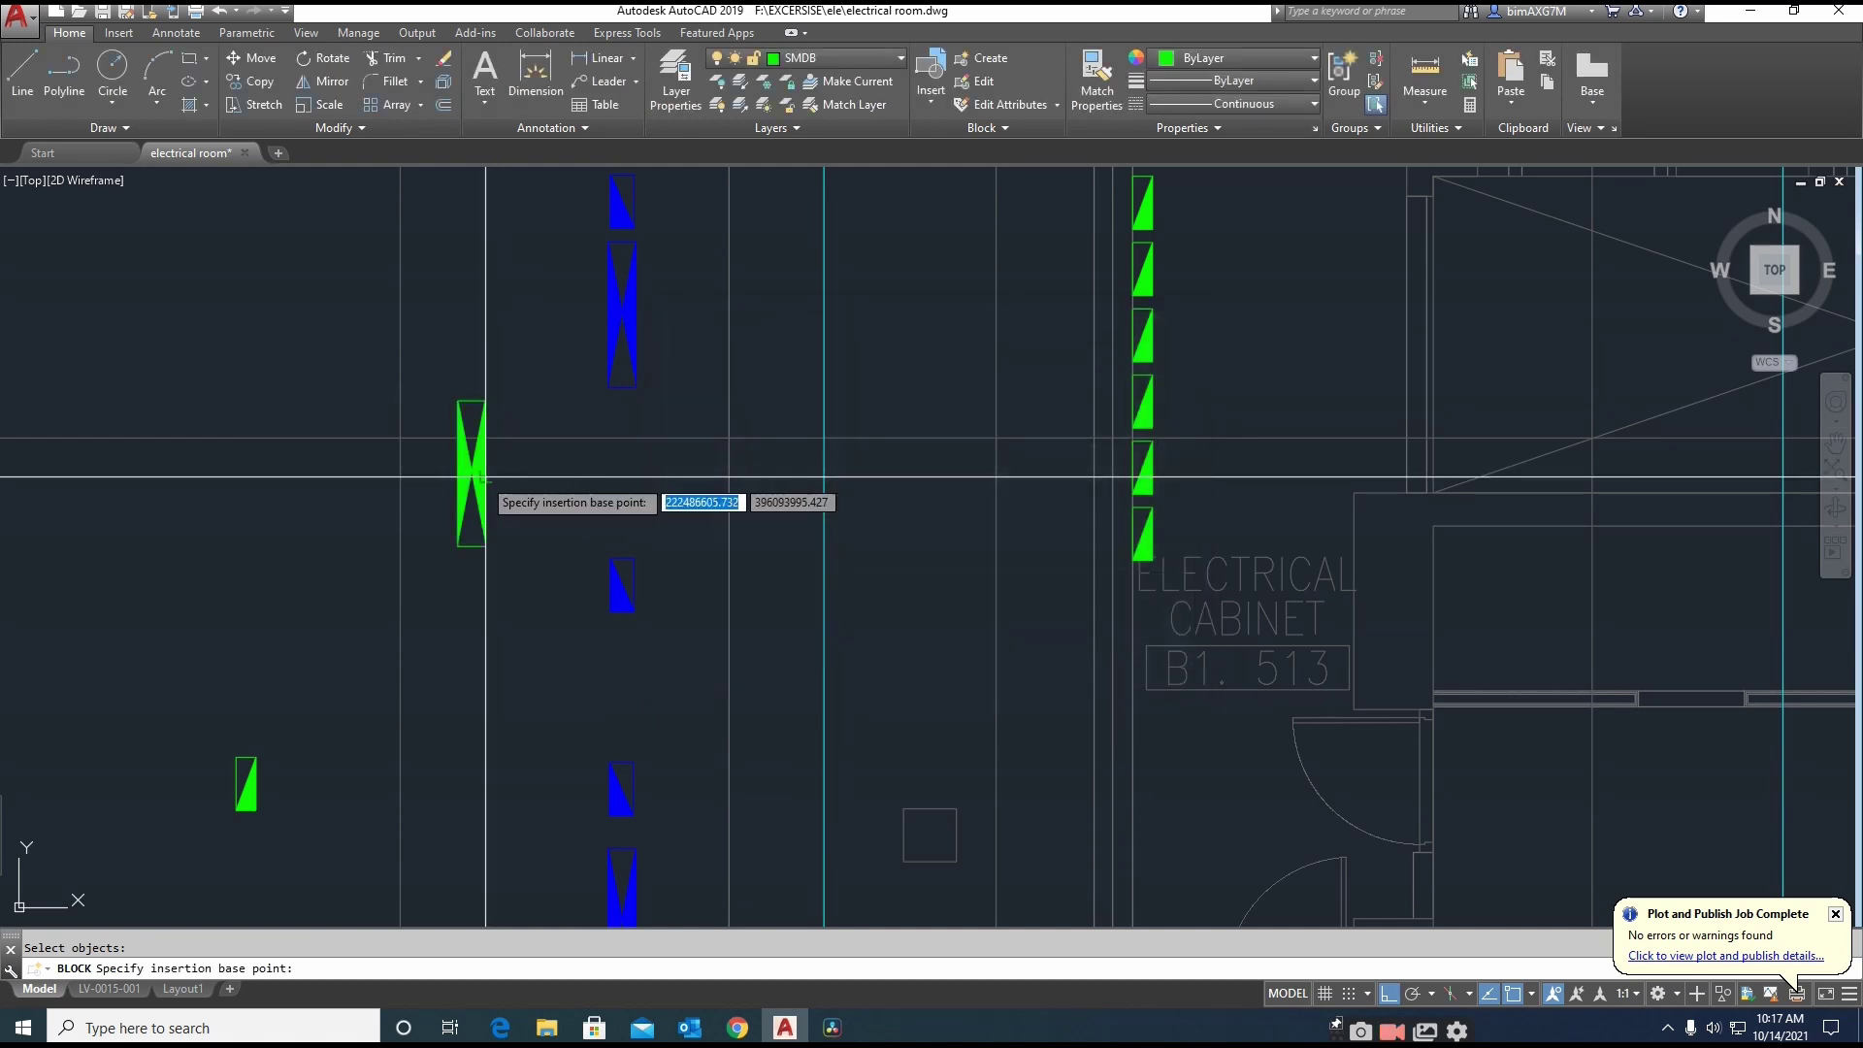
{"action": "left_click", "coordinate": [474, 473]}
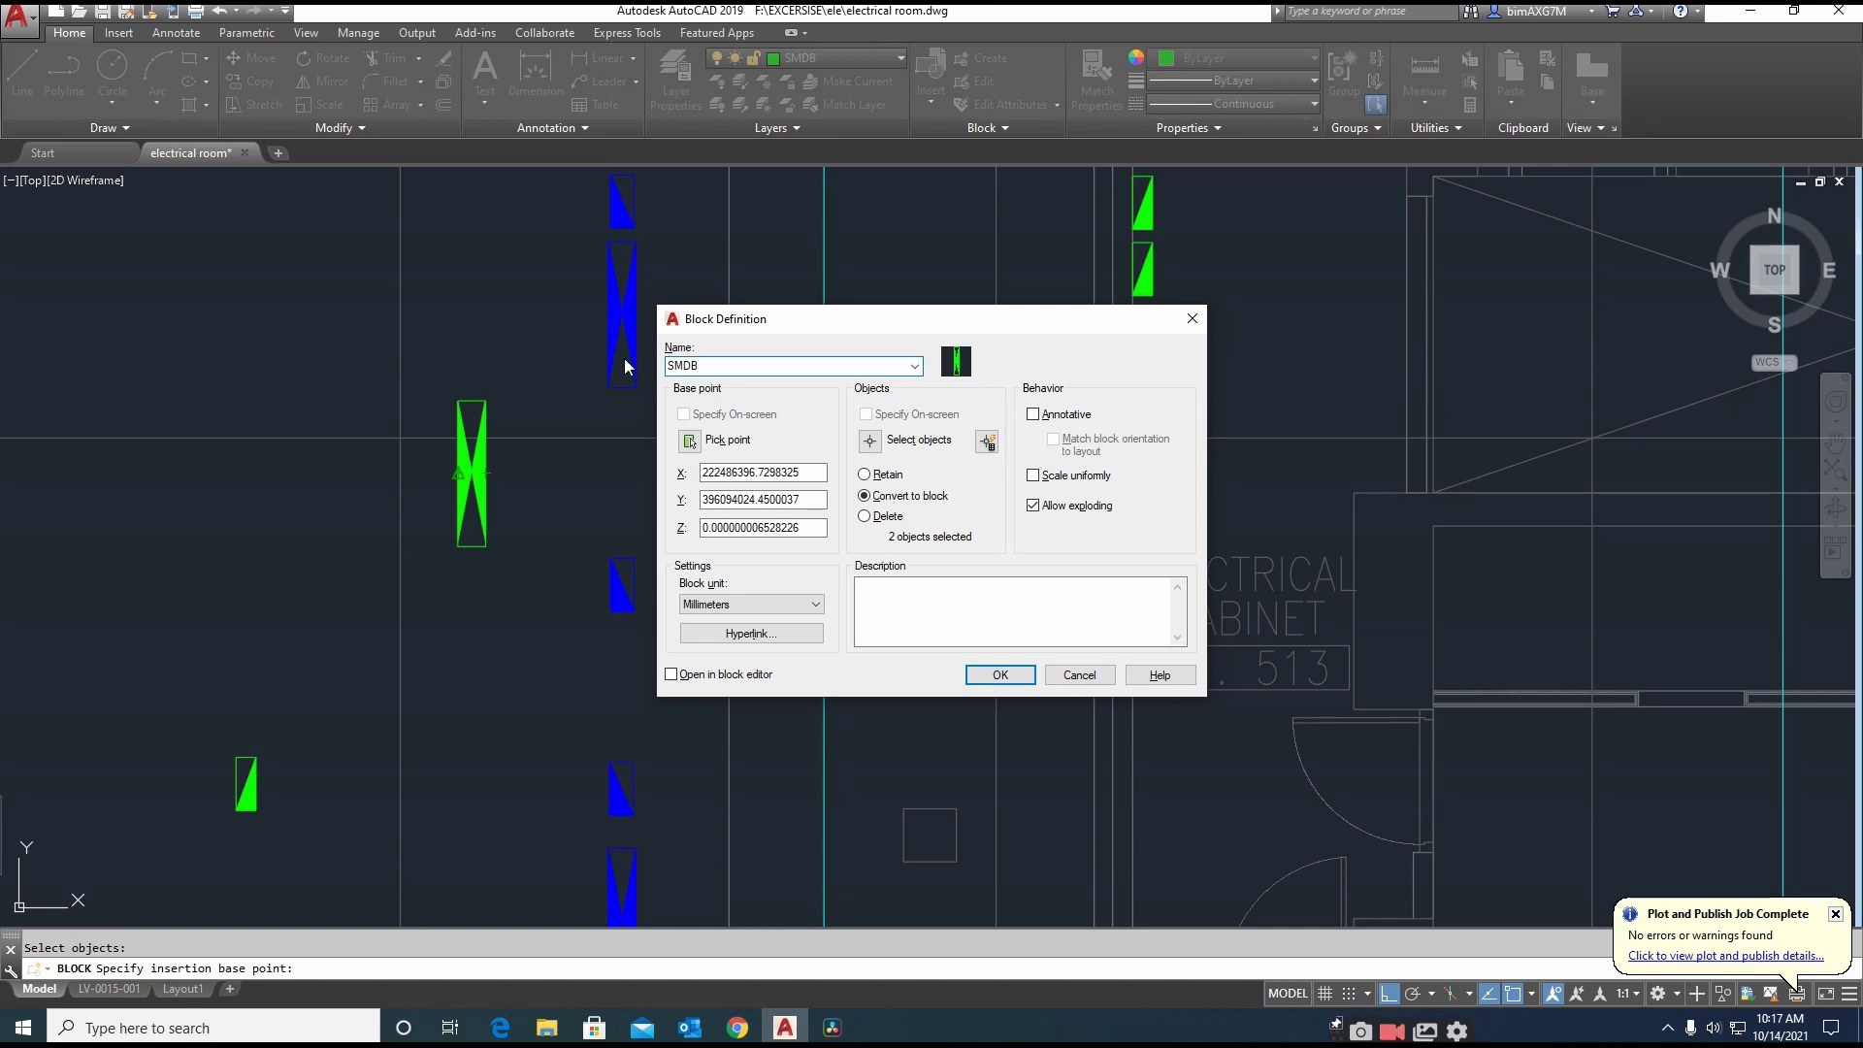
{"action": "left_click", "coordinate": [1012, 681]}
{"action": "key", "text": "Escape"}
Move the SMDB block by its lower-right corner into the electrical room, against the right wall
{"action": "type", "text": "m"}
{"action": "key", "text": "Return"}
{"action": "left_click", "coordinate": [499, 511]}
{"action": "left_click", "coordinate": [453, 561]}
{"action": "key", "text": "Return"}
{"action": "left_click", "coordinate": [490, 546]}
{"action": "middle_click_drag", "start_coordinate": [1396, 276], "coordinate": [974, 507]}
{"action": "left_click", "coordinate": [985, 558]}
{"action": "key", "text": "Escape"}
Move the SMDB block up along the right wall so its top edge meets the room's upper inner wall
{"action": "middle_click_drag", "start_coordinate": [918, 600], "coordinate": [831, 550]}
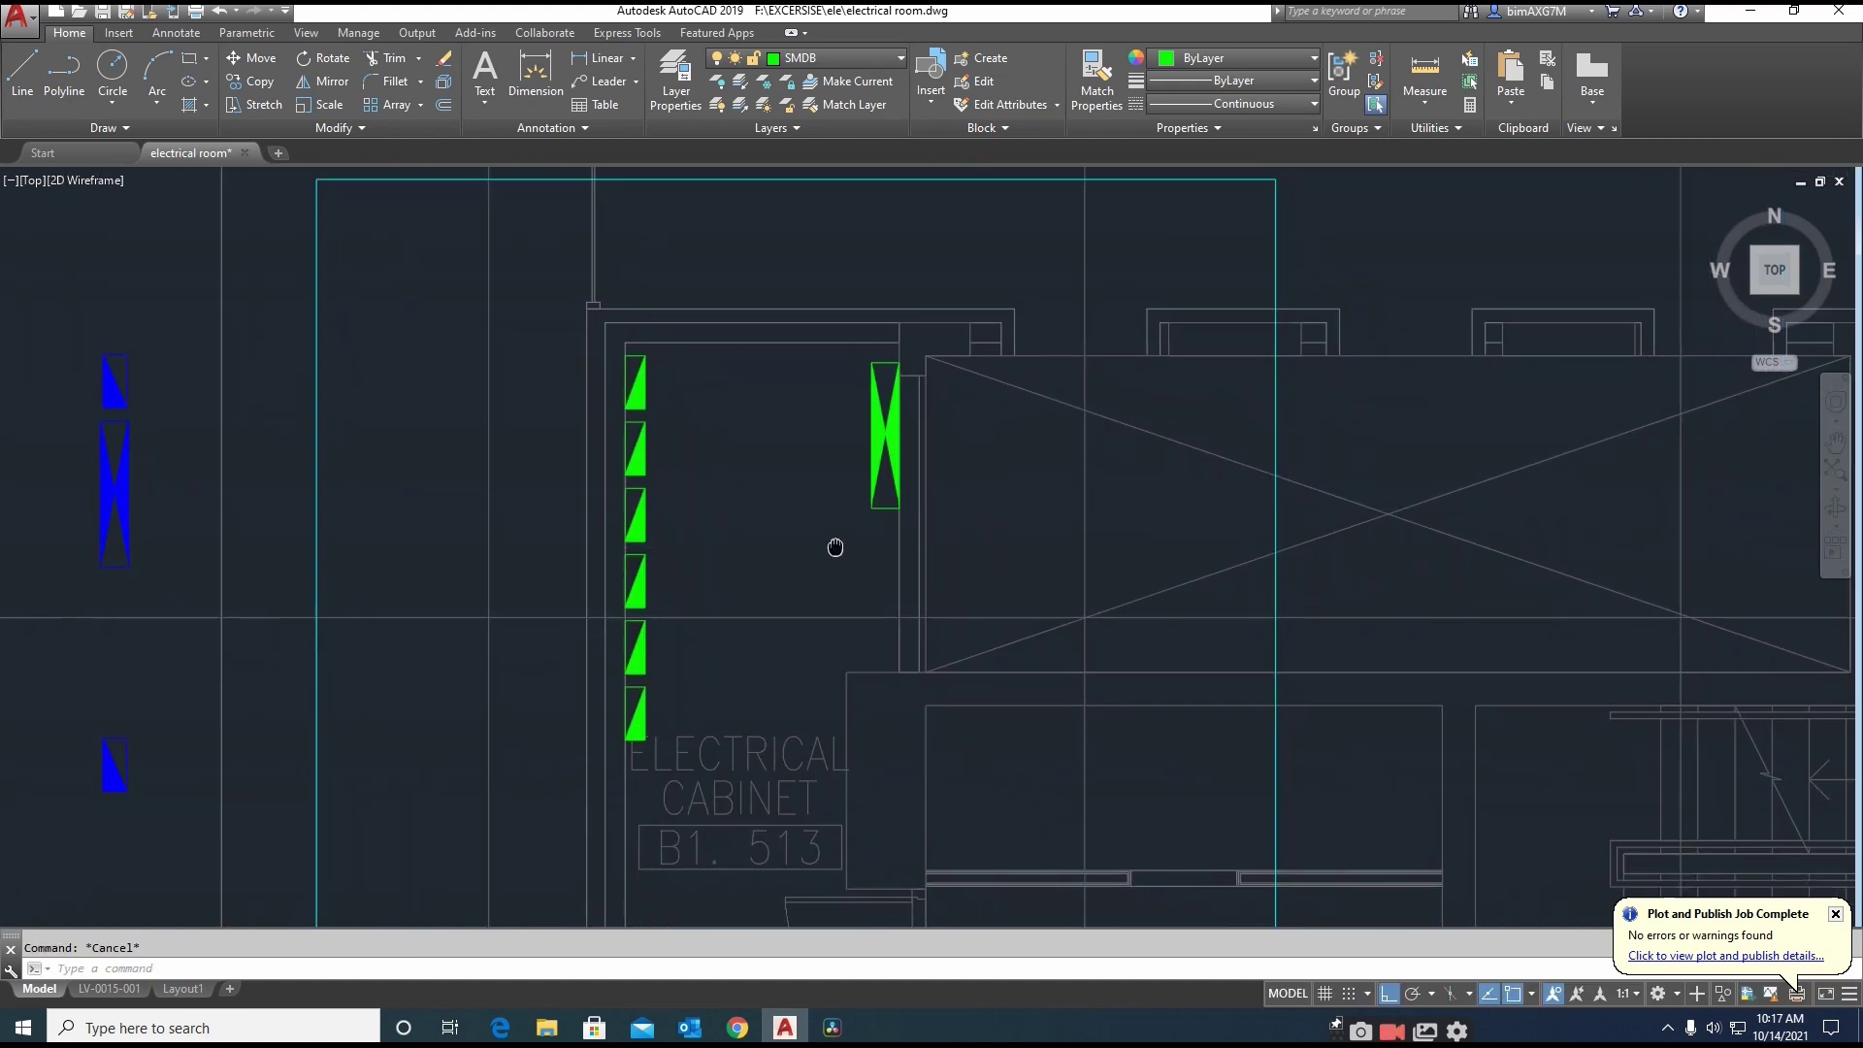
{"action": "type", "text": "m"}
{"action": "key", "text": "Return"}
{"action": "left_click", "coordinate": [887, 518]}
{"action": "left_click", "coordinate": [863, 446]}
{"action": "key", "text": "Return"}
{"action": "scroll", "coordinate": [873, 379], "scroll_direction": "up", "scroll_amount": 2}
{"action": "left_click", "coordinate": [869, 351]}
{"action": "left_click", "coordinate": [868, 322]}
{"action": "key", "text": "Escape"}
Move the SMDB block 200 straight down along the right wall, away from the upper wall
{"action": "left_click", "coordinate": [843, 511]}
{"action": "key", "text": "Return"}
{"action": "left_click", "coordinate": [797, 519]}
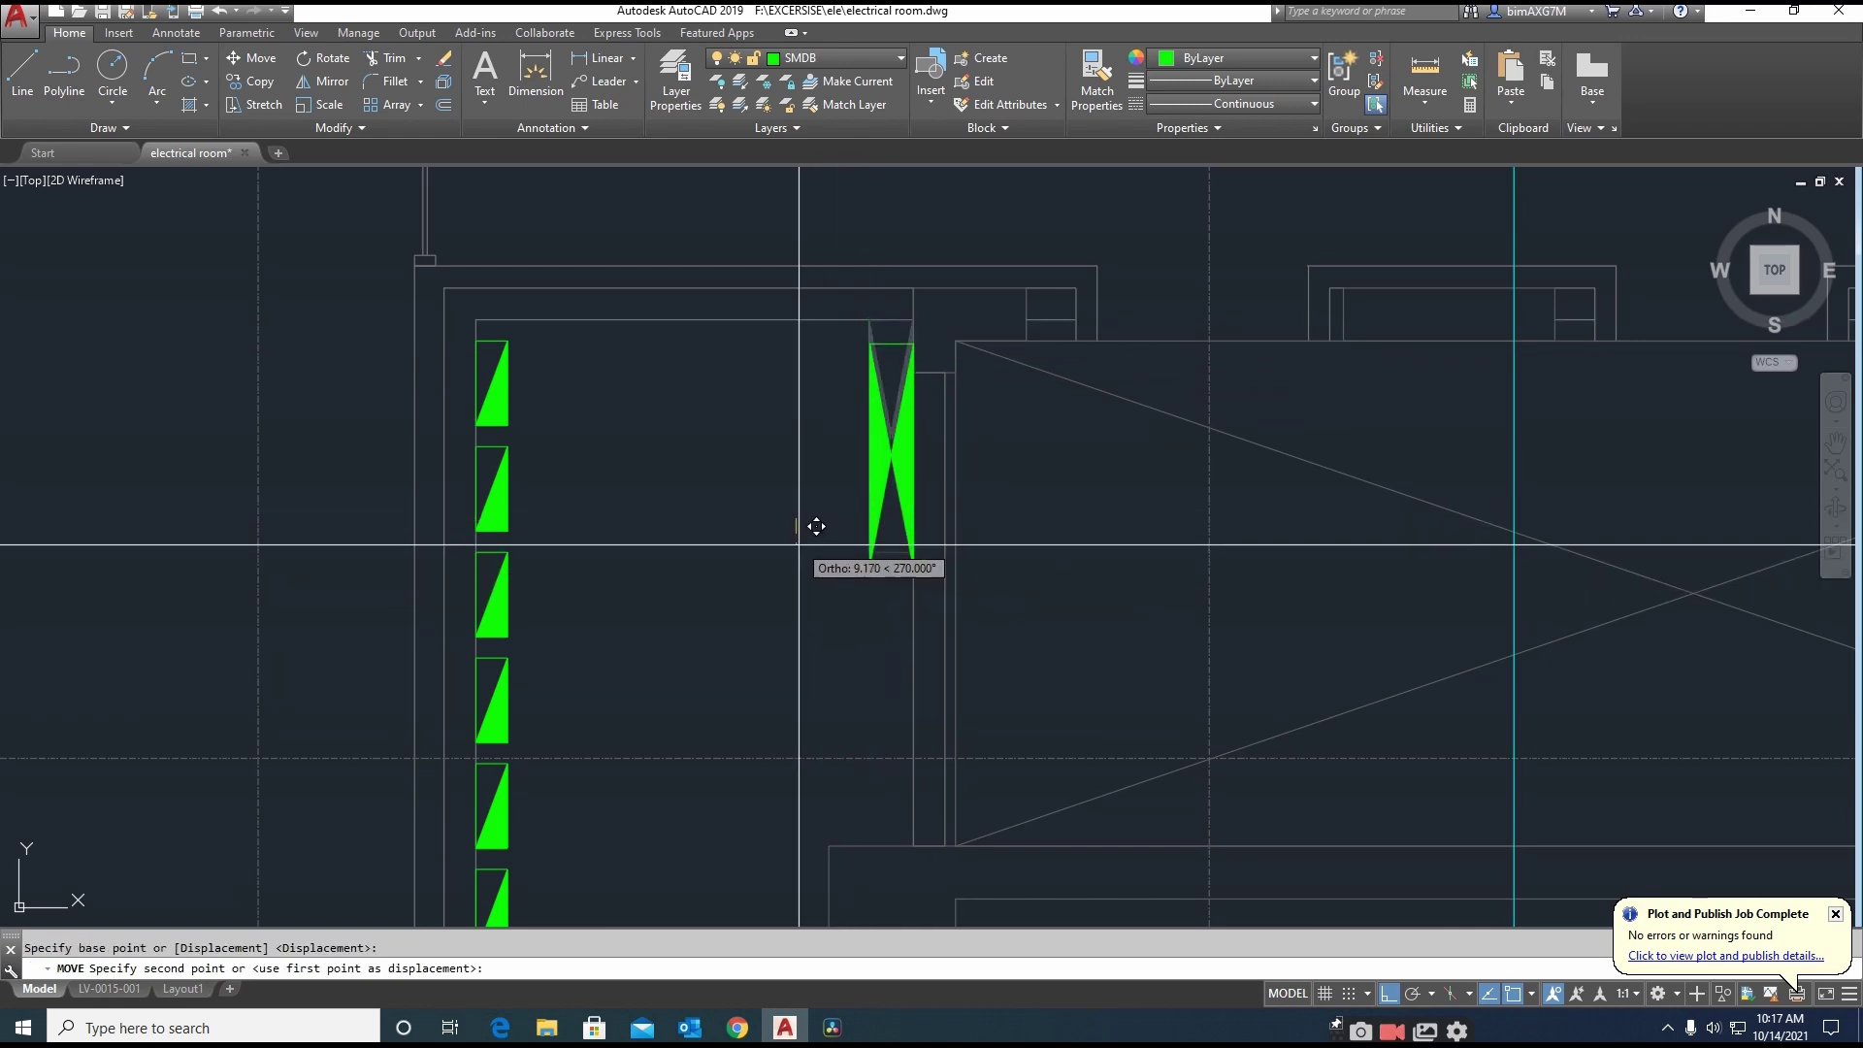
{"action": "type", "text": "200"}
{"action": "key", "text": "Return"}
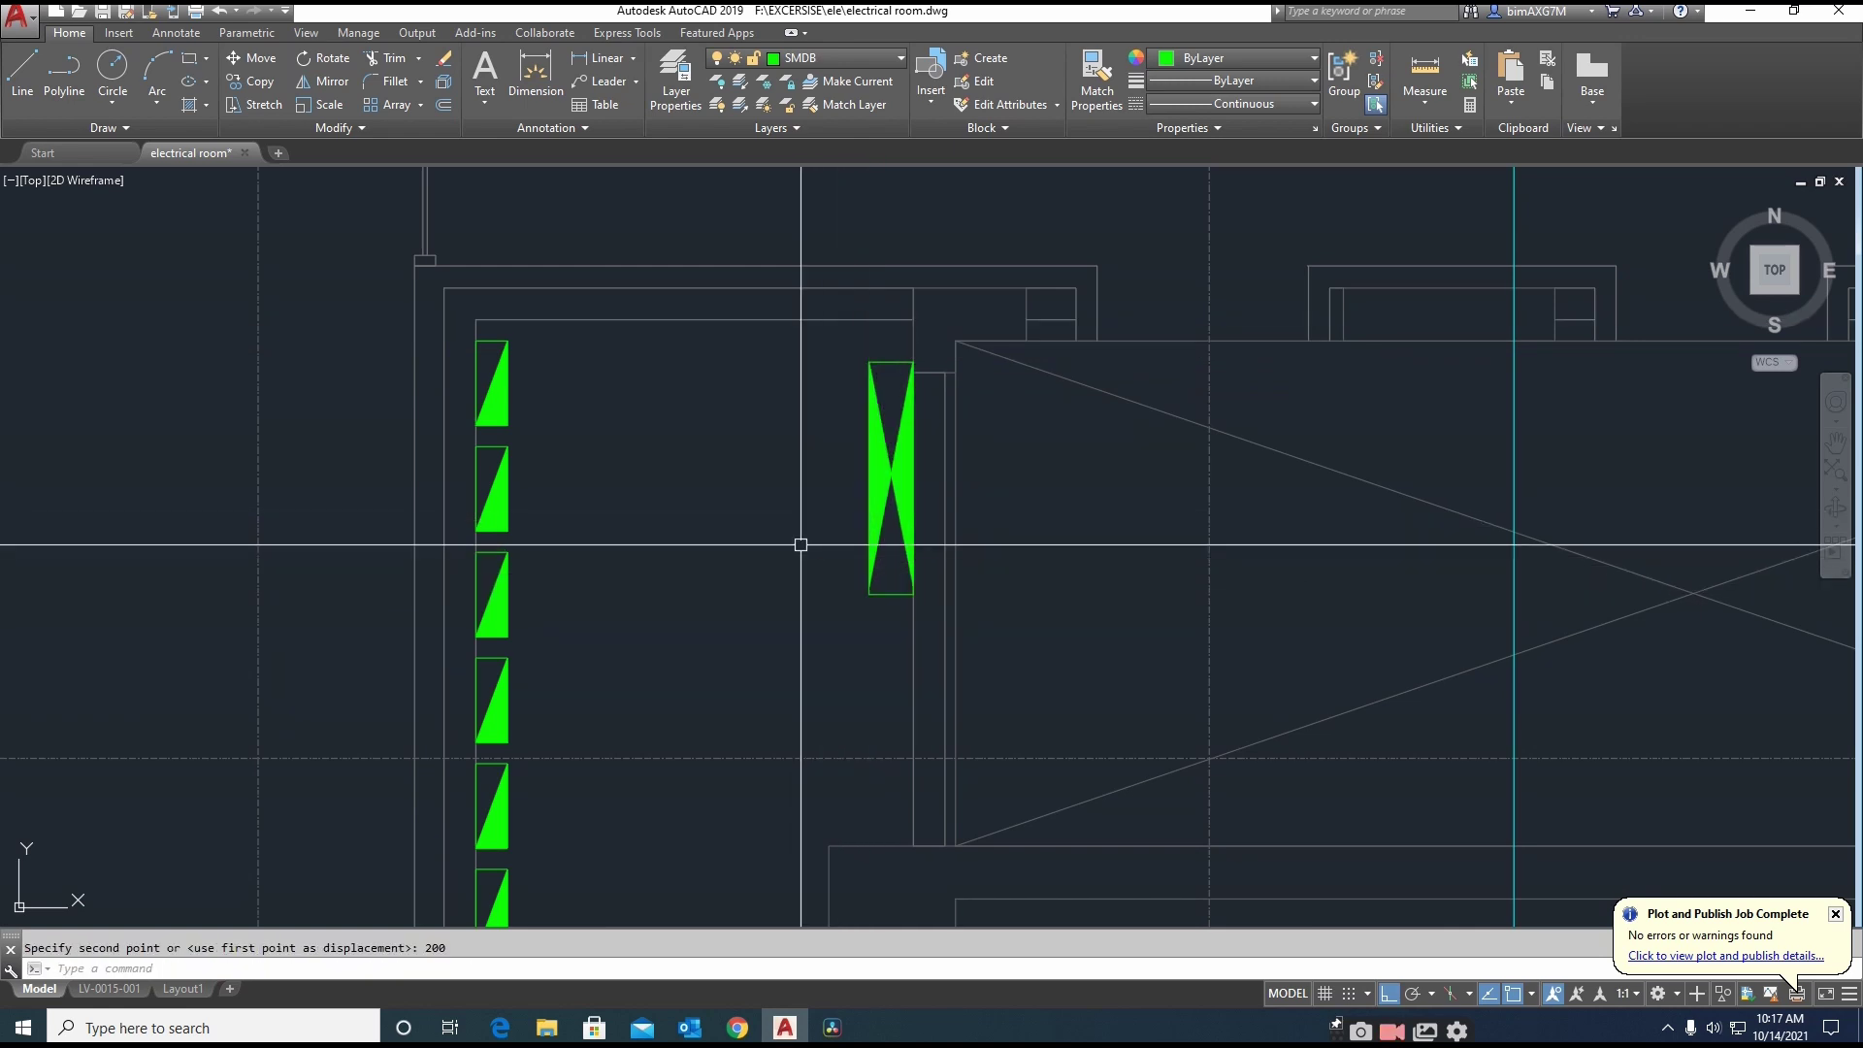
{"action": "scroll", "coordinate": [801, 544], "scroll_direction": "down", "scroll_amount": 2}
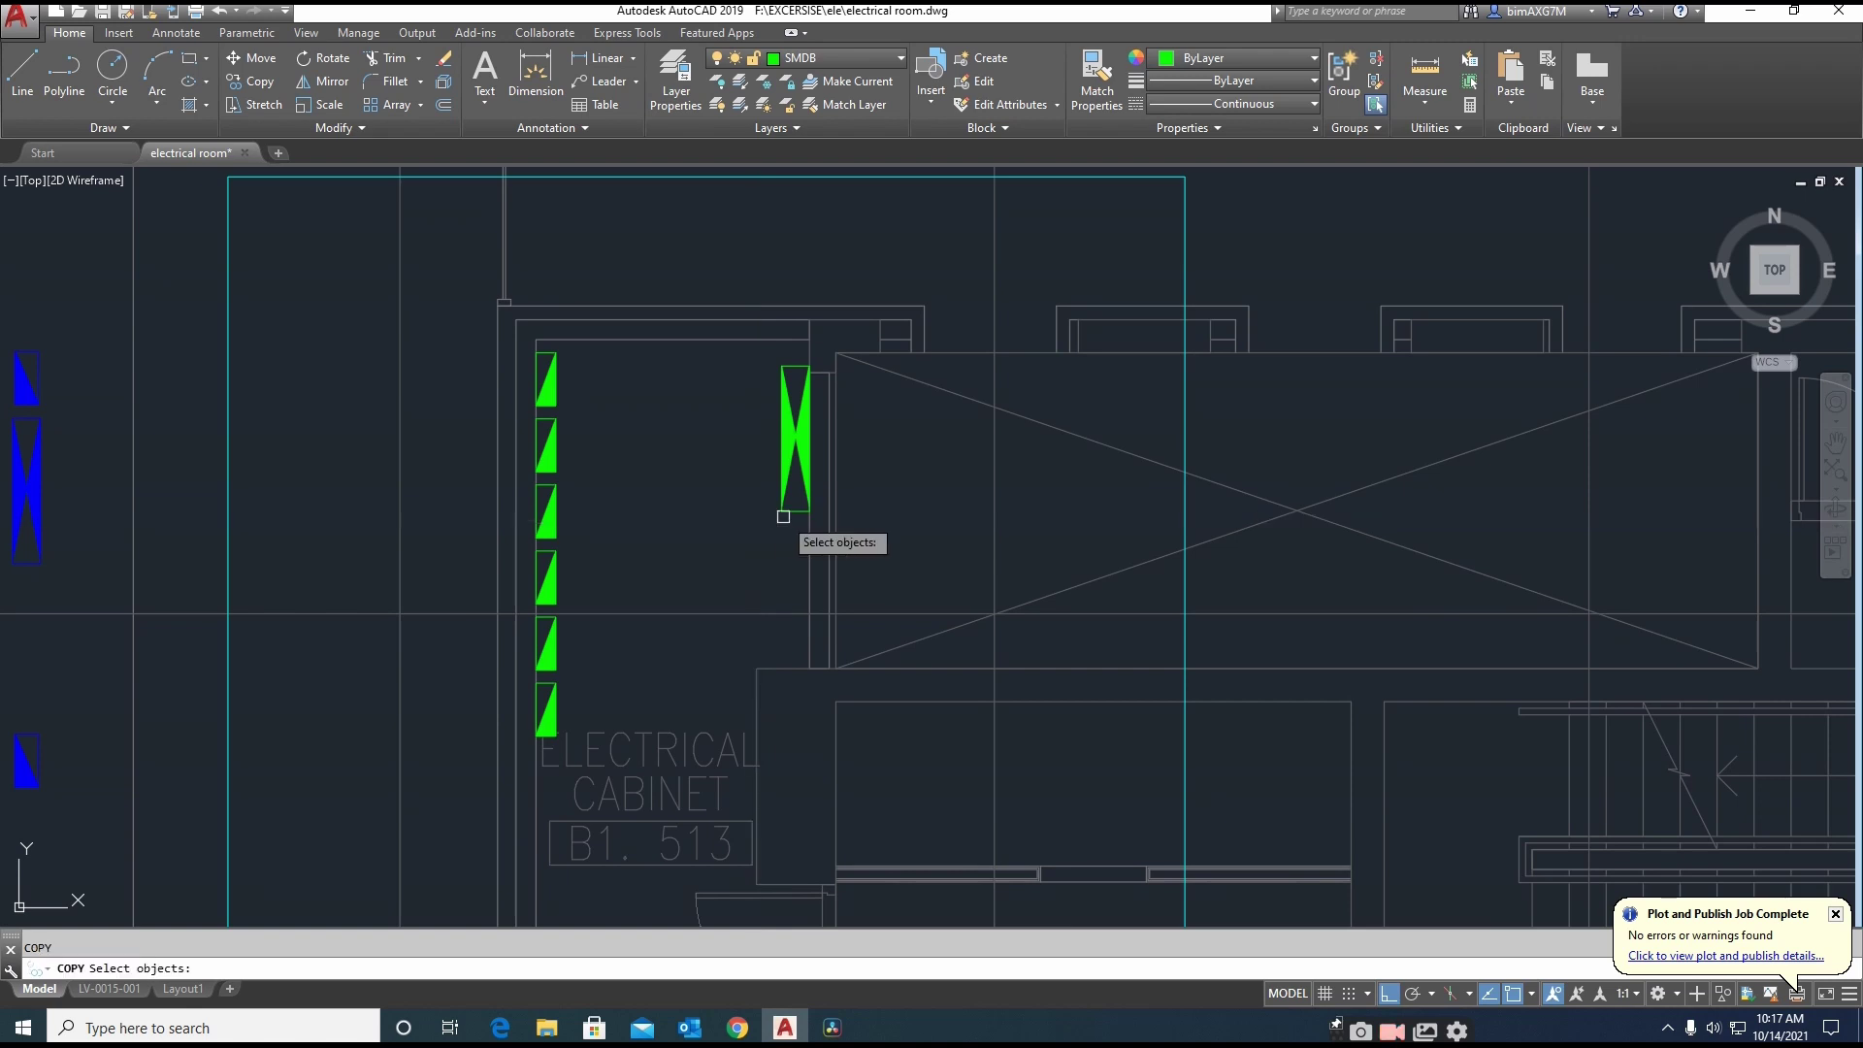
Copy the SMDB block by its upper-right corner onto the room's left wall, below the column of DB panels
{"action": "left_click", "coordinate": [786, 516]}
{"action": "key", "text": "space"}
{"action": "left_click", "coordinate": [810, 366]}
{"action": "scroll", "coordinate": [822, 529], "scroll_direction": "down", "scroll_amount": 5}
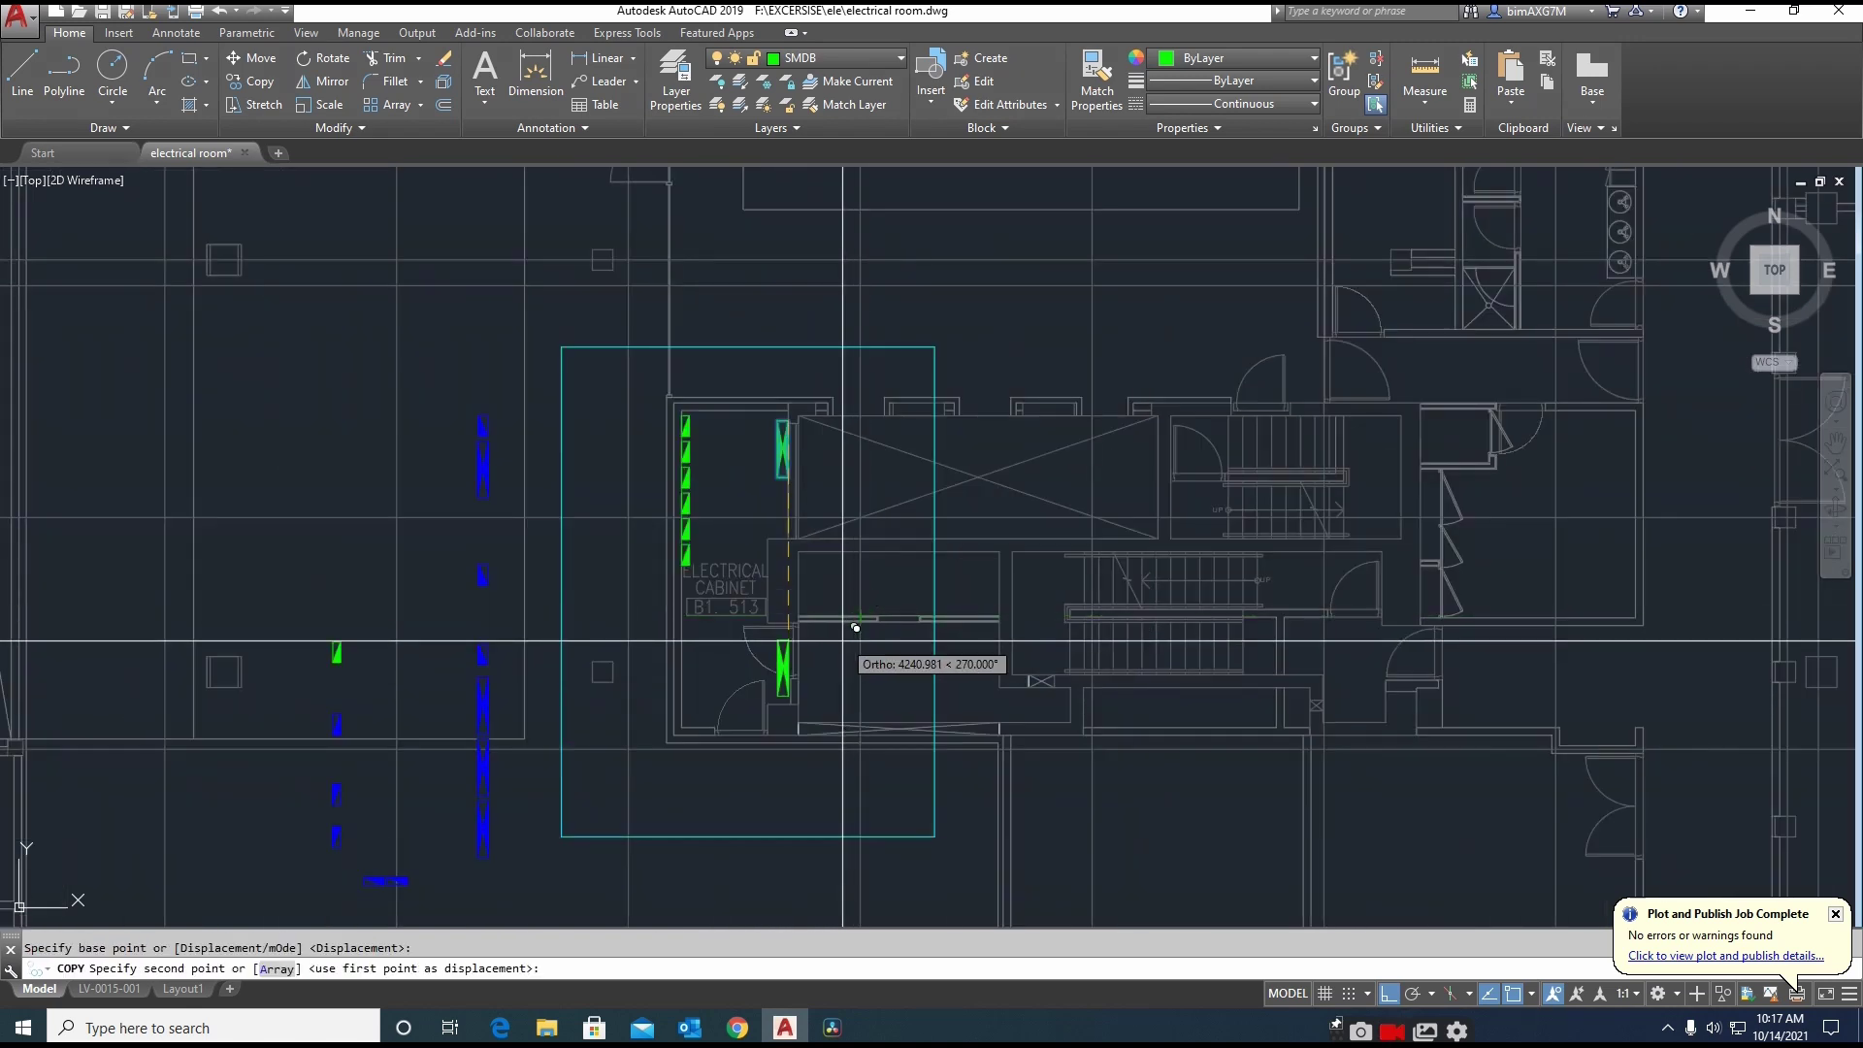
{"action": "scroll", "coordinate": [840, 626], "scroll_direction": "up", "scroll_amount": 3}
{"action": "middle_click_drag", "start_coordinate": [621, 700], "coordinate": [686, 635]}
{"action": "left_click", "coordinate": [647, 584]}
{"action": "key", "text": "Escape"}
Move the copied SMDB block by its lower-left corner so its left edge sits on the left wall's inner face
{"action": "scroll", "coordinate": [657, 637], "scroll_direction": "up", "scroll_amount": 2}
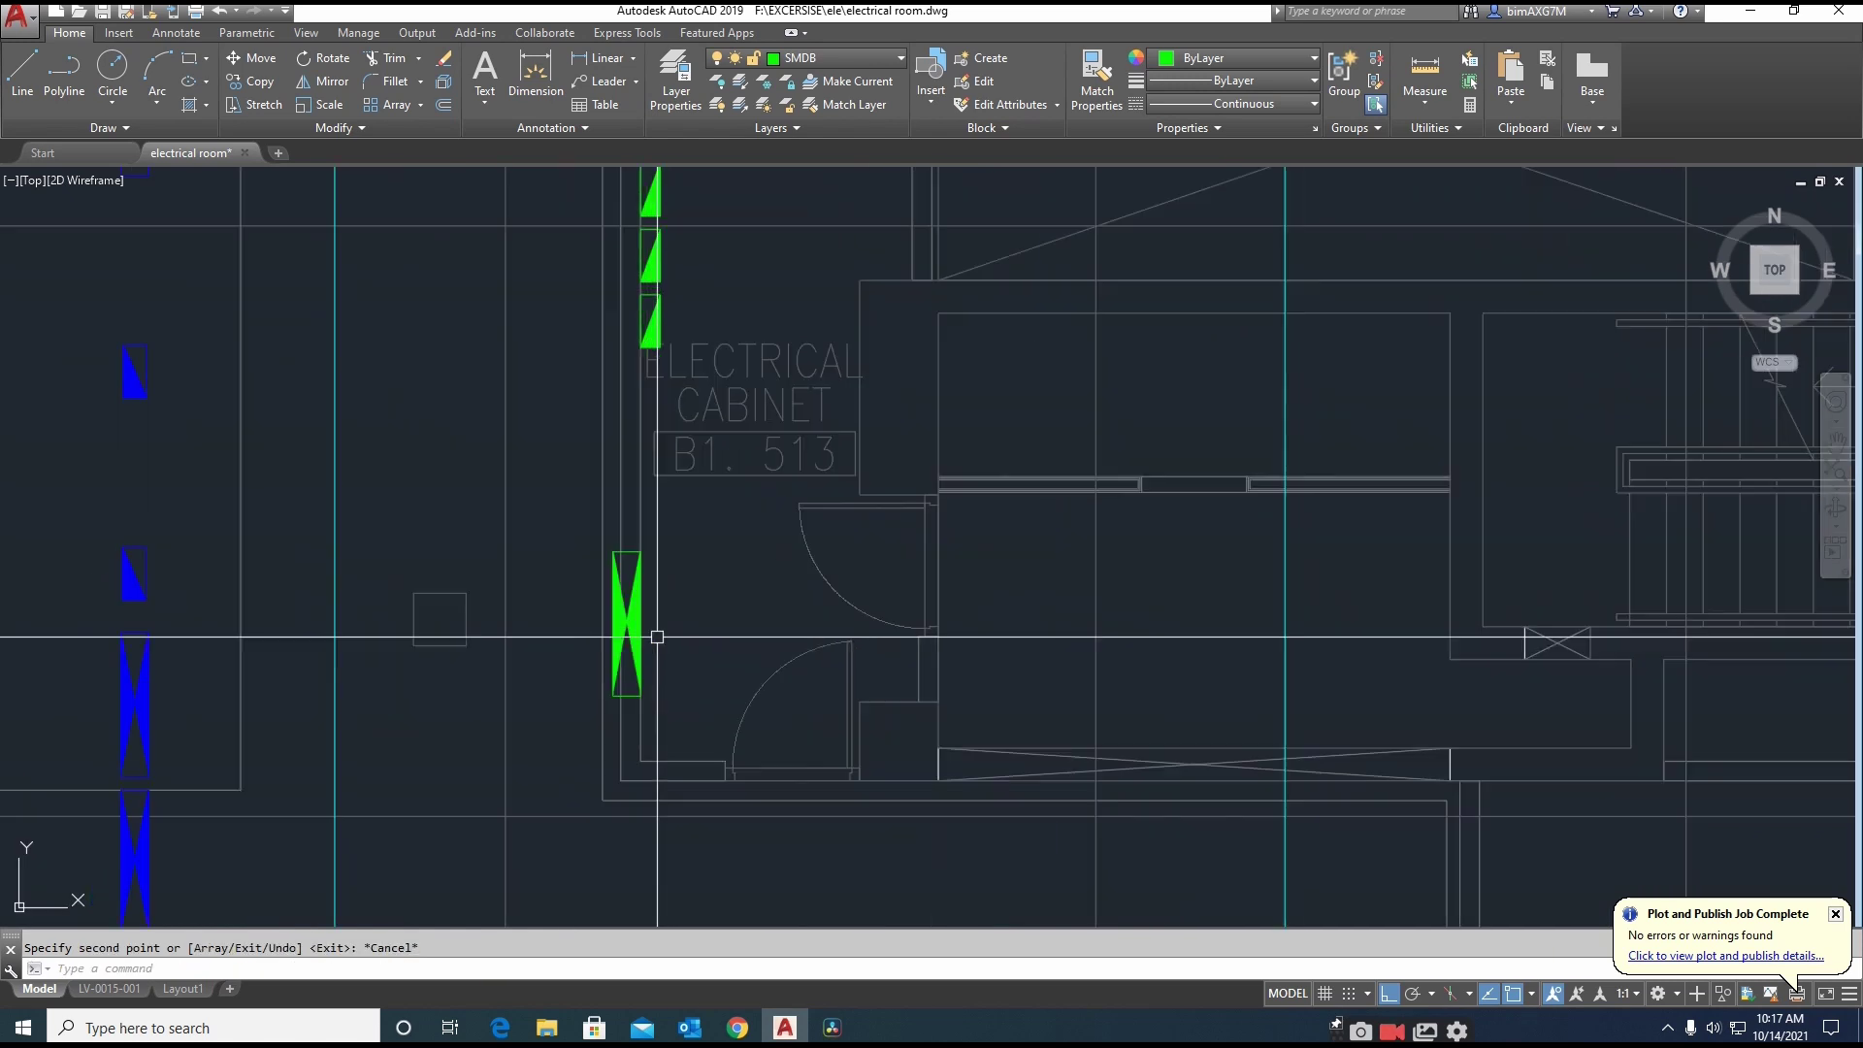
{"action": "type", "text": "m"}
{"action": "key", "text": "space"}
{"action": "left_click", "coordinate": [554, 547]}
{"action": "left_click", "coordinate": [688, 711]}
{"action": "key", "text": "space"}
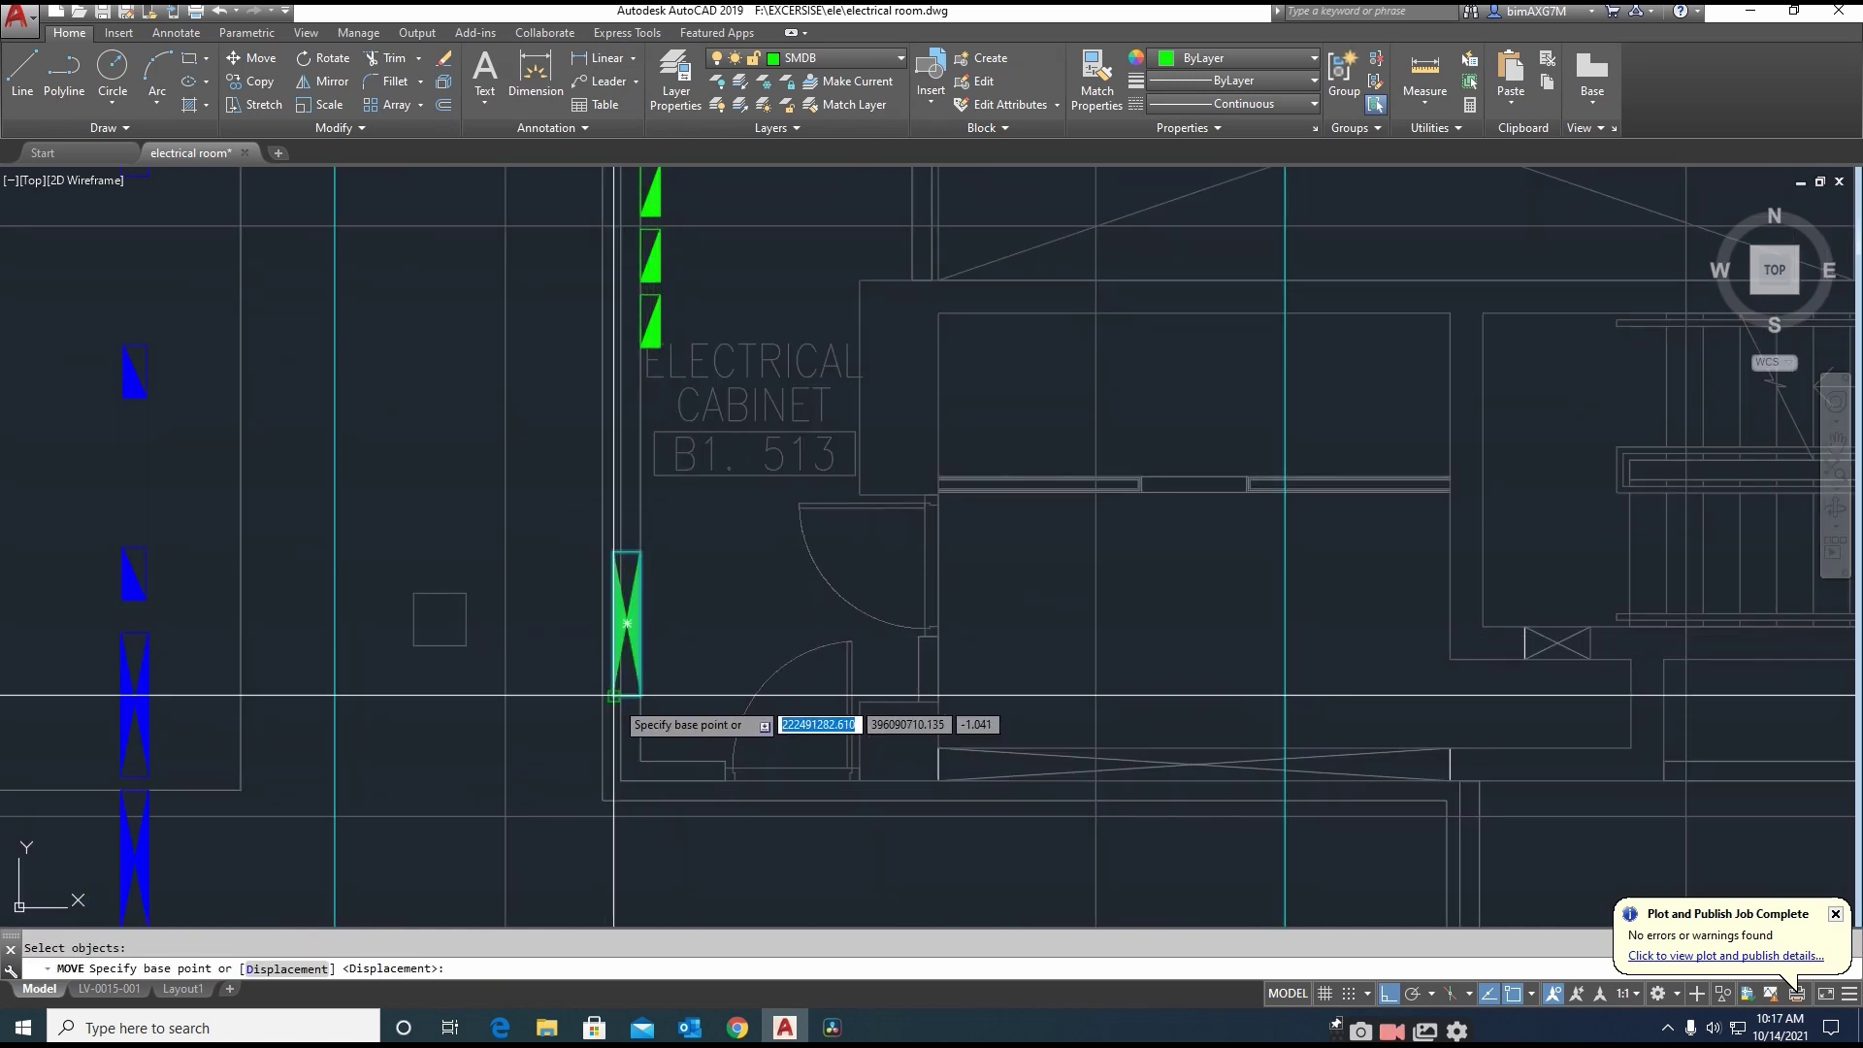
{"action": "left_click", "coordinate": [614, 698]}
{"action": "left_click", "coordinate": [641, 587]}
{"action": "type", "text": "m"}
{"action": "key", "text": "space"}
{"action": "left_click", "coordinate": [700, 531]}
{"action": "left_click", "coordinate": [663, 610]}
{"action": "key", "text": "Escape"}
Move the ELECTRICAL CABINET B1. 513 room label out of the room, to the left of its left wall
{"action": "middle_click_drag", "start_coordinate": [750, 521], "coordinate": [728, 663]}
{"action": "type", "text": "m"}
{"action": "left_click", "coordinate": [756, 532]}
{"action": "left_click", "coordinate": [724, 537]}
{"action": "key", "text": "space"}
{"action": "left_click", "coordinate": [730, 545]}
{"action": "middle_click_drag", "start_coordinate": [730, 538], "coordinate": [731, 645]}
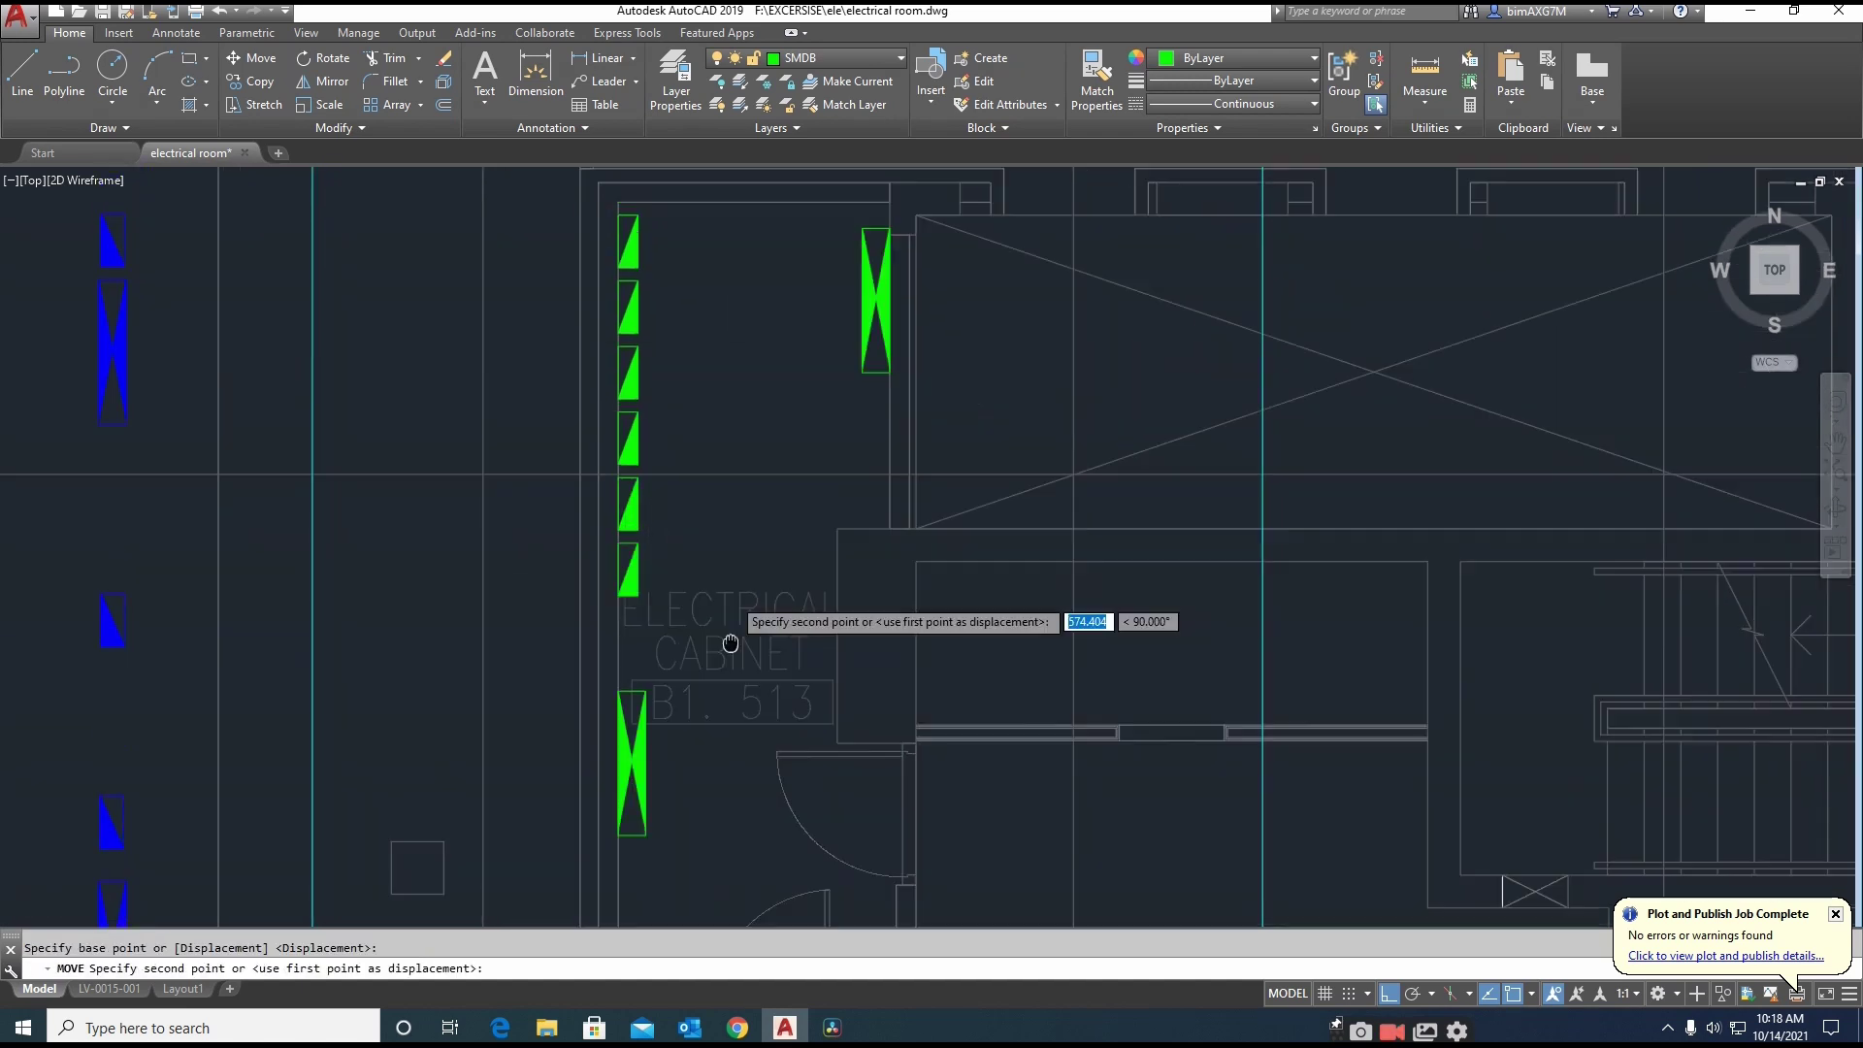
{"action": "scroll", "coordinate": [776, 505], "scroll_direction": "down", "scroll_amount": 2}
{"action": "scroll", "coordinate": [766, 436], "scroll_direction": "up", "scroll_amount": 2}
{"action": "key", "text": "F8"}
{"action": "left_click", "coordinate": [458, 425]}
Move the copied SMDB block up along the left wall, leaving a small gap below the lowest DB panel
{"action": "middle_click_drag", "start_coordinate": [726, 523], "coordinate": [679, 424]}
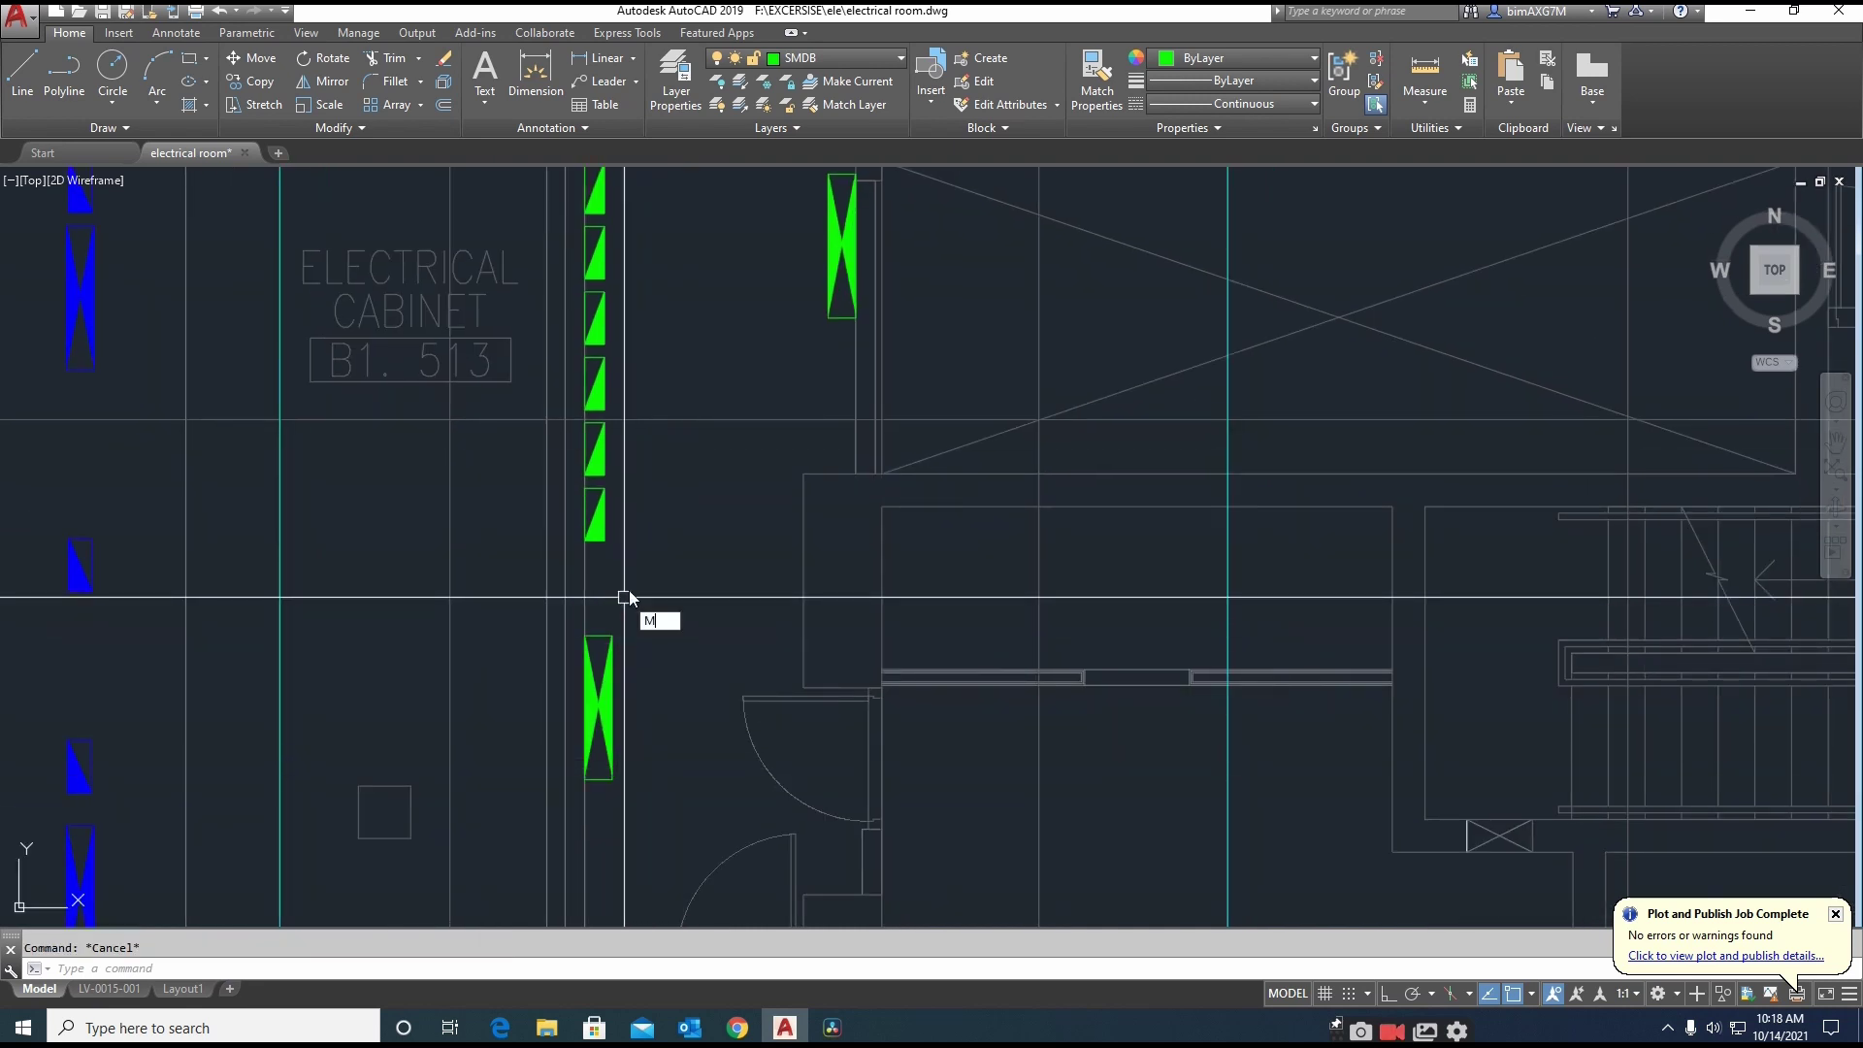
{"action": "left_click", "coordinate": [598, 637]}
{"action": "left_click", "coordinate": [598, 541]}
{"action": "key", "text": "space"}
{"action": "left_click", "coordinate": [610, 631]}
{"action": "key", "text": "space"}
{"action": "left_click", "coordinate": [679, 563]}
{"action": "key", "text": "F8"}
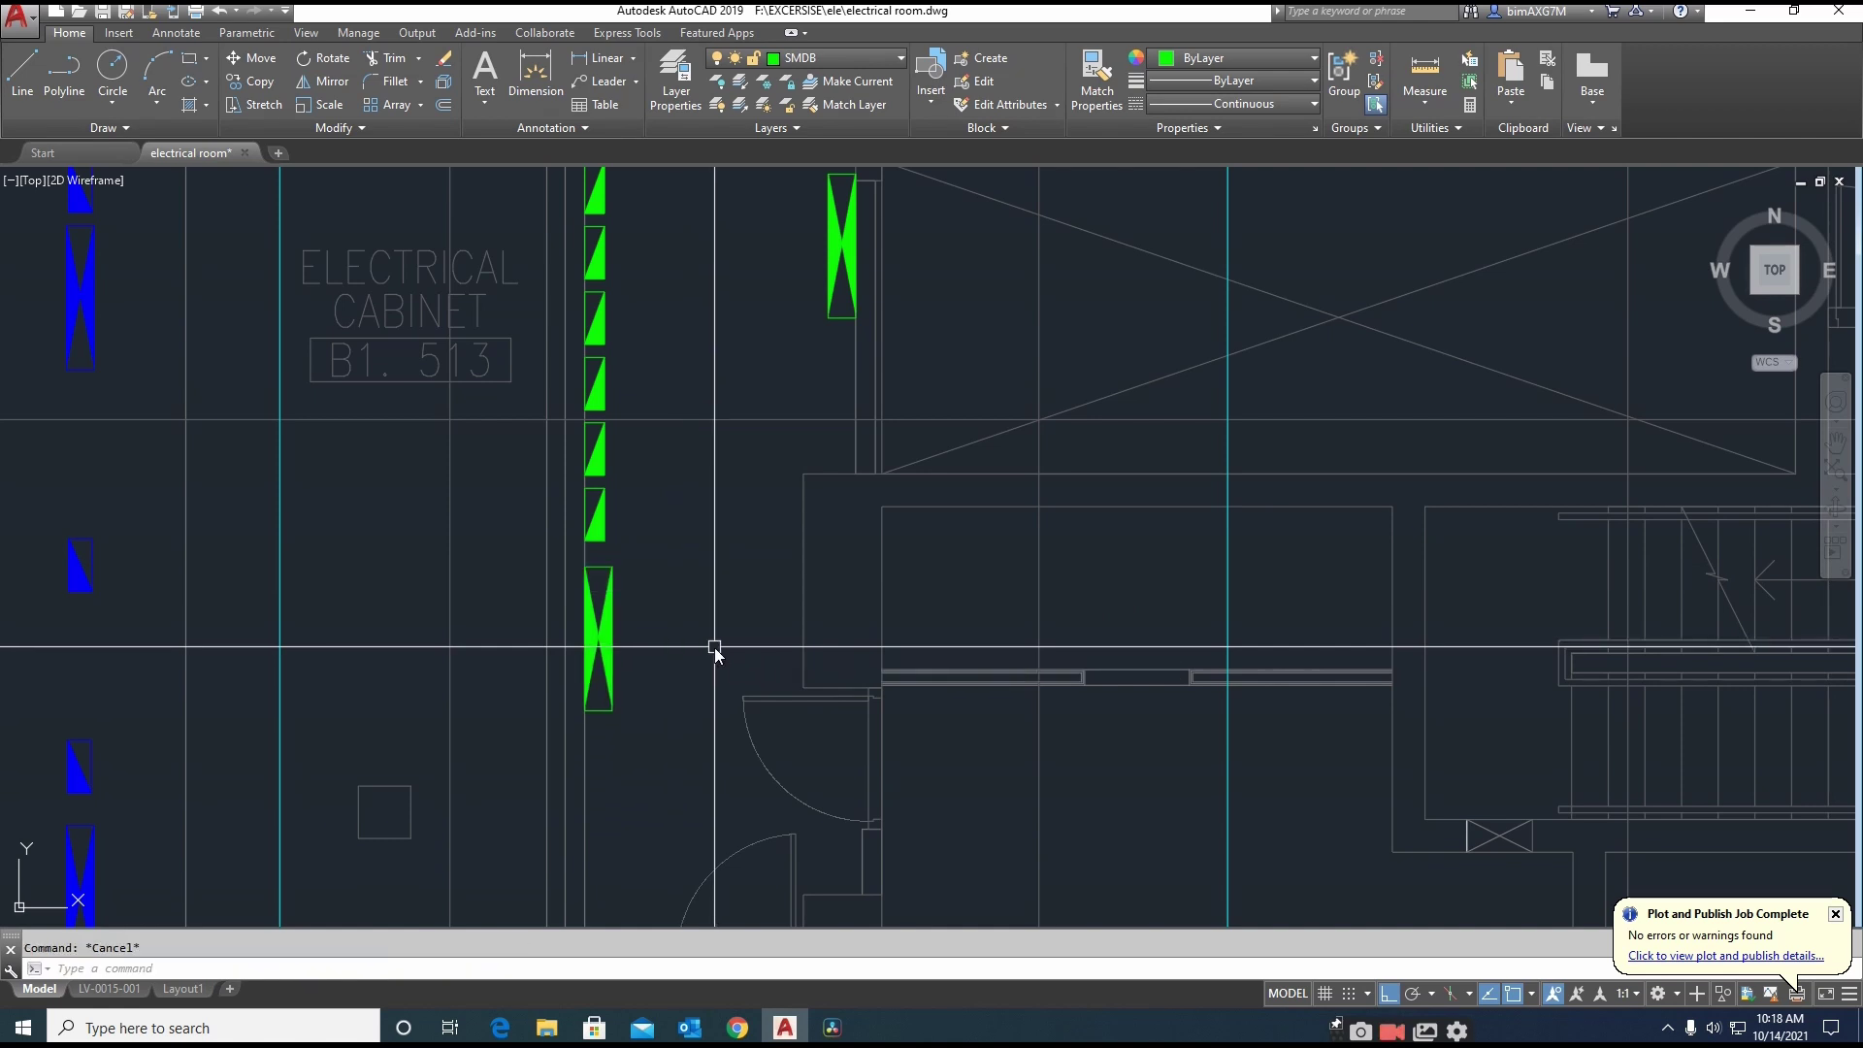
Copy the left wall's SMDB block straight down so the copy's top edge meets the original's bottom edge
{"action": "left_click", "coordinate": [613, 651]}
{"action": "key", "text": "space"}
{"action": "left_click", "coordinate": [598, 638]}
{"action": "left_click", "coordinate": [585, 710]}
{"action": "key", "text": "Escape"}
{"action": "middle_click_drag", "start_coordinate": [633, 790], "coordinate": [643, 685]}
{"action": "type", "text": "m"}
{"action": "left_click", "coordinate": [657, 665]}
{"action": "left_click", "coordinate": [607, 731]}
{"action": "key", "text": "space"}
{"action": "left_click", "coordinate": [594, 604]}
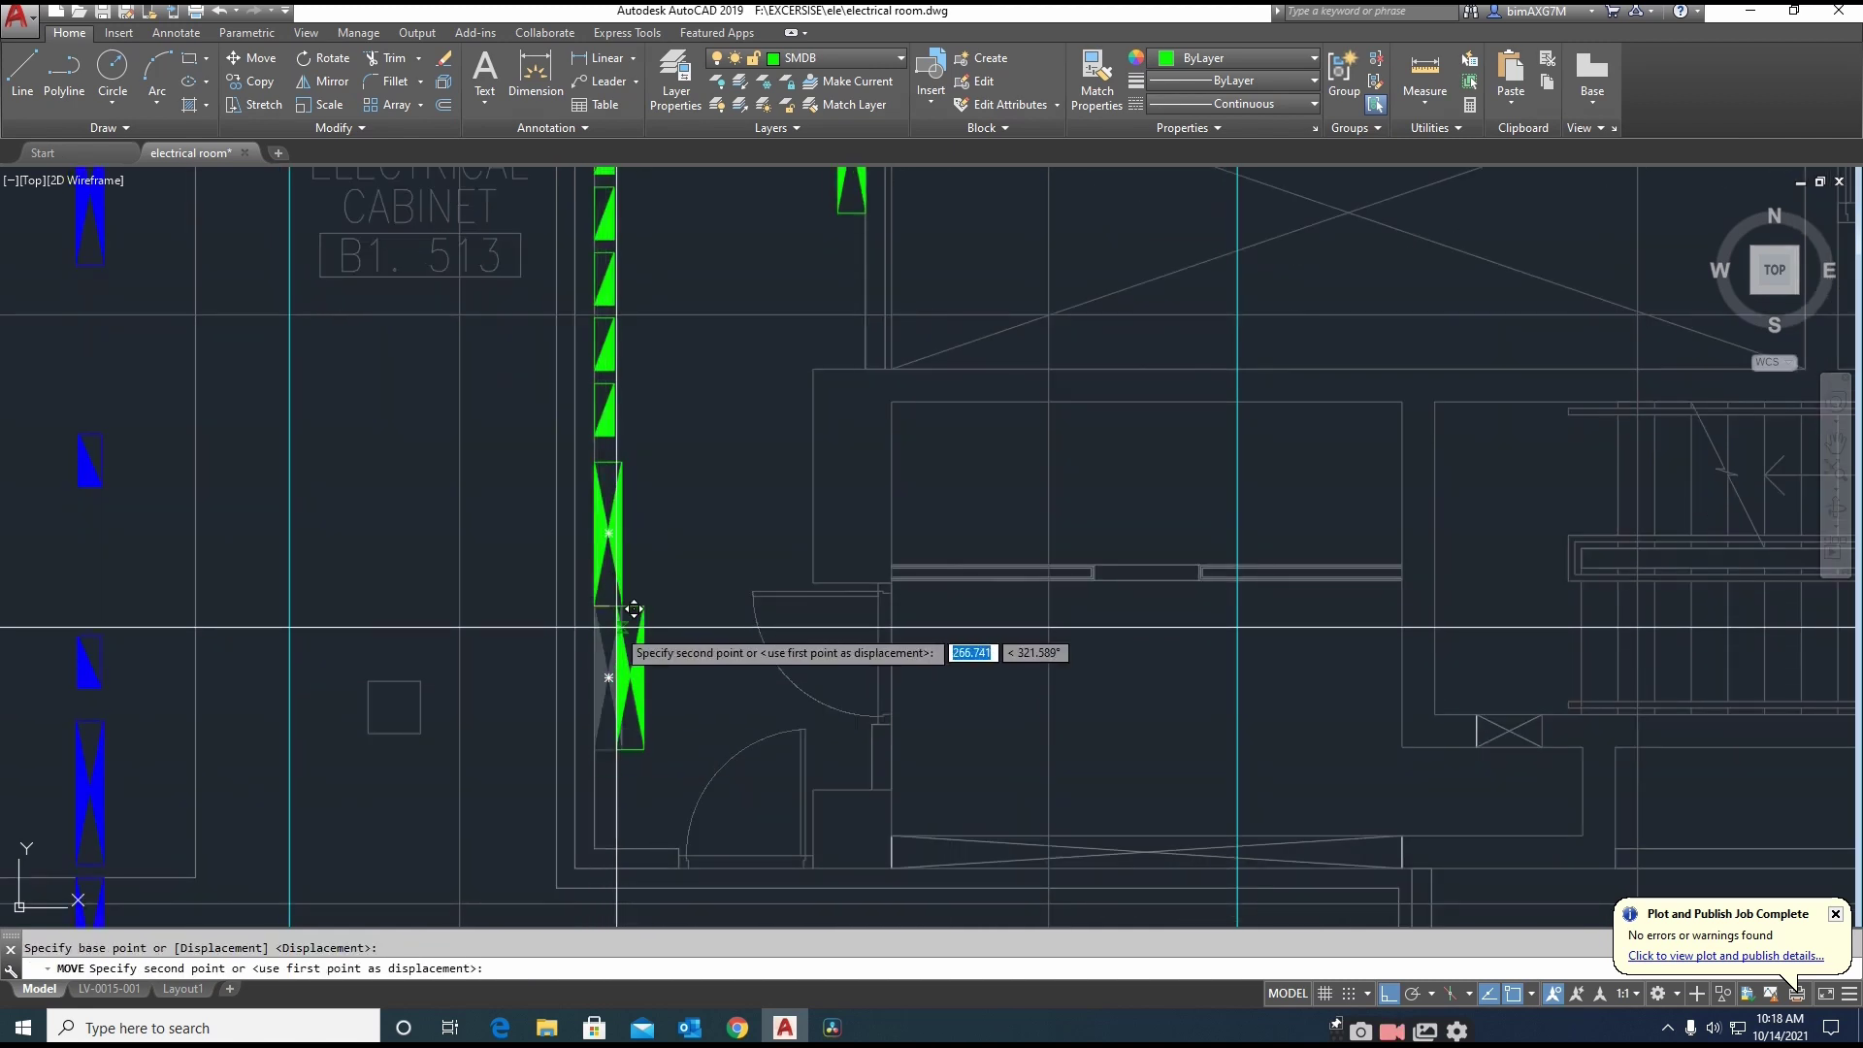
{"action": "key", "text": "space"}
{"action": "key", "text": "ctrl+z"}
{"action": "key", "text": "Escape"}
Move the lower SMDB block on the left wall 200 straight down
{"action": "type", "text": "m"}
{"action": "left_click", "coordinate": [620, 650]}
{"action": "key", "text": "space"}
{"action": "left_click", "coordinate": [654, 626]}
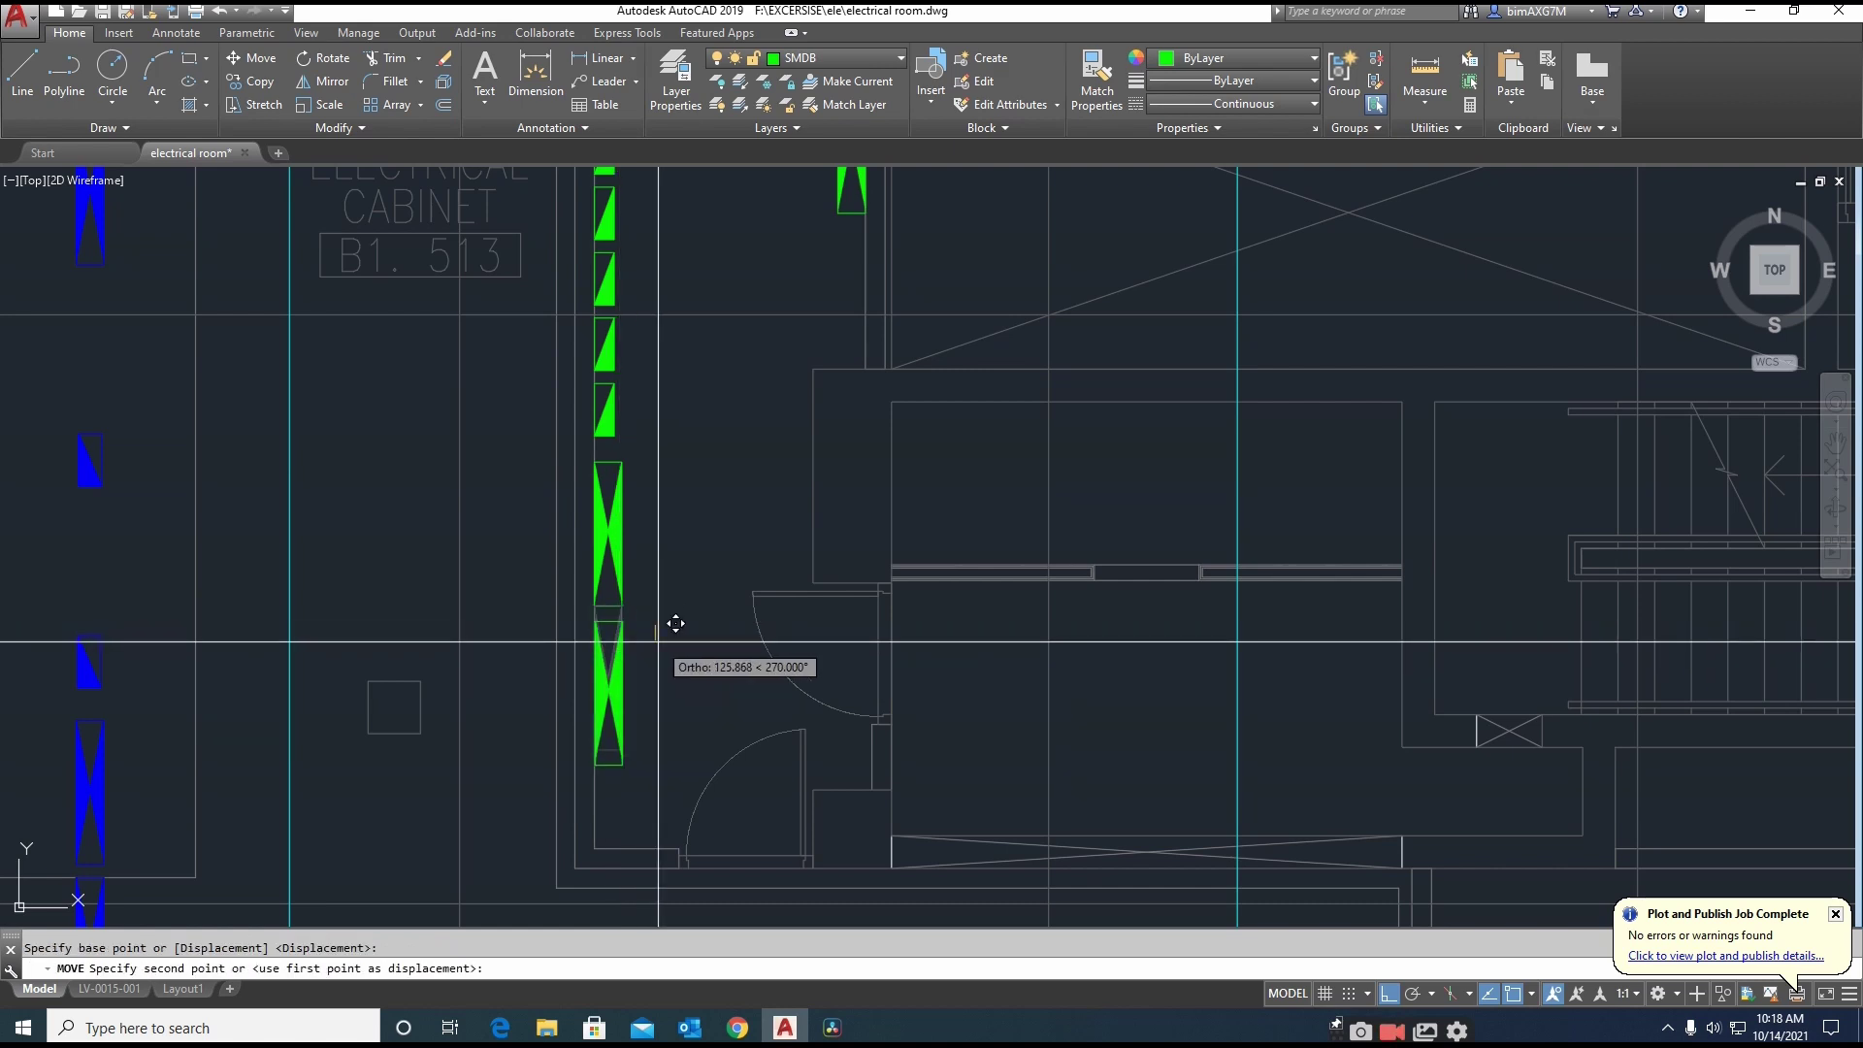
{"action": "type", "text": "200"}
{"action": "key", "text": "space"}
Erase the leftover loose panel symbols lying to the left of the electrical room
{"action": "scroll", "coordinate": [658, 641], "scroll_direction": "down", "scroll_amount": 5}
{"action": "type", "text": "e"}
{"action": "left_click", "coordinate": [349, 431]}
{"action": "left_click", "coordinate": [516, 828]}
{"action": "key", "text": "space"}
{"action": "key", "text": "Escape"}
{"action": "scroll", "coordinate": [626, 513], "scroll_direction": "up", "scroll_amount": 4}
{"action": "mouse_move", "coordinate": [696, 497]}
{"action": "middle_mouse_down"}
{"action": "mouse_move", "coordinate": [645, 508]}
{"action": "mouse_move", "coordinate": [644, 526]}
{"action": "middle_mouse_up"}
{"action": "type", "text": "T"}
{"action": "key", "text": "Return"}
{"action": "left_click", "coordinate": [645, 505]}
{"action": "left_click", "coordinate": [676, 522]}
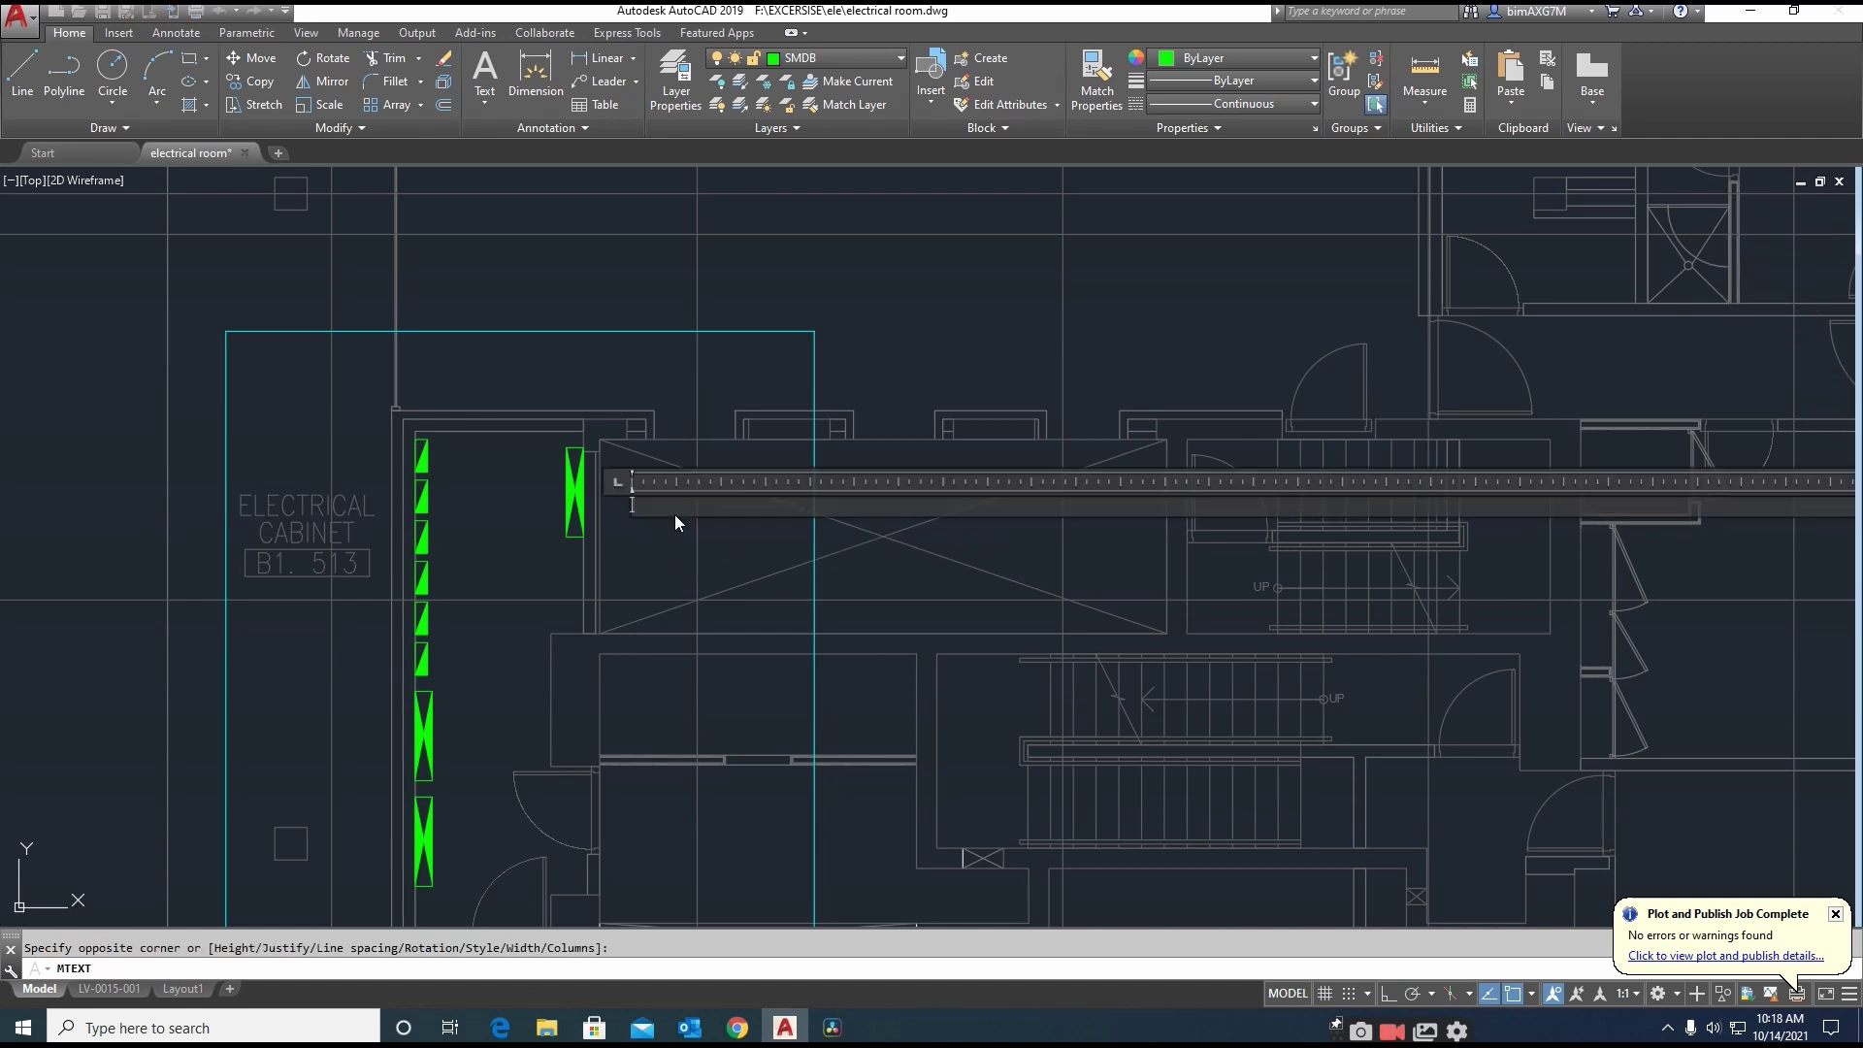
{"action": "type", "text": "SMDB.MEC"}
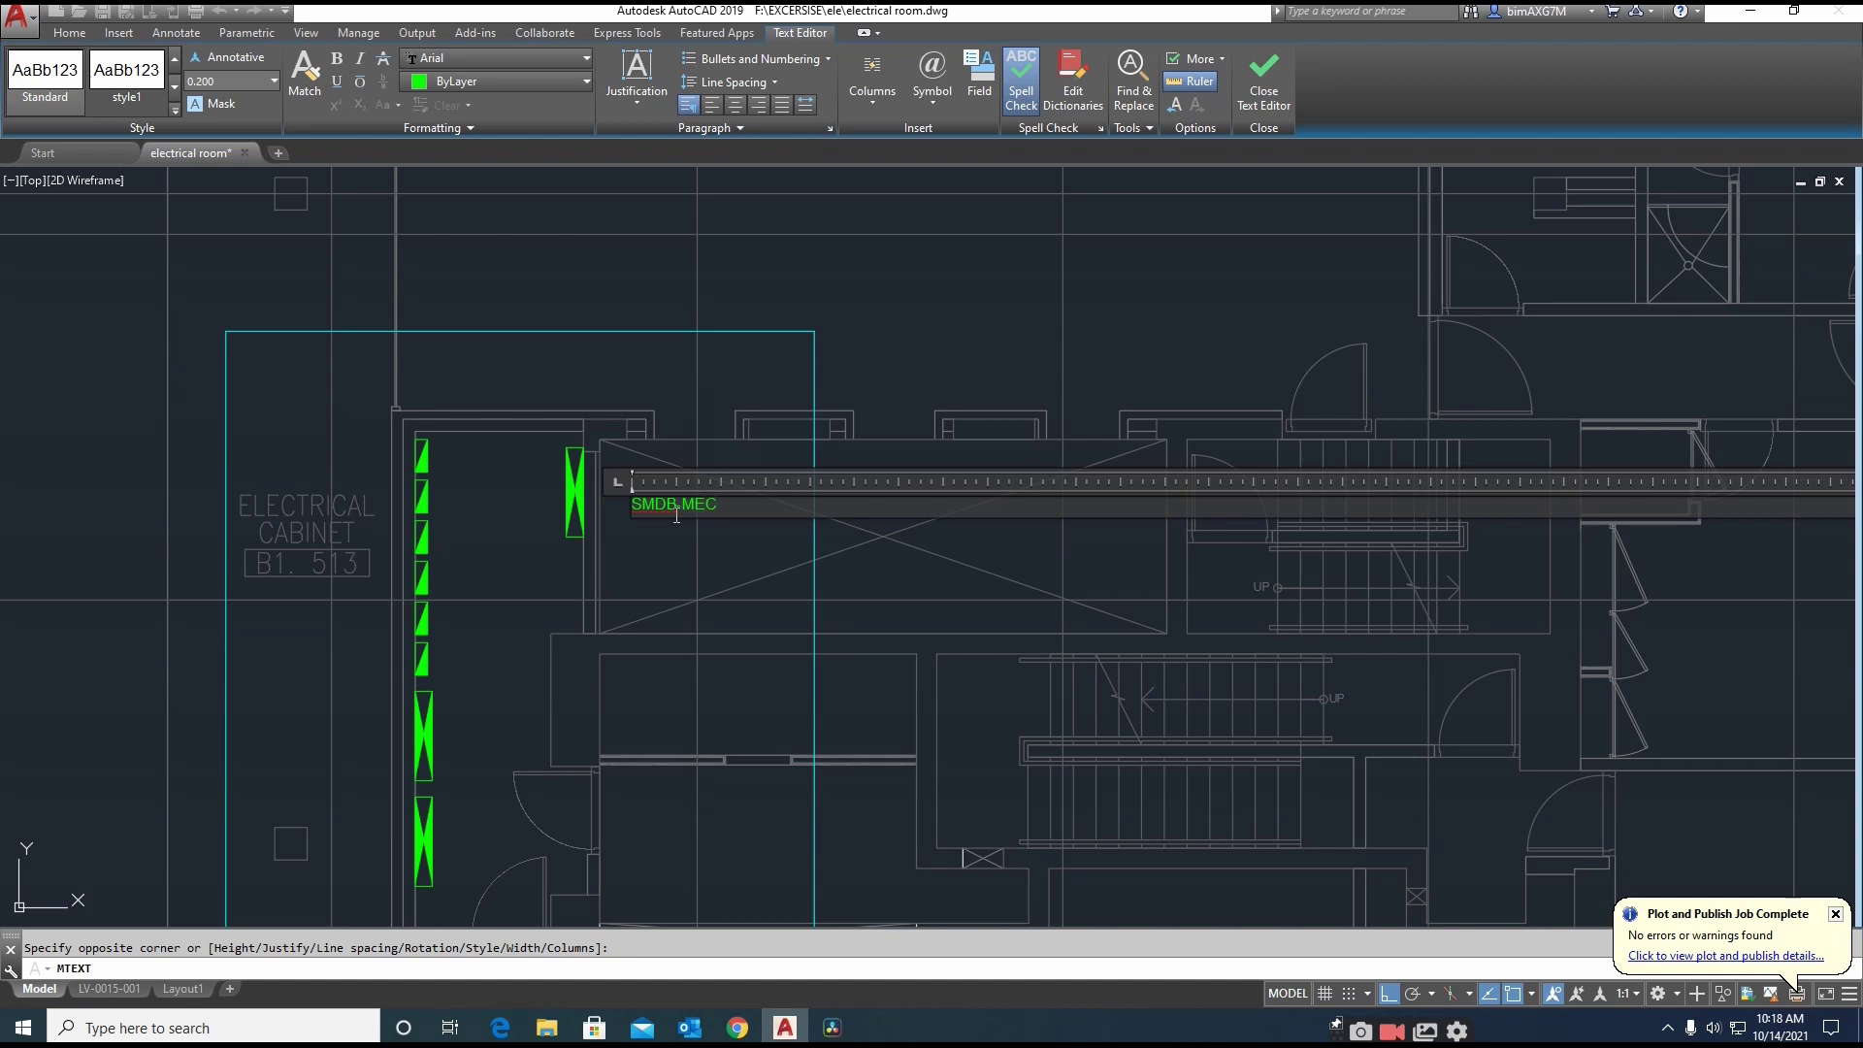
{"action": "left_click", "coordinate": [774, 550]}
{"action": "key", "text": "Escape"}
Copy the yellow 900mm WIDE CABLE LADDER text from the callouts beside the plans to the right of the right wall's SMDB block
{"action": "scroll", "coordinate": [672, 537], "scroll_direction": "down", "scroll_amount": 8}
{"action": "middle_click", "coordinate": [908, 582]}
{"action": "middle_click", "coordinate": [908, 582]}
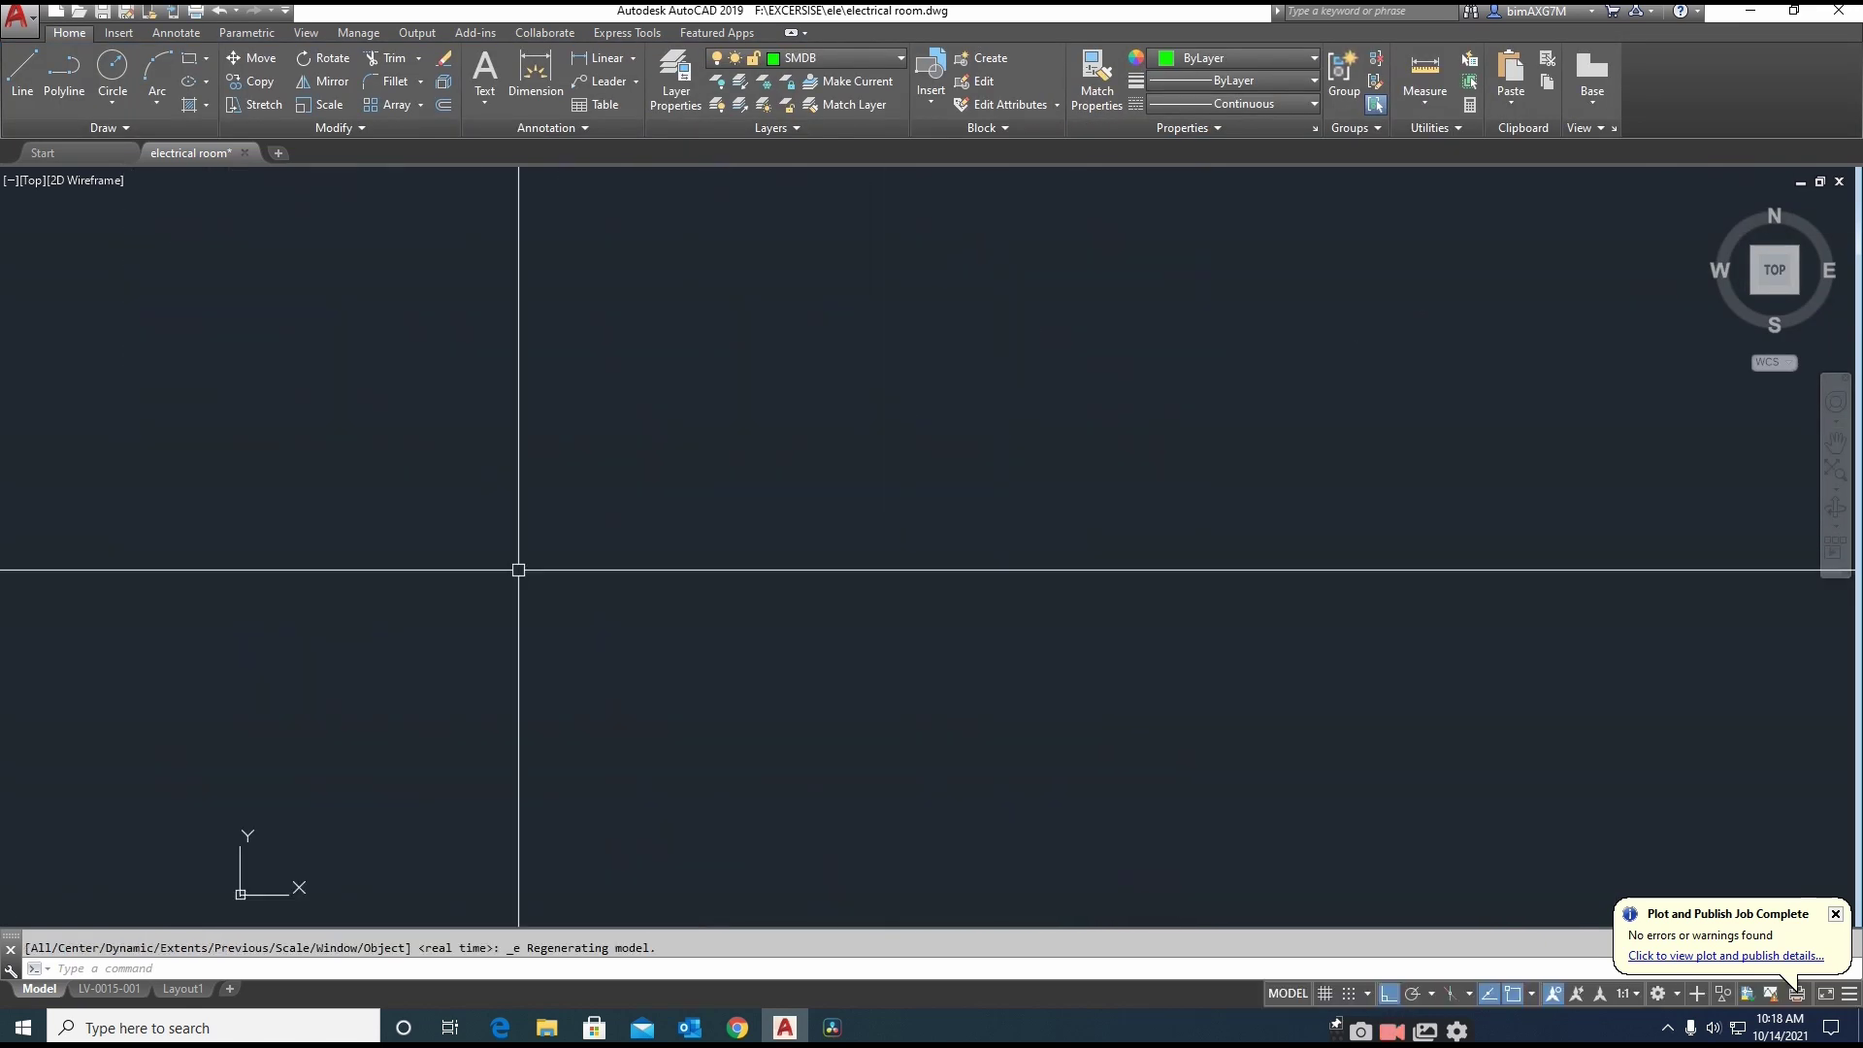
{"action": "scroll", "coordinate": [528, 602], "scroll_direction": "up", "scroll_amount": 6}
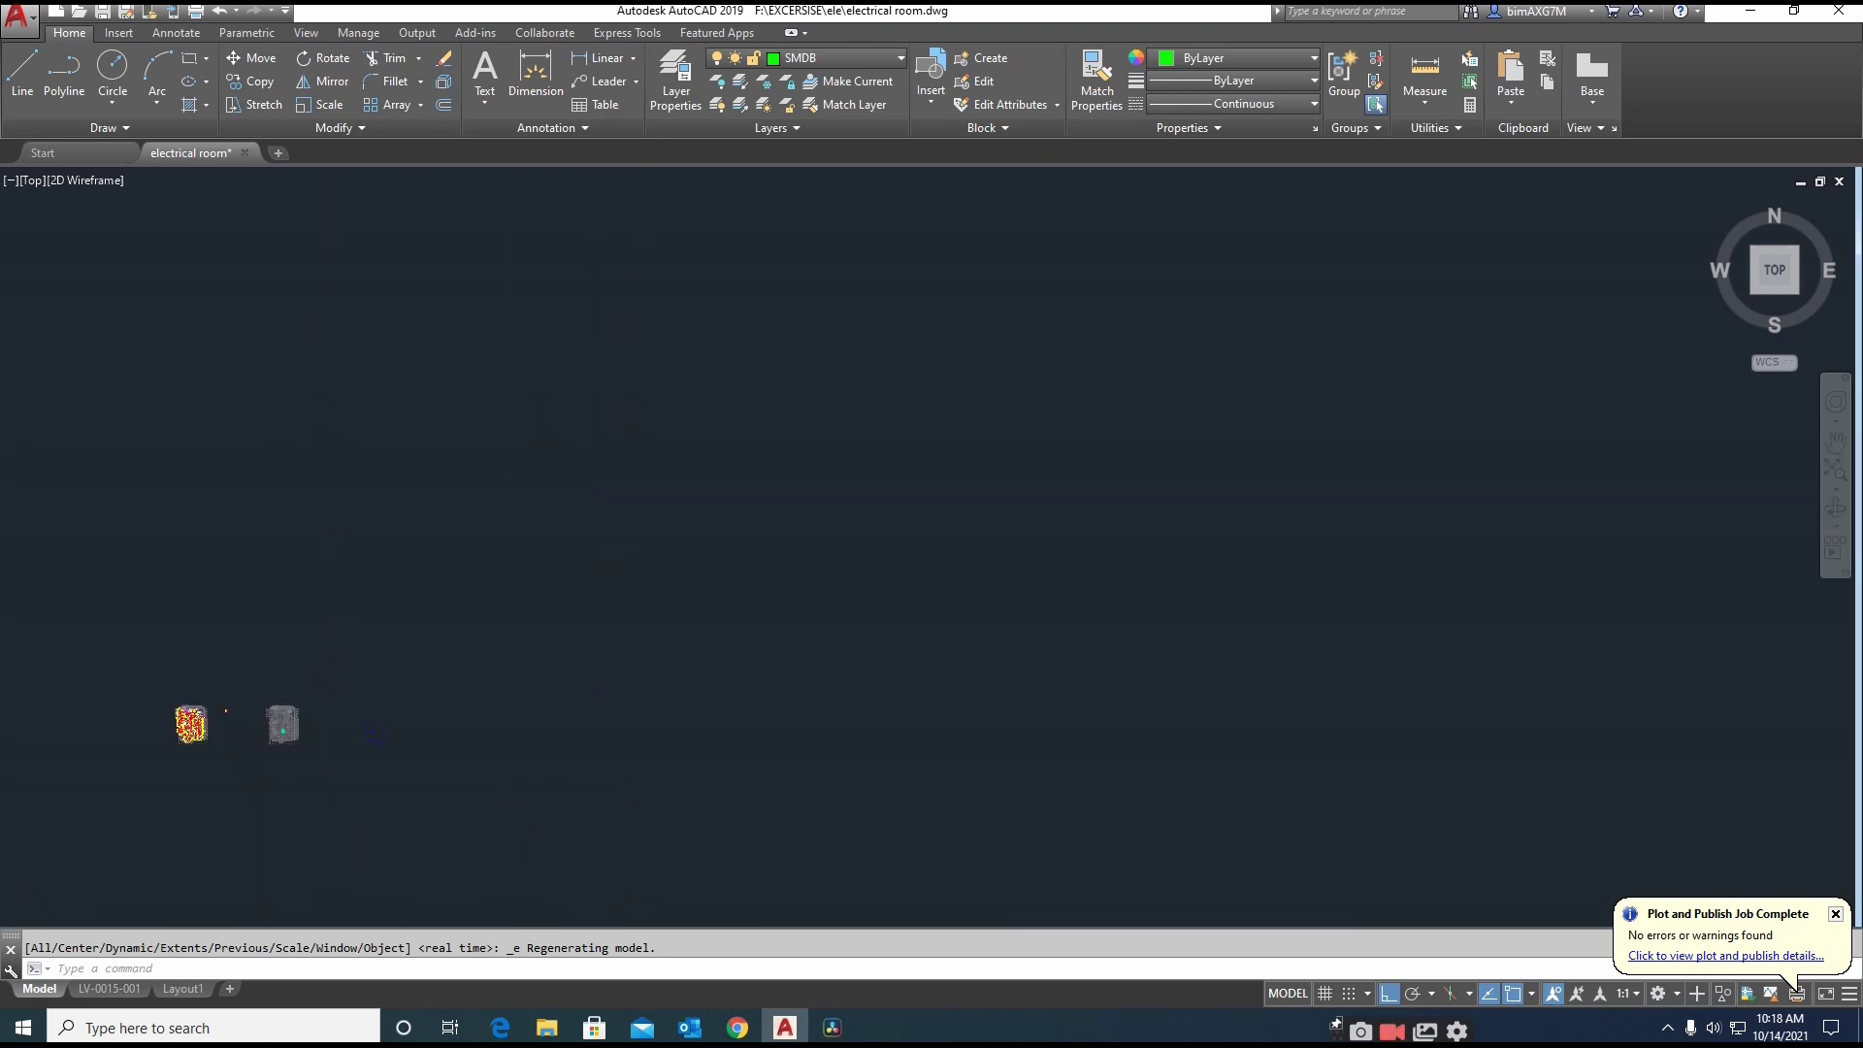
{"action": "scroll", "coordinate": [480, 505], "scroll_direction": "up", "scroll_amount": 8}
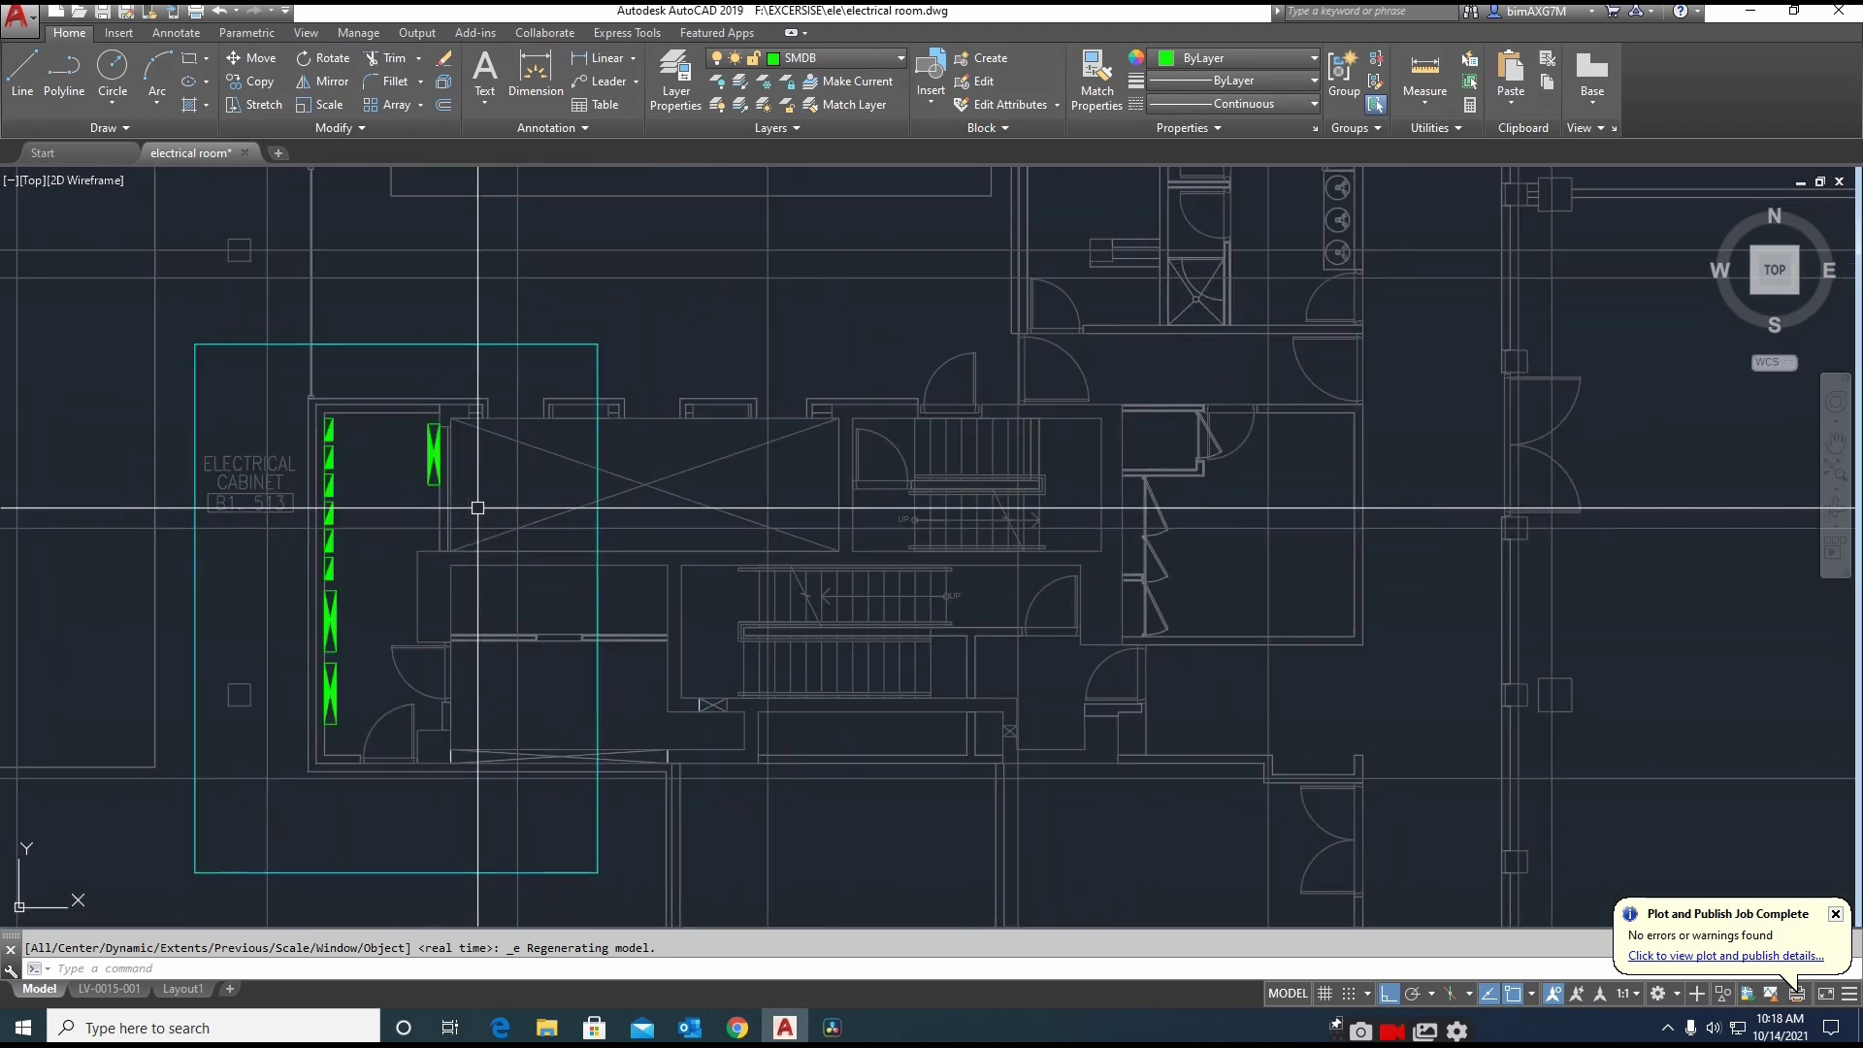
{"action": "scroll", "coordinate": [492, 487], "scroll_direction": "down", "scroll_amount": 10}
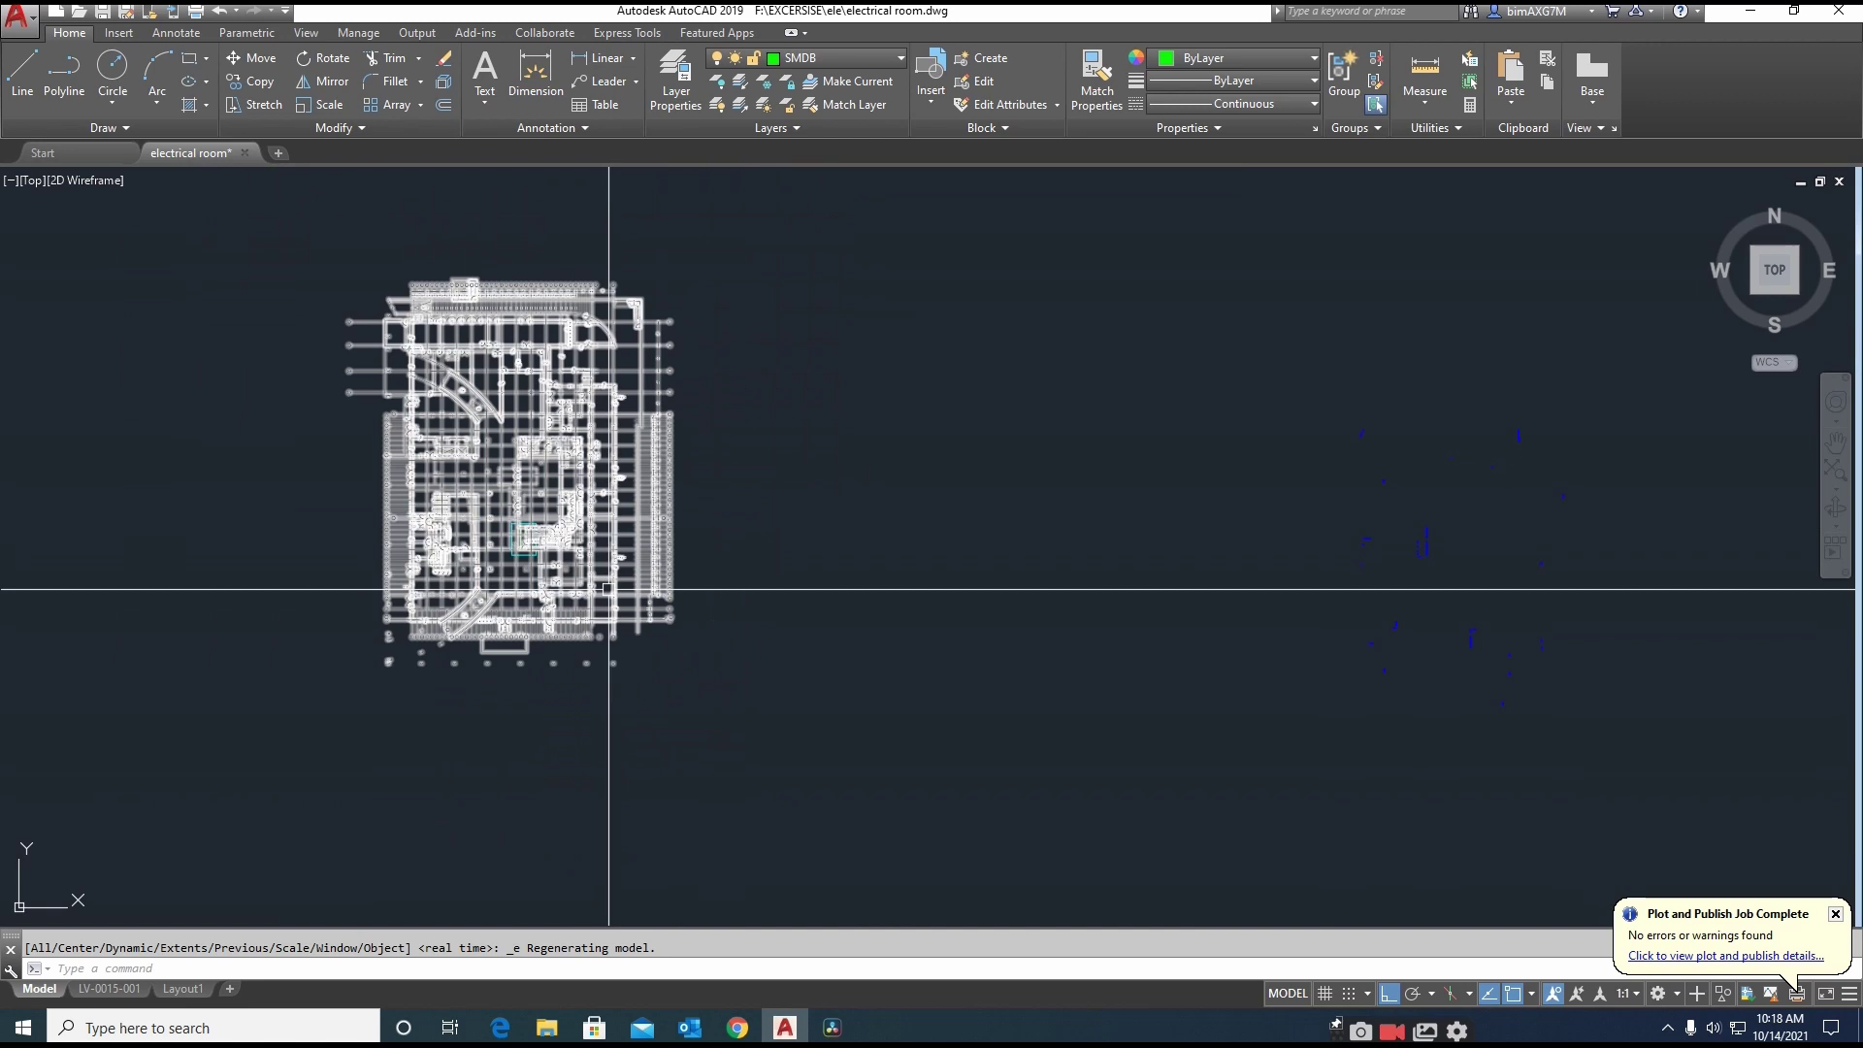
{"action": "scroll", "coordinate": [553, 537], "scroll_direction": "up", "scroll_amount": 15}
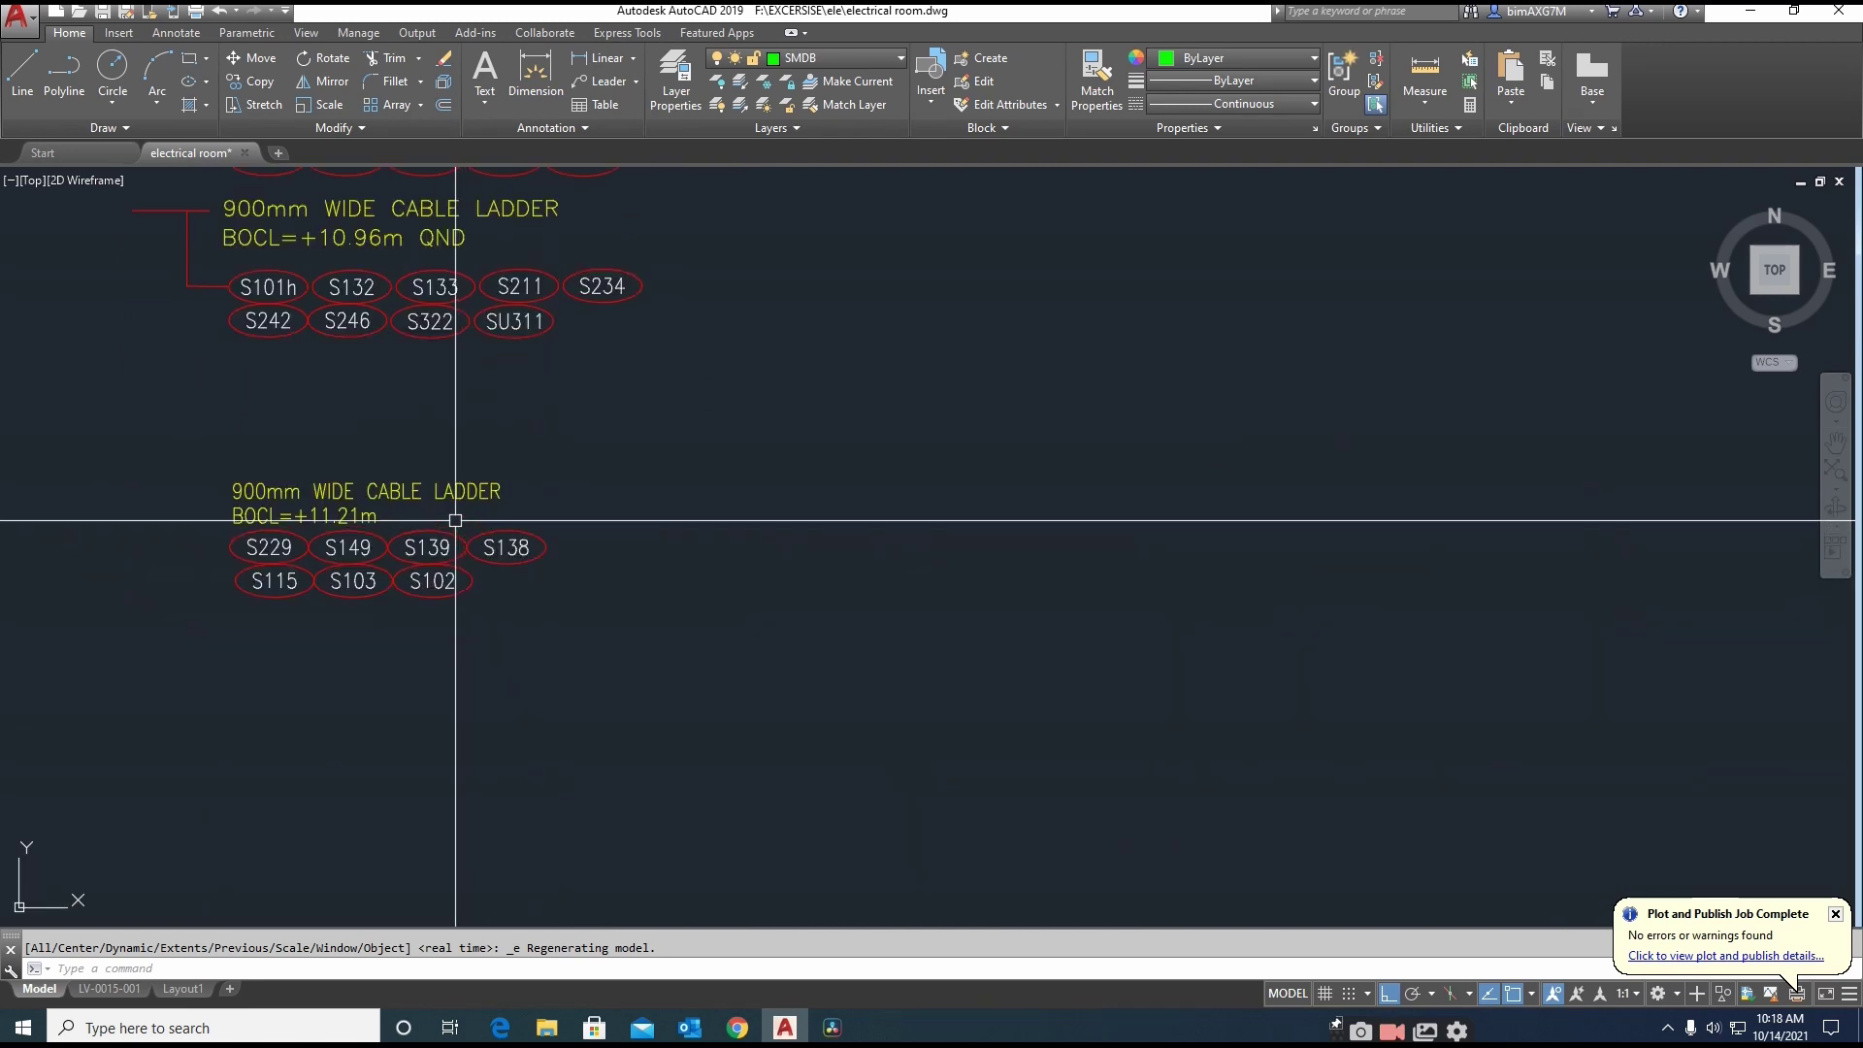
{"action": "left_click", "coordinate": [444, 490]}
{"action": "type", "text": "co"}
{"action": "key", "text": "space"}
{"action": "left_click", "coordinate": [445, 491]}
{"action": "scroll", "coordinate": [276, 674], "scroll_direction": "down", "scroll_amount": 12}
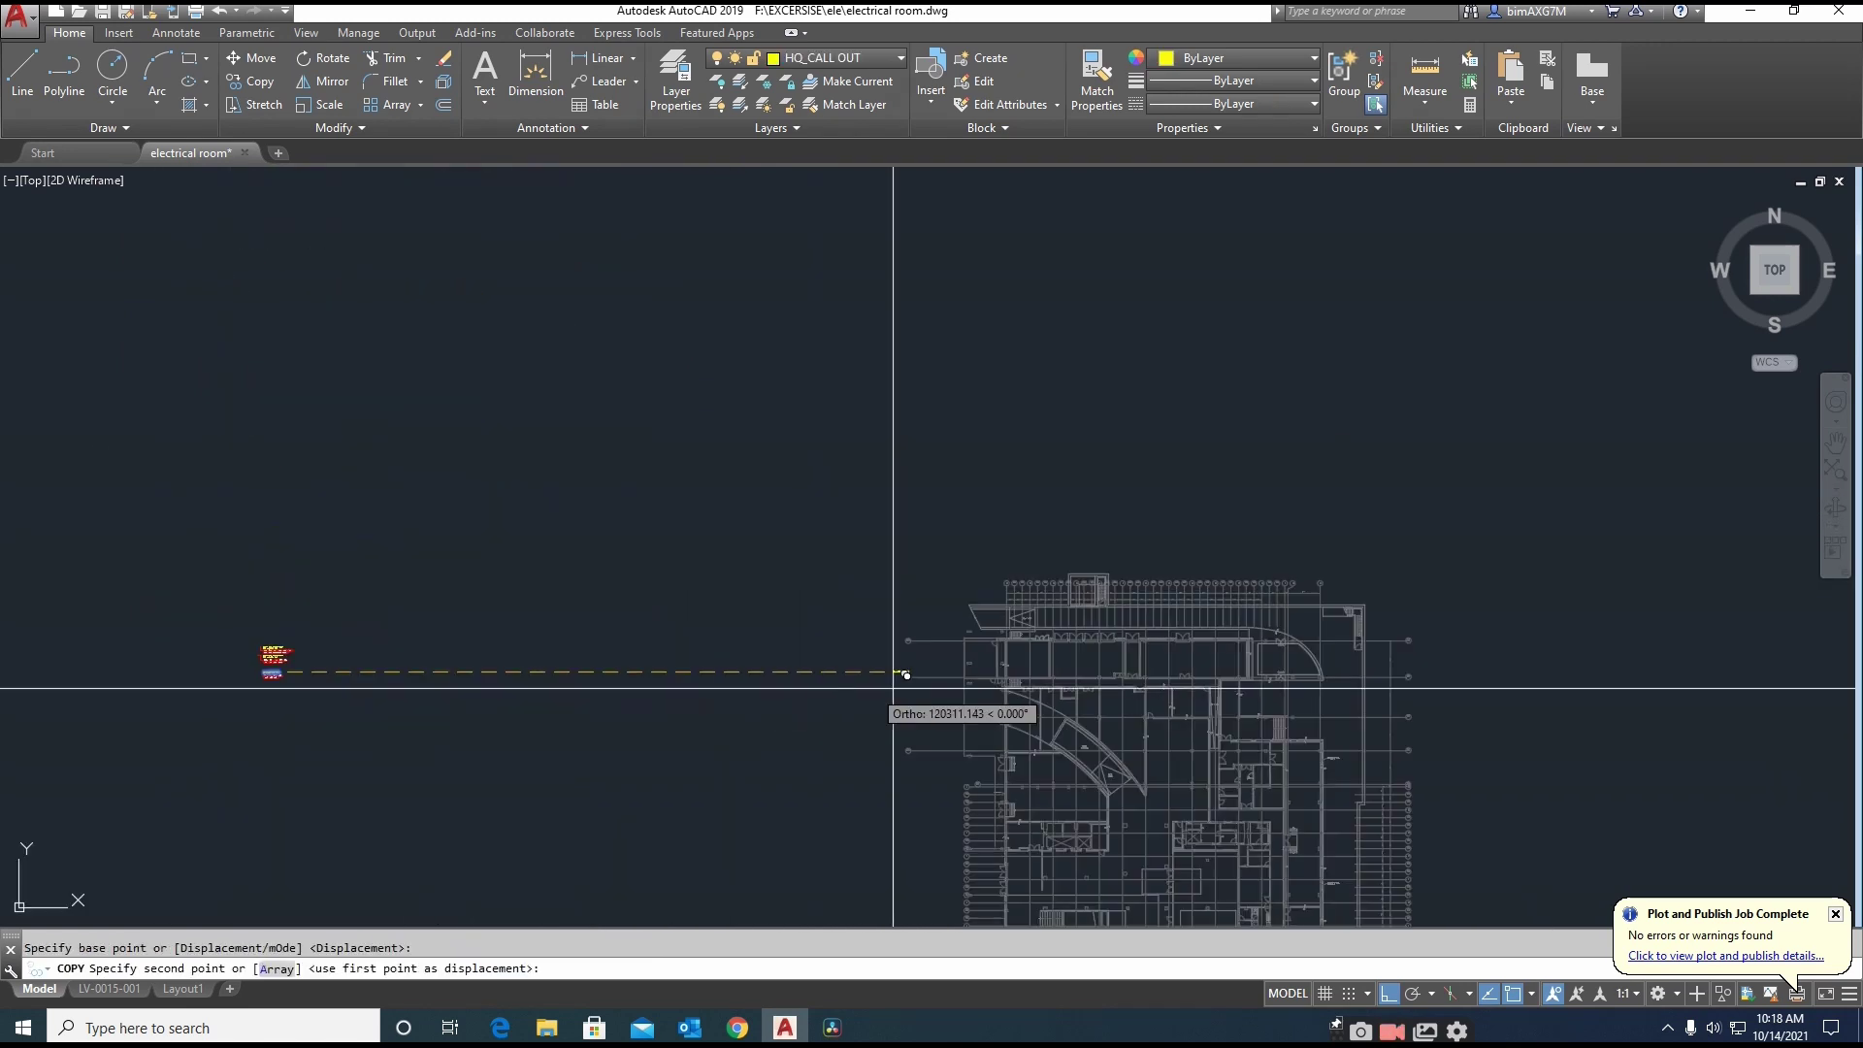
{"action": "middle_click_drag", "start_coordinate": [1247, 741], "coordinate": [791, 677]}
{"action": "scroll", "coordinate": [713, 802], "scroll_direction": "up", "scroll_amount": 8}
{"action": "key", "text": "F8"}
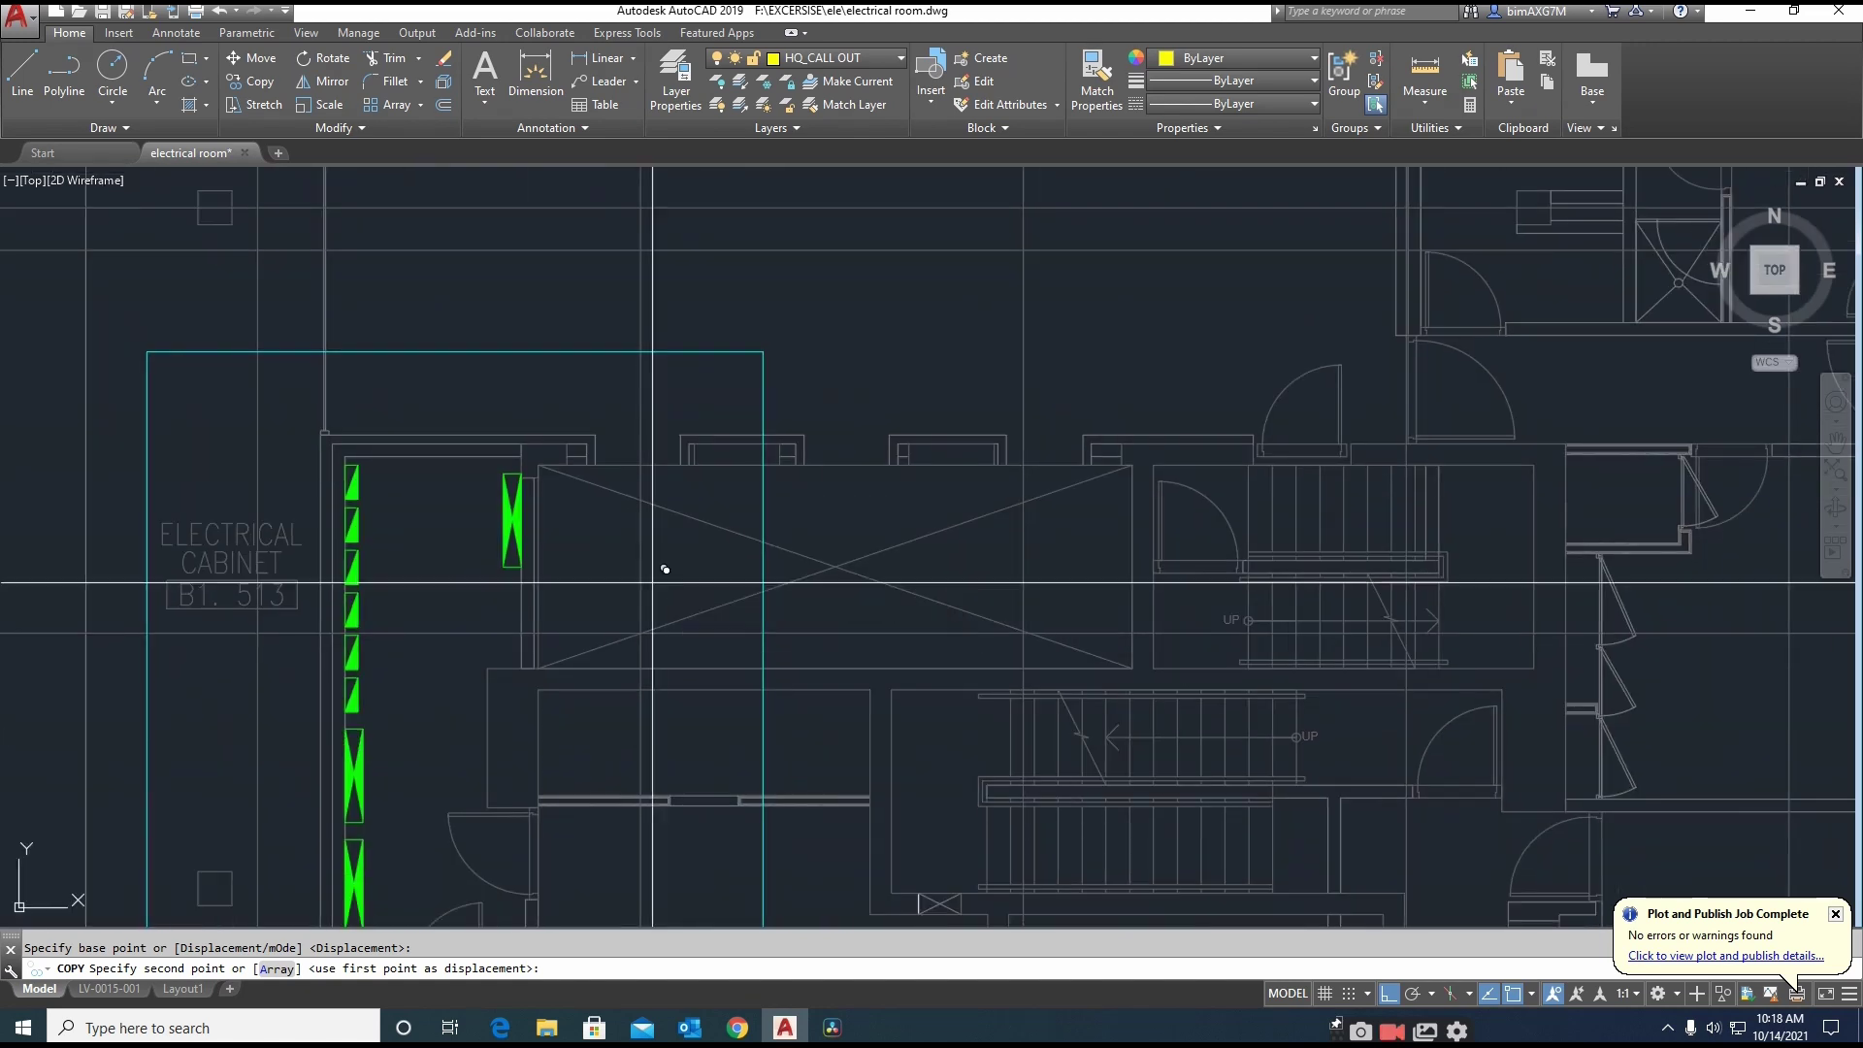
{"action": "scroll", "coordinate": [578, 519], "scroll_direction": "up", "scroll_amount": 4}
{"action": "left_click", "coordinate": [566, 514]}
{"action": "key", "text": "Escape"}
Change the copied text's content to SMDB - MECH
{"action": "double_click", "coordinate": [572, 520]}
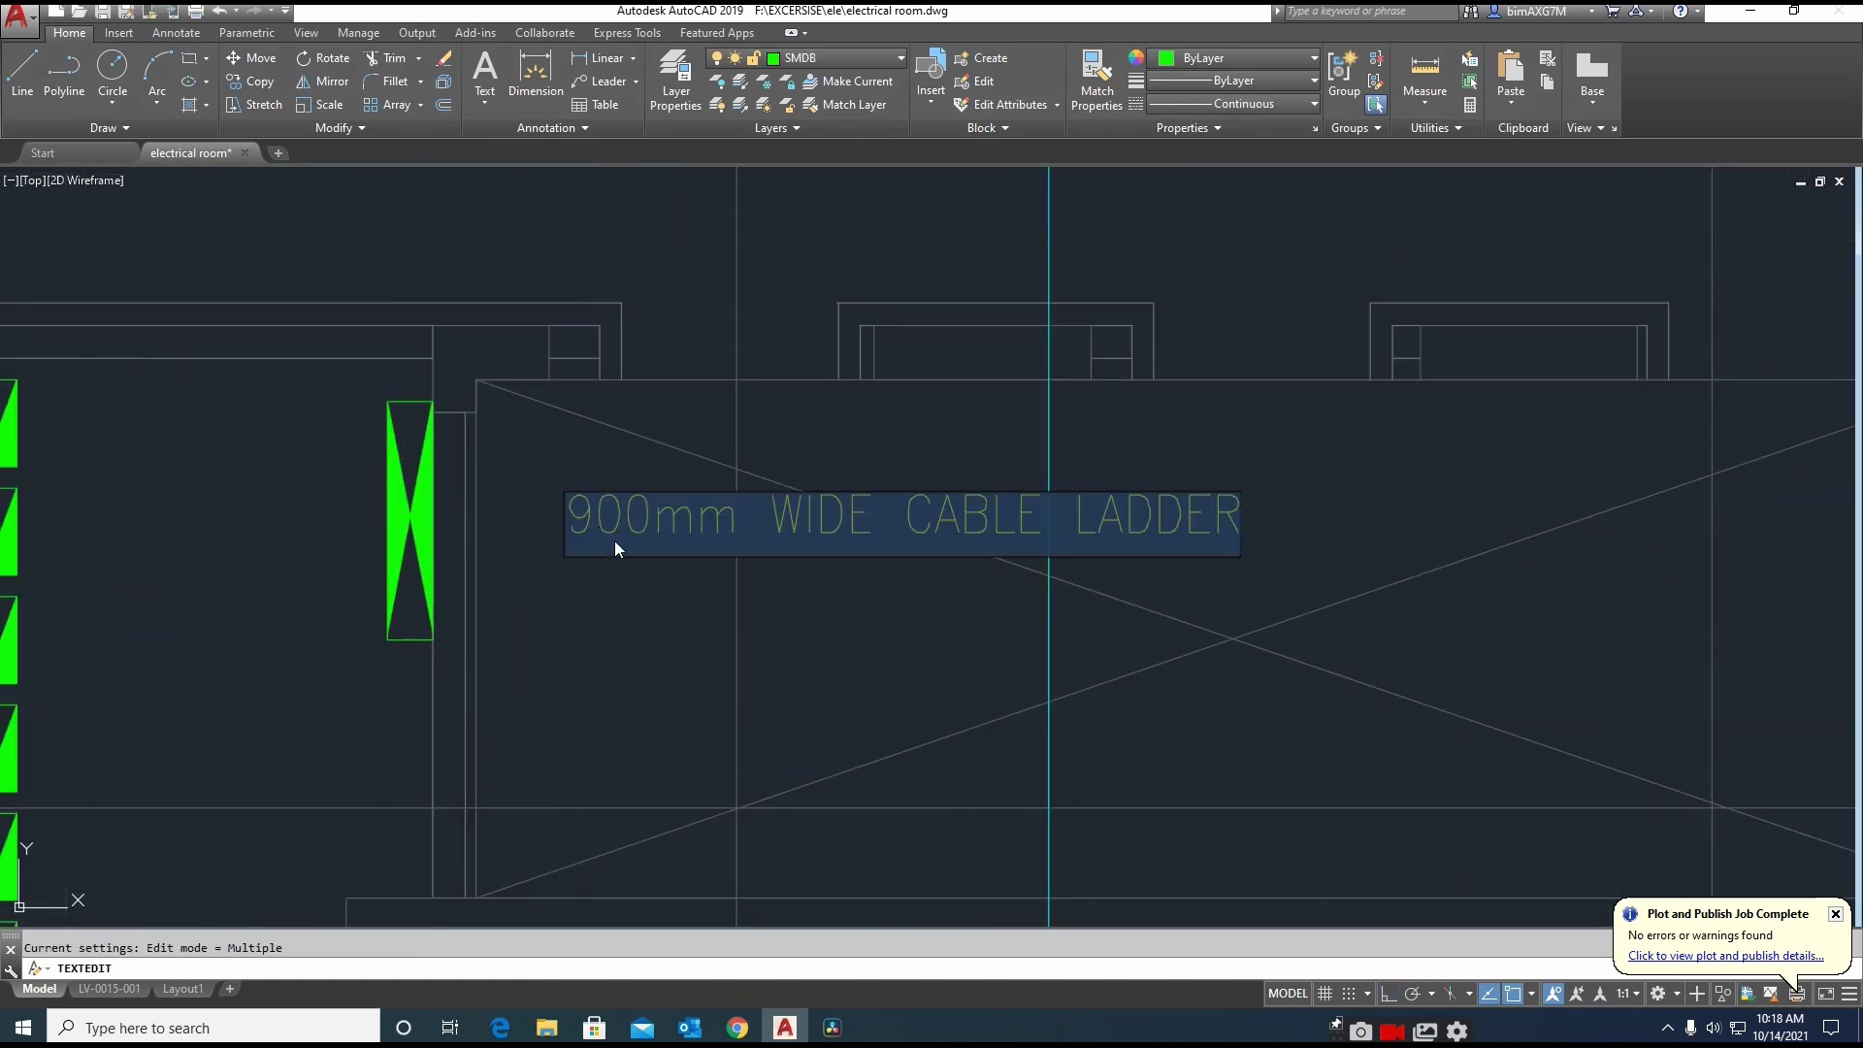
{"action": "type", "text": "SMBD"}
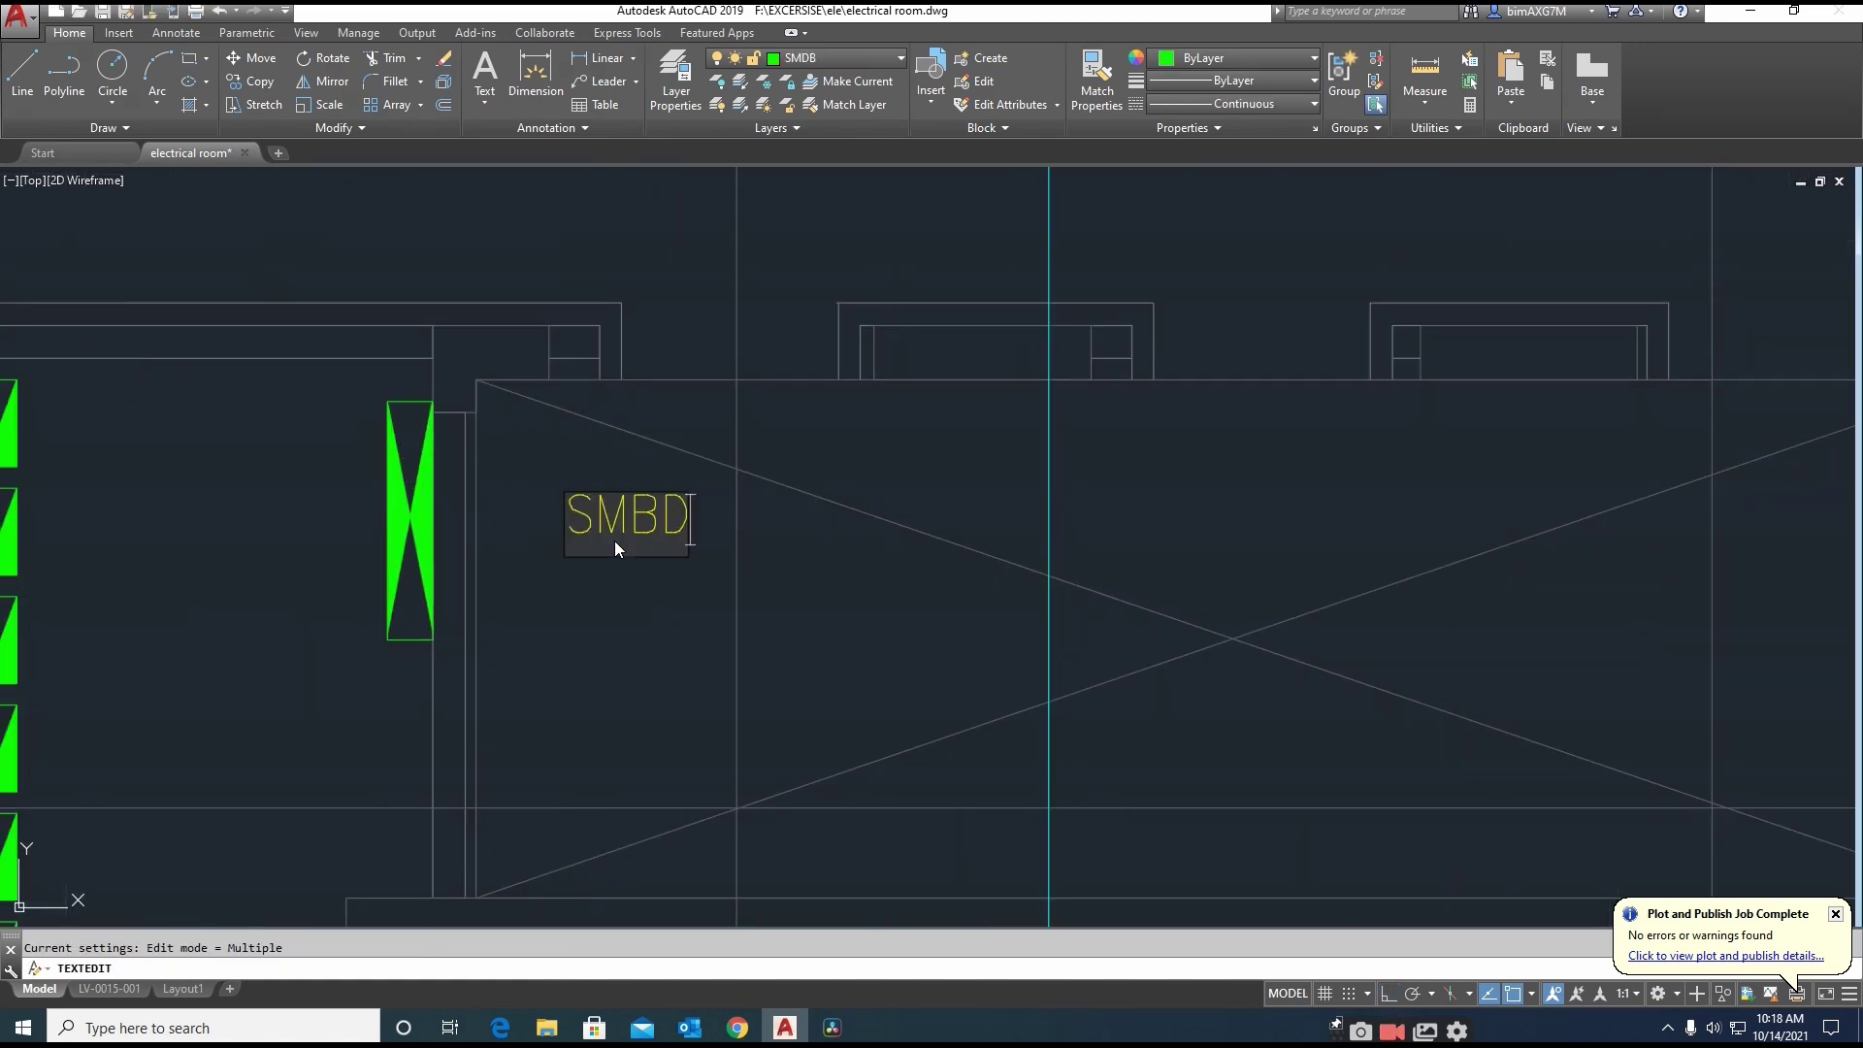
{"action": "key", "text": "BackSpace"}
{"action": "key", "text": "BackSpace"}
{"action": "type", "text": "DB "}
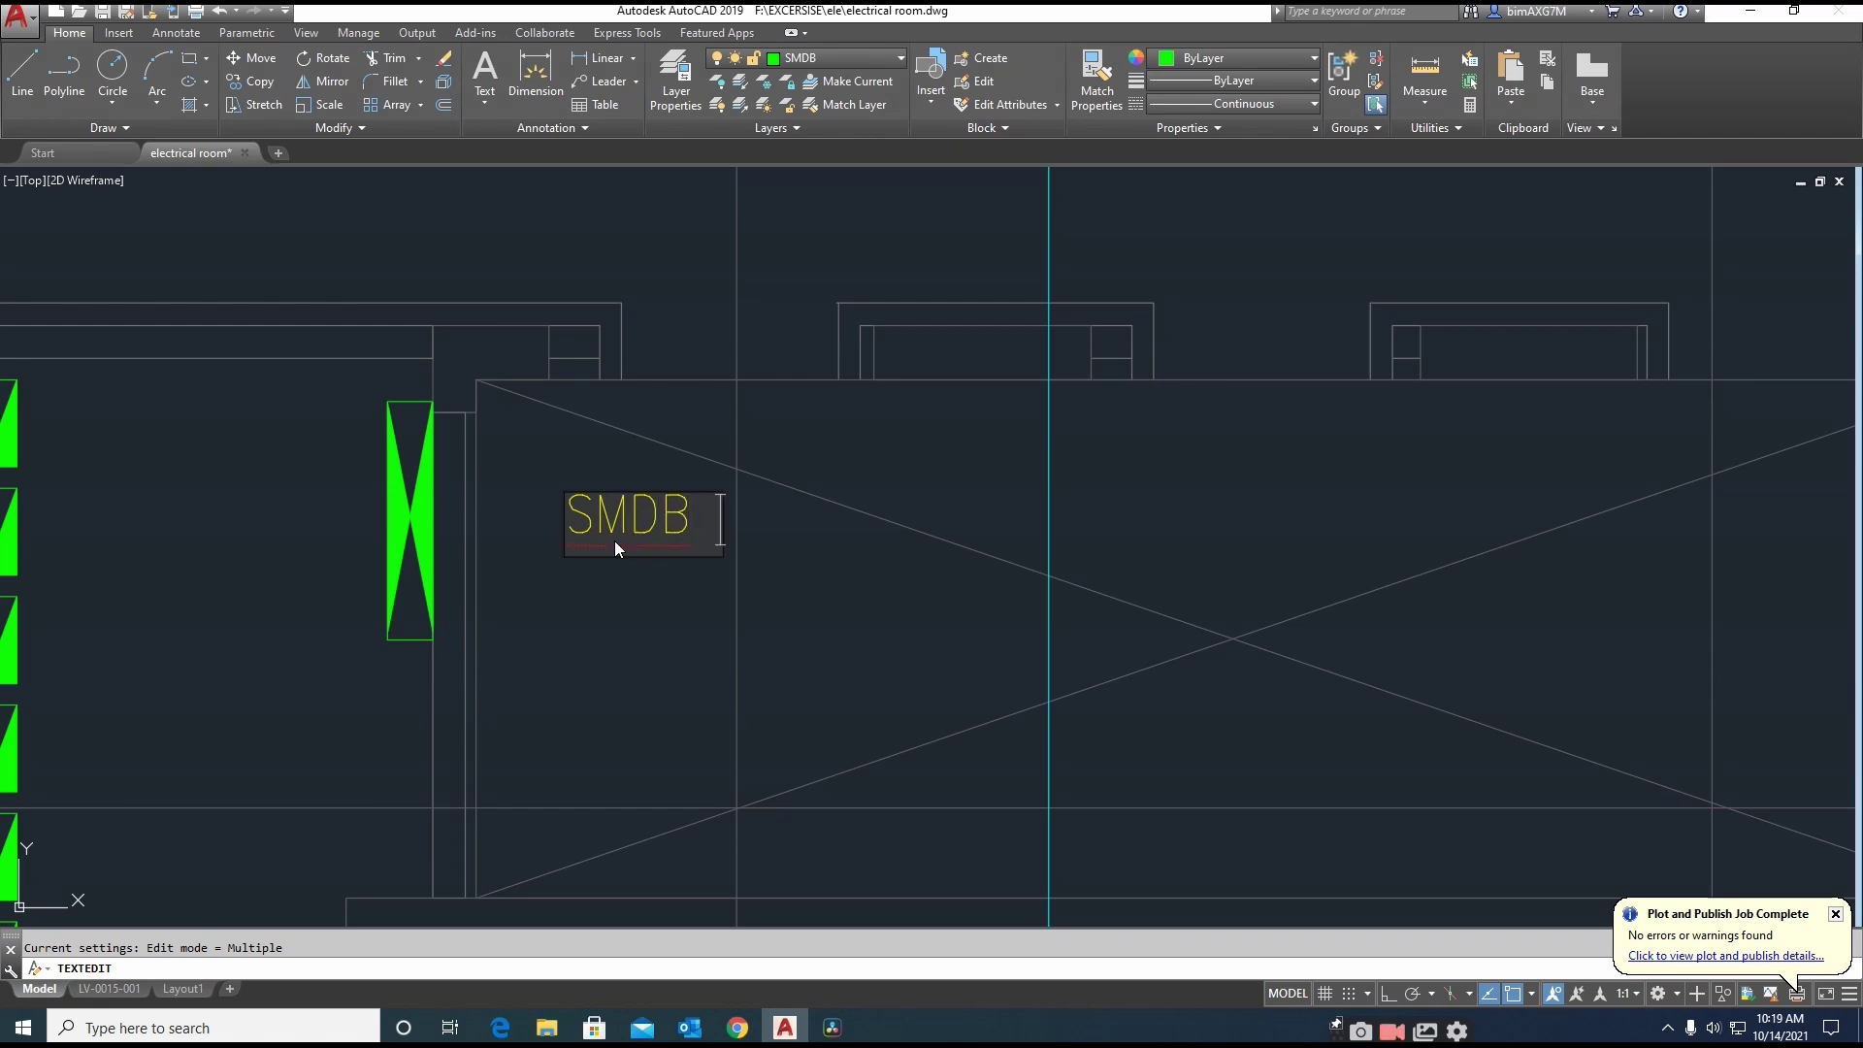
{"action": "type", "text": "- MECH"}
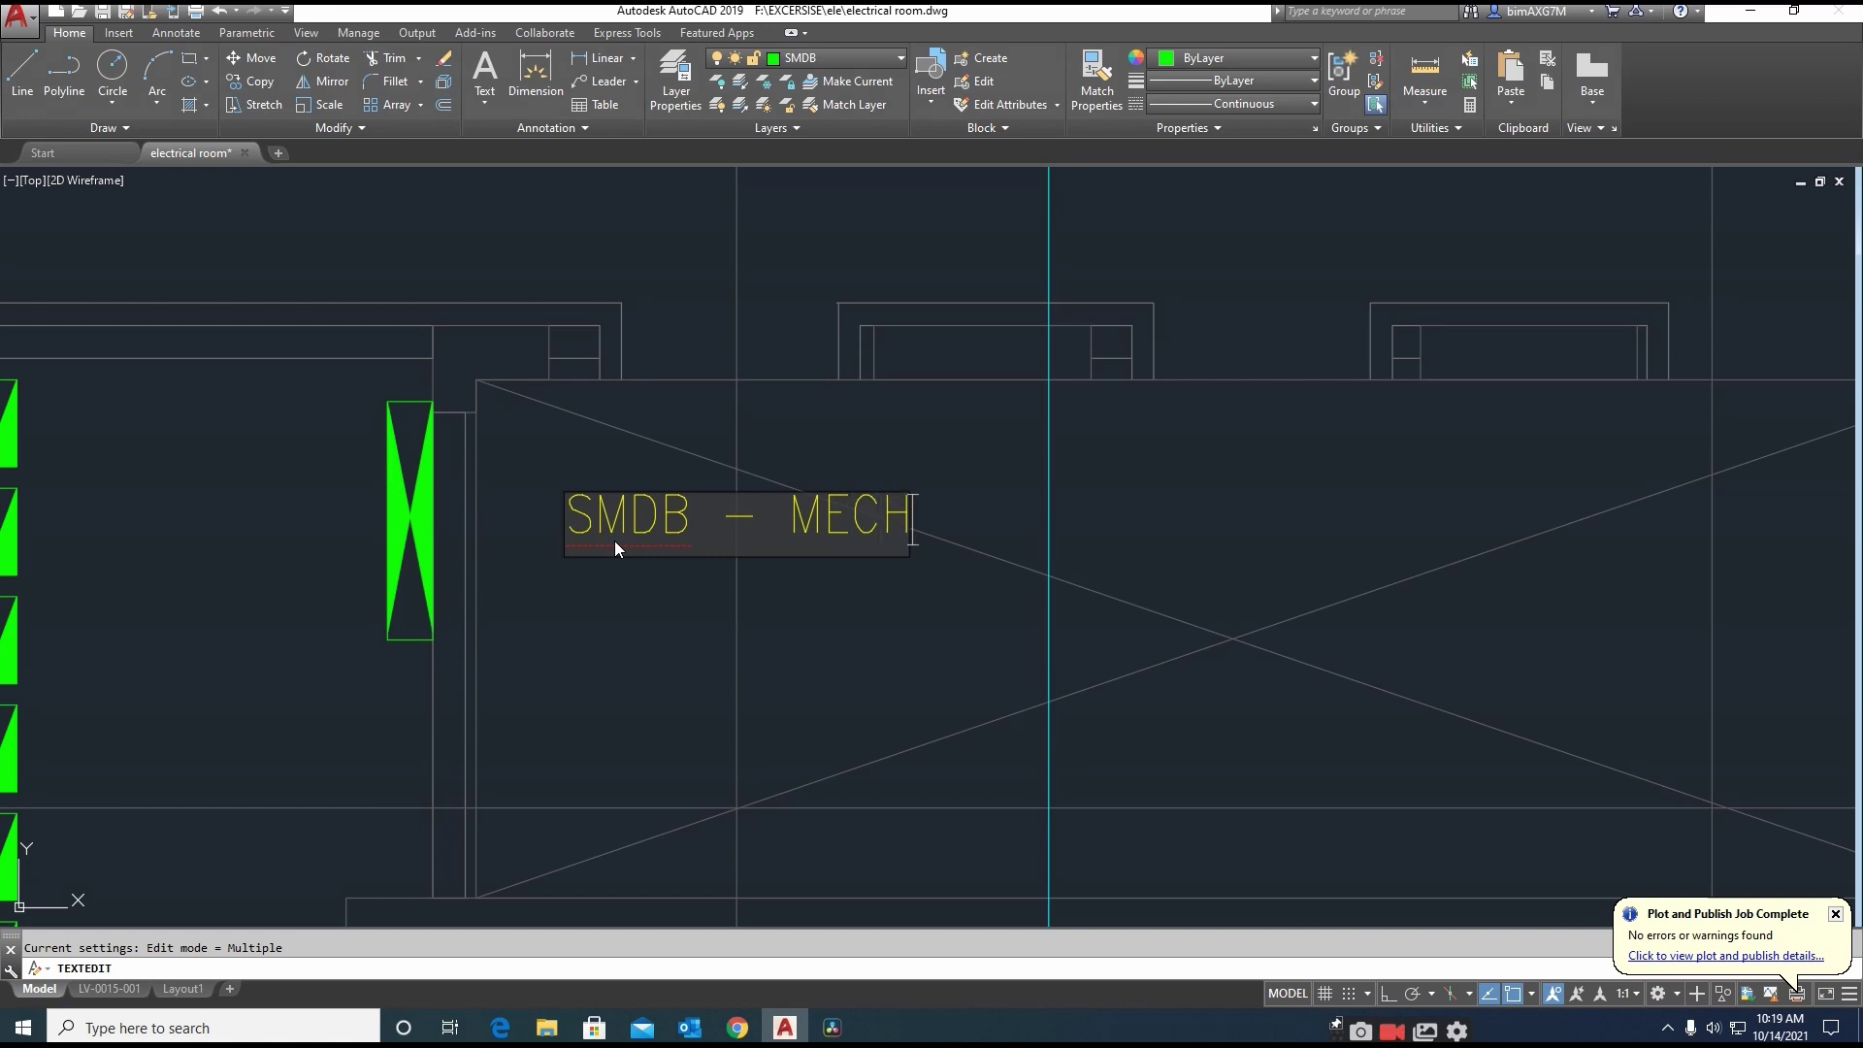
{"action": "key", "text": "Return"}
{"action": "key", "text": "Escape"}
{"action": "left_click", "coordinate": [637, 574]}
{"action": "left_click", "coordinate": [588, 477]}
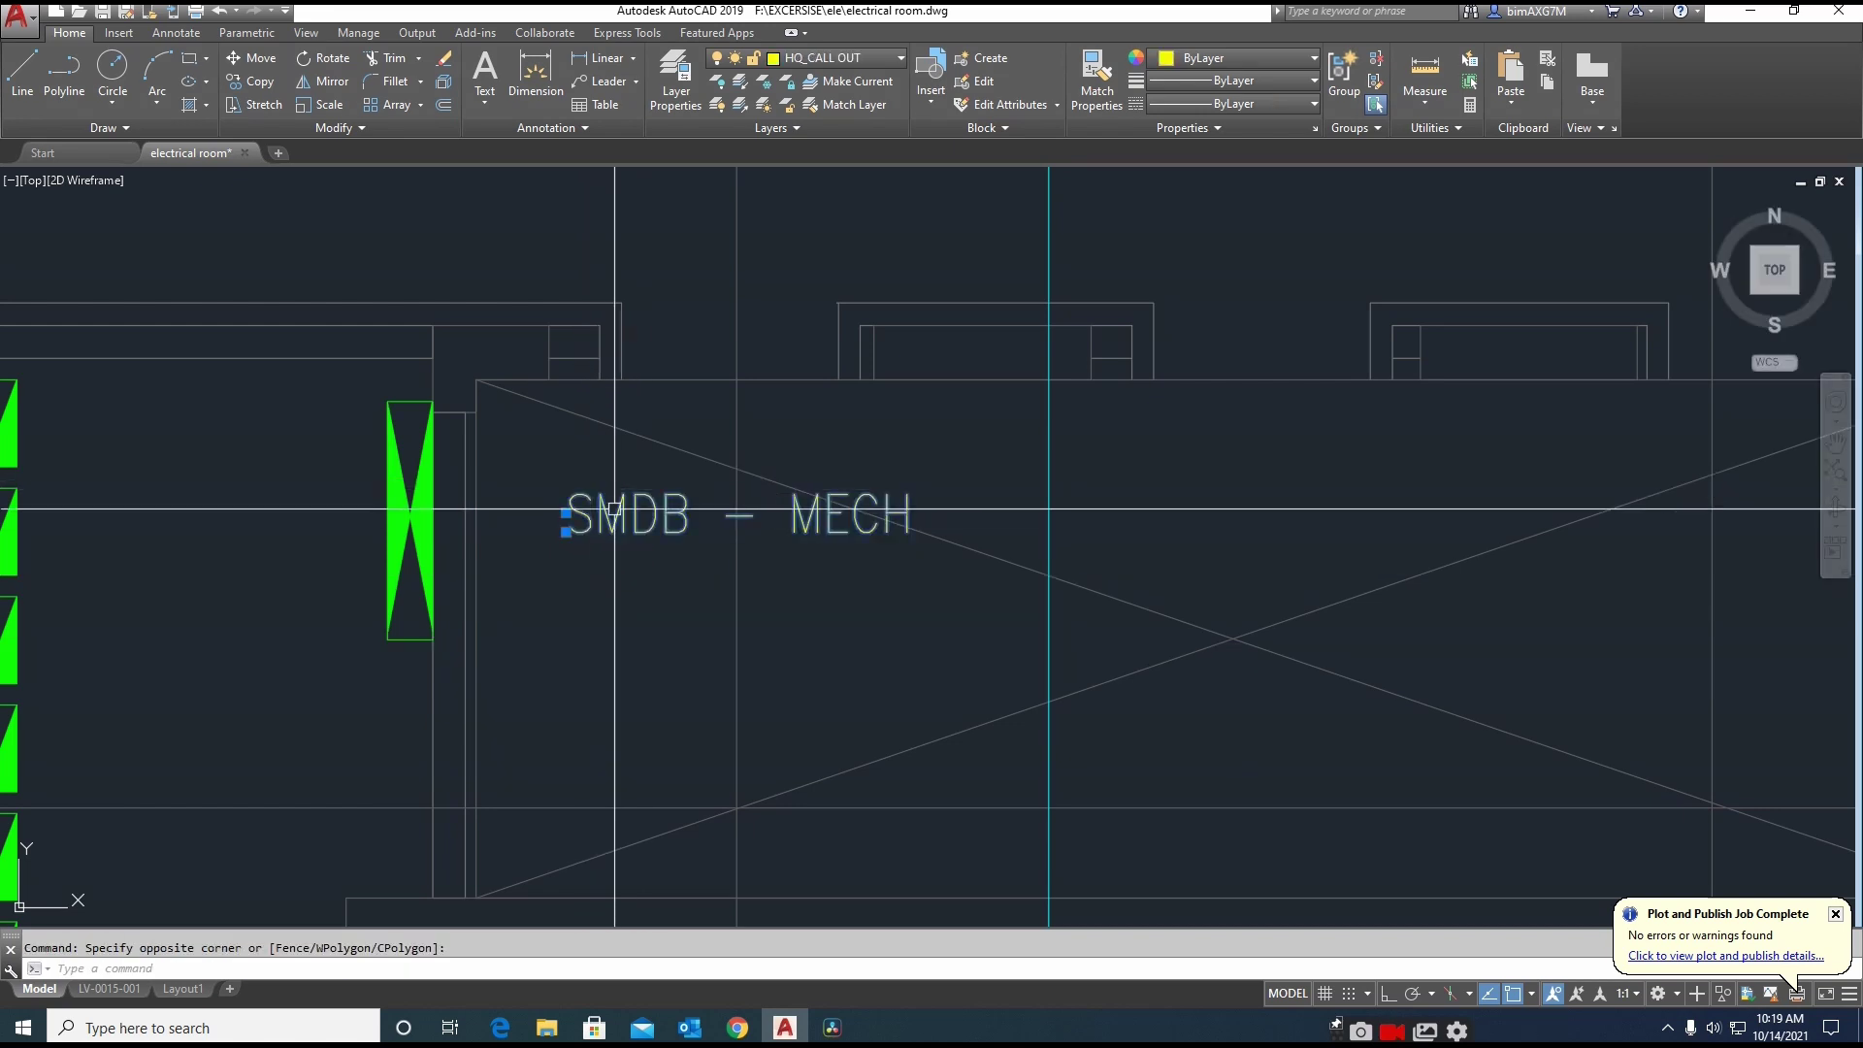
{"action": "double_click", "coordinate": [616, 511]}
{"action": "key", "text": "Escape"}
{"action": "key", "text": "Escape"}
{"action": "left_click", "coordinate": [682, 599]}
{"action": "left_click", "coordinate": [612, 481]}
{"action": "key", "text": "Escape"}
Convert the SMDB - MECH text to multiline text with the Express Tools conversion
{"action": "left_click", "coordinate": [662, 628]}
{"action": "left_click", "coordinate": [575, 499]}
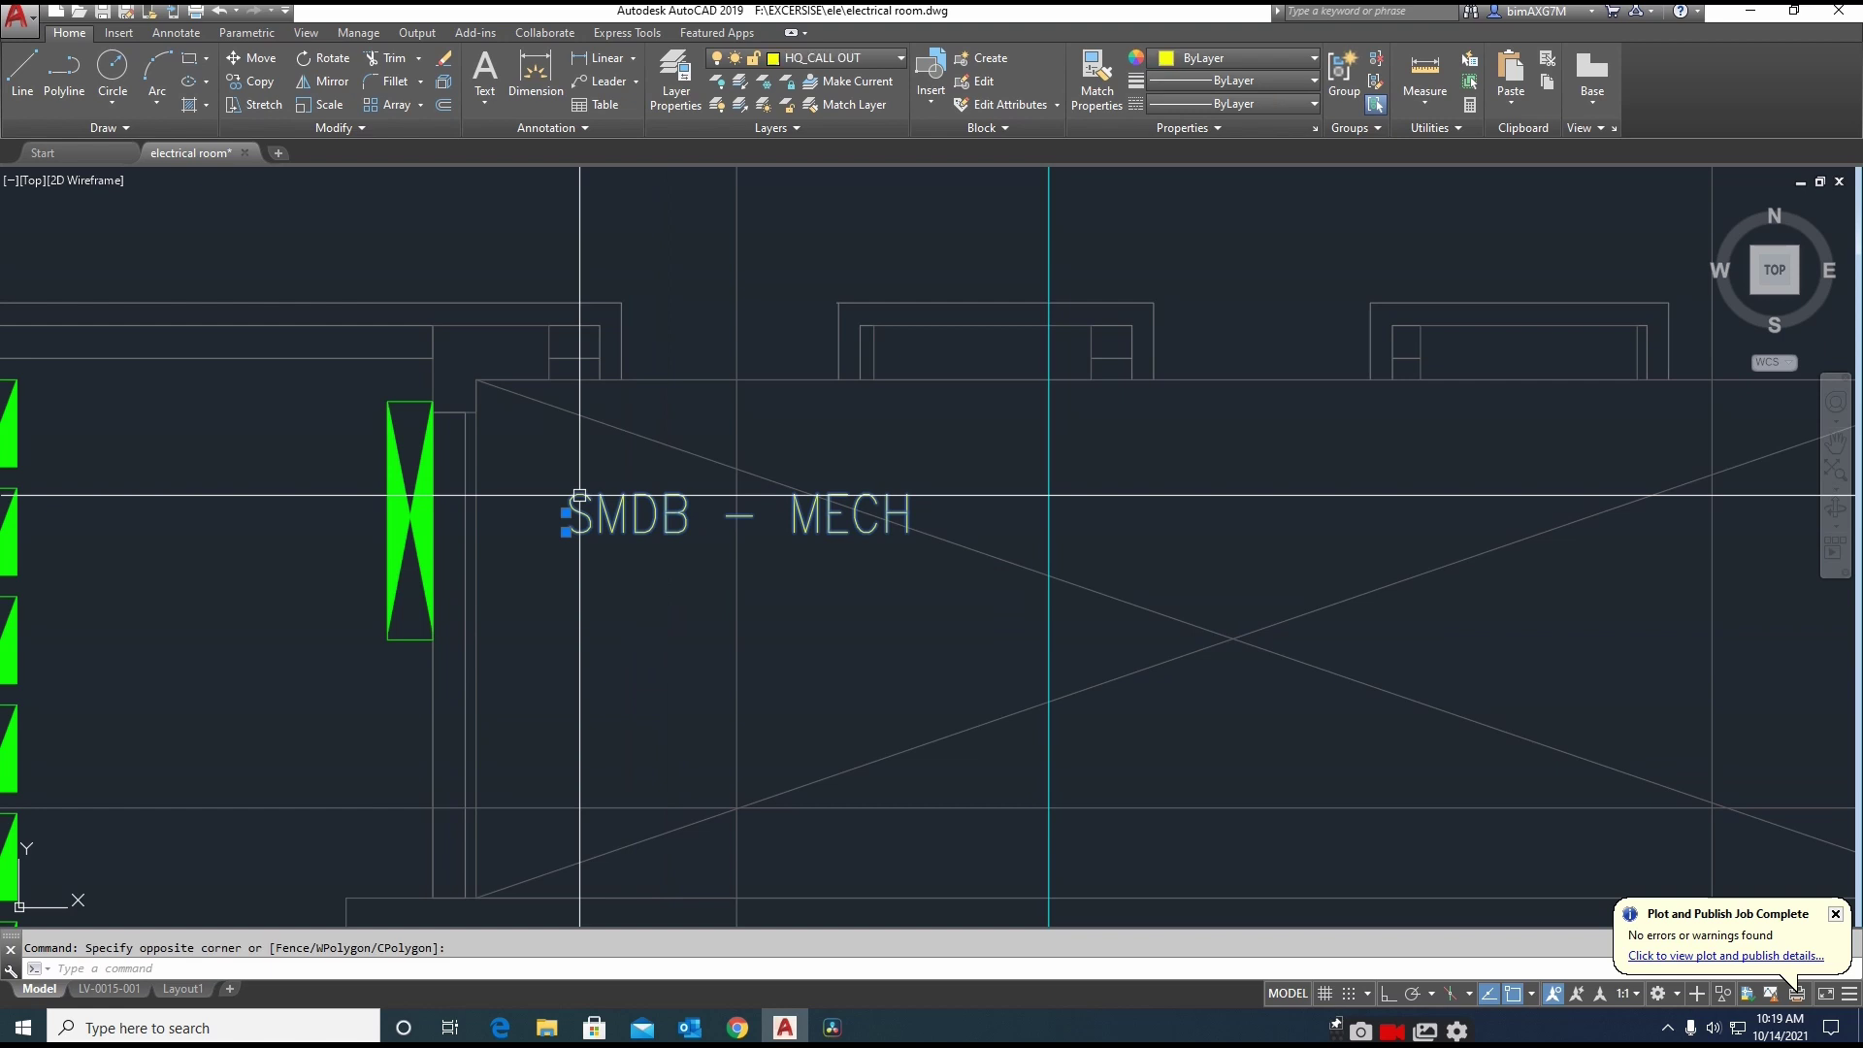
{"action": "left_click", "coordinate": [621, 37]}
{"action": "left_click", "coordinate": [398, 61]}
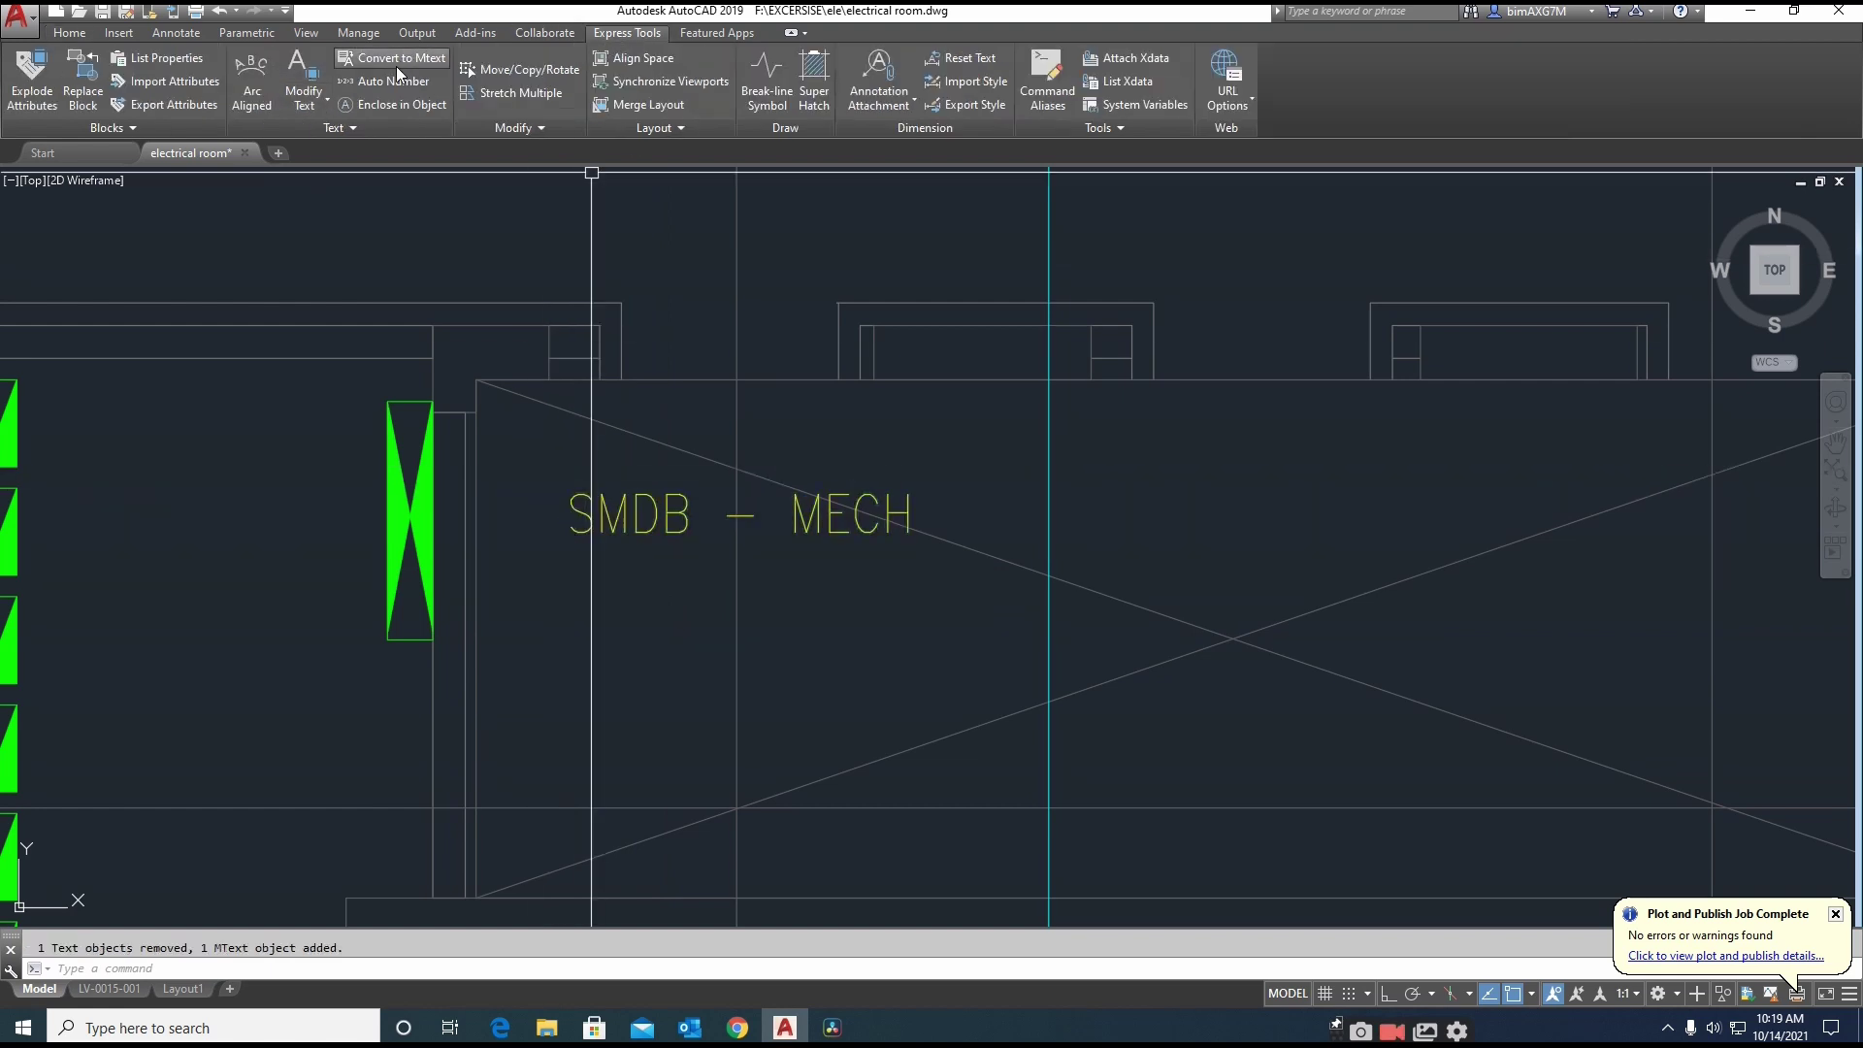
{"action": "double_click", "coordinate": [631, 522]}
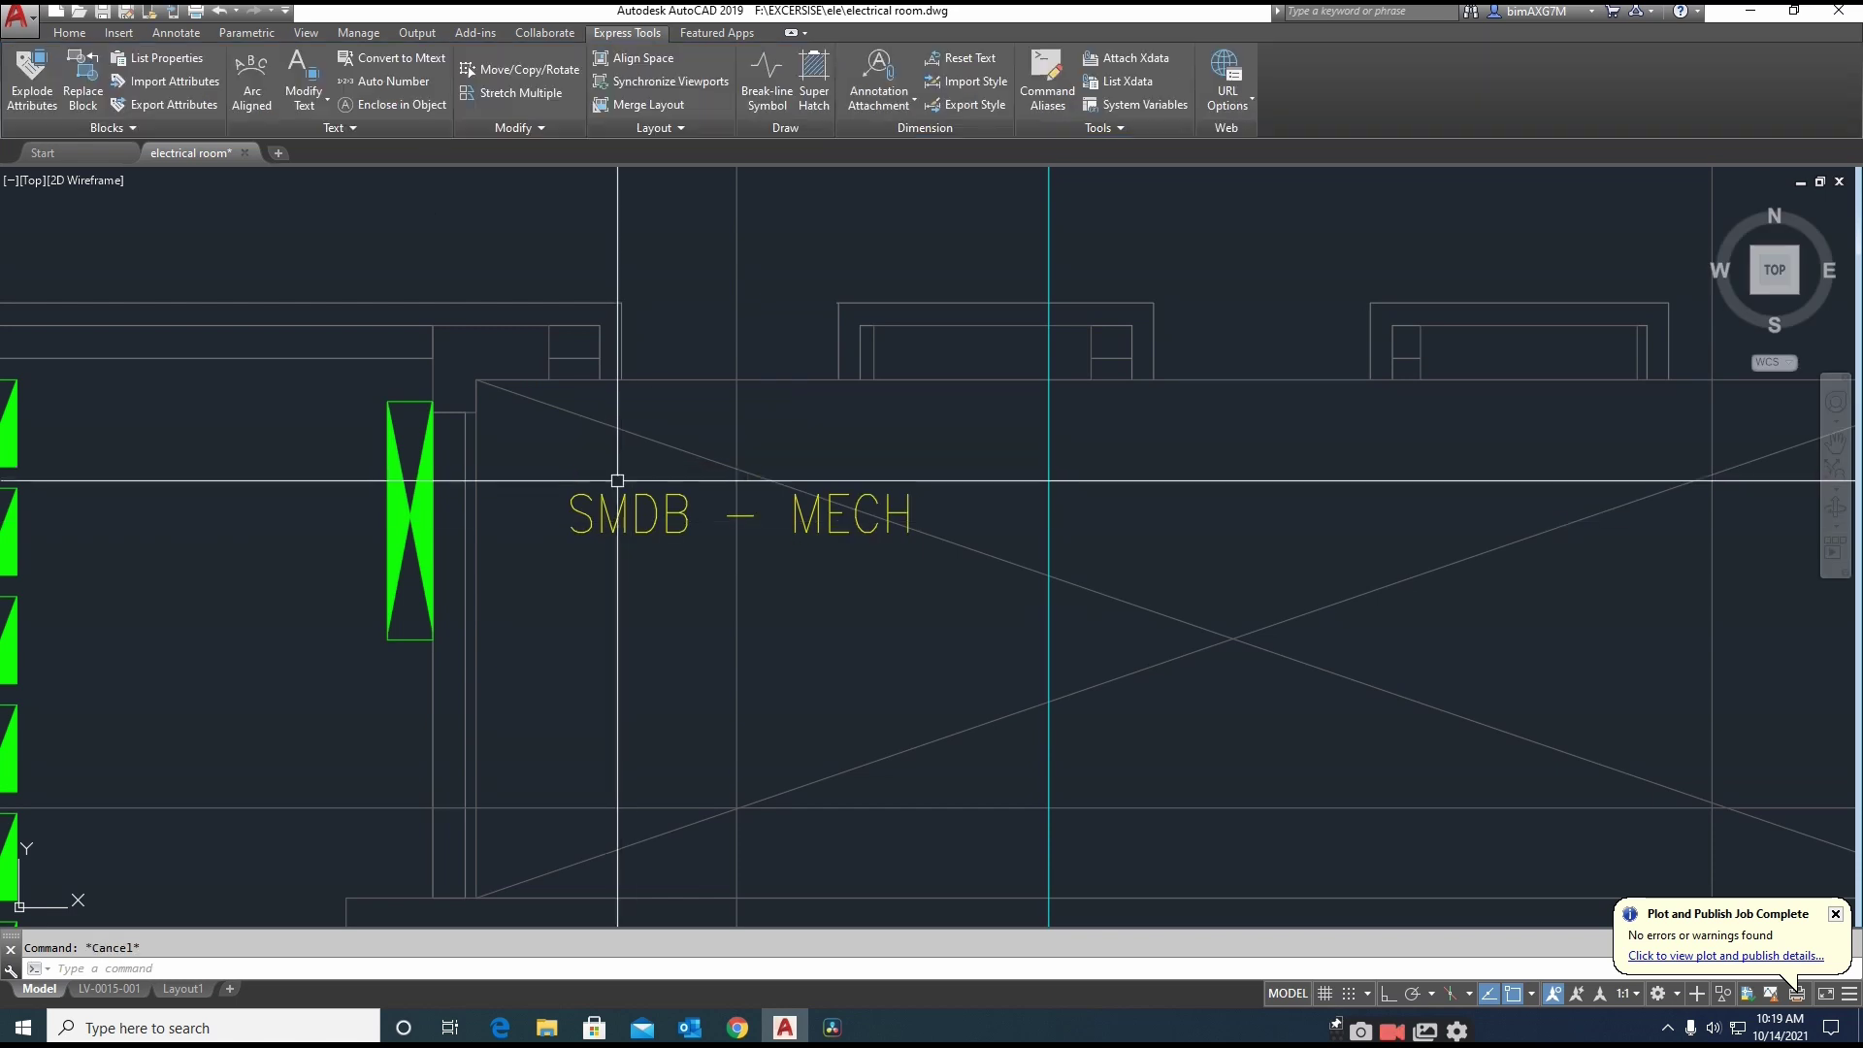
{"action": "left_click", "coordinate": [617, 482]}
{"action": "left_click", "coordinate": [586, 525]}
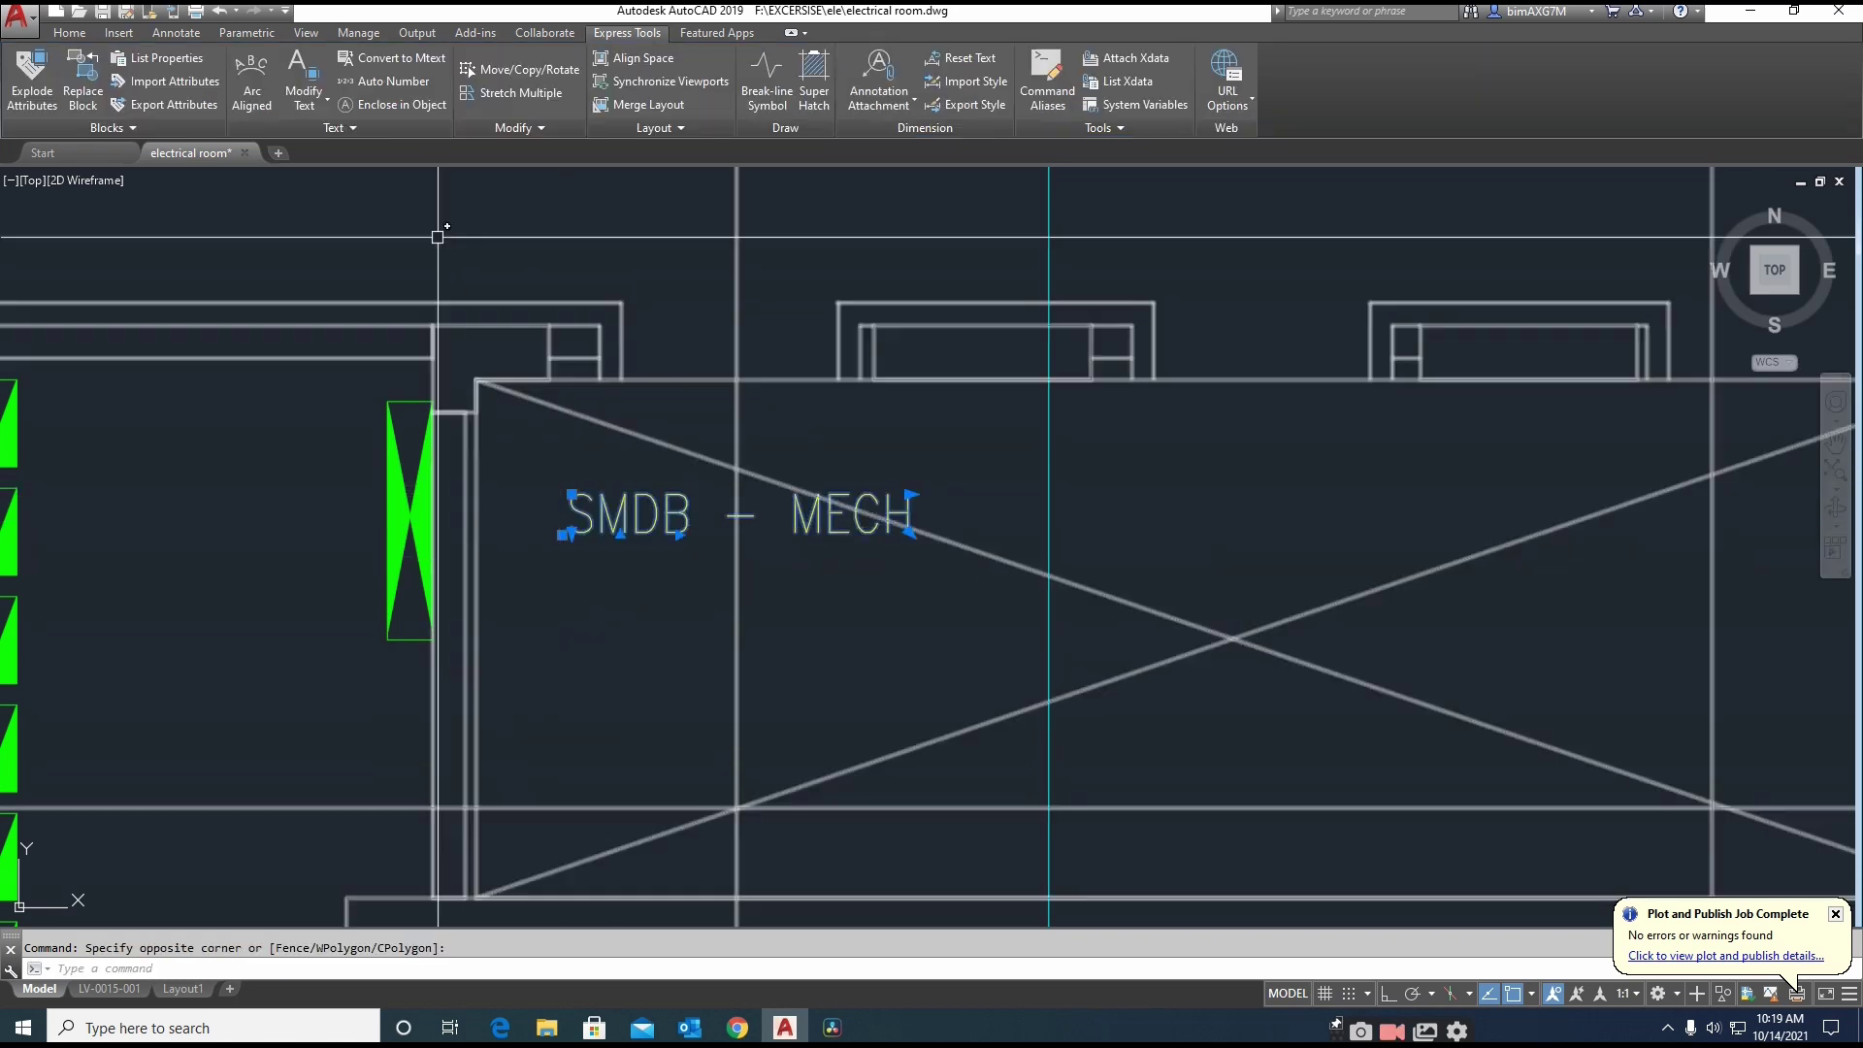
{"action": "left_click", "coordinate": [378, 62]}
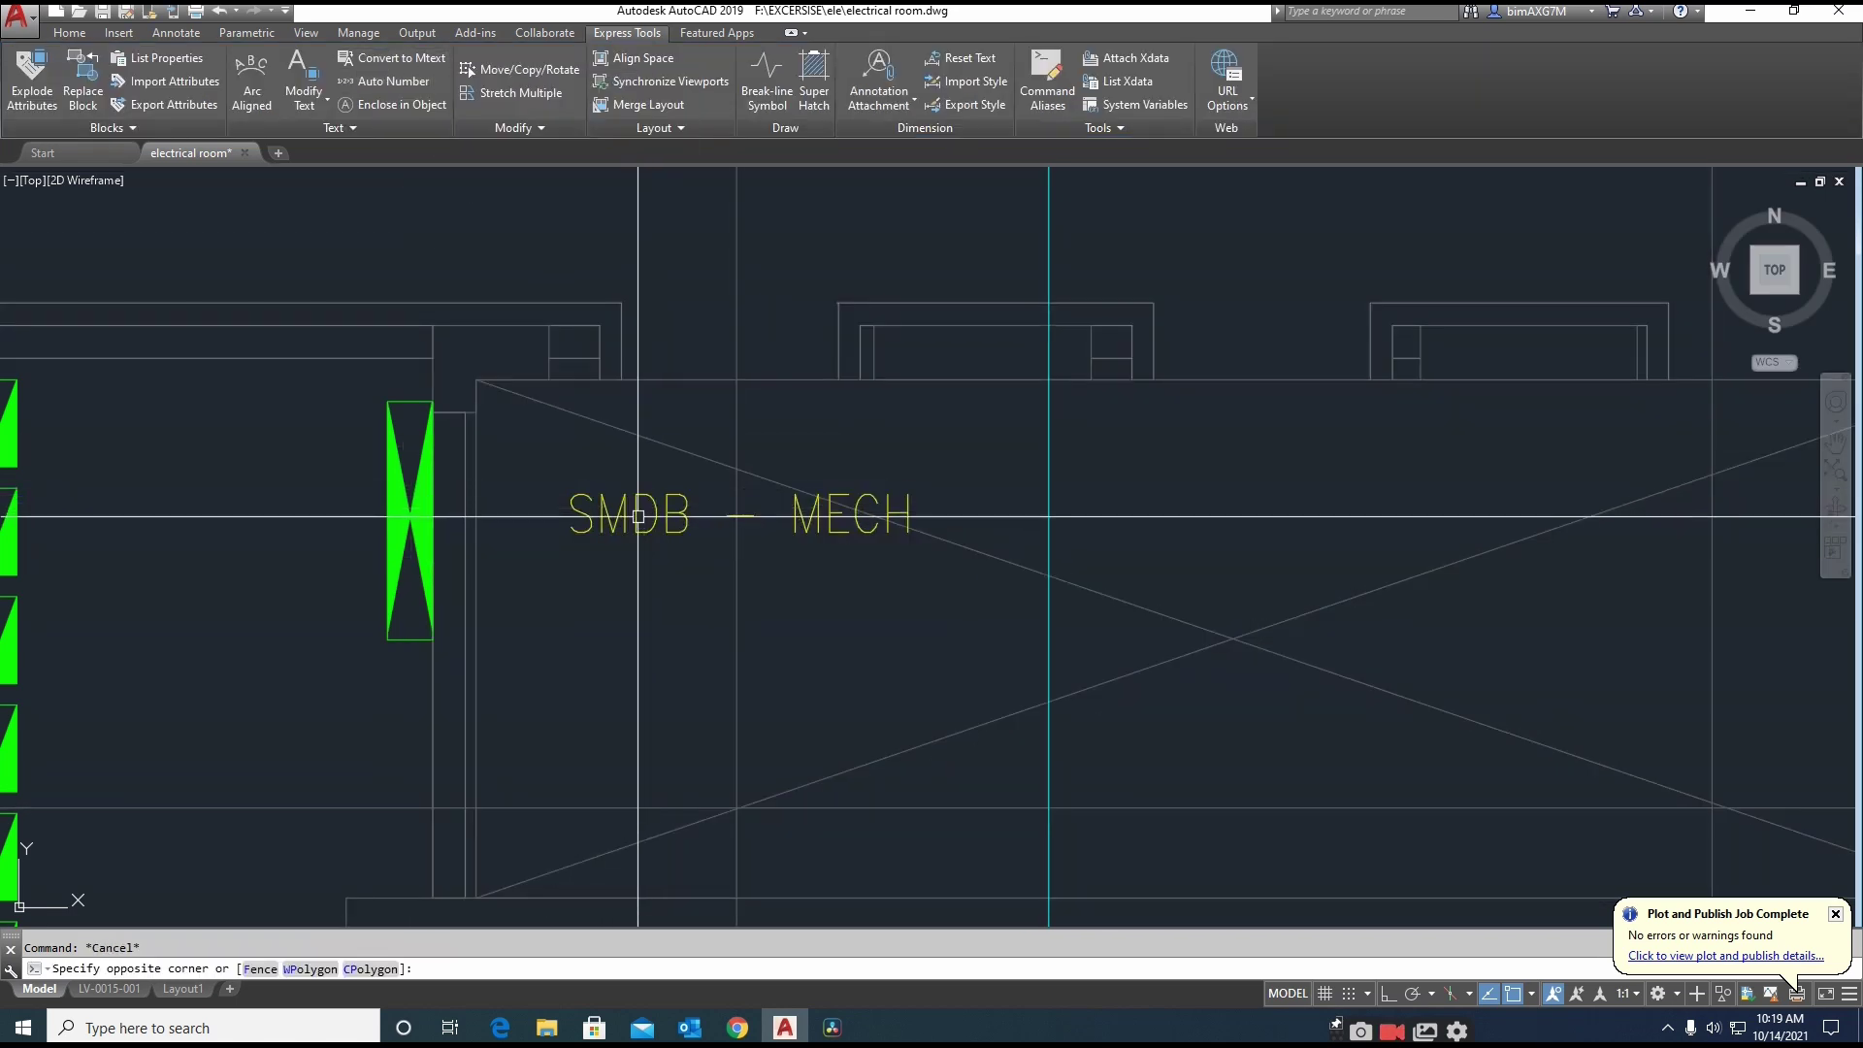
Set the SMDB - MECH label's font to Arial and show the label's properties
{"action": "double_click", "coordinate": [628, 521]}
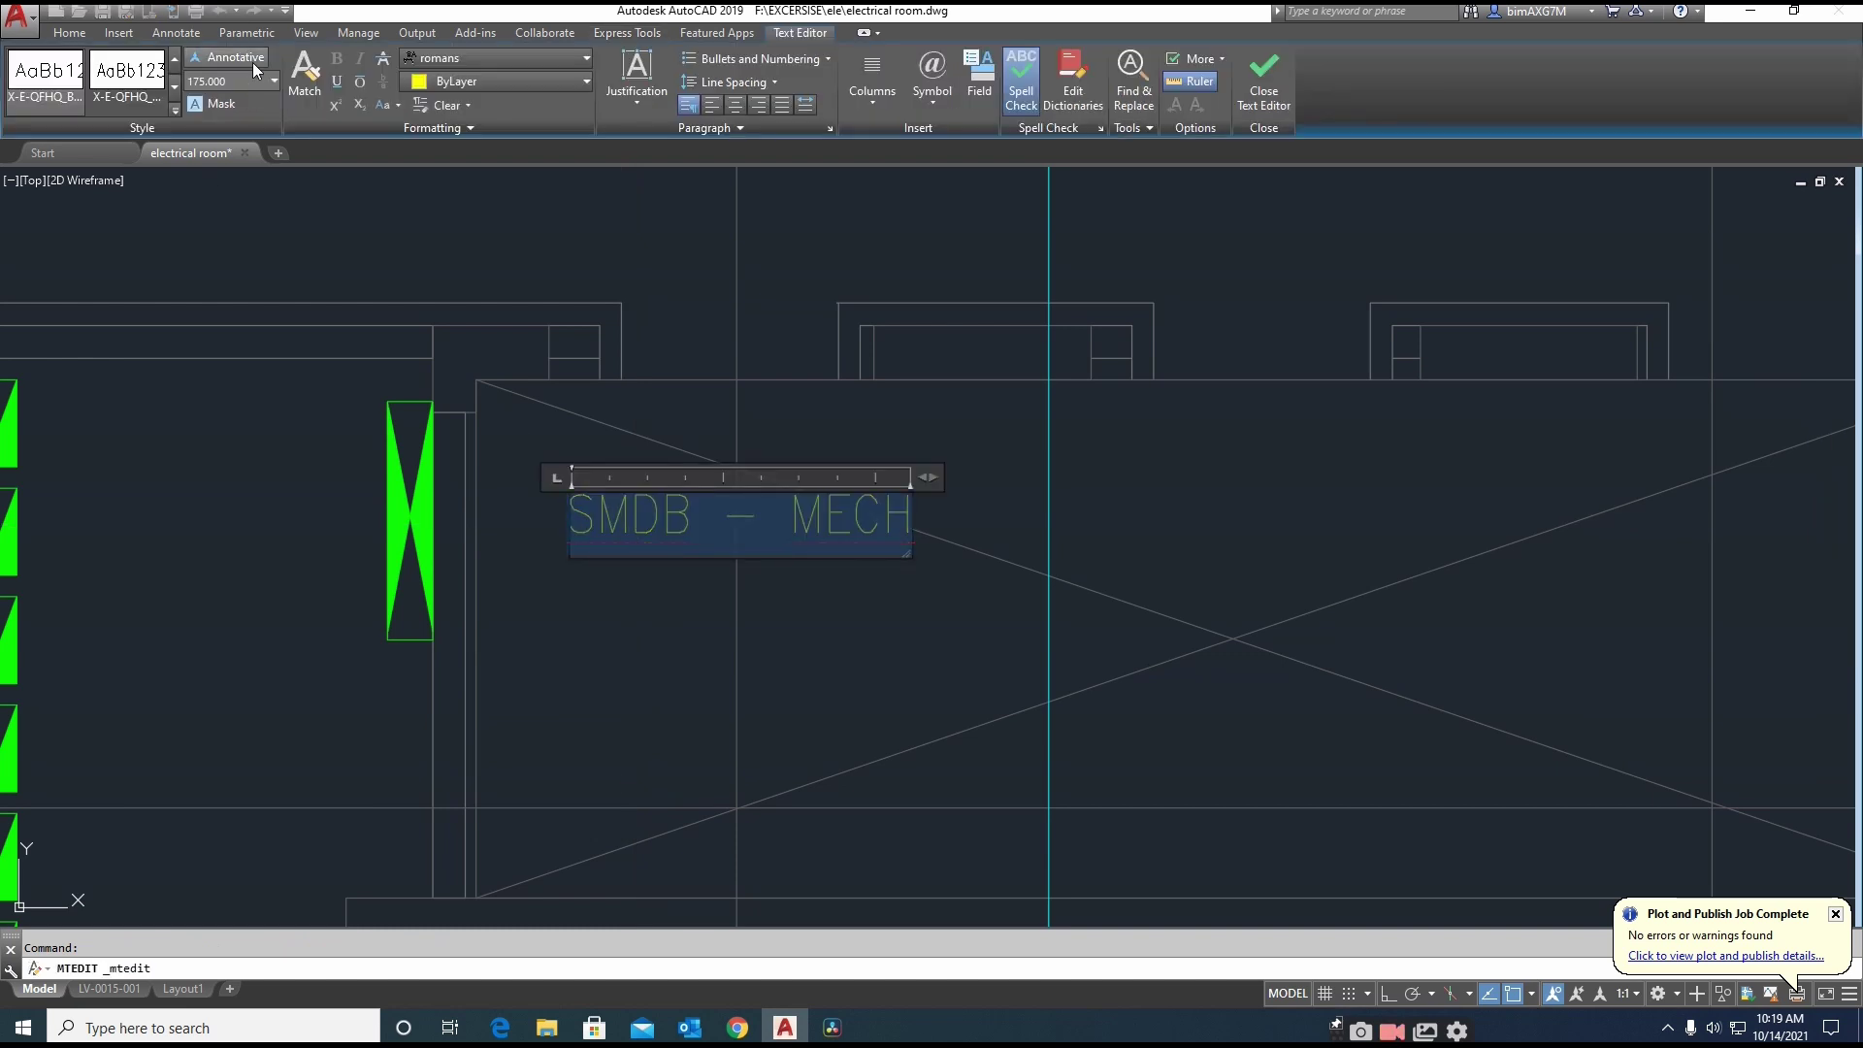
{"action": "left_click", "coordinate": [479, 57]}
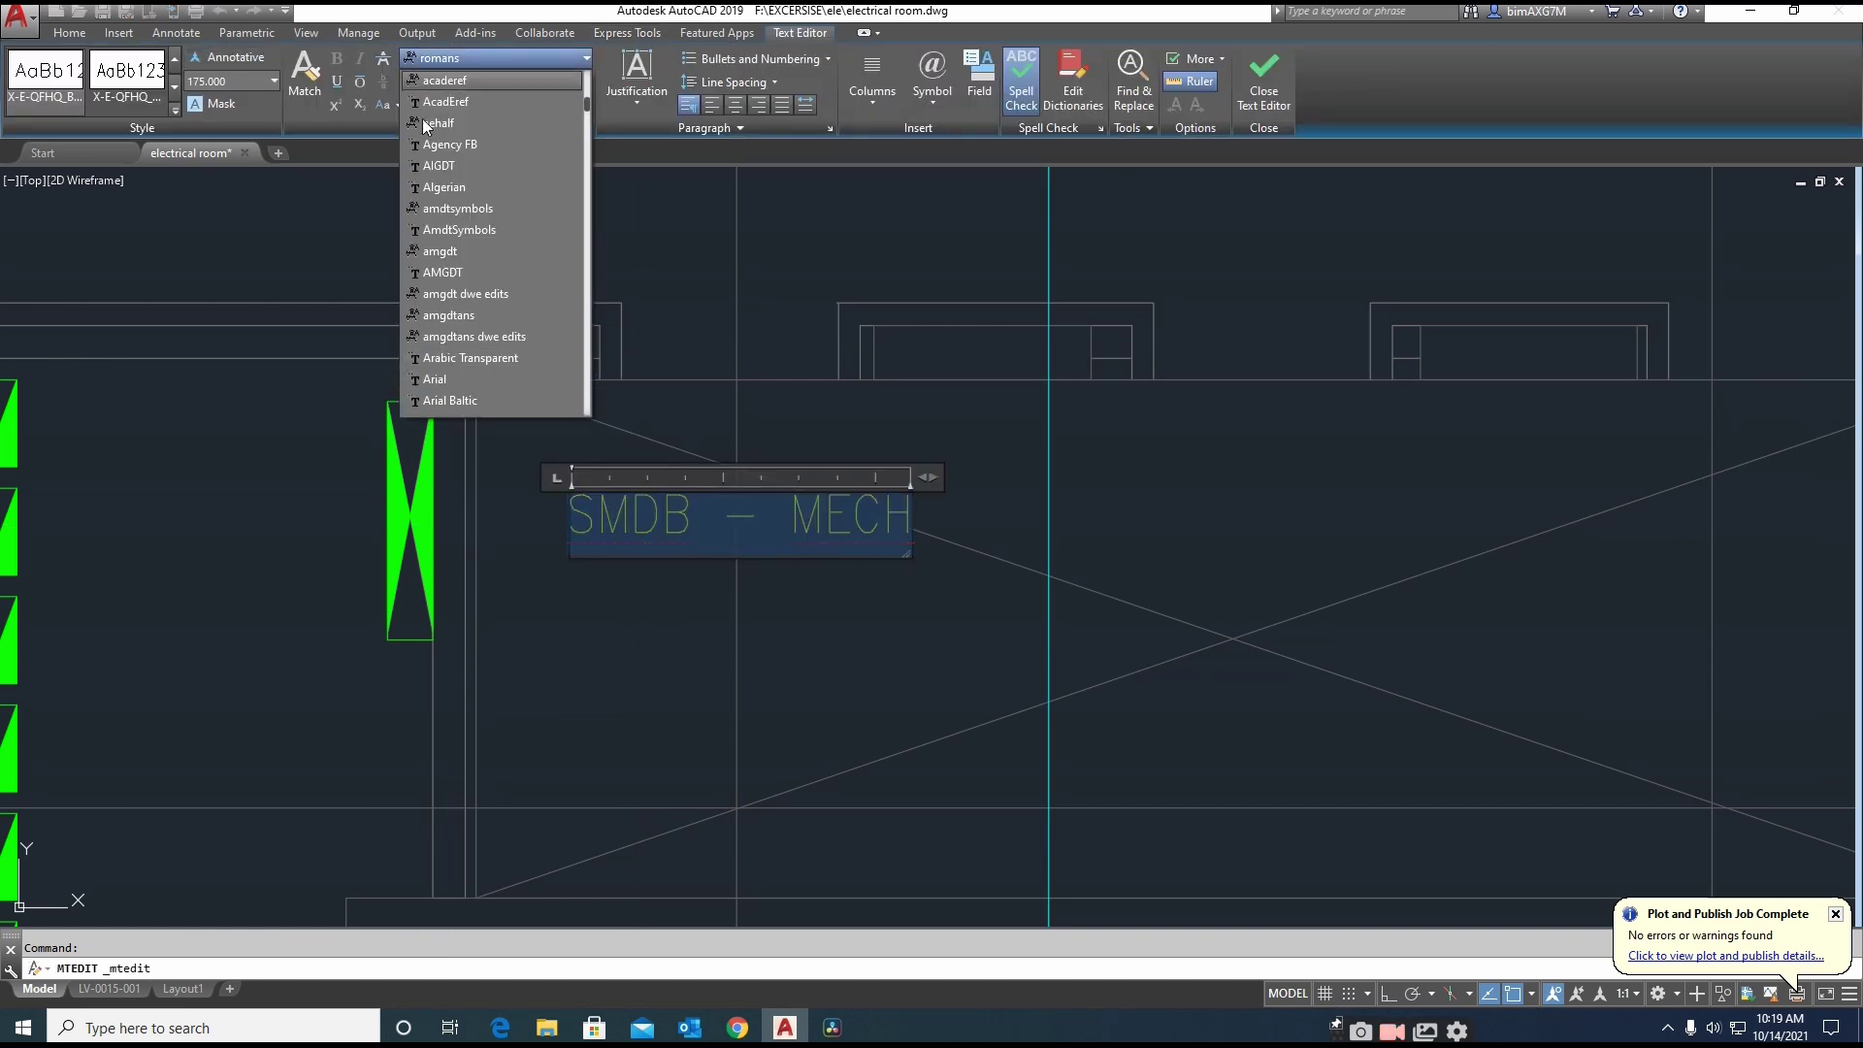
{"action": "scroll", "coordinate": [474, 186], "scroll_direction": "down", "scroll_amount": 2}
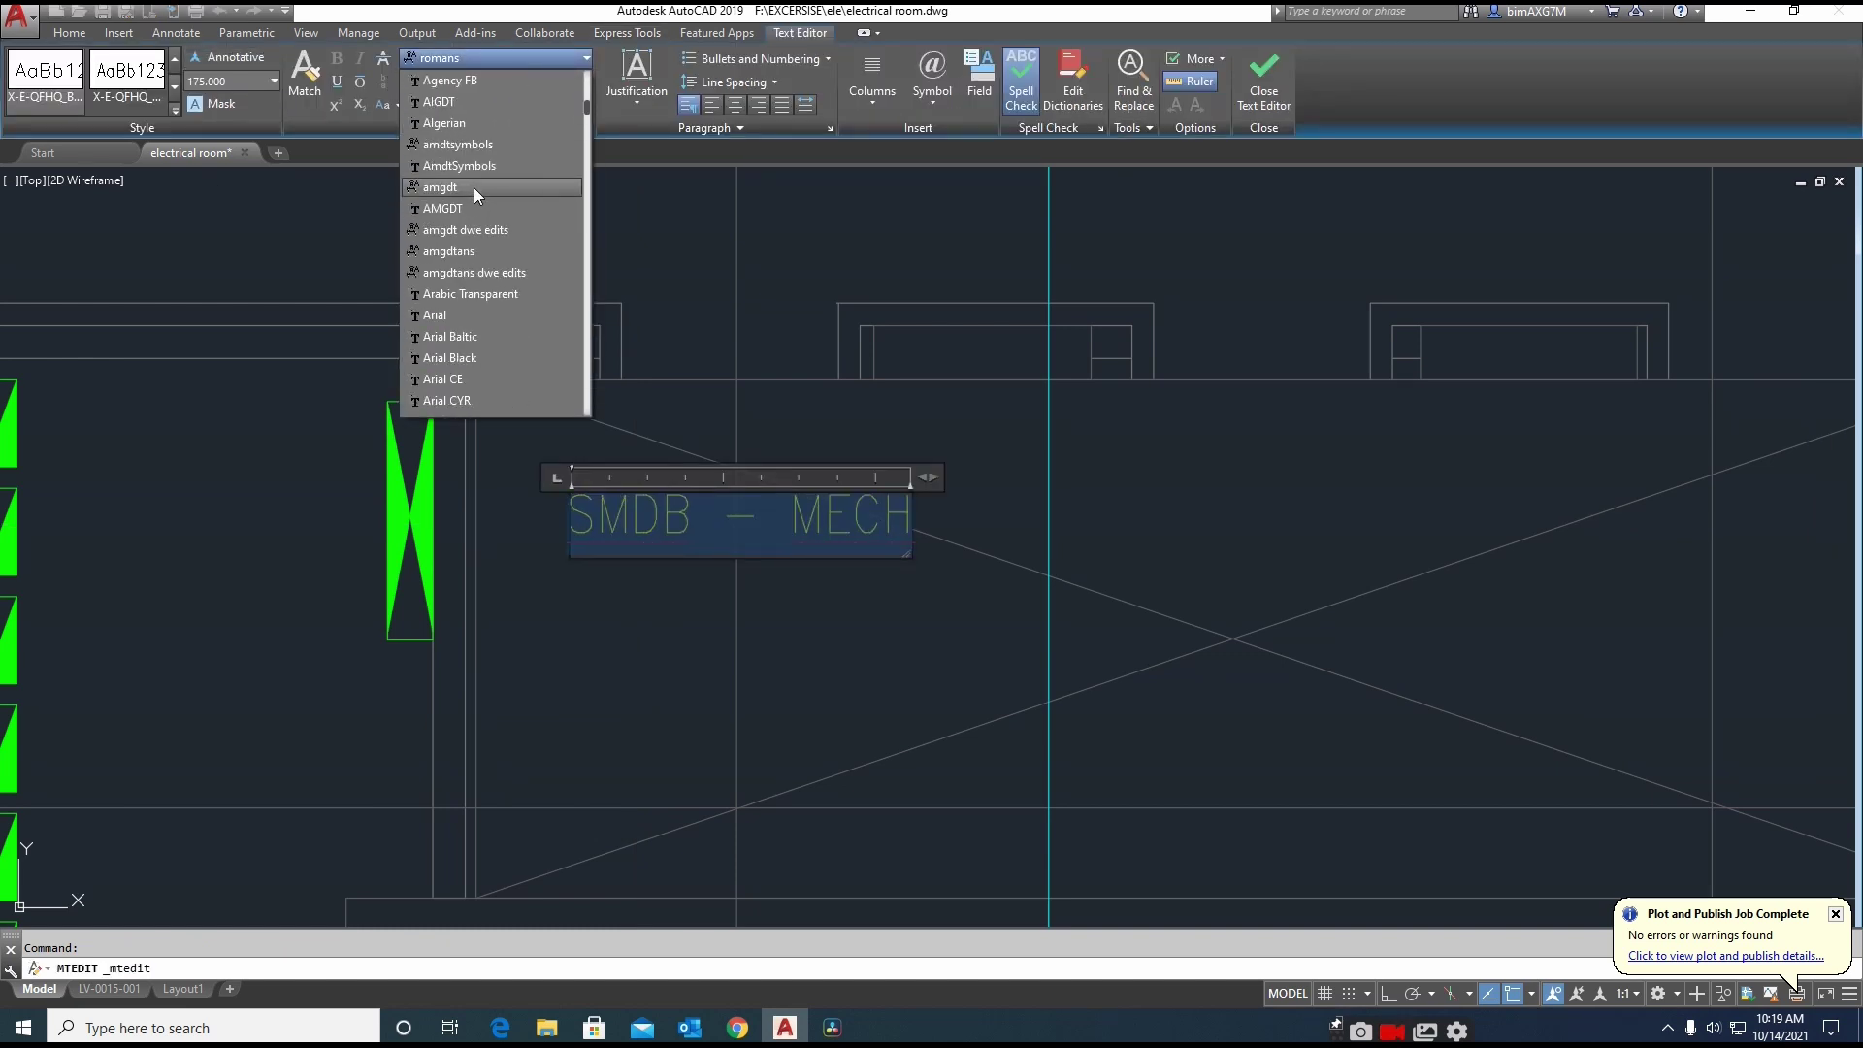
{"action": "left_click", "coordinate": [444, 314]}
{"action": "left_click", "coordinate": [677, 667]}
{"action": "left_click", "coordinate": [644, 500]}
{"action": "key", "text": "ctrl+1"}
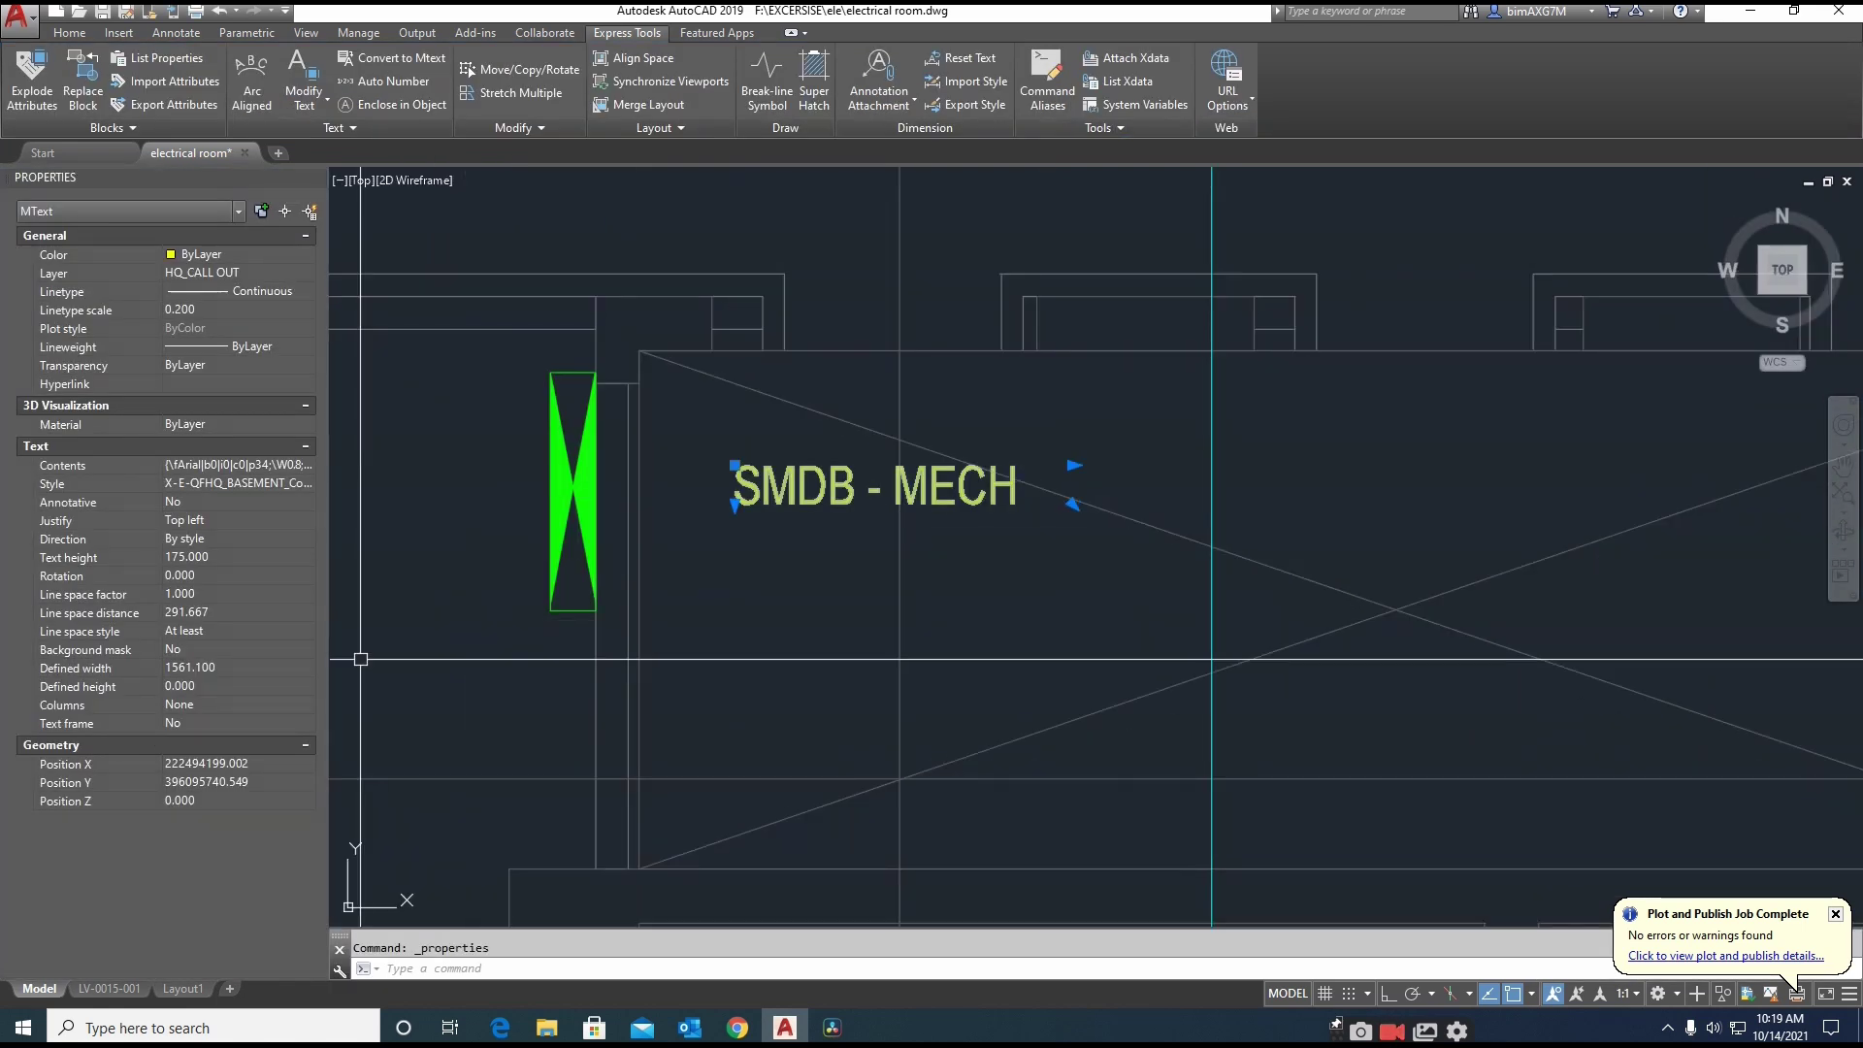
{"action": "key", "text": "Escape"}
Increase the width factor of the SMDB - MECH label's characters
{"action": "double_click", "coordinate": [806, 496]}
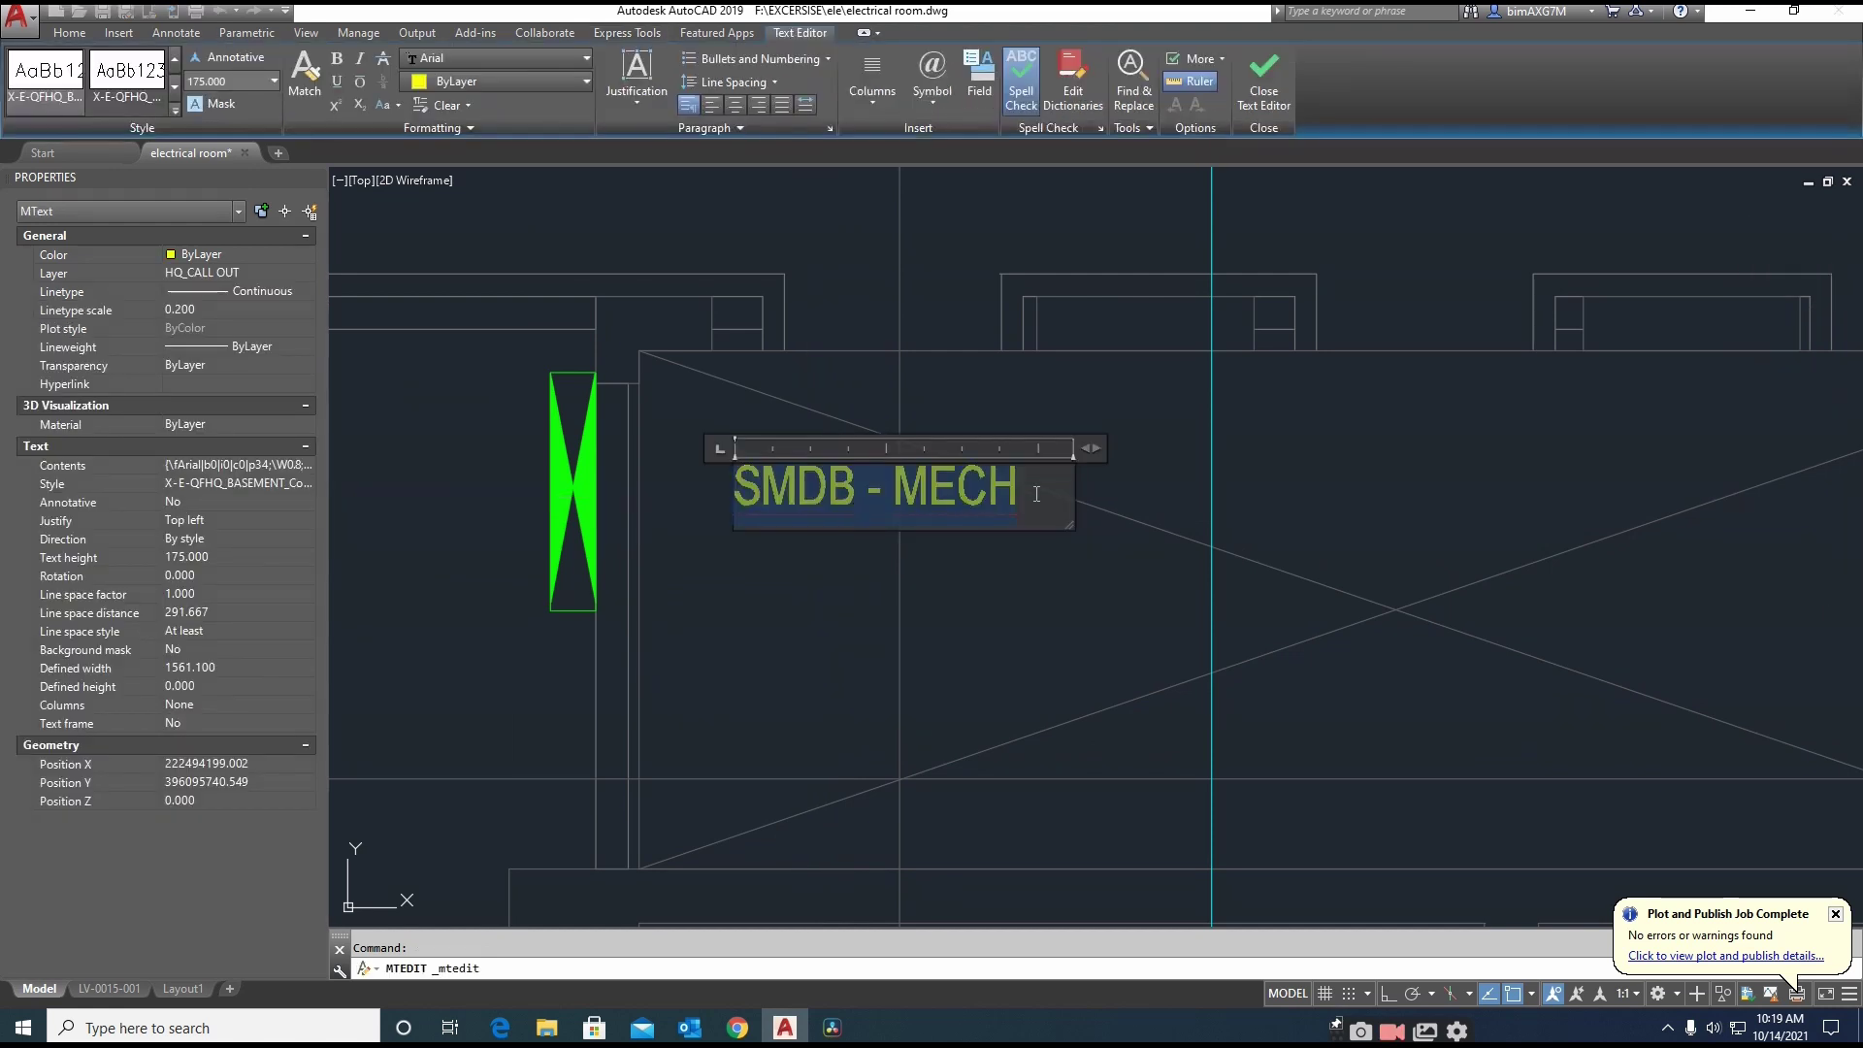
{"action": "left_click", "coordinate": [462, 130]}
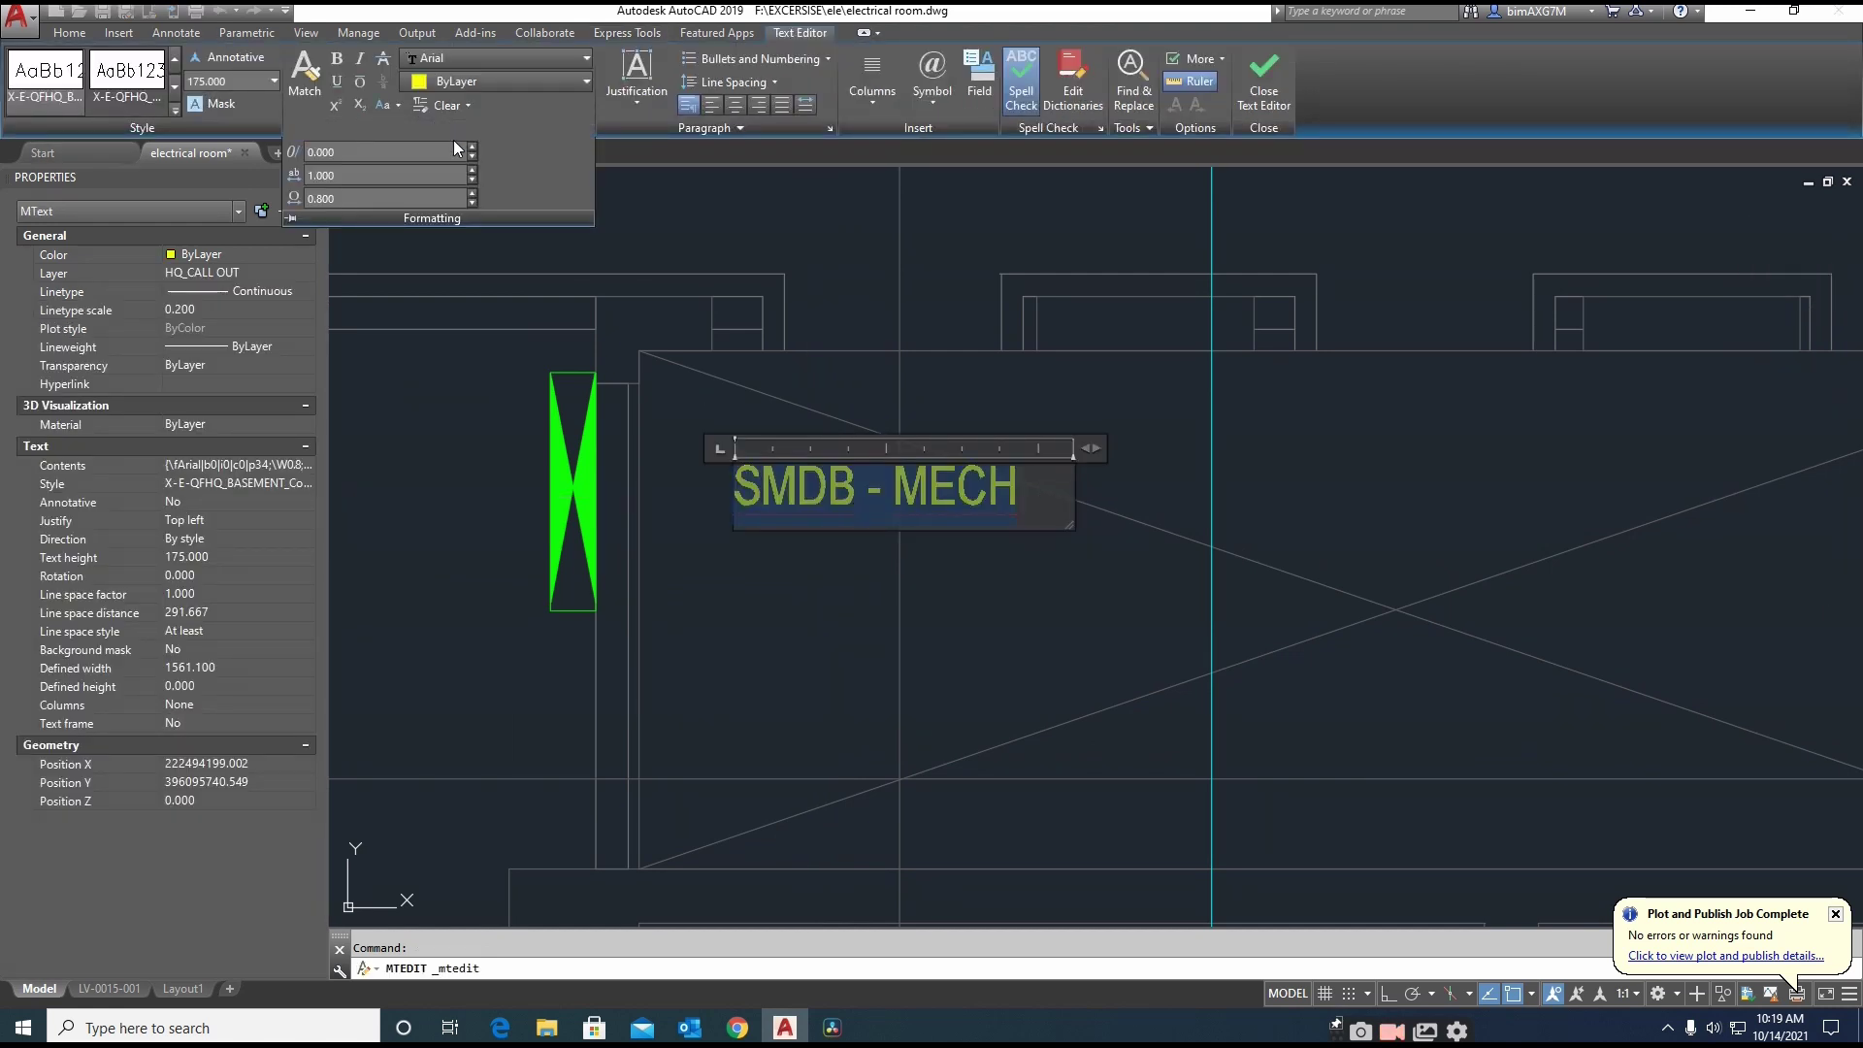
{"action": "left_click", "coordinate": [354, 198]}
{"action": "key", "text": "Return"}
{"action": "left_click", "coordinate": [777, 632]}
Widen the SMDB - MECH label's text frame so the text fits on one line
{"action": "left_click", "coordinate": [840, 525]}
{"action": "left_click", "coordinate": [783, 559]}
{"action": "left_click", "coordinate": [998, 457]}
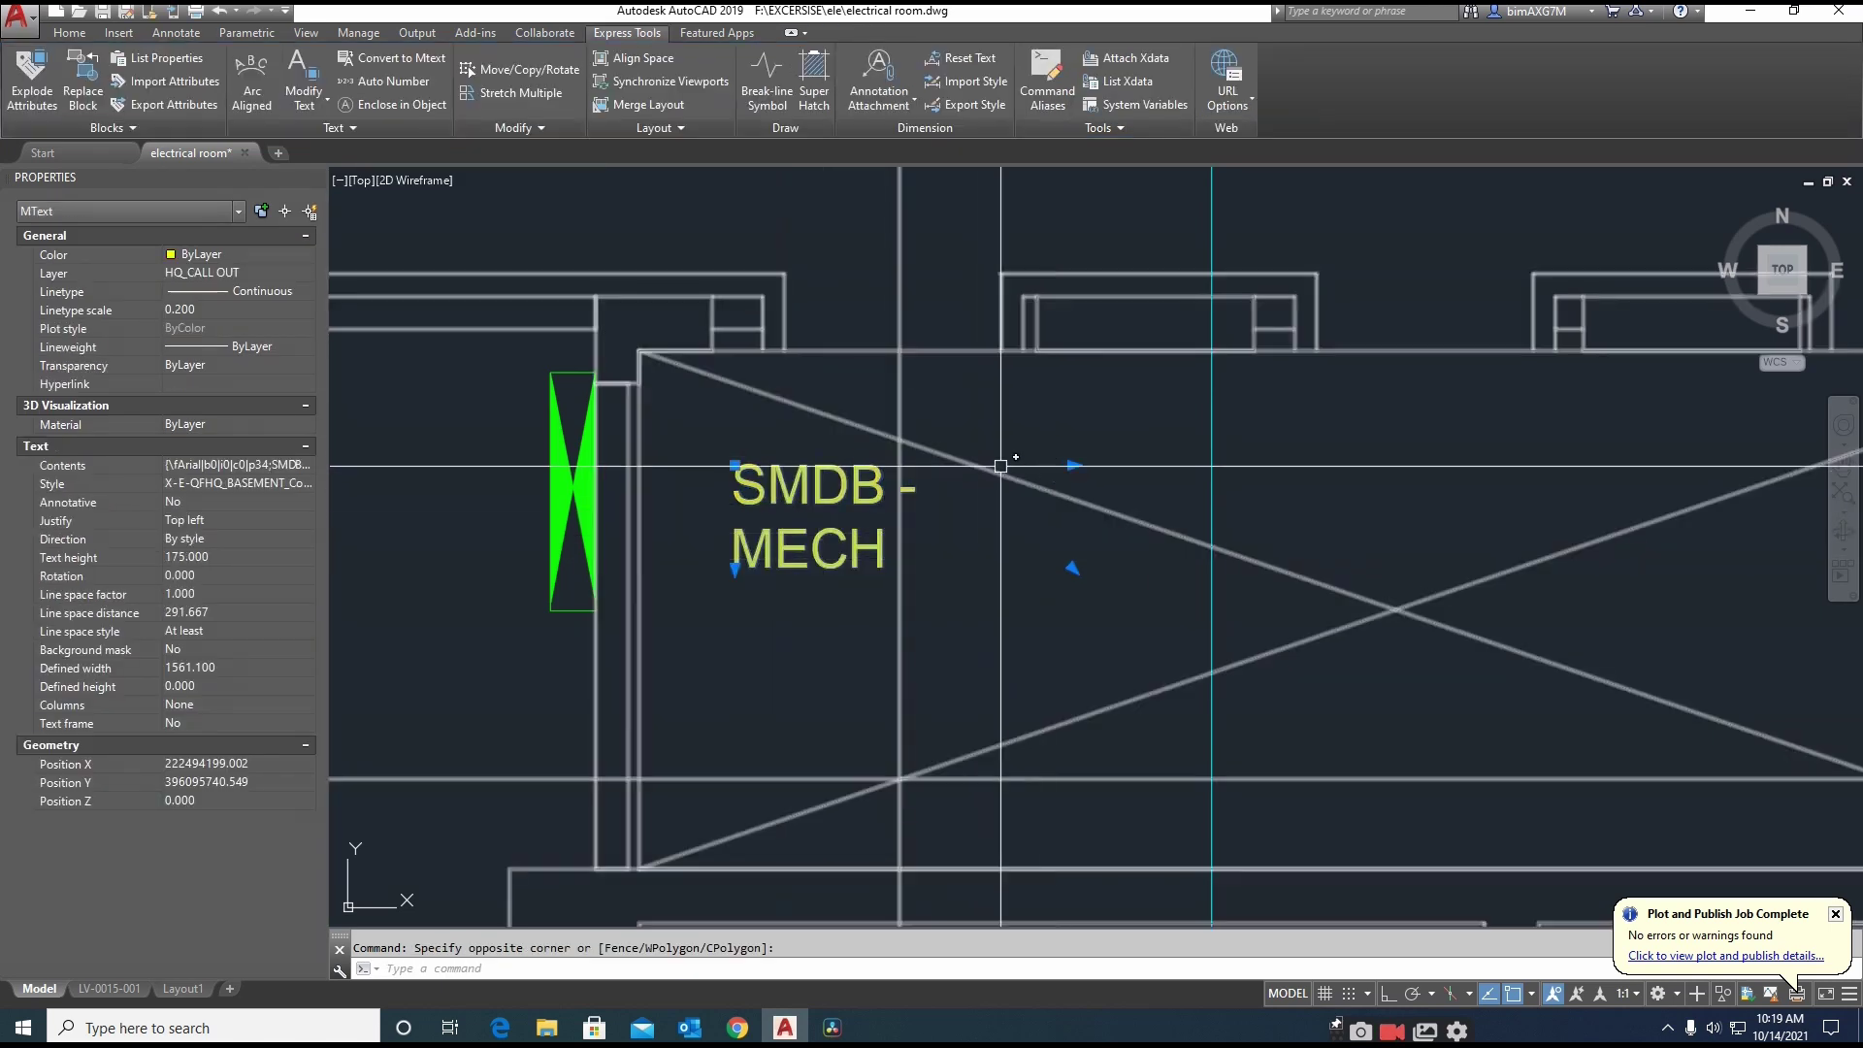
{"action": "left_click", "coordinate": [1073, 465]}
{"action": "left_click", "coordinate": [1047, 508]}
Move the SMDB - MECH label to the right, farther from the right wall's SMDB block
{"action": "type", "text": "m"}
{"action": "key", "text": "Return"}
{"action": "left_click", "coordinate": [776, 606]}
{"action": "left_click", "coordinate": [1039, 593]}
{"action": "key", "text": "Escape"}
Draw a horizontal leader from the right wall's SMDB block to the SMDB - MECH label
{"action": "type", "text": "le"}
{"action": "key", "text": "Return"}
{"action": "left_click", "coordinate": [599, 493]}
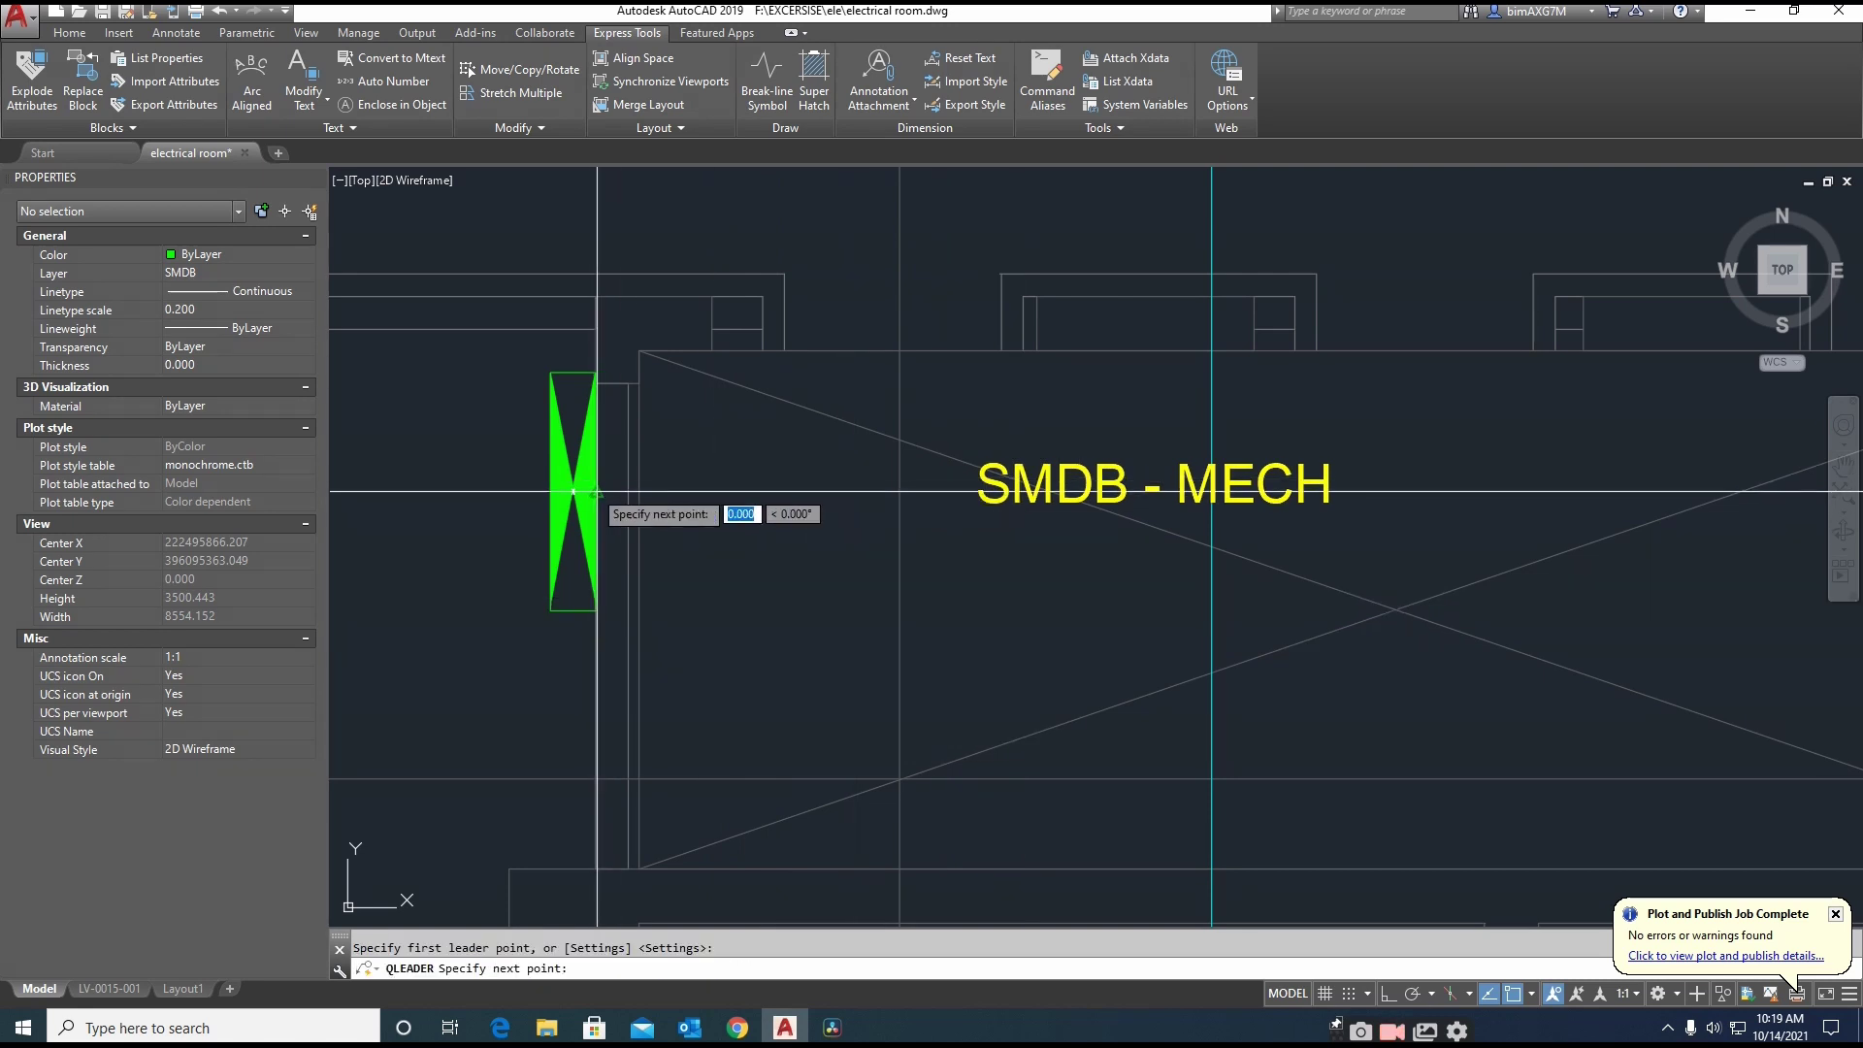
{"action": "key", "text": "F8"}
{"action": "left_click", "coordinate": [1016, 493]}
Move the SMDB - MECH label slightly down so it lines up with its leader
{"action": "type", "text": "m"}
{"action": "key", "text": "Return"}
{"action": "left_click", "coordinate": [999, 546]}
{"action": "left_click", "coordinate": [998, 556]}
{"action": "scroll", "coordinate": [997, 556], "scroll_direction": "down", "scroll_amount": 6}
{"action": "key", "text": "Escape"}
Copy the SMDB - MECH label to the empty area left of the lowest SMDB block
{"action": "type", "text": "c"}
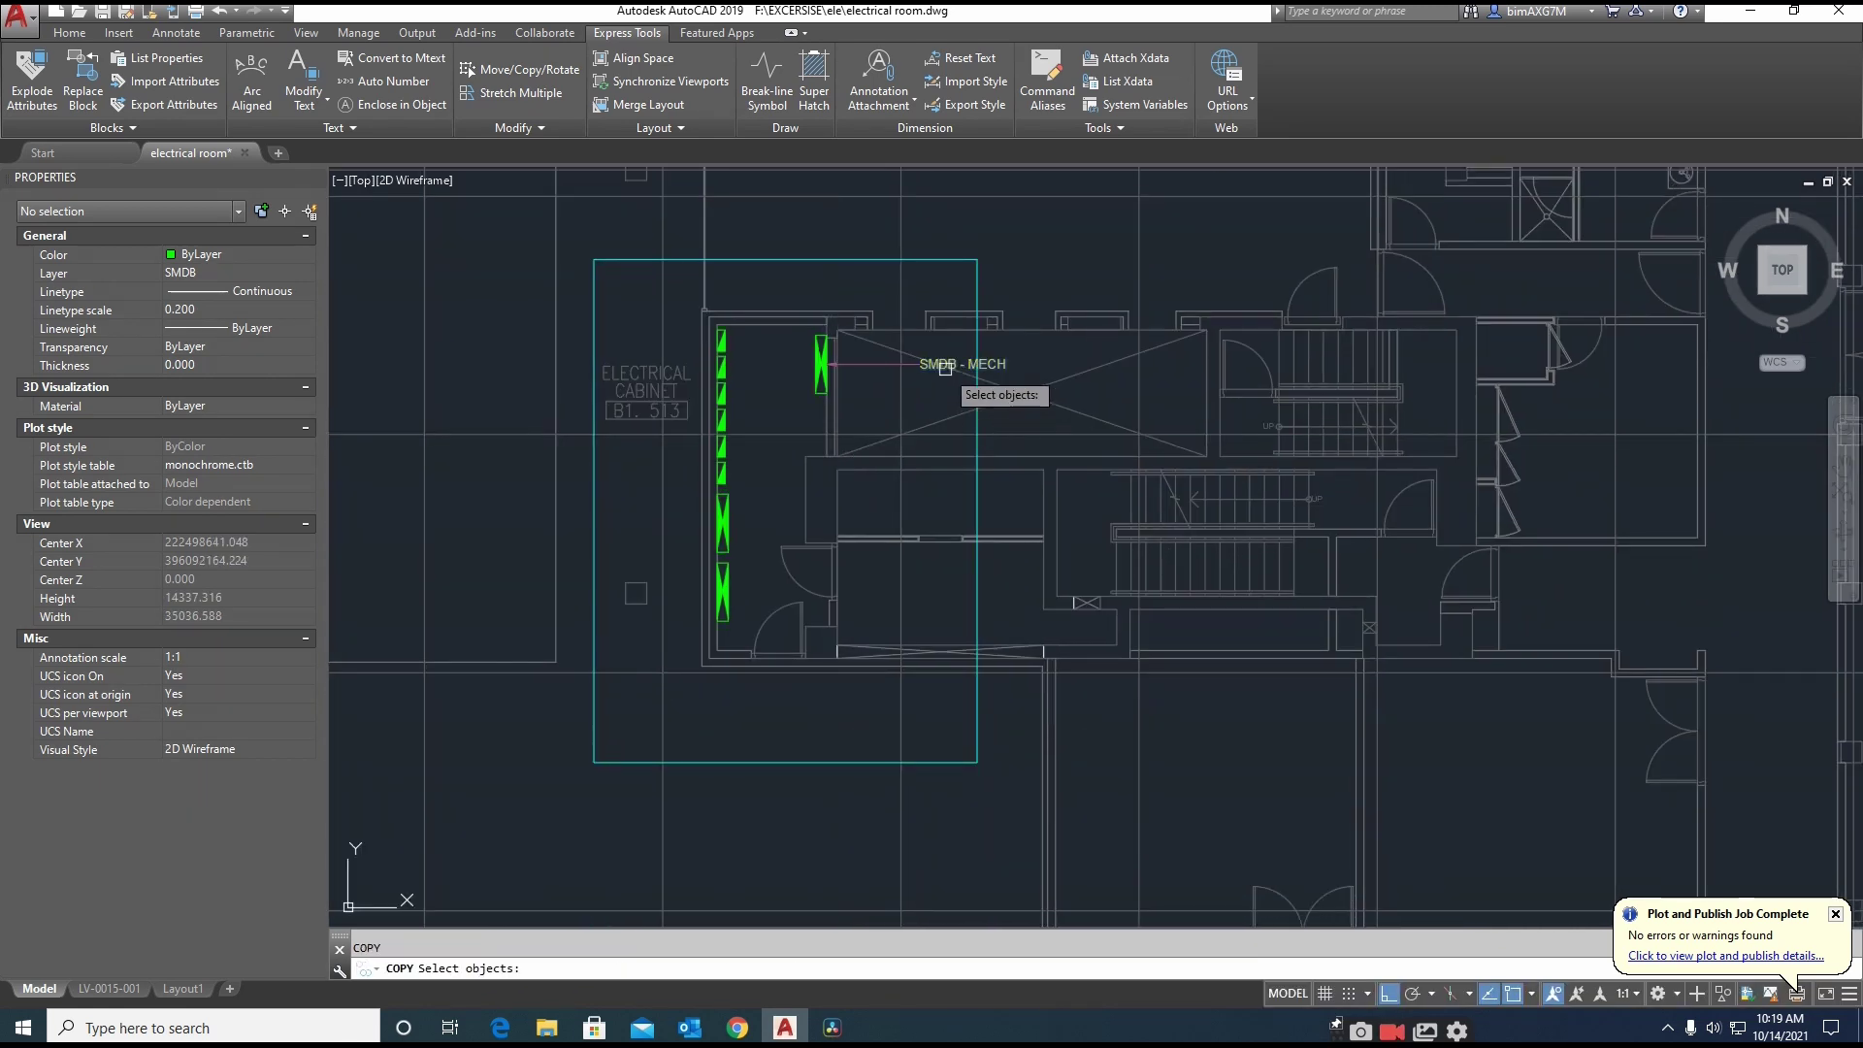
{"action": "key", "text": "Return"}
{"action": "left_click", "coordinate": [945, 369]}
{"action": "scroll", "coordinate": [805, 500], "scroll_direction": "up", "scroll_amount": 5}
{"action": "key", "text": "F8"}
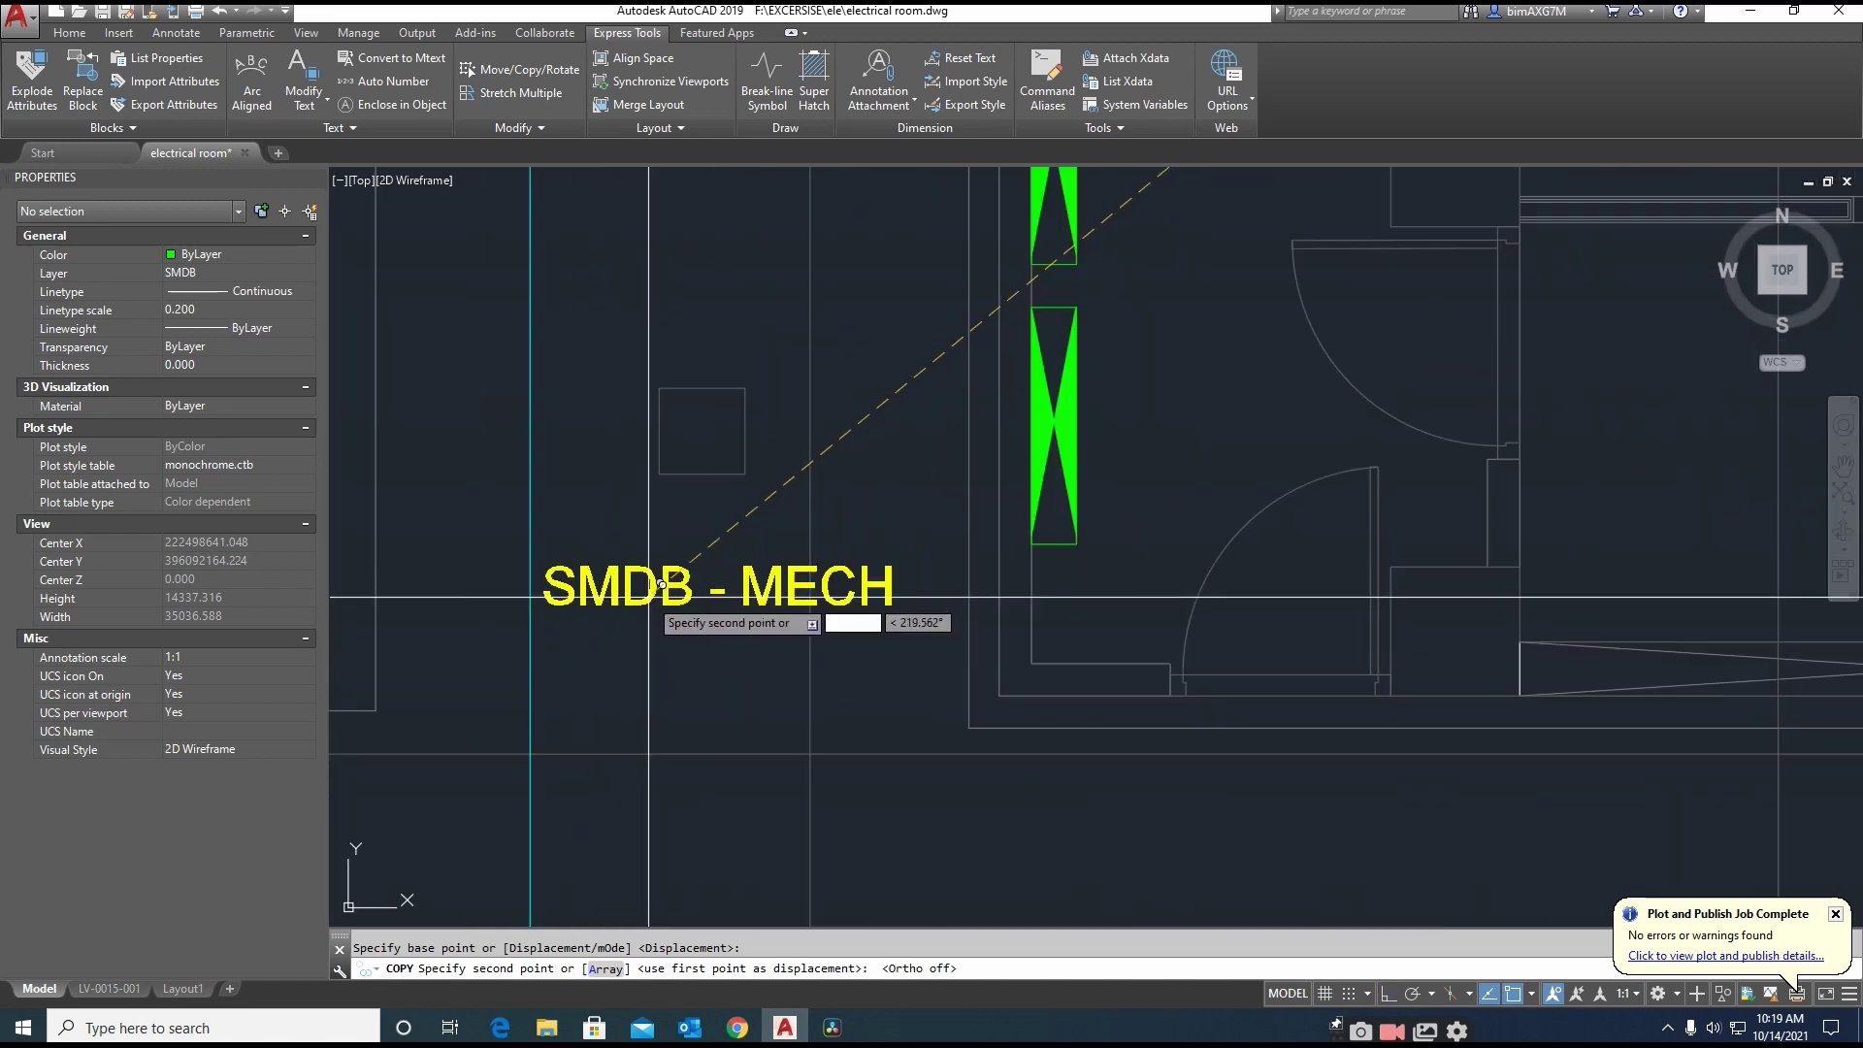
{"action": "left_click", "coordinate": [658, 514]}
{"action": "key", "text": "Escape"}
Change the copied label's text to SMDB - ELEC and move it to the right of the lowest SMDB block
{"action": "double_click", "coordinate": [837, 521]}
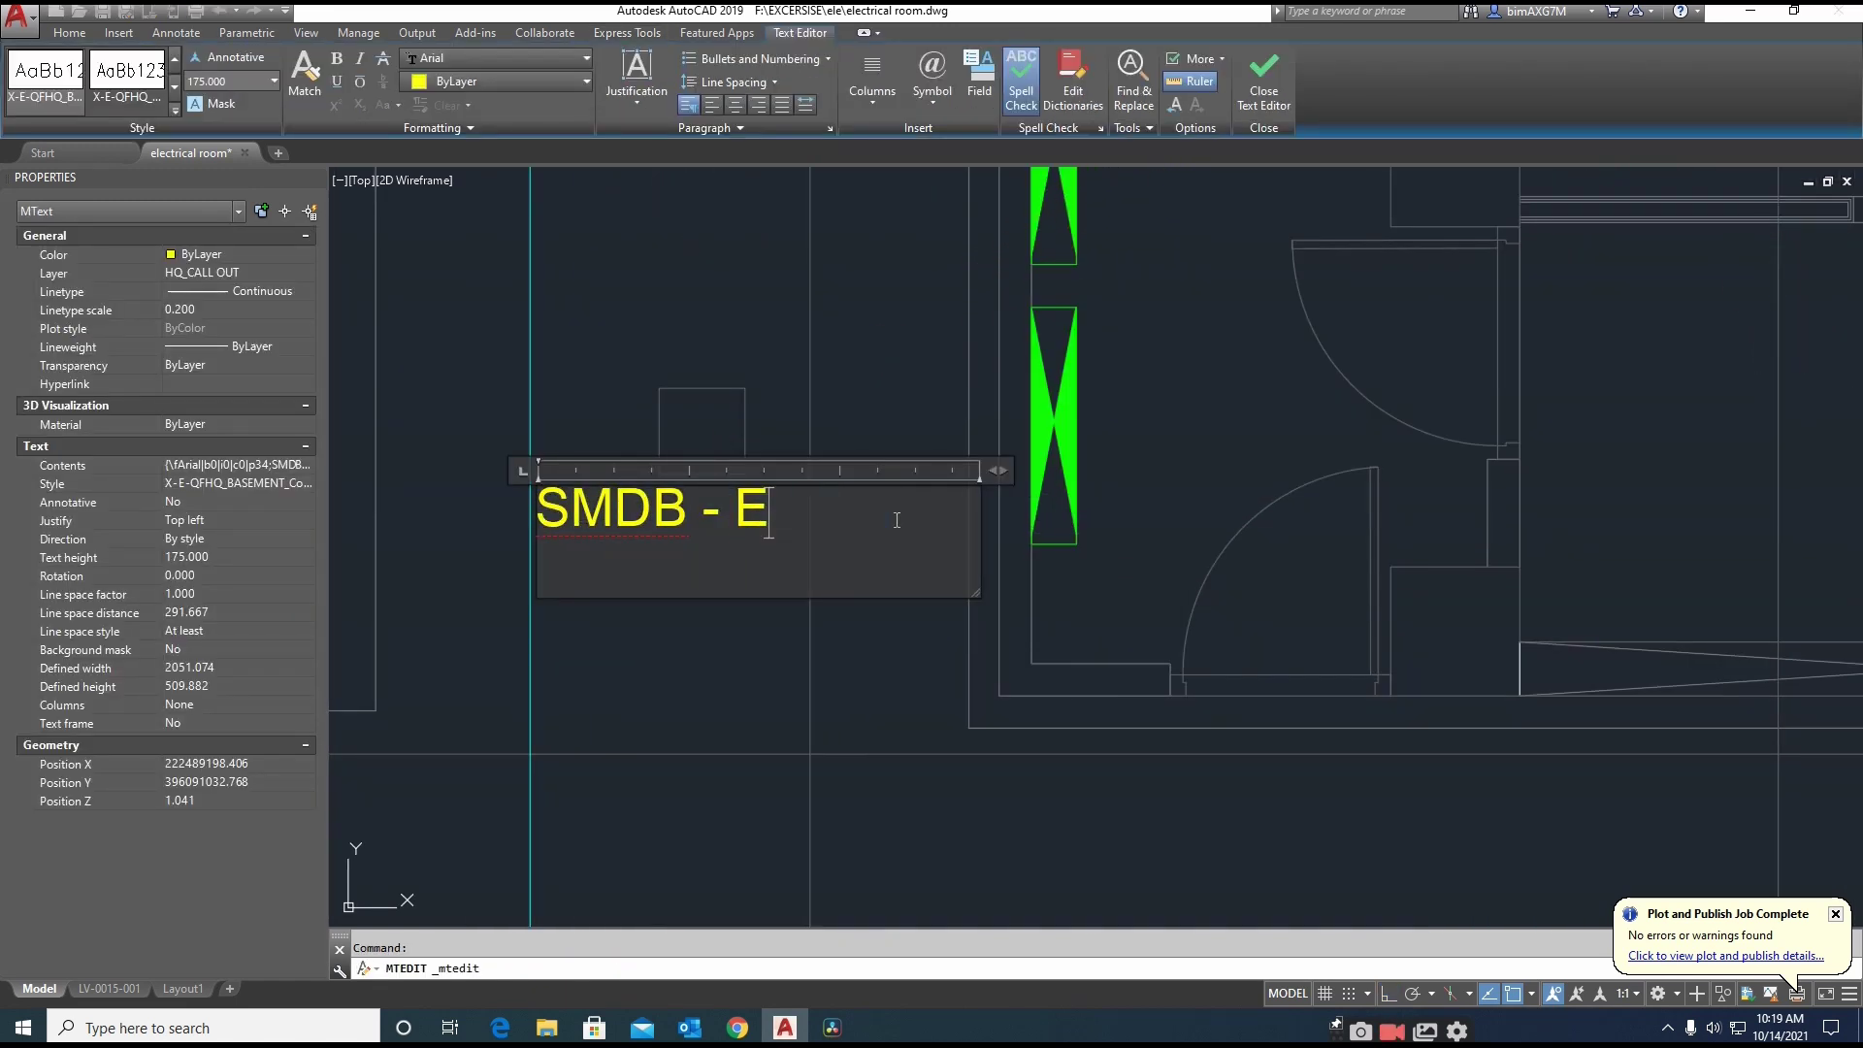
{"action": "key", "text": "Escape"}
{"action": "scroll", "coordinate": [874, 686], "scroll_direction": "down", "scroll_amount": 2}
{"action": "left_click", "coordinate": [758, 586]}
{"action": "key", "text": "Return"}
{"action": "left_click", "coordinate": [664, 565]}
{"action": "middle_click_drag", "start_coordinate": [1158, 549], "coordinate": [653, 587]}
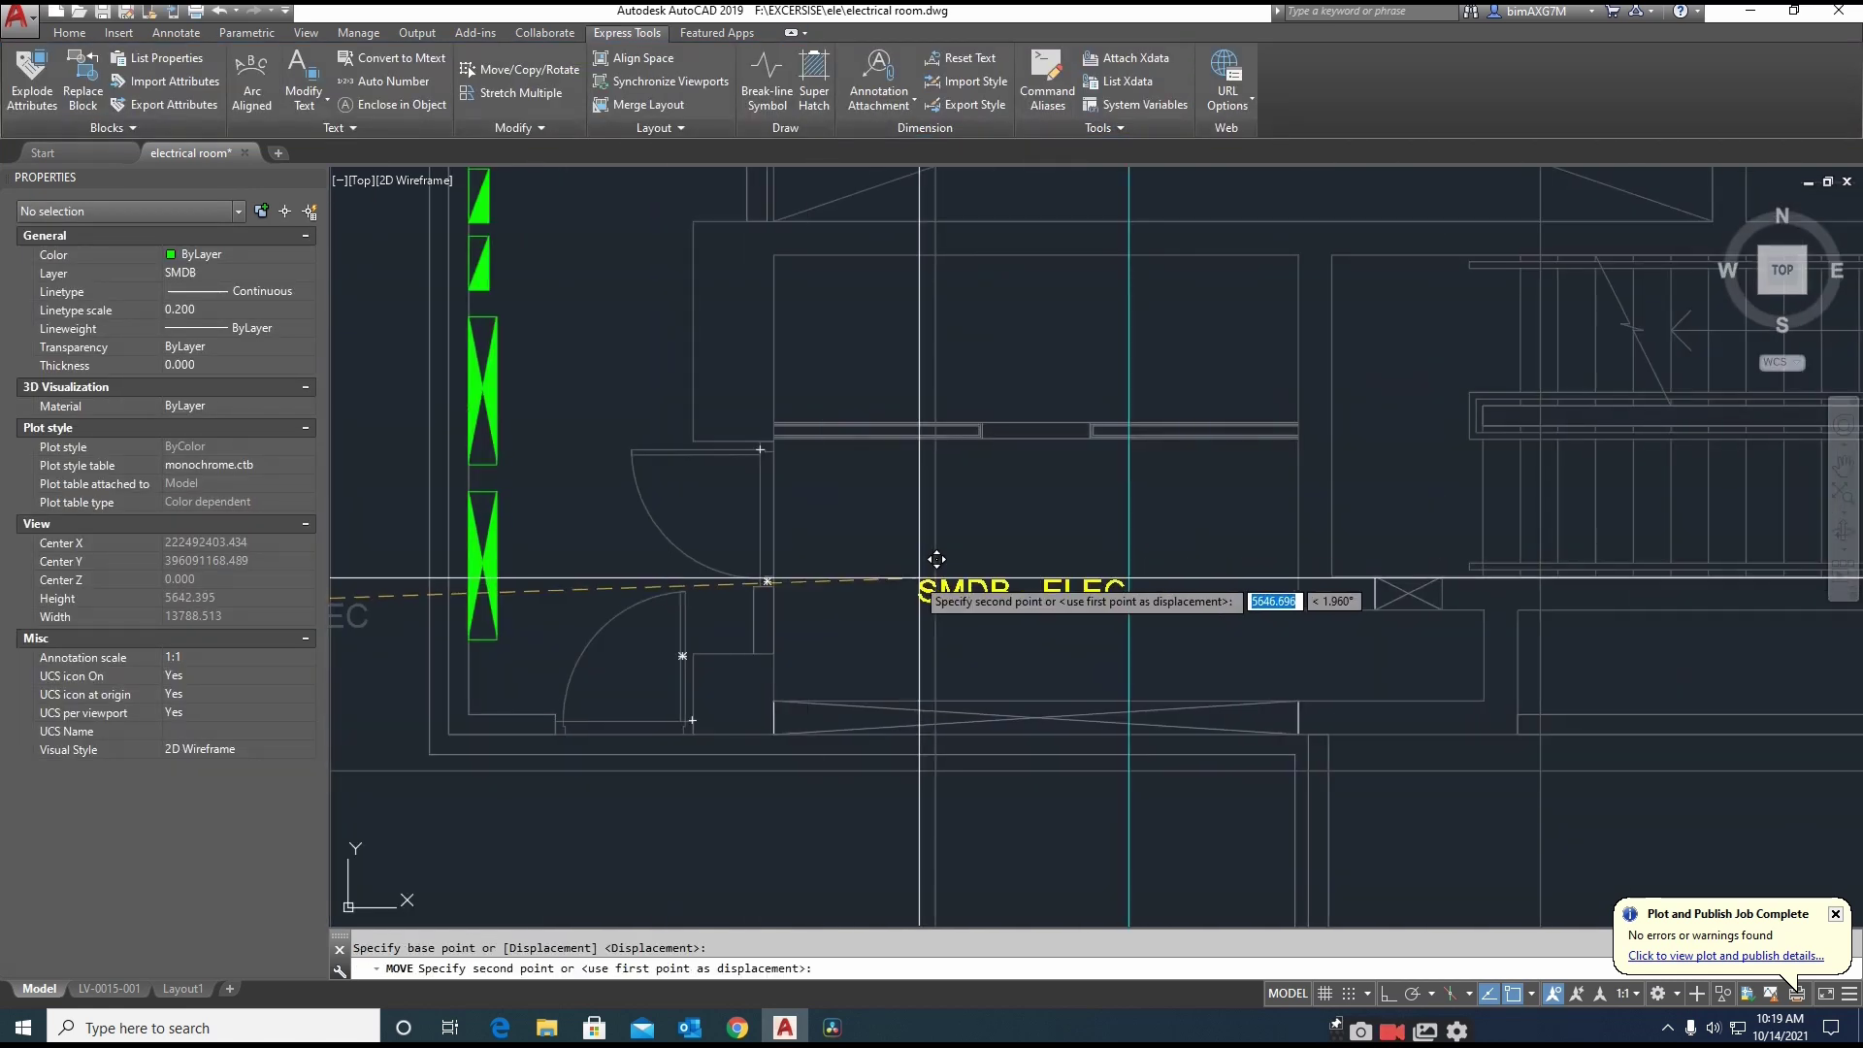
{"action": "left_click", "coordinate": [852, 559]}
Draw a horizontal leader from the lowest SMDB block to the SMDB - ELEC label
{"action": "type", "text": "le"}
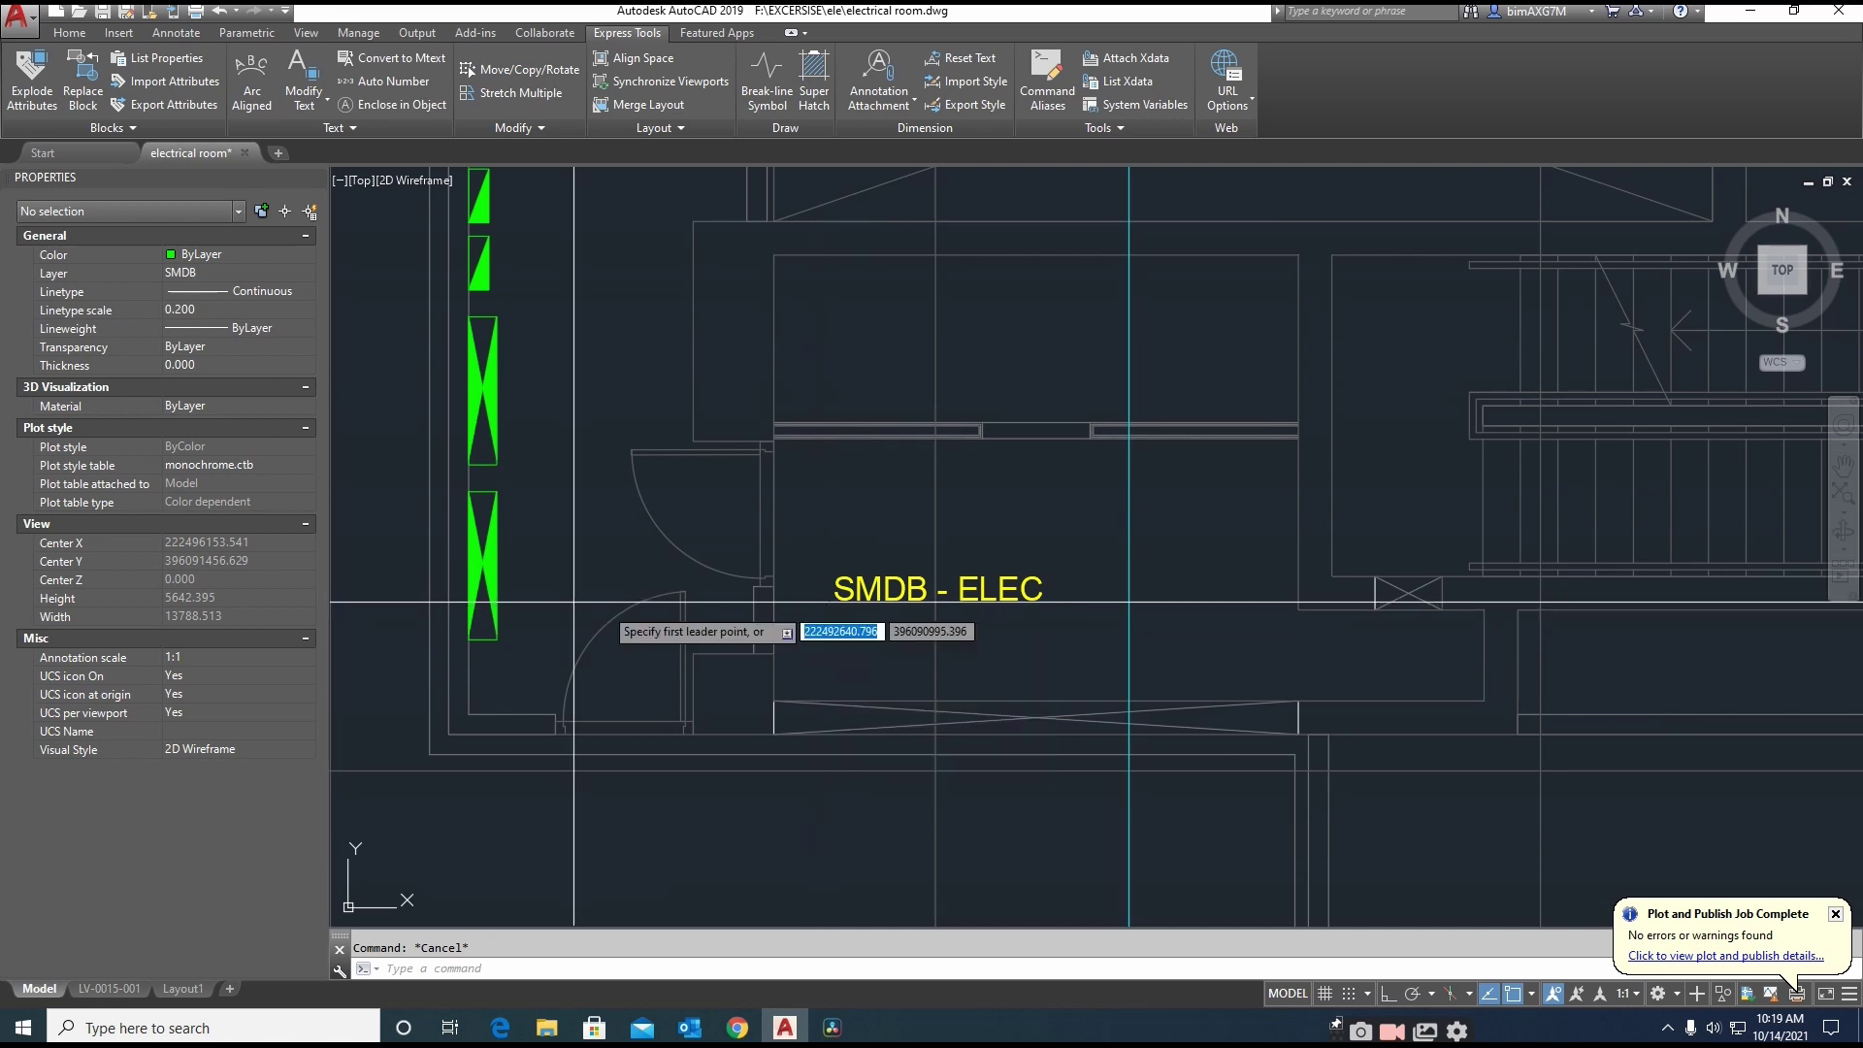
{"action": "key", "text": "Return"}
{"action": "key", "text": "F8"}
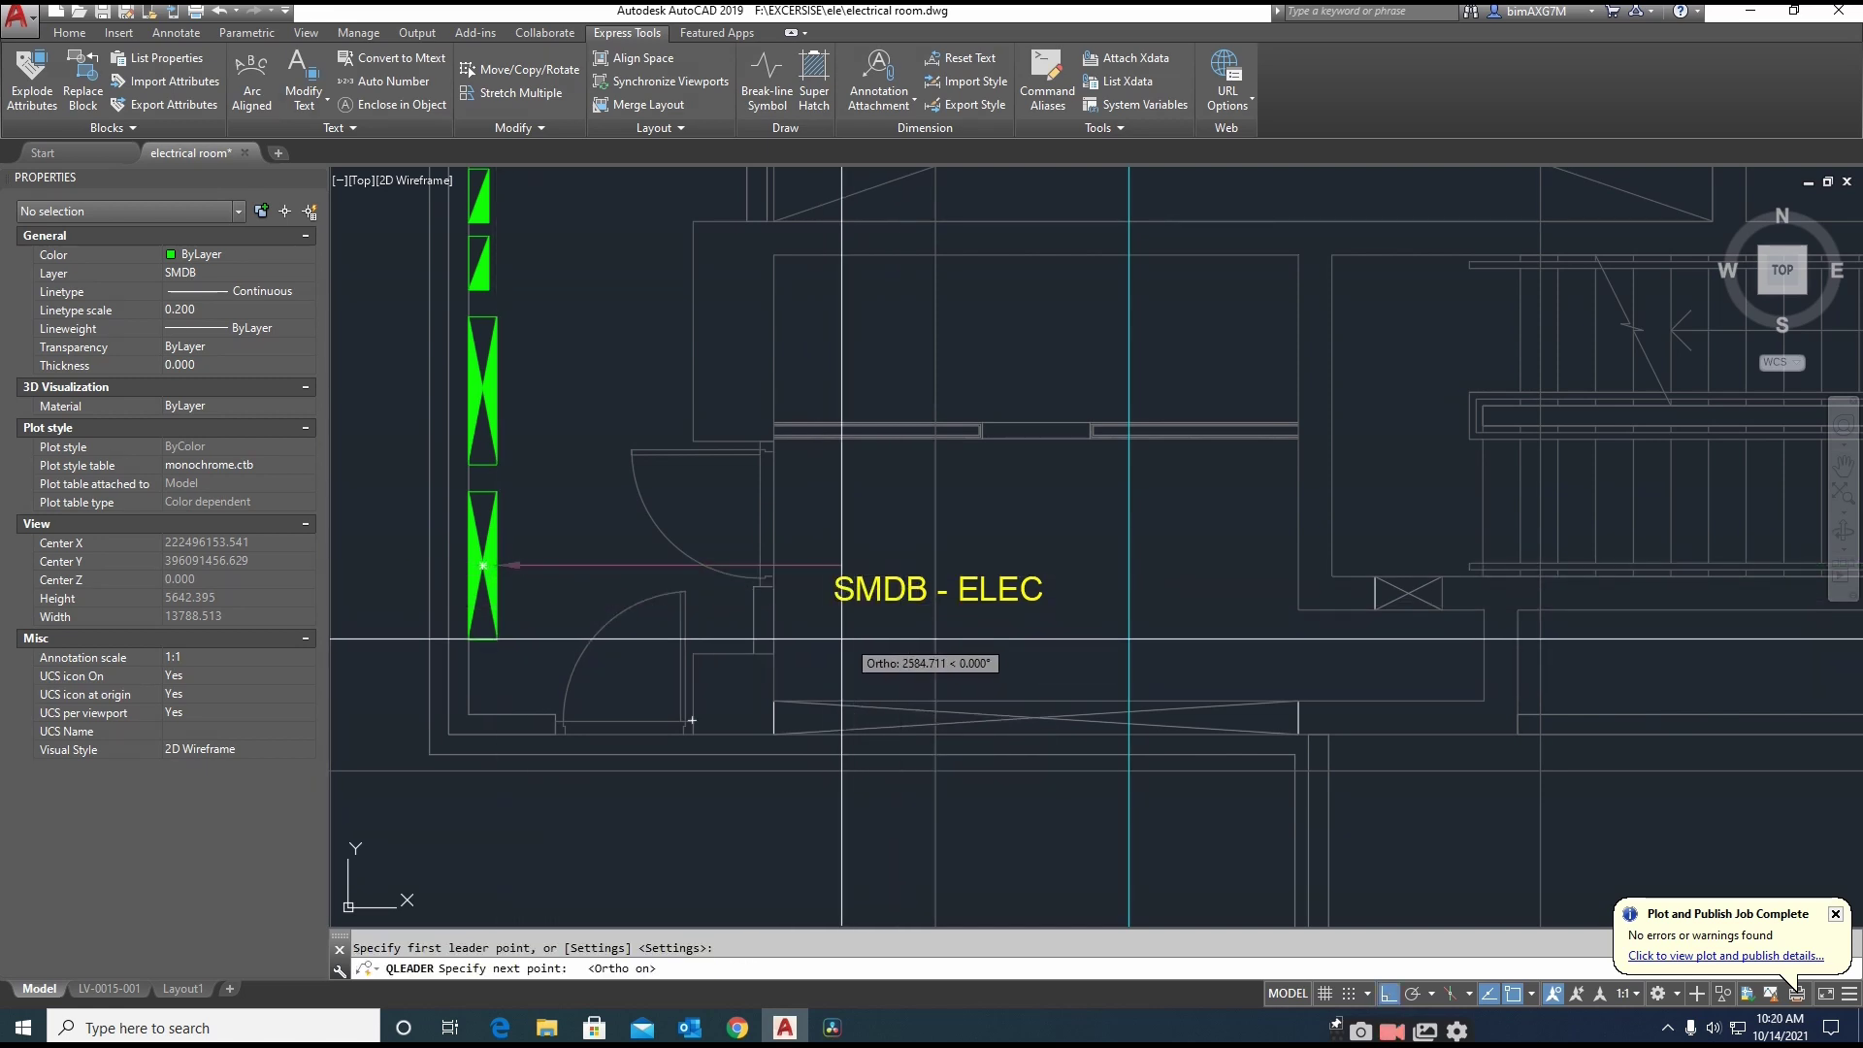
{"action": "left_click", "coordinate": [832, 640]}
{"action": "key", "text": "Escape"}
Move the SMDB - ELEC label slightly up so it lines up with its leader
{"action": "left_click", "coordinate": [872, 595]}
{"action": "key", "text": "Return"}
{"action": "left_click", "coordinate": [877, 669]}
{"action": "left_click", "coordinate": [877, 647]}
Copy the SMDB - ELEC label and its leader straight up to the next SMDB block on the left wall
{"action": "middle_click_drag", "start_coordinate": [896, 615], "coordinate": [900, 673]}
{"action": "type", "text": "co"}
{"action": "key", "text": "Return"}
{"action": "left_click", "coordinate": [890, 587]}
{"action": "left_click", "coordinate": [820, 645]}
{"action": "key", "text": "Return"}
{"action": "left_click", "coordinate": [551, 656]}
{"action": "left_click", "coordinate": [575, 459]}
{"action": "key", "text": "Return"}
Change the text of the upper SMDB - ELEC copy to SMDB-1
{"action": "double_click", "coordinate": [952, 448]}
{"action": "left_click_drag", "start_coordinate": [952, 449], "coordinate": [1065, 453]}
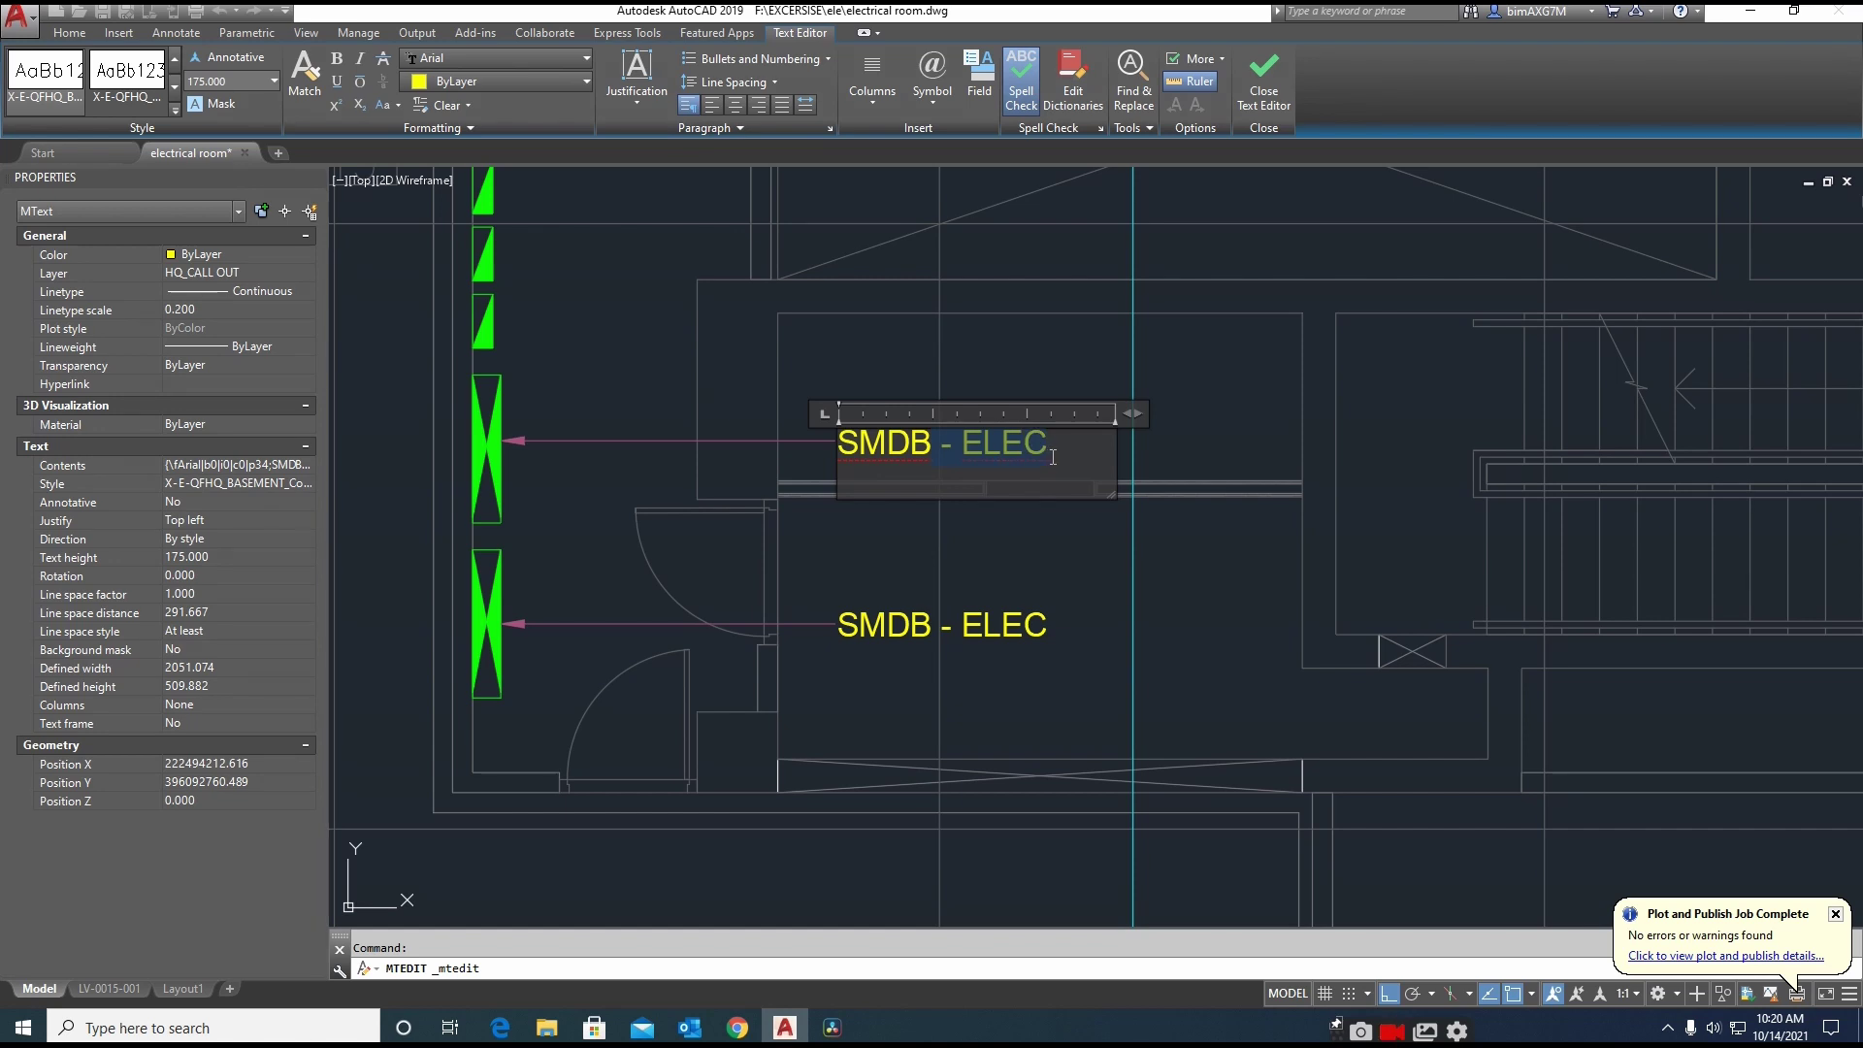
{"action": "key", "text": "Escape"}
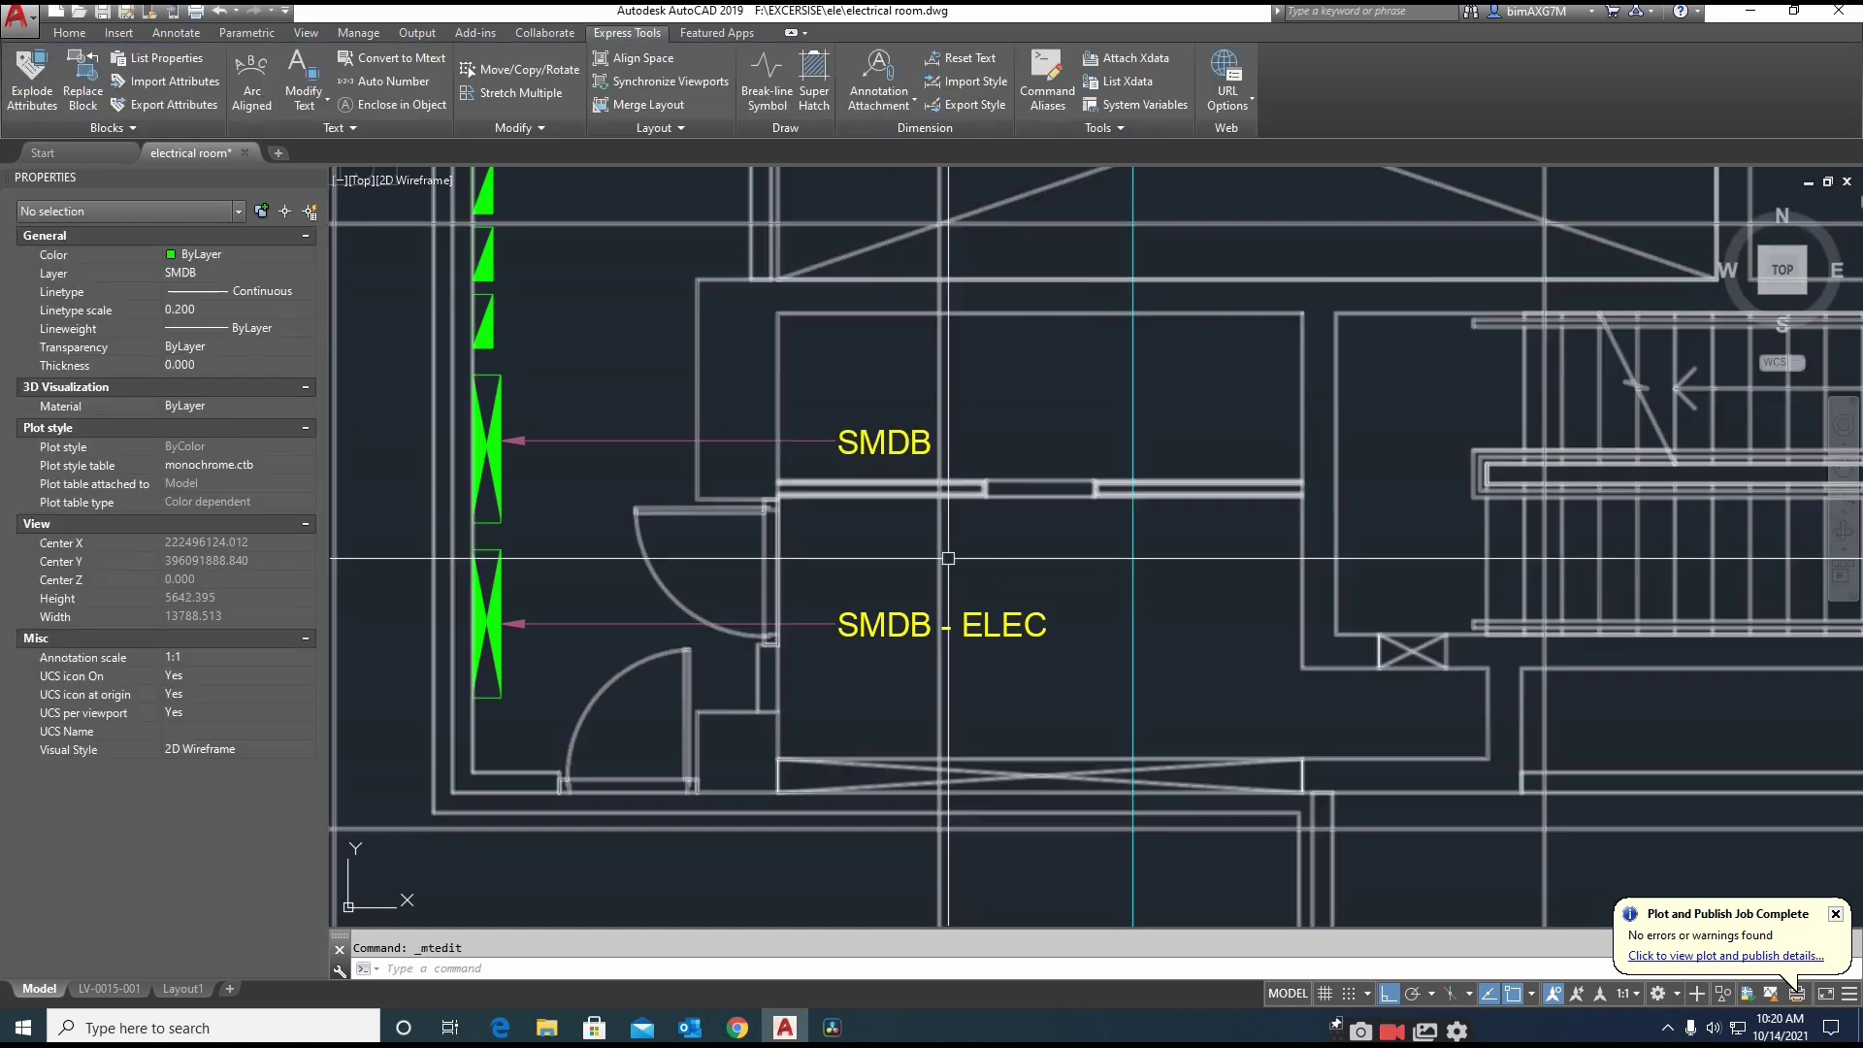
{"action": "middle_click_drag", "start_coordinate": [898, 541], "coordinate": [900, 677]}
{"action": "double_click", "coordinate": [922, 580]}
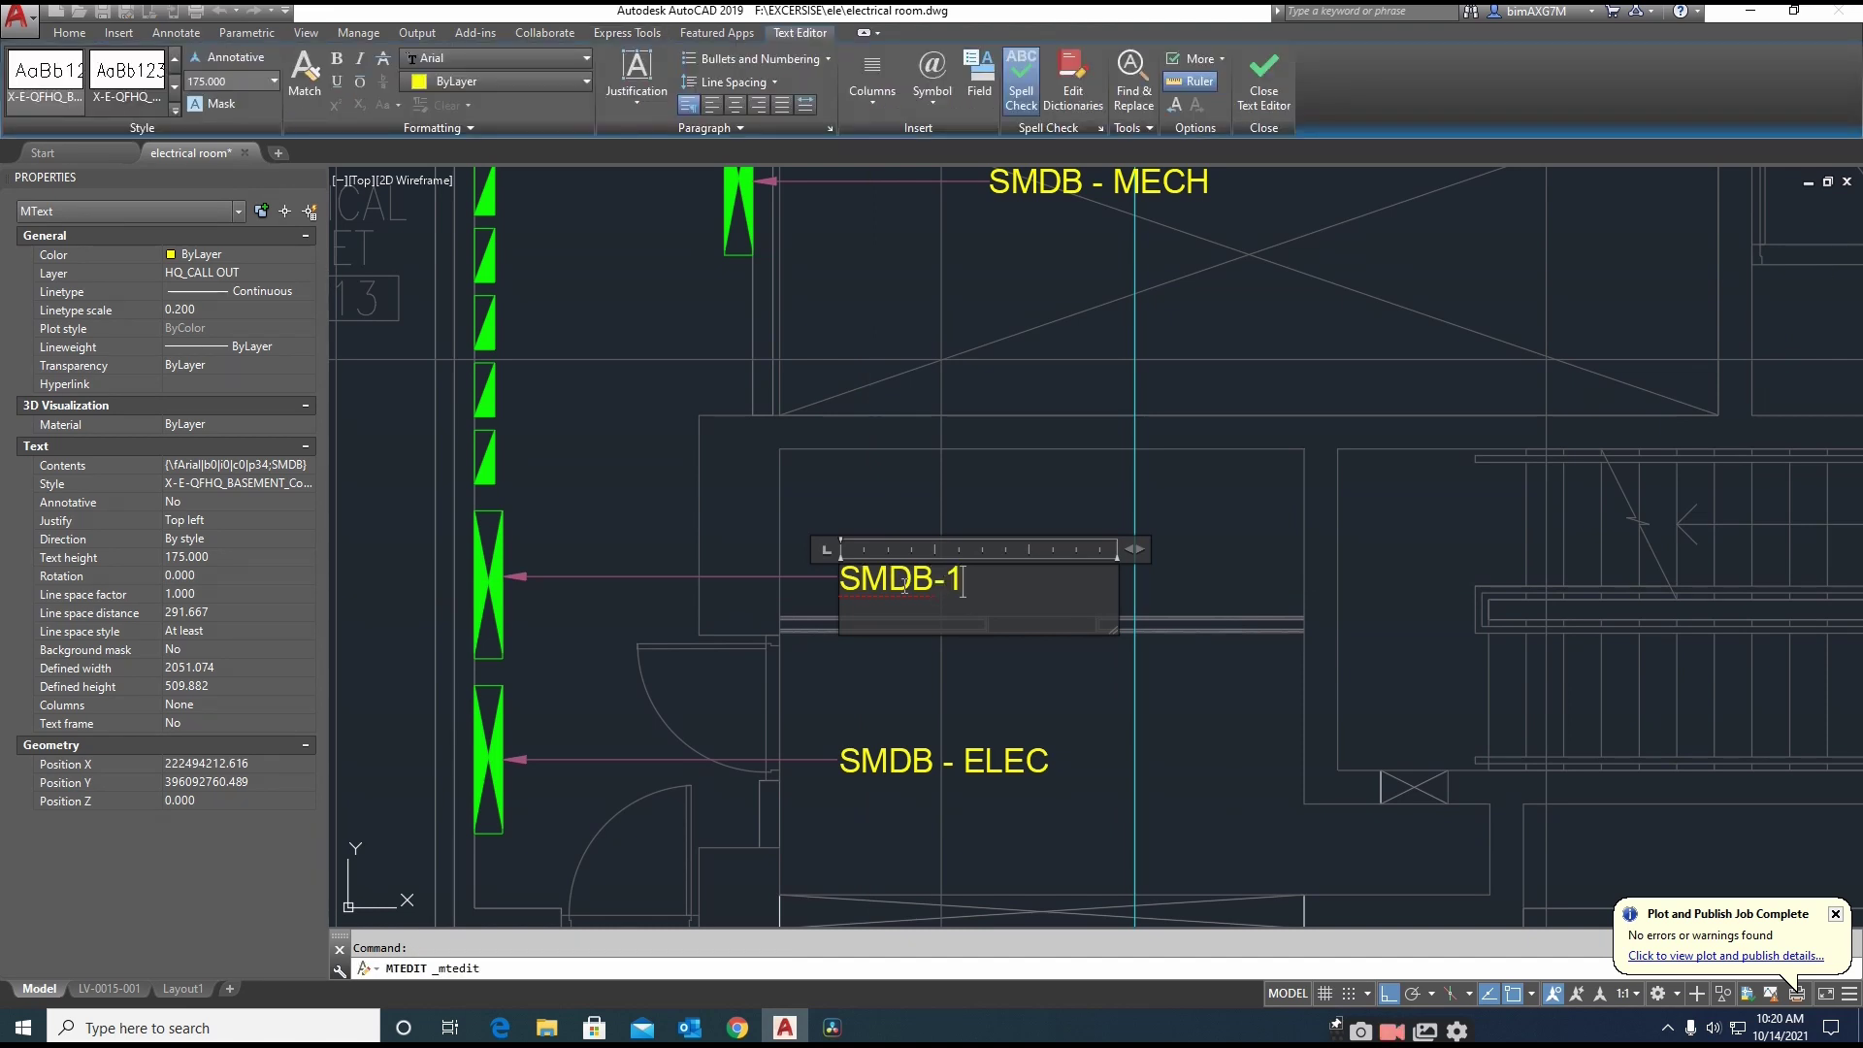
{"action": "key", "text": "Escape"}
Copy the SMDB-1 label to a spot right beside the lowest DB block on the left wall
{"action": "key", "text": "Return"}
{"action": "left_click", "coordinate": [855, 580]}
{"action": "key", "text": "Return"}
{"action": "left_click", "coordinate": [861, 575]}
{"action": "middle_click_drag", "start_coordinate": [870, 437], "coordinate": [870, 533]}
{"action": "middle_click_drag", "start_coordinate": [658, 532], "coordinate": [684, 565]}
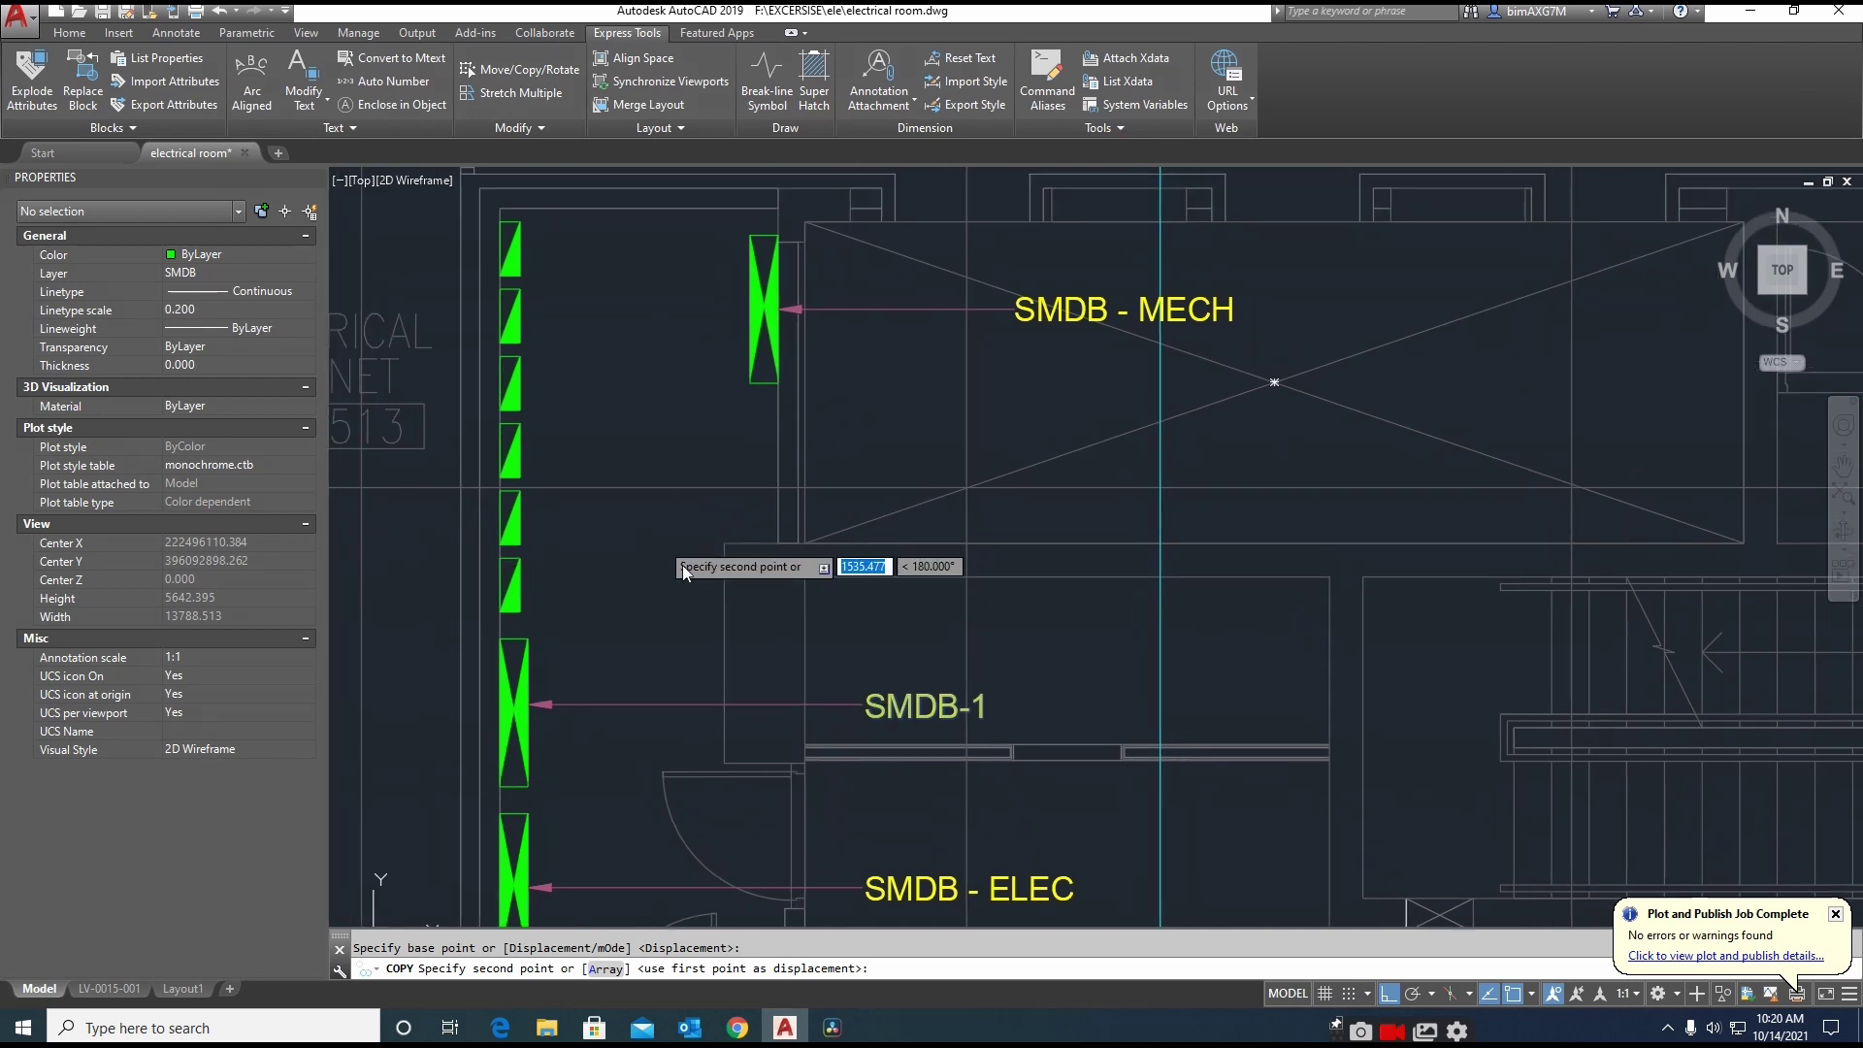
{"action": "key", "text": "F8"}
{"action": "scroll", "coordinate": [531, 574], "scroll_direction": "up", "scroll_amount": 3}
{"action": "left_click", "coordinate": [531, 574]}
{"action": "key", "text": "Escape"}
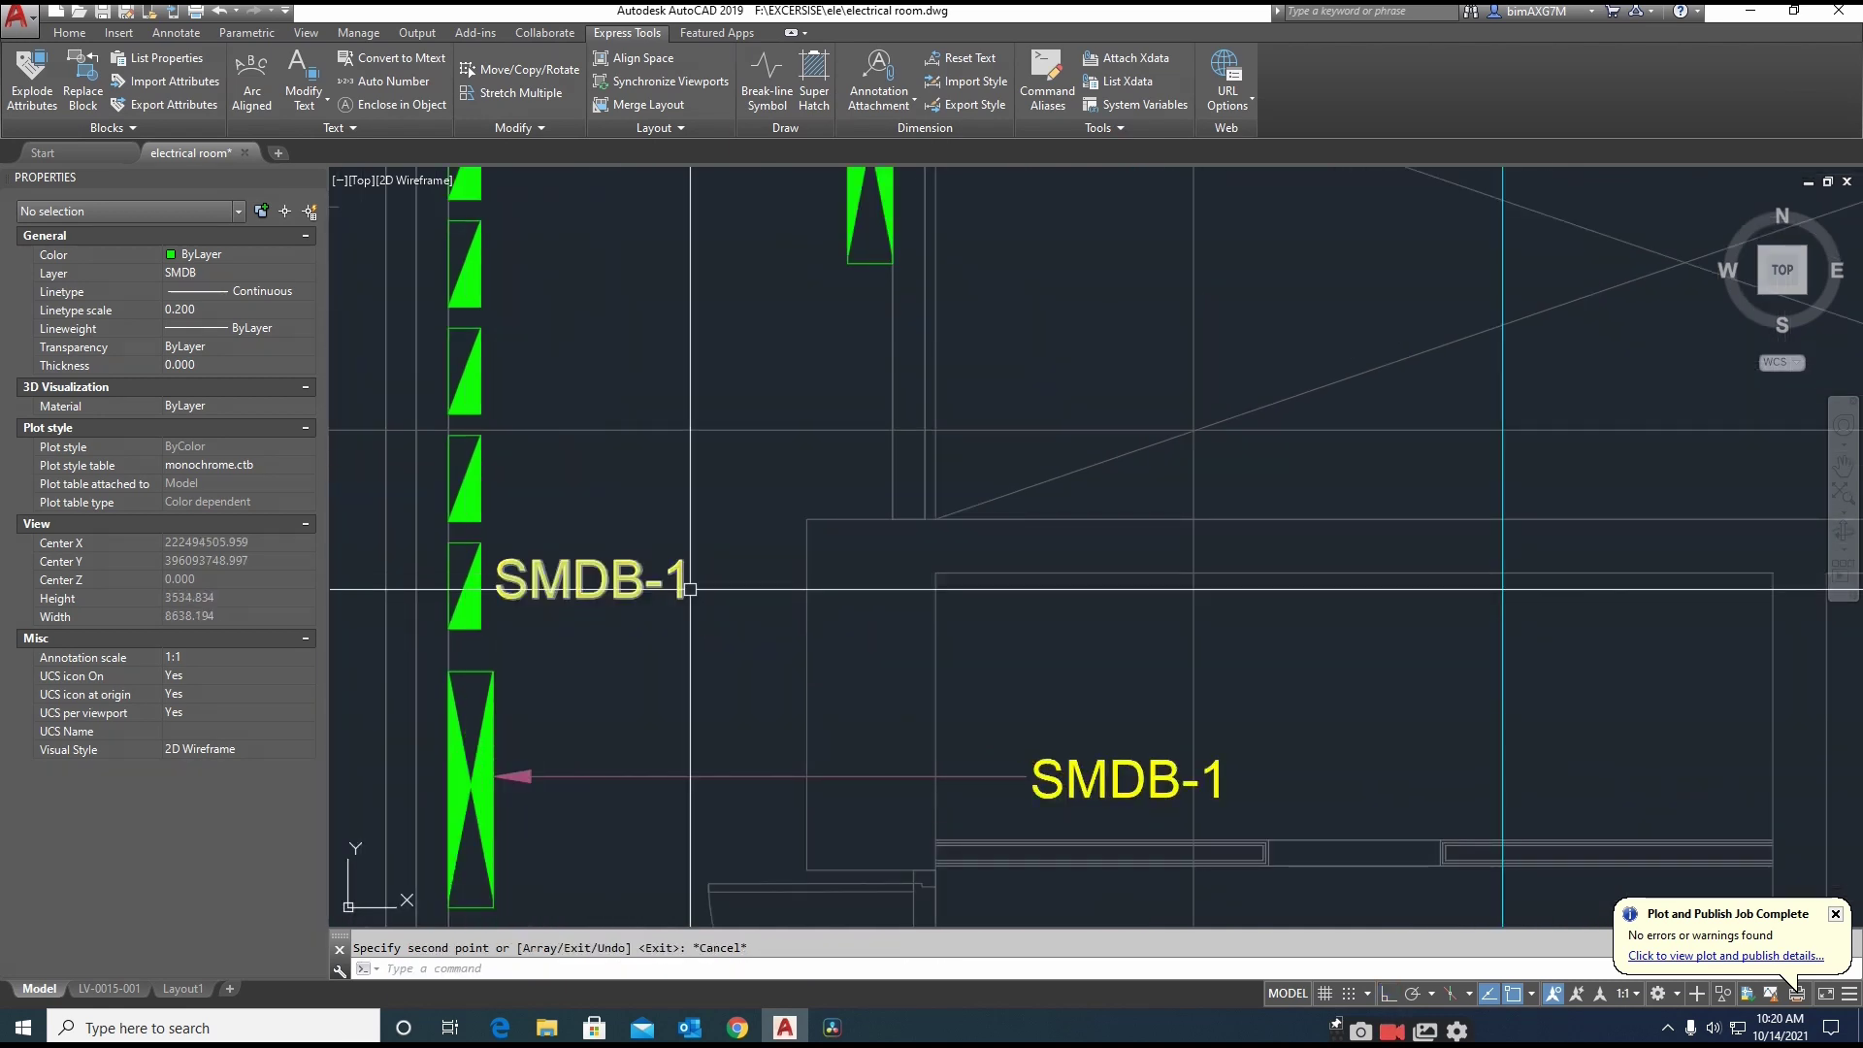
Change the text of the label copy beside the lowest DB block to DB-POWER
{"action": "key", "text": "Return"}
{"action": "left_click", "coordinate": [580, 602]}
{"action": "left_click_drag", "start_coordinate": [574, 594], "coordinate": [541, 591]}
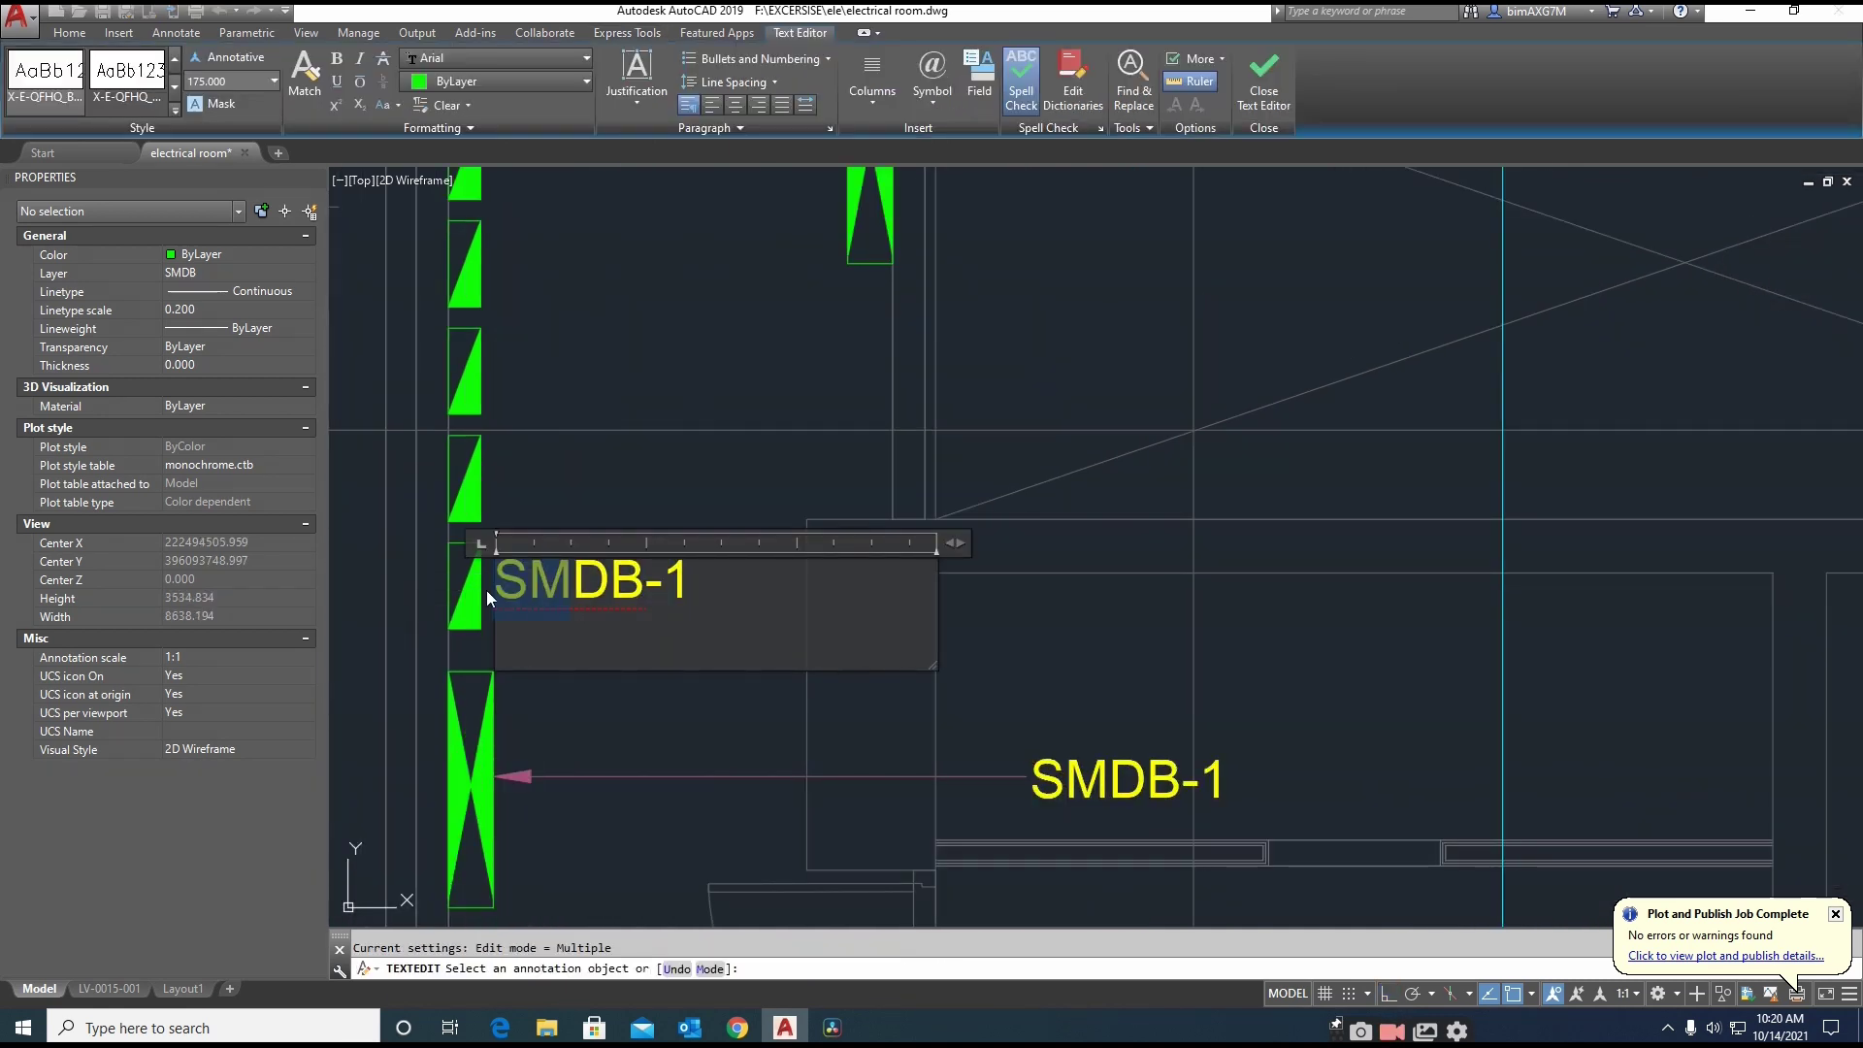
{"action": "left_click", "coordinate": [555, 671]}
{"action": "key", "text": "Escape"}
{"action": "middle_click_drag", "start_coordinate": [604, 645], "coordinate": [666, 720]}
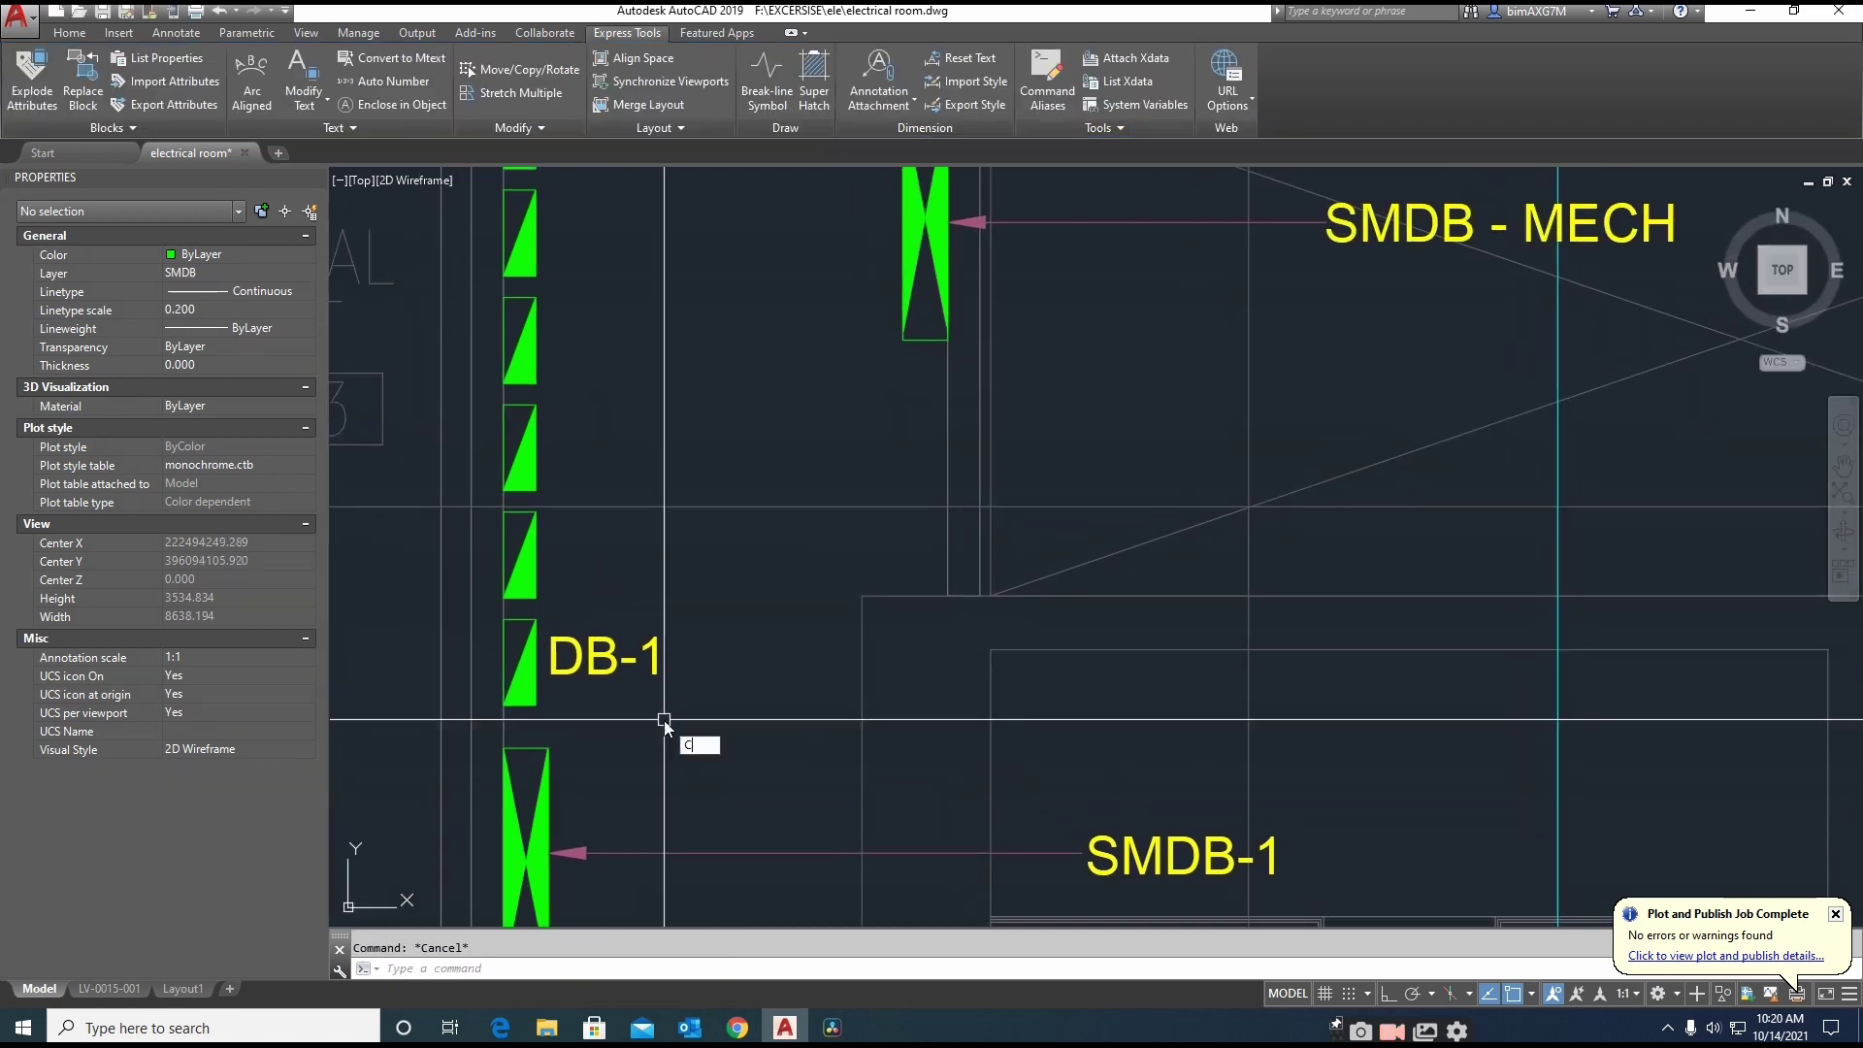
{"action": "double_click", "coordinate": [613, 659]}
{"action": "left_click_drag", "start_coordinate": [637, 660], "coordinate": [693, 669]}
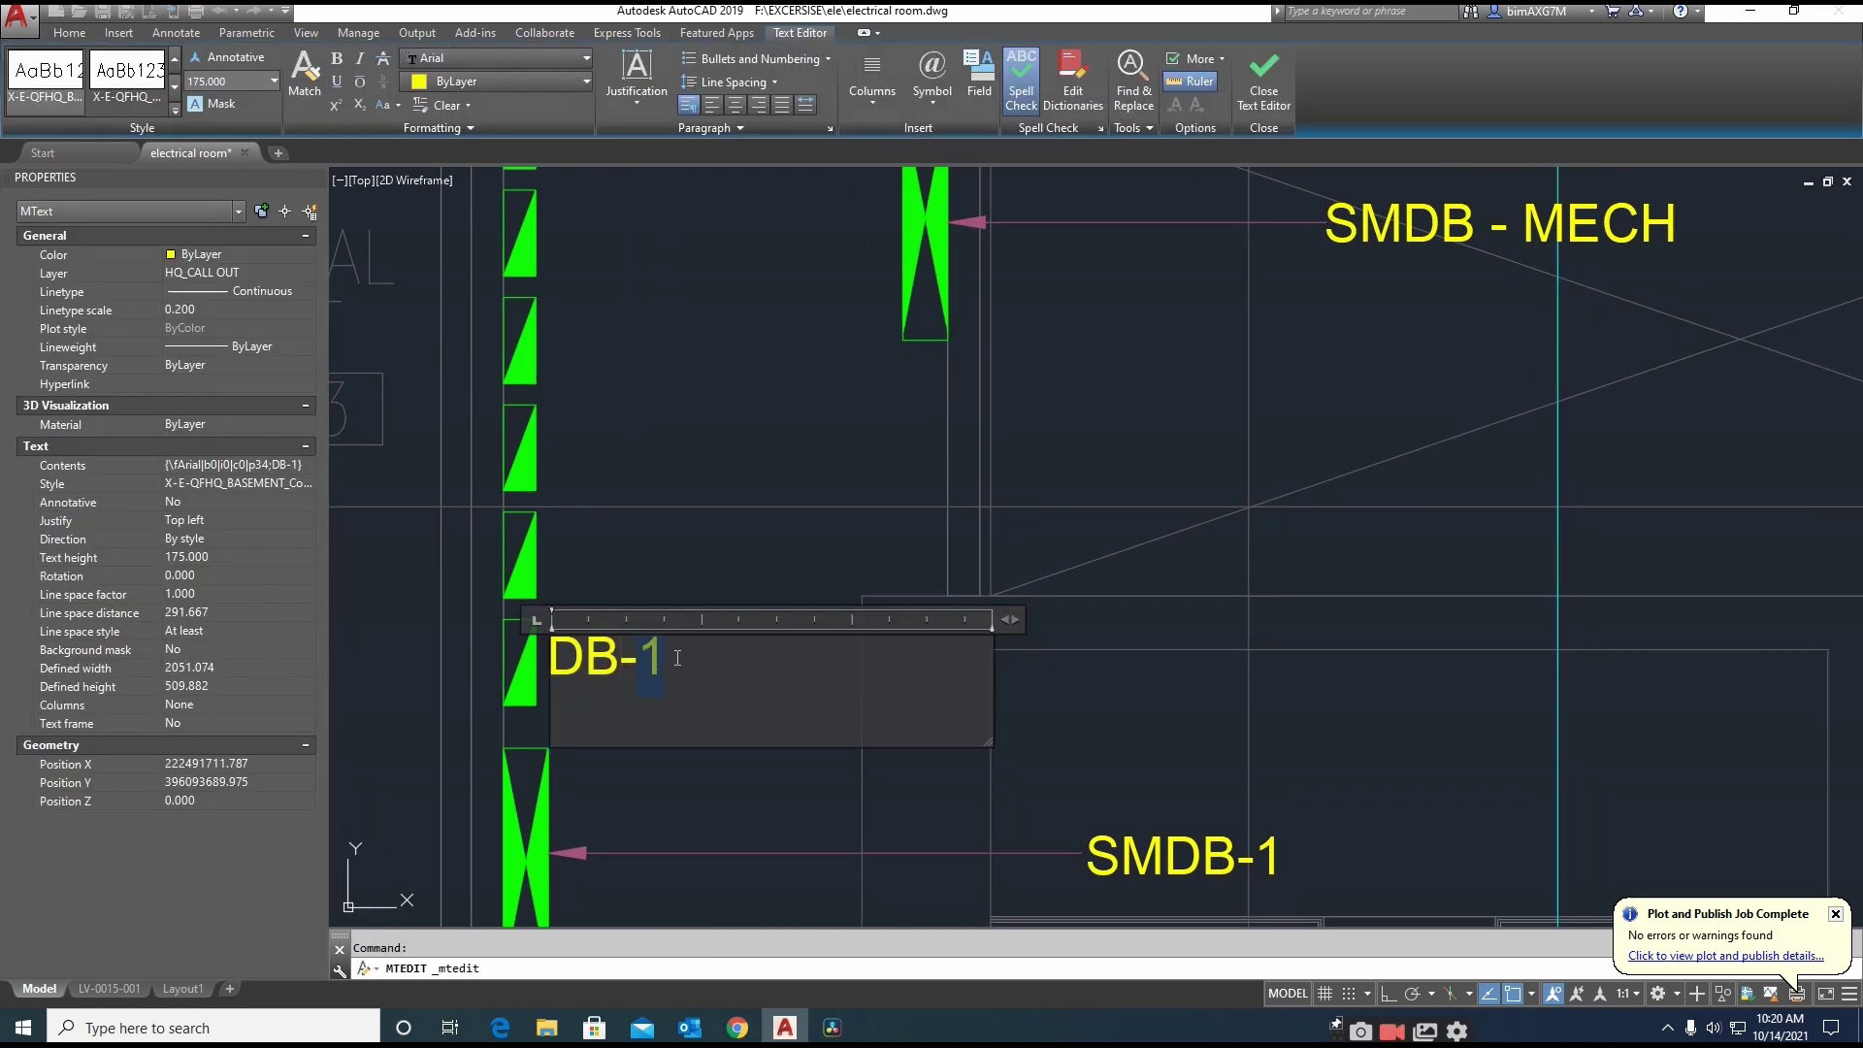
{"action": "left_click", "coordinate": [647, 766]}
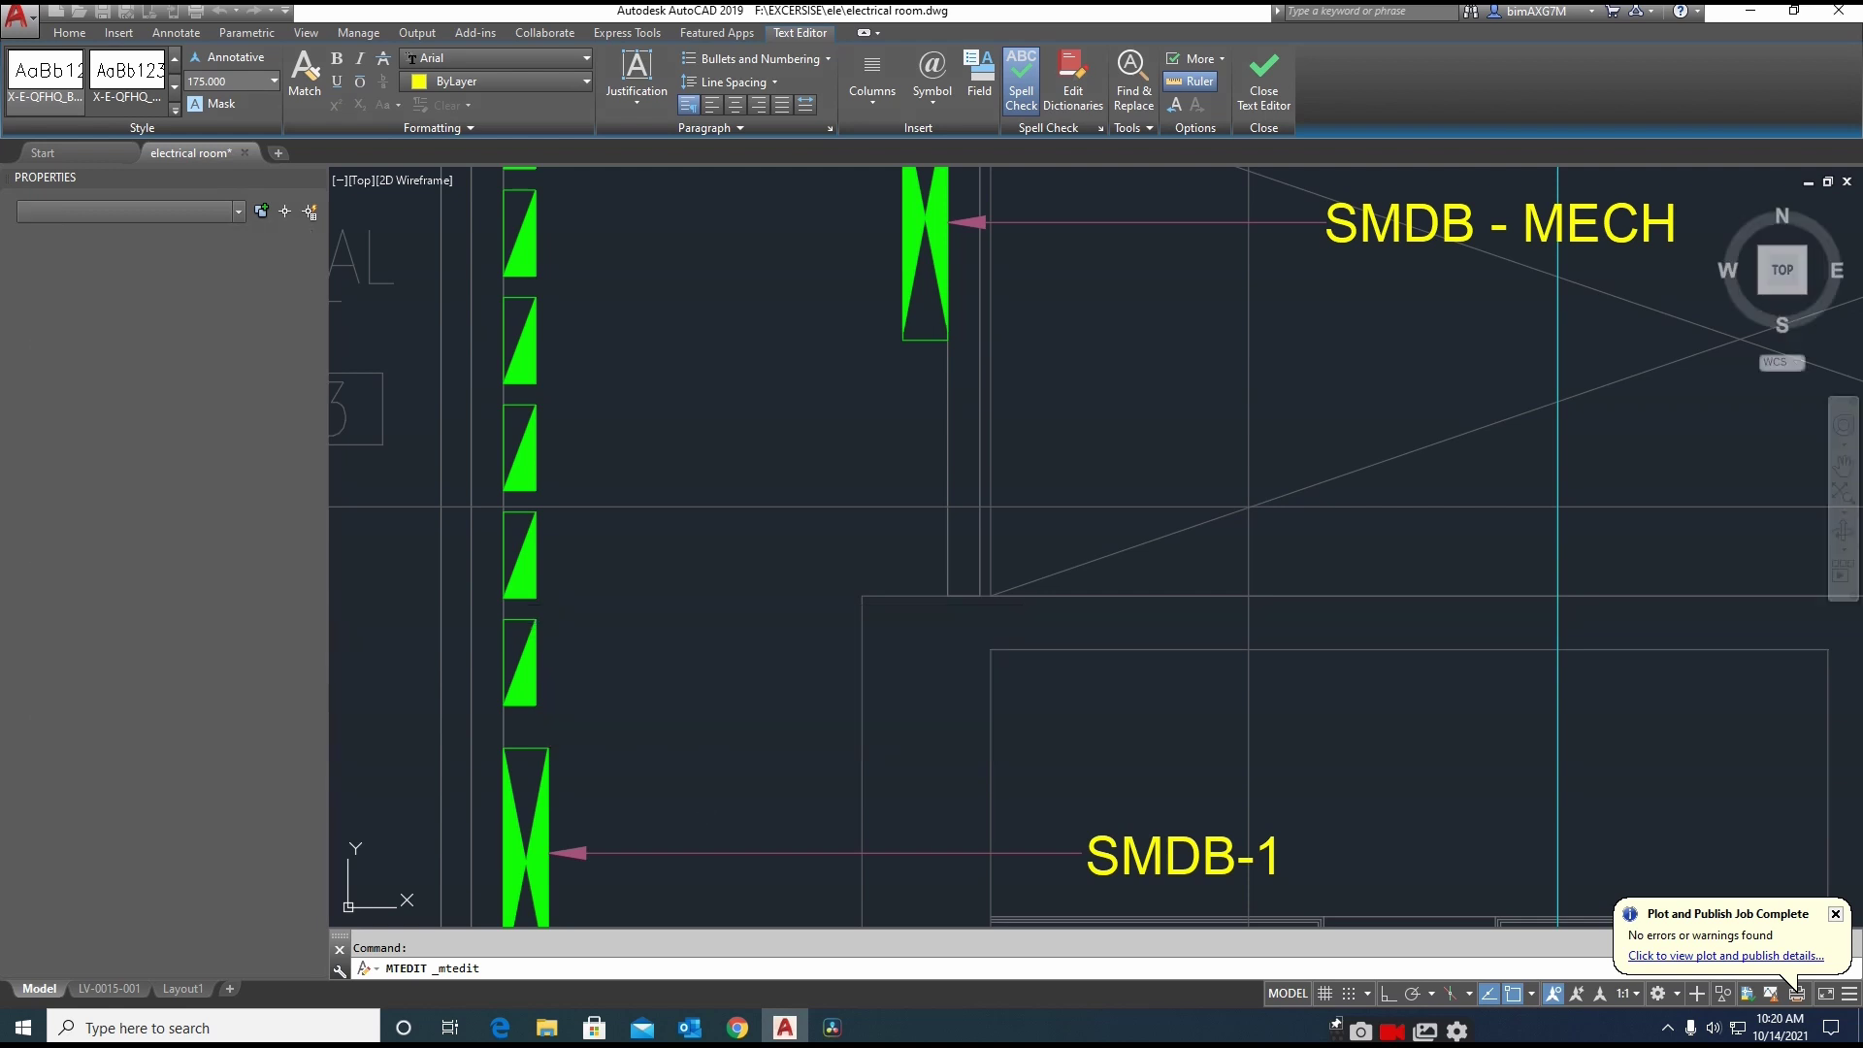
{"action": "key", "text": "Escape"}
Move the DB-POWER label to the right, above the SMDB-1 label
{"action": "scroll", "coordinate": [640, 732], "scroll_direction": "down", "scroll_amount": 4}
{"action": "type", "text": "m"}
{"action": "key", "text": "Return"}
{"action": "key", "text": "Return"}
{"action": "left_click", "coordinate": [649, 703]}
{"action": "scroll", "coordinate": [854, 728], "scroll_direction": "up", "scroll_amount": 2}
{"action": "left_click", "coordinate": [834, 700]}
{"action": "middle_click_drag", "start_coordinate": [684, 744], "coordinate": [708, 712]}
{"action": "key", "text": "Escape"}
Draw a horizontal leader from the lowest DB block to the DB-POWER label
{"action": "type", "text": "l"}
{"action": "key", "text": "Return"}
{"action": "left_click", "coordinate": [485, 647]}
{"action": "key", "text": "F8"}
{"action": "scroll", "coordinate": [820, 710], "scroll_direction": "up", "scroll_amount": 2}
{"action": "left_click", "coordinate": [822, 711]}
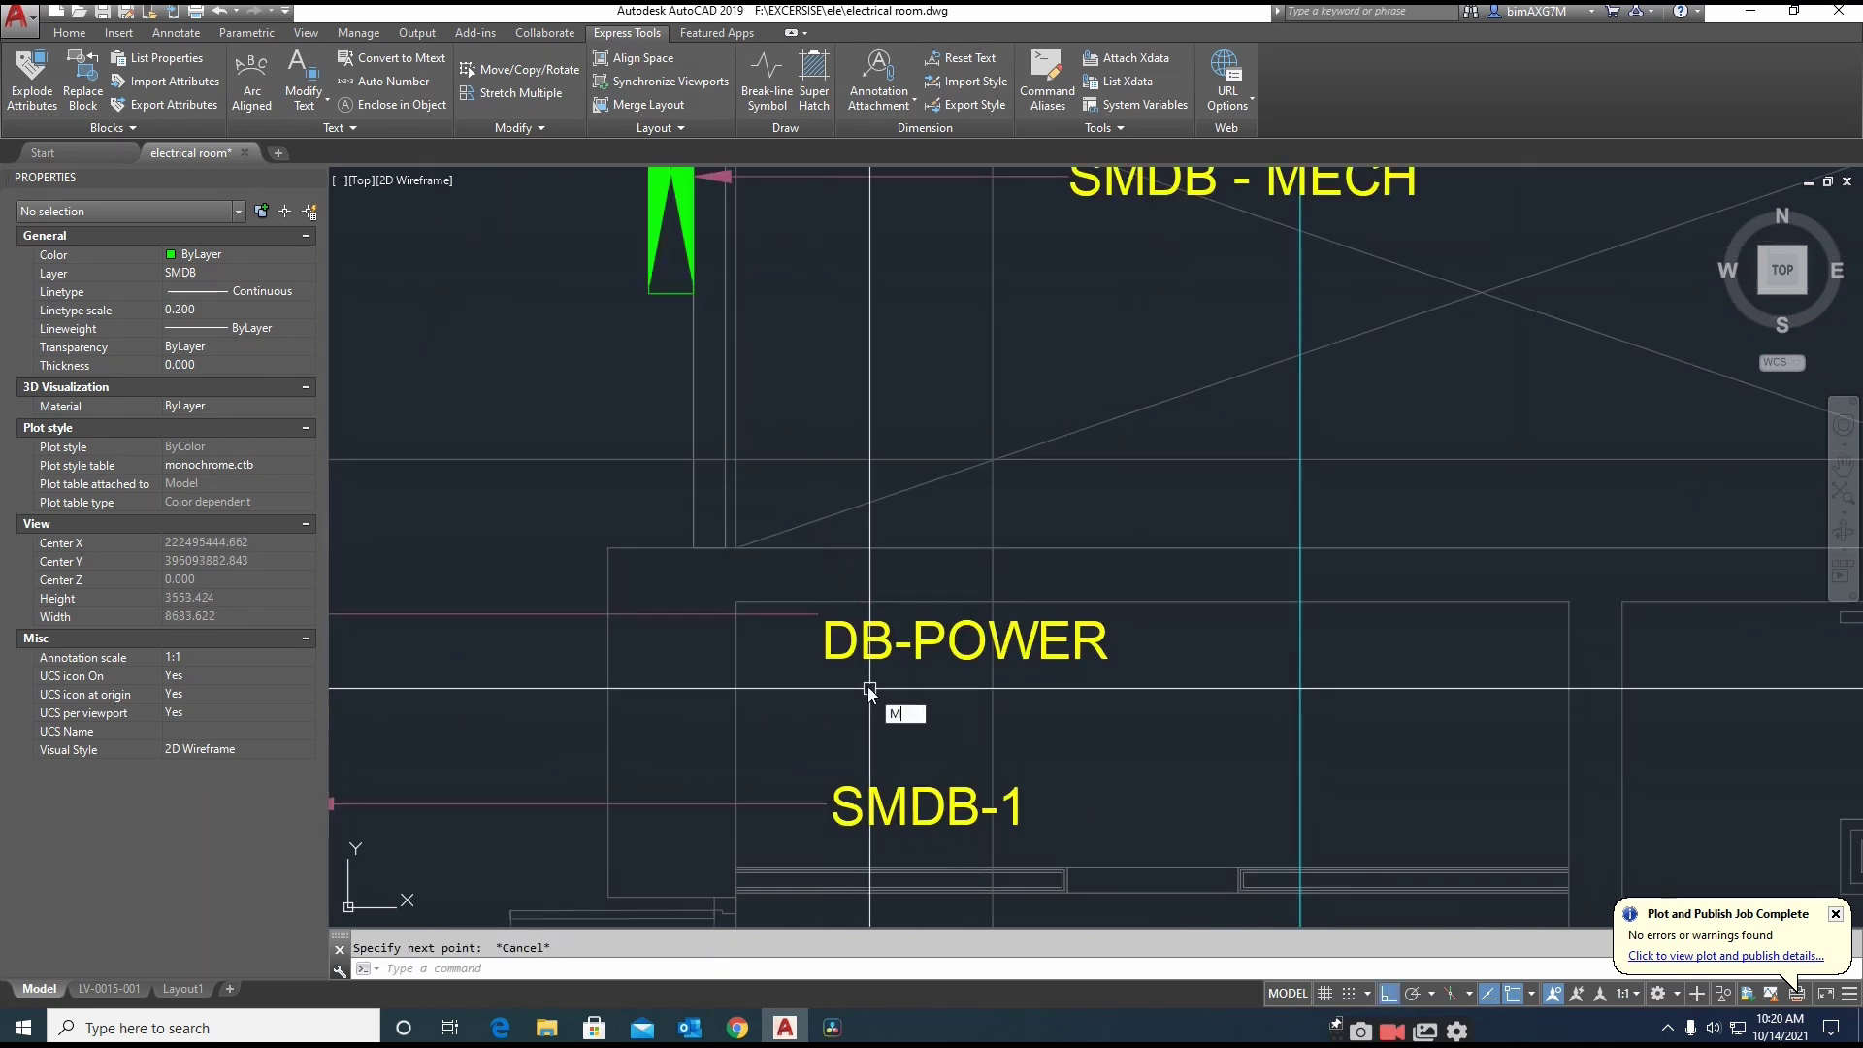
Move the DB-POWER label slightly up so it lines up with its leader
{"action": "left_click", "coordinate": [855, 645]}
{"action": "key", "text": "Return"}
{"action": "left_click", "coordinate": [861, 740]}
{"action": "left_click", "coordinate": [860, 724]}
Copy the DB-POWER label straight up, just above the original
{"action": "scroll", "coordinate": [890, 709], "scroll_direction": "down", "scroll_amount": 2}
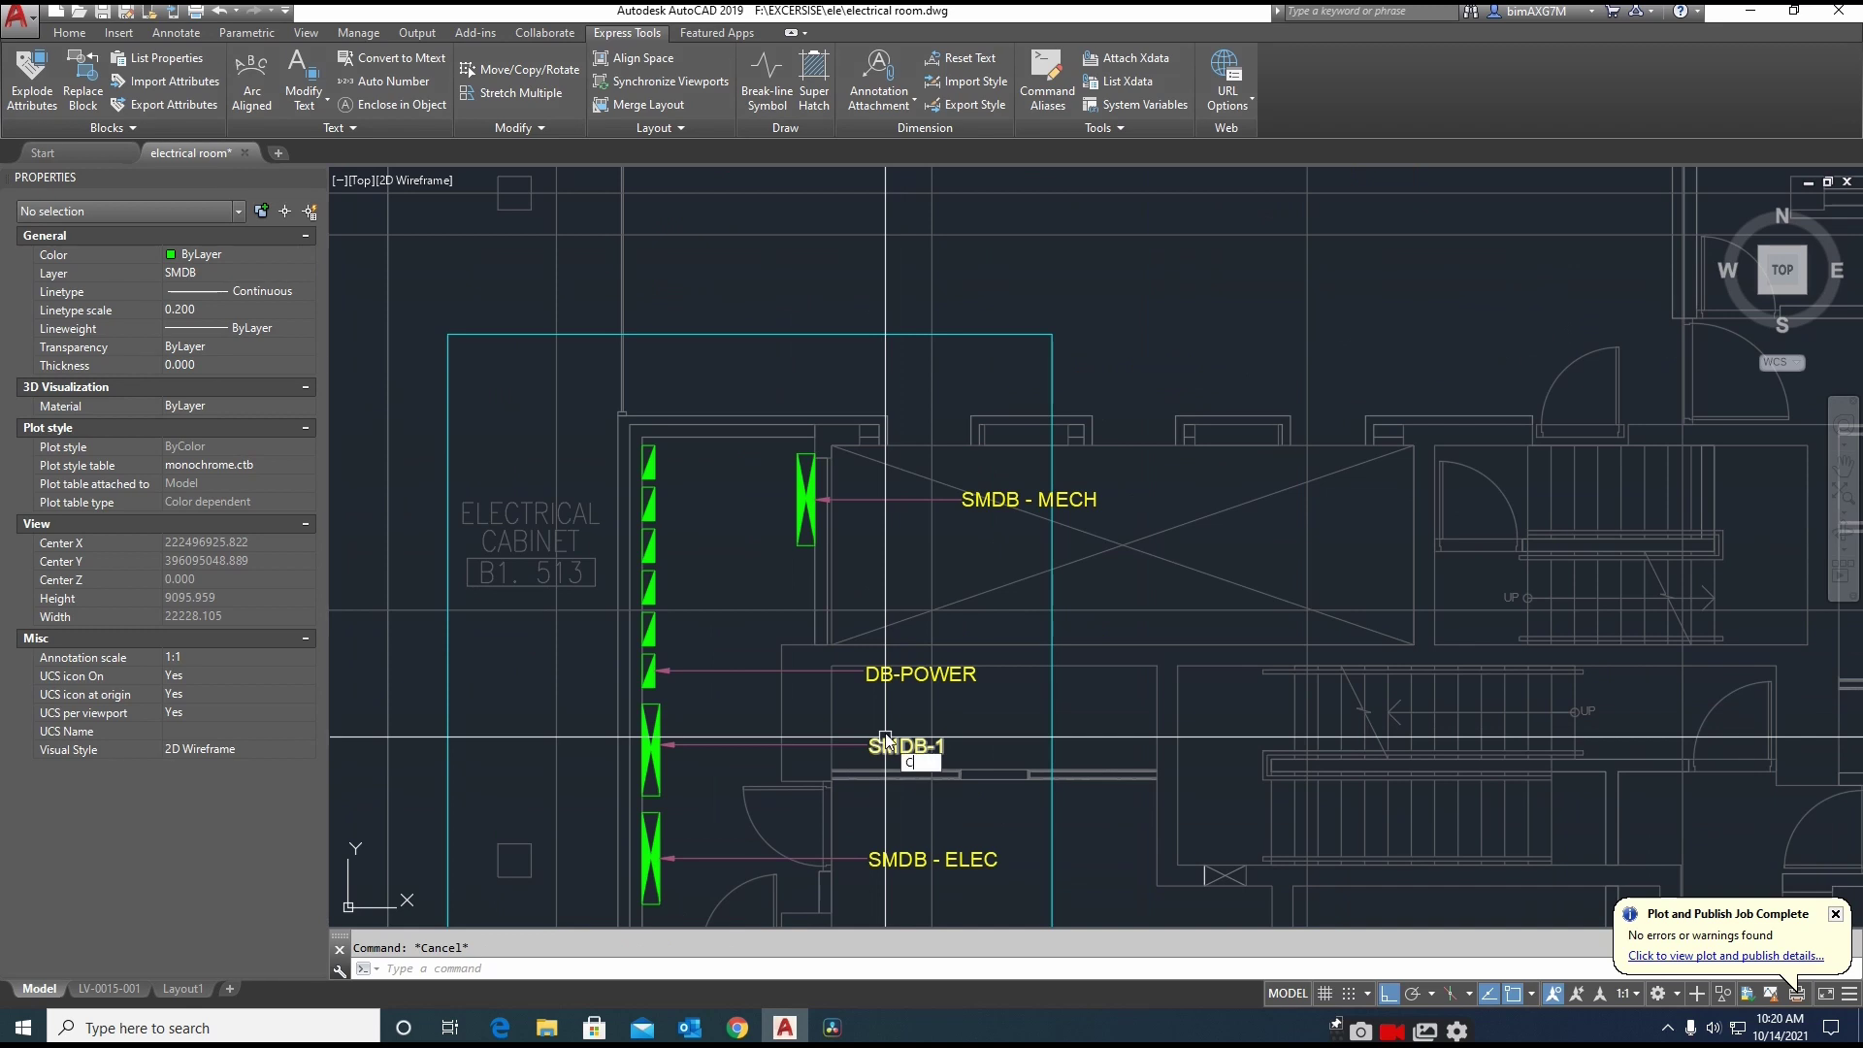
{"action": "left_click", "coordinate": [890, 684]}
{"action": "key", "text": "Return"}
{"action": "left_click", "coordinate": [890, 683]}
{"action": "scroll", "coordinate": [885, 641], "scroll_direction": "up", "scroll_amount": 4}
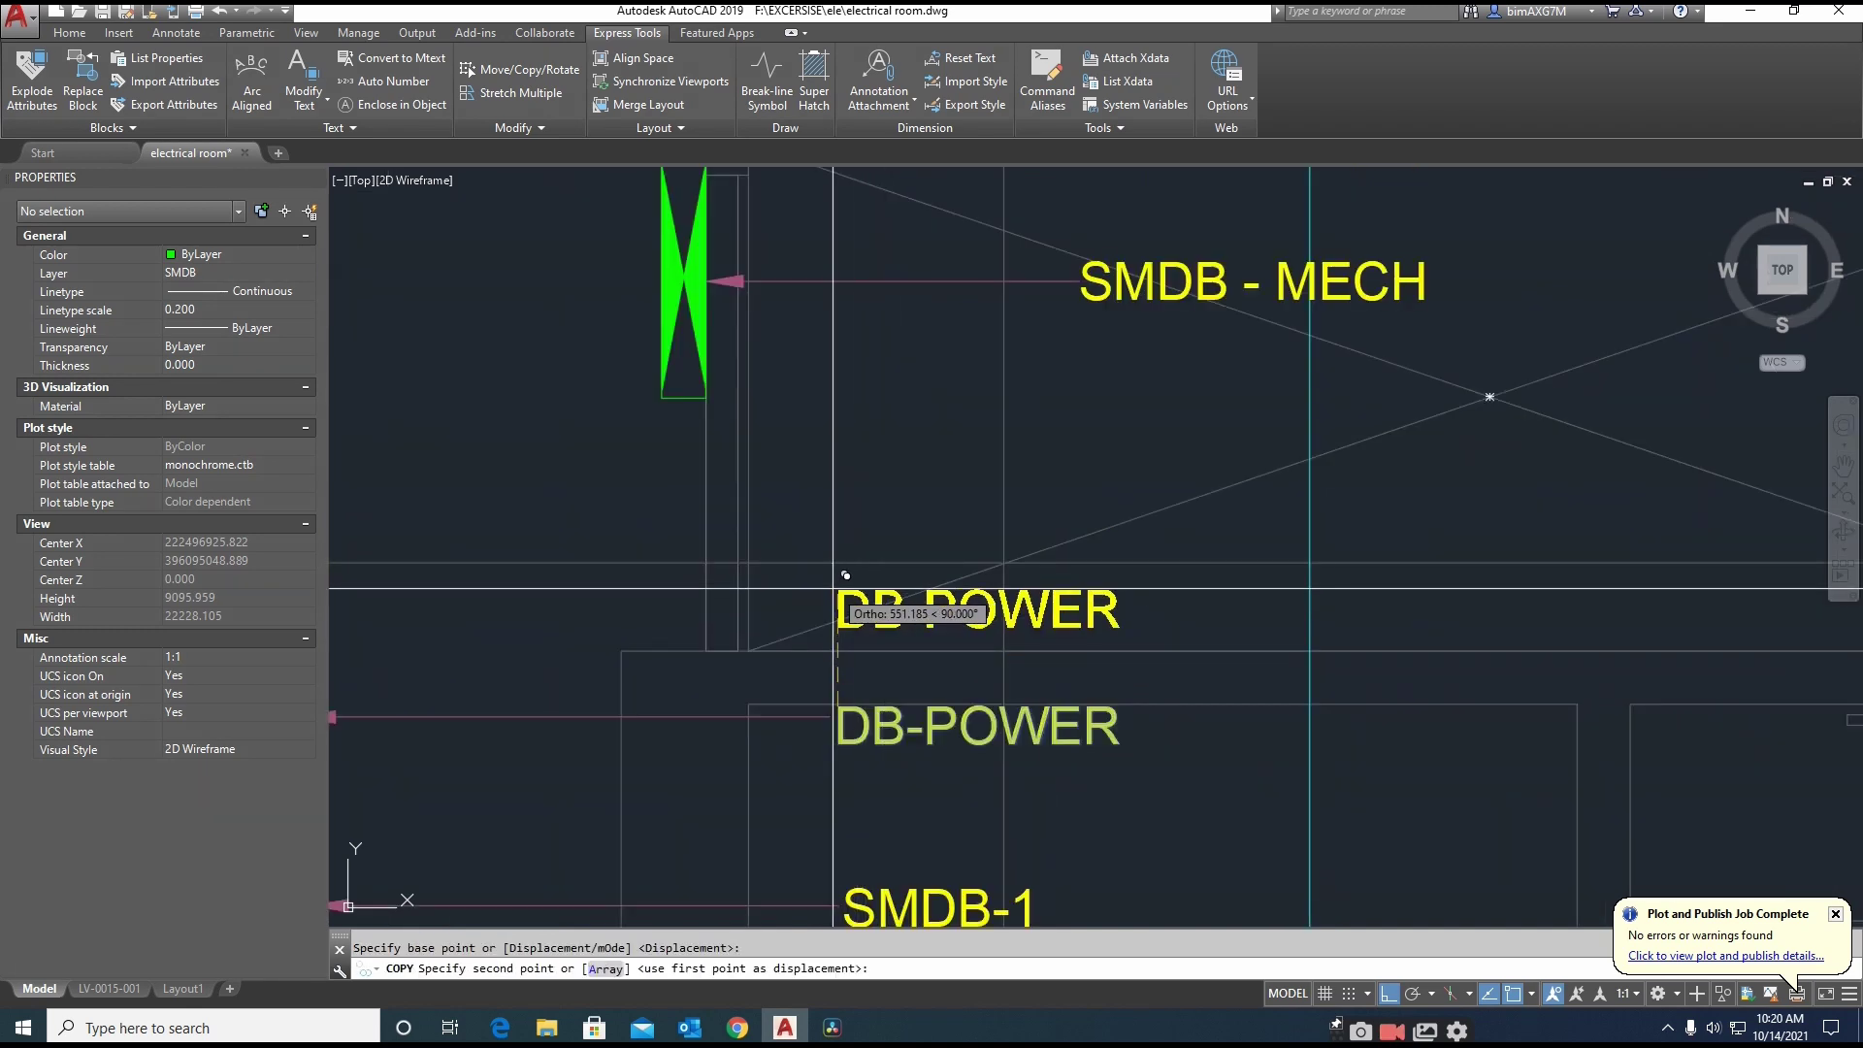
{"action": "left_click", "coordinate": [832, 589]}
{"action": "key", "text": "Escape"}
Change the upper DB-POWER copy's text to DB-LIGHTING
{"action": "double_click", "coordinate": [950, 619]}
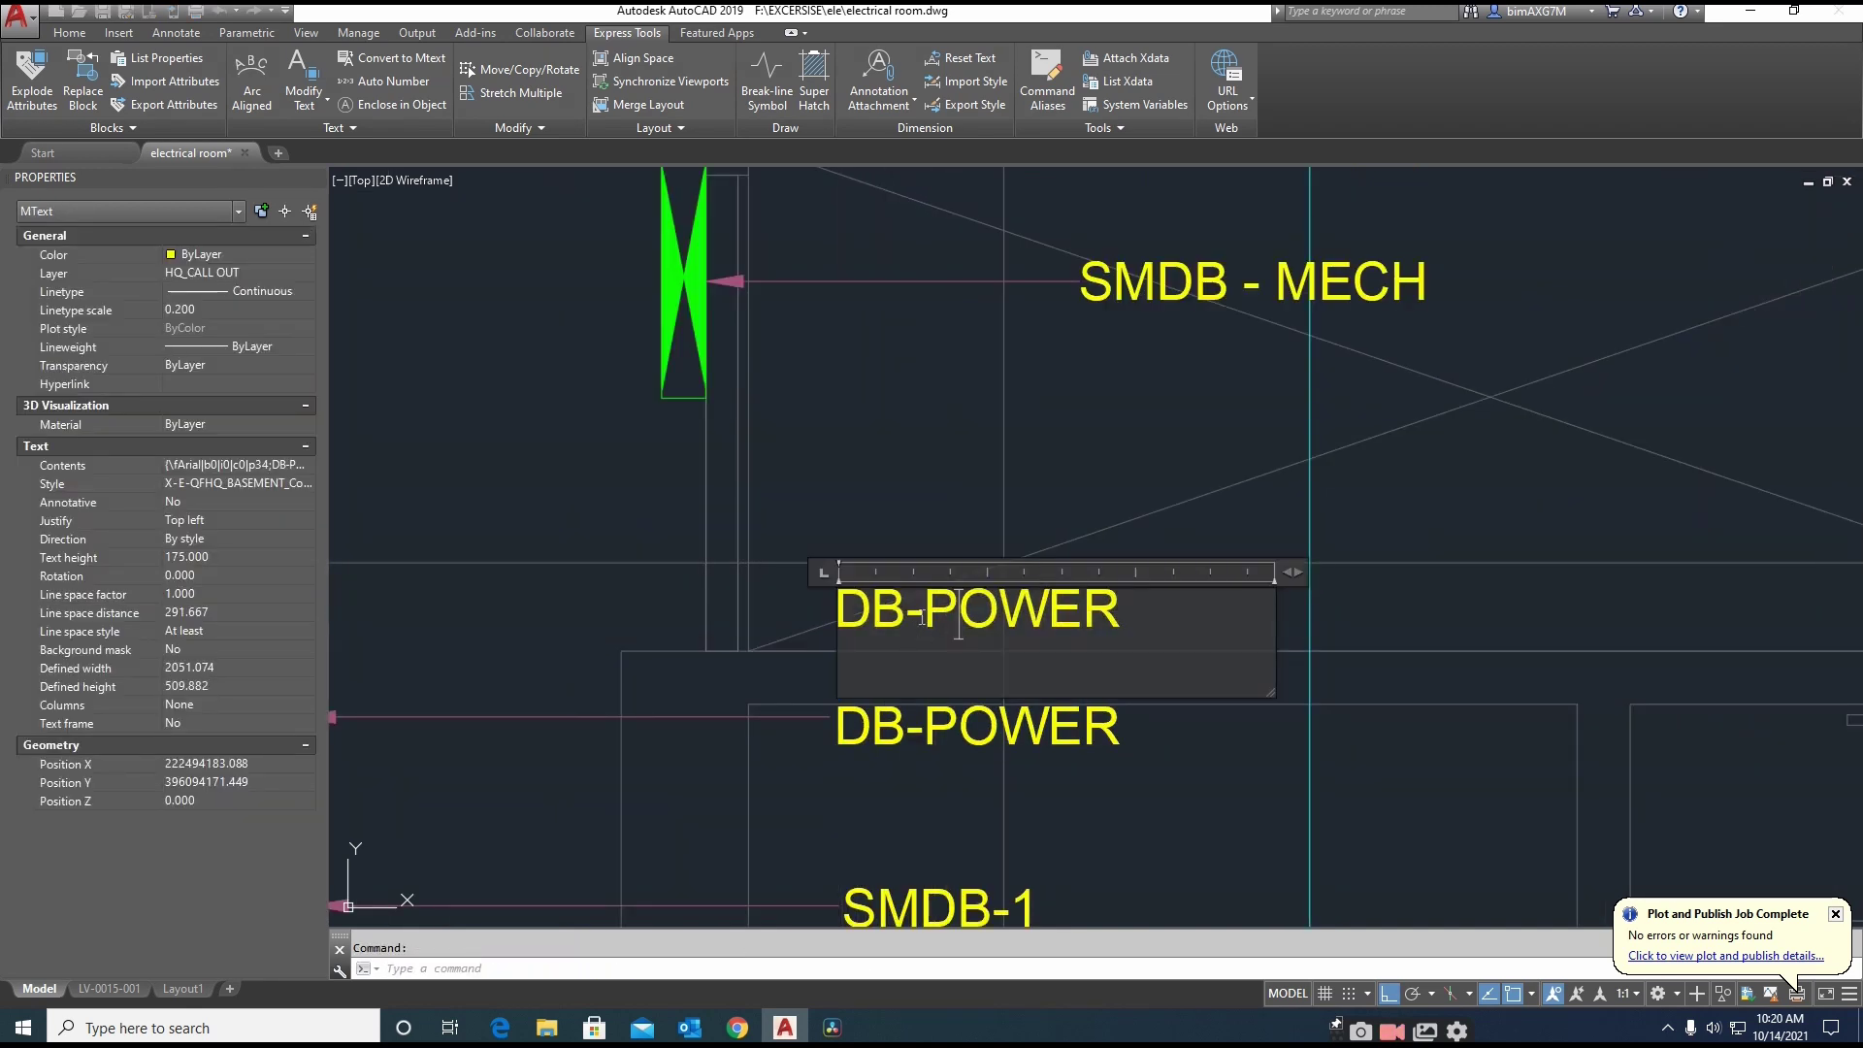
{"action": "left_click_drag", "start_coordinate": [926, 623], "coordinate": [1114, 626]}
{"action": "type", "text": "LIGHT"}
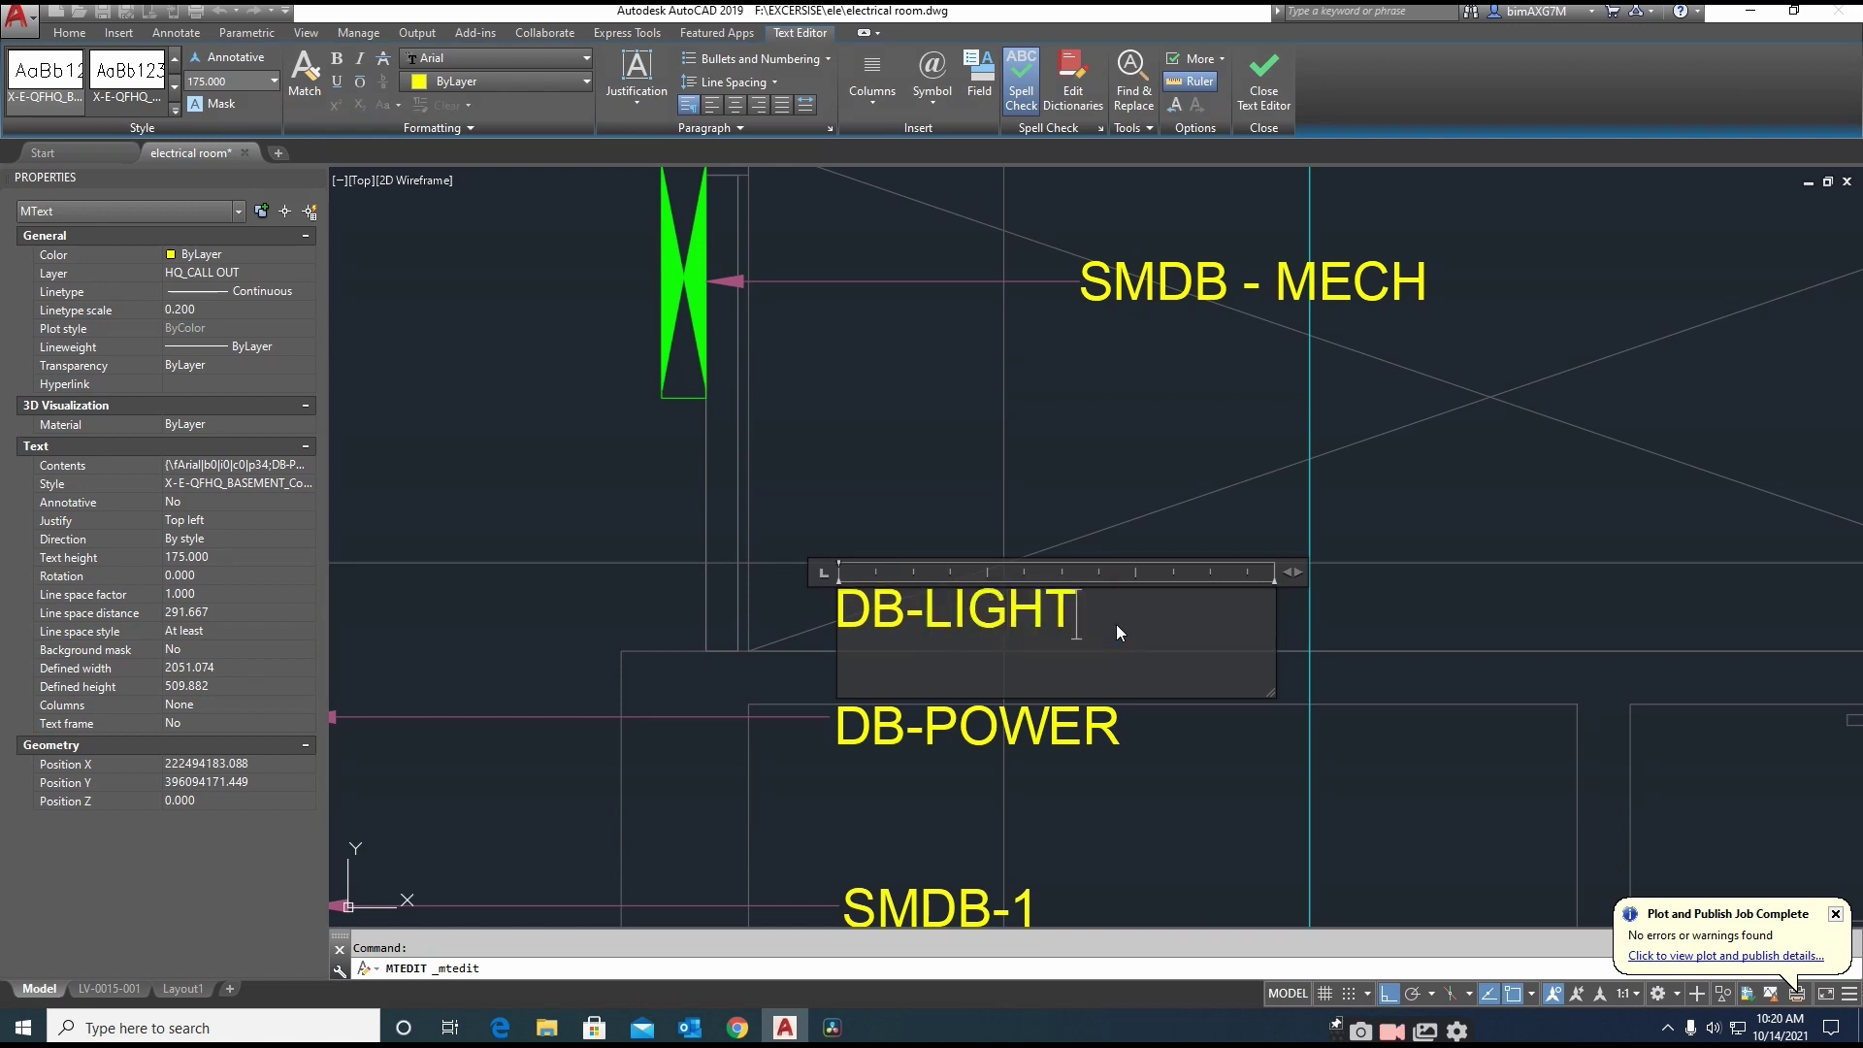
{"action": "type", "text": "ING"}
{"action": "left_click", "coordinate": [1324, 771]}
{"action": "key", "text": "Escape"}
Copy the DB-LIGHTING label straight up, just above the original
{"action": "scroll", "coordinate": [963, 696], "scroll_direction": "down", "scroll_amount": 2}
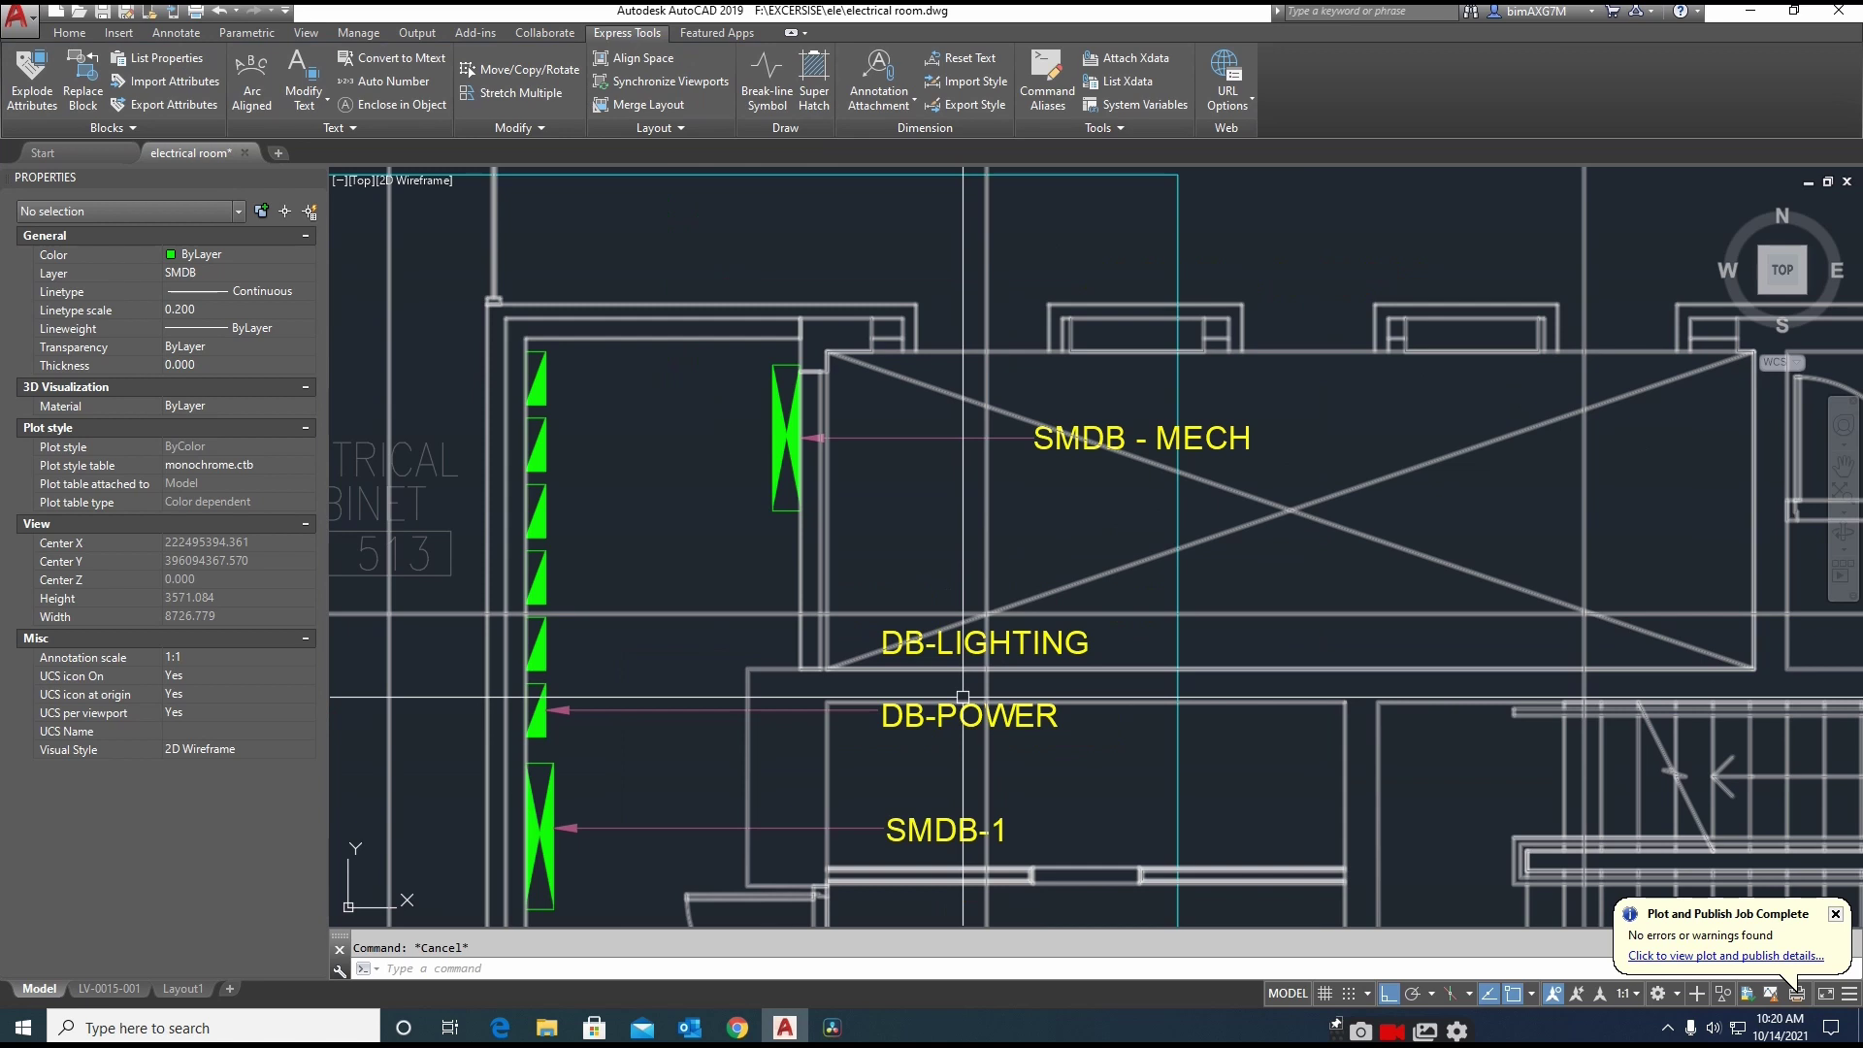
{"action": "type", "text": "CO"}
{"action": "key", "text": "space"}
{"action": "left_click", "coordinate": [909, 650]}
{"action": "key", "text": "space"}
{"action": "left_click", "coordinate": [655, 694]}
{"action": "key", "text": "Escape"}
Change the upper DB-LIGHTING copy's text to DB-1
{"action": "type", "text": "D"}
{"action": "key", "text": "space"}
{"action": "key", "text": "Escape"}
{"action": "key", "text": "Escape"}
{"action": "type", "text": "ED"}
{"action": "key", "text": "space"}
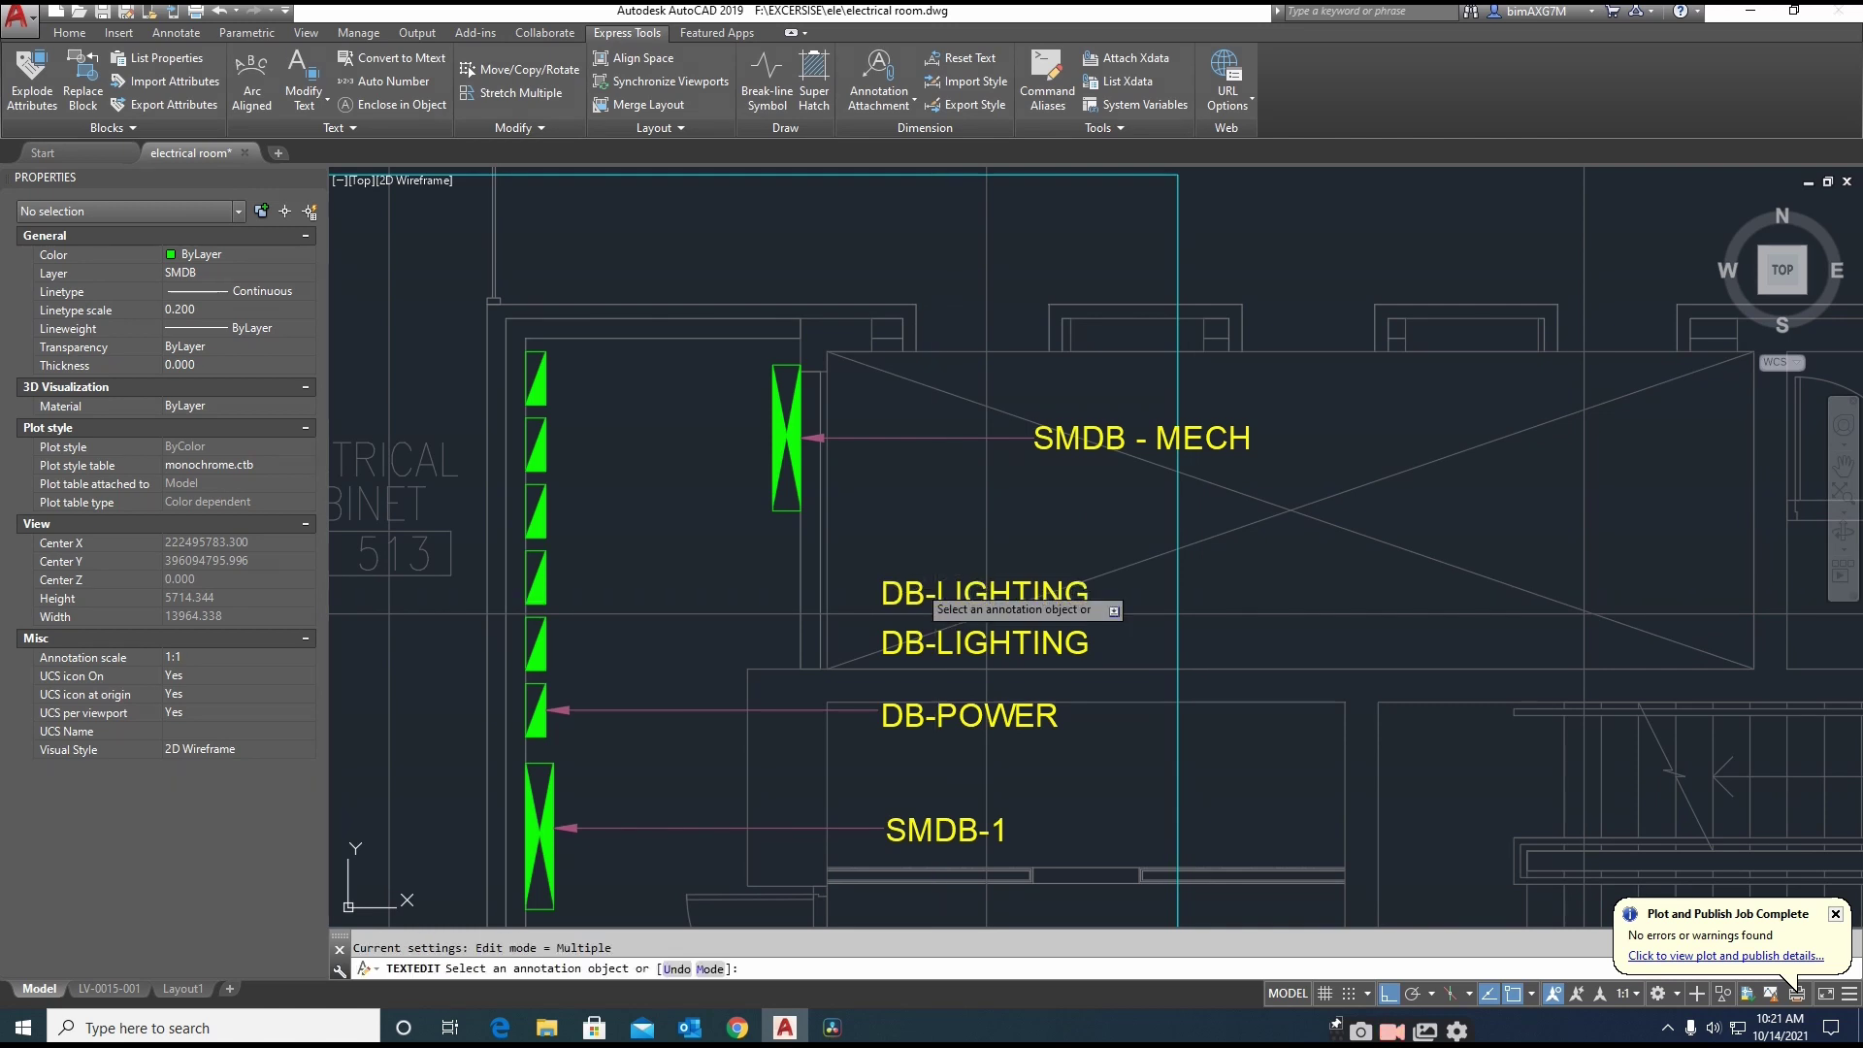
{"action": "left_click", "coordinate": [940, 597]}
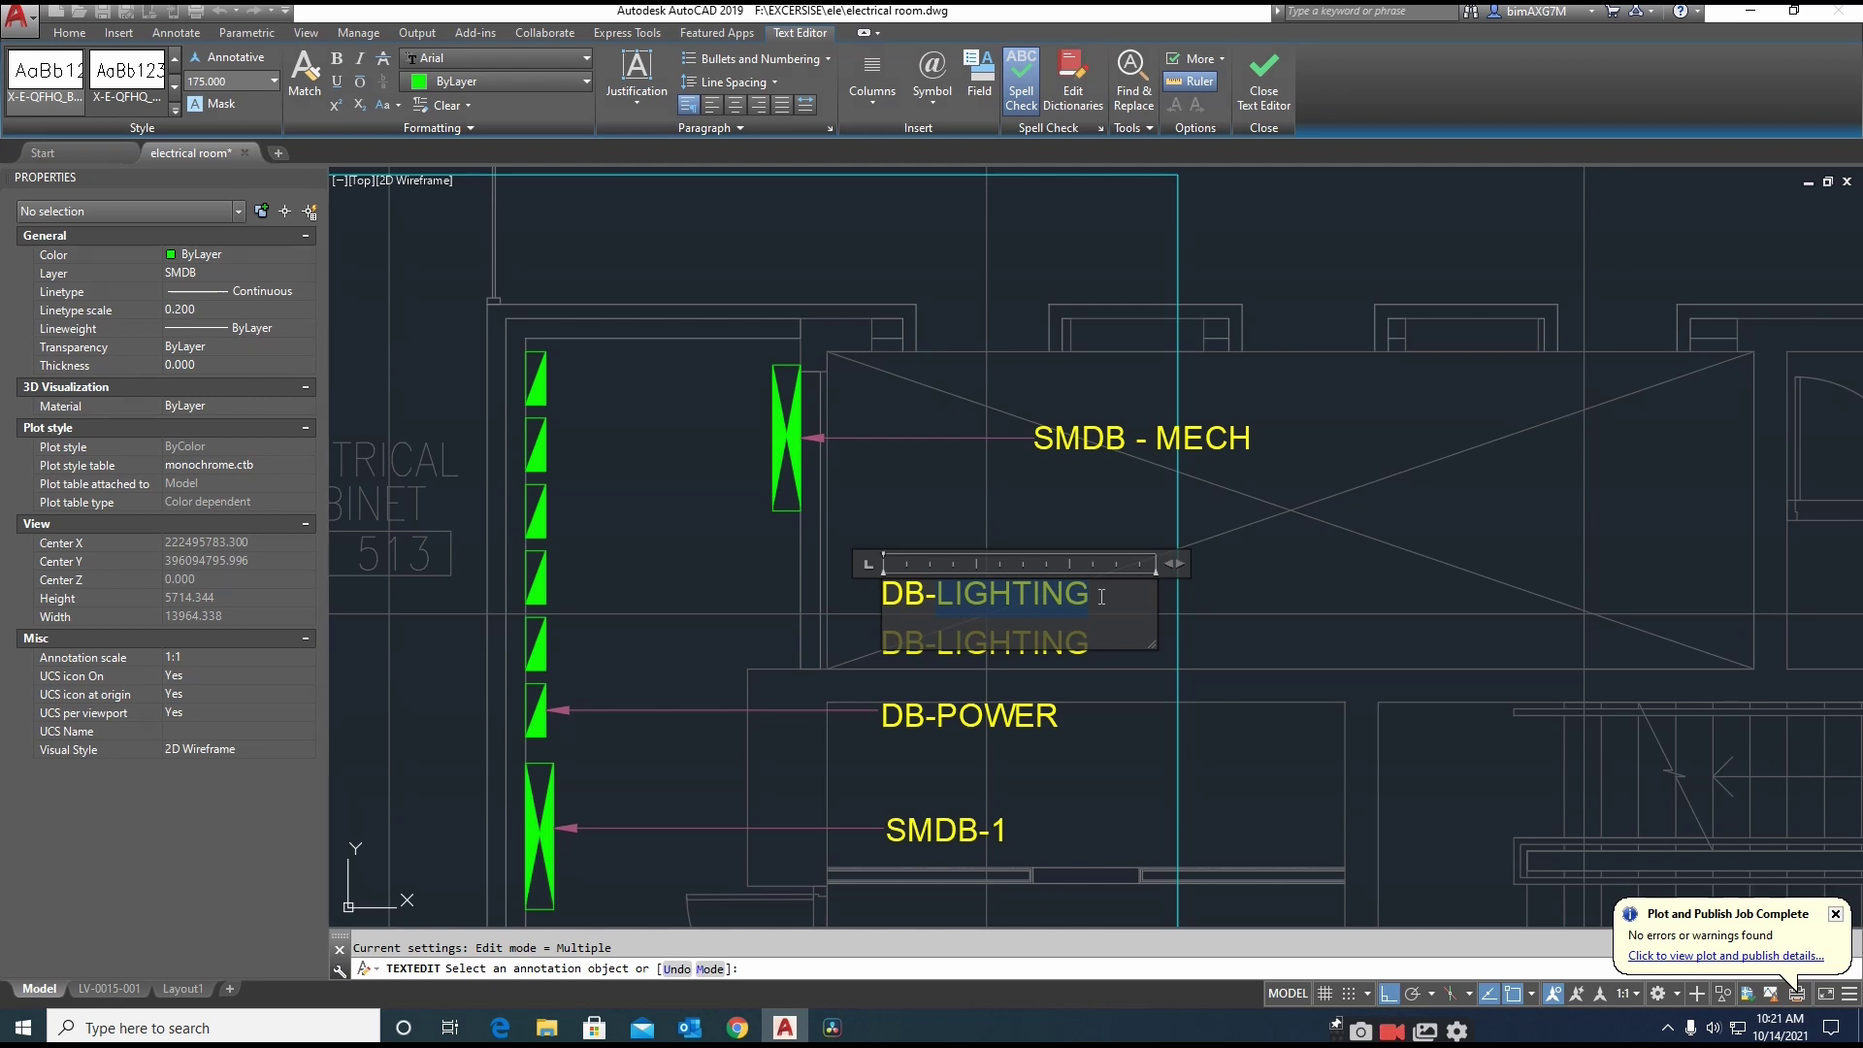
{"action": "key", "text": "Escape"}
{"action": "key", "text": "Escape"}
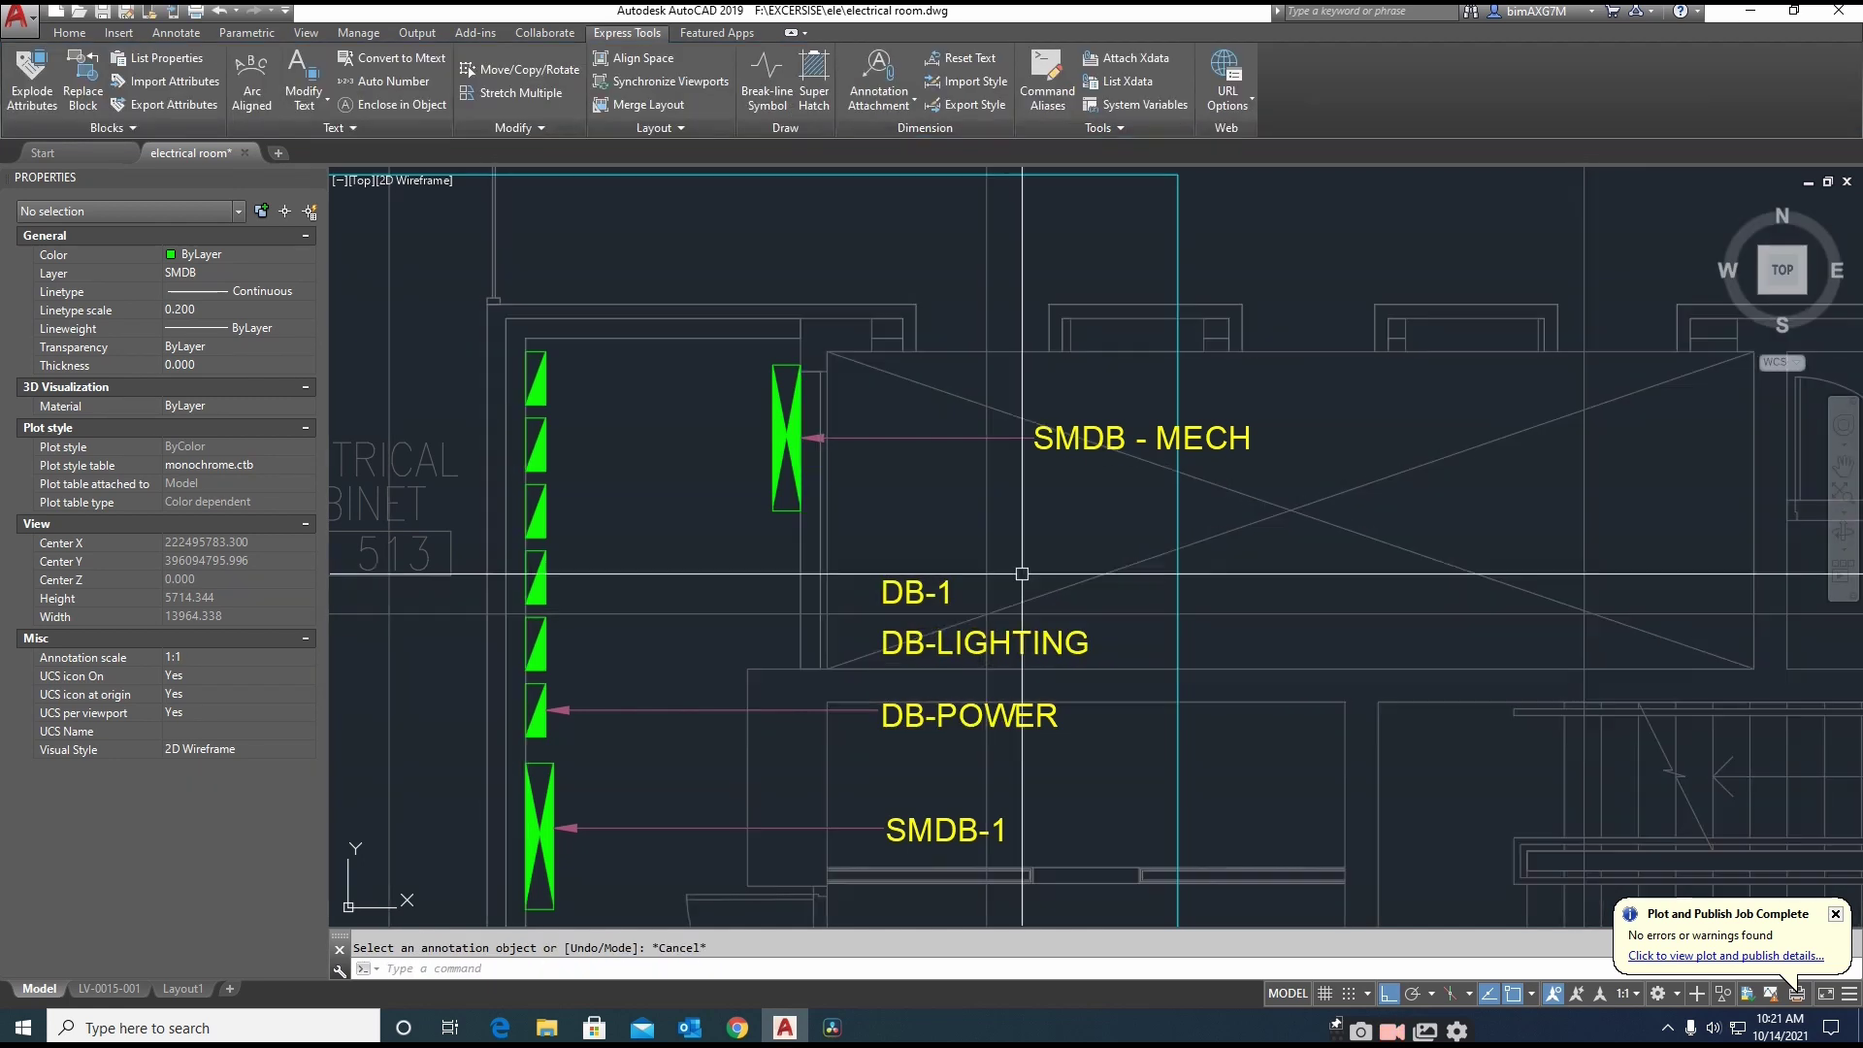
Copy the DB-1 label straight up, just above the original
{"action": "type", "text": "c"}
{"action": "left_click", "coordinate": [903, 588]}
{"action": "key", "text": "space"}
{"action": "left_click", "coordinate": [941, 552]}
{"action": "left_click", "coordinate": [943, 499]}
{"action": "key", "text": "Escape"}
Change the upper DB-1 copy's text to DB-2
{"action": "type", "text": "ed"}
{"action": "key", "text": "space"}
{"action": "left_click", "coordinate": [932, 542]}
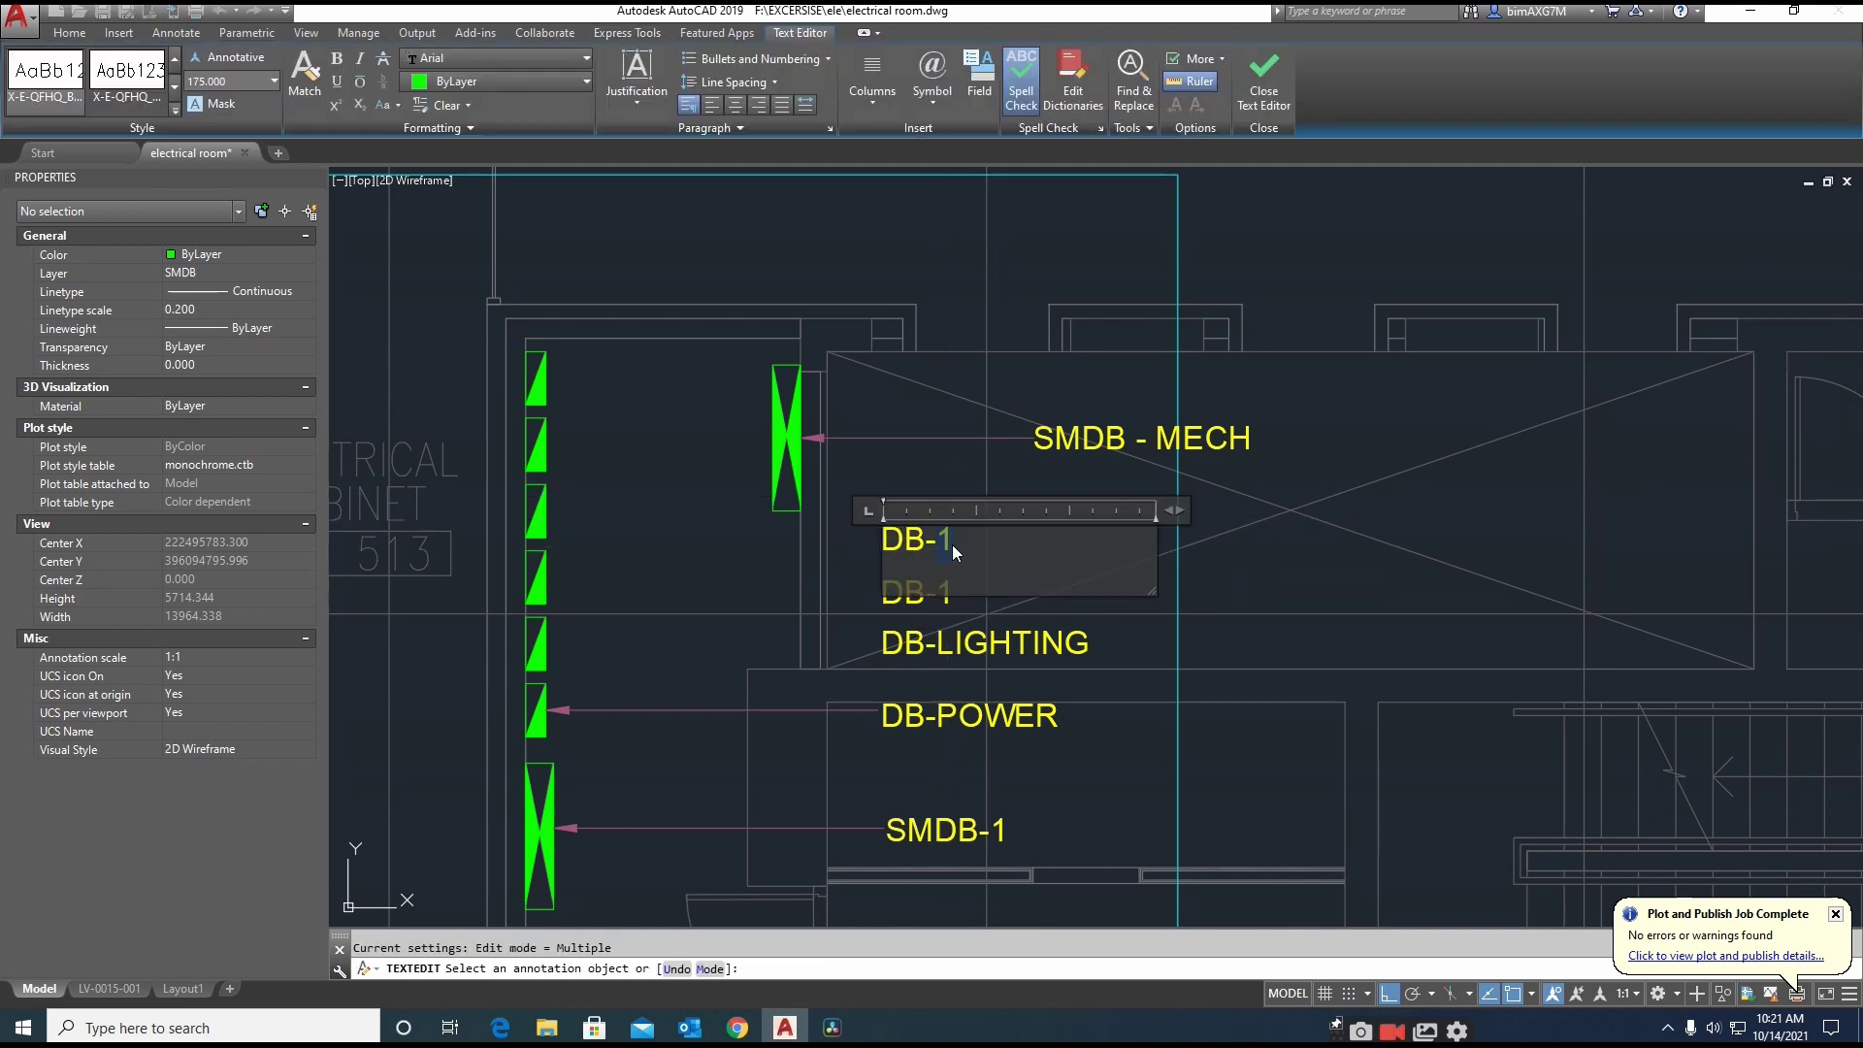
{"action": "type", "text": "2"}
{"action": "key", "text": "Escape"}
{"action": "key", "text": "Escape"}
Copy the DB-2 label straight up, just above the original
{"action": "type", "text": "c"}
{"action": "key", "text": "Return"}
{"action": "left_click", "coordinate": [927, 545]}
{"action": "key", "text": "Return"}
{"action": "left_click", "coordinate": [729, 578]}
Change the upper DB-2 copy's text to DB-3
{"action": "type", "text": "ed"}
{"action": "key", "text": "Return"}
{"action": "left_click", "coordinate": [956, 497]}
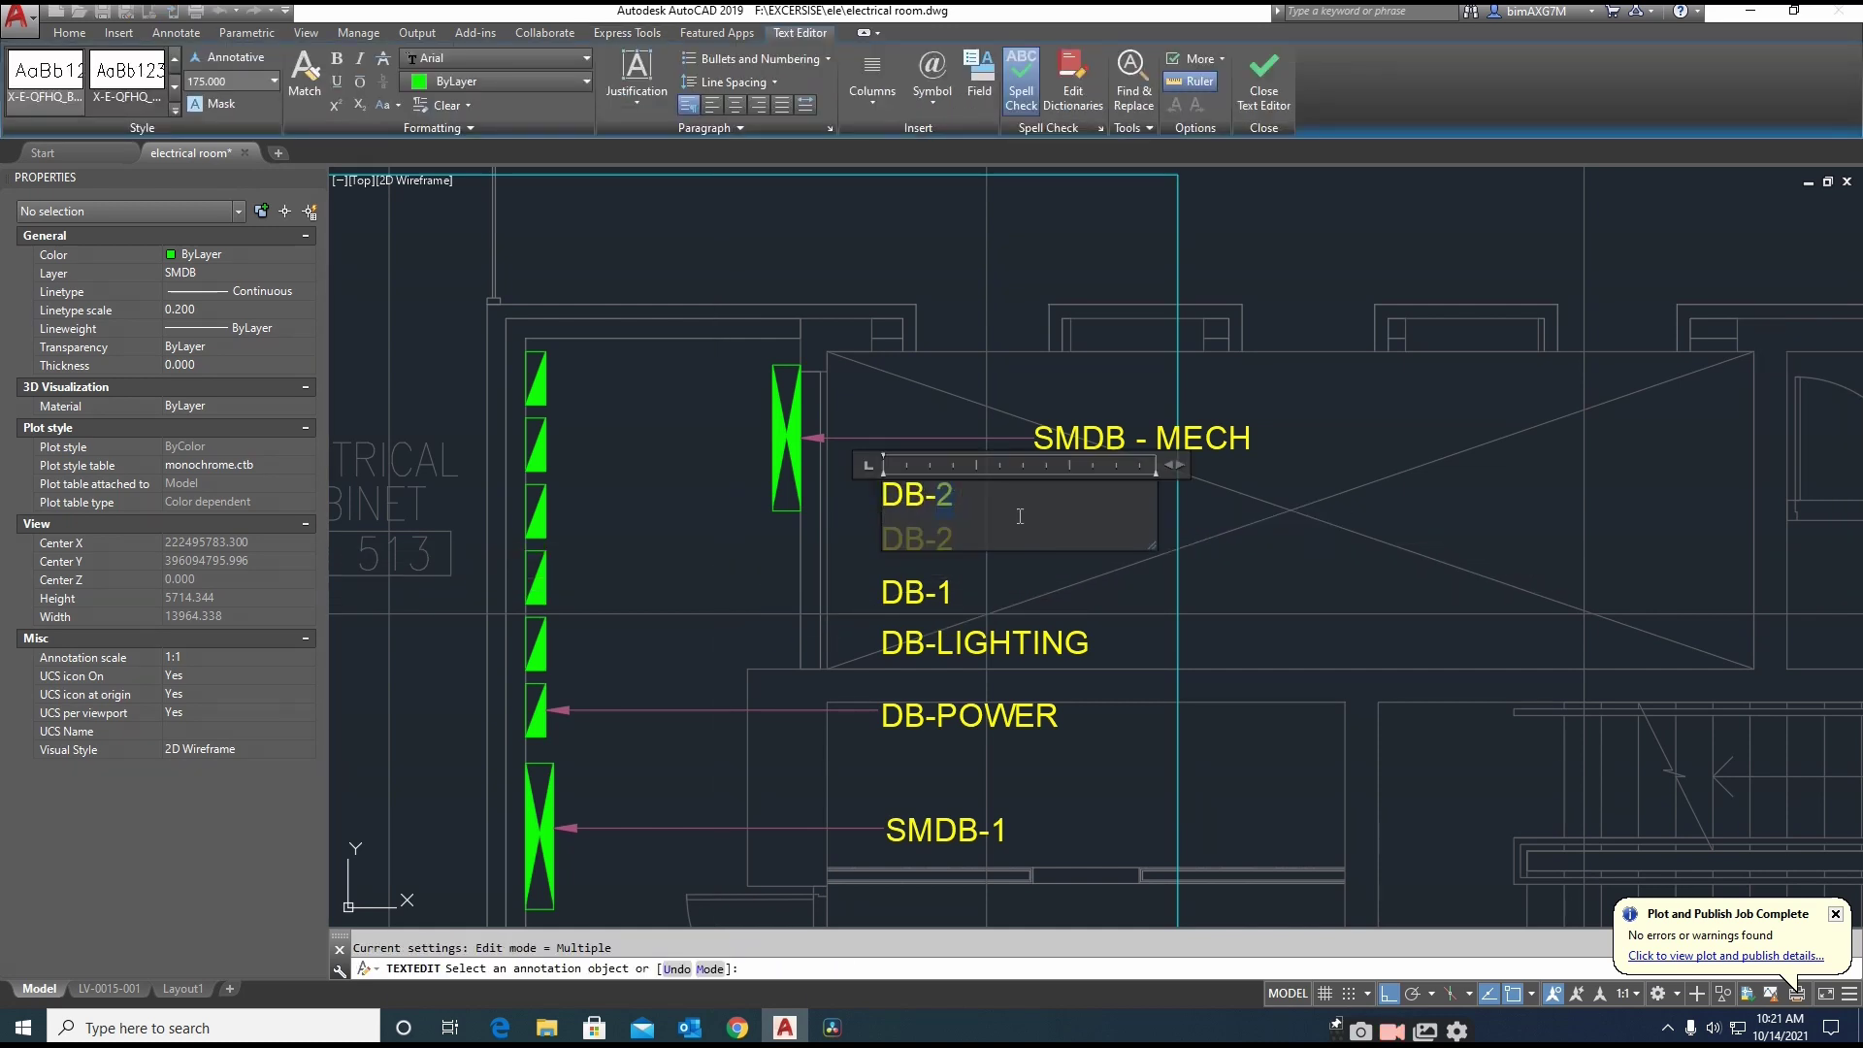
{"action": "type", "text": "3"}
{"action": "key", "text": "Escape"}
{"action": "key", "text": "Escape"}
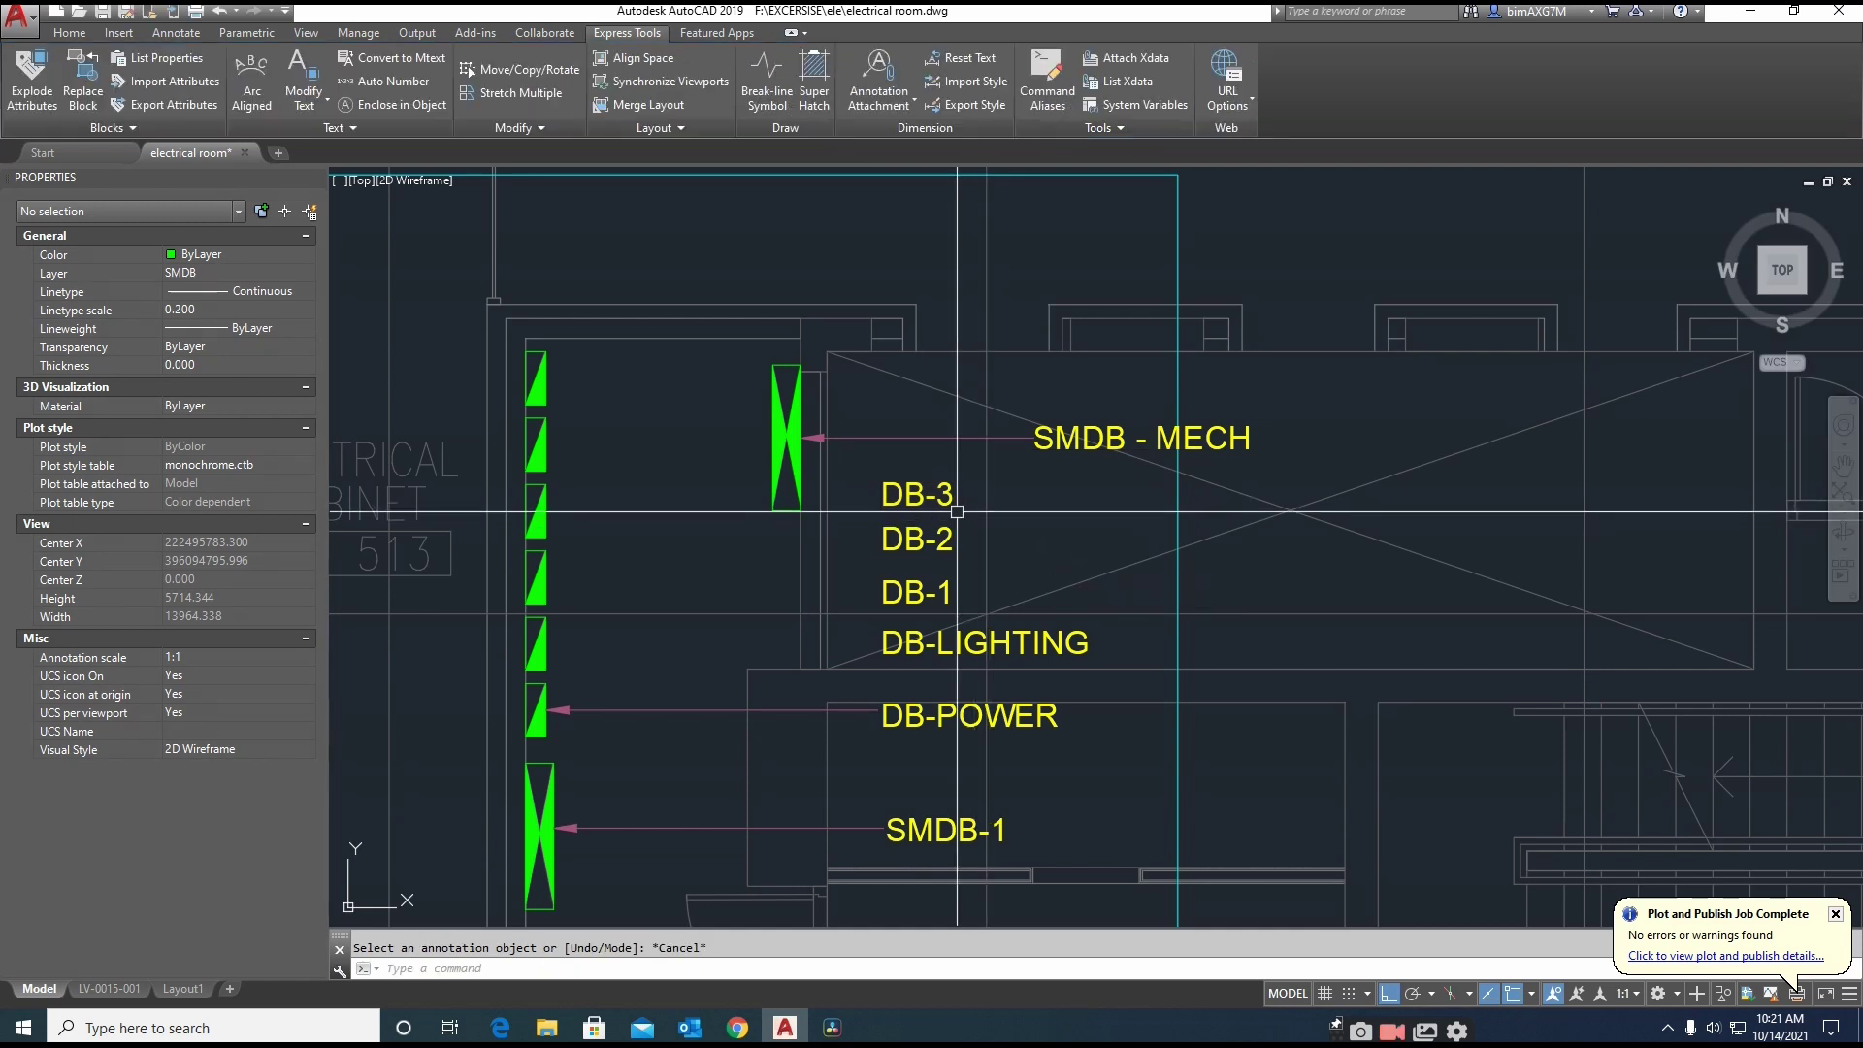
Copy the DB-3 label to a free spot above the electrical room's top wall
{"action": "left_click", "coordinate": [917, 519]}
{"action": "key", "text": "Return"}
{"action": "key", "text": "F8"}
{"action": "middle_click_drag", "start_coordinate": [774, 325], "coordinate": [808, 420]}
{"action": "left_click", "coordinate": [769, 380]}
{"action": "key", "text": "Escape"}
Change the text of the DB-3 copy above the electrical room's top wall to DB-4
{"action": "type", "text": "ed"}
{"action": "key", "text": "Return"}
{"action": "left_click", "coordinate": [800, 383]}
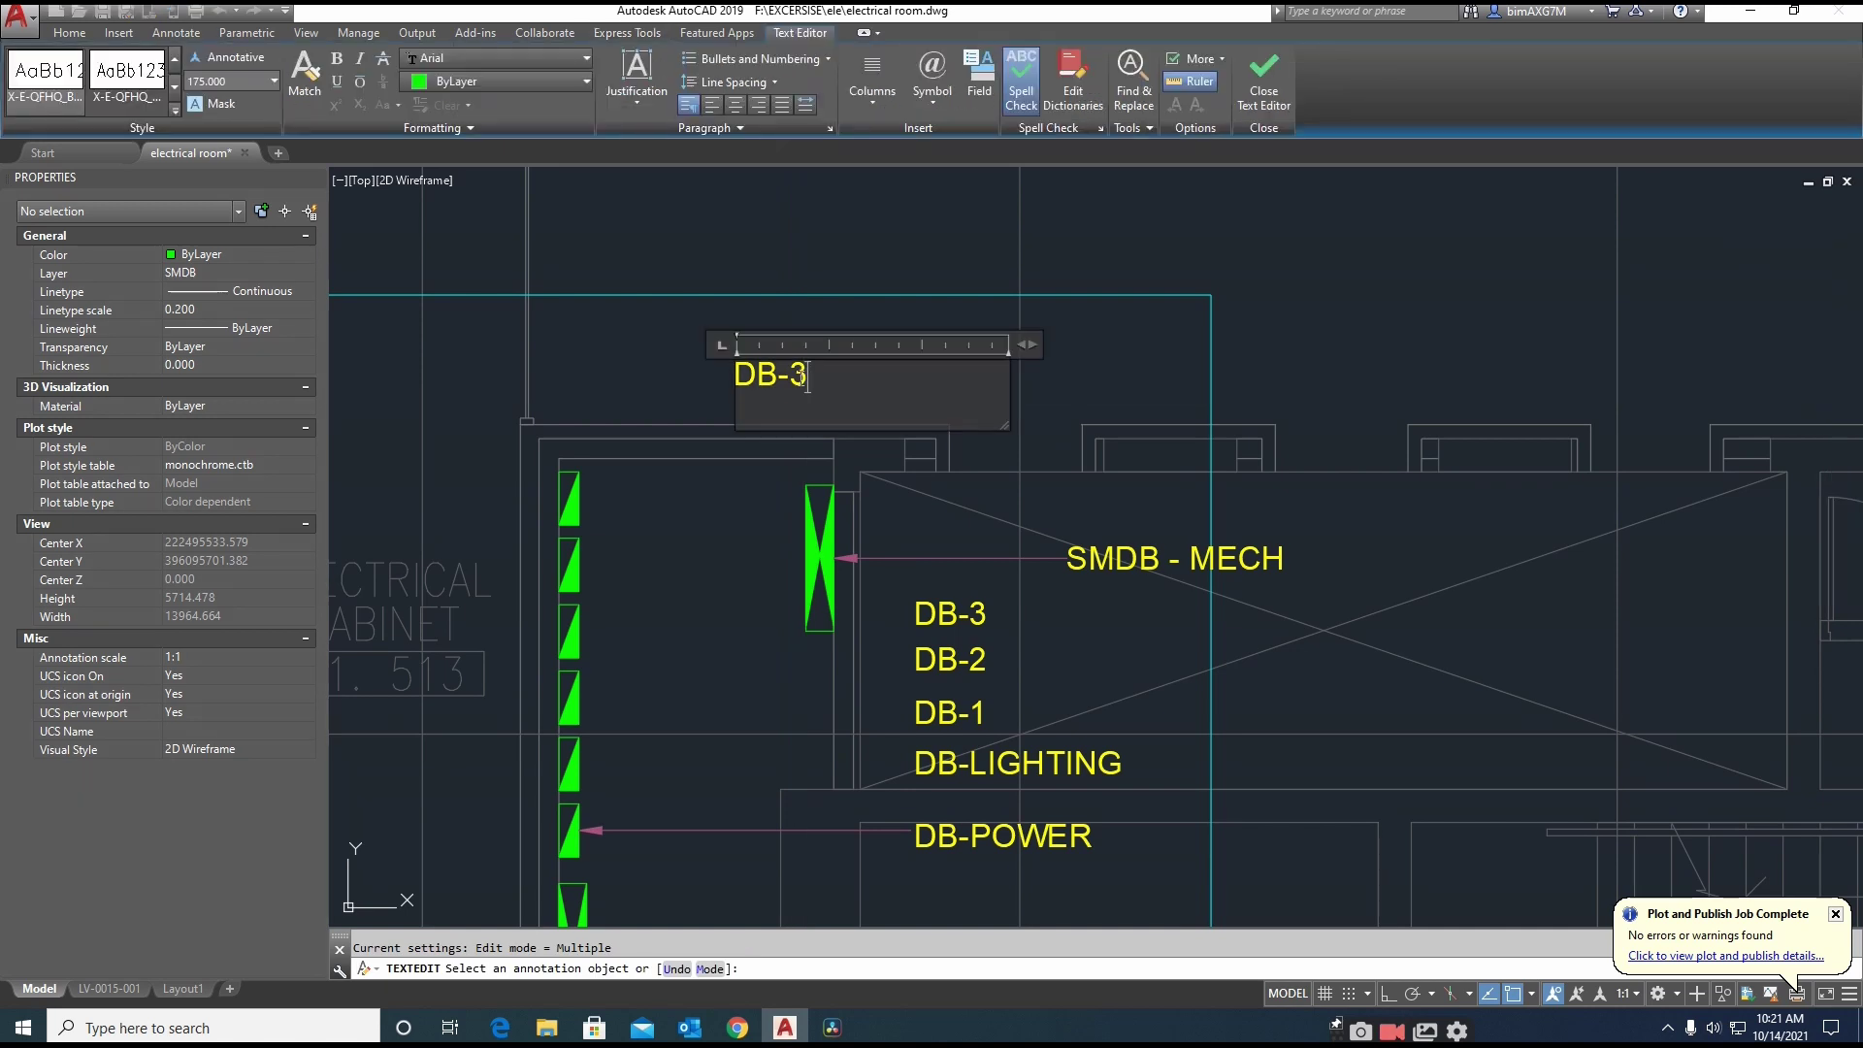
{"action": "key", "text": "Escape"}
{"action": "key", "text": "Escape"}
Draw a straight diagonal leader from the uppermost DB panel to the DB-4 label and erase it
{"action": "type", "text": "le"}
{"action": "key", "text": "Return"}
{"action": "left_click", "coordinate": [569, 498]}
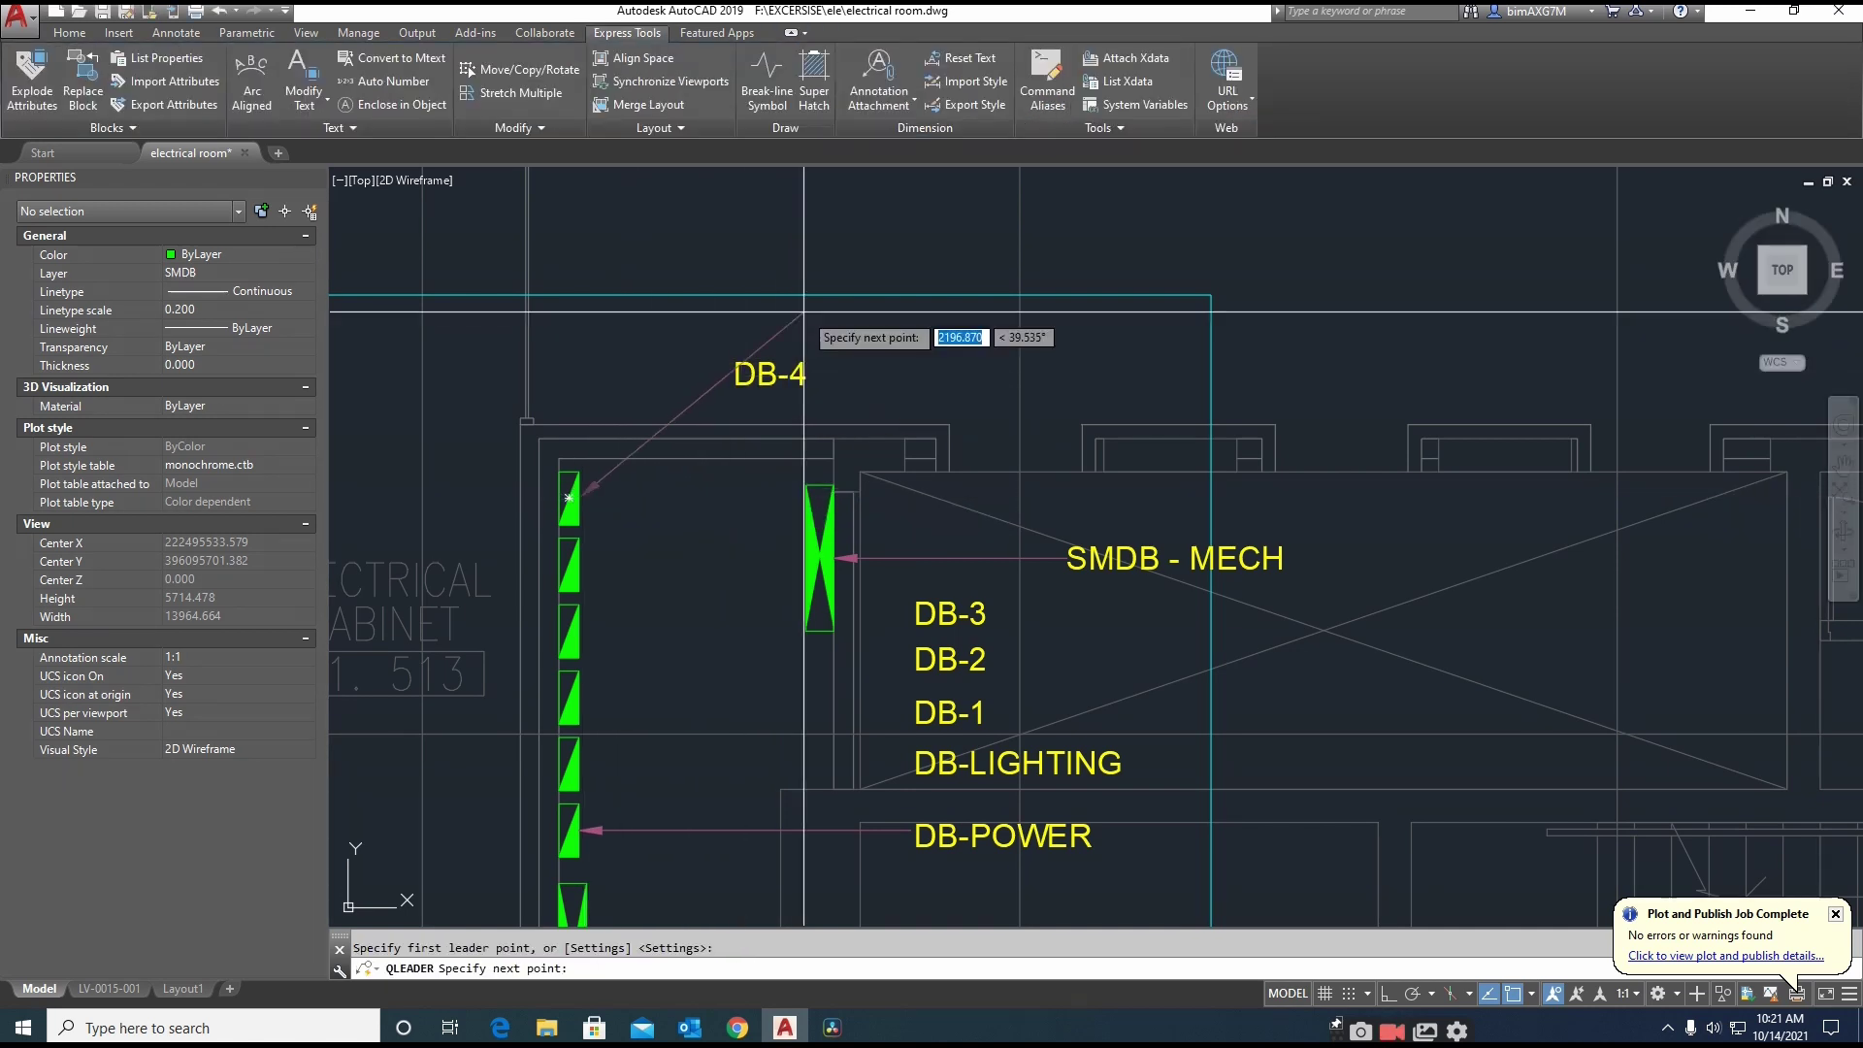
{"action": "left_click", "coordinate": [732, 335]}
{"action": "key", "text": "Escape"}
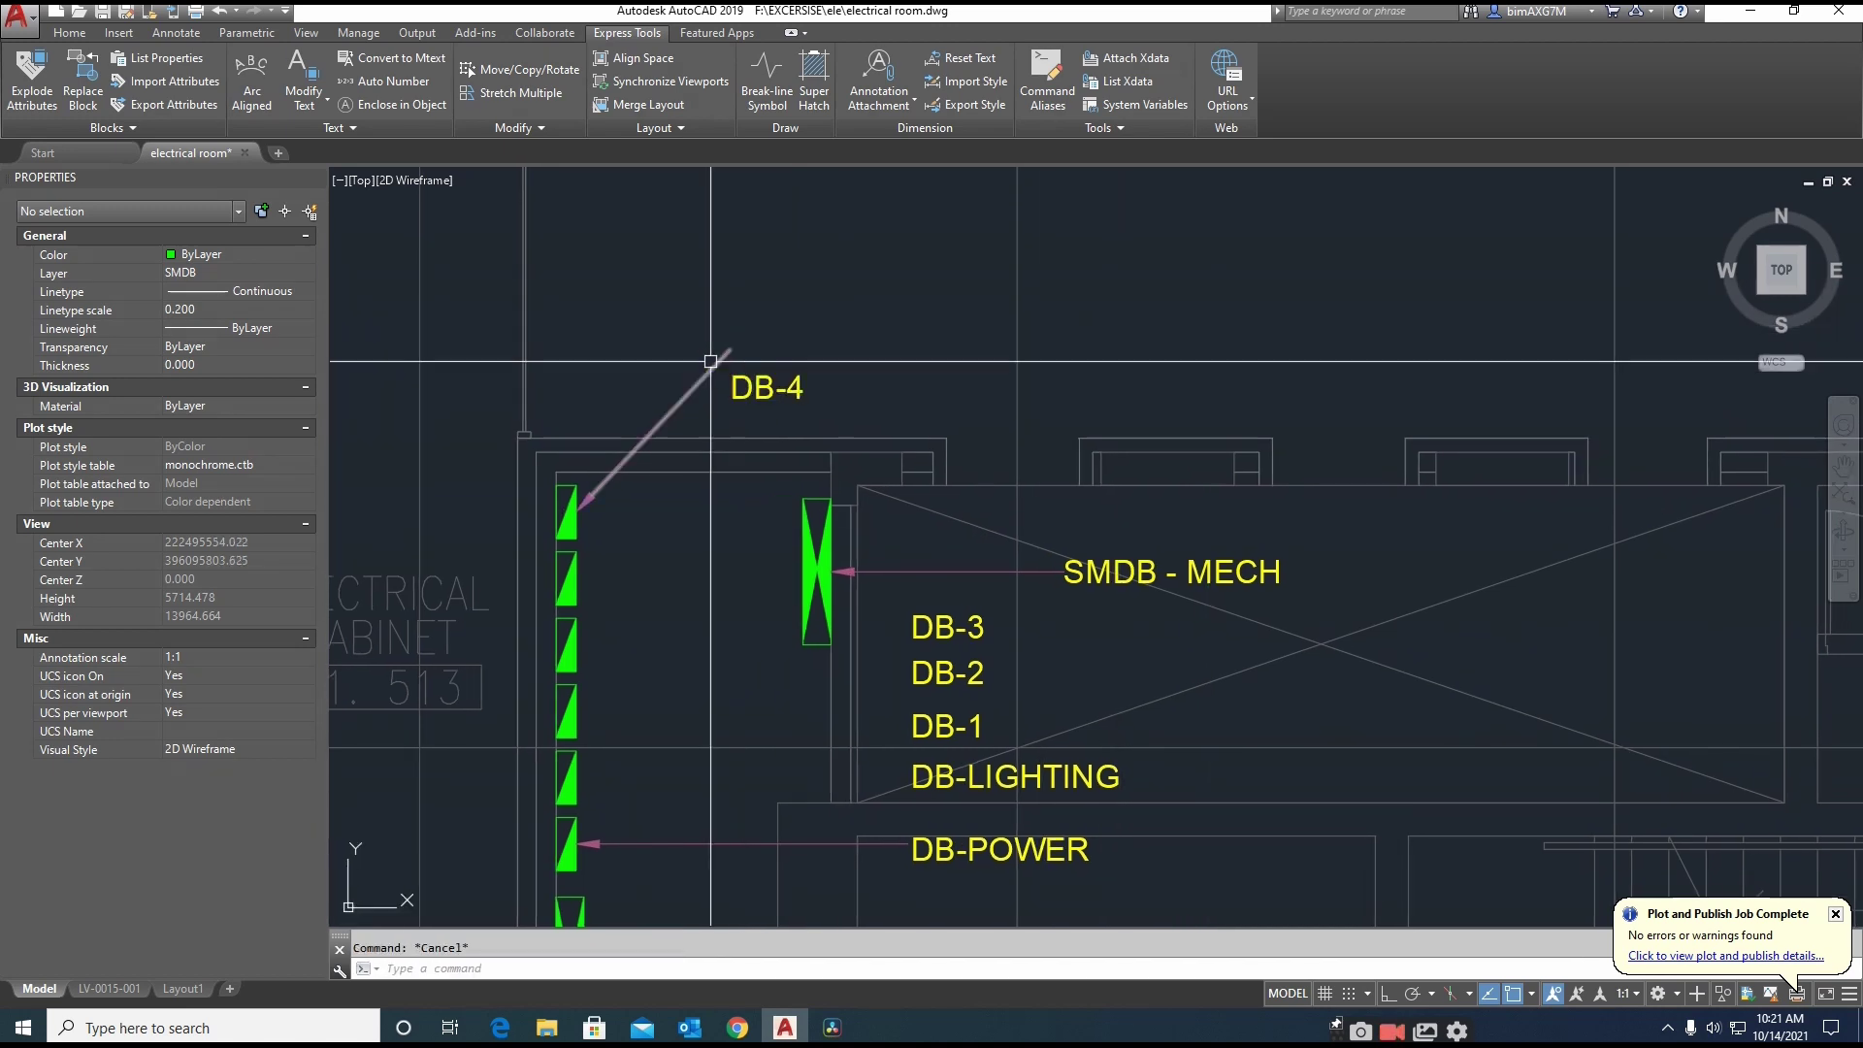
{"action": "type", "text": "e"}
{"action": "key", "text": "Return"}
{"action": "left_click", "coordinate": [690, 395]}
{"action": "key", "text": "Return"}
{"action": "middle_click_drag", "start_coordinate": [643, 524], "coordinate": [686, 495]}
Draw a leader from the uppermost DB panel diagonally up past the top wall, ending in a long horizontal segment to the right
{"action": "type", "text": "le"}
{"action": "key", "text": "Return"}
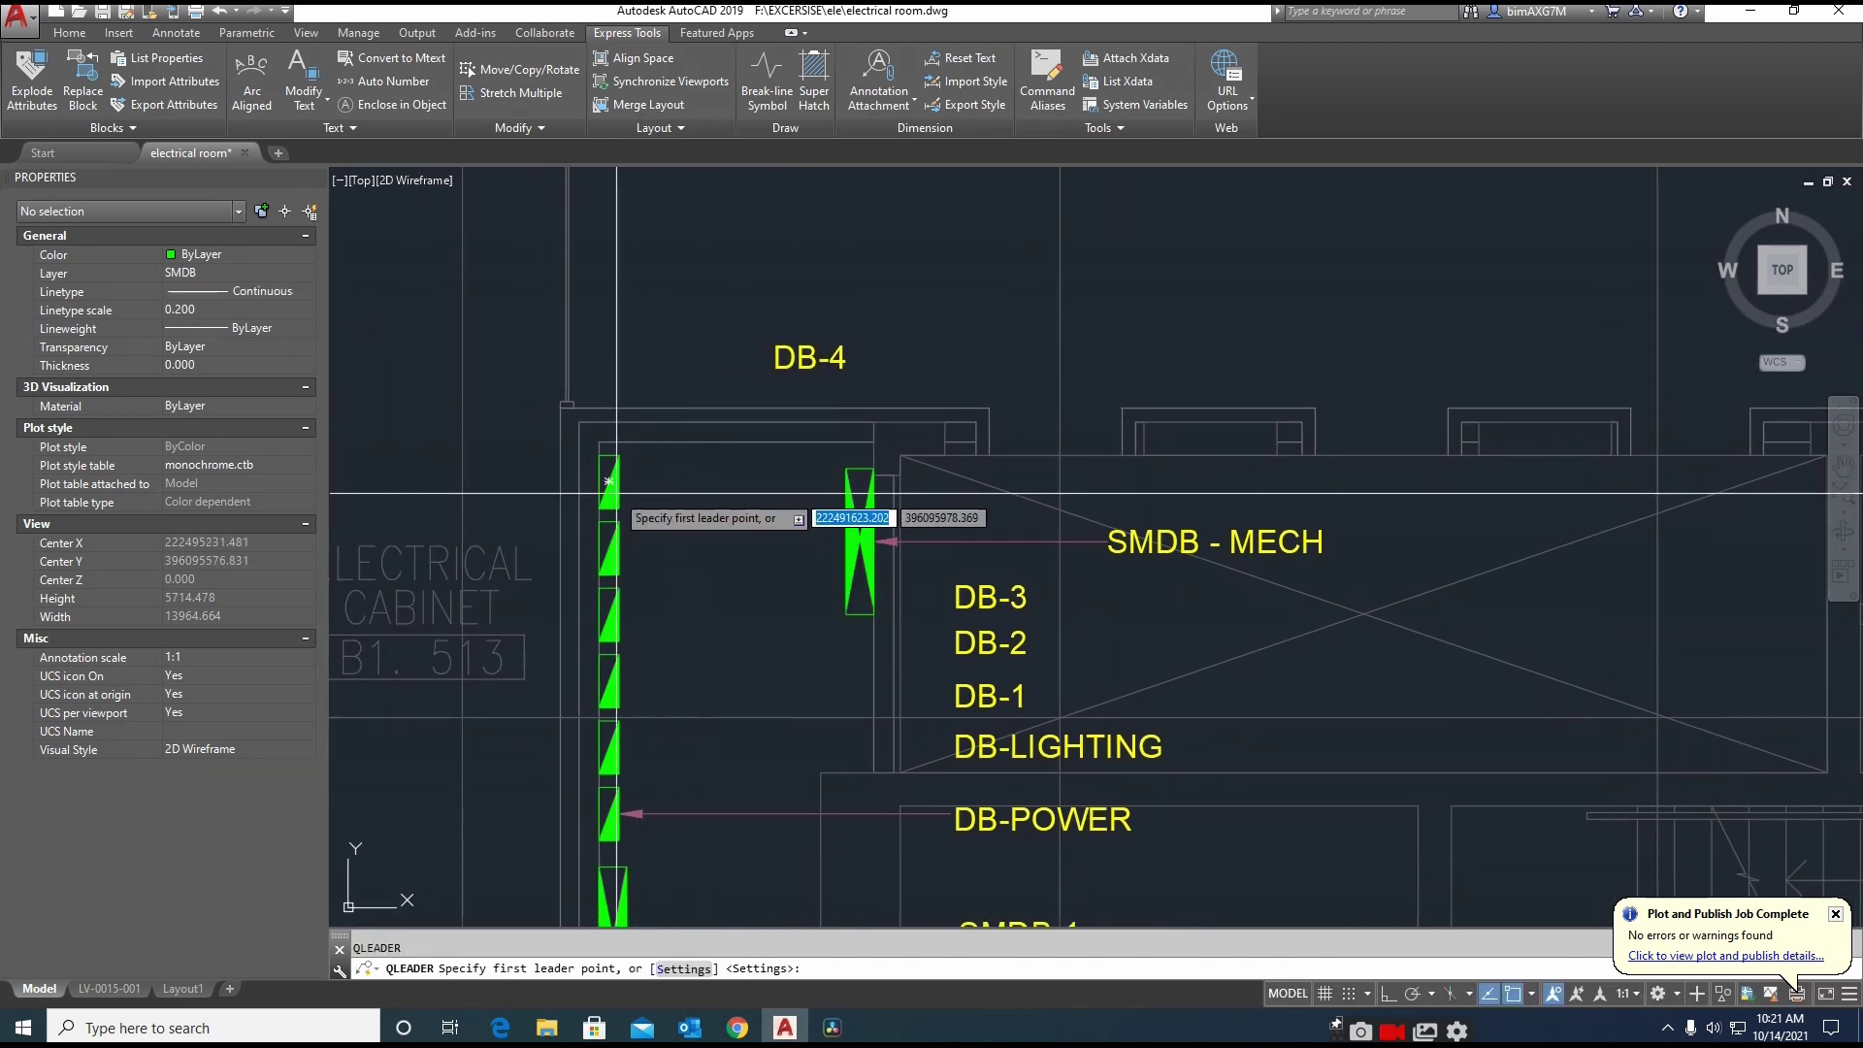
{"action": "left_click", "coordinate": [613, 489]}
{"action": "left_click", "coordinate": [802, 278]}
{"action": "key", "text": "F8"}
{"action": "left_click", "coordinate": [1110, 288]}
{"action": "key", "text": "Escape"}
Move the DB-4 label to the end of the uppermost panel's leader
{"action": "type", "text": "m"}
{"action": "key", "text": "Return"}
{"action": "left_click", "coordinate": [808, 363]}
{"action": "key", "text": "Return"}
{"action": "key", "text": "F8"}
{"action": "scroll", "coordinate": [1141, 310], "scroll_direction": "up", "scroll_amount": 2}
{"action": "left_click", "coordinate": [1155, 269]}
{"action": "scroll", "coordinate": [1180, 346], "scroll_direction": "down", "scroll_amount": 4}
{"action": "mouse_move", "coordinate": [1182, 349]}
{"action": "middle_mouse_down"}
{"action": "mouse_move", "coordinate": [868, 329]}
{"action": "mouse_move", "coordinate": [891, 359]}
{"action": "middle_mouse_up"}
{"action": "key", "text": "Escape"}
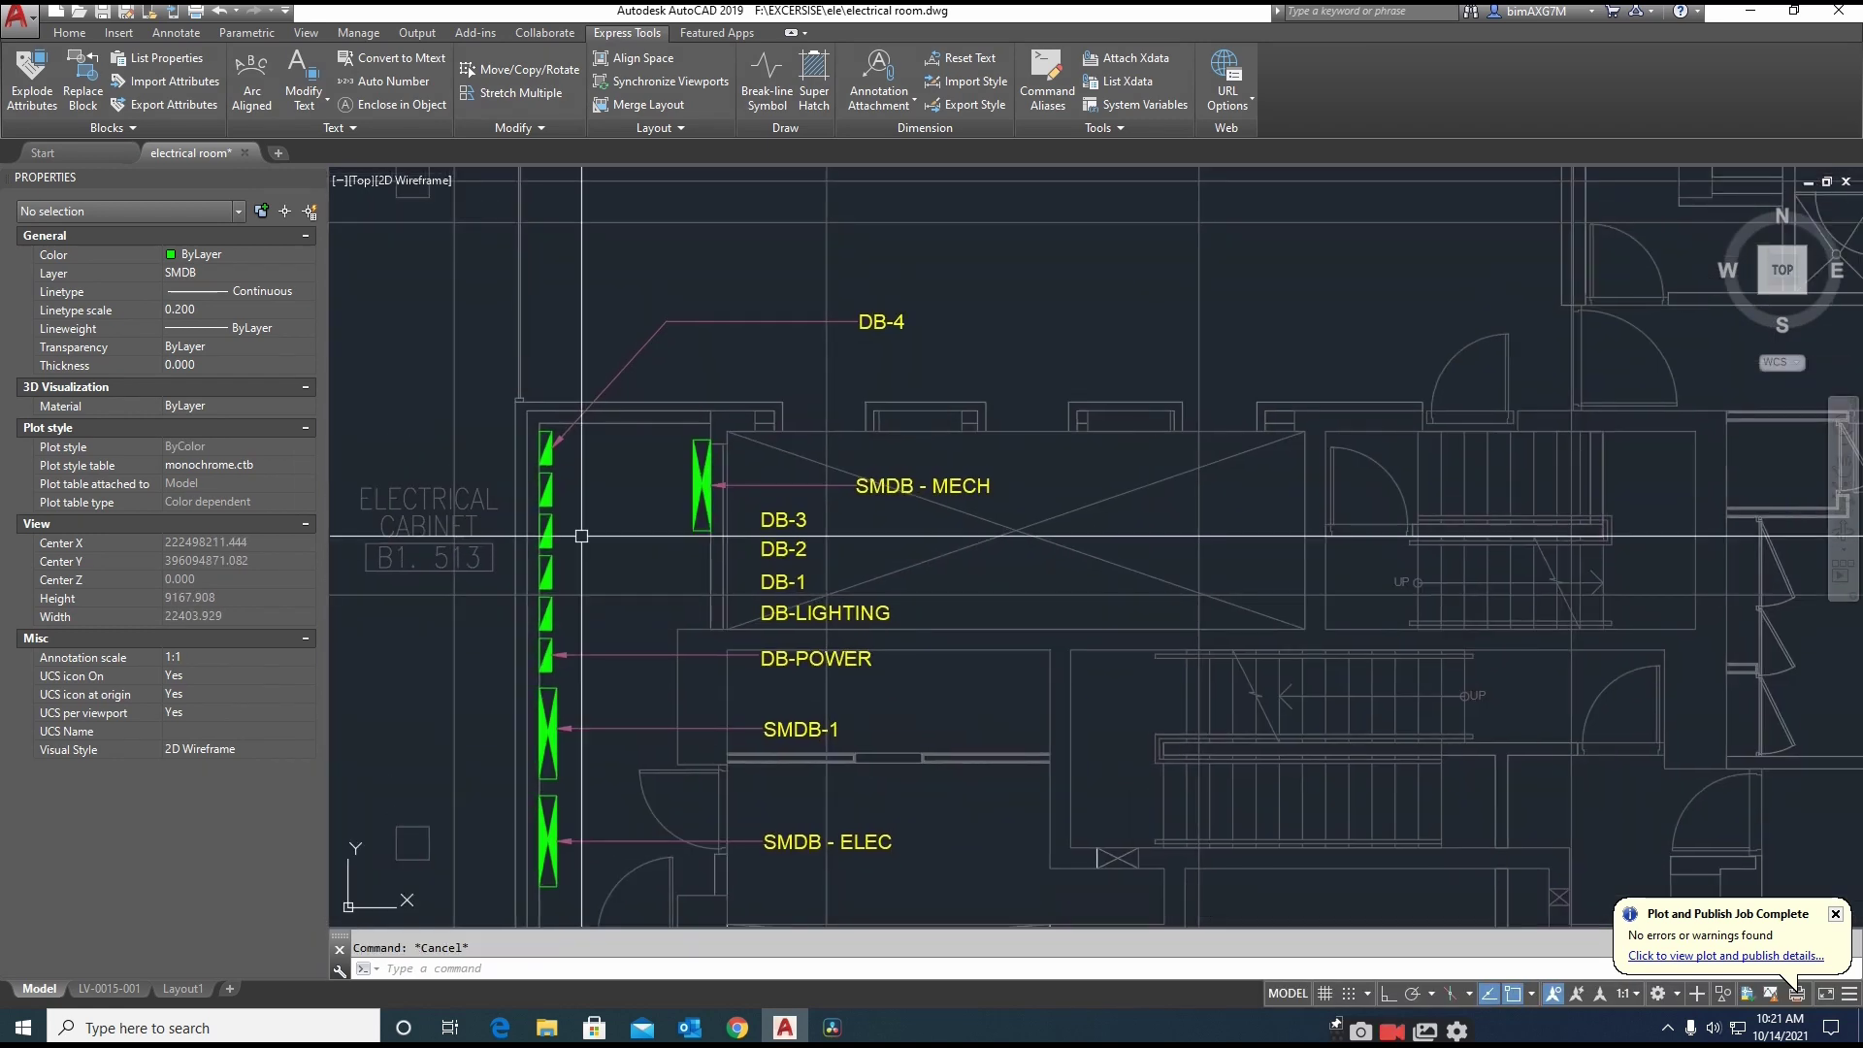
Draw a leader from the second DB panel from the top, diagonally past the wall with a horizontal segment below the DB-4 leader
{"action": "type", "text": "le"}
{"action": "key", "text": "Return"}
{"action": "left_click", "coordinate": [545, 489]}
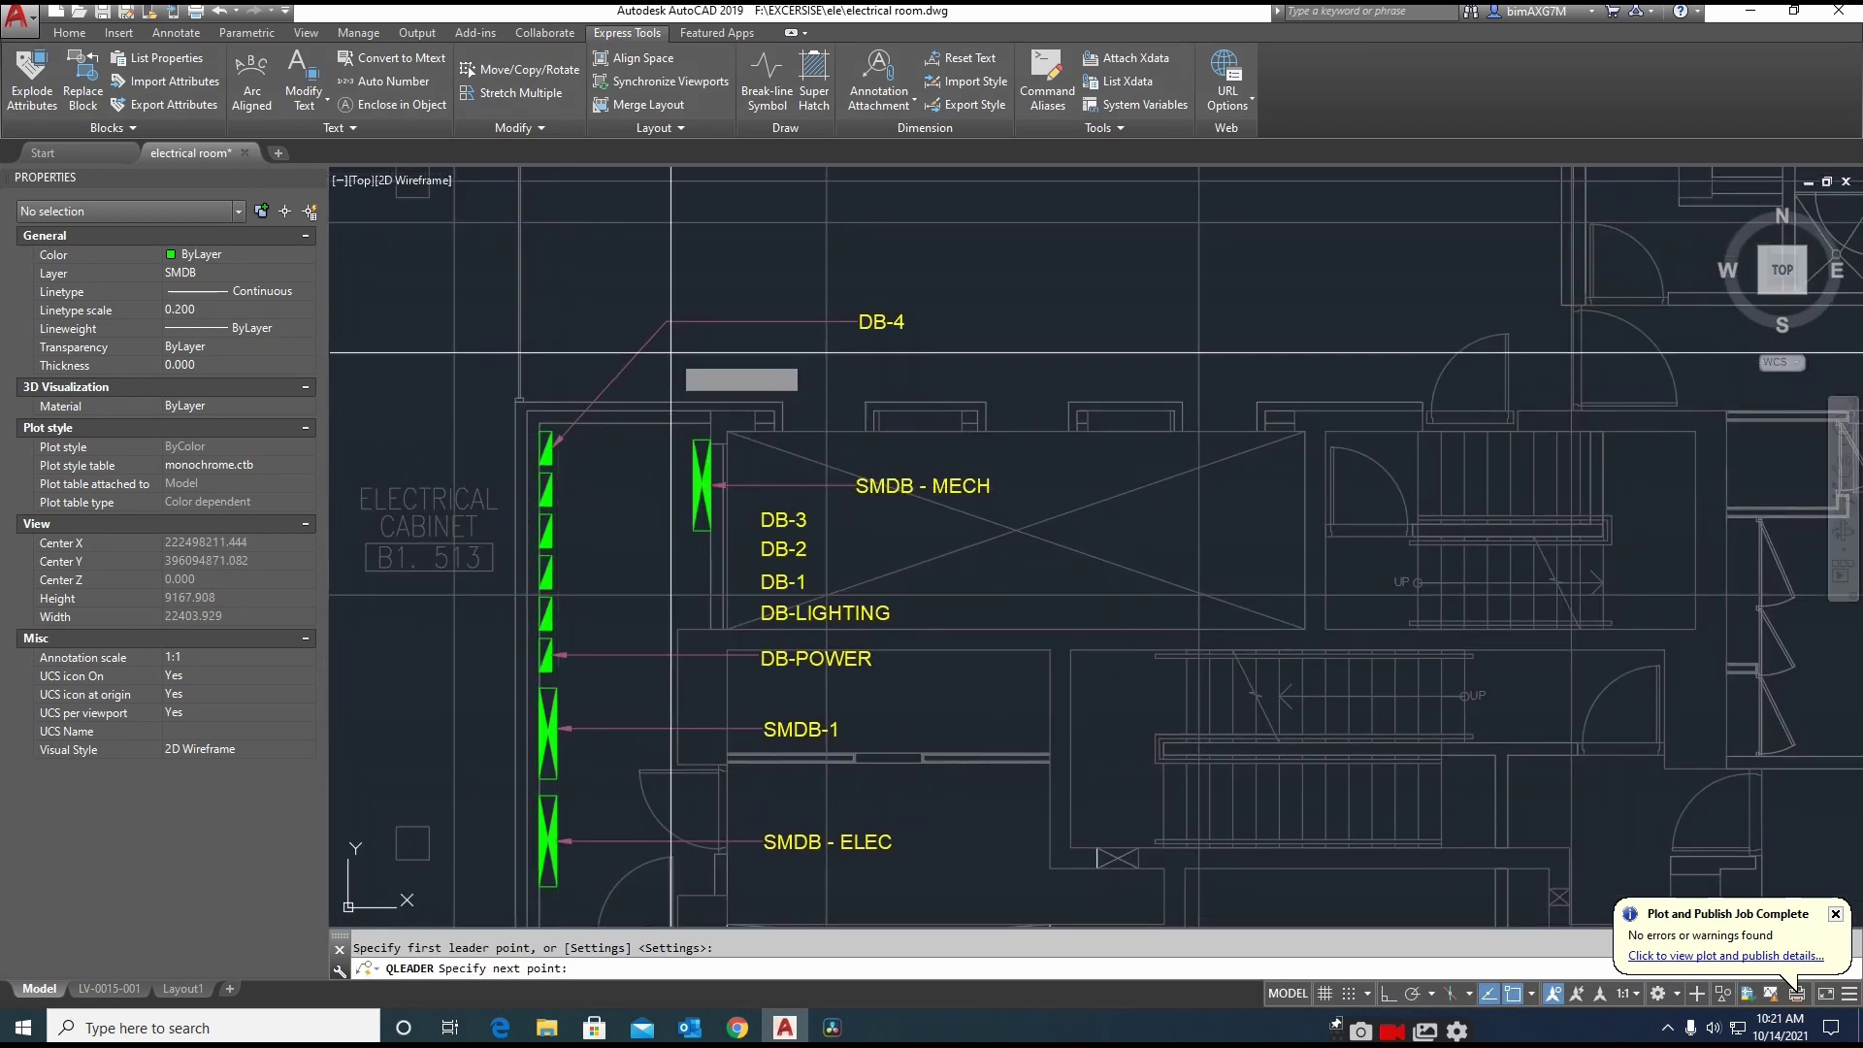
{"action": "key", "text": "F8"}
{"action": "scroll", "coordinate": [838, 349], "scroll_direction": "up", "scroll_amount": 2}
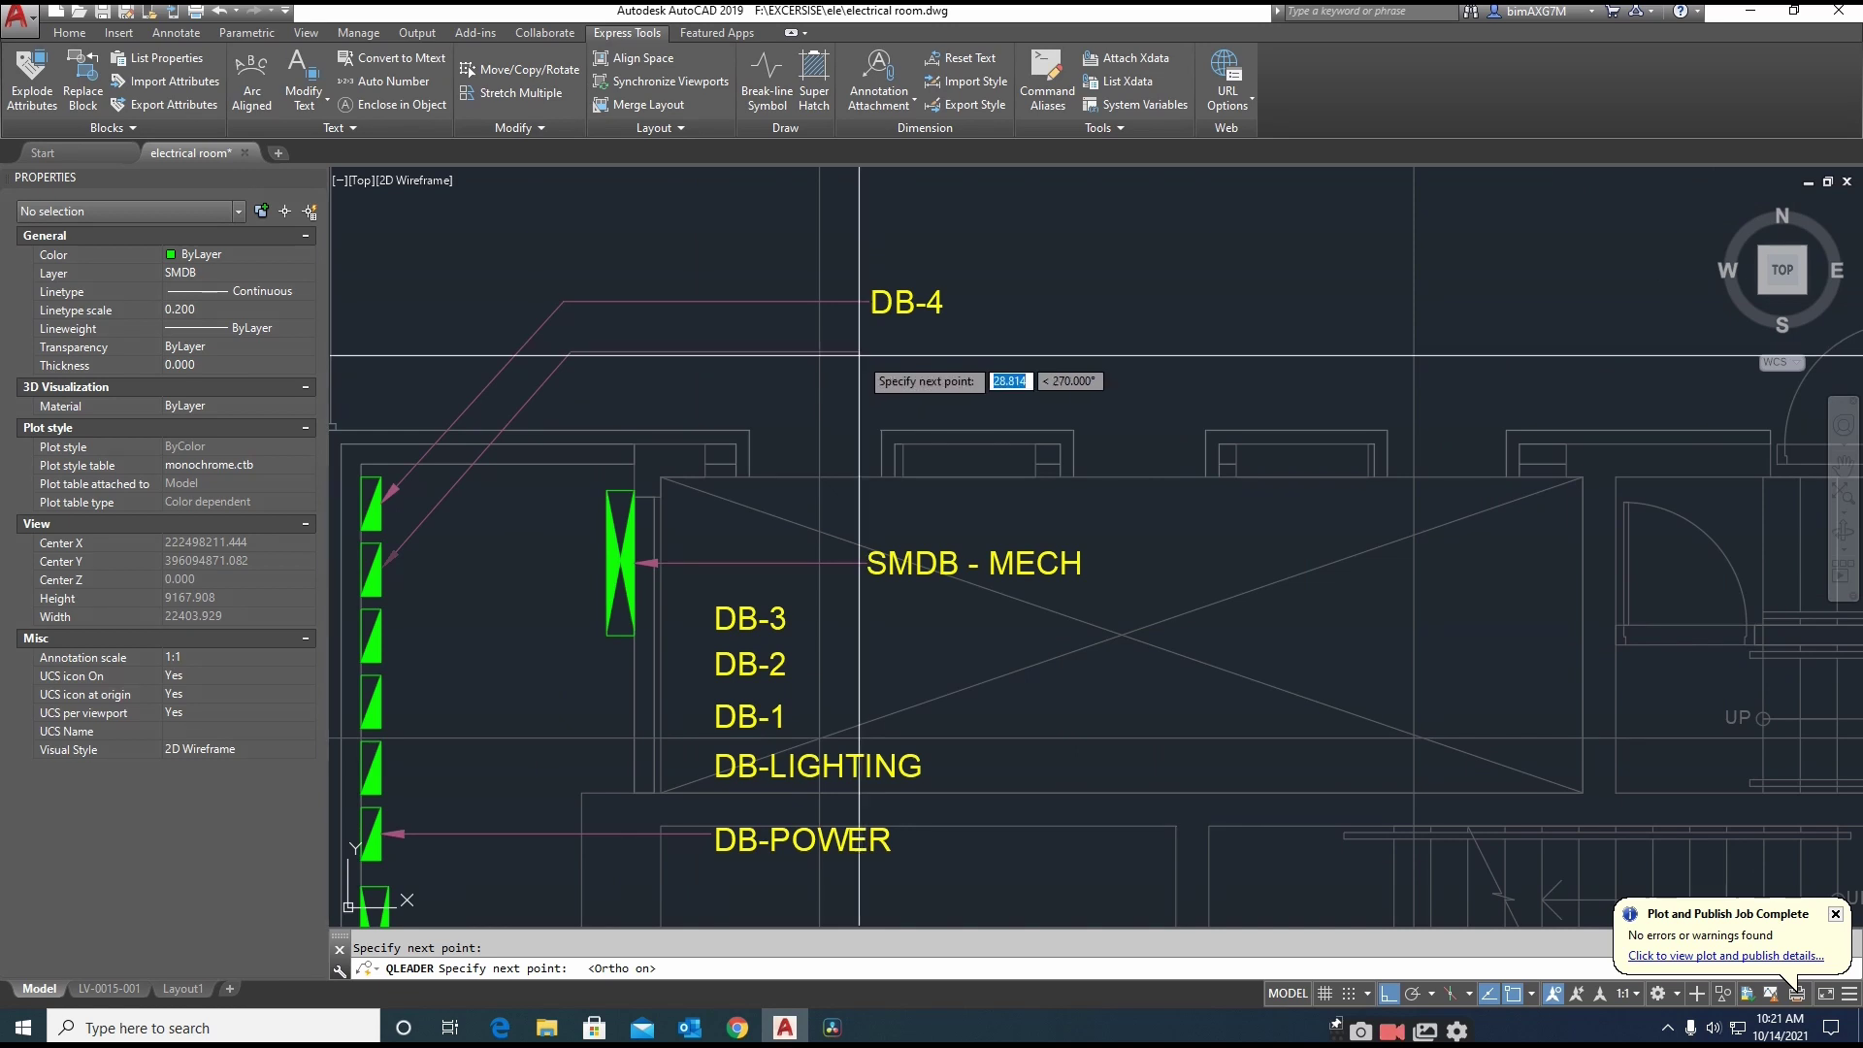
{"action": "key", "text": "Escape"}
Move the DB-3 label to the end of the second panel's leader
{"action": "scroll", "coordinate": [859, 355], "scroll_direction": "down", "scroll_amount": 5}
{"action": "scroll", "coordinate": [813, 583], "scroll_direction": "up", "scroll_amount": 7}
{"action": "left_click", "coordinate": [813, 562]}
{"action": "key", "text": "Return"}
{"action": "left_click", "coordinate": [794, 550]}
{"action": "key", "text": "F8"}
{"action": "scroll", "coordinate": [931, 329], "scroll_direction": "up", "scroll_amount": 2}
{"action": "left_click", "coordinate": [958, 255]}
{"action": "key", "text": "Escape"}
Draw a leader from the third DB panel, sloping slightly down and running horizontally below the SMDB - MECH label
{"action": "scroll", "coordinate": [946, 303], "scroll_direction": "down", "scroll_amount": 6}
{"action": "scroll", "coordinate": [774, 415], "scroll_direction": "up", "scroll_amount": 2}
{"action": "middle_click_drag", "start_coordinate": [774, 415], "coordinate": [710, 487]}
{"action": "type", "text": "le"}
{"action": "key", "text": "Return"}
{"action": "scroll", "coordinate": [710, 487], "scroll_direction": "up", "scroll_amount": 4}
{"action": "left_click", "coordinate": [640, 455]}
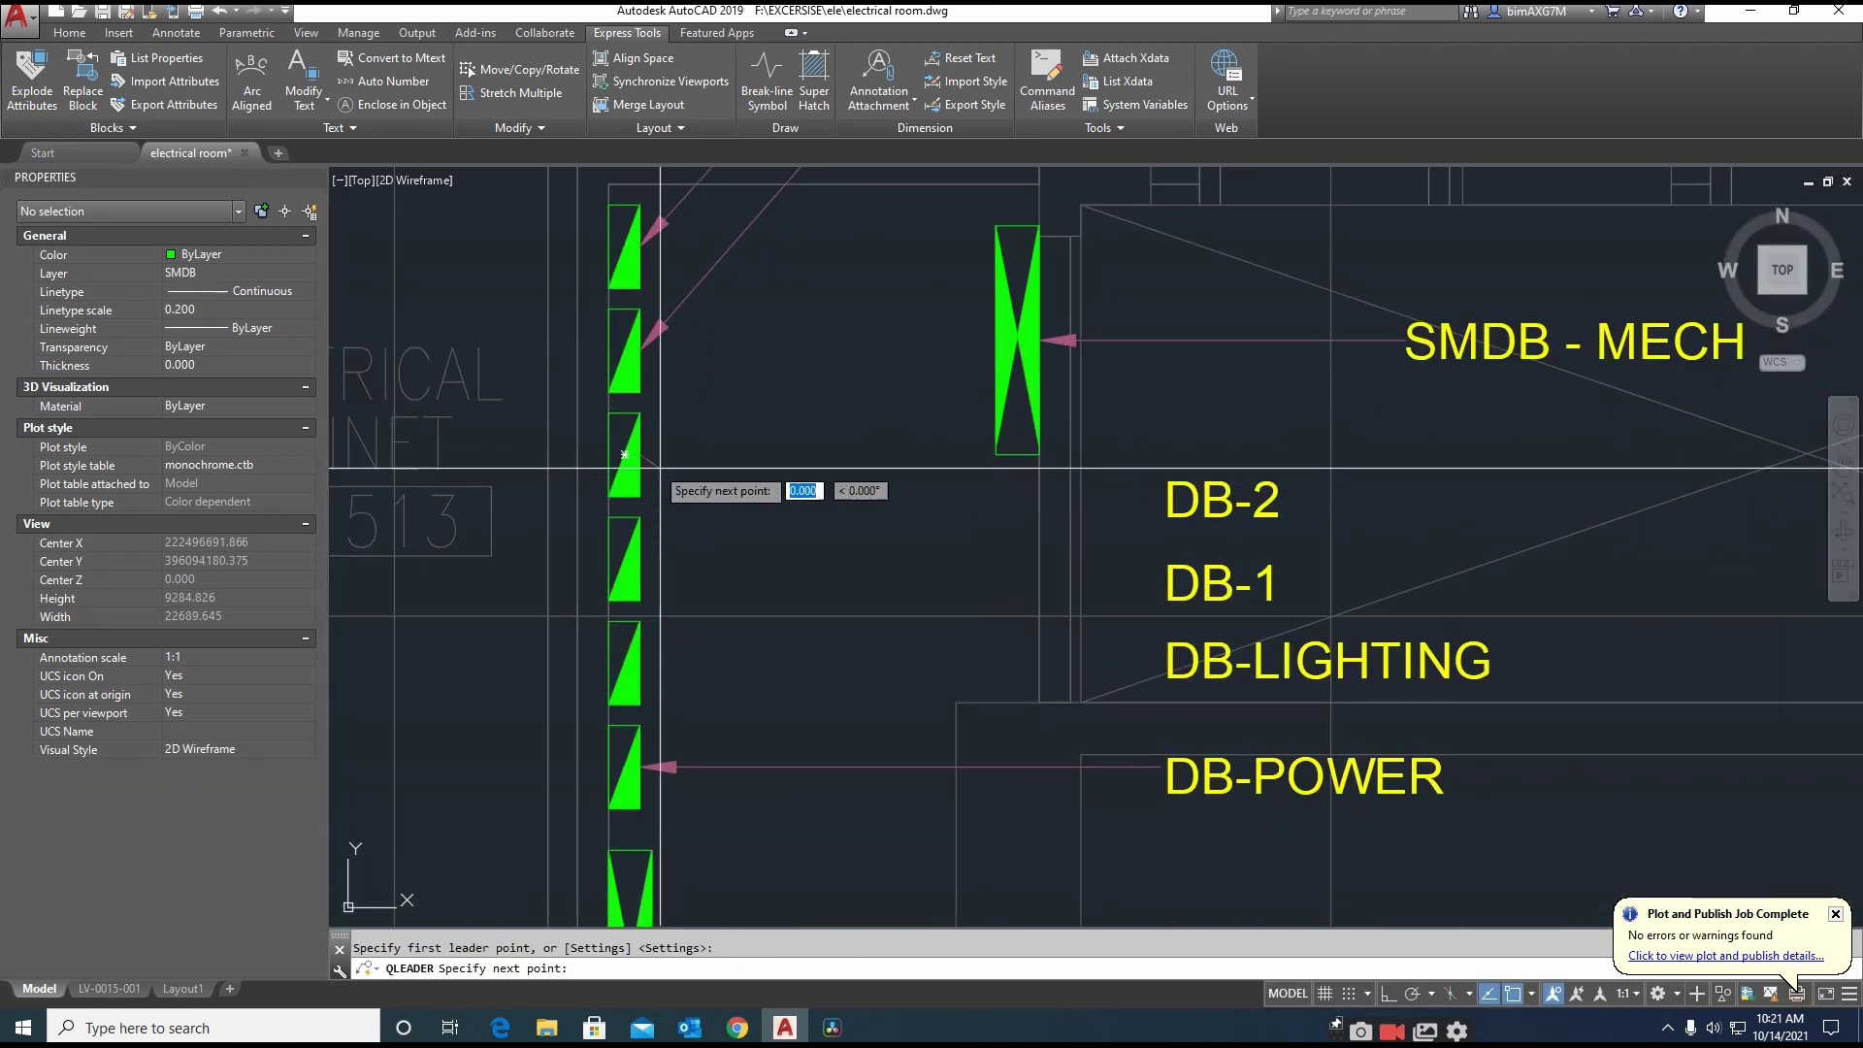
{"action": "left_click", "coordinate": [793, 527]}
{"action": "key", "text": "F8"}
{"action": "middle_click_drag", "start_coordinate": [1438, 519], "coordinate": [1235, 513]}
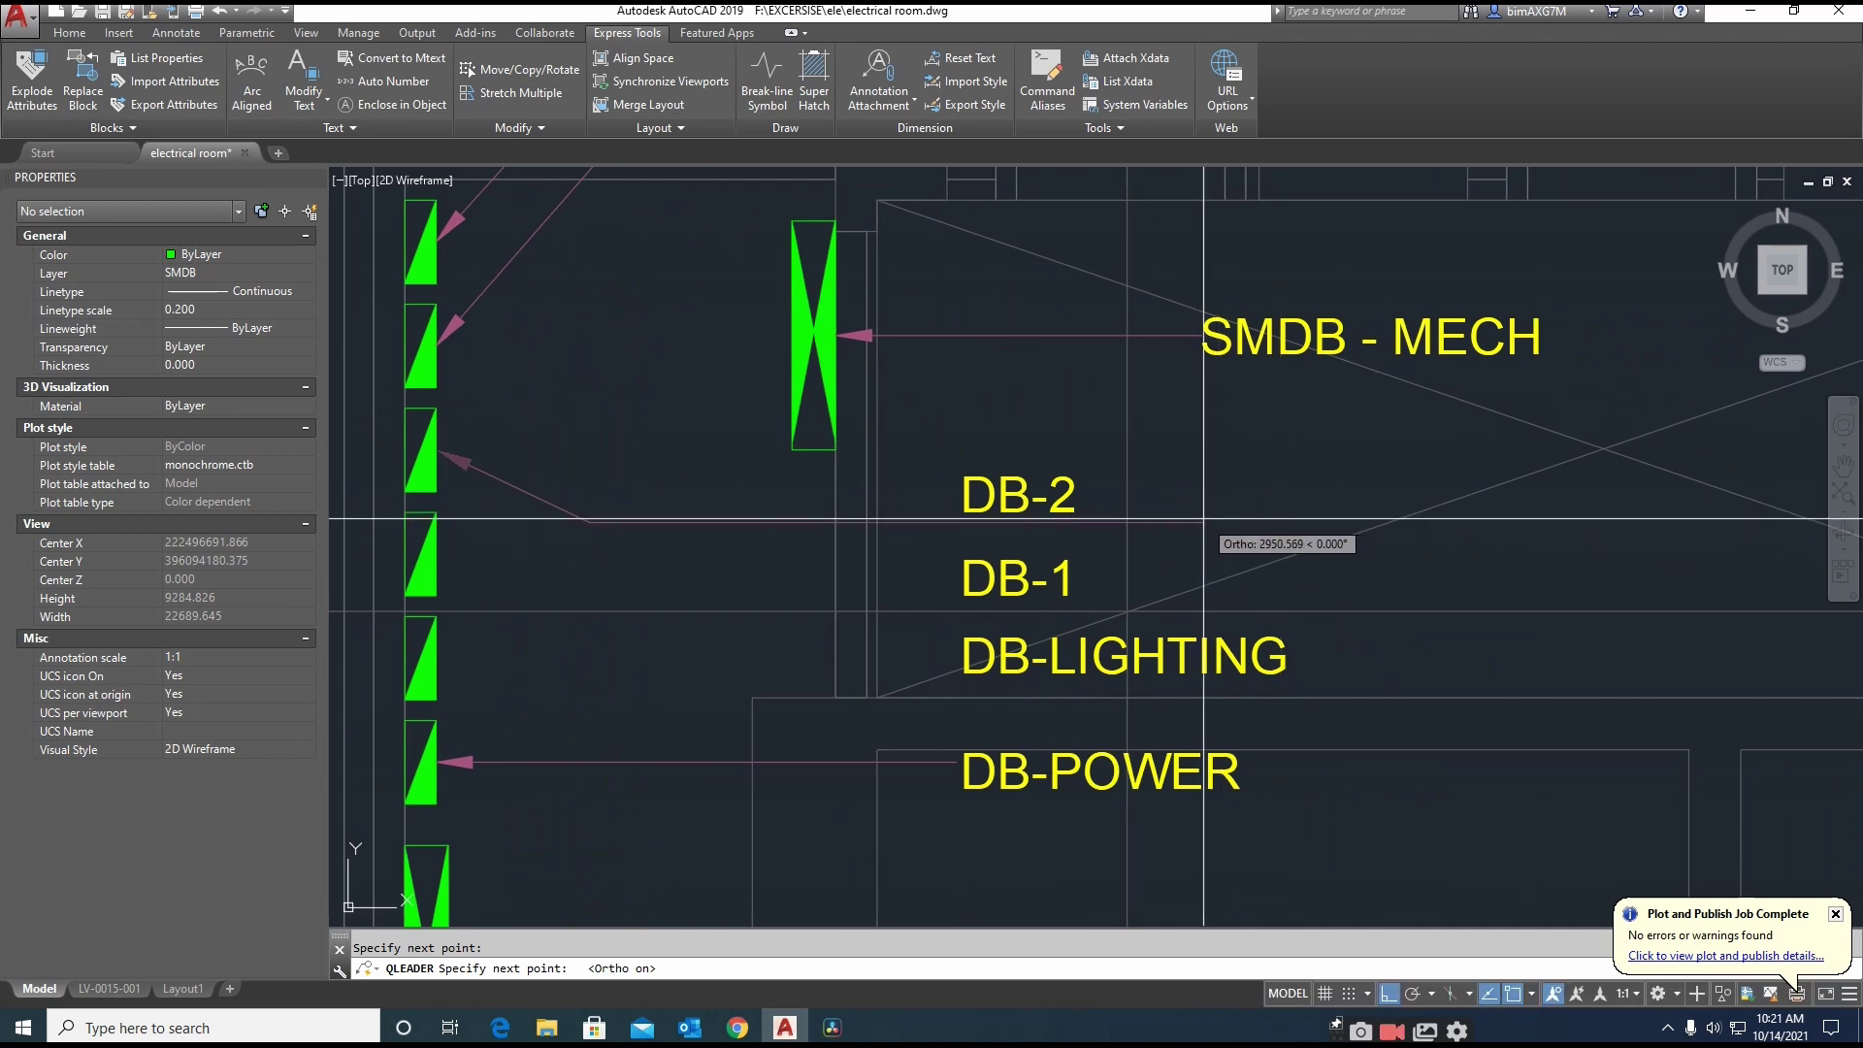
{"action": "left_click", "coordinate": [1203, 518]}
{"action": "key", "text": "Escape"}
Move the DB-2 label to the right, beside the end of the third panel's leader
{"action": "type", "text": "m"}
{"action": "key", "text": "Return"}
{"action": "left_click", "coordinate": [1000, 505]}
{"action": "key", "text": "Return"}
{"action": "left_click", "coordinate": [994, 501]}
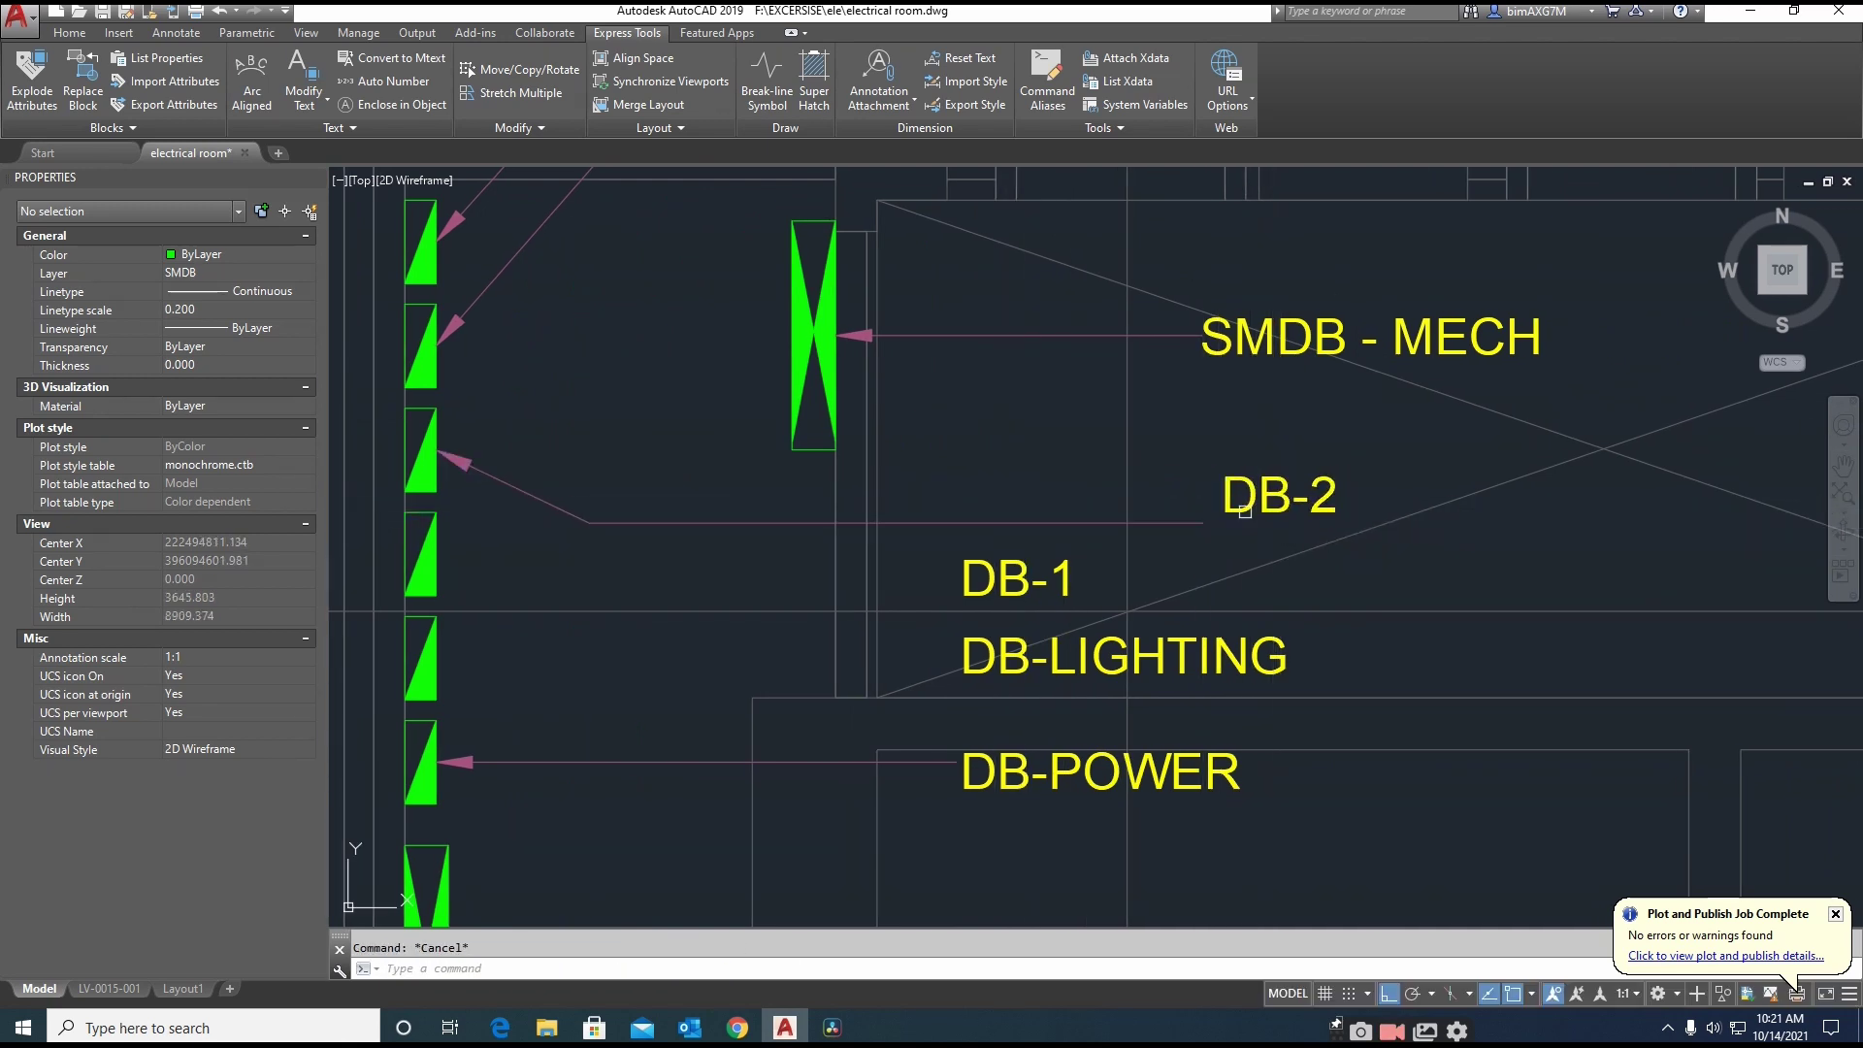
{"action": "left_click", "coordinate": [1245, 506]}
{"action": "key", "text": "Return"}
{"action": "left_click", "coordinate": [1476, 561]}
{"action": "left_click", "coordinate": [1472, 582]}
{"action": "key", "text": "Escape"}
Stretch the horizontal segment of the DB-2 leader upward to line up with its label
{"action": "middle_click_drag", "start_coordinate": [1485, 572], "coordinate": [1484, 565]}
{"action": "type", "text": "s"}
{"action": "key", "text": "Return"}
{"action": "left_click", "coordinate": [1503, 540]}
{"action": "left_click", "coordinate": [542, 471]}
{"action": "key", "text": "Return"}
{"action": "left_click", "coordinate": [1532, 543]}
{"action": "key", "text": "Escape"}
Draw a straight horizontal leader from the fourth DB panel, ending below the DB-2 leader's end
{"action": "middle_click_drag", "start_coordinate": [866, 552], "coordinate": [924, 538]}
{"action": "type", "text": "le"}
{"action": "key", "text": "Return"}
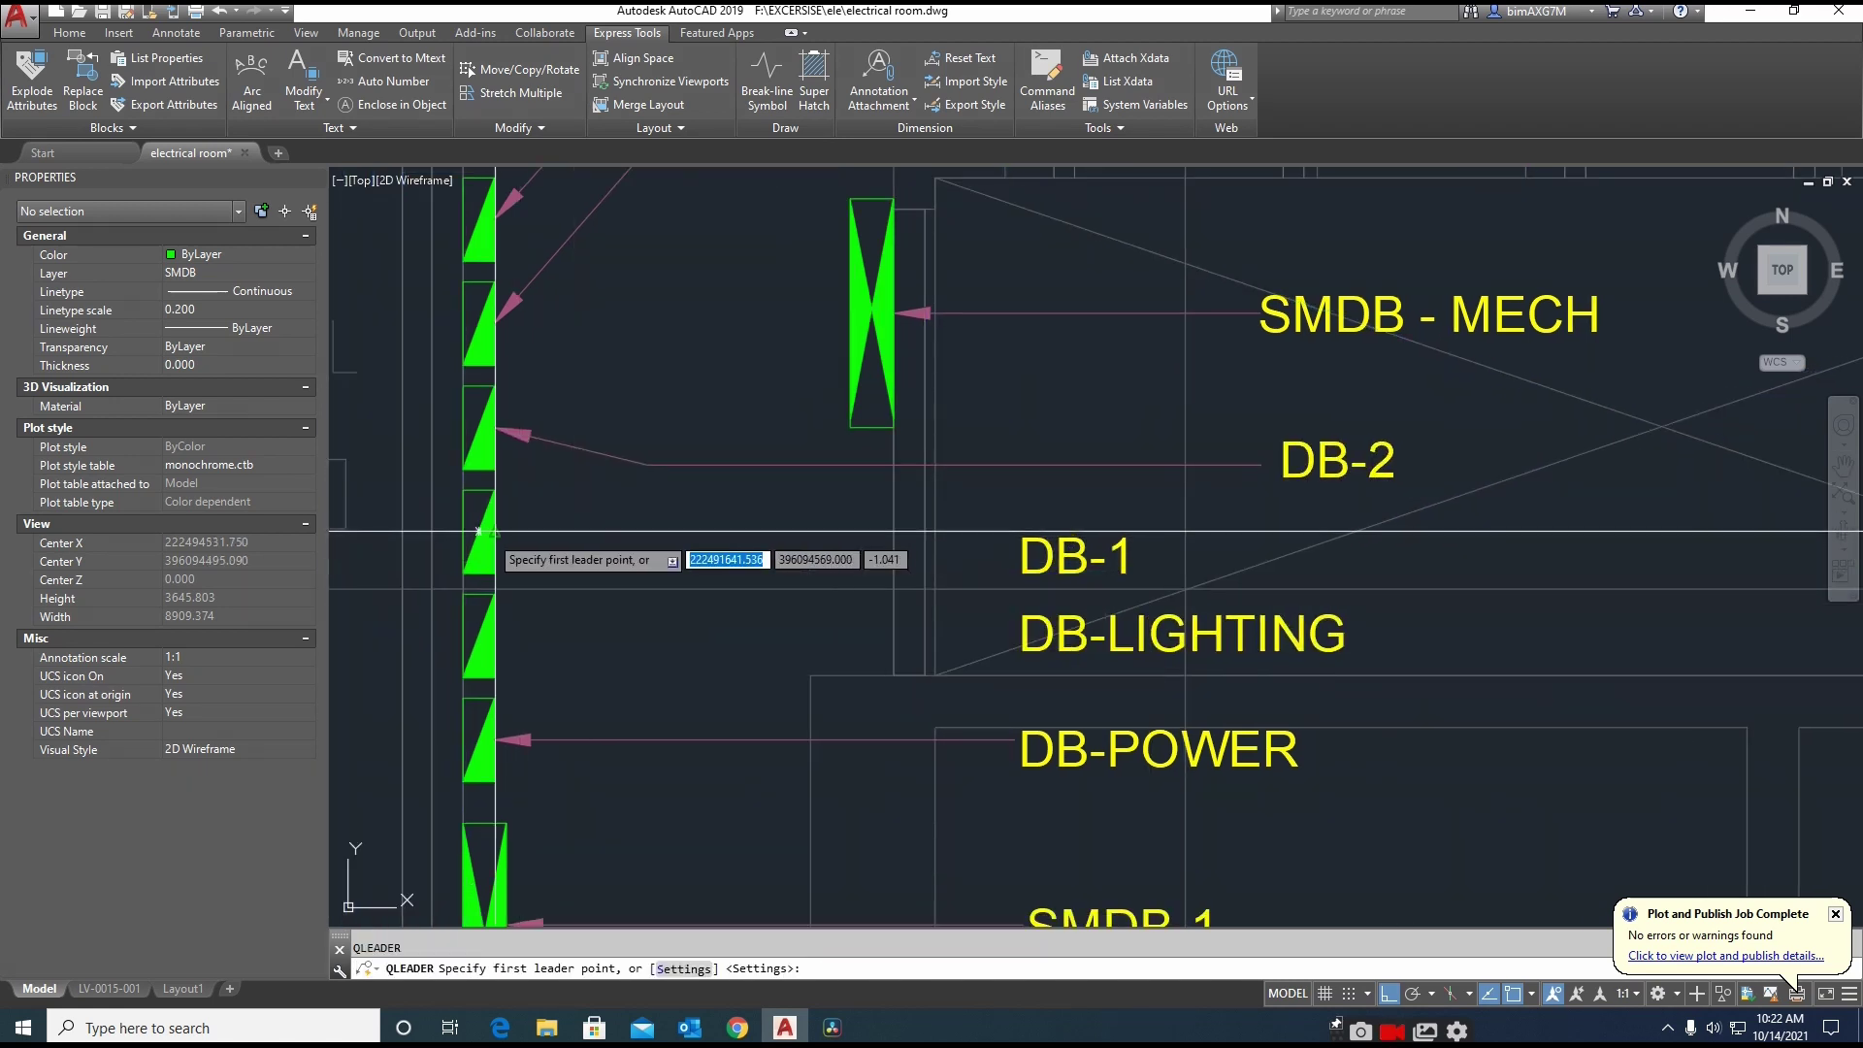
{"action": "left_click", "coordinate": [479, 531]}
{"action": "key", "text": "Escape"}
Move the DB-1 label to the end of the fourth panel's leader, below DB-2
{"action": "left_click", "coordinate": [1044, 566]}
{"action": "type", "text": "m"}
{"action": "key", "text": "Return"}
{"action": "left_click", "coordinate": [1028, 572]}
{"action": "middle_click_drag", "start_coordinate": [1222, 540], "coordinate": [1214, 545]}
{"action": "scroll", "coordinate": [1263, 542], "scroll_direction": "up", "scroll_amount": 2}
{"action": "key", "text": "F8"}
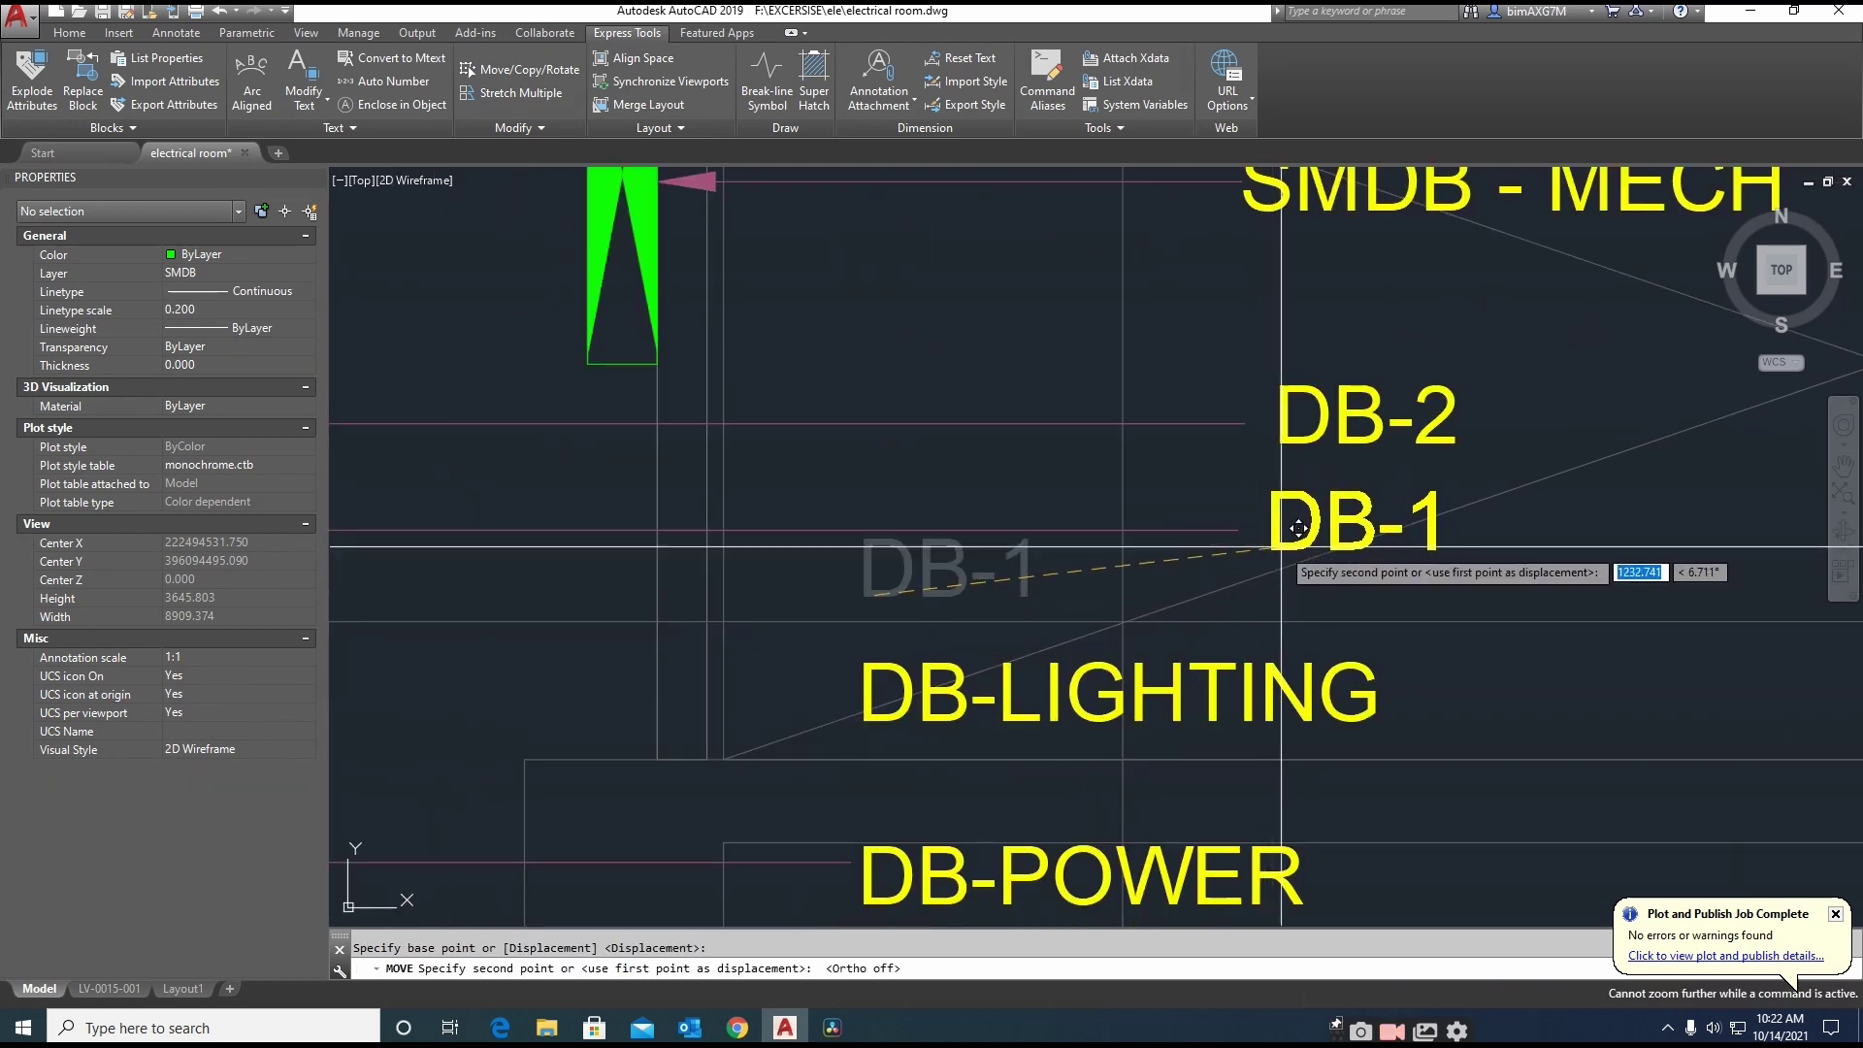
{"action": "left_click", "coordinate": [1279, 515]}
{"action": "key", "text": "Escape"}
Draw a straight horizontal leader from the fifth DB panel, ending roughly below the DB-1 leader's end
{"action": "scroll", "coordinate": [986, 603], "scroll_direction": "down", "scroll_amount": 5}
{"action": "scroll", "coordinate": [986, 608], "scroll_direction": "up", "scroll_amount": 4}
{"action": "type", "text": "le"}
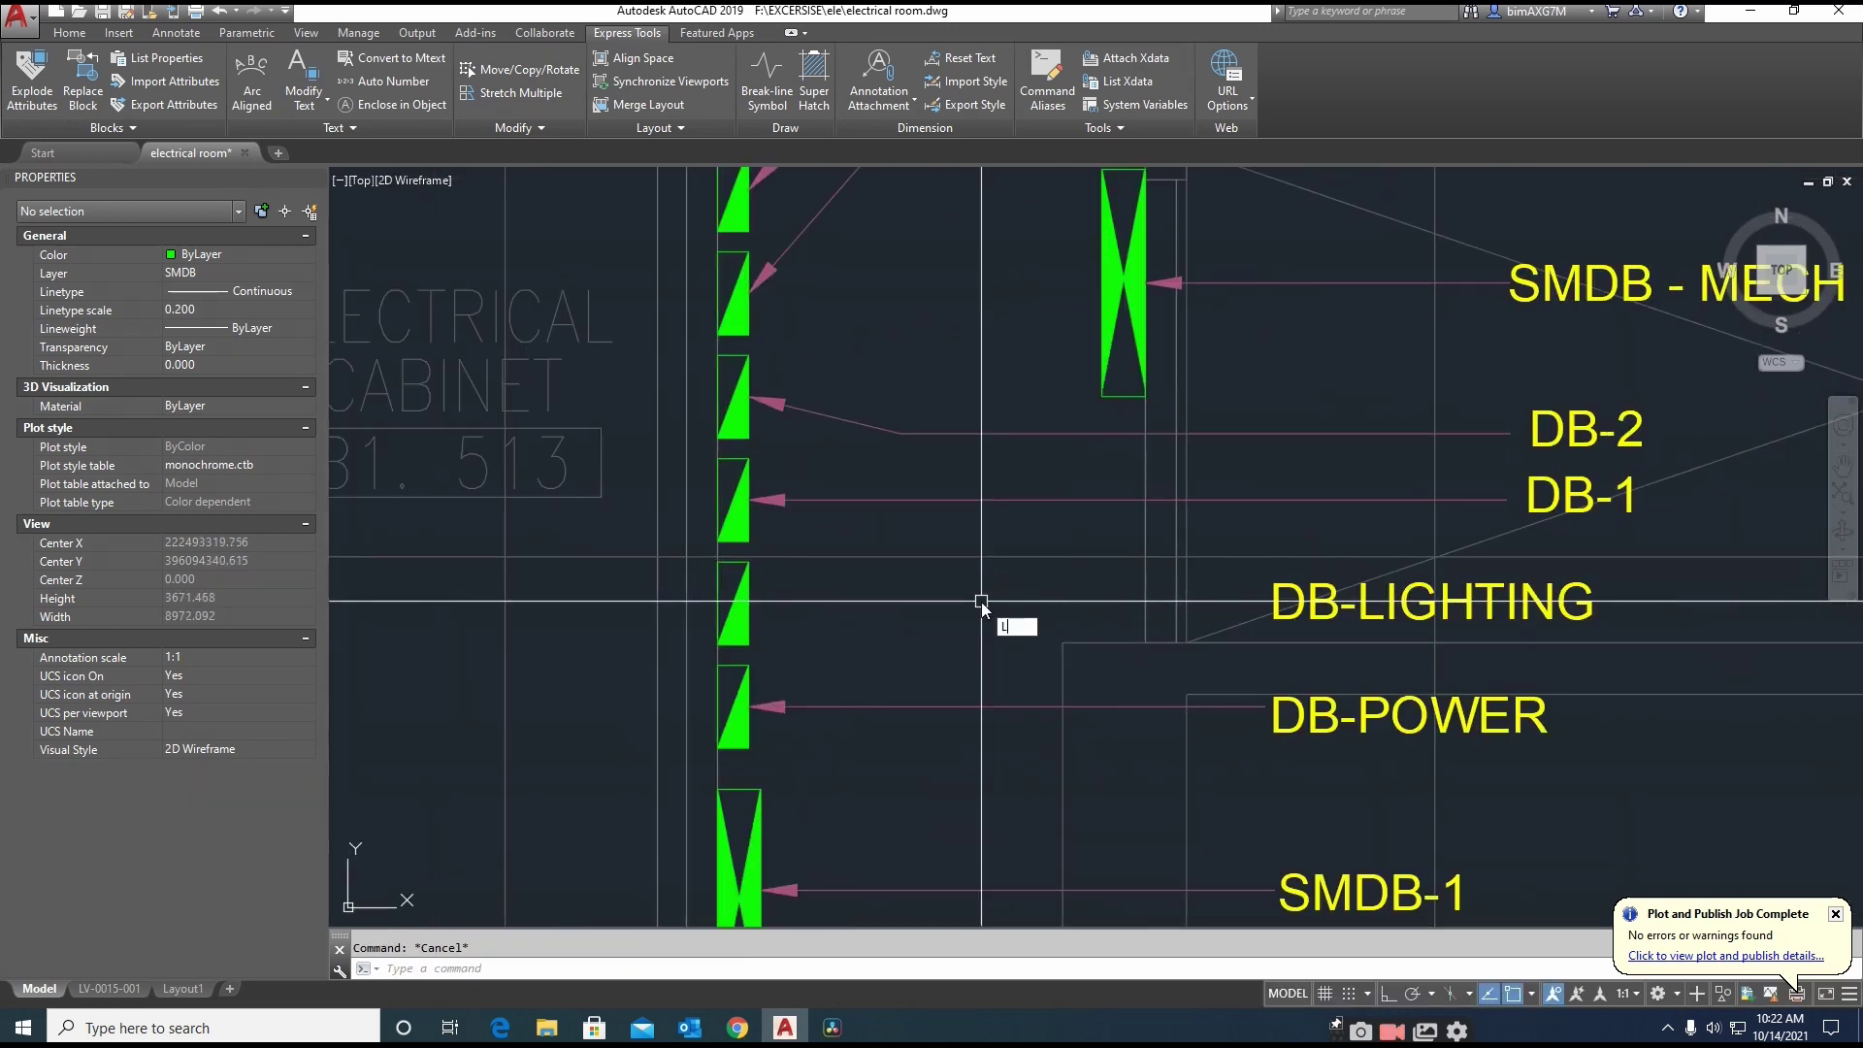
{"action": "key", "text": "Return"}
{"action": "left_click", "coordinate": [755, 605]}
{"action": "key", "text": "F8"}
{"action": "middle_click_drag", "start_coordinate": [1417, 611], "coordinate": [1052, 588]}
{"action": "scroll", "coordinate": [1132, 615], "scroll_direction": "up", "scroll_amount": 2}
{"action": "scroll", "coordinate": [1141, 665], "scroll_direction": "up", "scroll_amount": 2}
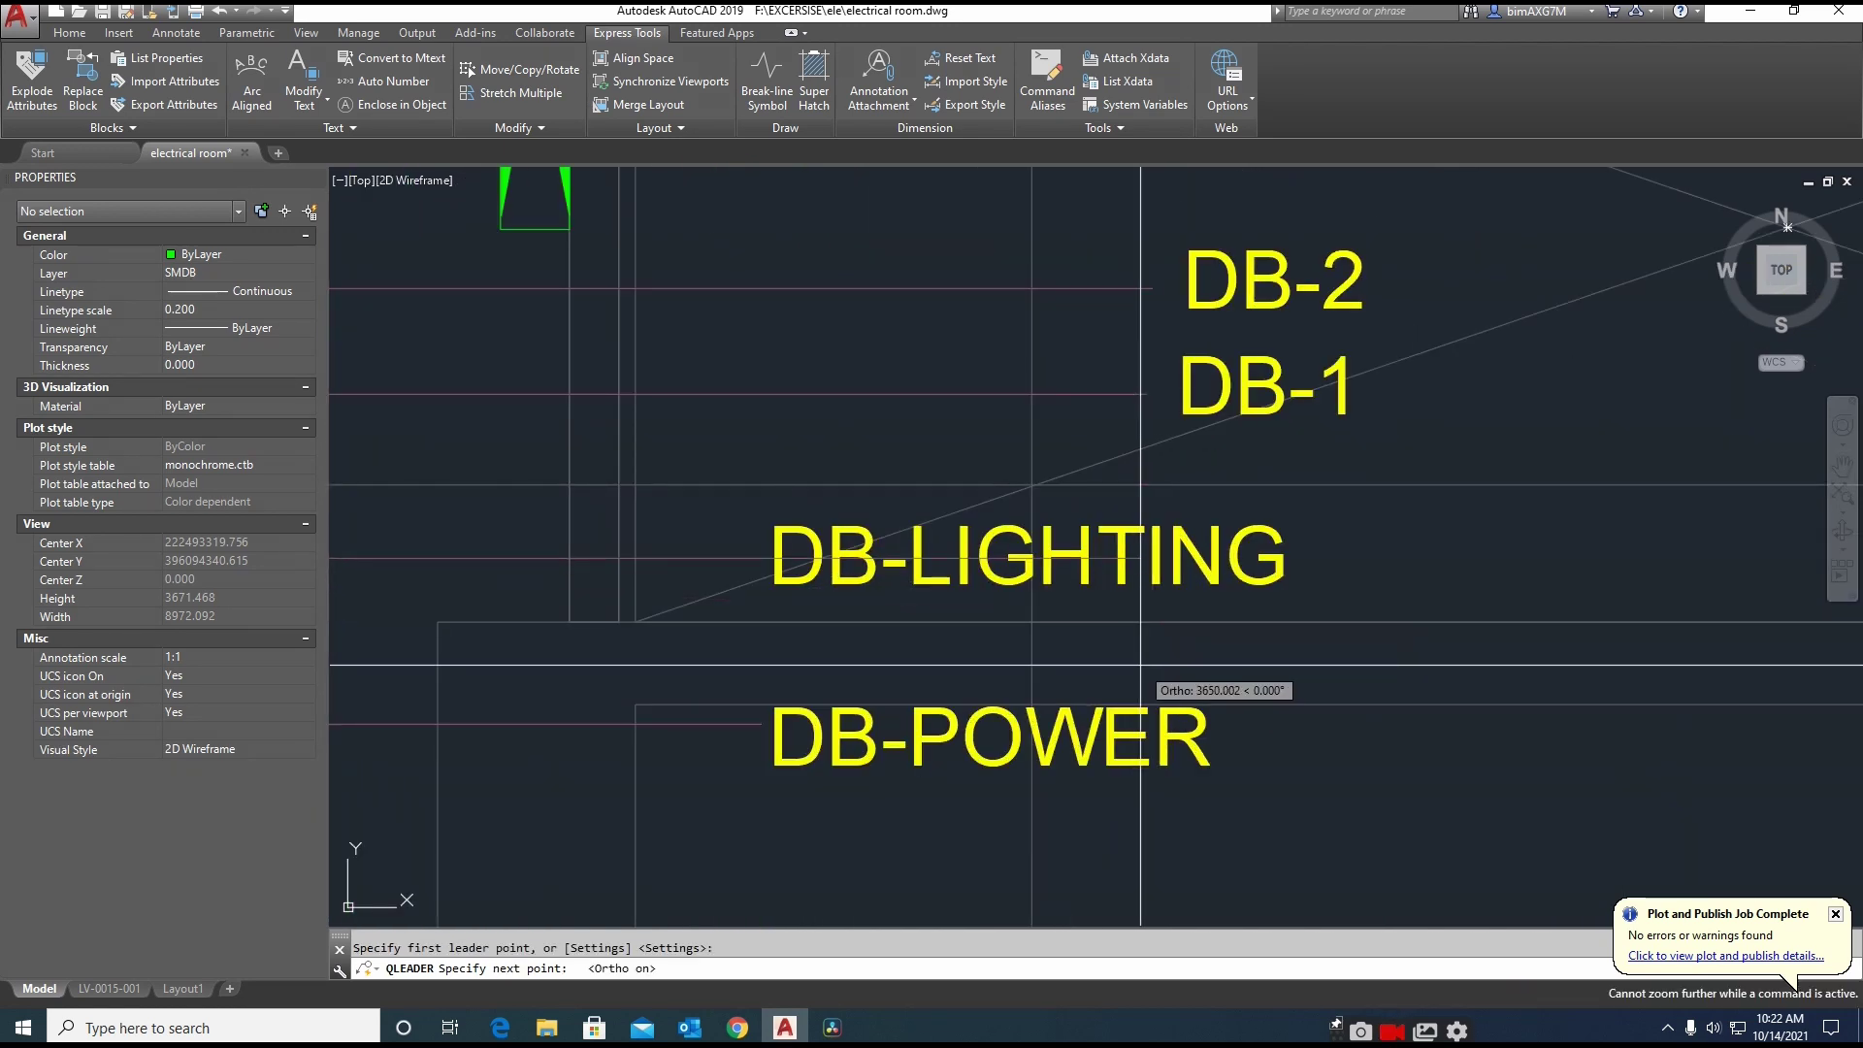
{"action": "left_click", "coordinate": [1140, 665]}
{"action": "key", "text": "Escape"}
Move the DB-LIGHTING label horizontally to the end of the fifth panel's leader
{"action": "scroll", "coordinate": [1202, 622], "scroll_direction": "down", "scroll_amount": 2}
{"action": "type", "text": "m"}
{"action": "key", "text": "Return"}
{"action": "left_click", "coordinate": [1219, 584]}
{"action": "key", "text": "Return"}
{"action": "left_click", "coordinate": [1326, 568]}
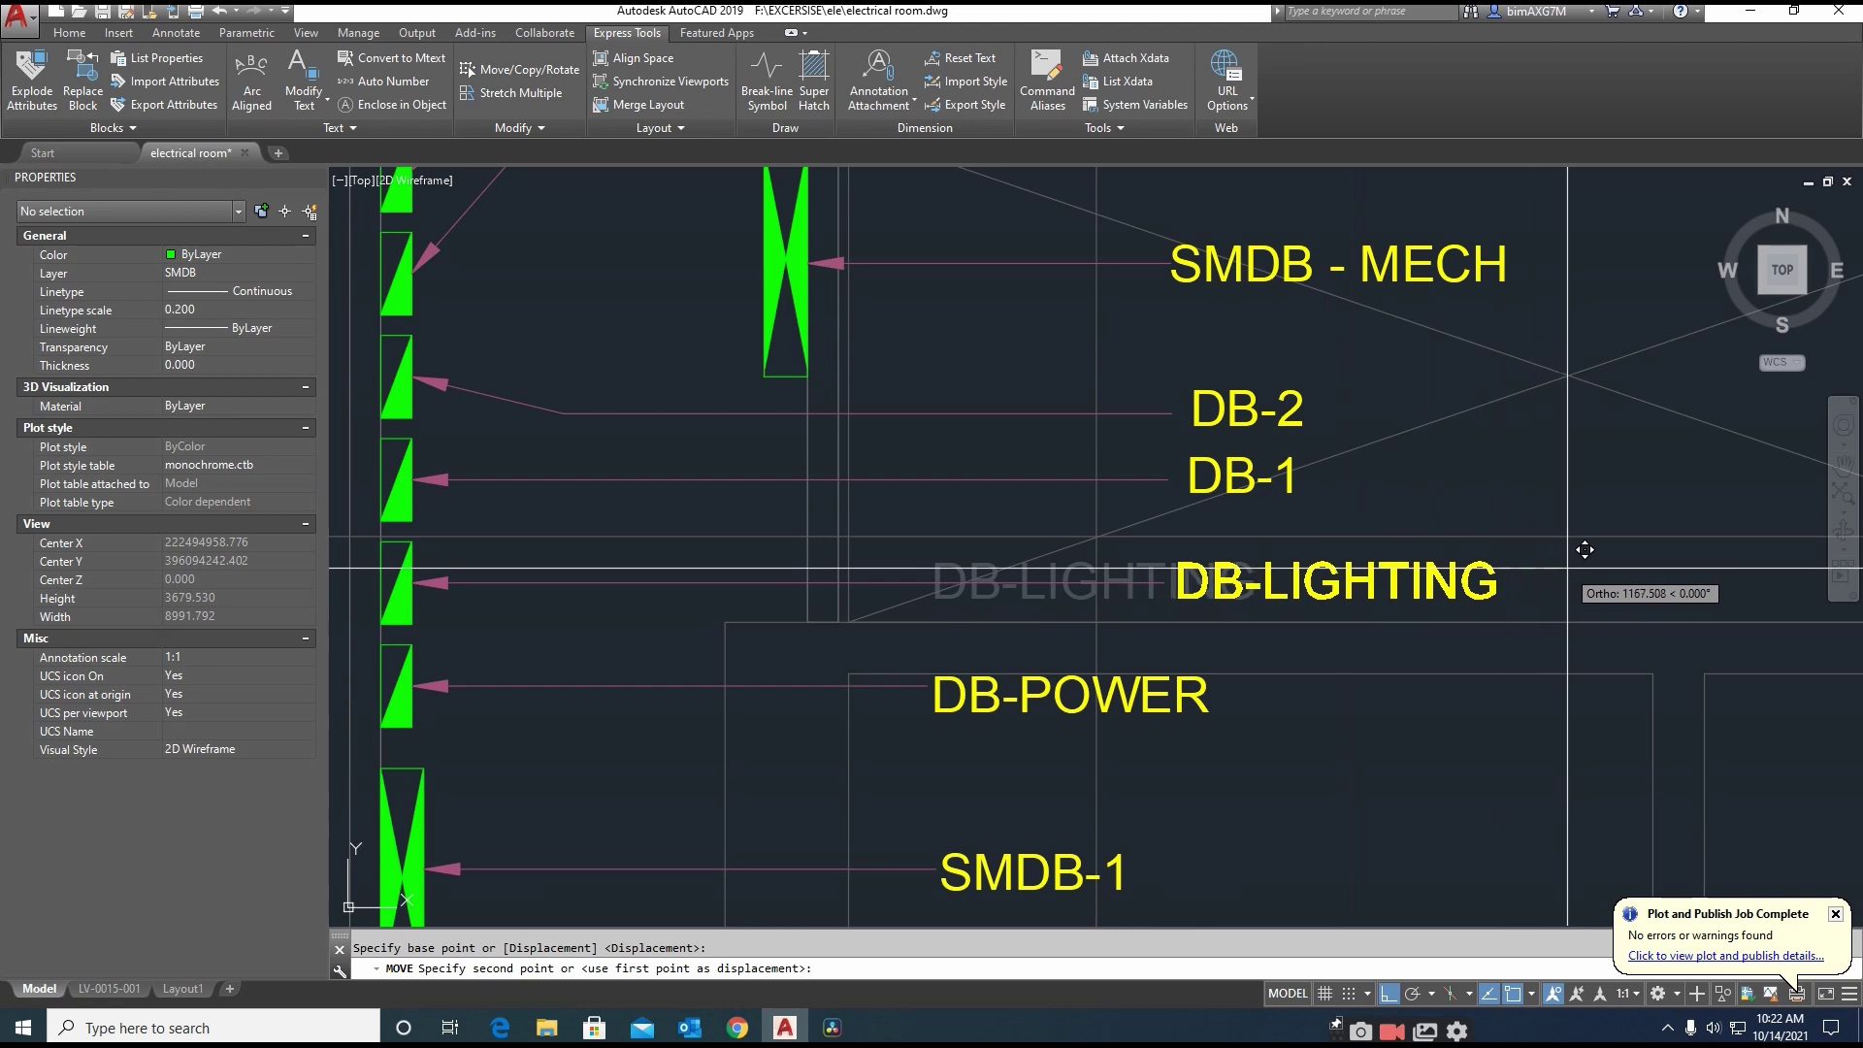
{"action": "left_click", "coordinate": [1566, 568]}
{"action": "middle_click_drag", "start_coordinate": [1242, 662], "coordinate": [1252, 615]}
{"action": "key", "text": "Escape"}
Stretch the DB-POWER leader and its label horizontally to the right, below the DB-LIGHTING label
{"action": "type", "text": "s"}
{"action": "key", "text": "Return"}
{"action": "left_click", "coordinate": [1283, 719]}
{"action": "left_click", "coordinate": [840, 603]}
{"action": "left_click", "coordinate": [1392, 676]}
{"action": "left_click", "coordinate": [1356, 603]}
{"action": "key", "text": "Return"}
{"action": "left_click", "coordinate": [1238, 709]}
{"action": "middle_click_drag", "start_coordinate": [1277, 763], "coordinate": [1281, 625]}
{"action": "key", "text": "Escape"}
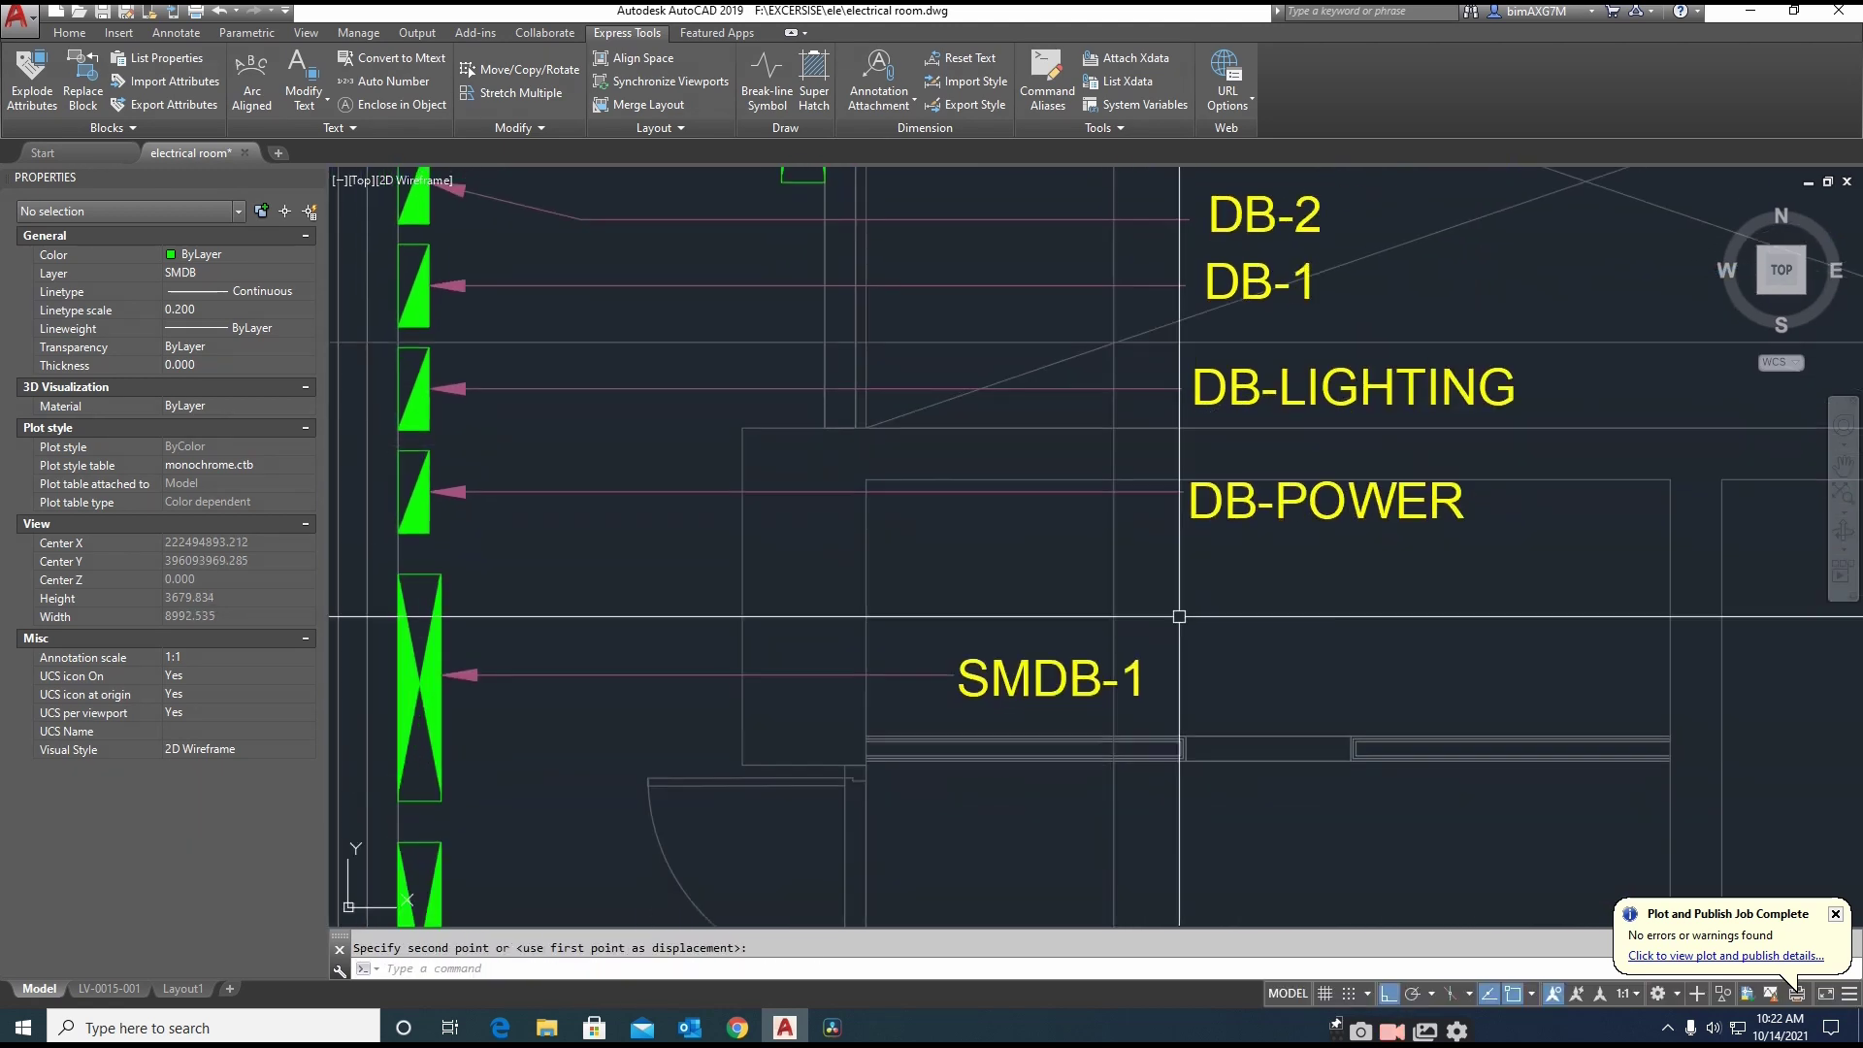
Stretch the SMDB-1 leader and its label horizontally to the right, below the DB-POWER label
{"action": "type", "text": "s"}
{"action": "key", "text": "Return"}
{"action": "left_click", "coordinate": [1243, 624]}
{"action": "left_click", "coordinate": [888, 708]}
{"action": "key", "text": "Return"}
{"action": "left_click", "coordinate": [1230, 682]}
{"action": "key", "text": "Escape"}
{"action": "scroll", "coordinate": [947, 492], "scroll_direction": "down", "scroll_amount": 4}
{"action": "type", "text": "s"}
{"action": "key", "text": "Return"}
{"action": "left_click", "coordinate": [1109, 644]}
{"action": "left_click", "coordinate": [951, 709]}
{"action": "key", "text": "Escape"}
Stretch the SMDB - ELEC leader and its label horizontally to the right, below the SMDB-1 label
{"action": "type", "text": "s"}
{"action": "key", "text": "Return"}
{"action": "left_click", "coordinate": [1097, 647]}
{"action": "left_click", "coordinate": [957, 696]}
{"action": "key", "text": "Return"}
{"action": "left_click", "coordinate": [1102, 707]}
{"action": "key", "text": "Escape"}
{"action": "middle_click_drag", "start_coordinate": [1182, 708], "coordinate": [1112, 697]}
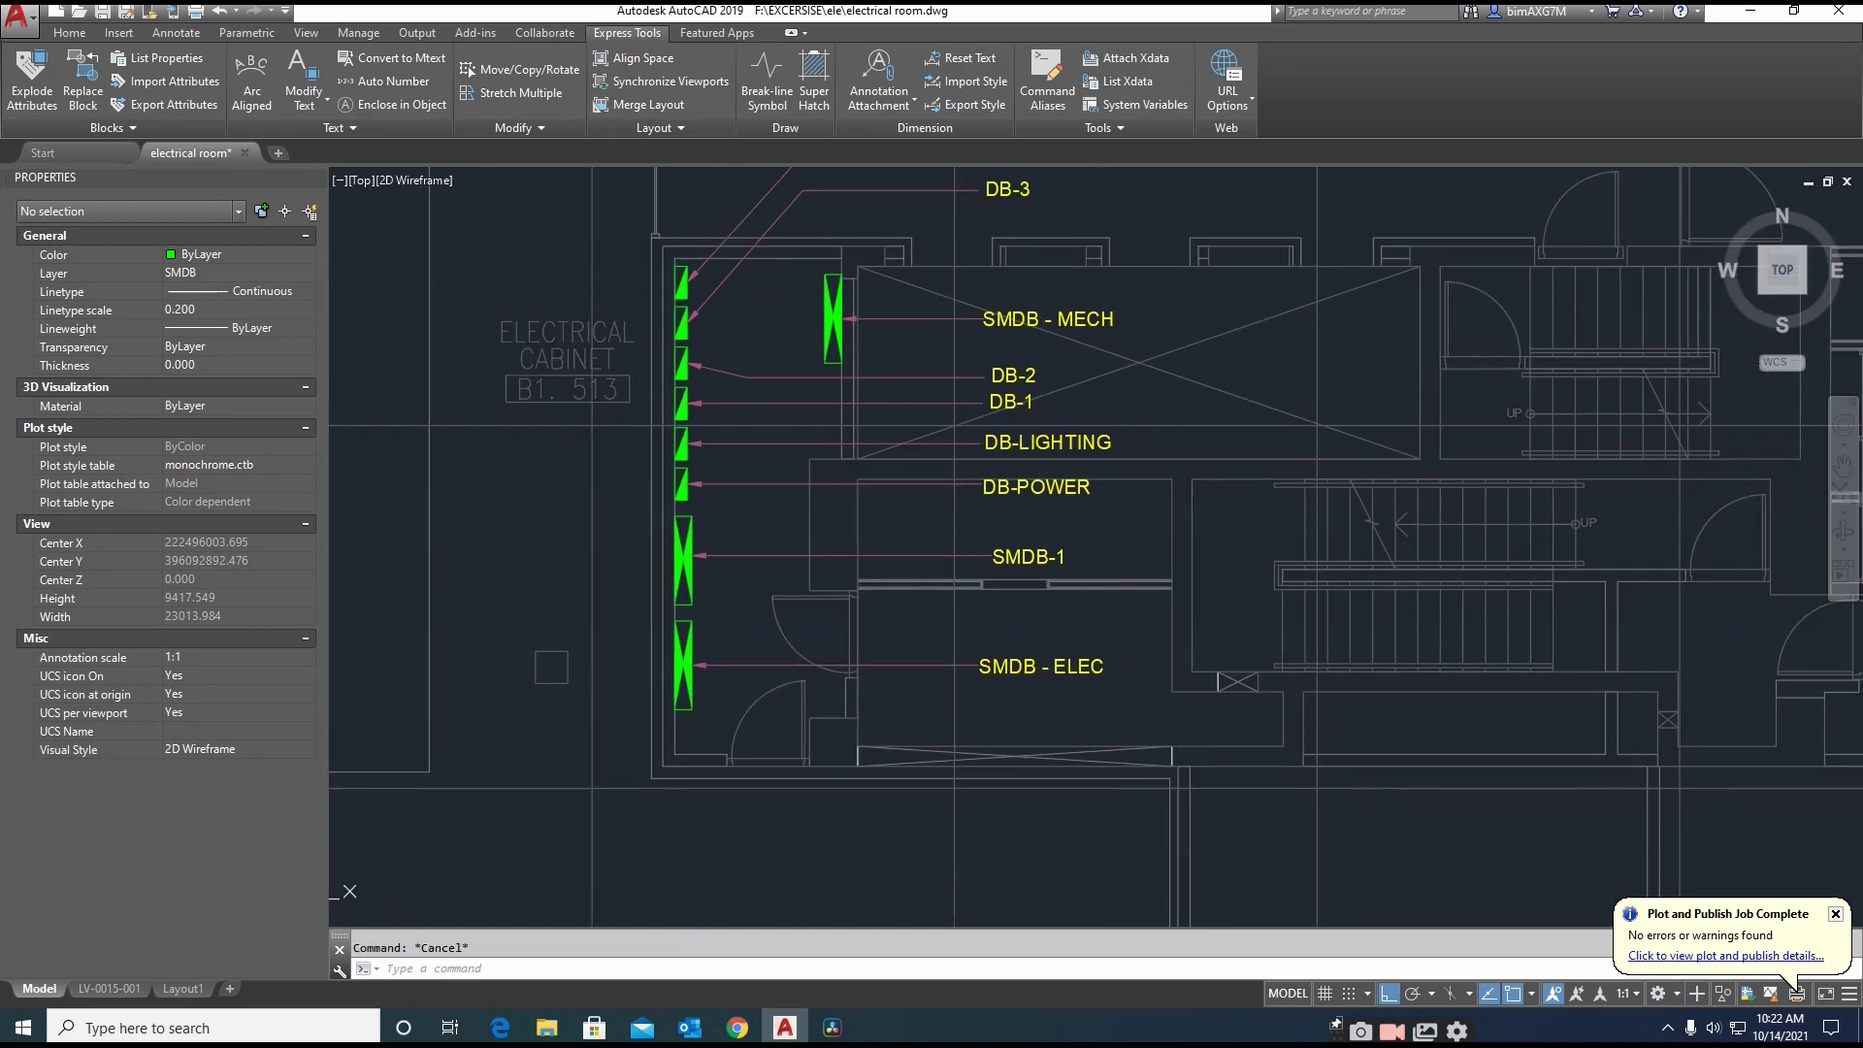
Draw a vertical construction line through the start of the SMDB - ELEC label as an alignment guide for the labels
{"action": "type", "text": "XL"}
{"action": "left_click", "coordinate": [978, 687]}
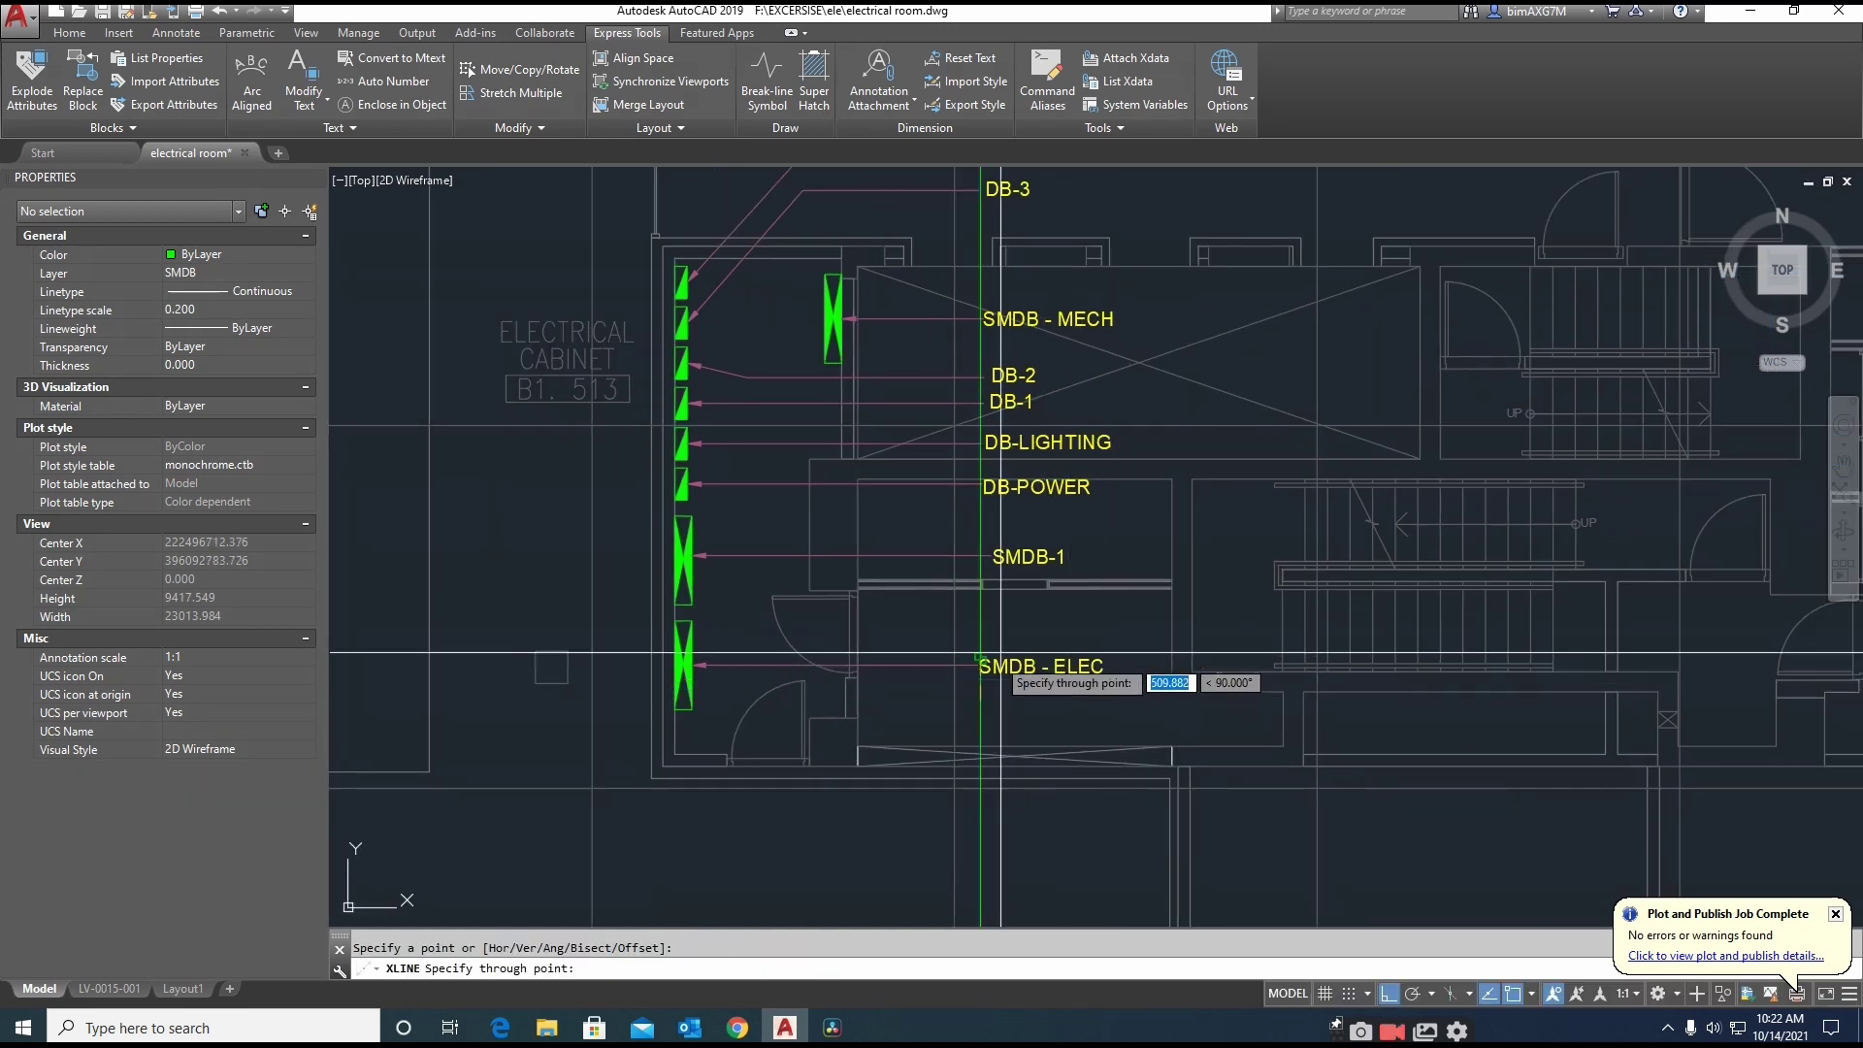
{"action": "left_click", "coordinate": [1030, 614]}
{"action": "key", "text": "Escape"}
{"action": "scroll", "coordinate": [1001, 554], "scroll_direction": "up", "scroll_amount": 4}
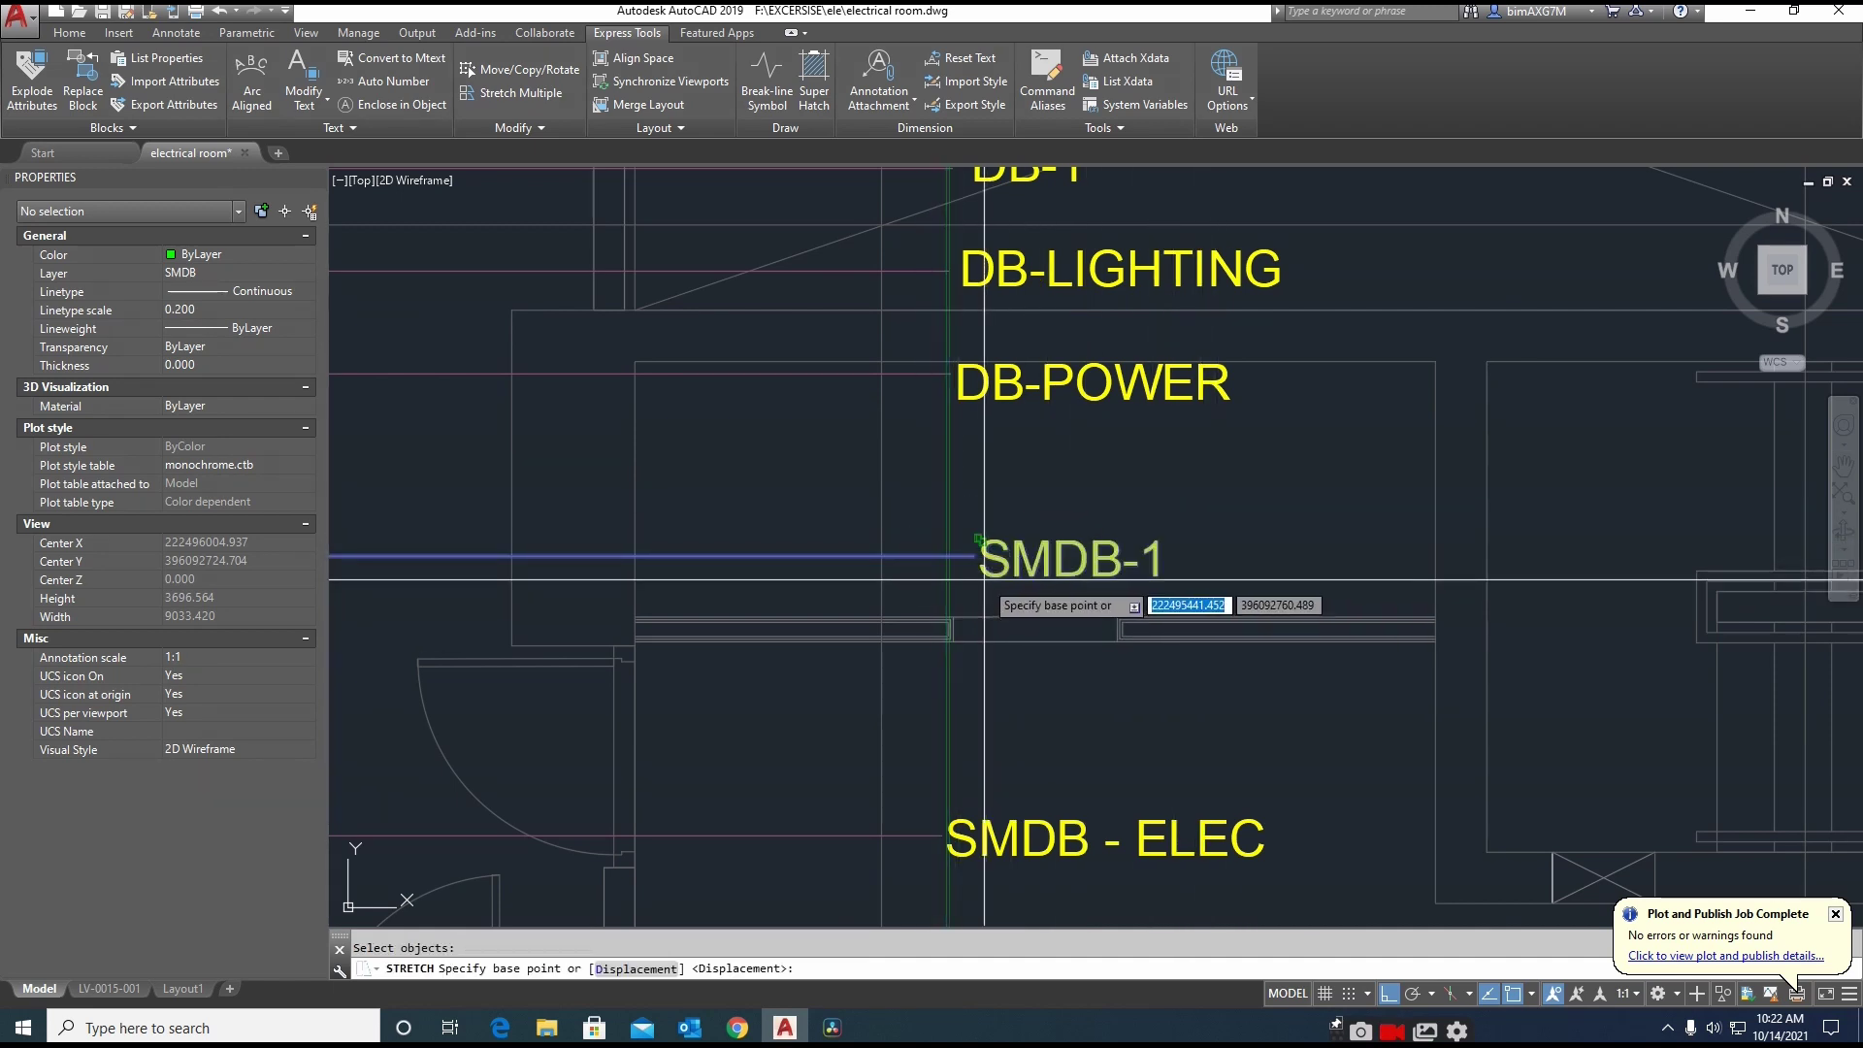
Stretch the SMDB-1 leader and label onto the vertical alignment guide and remove the guide line
{"action": "left_click", "coordinate": [977, 545]}
{"action": "left_click", "coordinate": [947, 540]}
{"action": "scroll", "coordinate": [952, 566], "scroll_direction": "down", "scroll_amount": 5}
{"action": "left_click", "coordinate": [936, 311]}
Add a vertical linear dimension between the room's lower wall corner and the bottom of the SMDB - ELEC panel, placed outside the wall
{"action": "scroll", "coordinate": [747, 700], "scroll_direction": "up", "scroll_amount": 5}
{"action": "middle_click_drag", "start_coordinate": [749, 715], "coordinate": [823, 598]}
{"action": "type", "text": "dli"}
{"action": "key", "text": "Return"}
{"action": "left_click", "coordinate": [796, 574]}
{"action": "left_click", "coordinate": [798, 642]}
{"action": "left_click", "coordinate": [706, 644]}
Add an overall vertical linear dimension along the room's full outer wall, placed beyond the ELECTRICAL CABINET tag
{"action": "key", "text": "Return"}
{"action": "left_click", "coordinate": [740, 687]}
{"action": "scroll", "coordinate": [699, 631], "scroll_direction": "down", "scroll_amount": 5}
{"action": "scroll", "coordinate": [738, 543], "scroll_direction": "up", "scroll_amount": 5}
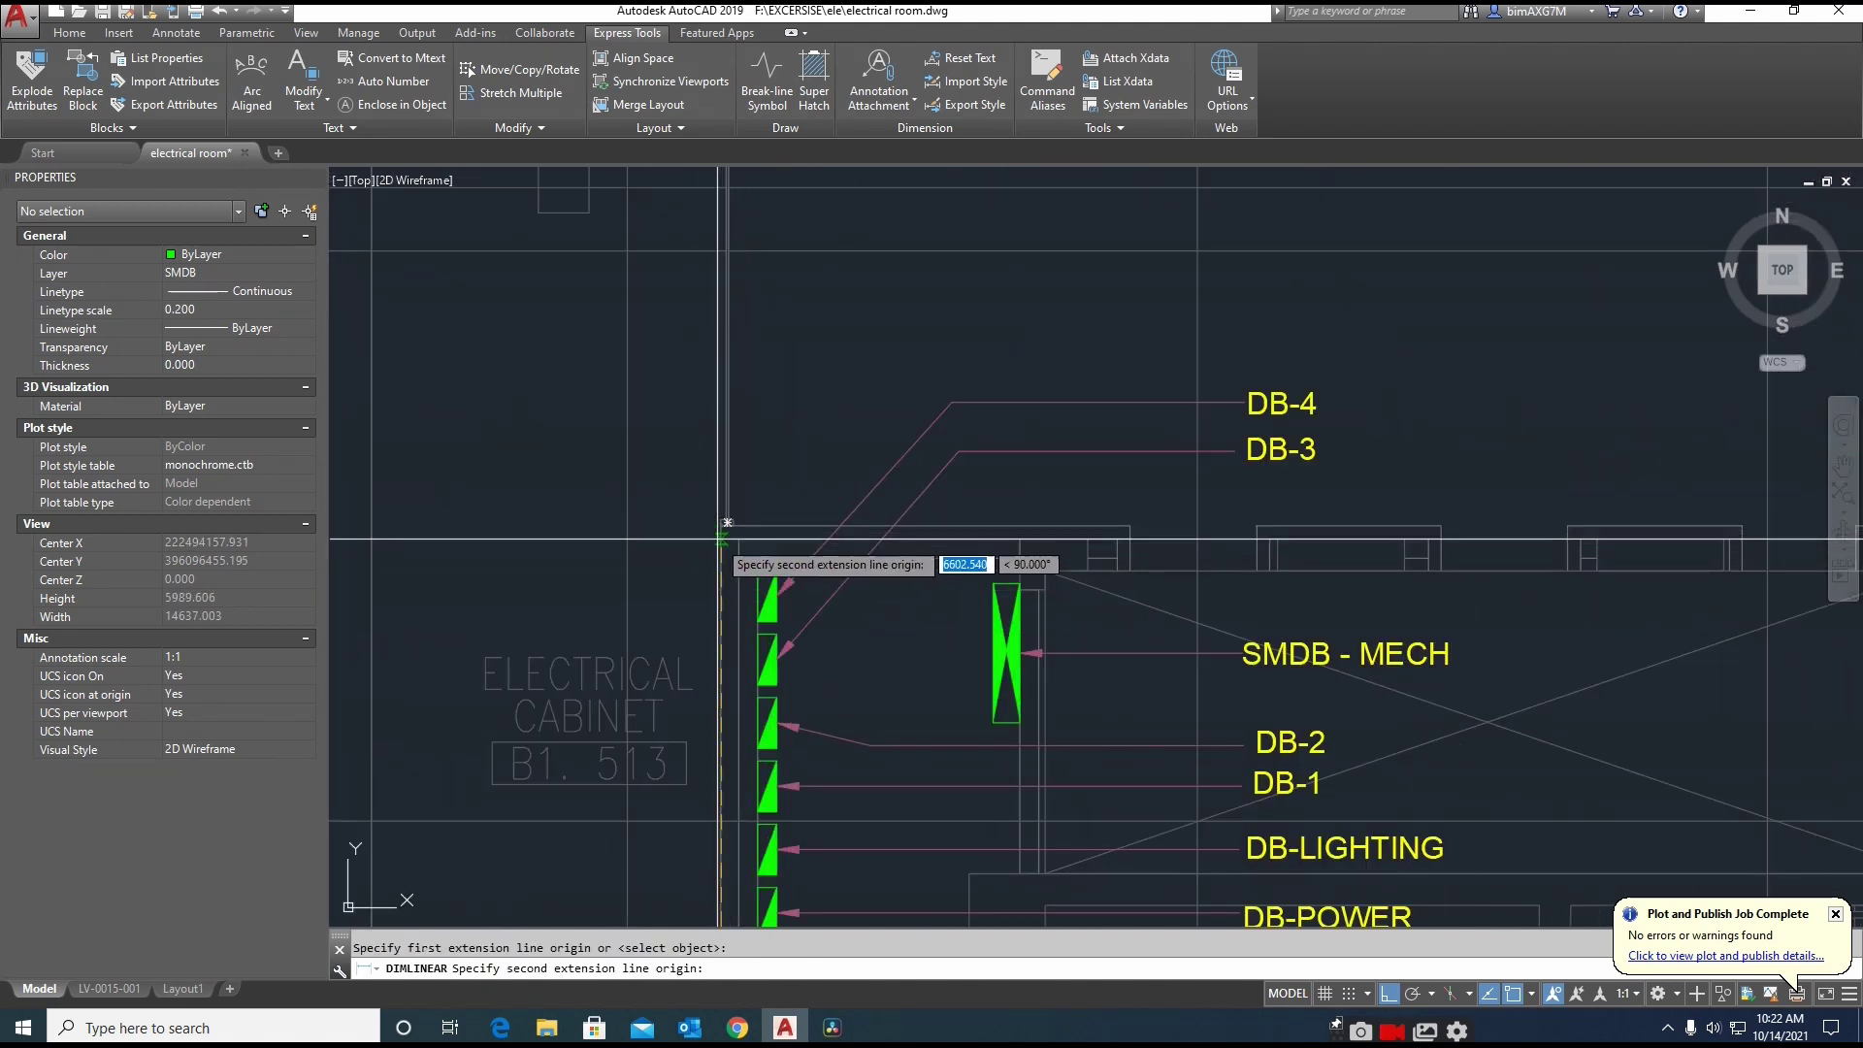
{"action": "left_click", "coordinate": [727, 522]}
{"action": "scroll", "coordinate": [718, 534], "scroll_direction": "down", "scroll_amount": 3}
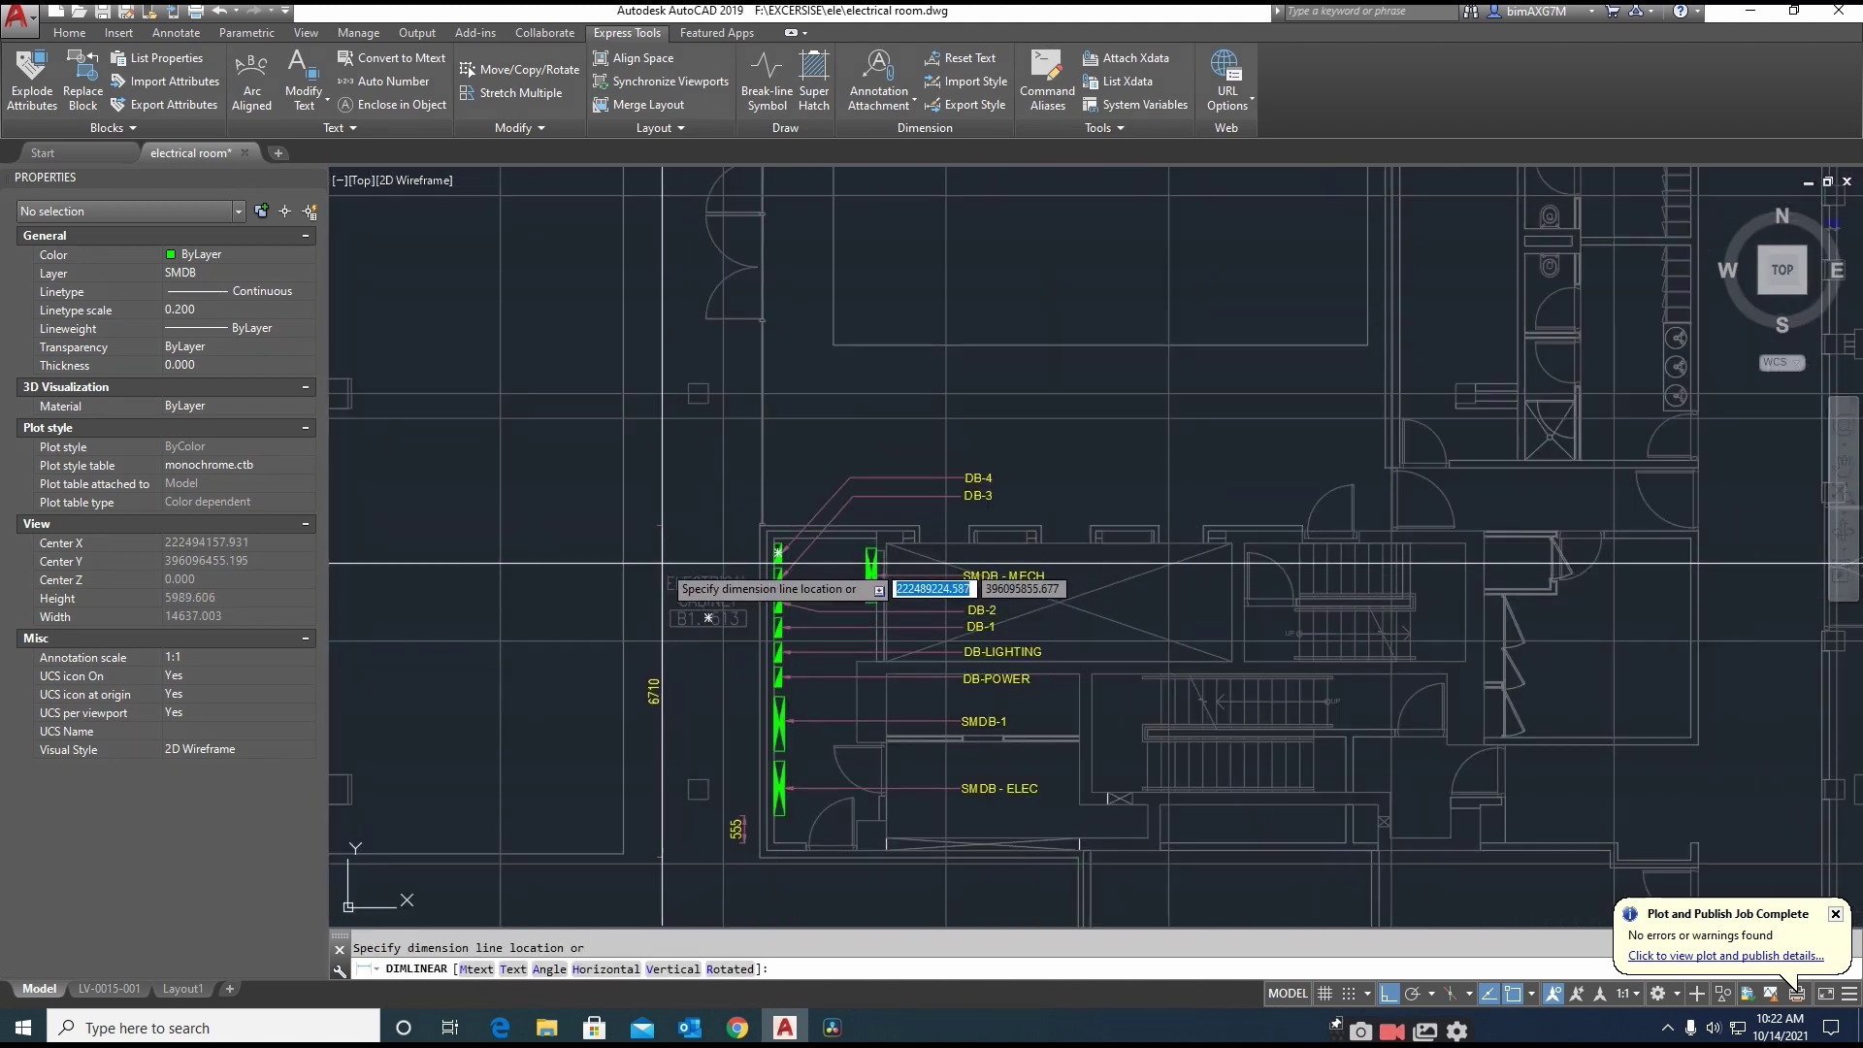
{"action": "left_click", "coordinate": [661, 563]}
{"action": "key", "text": "Return"}
{"action": "scroll", "coordinate": [757, 845], "scroll_direction": "up", "scroll_amount": 3}
{"action": "left_click", "coordinate": [760, 856]}
{"action": "key", "text": "Escape"}
Change the overall dimension's style to Dim-50 and match the small dimension below SMDB - ELEC to it
{"action": "left_click", "coordinate": [632, 702]}
{"action": "left_click", "coordinate": [560, 740]}
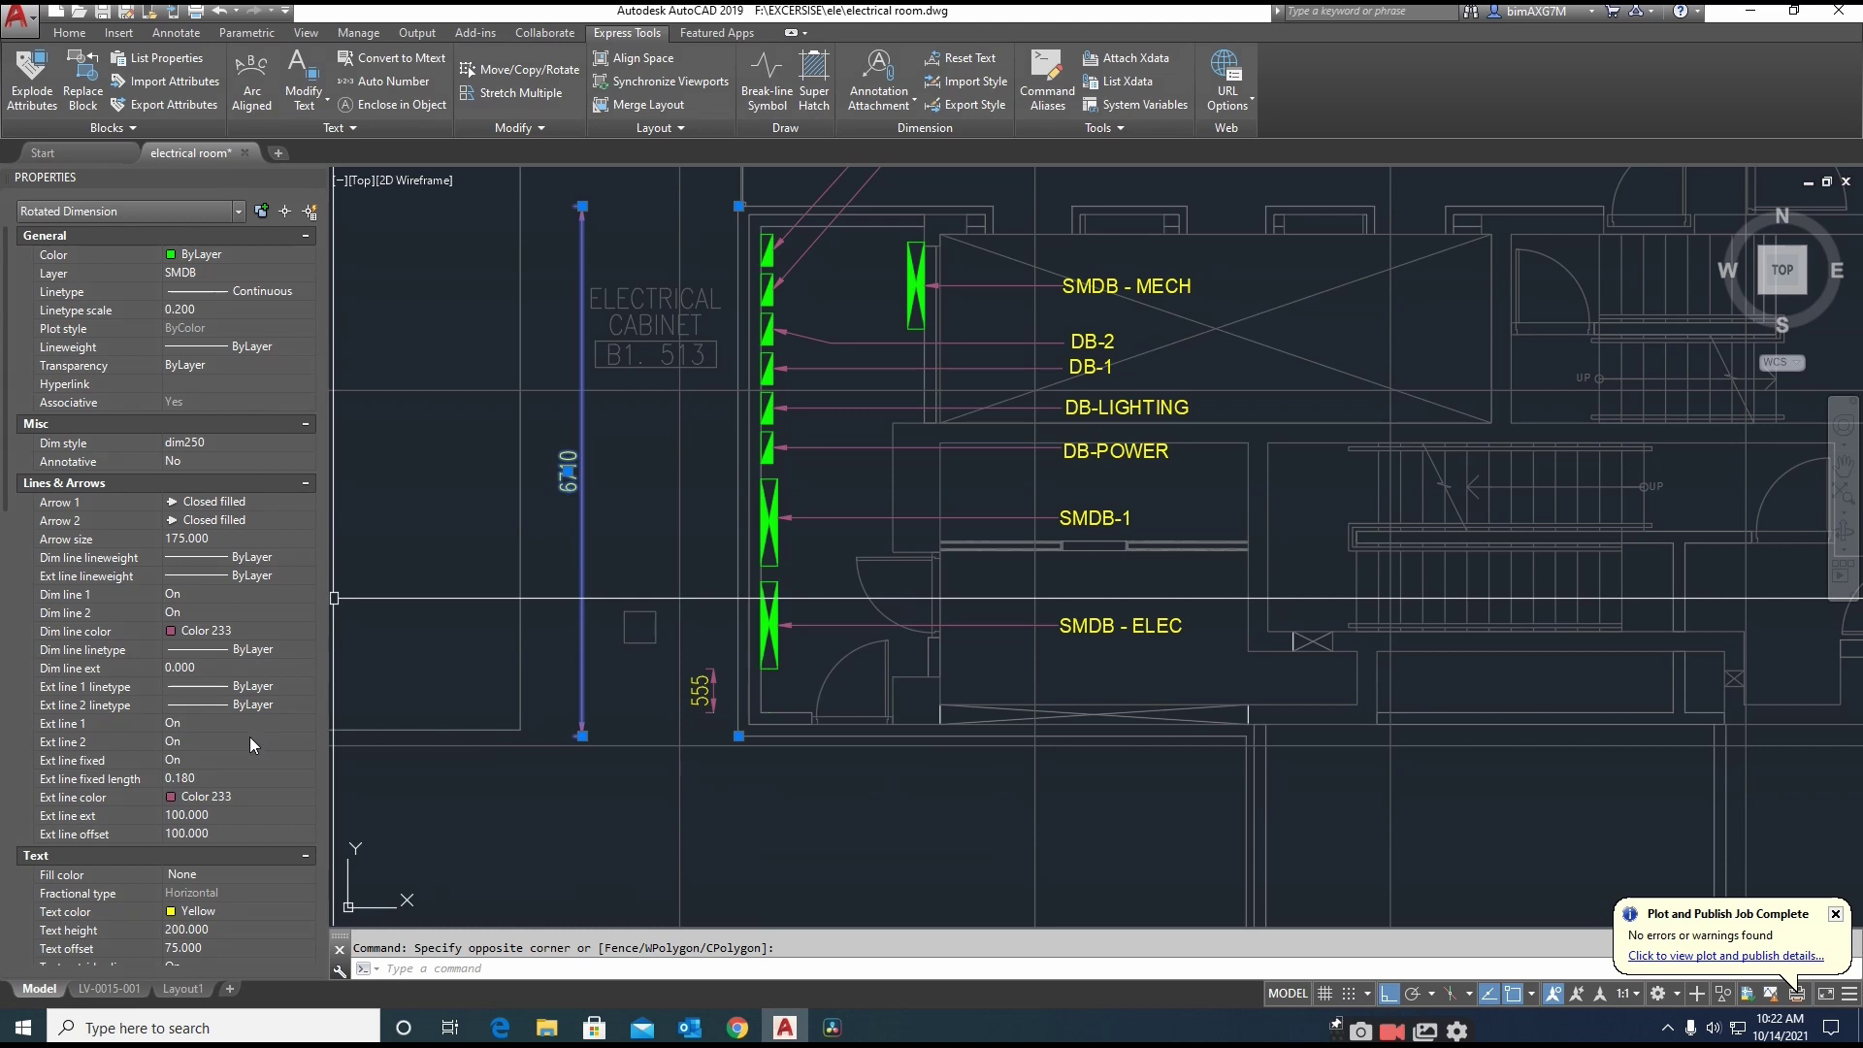
{"action": "left_click", "coordinate": [221, 441]}
{"action": "left_click", "coordinate": [194, 472]}
{"action": "key", "text": "Escape"}
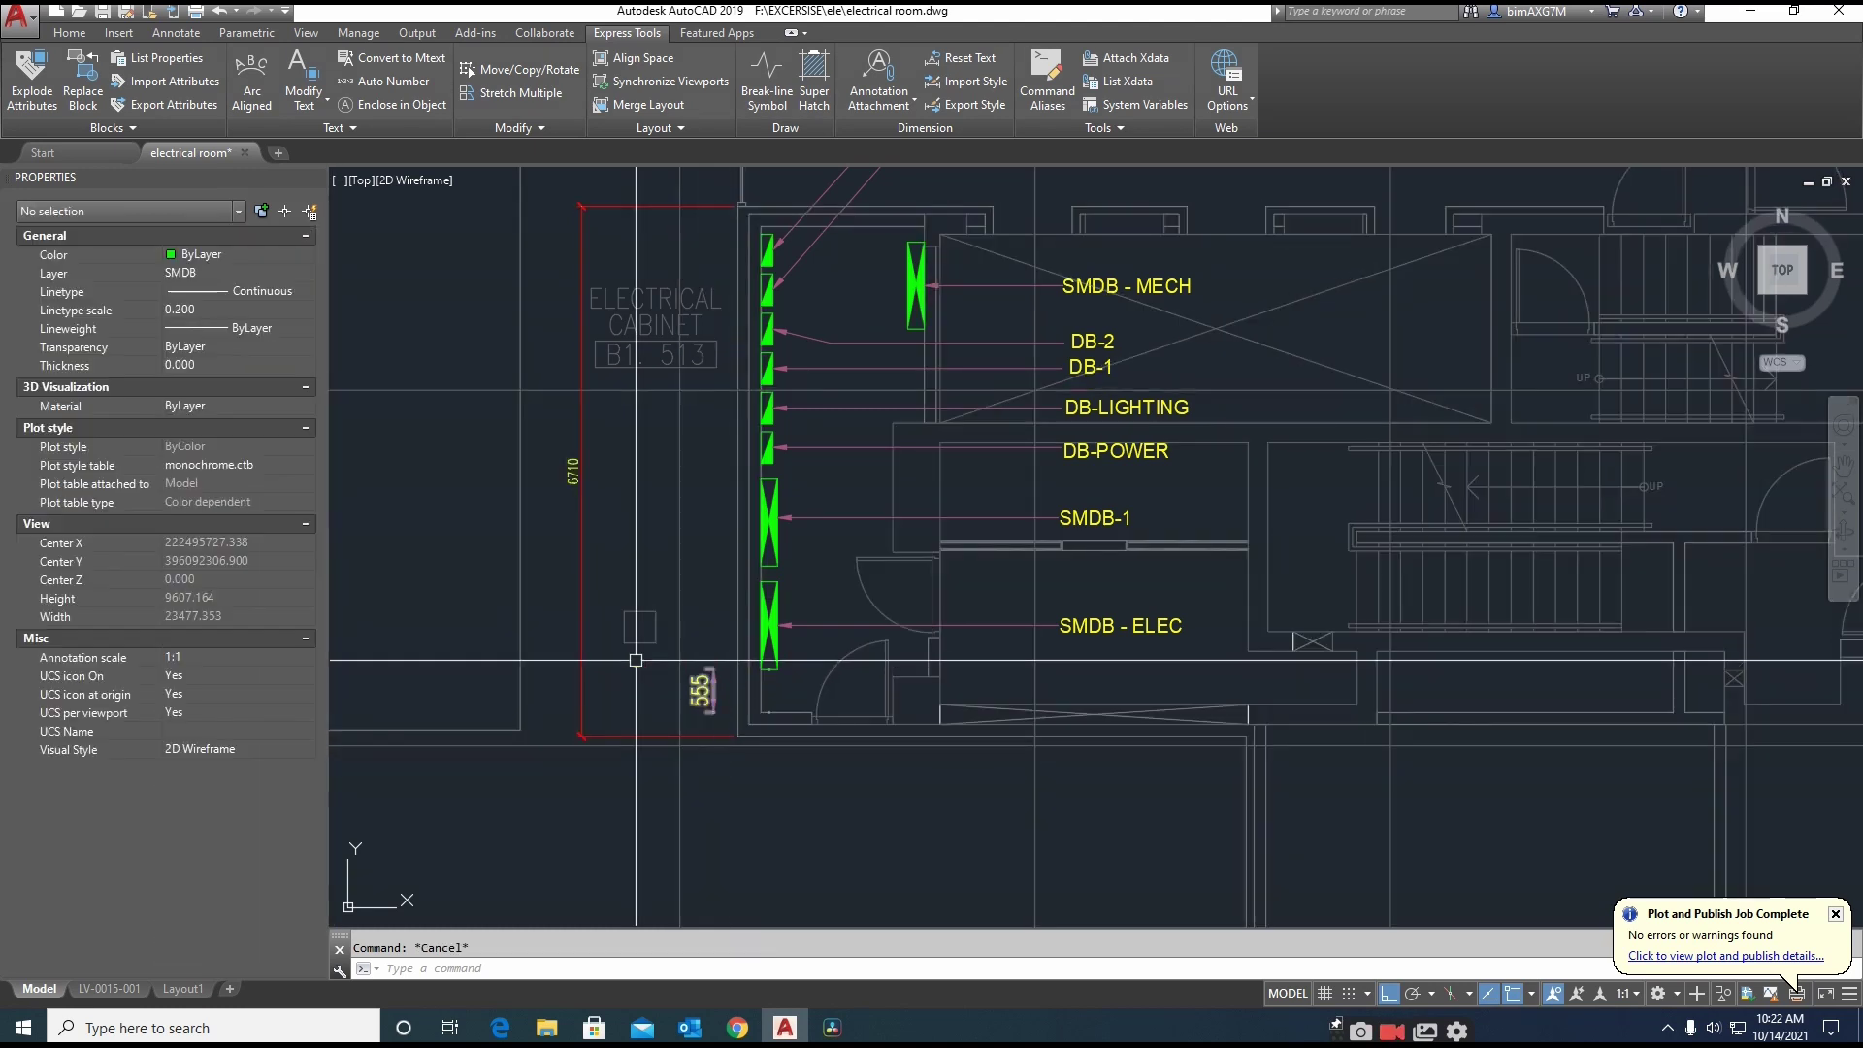
{"action": "left_click", "coordinate": [581, 667]}
{"action": "left_click", "coordinate": [701, 689]}
{"action": "key", "text": "Escape"}
{"action": "key", "text": "Return"}
{"action": "key", "text": "Escape"}
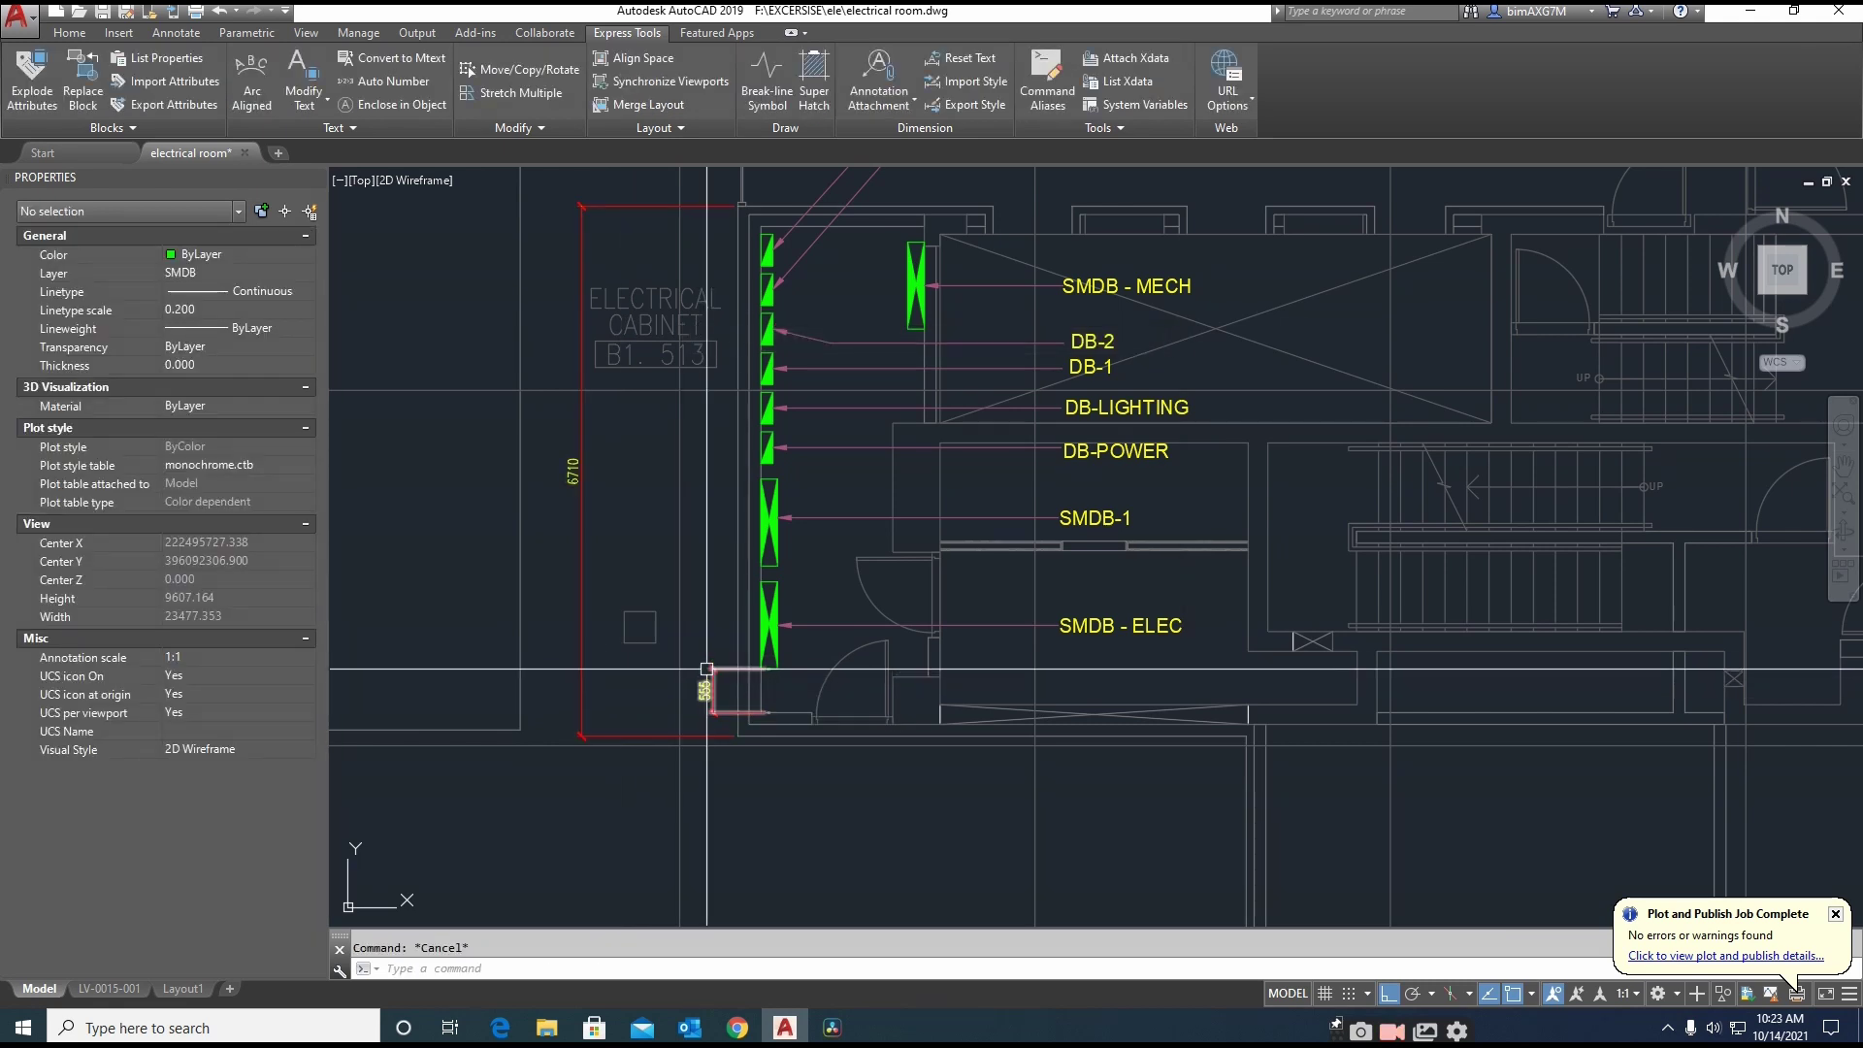
{"action": "type", "text": "D"}
{"action": "key", "text": "Return"}
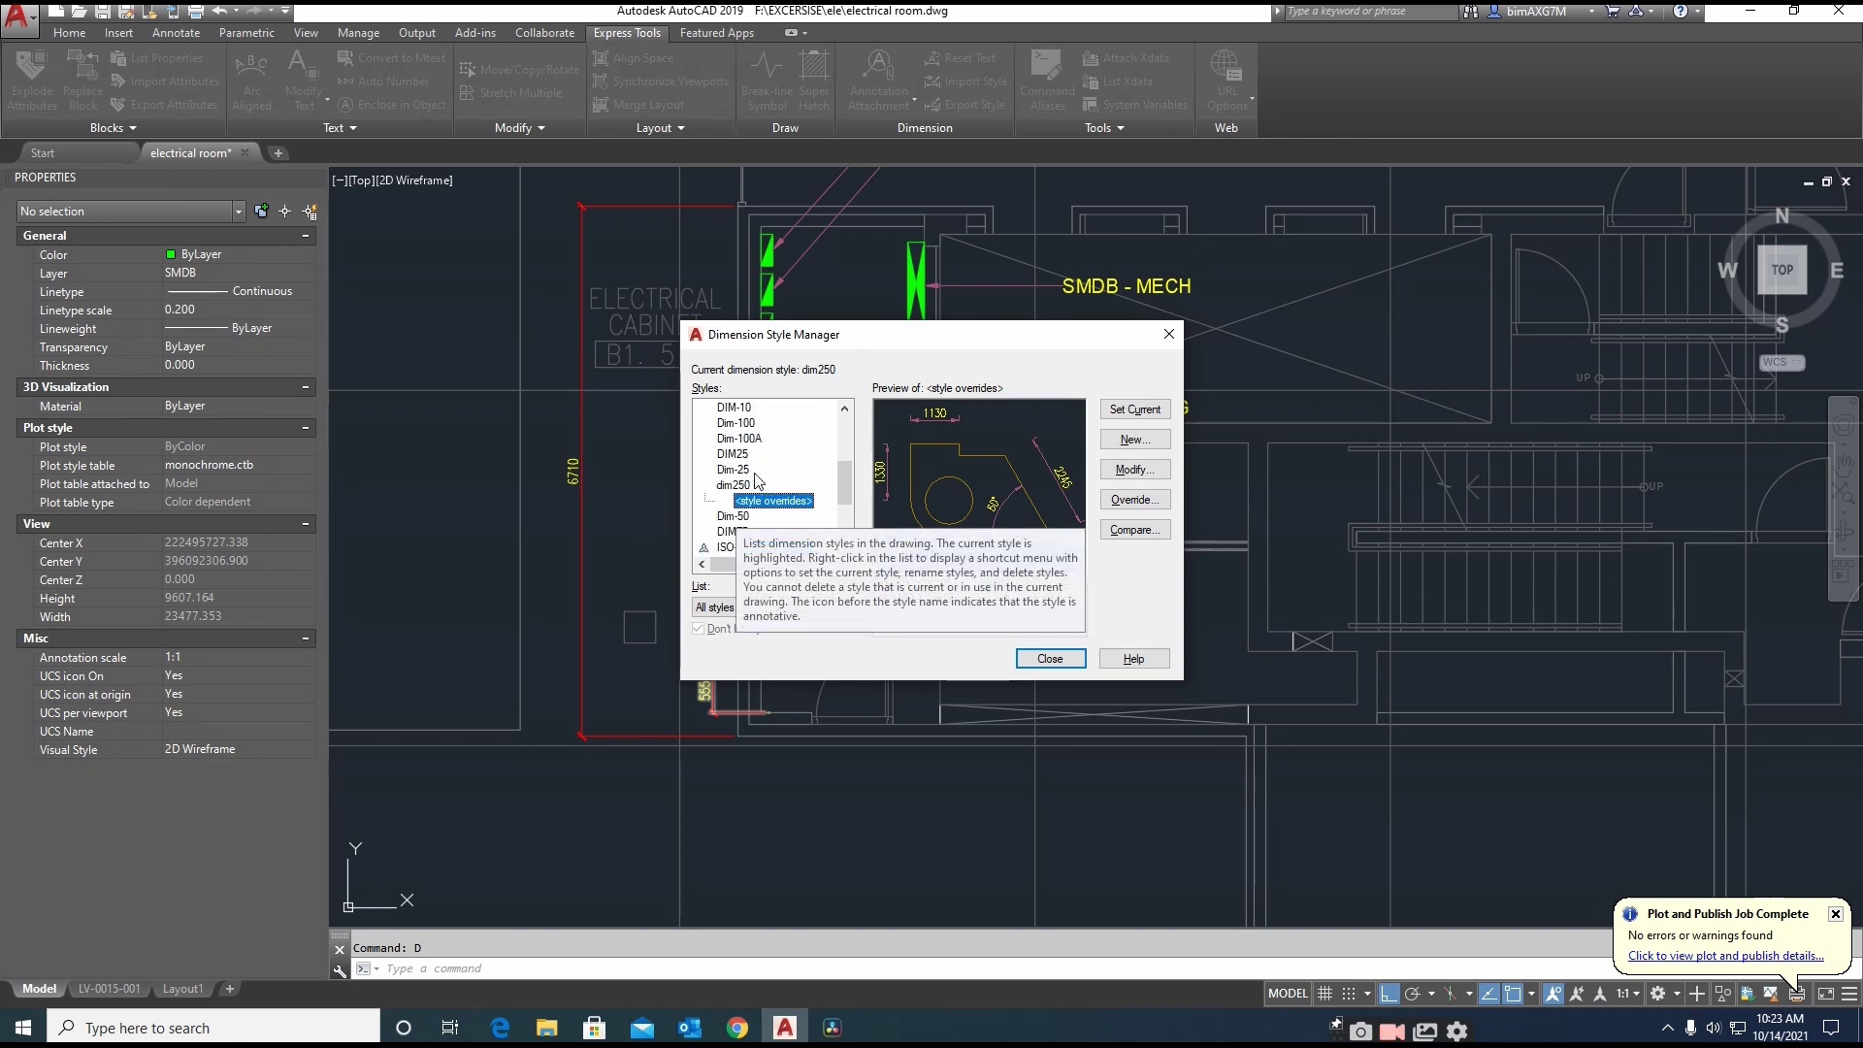
{"action": "key", "text": "Escape"}
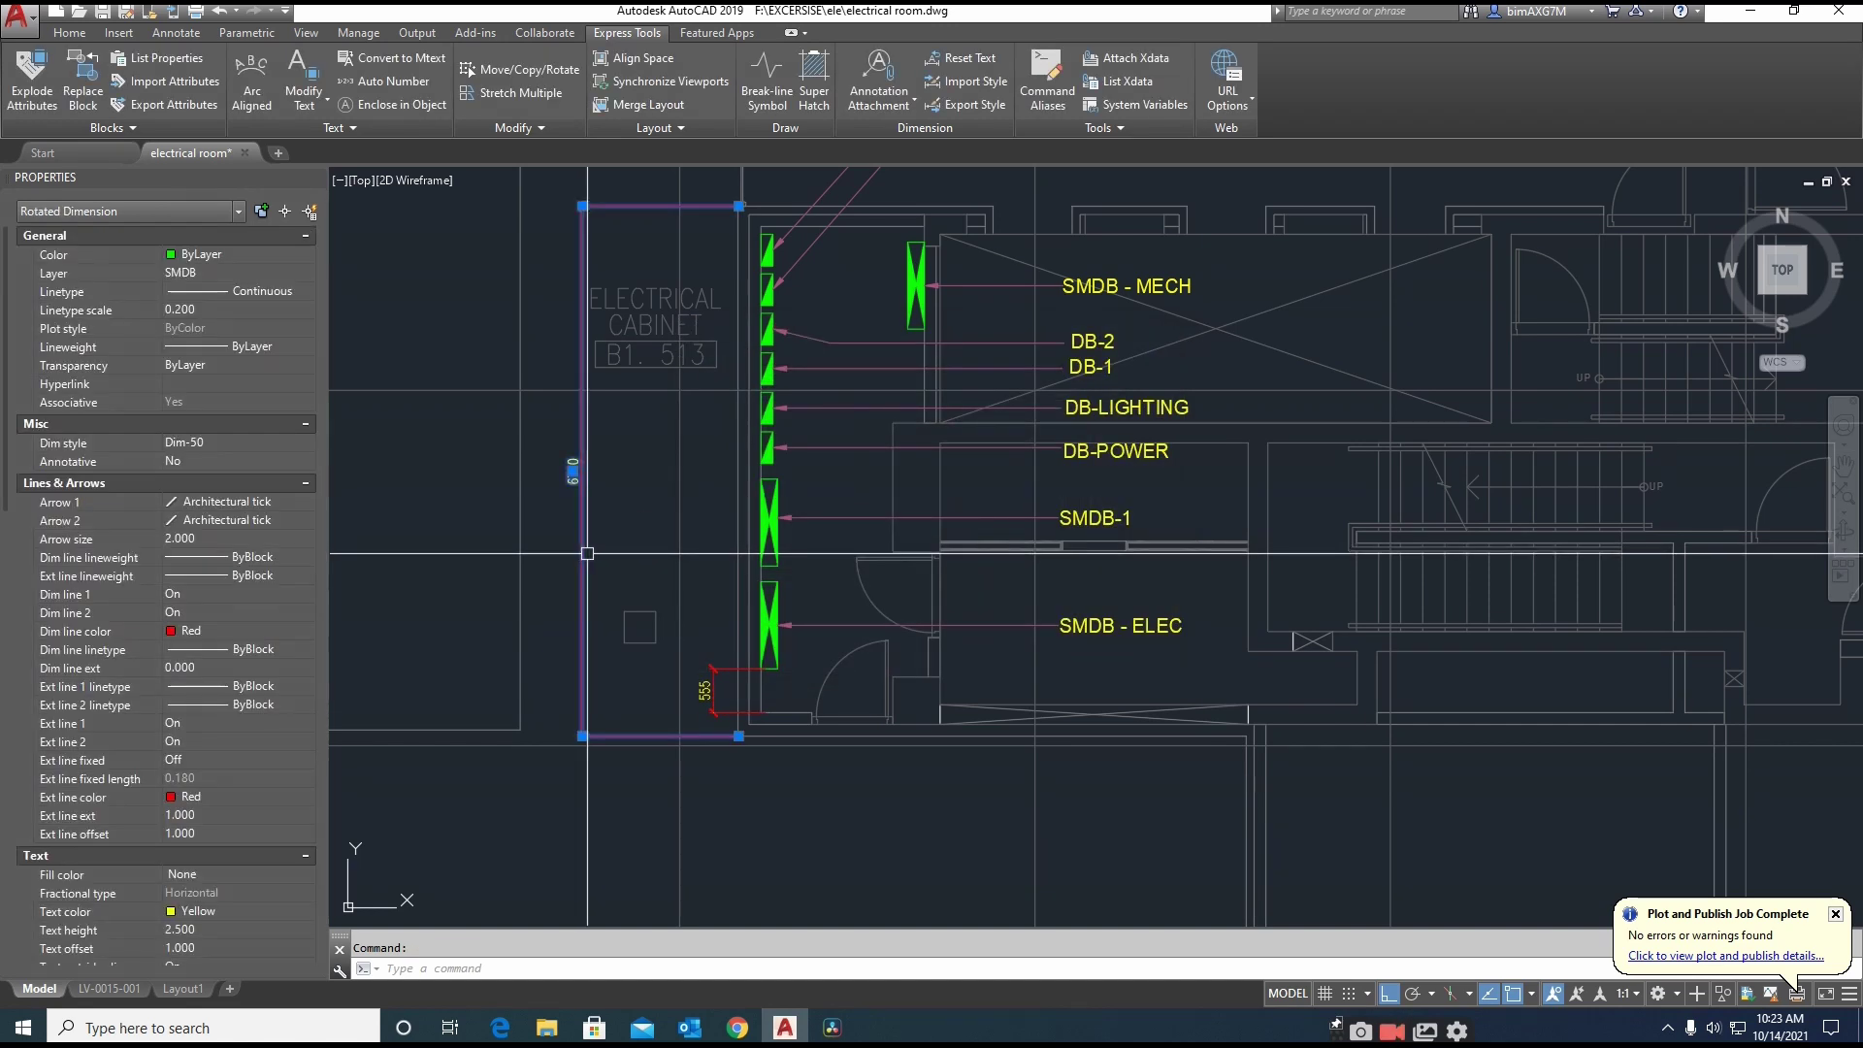
Make Dim-50 the current dimension style and accept discarding the style overrides
{"action": "type", "text": "d"}
{"action": "key", "text": "Return"}
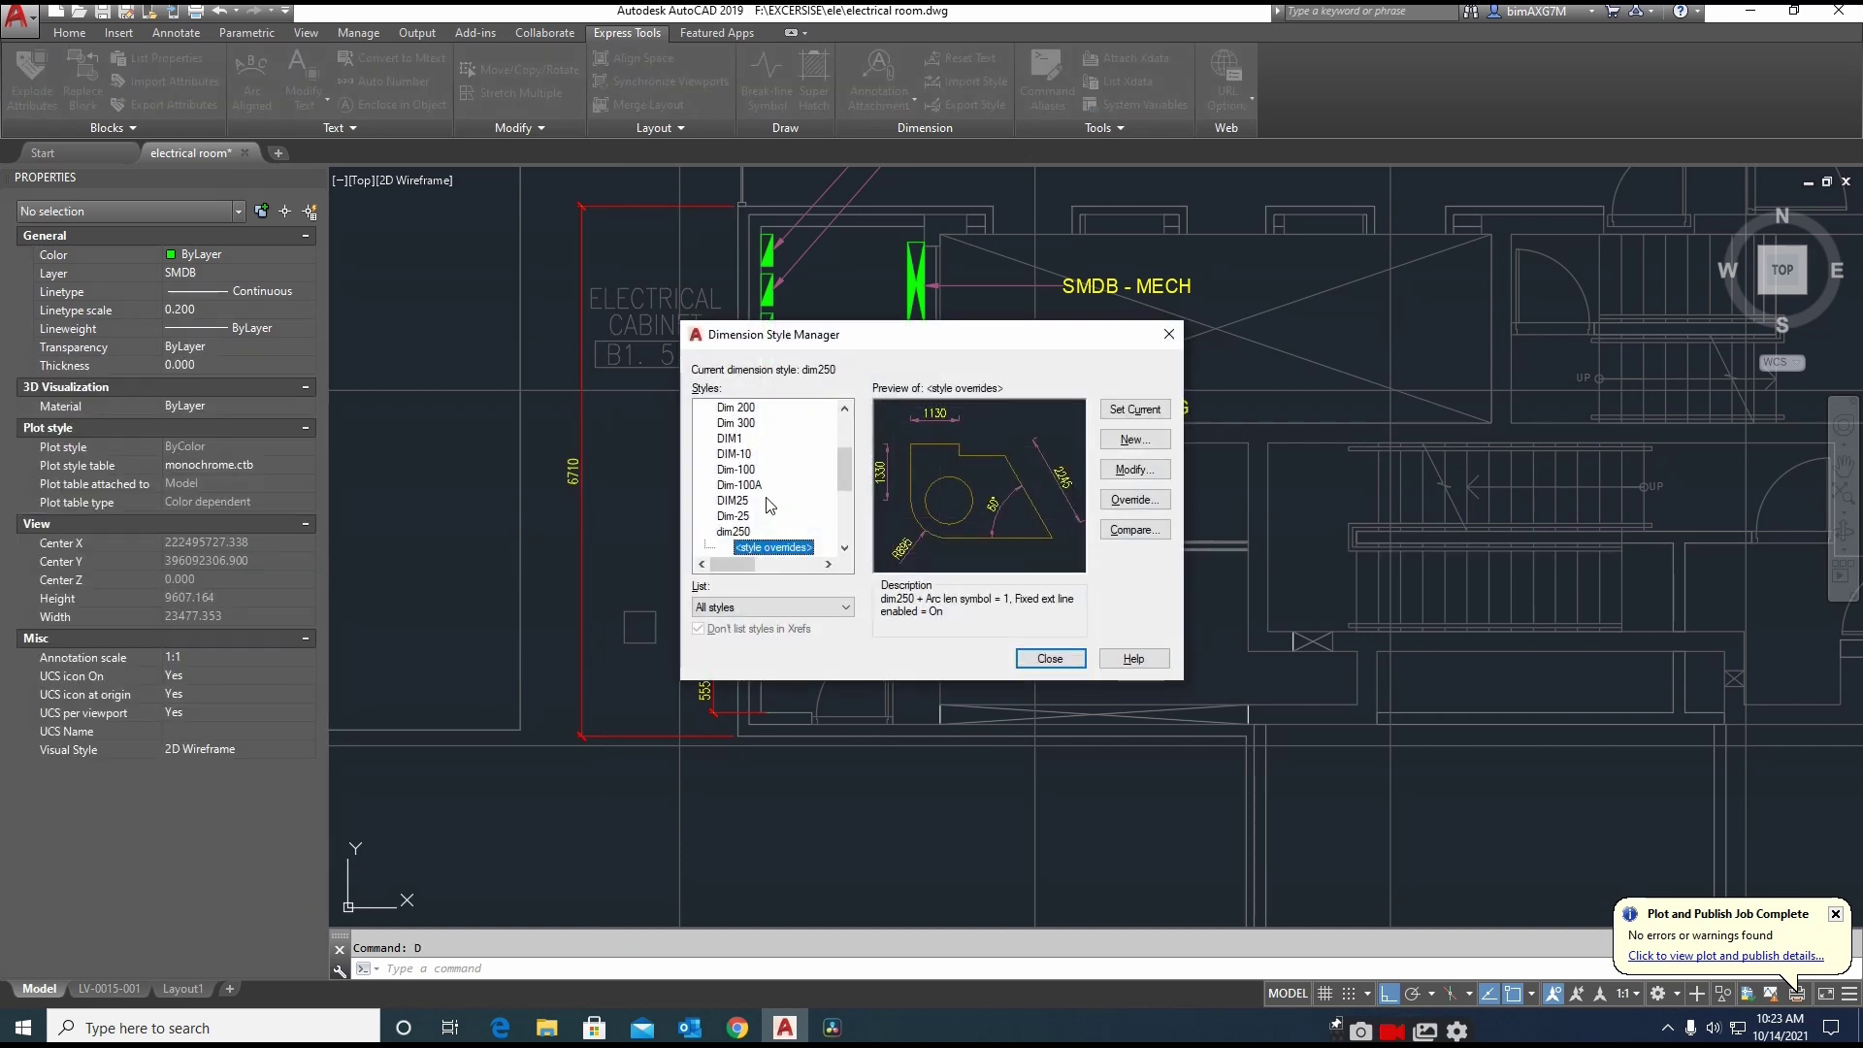
{"action": "scroll", "coordinate": [761, 472], "scroll_direction": "up", "scroll_amount": 1}
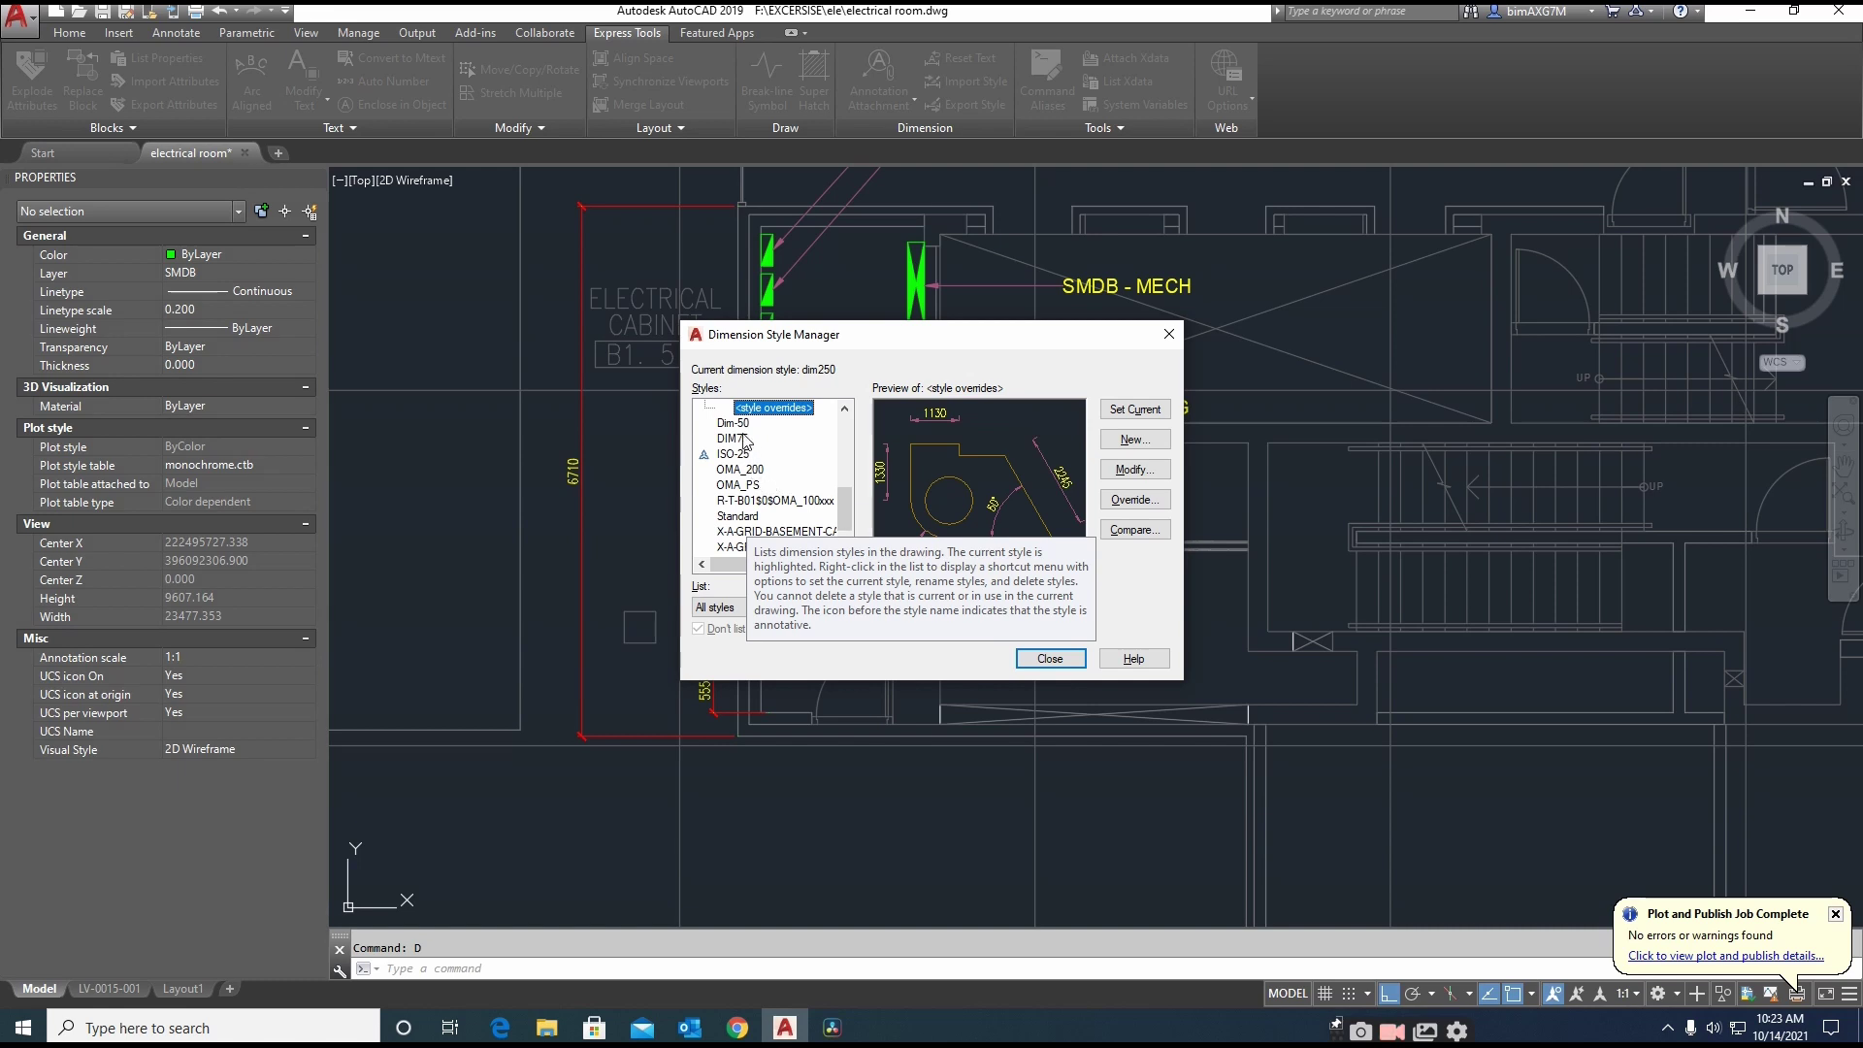
{"action": "left_click", "coordinate": [738, 425]}
{"action": "left_click", "coordinate": [1135, 408]}
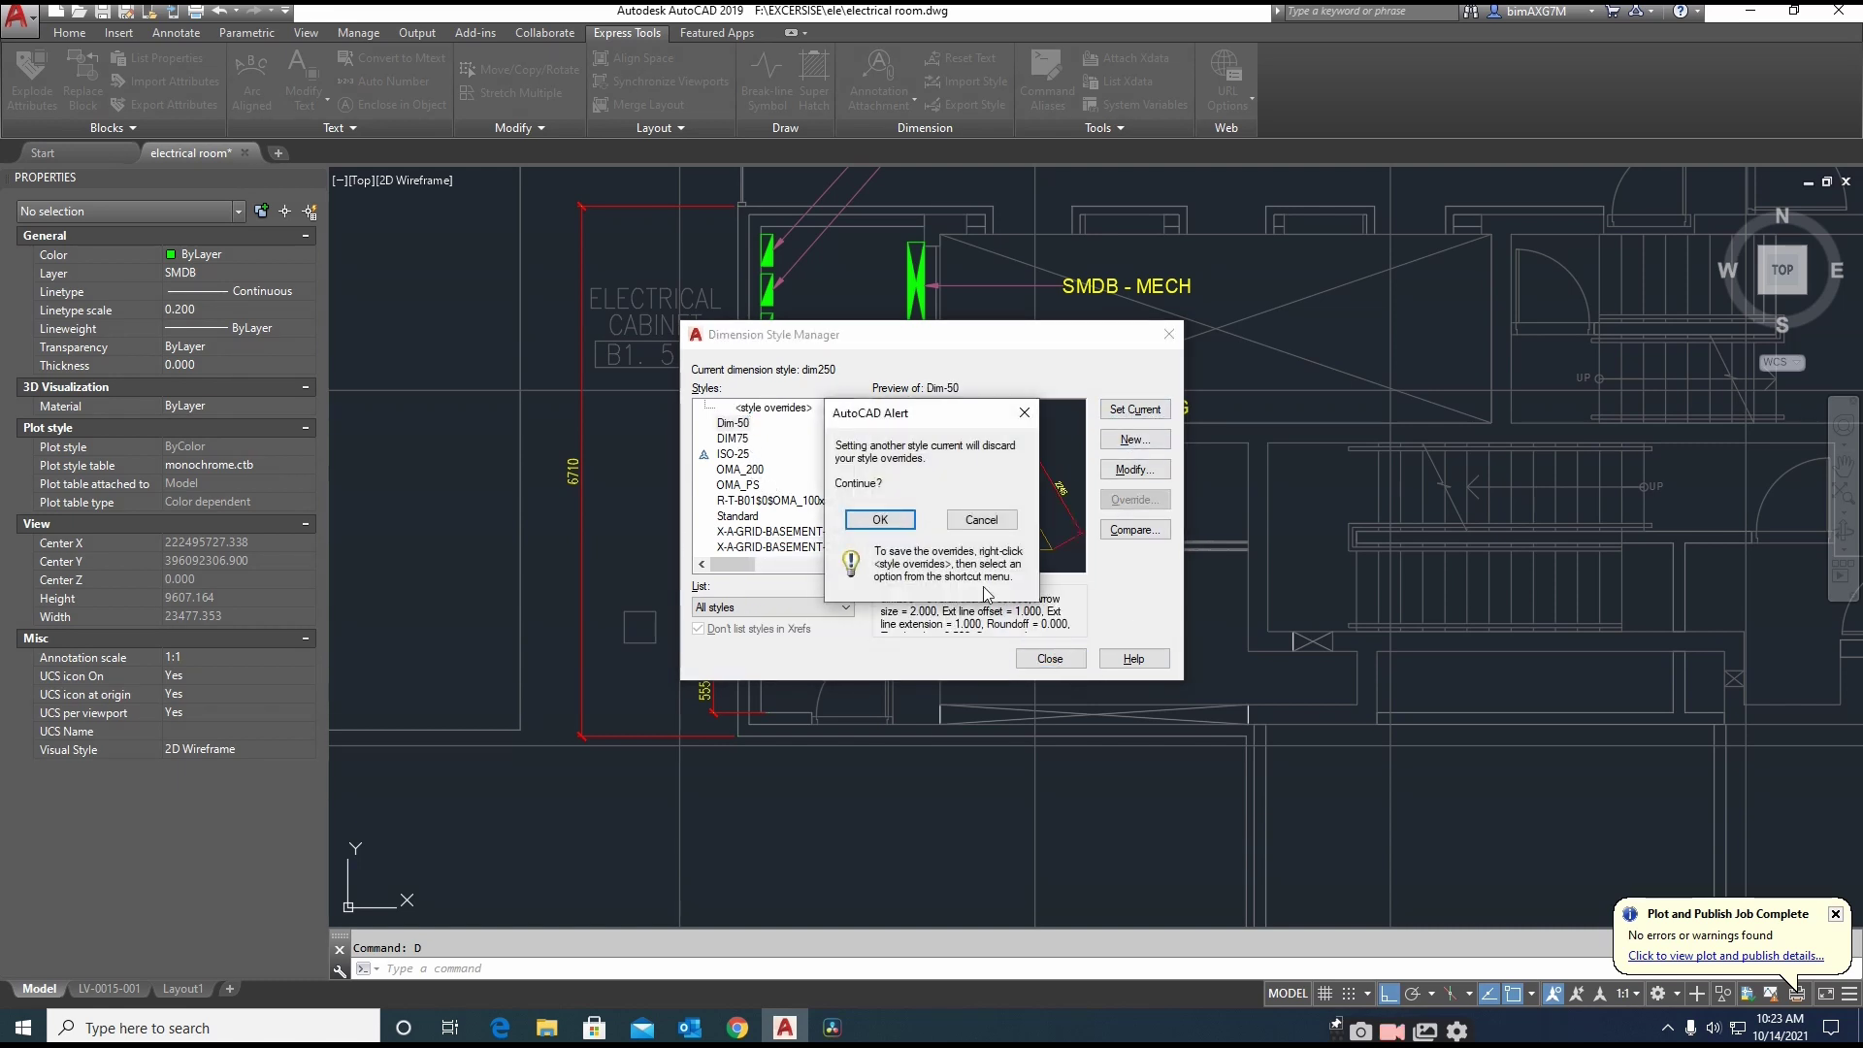
{"action": "left_click", "coordinate": [890, 519]}
{"action": "key", "text": "Escape"}
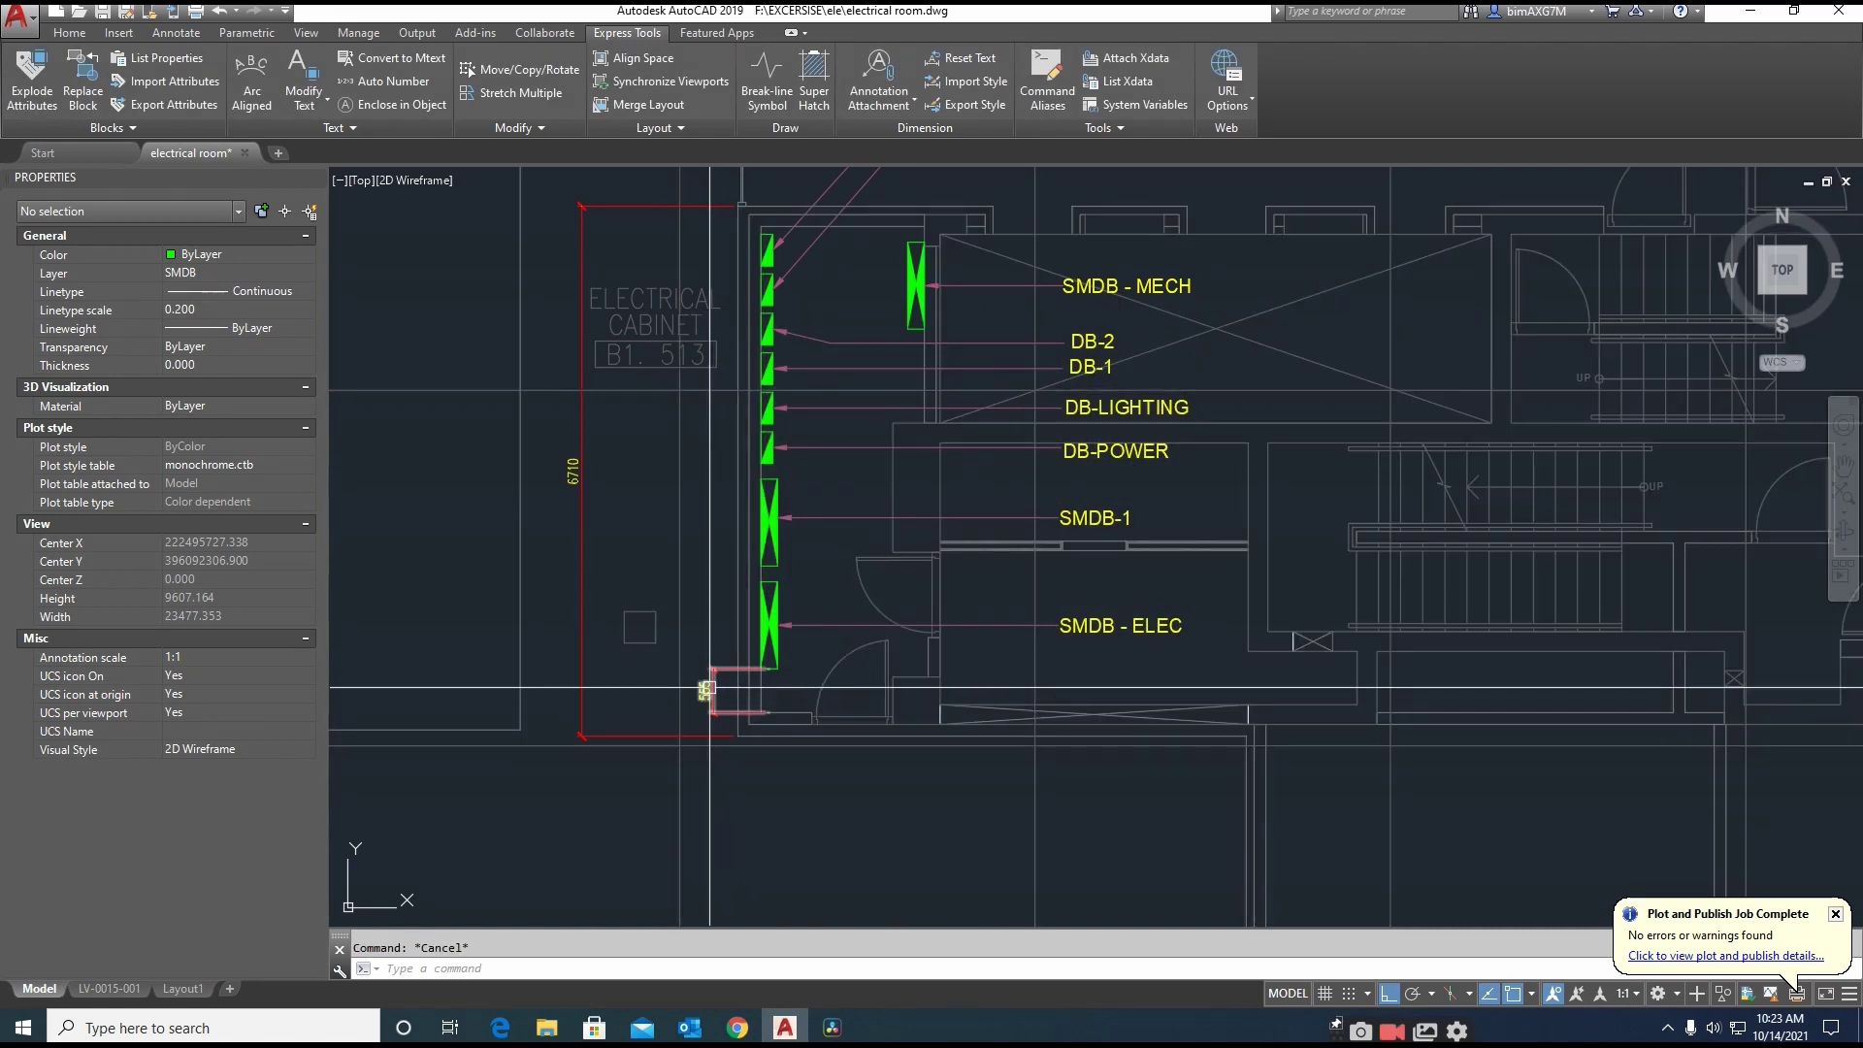
Redo the linear dimension from the lower wall corner to the bottom of the SMDB - ELEC panel in the current style
{"action": "key", "text": "Escape"}
{"action": "type", "text": "DIMLI"}
{"action": "key", "text": "Return"}
{"action": "scroll", "coordinate": [772, 714], "scroll_direction": "up", "scroll_amount": 2}
{"action": "left_click", "coordinate": [754, 712]}
{"action": "left_click", "coordinate": [753, 645]}
{"action": "key", "text": "Escape"}
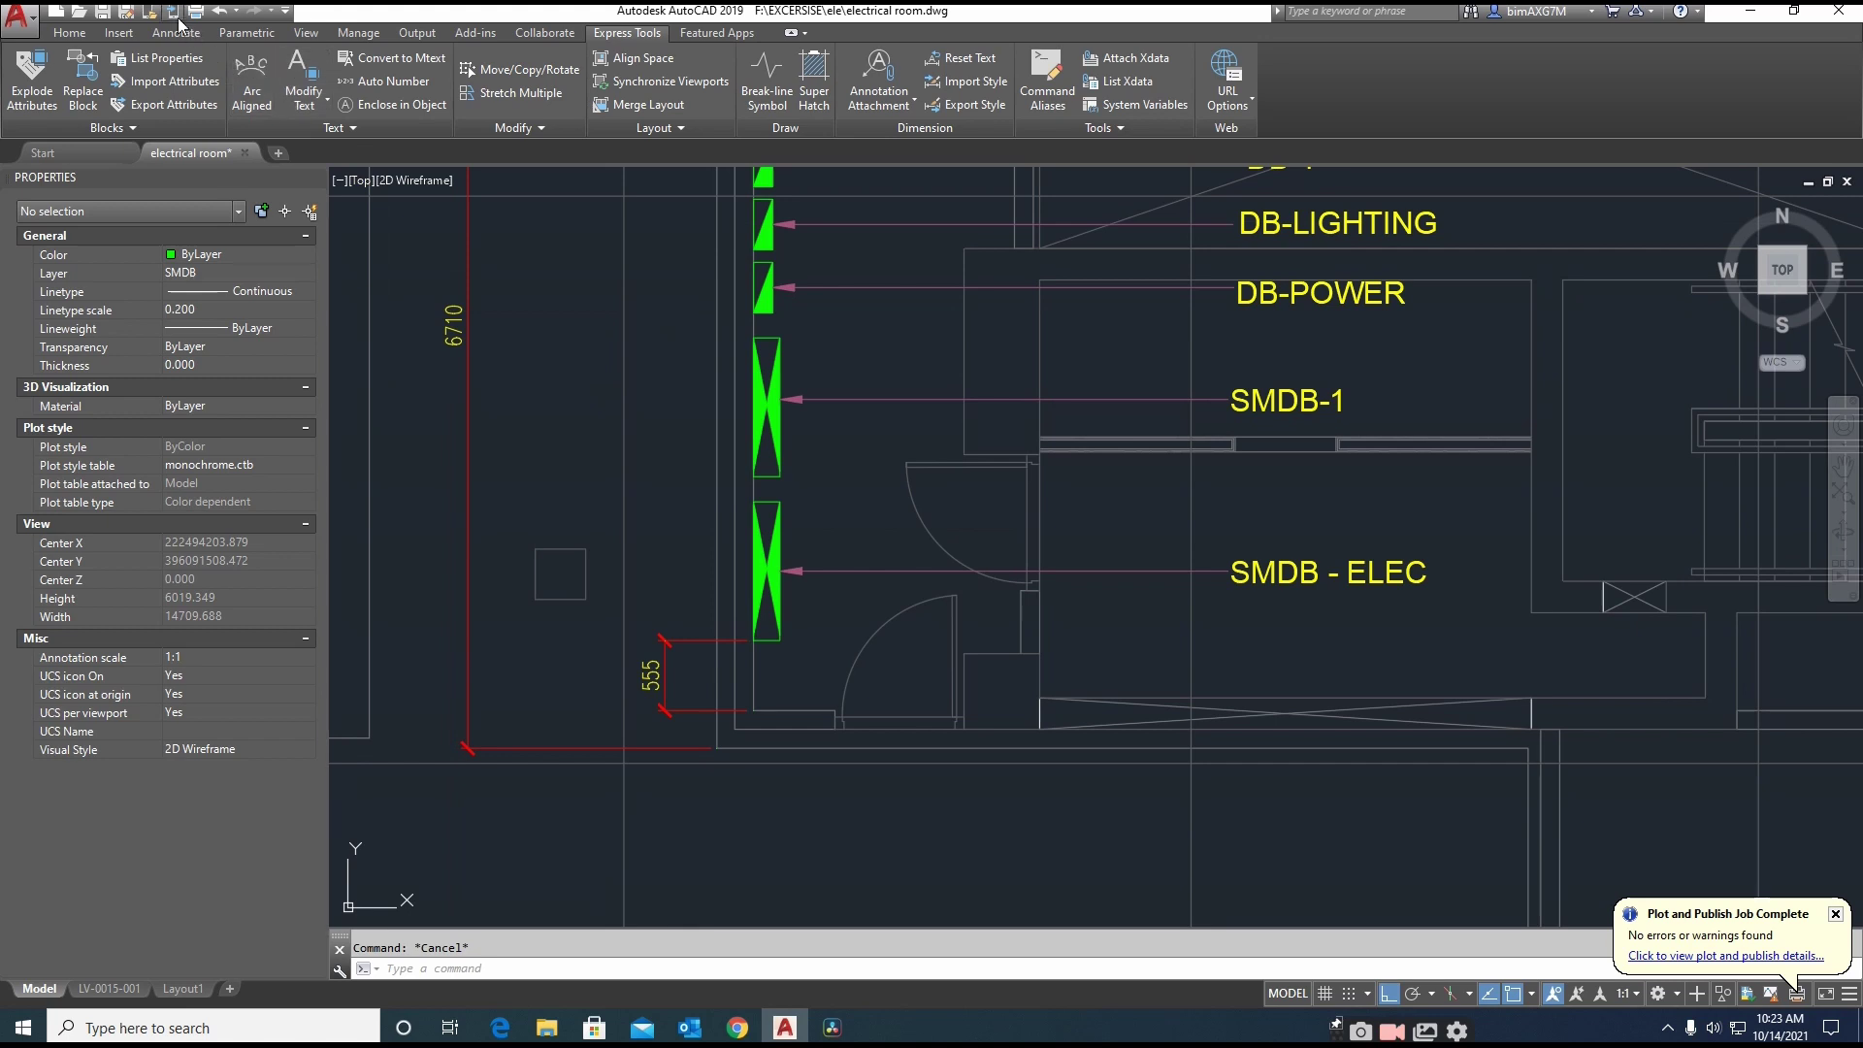
Continue the dimension chain upward from that dimension along the SMDB - ELEC and SMDB-1 panels and the gap between them
{"action": "left_click", "coordinate": [177, 34]}
{"action": "left_click", "coordinate": [526, 109]}
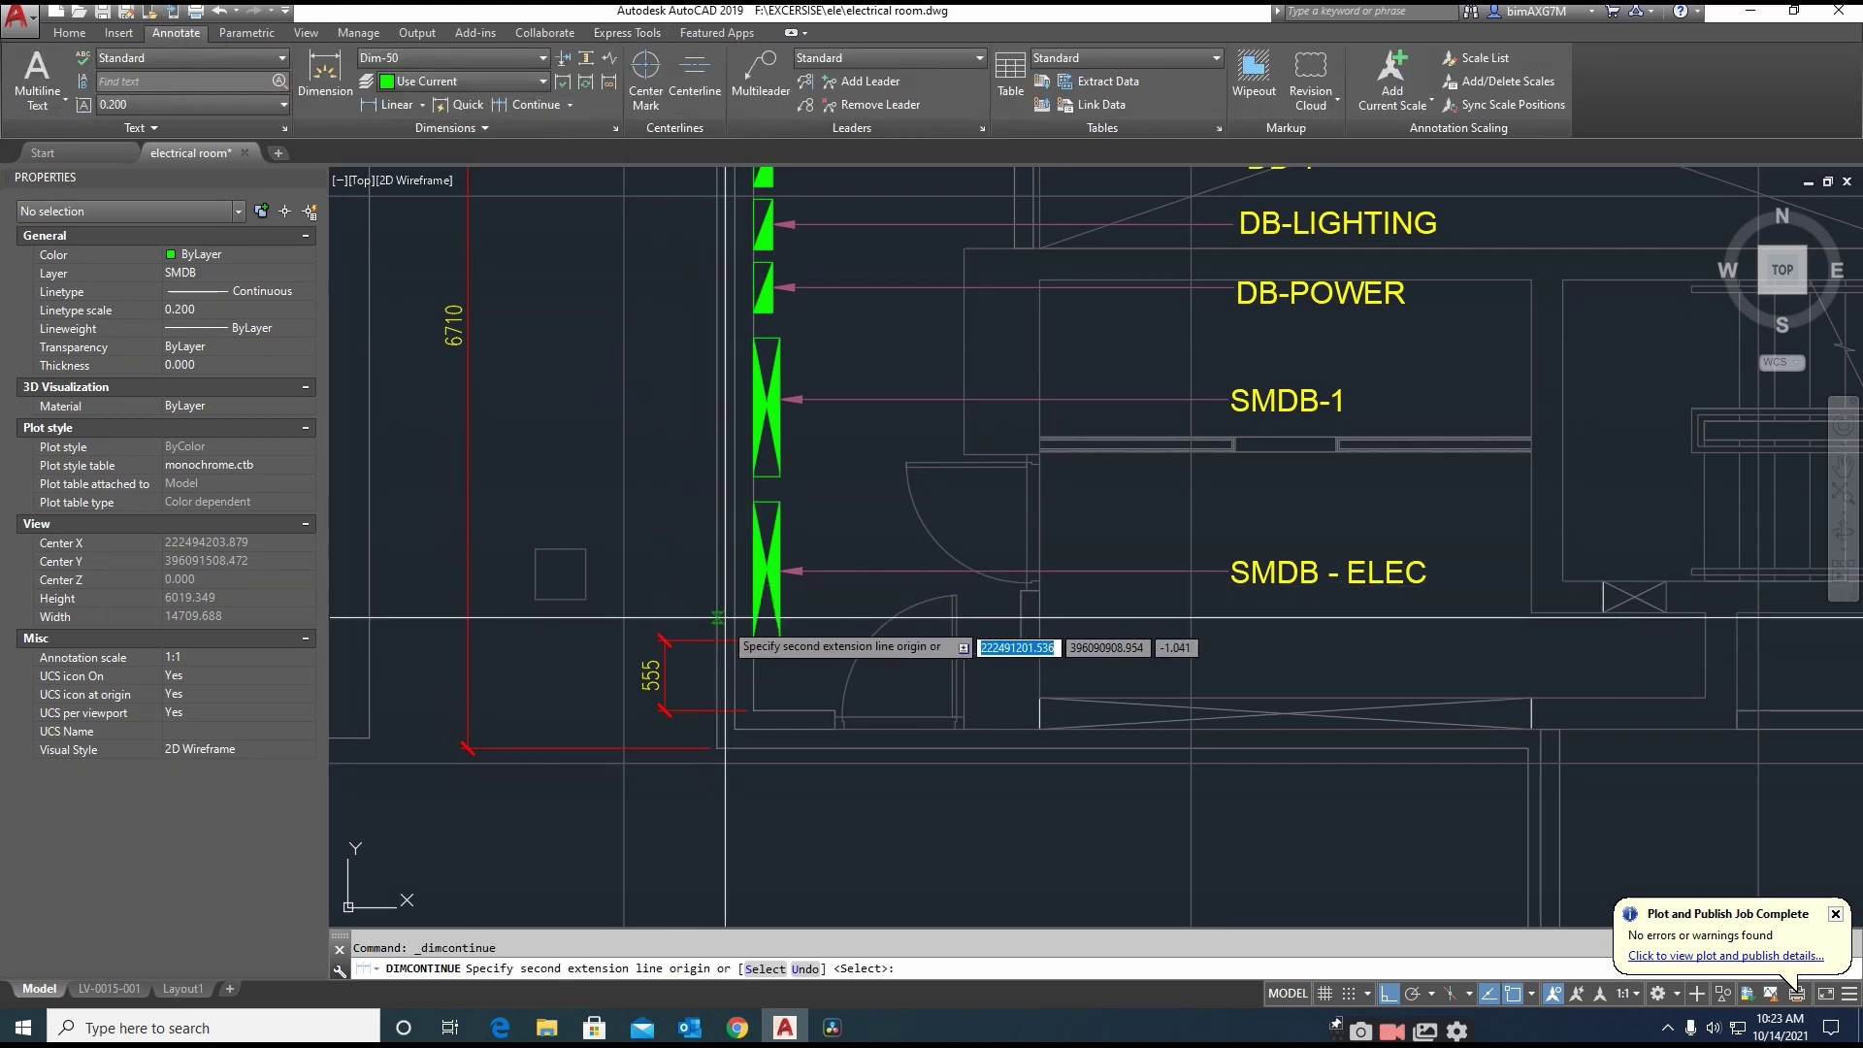
{"action": "left_click", "coordinate": [753, 503]}
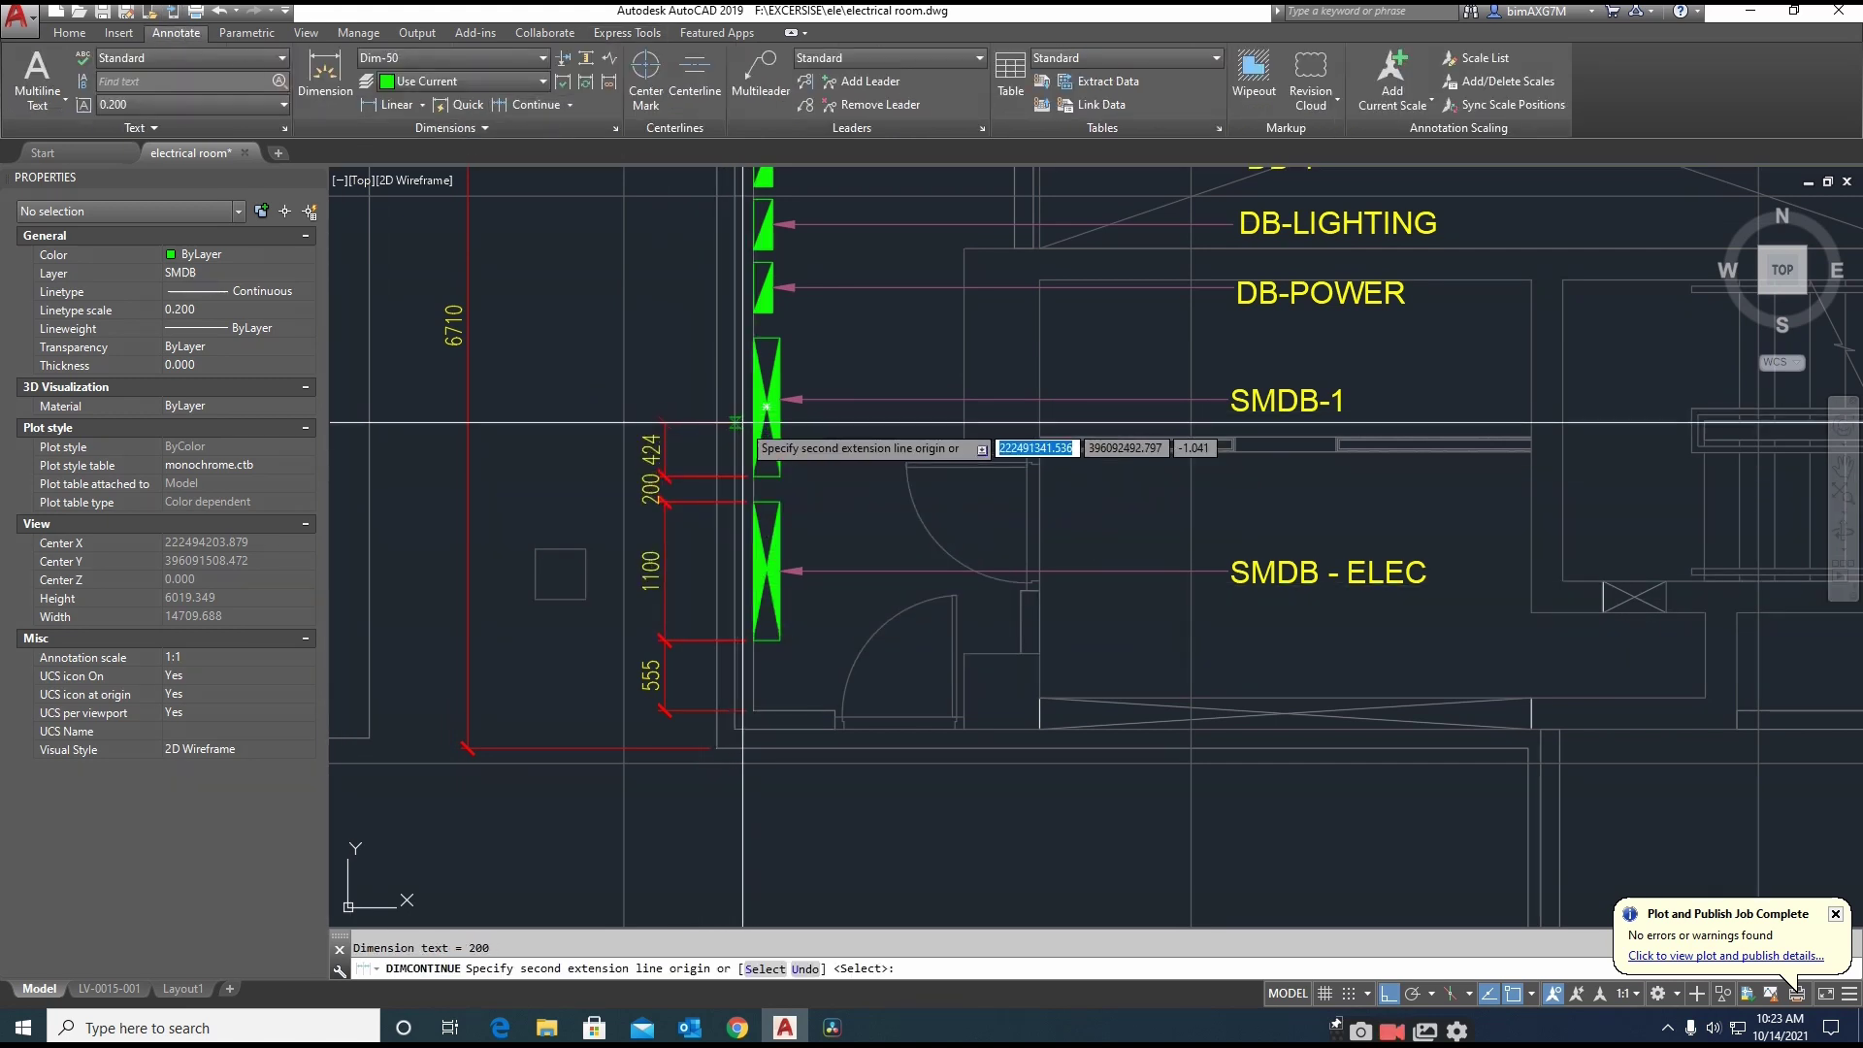
{"action": "left_click", "coordinate": [753, 339]}
Extend the continued dimension chain along the DB-POWER and DB-LIGHTING panels and their gaps
{"action": "middle_click_drag", "start_coordinate": [753, 315], "coordinate": [737, 462]}
{"action": "left_click", "coordinate": [738, 461]}
{"action": "left_click", "coordinate": [743, 409]}
{"action": "left_click", "coordinate": [744, 397]}
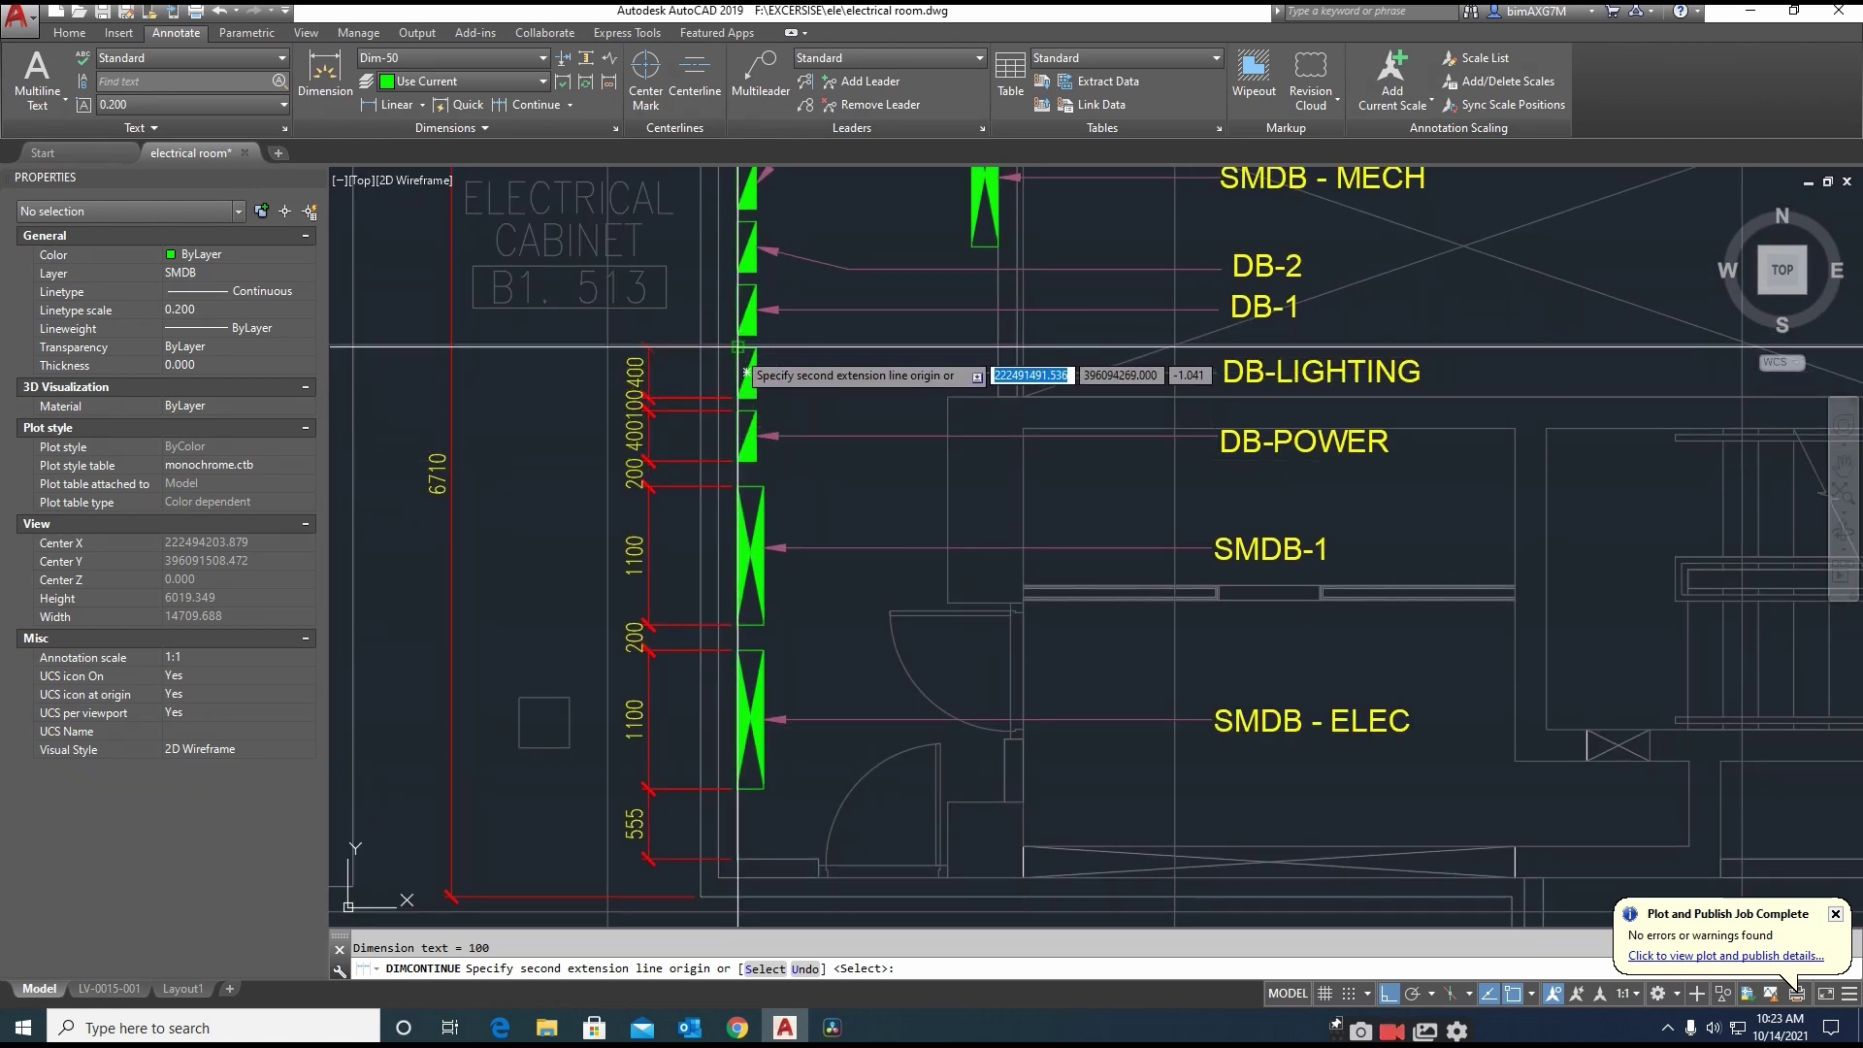
{"action": "left_click", "coordinate": [746, 349]}
Extend the dimension chain past the DB-1, DB-2, DB-3 and DB-4 panels up to the room's upper wall and finish it
{"action": "middle_click_drag", "start_coordinate": [745, 283], "coordinate": [723, 492]}
{"action": "left_click", "coordinate": [723, 492]}
{"action": "left_click", "coordinate": [724, 432]}
{"action": "left_click", "coordinate": [724, 418]}
{"action": "left_click", "coordinate": [724, 367]}
{"action": "left_click", "coordinate": [724, 354]}
{"action": "left_click", "coordinate": [724, 303]}
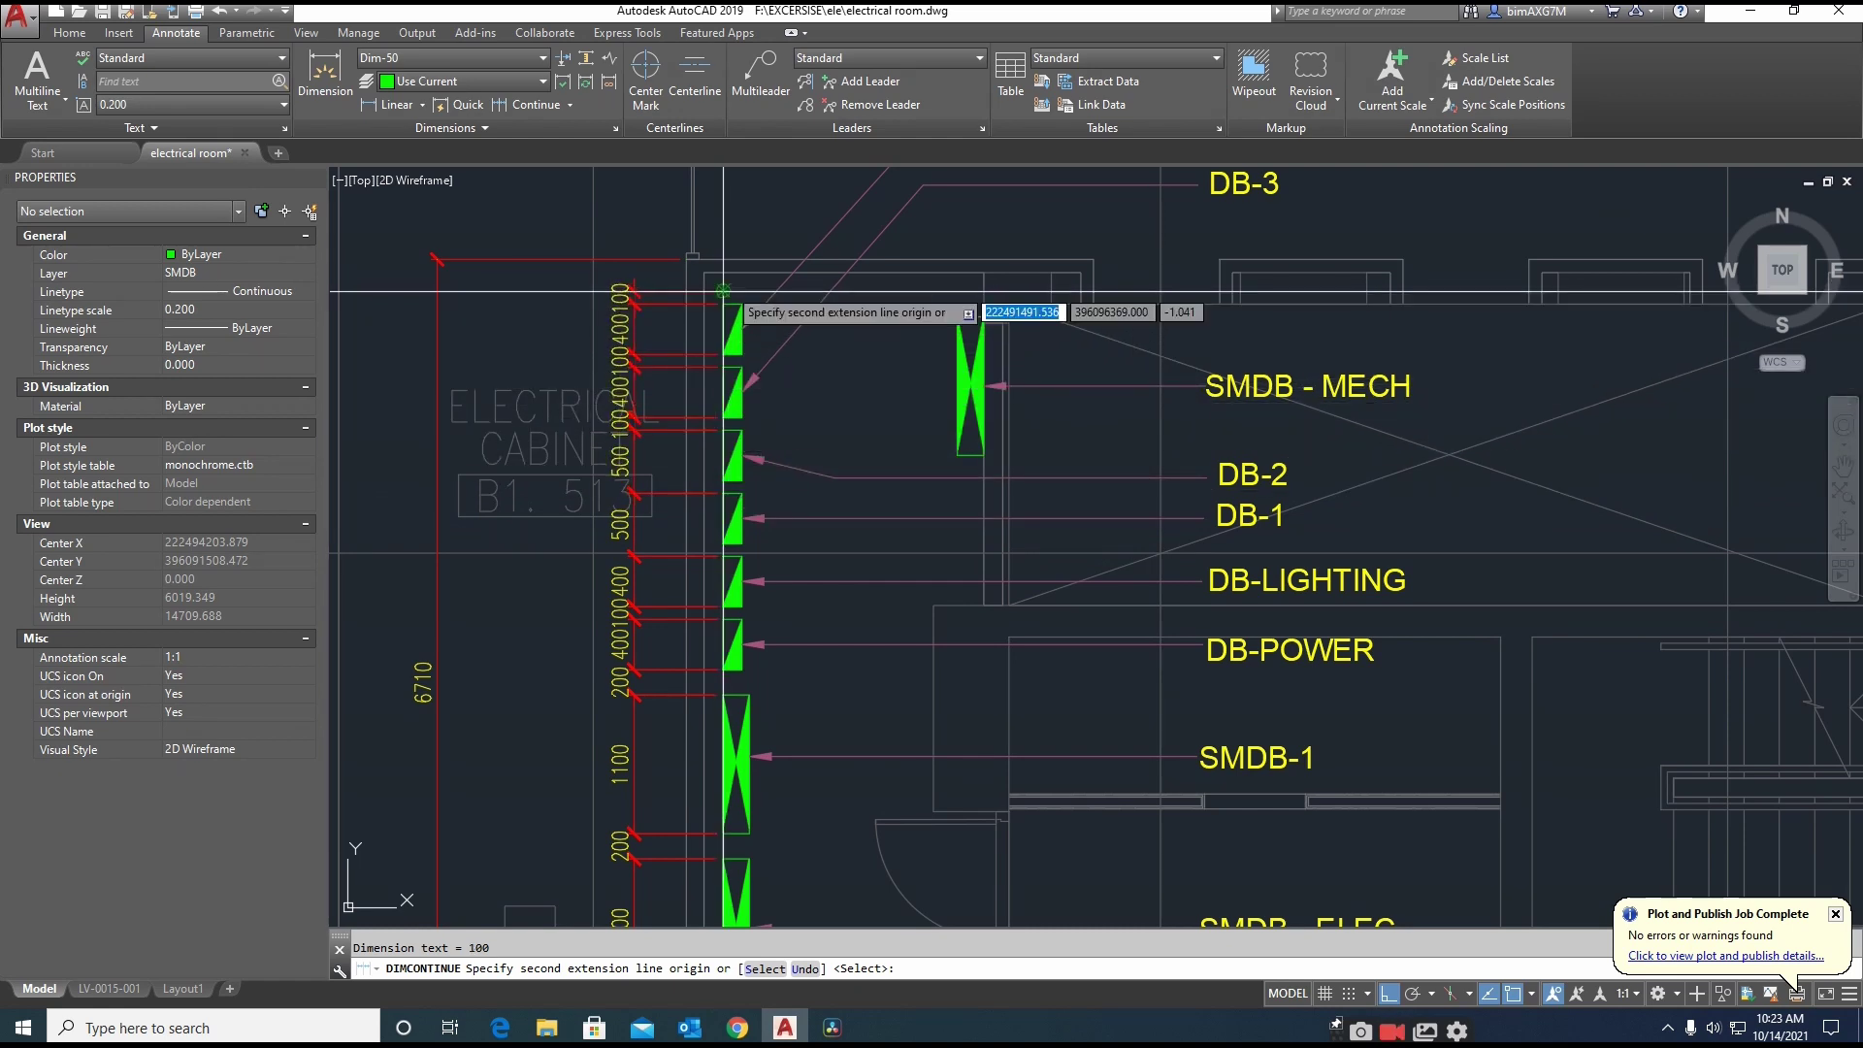
{"action": "key", "text": "Escape"}
Pull the gap dimension between DB-3 and DB-4 outward, away from the crowded dimension chain
{"action": "scroll", "coordinate": [687, 495], "scroll_direction": "up", "scroll_amount": 4}
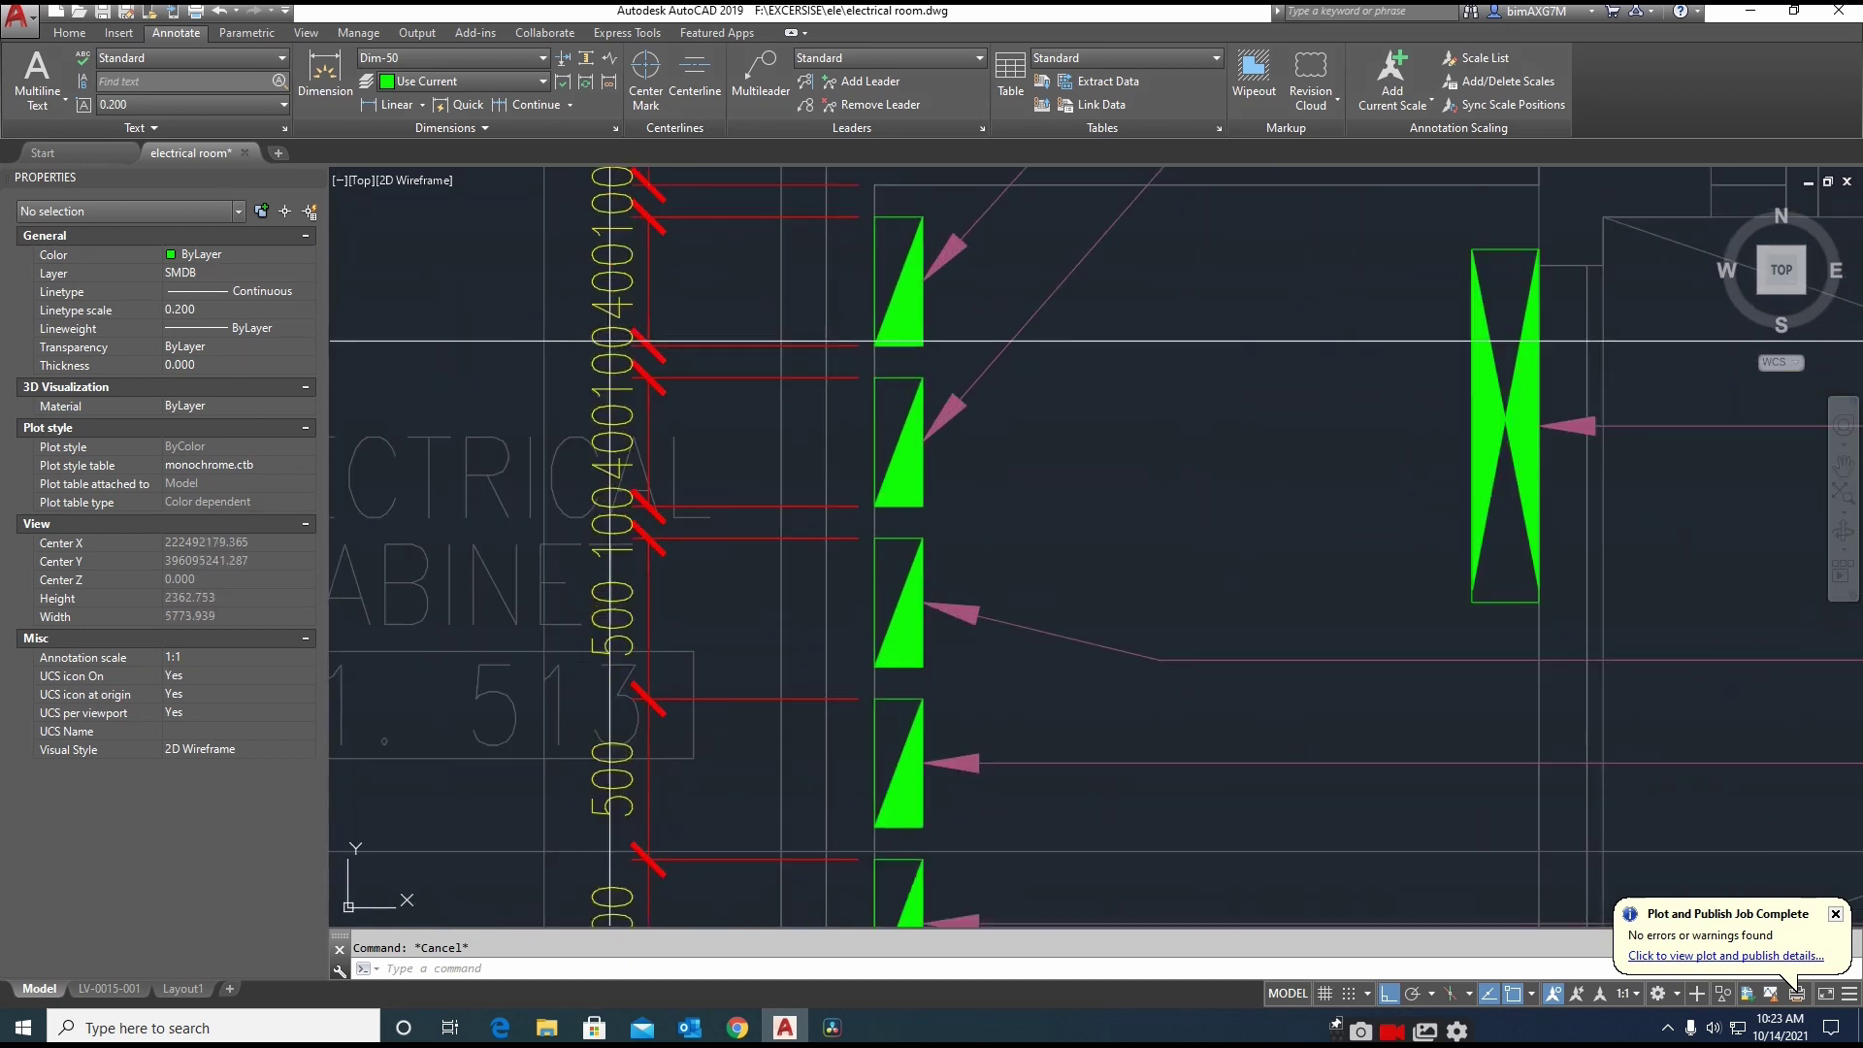
{"action": "left_click", "coordinate": [636, 369]}
{"action": "left_click", "coordinate": [644, 376]}
{"action": "left_click", "coordinate": [469, 379]}
{"action": "key", "text": "Escape"}
Stretch the gap dimension above DB-4 outward from the chain, leaving out the panel dimension below it
{"action": "scroll", "coordinate": [644, 379], "scroll_direction": "down", "scroll_amount": 5}
{"action": "middle_click_drag", "start_coordinate": [645, 305], "coordinate": [651, 423]}
{"action": "type", "text": "s"}
{"action": "scroll", "coordinate": [664, 350], "scroll_direction": "up", "scroll_amount": 2}
{"action": "left_click", "coordinate": [681, 337]}
{"action": "left_click", "coordinate": [614, 403]}
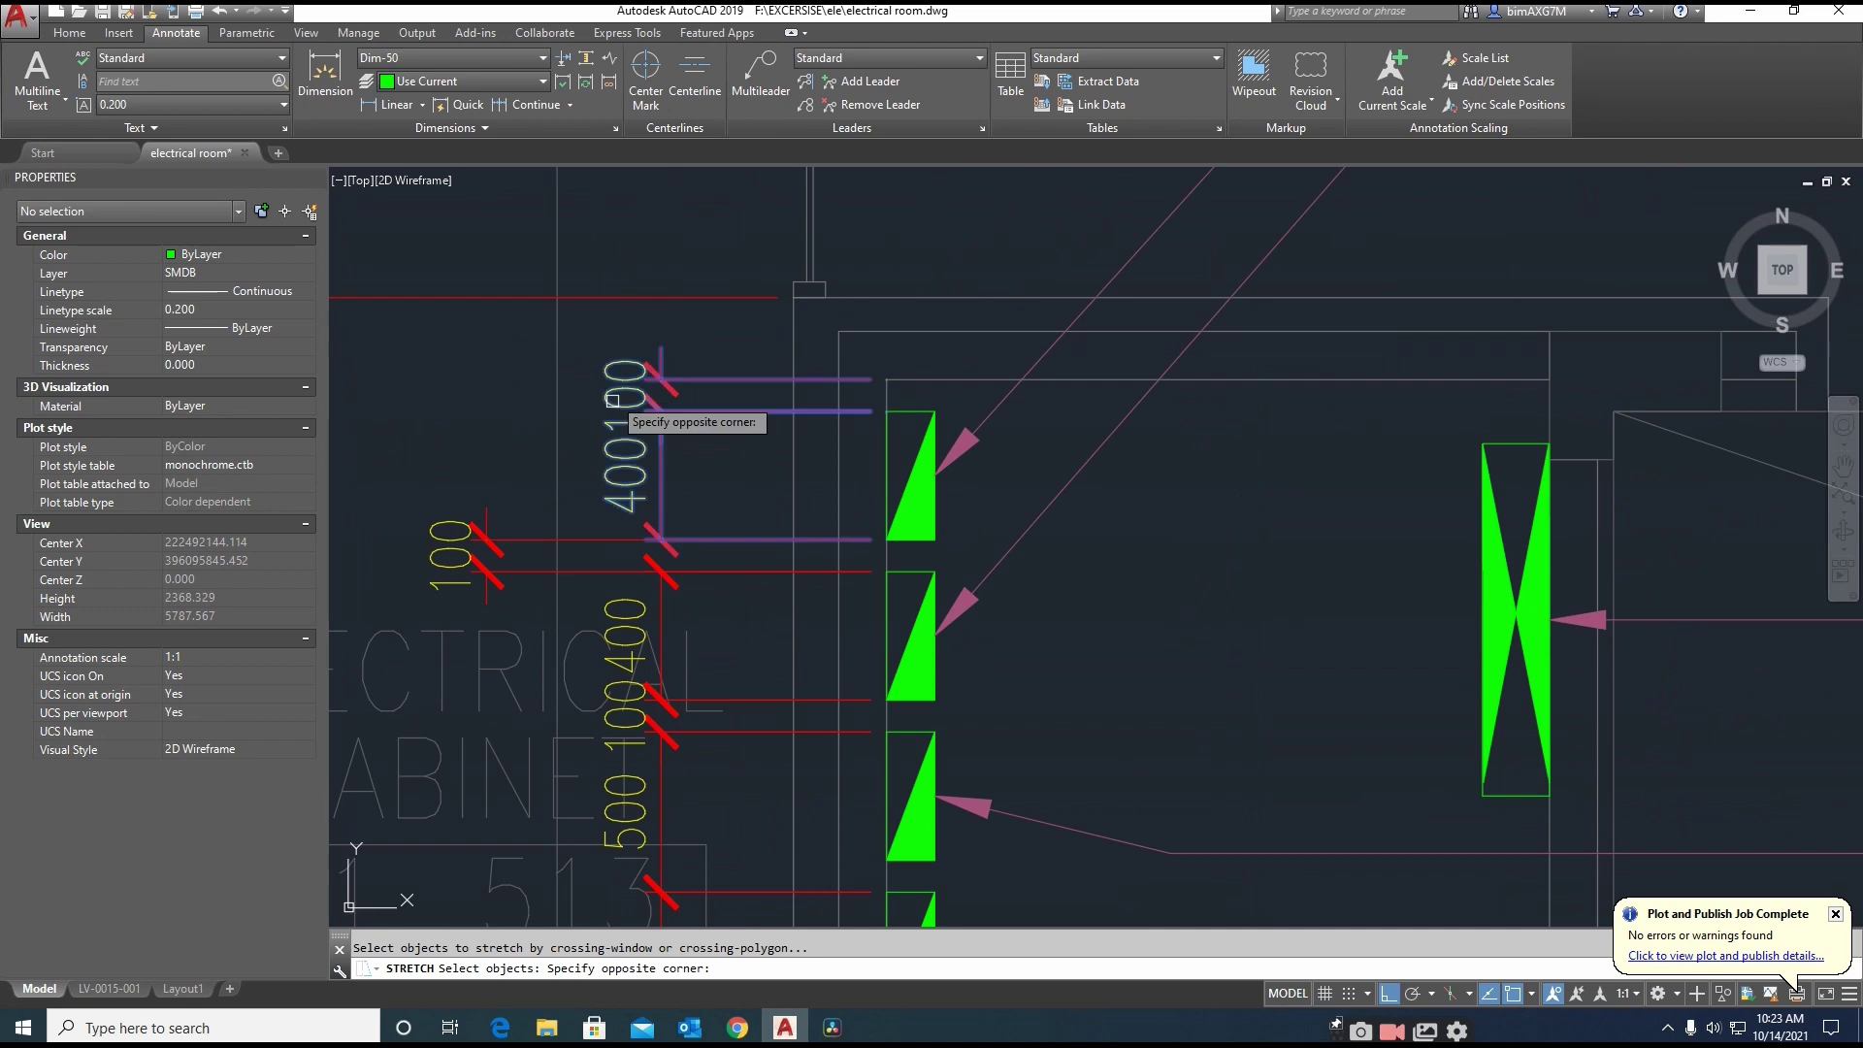
{"action": "left_click", "coordinate": [700, 458], "text": "shift"}
{"action": "left_click", "coordinate": [611, 496], "text": "shift"}
{"action": "left_click", "coordinate": [529, 443]}
{"action": "key", "text": "Escape"}
{"action": "middle_click_drag", "start_coordinate": [560, 484], "coordinate": [620, 433]}
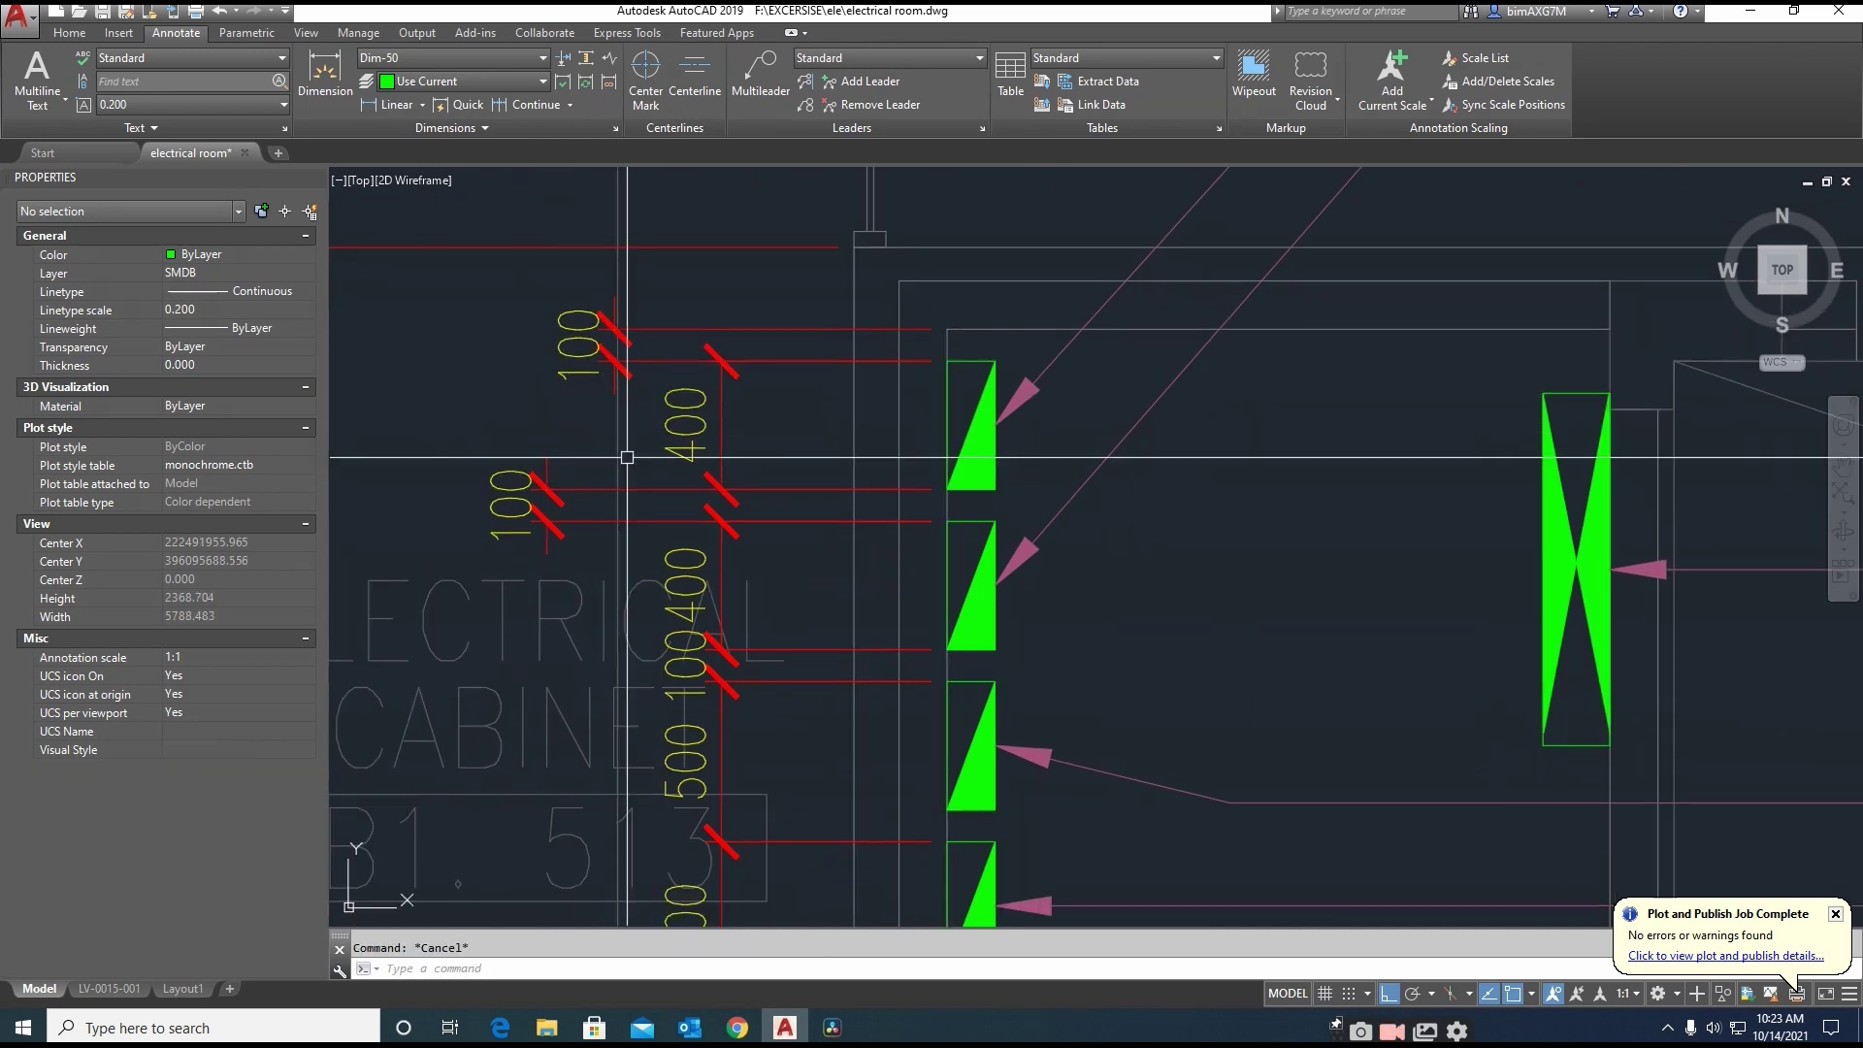
Stretch the gap dimension above DB-4 further out to line up with the offset dimension between DB-3 and DB-4
{"action": "type", "text": "s"}
{"action": "left_click", "coordinate": [644, 281]}
{"action": "left_click", "coordinate": [575, 374]}
{"action": "left_click", "coordinate": [649, 291], "text": "shift"}
{"action": "left_click", "coordinate": [594, 264], "text": "shift"}
{"action": "key", "text": "space"}
{"action": "left_click", "coordinate": [500, 369]}
{"action": "key", "text": "Escape"}
Pull the gap dimension between DB-2 and DB-3 outward beneath the other offset gap dimensions
{"action": "middle_click_drag", "start_coordinate": [602, 543], "coordinate": [616, 418]}
{"action": "type", "text": "s"}
{"action": "key", "text": "Escape"}
{"action": "left_click", "coordinate": [713, 537]}
{"action": "left_click", "coordinate": [737, 556]}
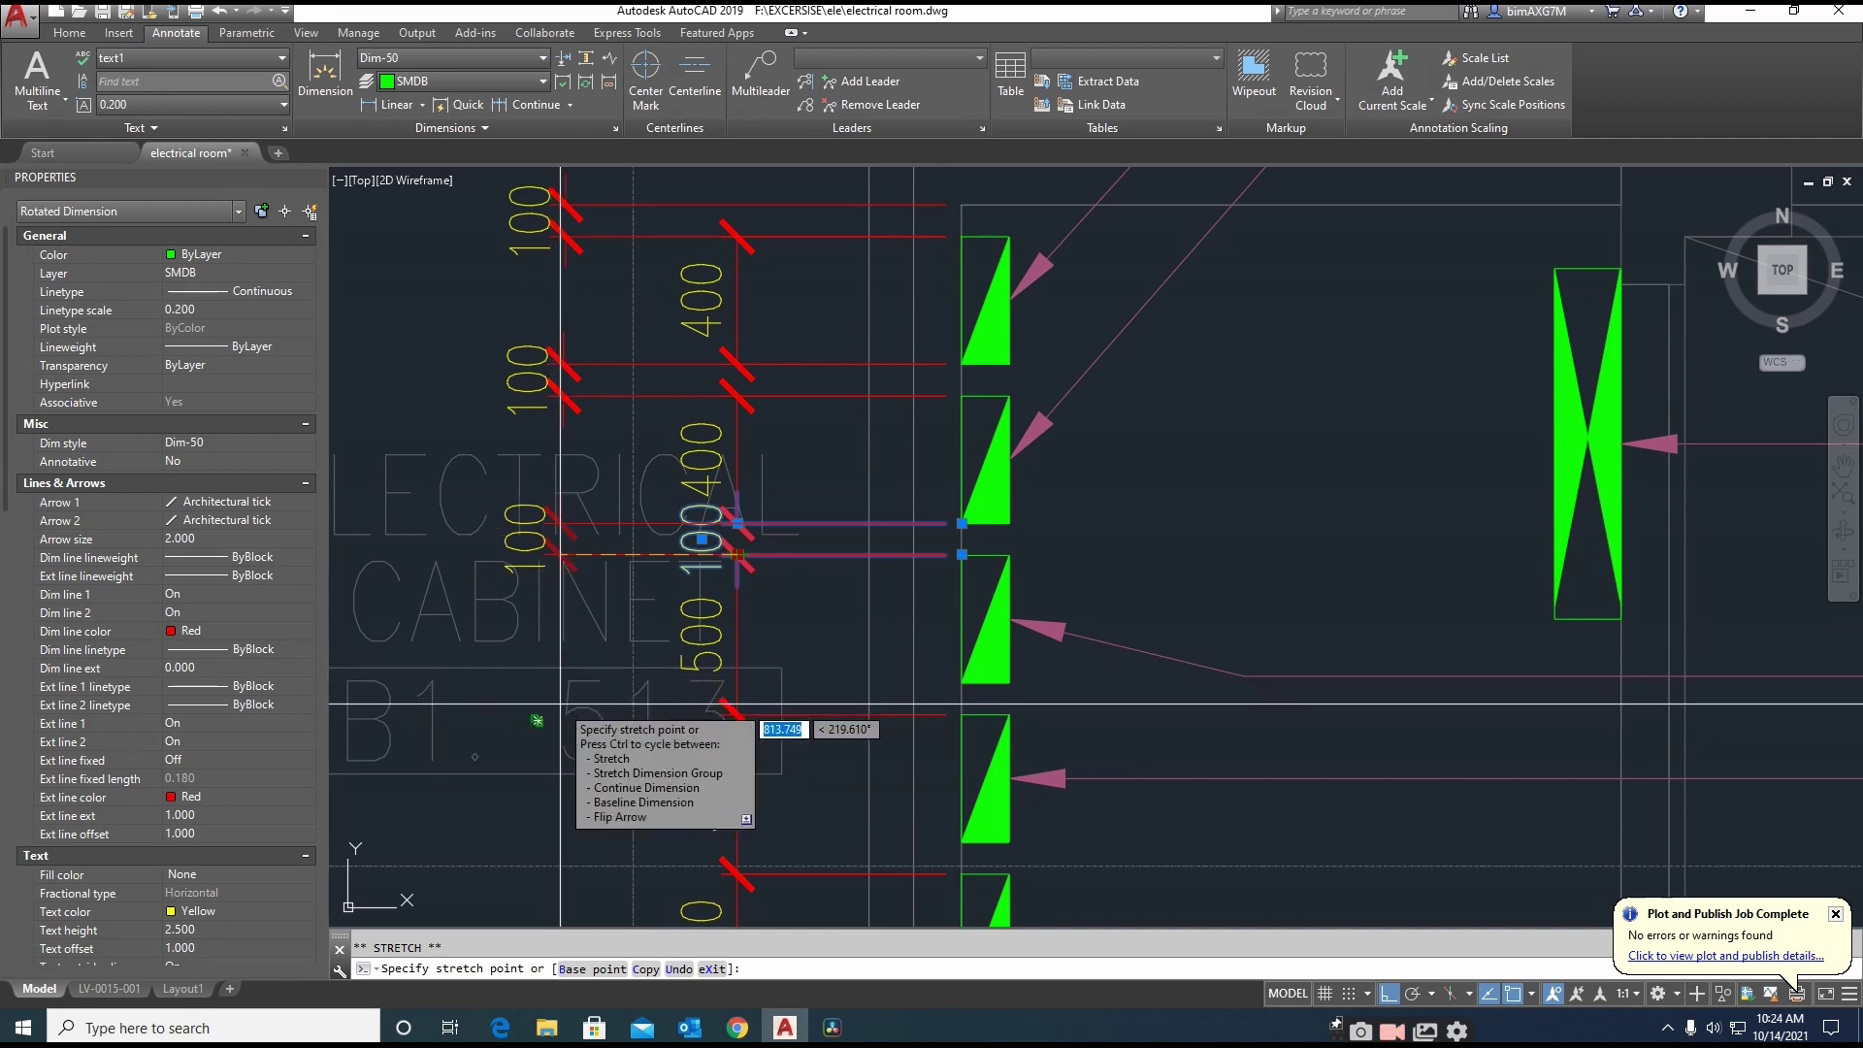
{"action": "left_click", "coordinate": [548, 780]}
{"action": "key", "text": "Escape"}
Move the ELECTRICAL CABINET B1. 513 room tag upward, clear of the dimension chain
{"action": "scroll", "coordinate": [692, 631], "scroll_direction": "down", "scroll_amount": 5}
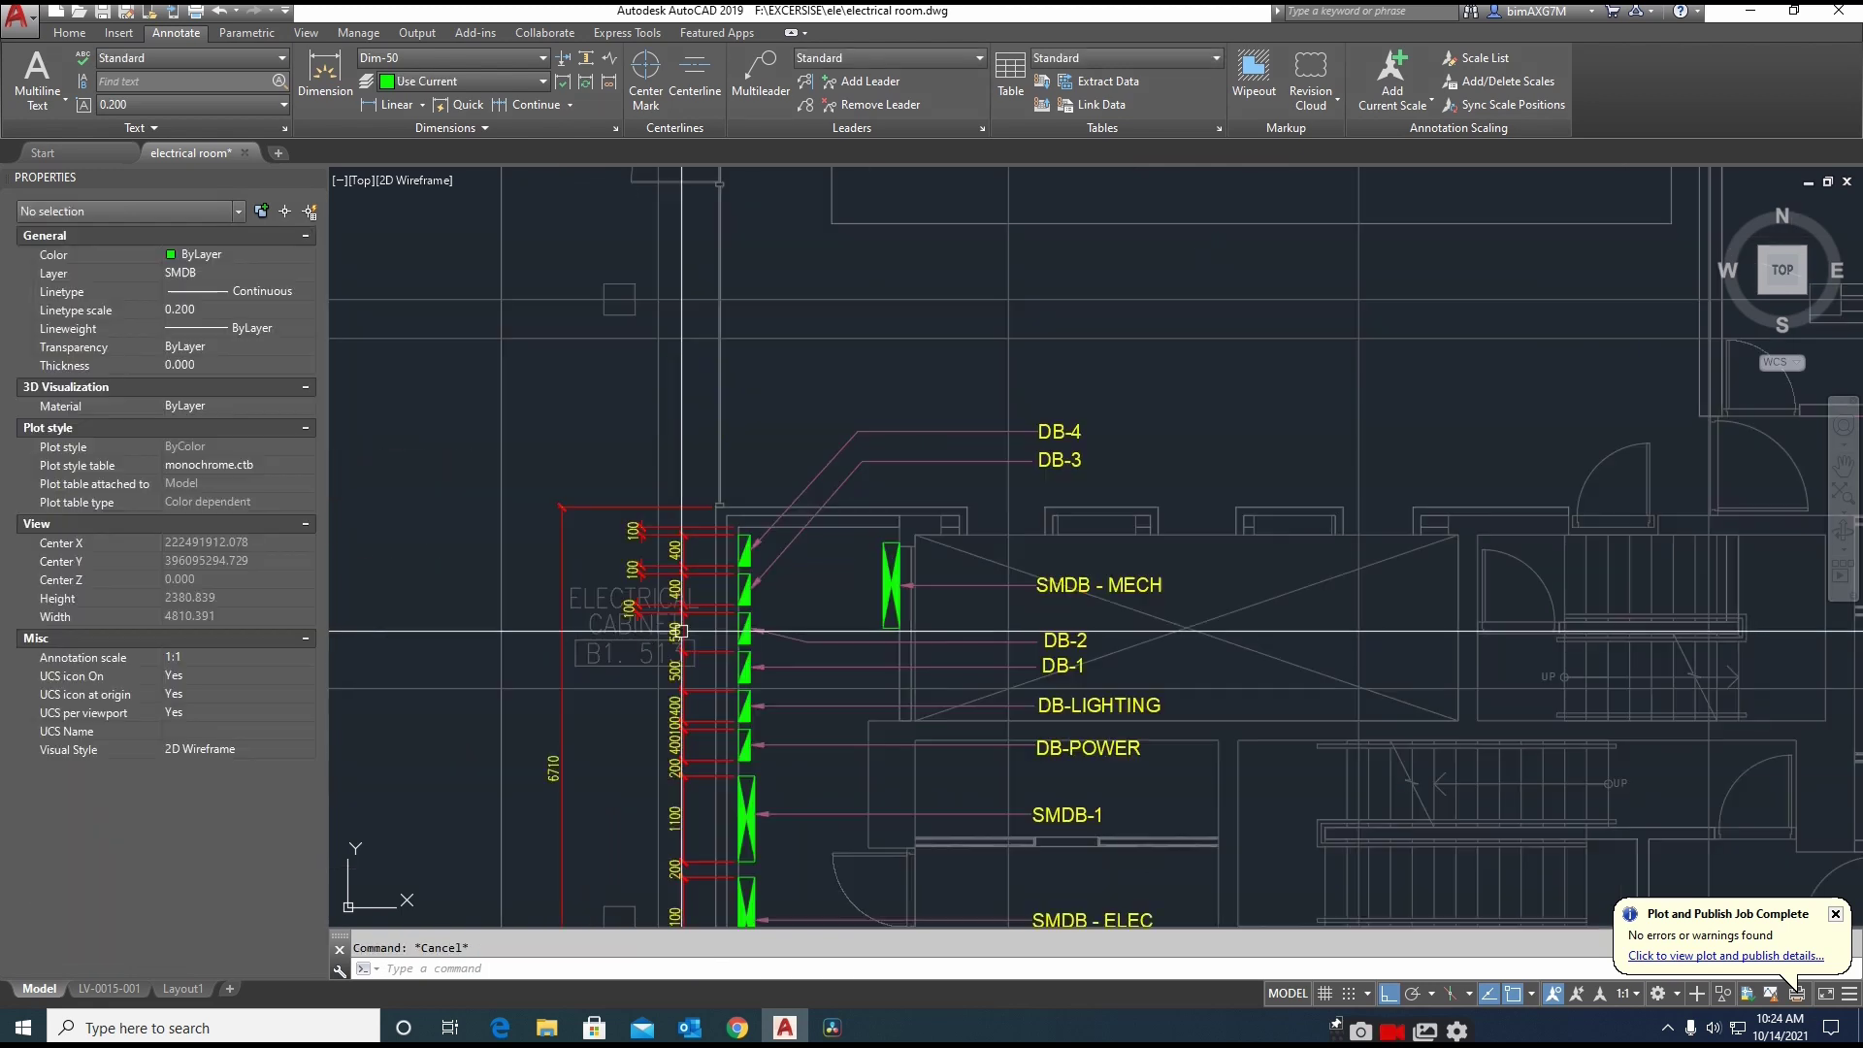
{"action": "key", "text": "Escape"}
{"action": "left_click", "coordinate": [621, 651]}
{"action": "type", "text": "m"}
{"action": "left_click", "coordinate": [631, 651]}
{"action": "left_click", "coordinate": [597, 419]}
{"action": "key", "text": "Escape"}
{"action": "scroll", "coordinate": [689, 647], "scroll_direction": "up", "scroll_amount": 2}
{"action": "mouse_move", "coordinate": [689, 647]}
{"action": "middle_mouse_down"}
{"action": "mouse_move", "coordinate": [615, 521]}
{"action": "mouse_move", "coordinate": [536, 485]}
{"action": "middle_mouse_up"}
{"action": "type", "text": "XL"}
{"action": "left_click", "coordinate": [542, 421]}
{"action": "left_click", "coordinate": [538, 452]}
{"action": "key", "text": "Escape"}
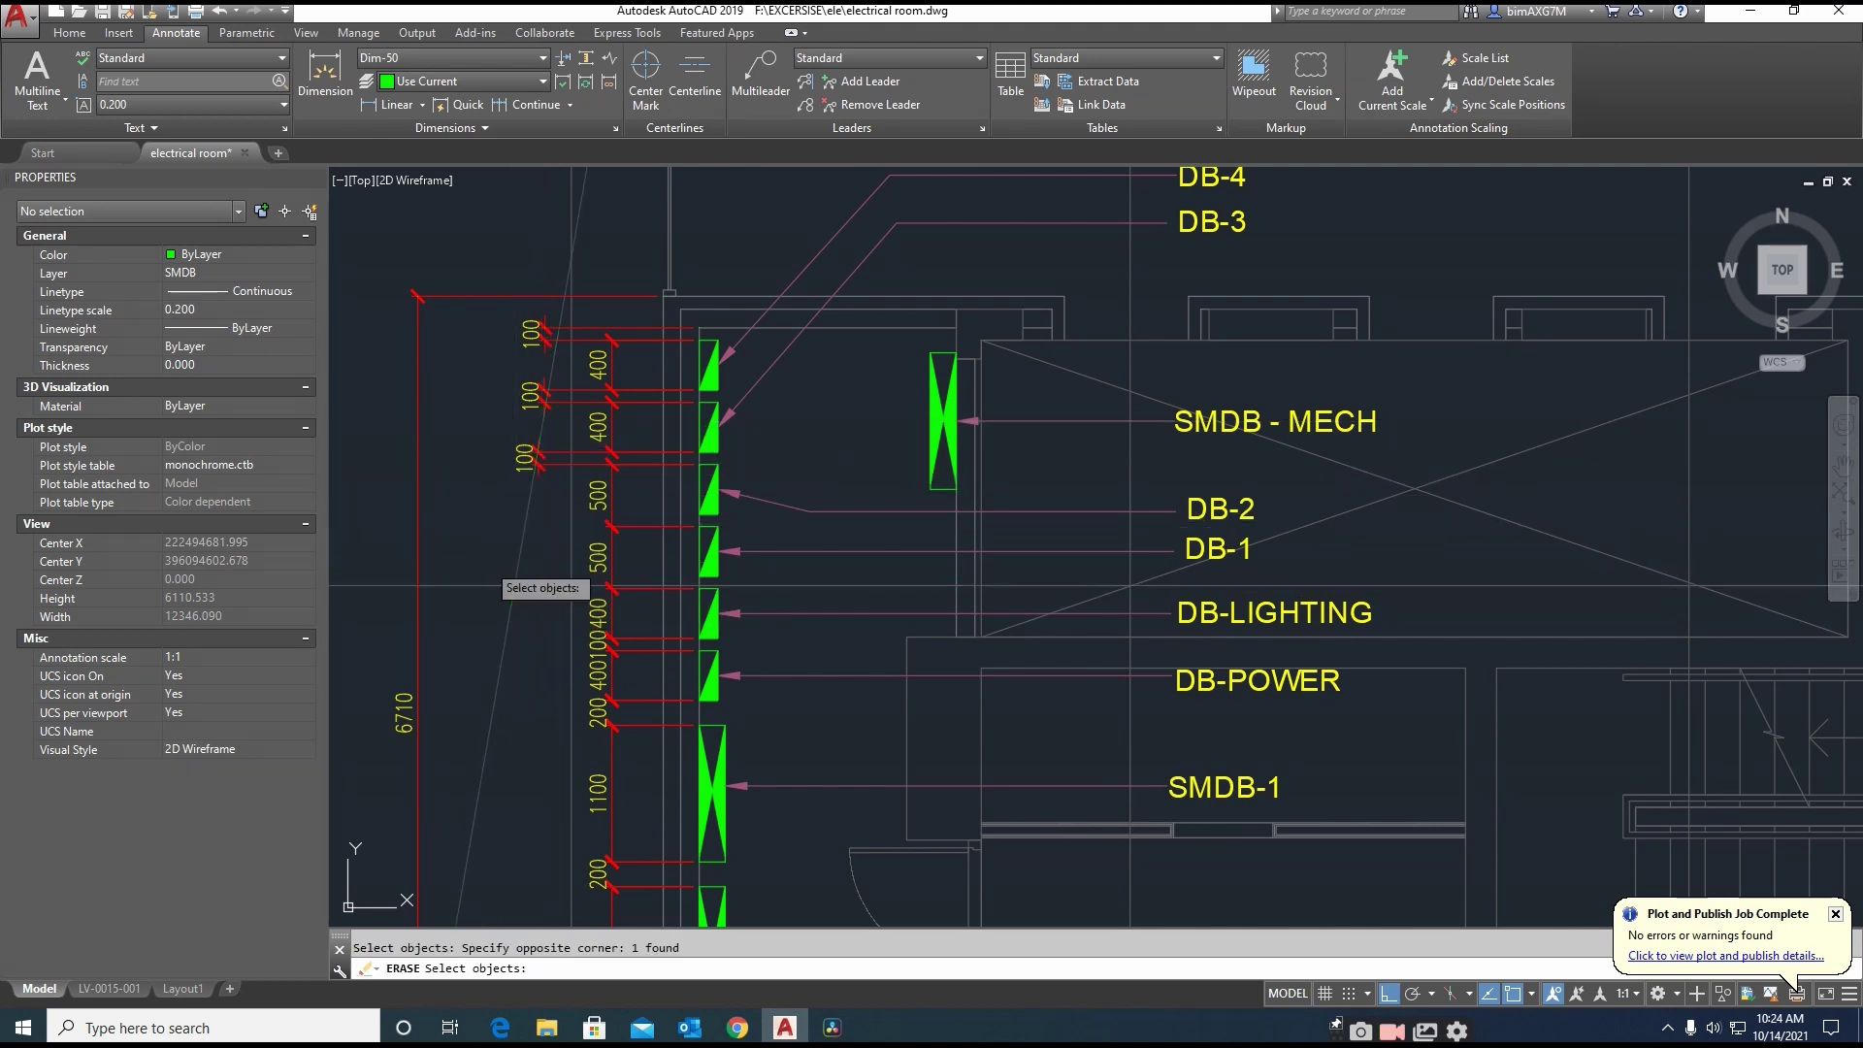
{"action": "type", "text": "L"}
{"action": "key", "text": "Return"}
{"action": "key", "text": "Escape"}
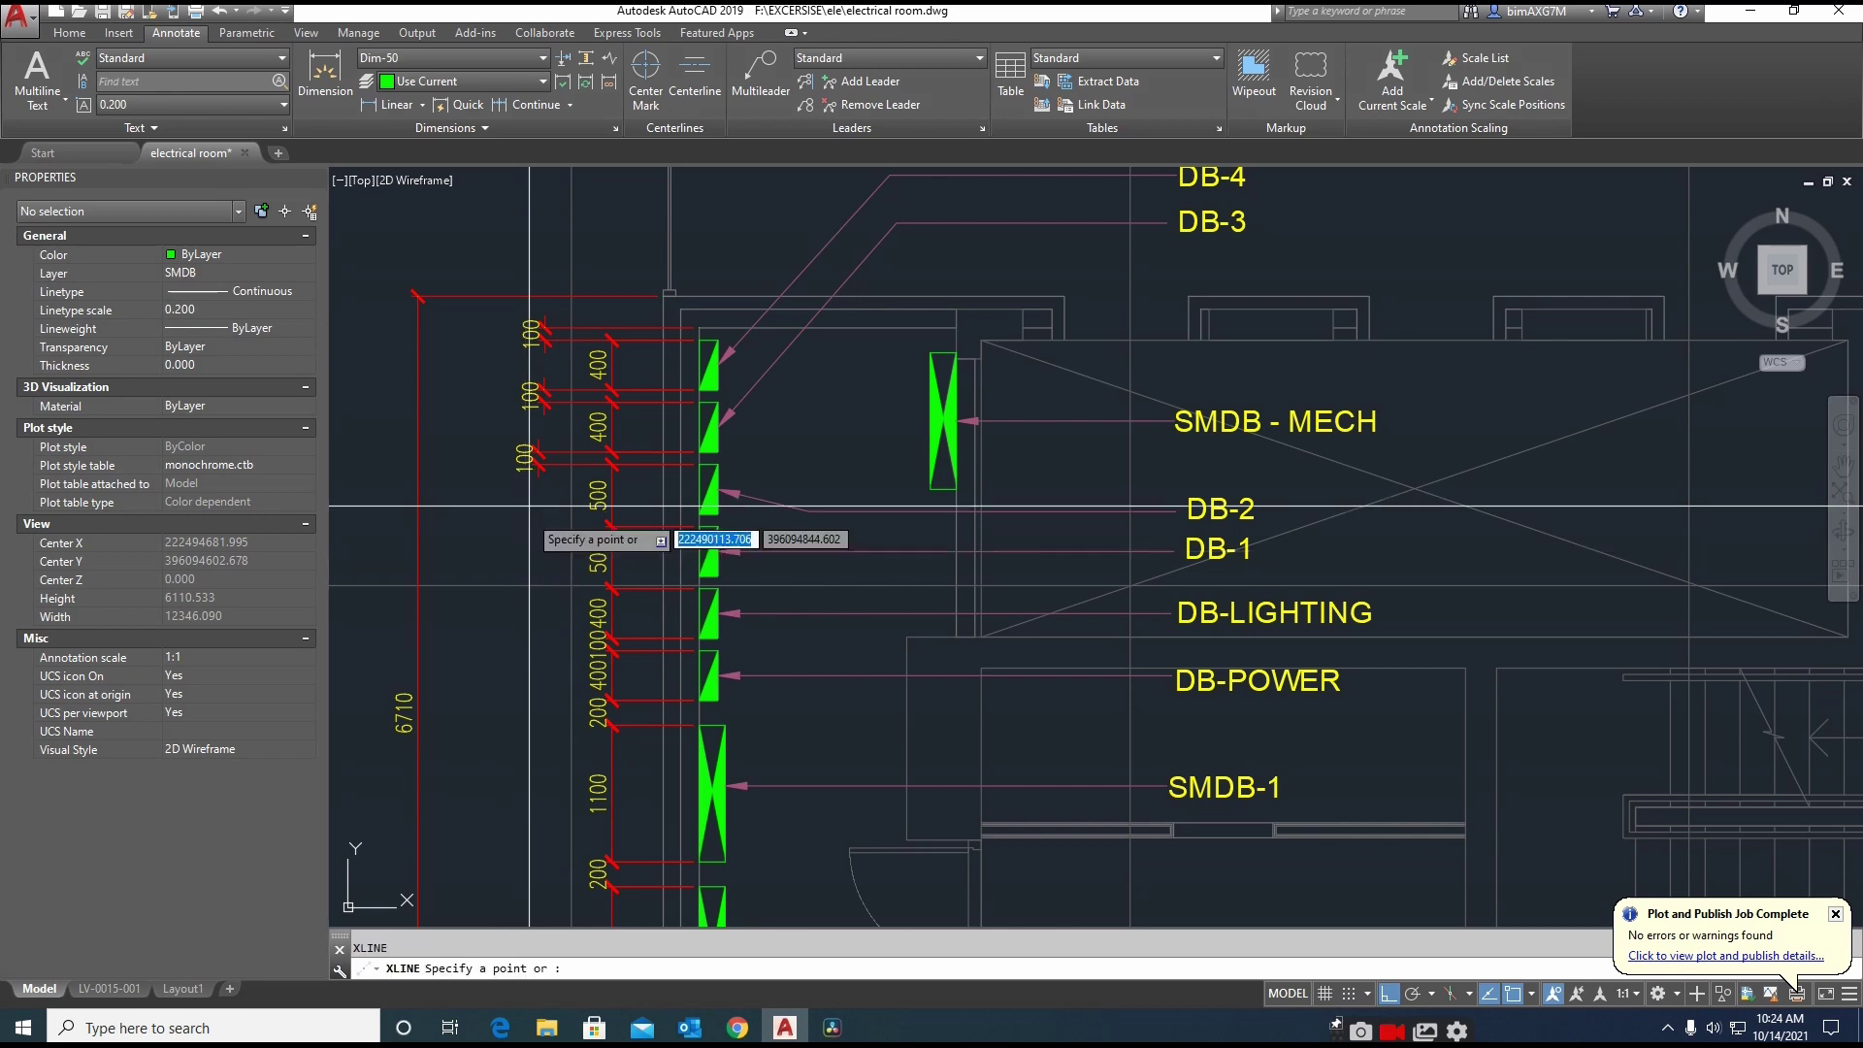
Draw a vertical construction line through the upper offset gap dimension as an alignment guide
{"action": "type", "text": "xl"}
{"action": "key", "text": "space"}
{"action": "scroll", "coordinate": [533, 378], "scroll_direction": "up", "scroll_amount": 4}
{"action": "left_click", "coordinate": [562, 313]}
{"action": "left_click", "coordinate": [459, 804]}
{"action": "key", "text": "Escape"}
Stretch the gap dimension between DB-2 and DB-3 so it lines up with the vertical guide
{"action": "type", "text": "s"}
{"action": "key", "text": "space"}
{"action": "left_click", "coordinate": [588, 686]}
{"action": "left_click", "coordinate": [482, 543]}
{"action": "left_click", "coordinate": [591, 681]}
{"action": "left_click", "coordinate": [511, 725], "text": "shift"}
{"action": "key", "text": "space"}
{"action": "left_click", "coordinate": [545, 626]}
{"action": "left_click", "coordinate": [562, 626]}
{"action": "middle_click_drag", "start_coordinate": [672, 742], "coordinate": [791, 466]}
{"action": "scroll", "coordinate": [789, 471], "scroll_direction": "down", "scroll_amount": 2}
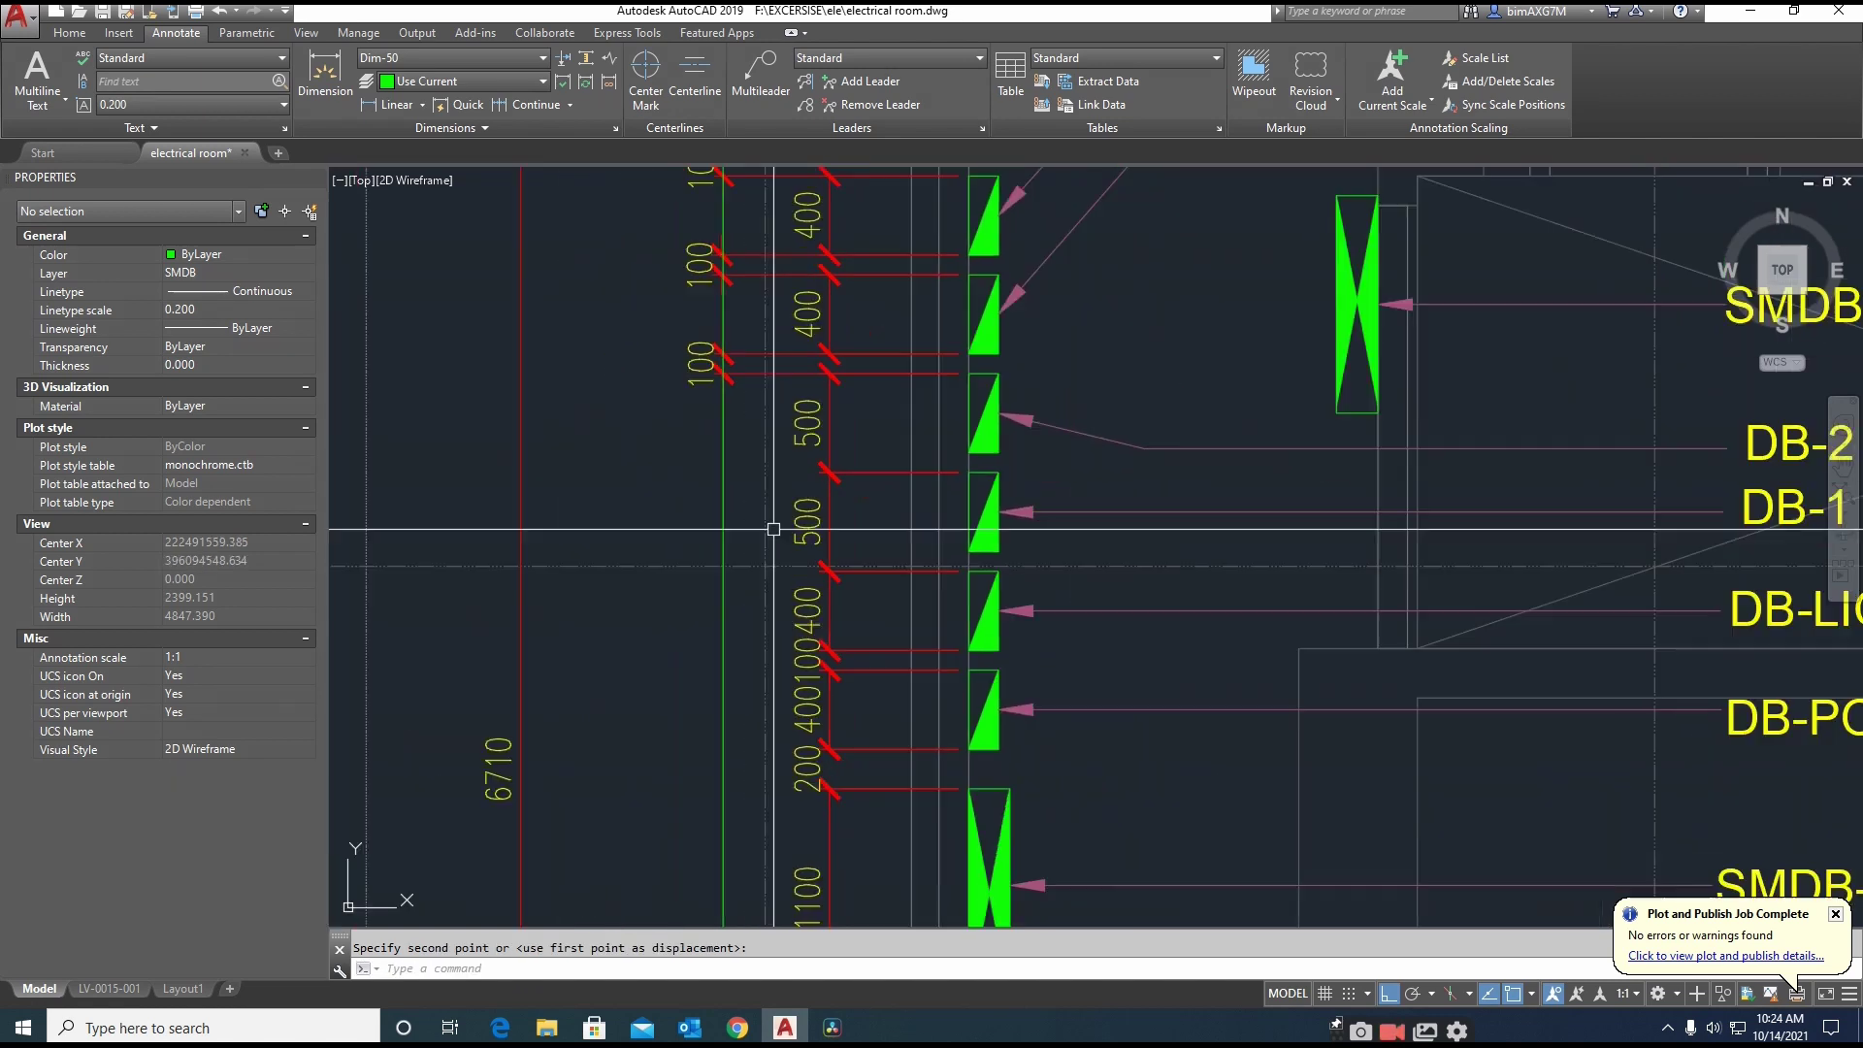
Pull the gap dimension between DB-LIGHTING and DB-POWER onto the guide and erase only the guide line
{"action": "left_click", "coordinate": [813, 664]}
{"action": "left_click", "coordinate": [830, 670]}
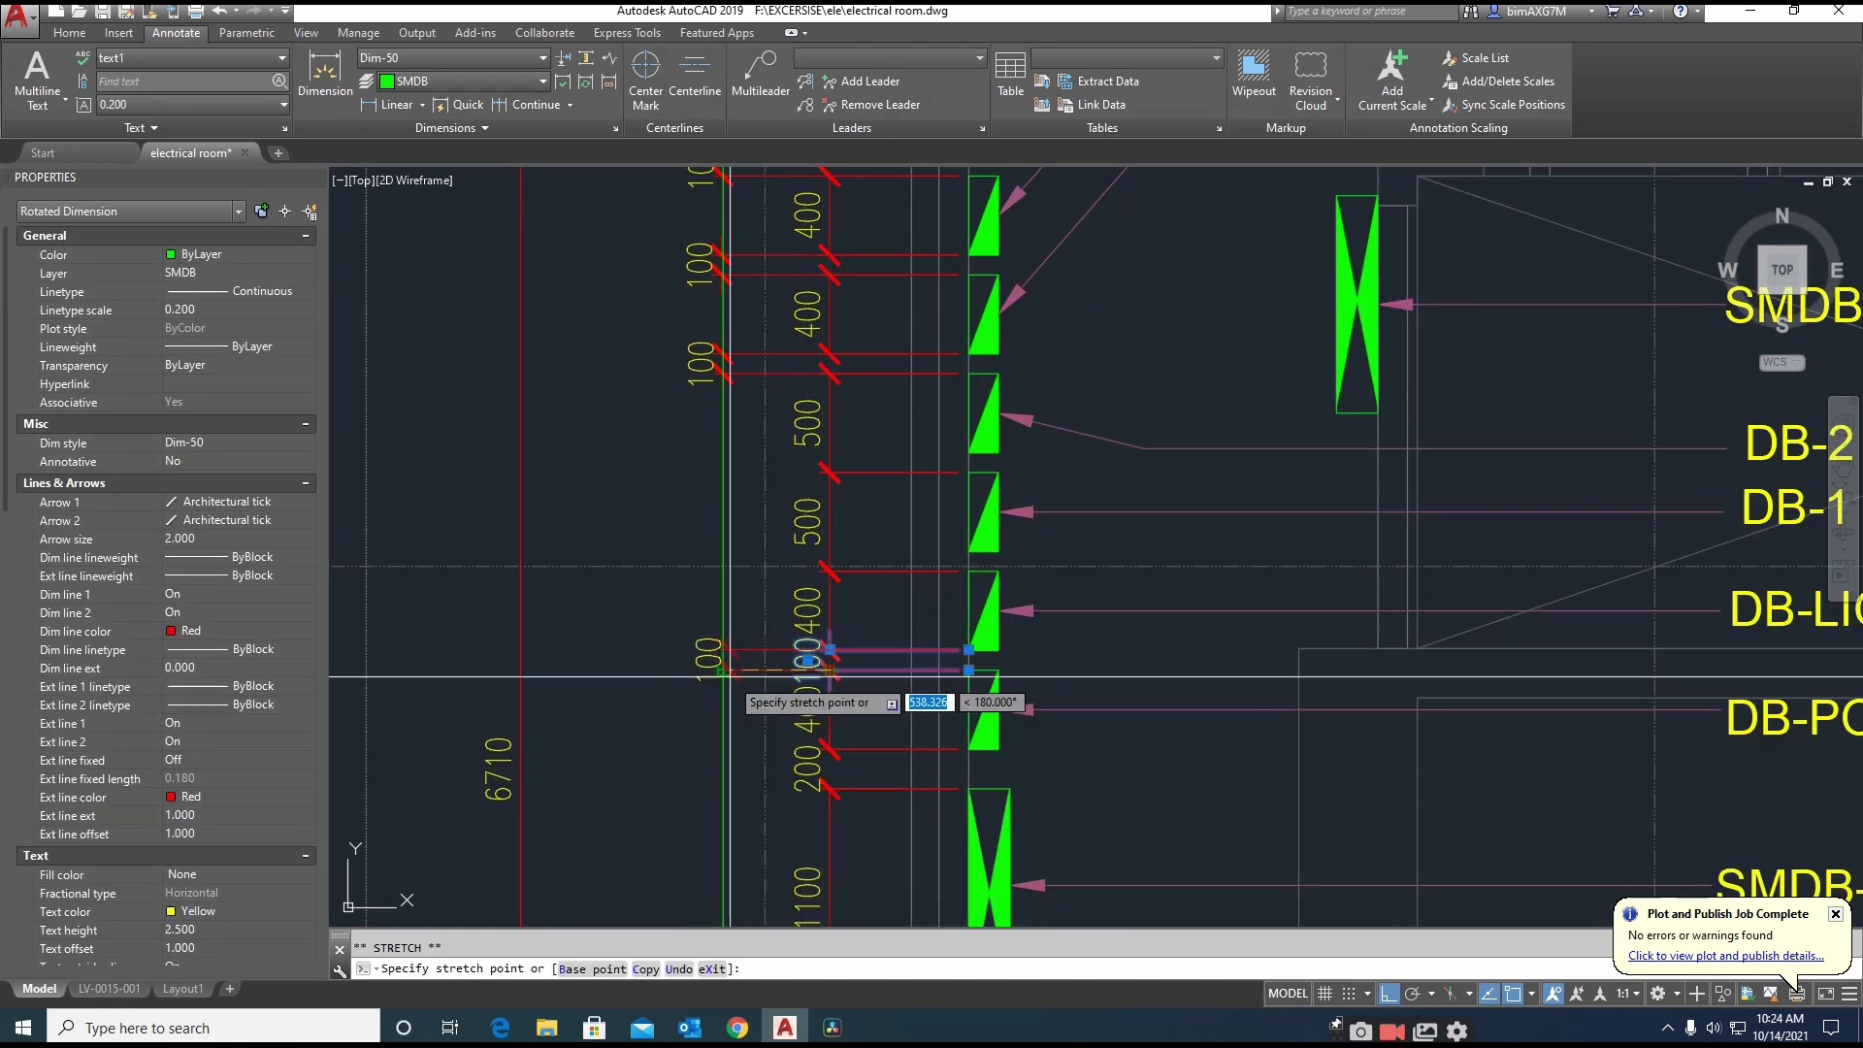
{"action": "left_click", "coordinate": [724, 672]}
{"action": "middle_click_drag", "start_coordinate": [817, 755], "coordinate": [801, 527]}
{"action": "type", "text": "e"}
{"action": "key", "text": "Return"}
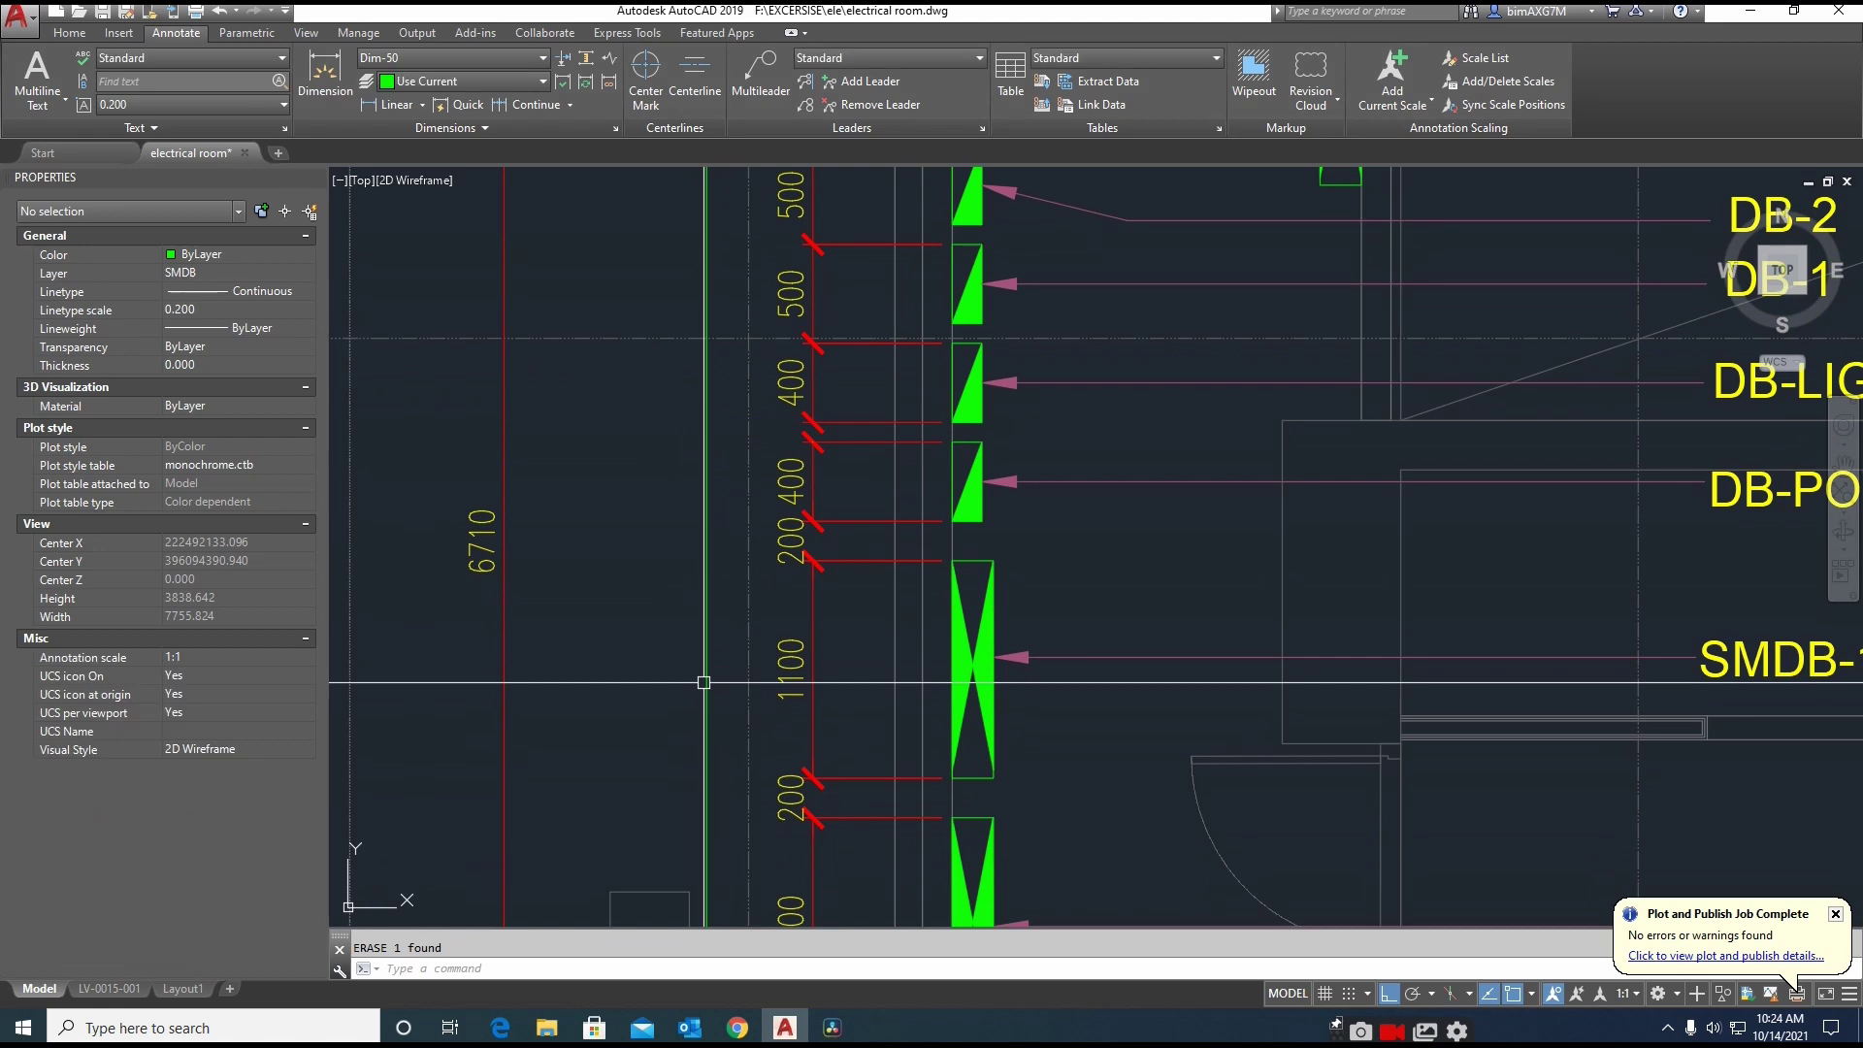
{"action": "key", "text": "ctrl+z"}
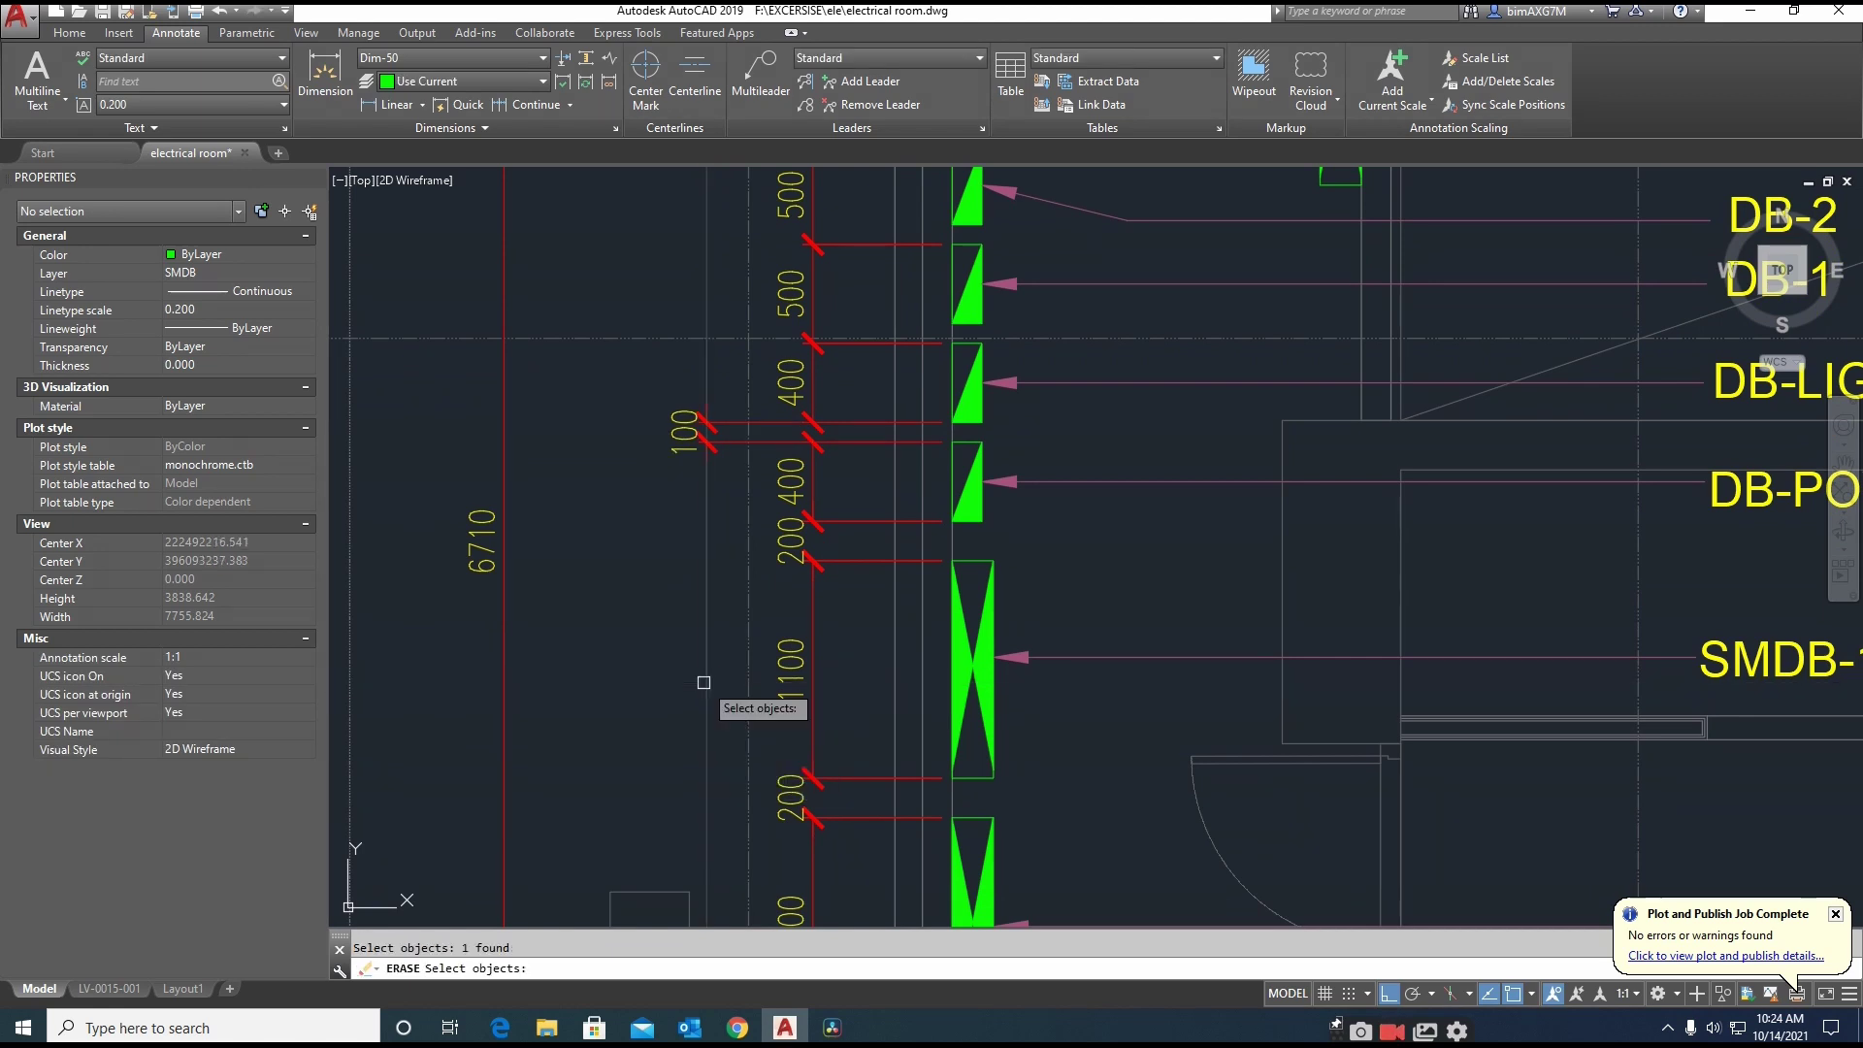
{"action": "key", "text": "Escape"}
Add a horizontal linear dimension across the room's lower end from wall to wall, placed below the wall
{"action": "scroll", "coordinate": [704, 683], "scroll_direction": "down", "scroll_amount": 8}
{"action": "scroll", "coordinate": [790, 679], "scroll_direction": "up", "scroll_amount": 6}
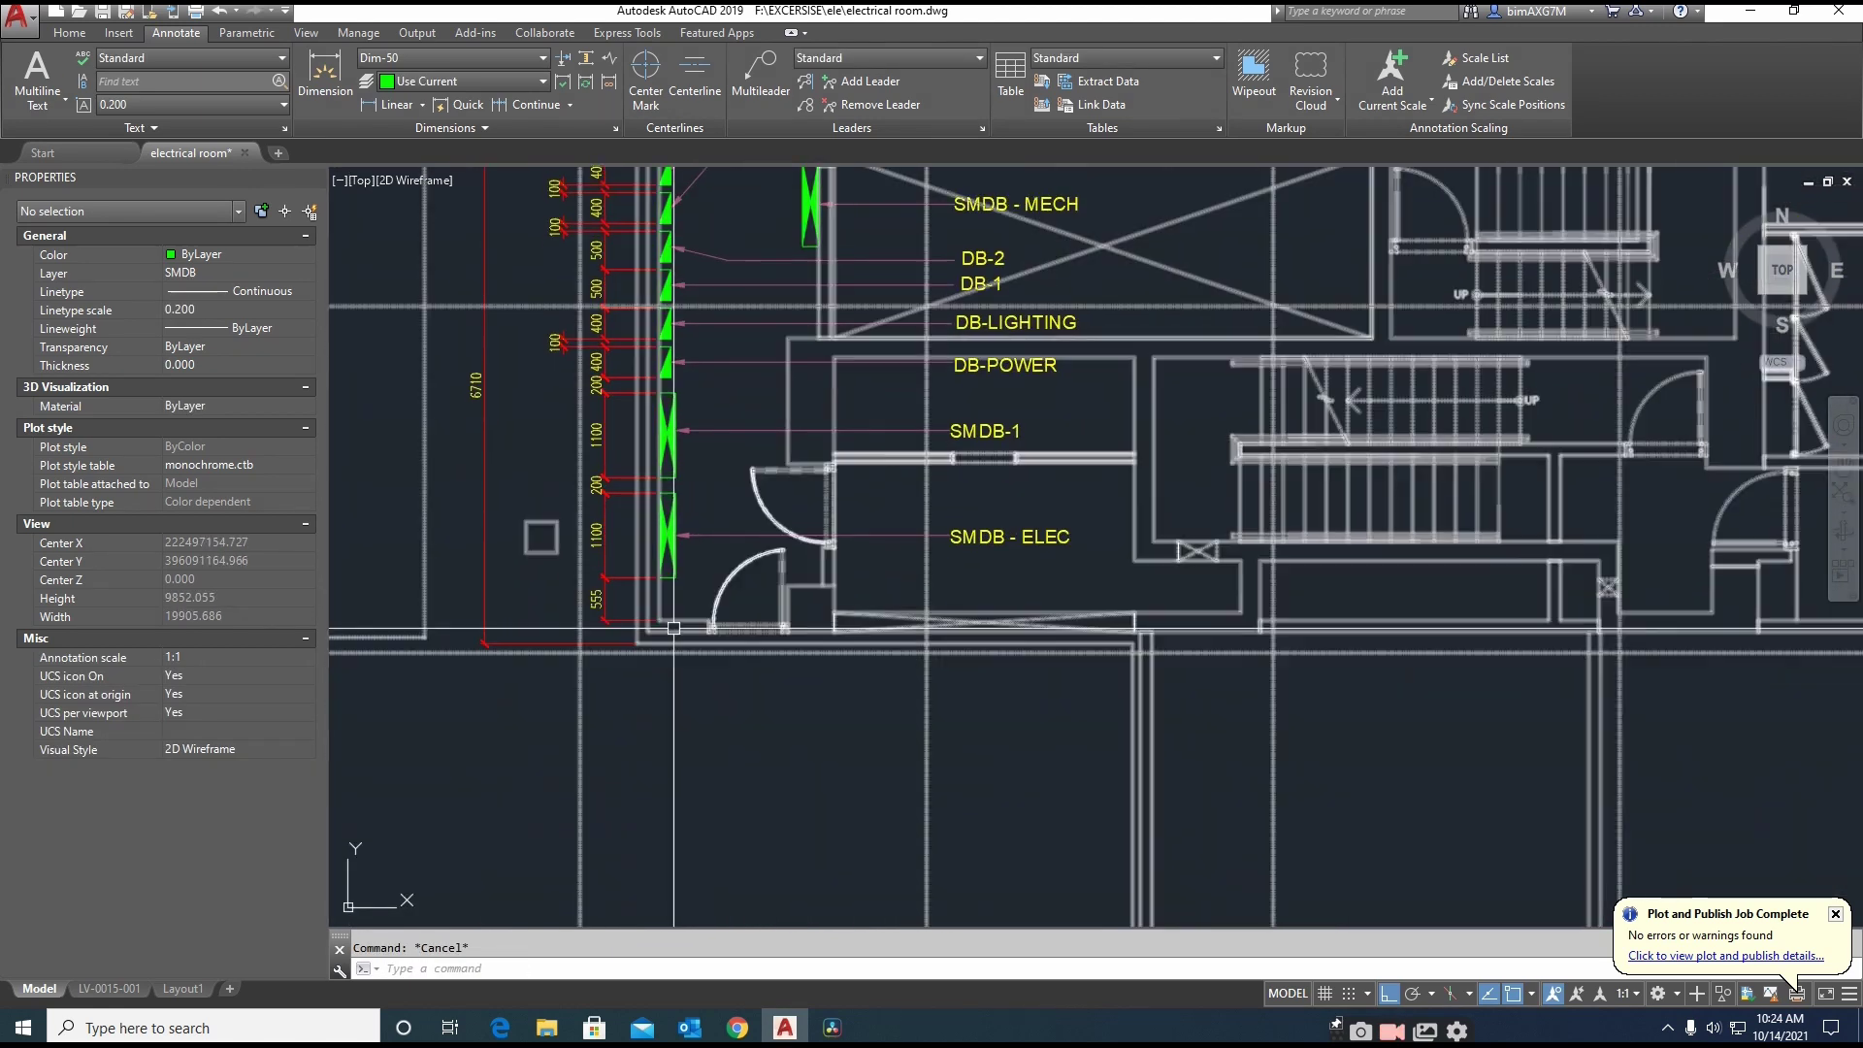
{"action": "key", "text": "Return"}
{"action": "scroll", "coordinate": [673, 629], "scroll_direction": "up", "scroll_amount": 4}
{"action": "left_click", "coordinate": [677, 603]}
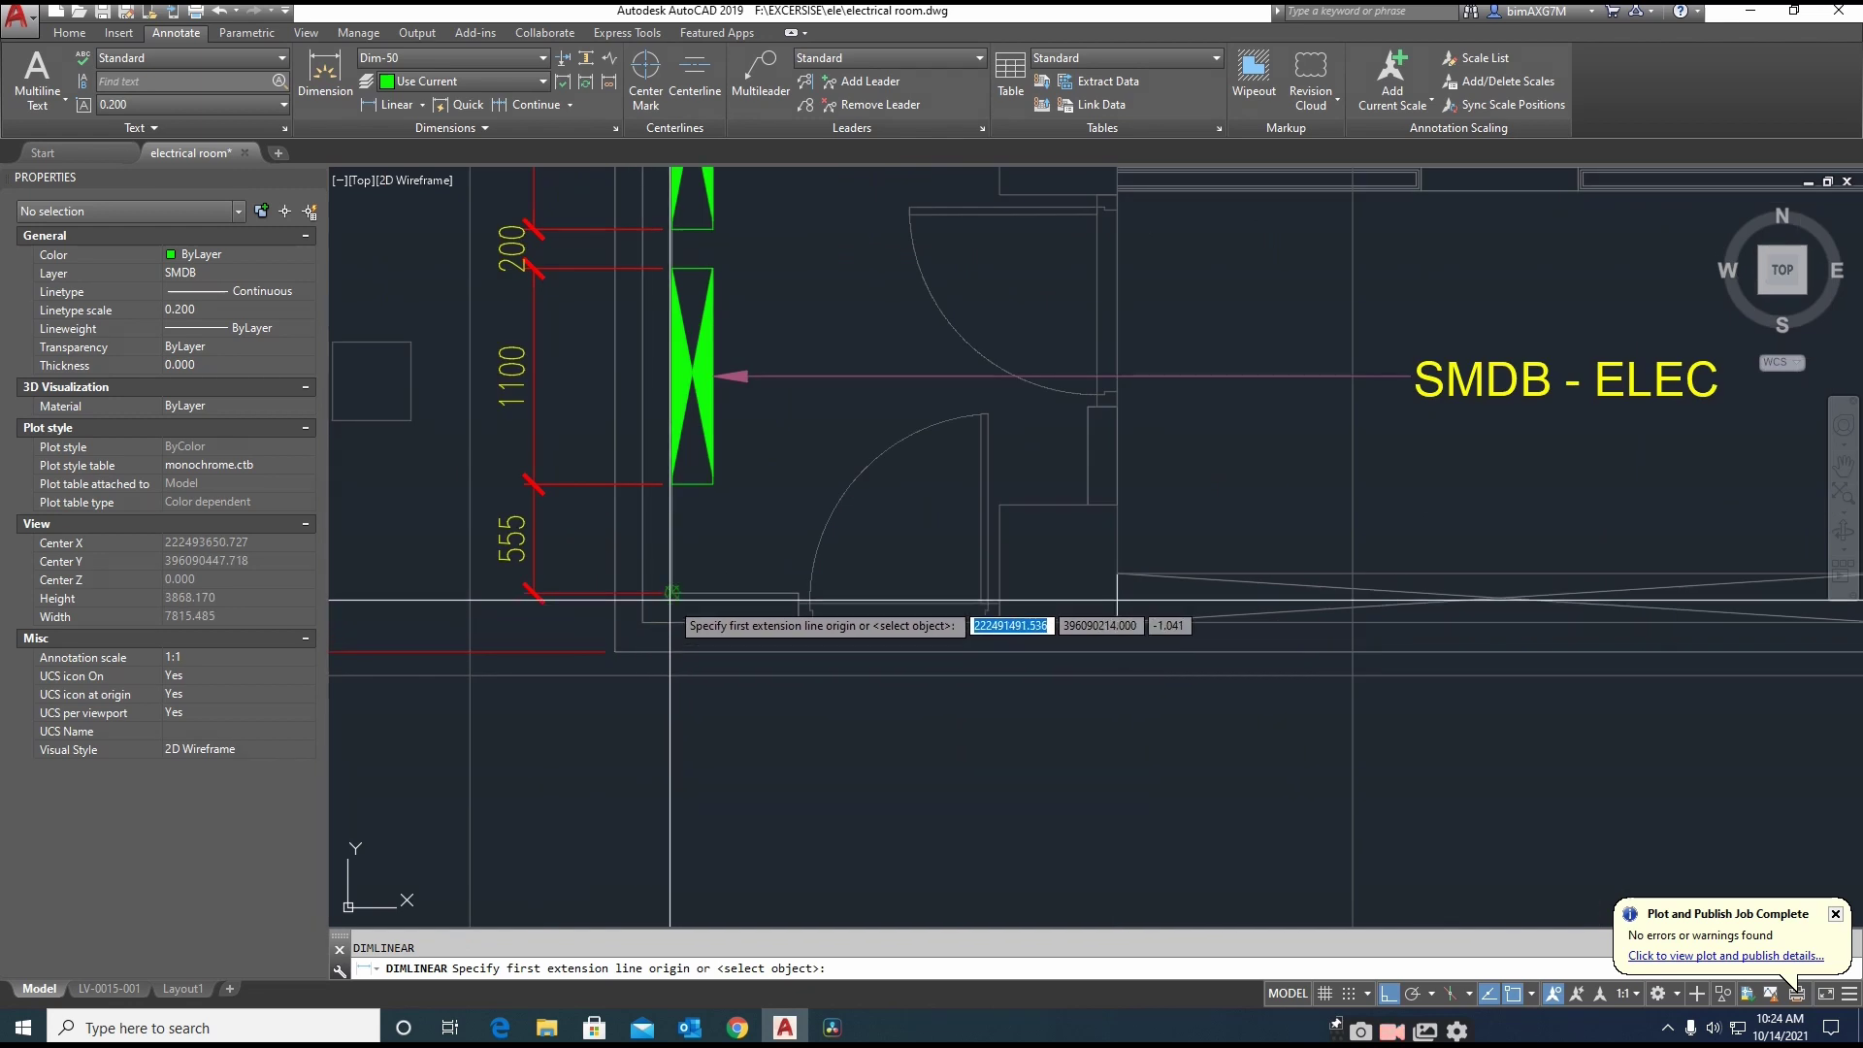
{"action": "left_click", "coordinate": [1000, 592]}
{"action": "left_click", "coordinate": [970, 680]}
Dimension the vertical gap between the top of the SMDB - MECH panel and the room's upper wall
{"action": "scroll", "coordinate": [970, 679], "scroll_direction": "down", "scroll_amount": 3}
{"action": "middle_click_drag", "start_coordinate": [798, 692], "coordinate": [751, 759]}
{"action": "scroll", "coordinate": [824, 393], "scroll_direction": "up", "scroll_amount": 6}
{"action": "key", "text": "Return"}
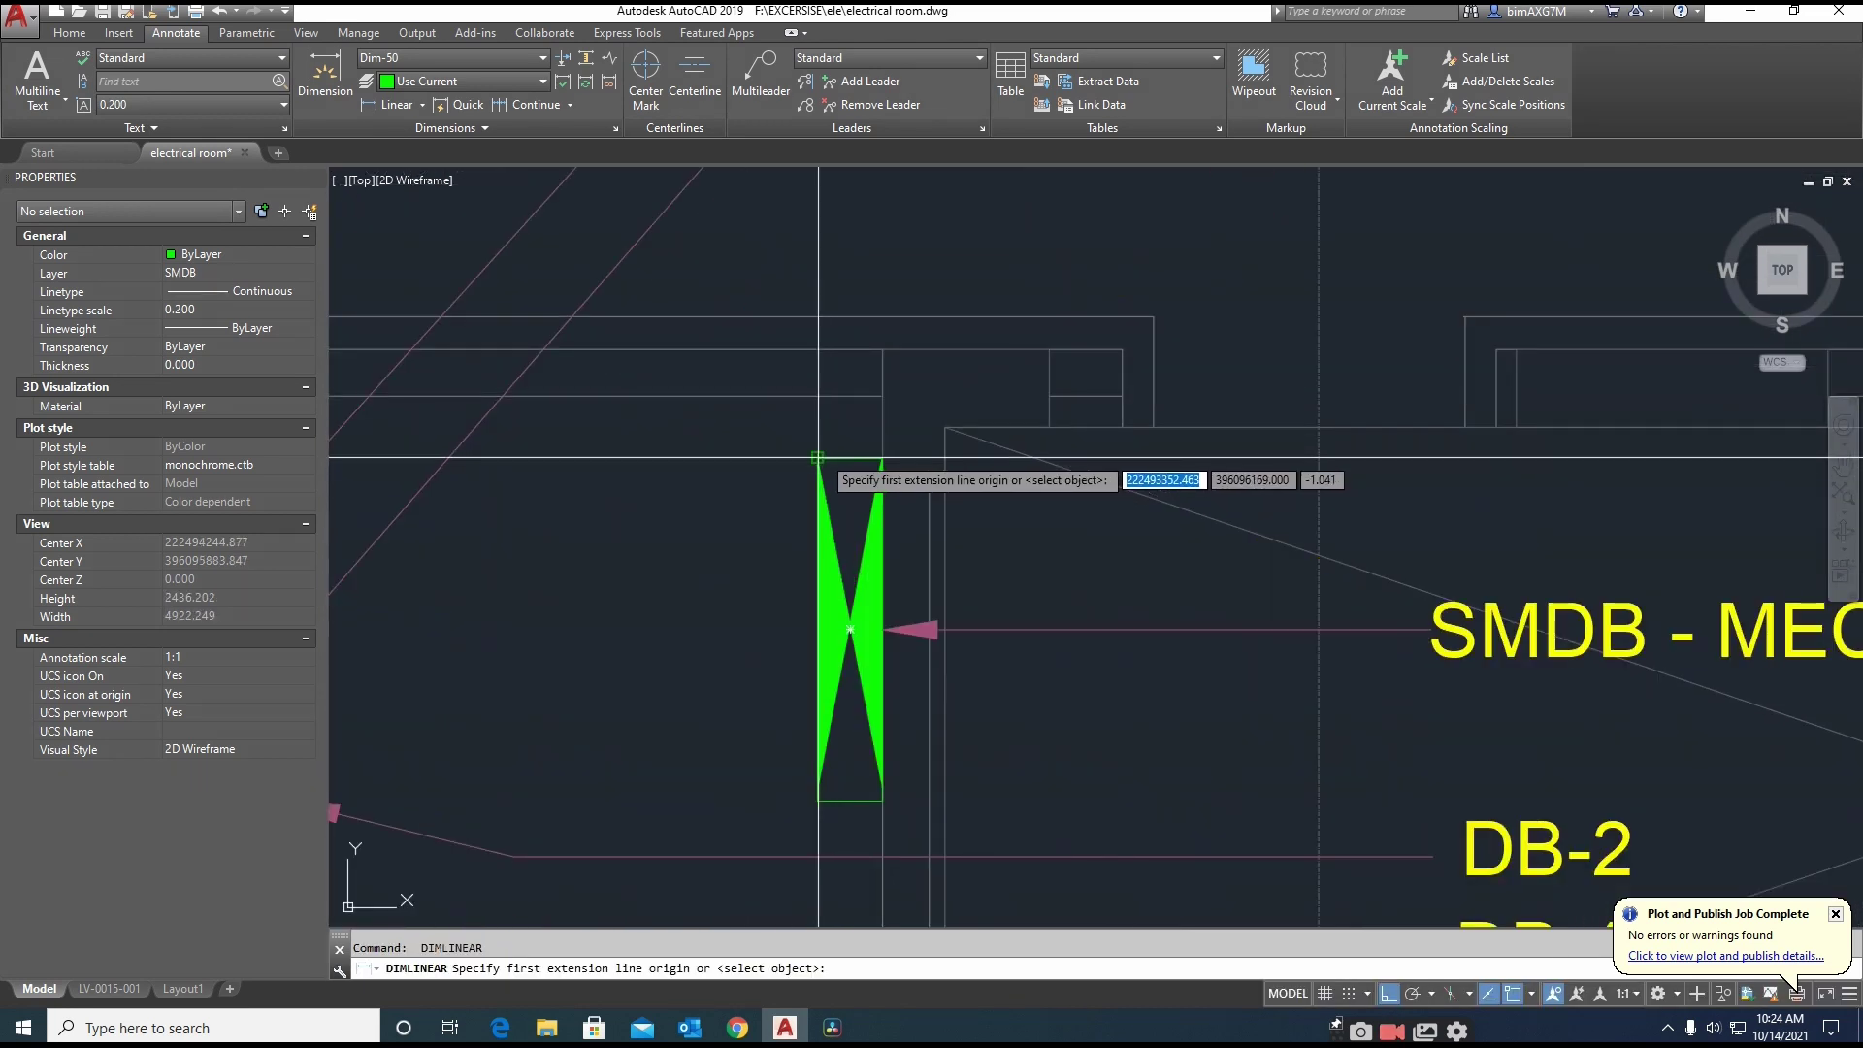
{"action": "left_click", "coordinate": [818, 457]}
{"action": "left_click", "coordinate": [818, 397]}
{"action": "left_click", "coordinate": [1073, 512]}
{"action": "key", "text": "Escape"}
Dimension the height of the SMDB - MECH panel, aligned with the gap dimension above it
{"action": "key", "text": "space"}
{"action": "left_click", "coordinate": [883, 457]}
{"action": "left_click", "coordinate": [883, 801]}
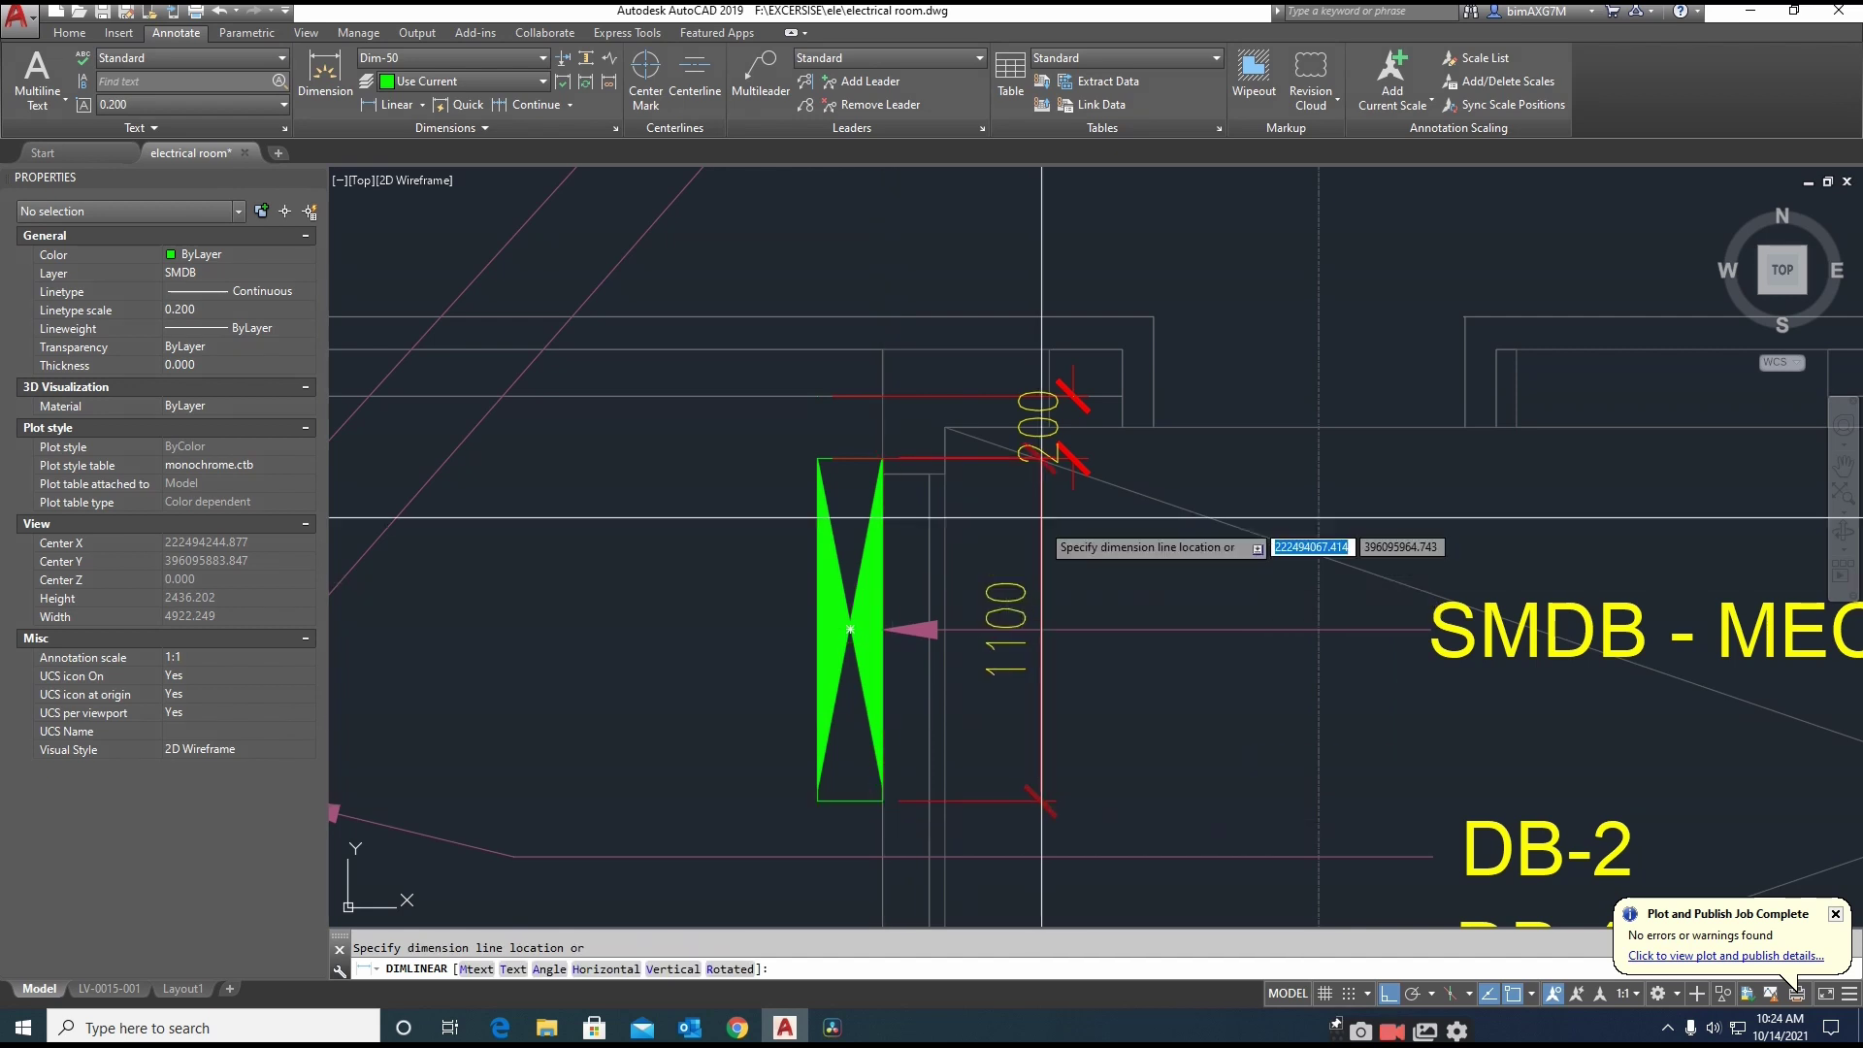
{"action": "left_click", "coordinate": [1073, 457]}
Dimension the vertical gap from the bottom of the SMDB - MECH panel to the lower wall corner, aligned with the dimensions above
{"action": "scroll", "coordinate": [881, 544], "scroll_direction": "down", "scroll_amount": 4}
{"action": "left_click", "coordinate": [875, 540]}
{"action": "left_click", "coordinate": [888, 684]}
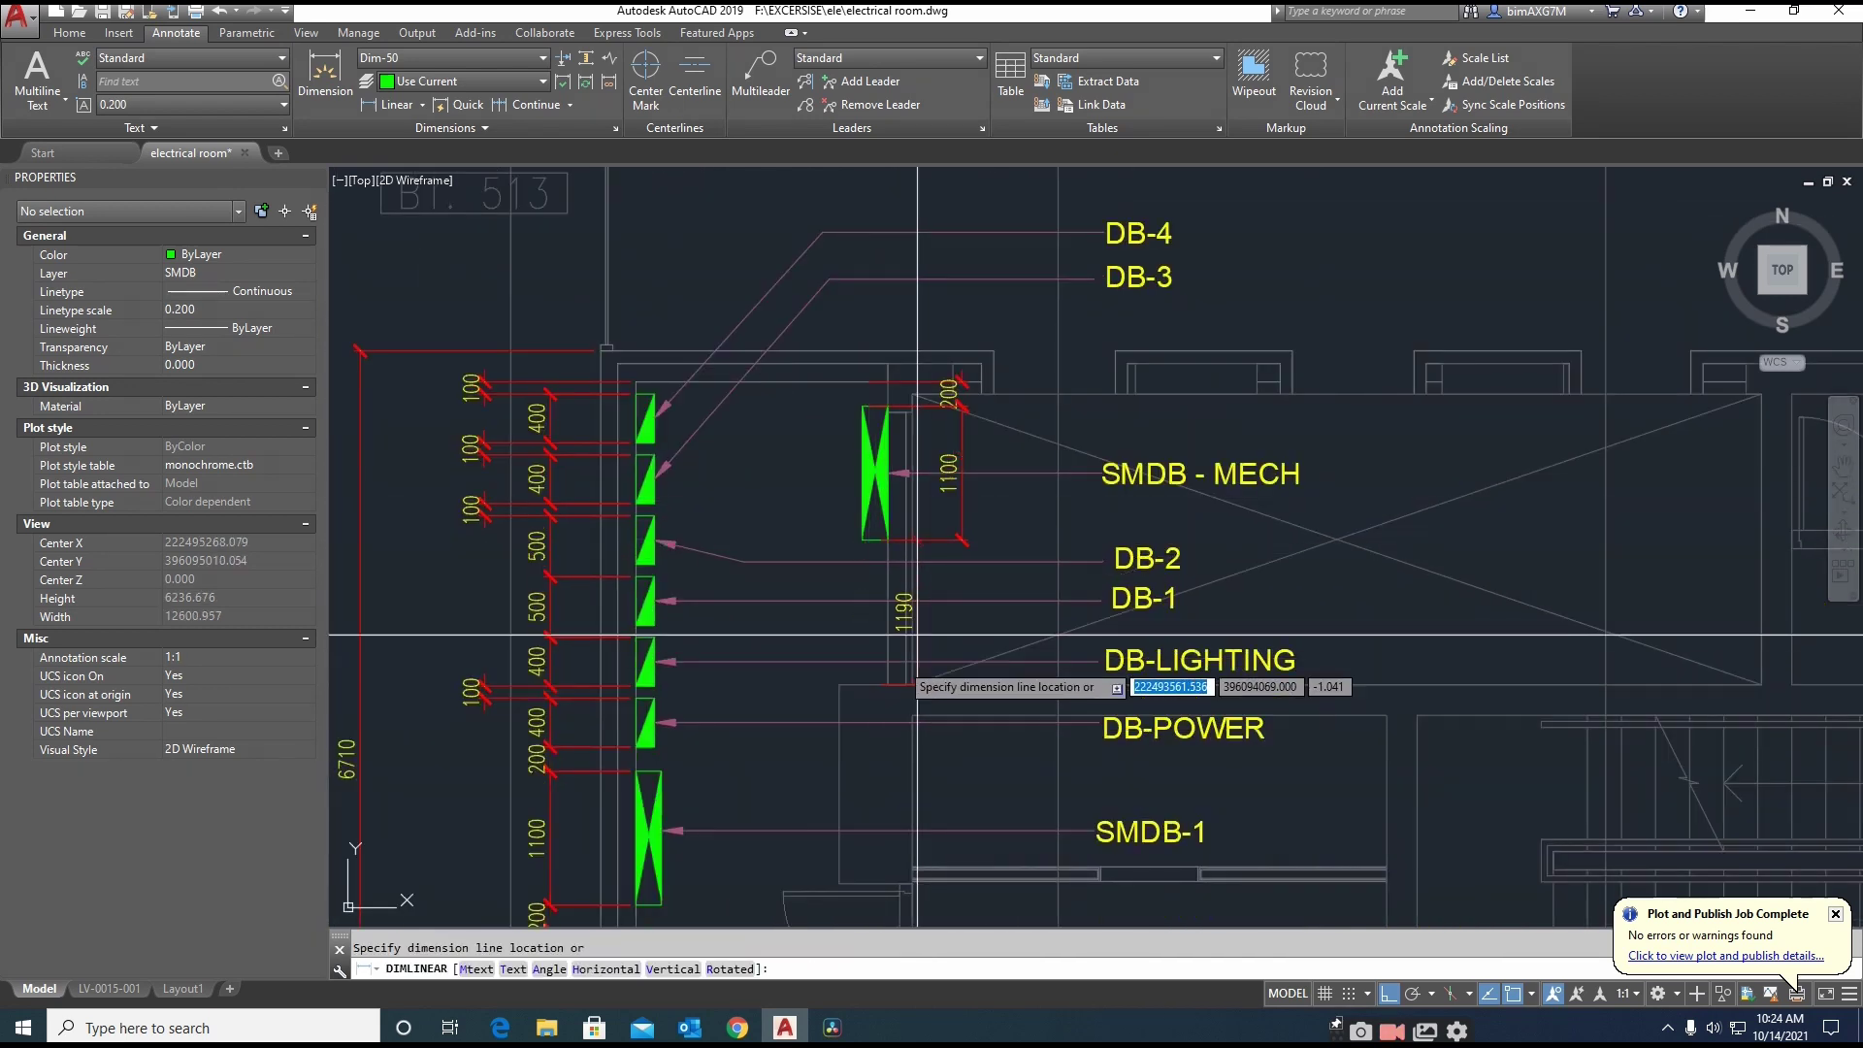
{"action": "left_click", "coordinate": [963, 539]}
{"action": "key", "text": "Escape"}
{"action": "scroll", "coordinate": [836, 666], "scroll_direction": "down", "scroll_amount": 1}
{"action": "middle_click_drag", "start_coordinate": [825, 673], "coordinate": [745, 574]}
{"action": "middle_click_drag", "start_coordinate": [1025, 427], "coordinate": [912, 425]}
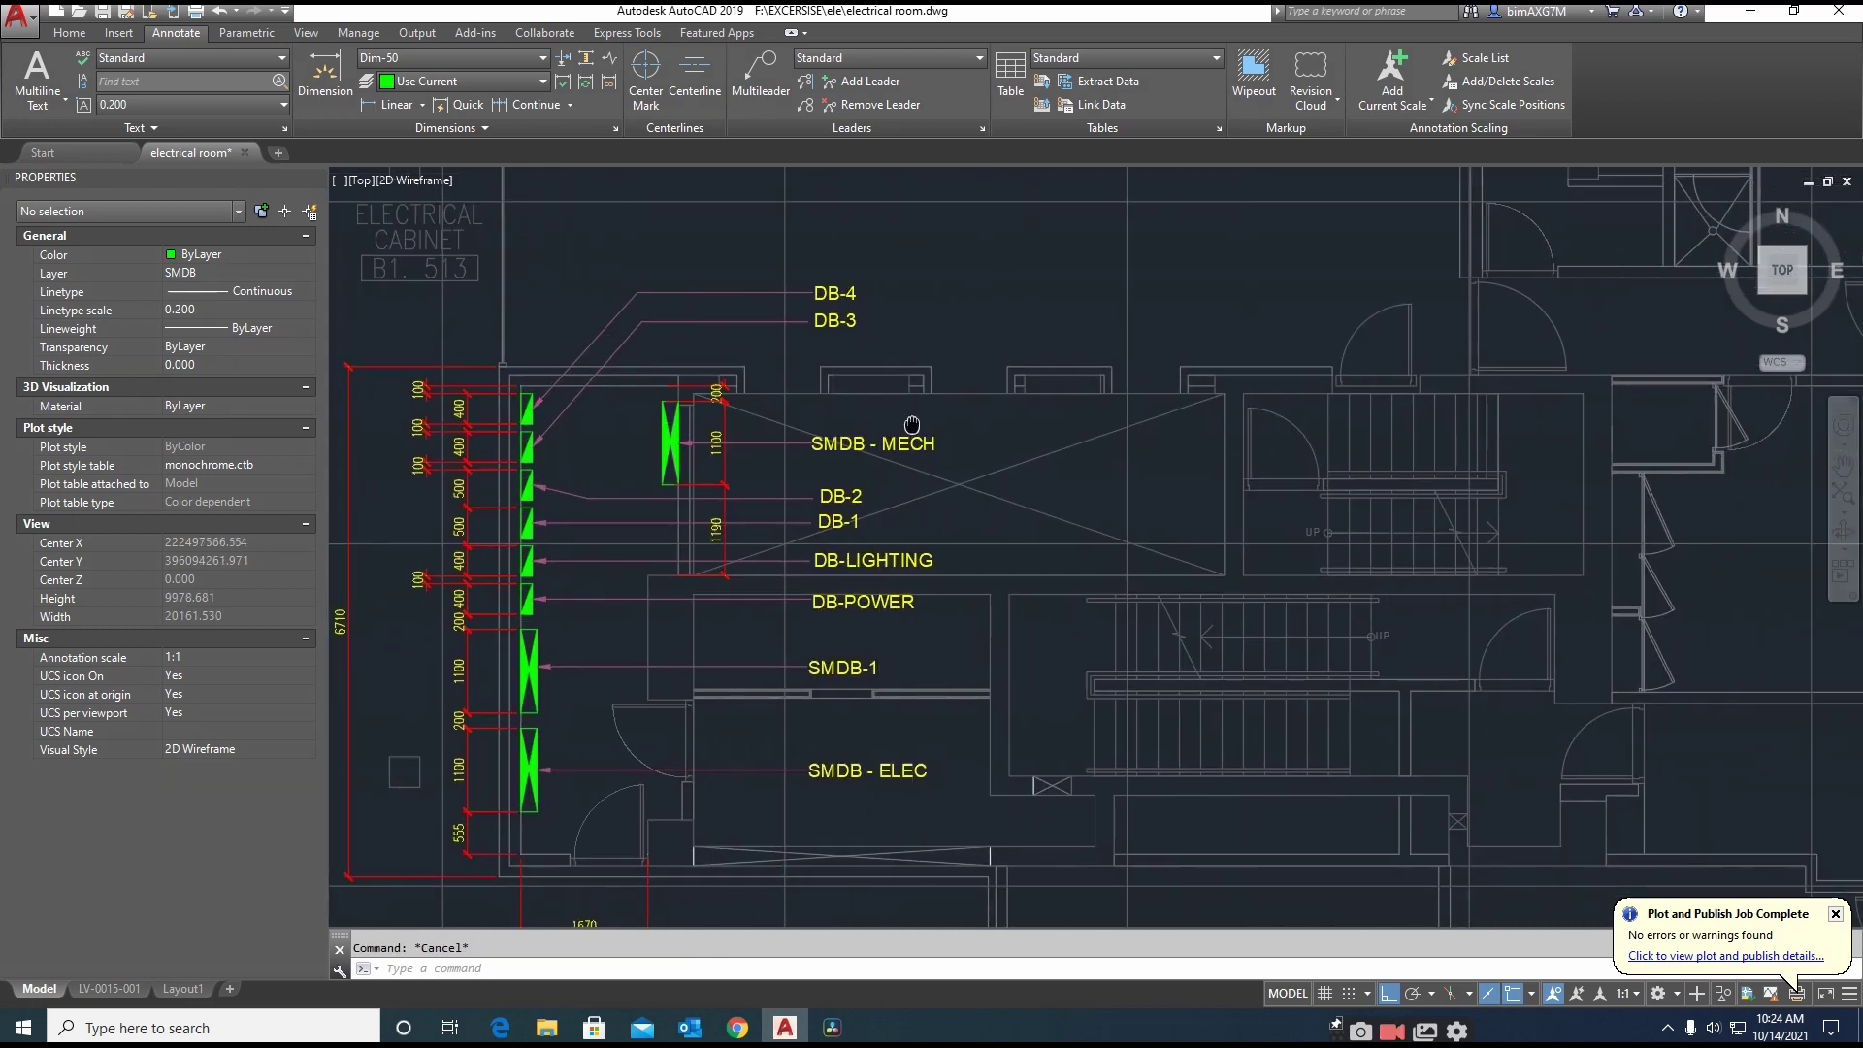
Draw a vertical guide line beside the panel labels and move the DB-POWER and DB-LIGHTING labels onto it
{"action": "key", "text": "Return"}
{"action": "left_click", "coordinate": [810, 772]}
{"action": "left_click", "coordinate": [820, 805]}
{"action": "key", "text": "Escape"}
{"action": "scroll", "coordinate": [841, 565], "scroll_direction": "up", "scroll_amount": 4}
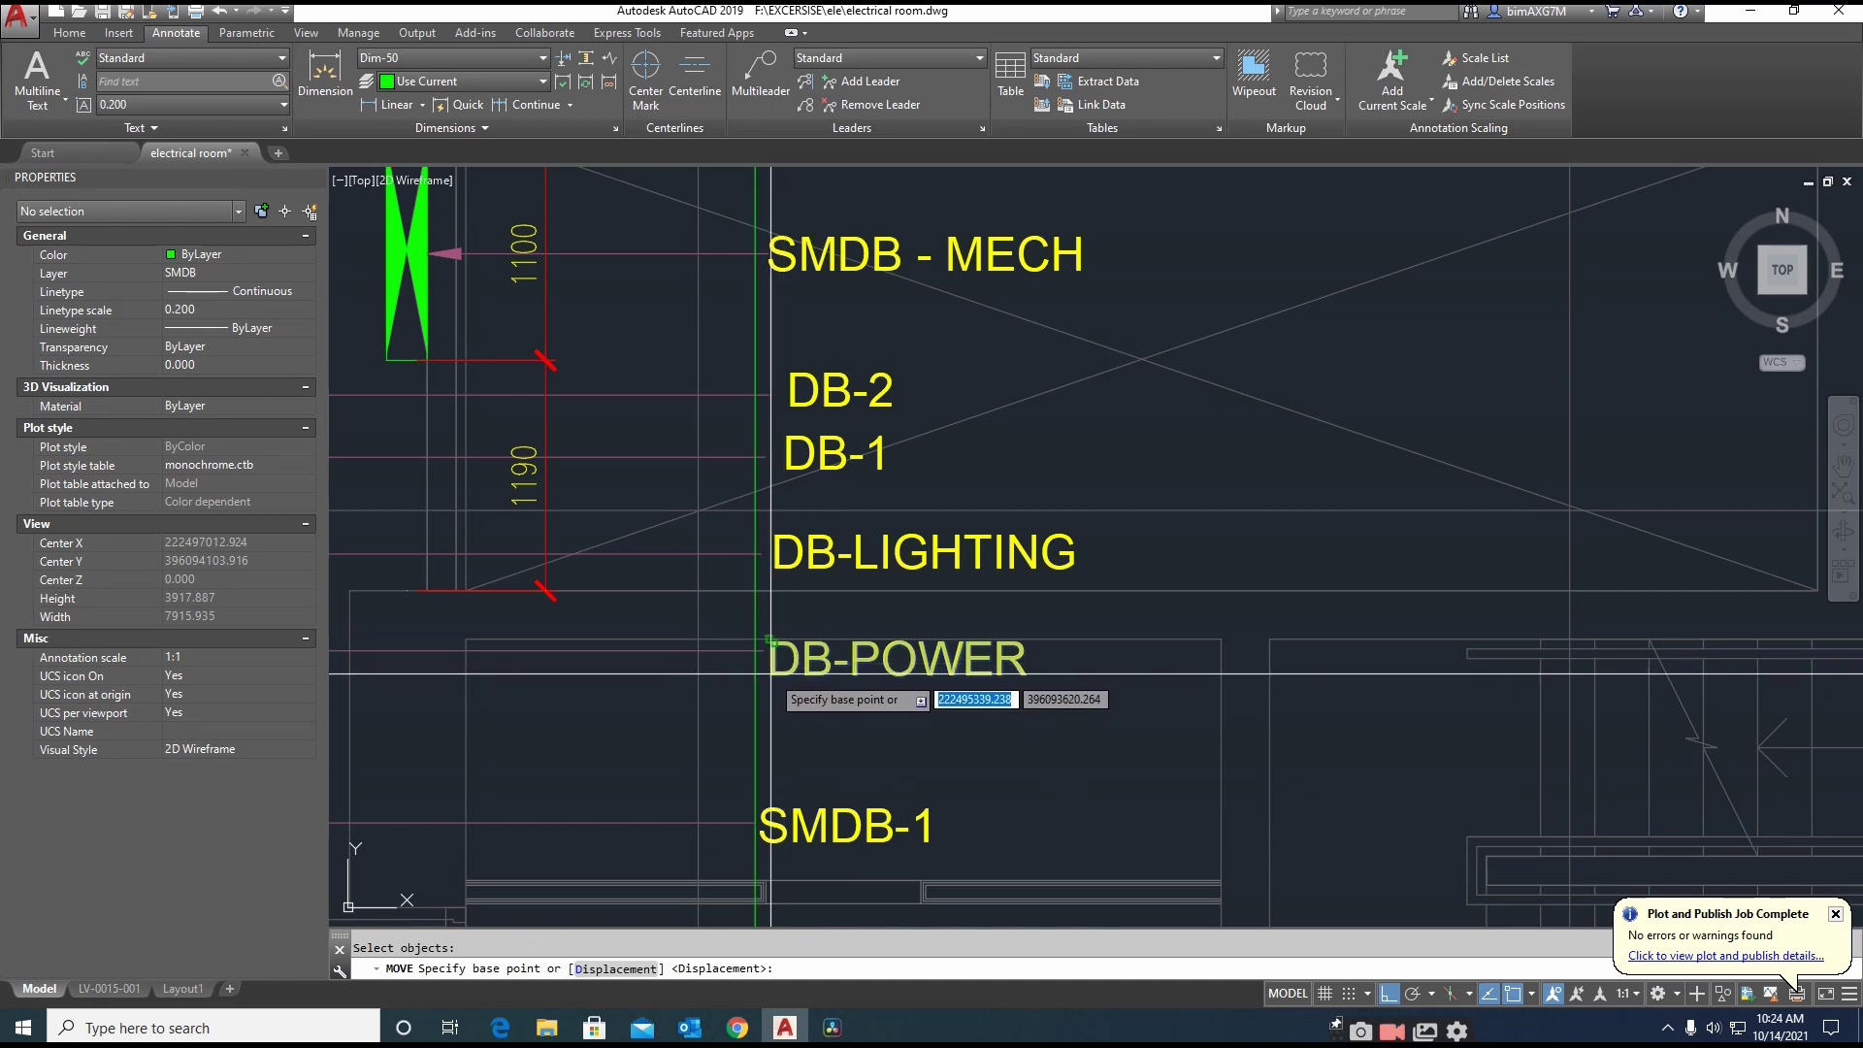
{"action": "key", "text": "Escape"}
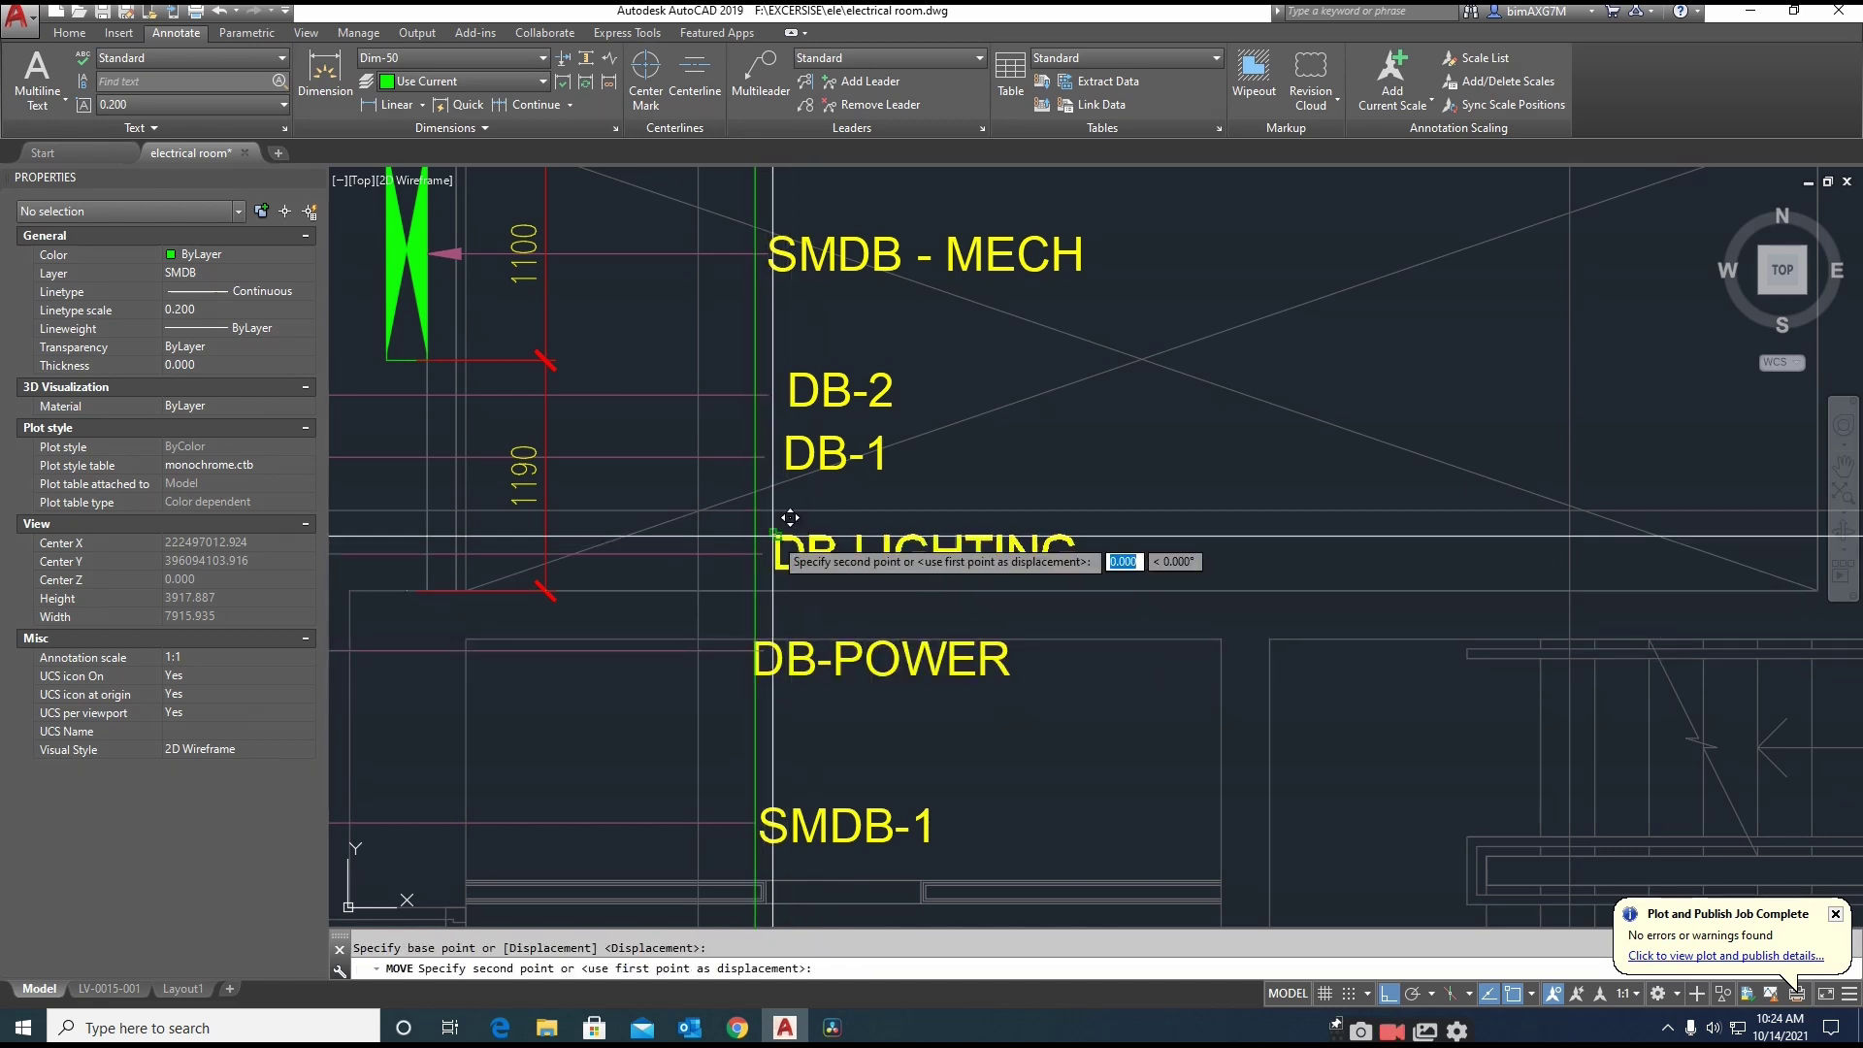
{"action": "key", "text": "Escape"}
{"action": "scroll", "coordinate": [767, 574], "scroll_direction": "up", "scroll_amount": 2}
{"action": "type", "text": "s"}
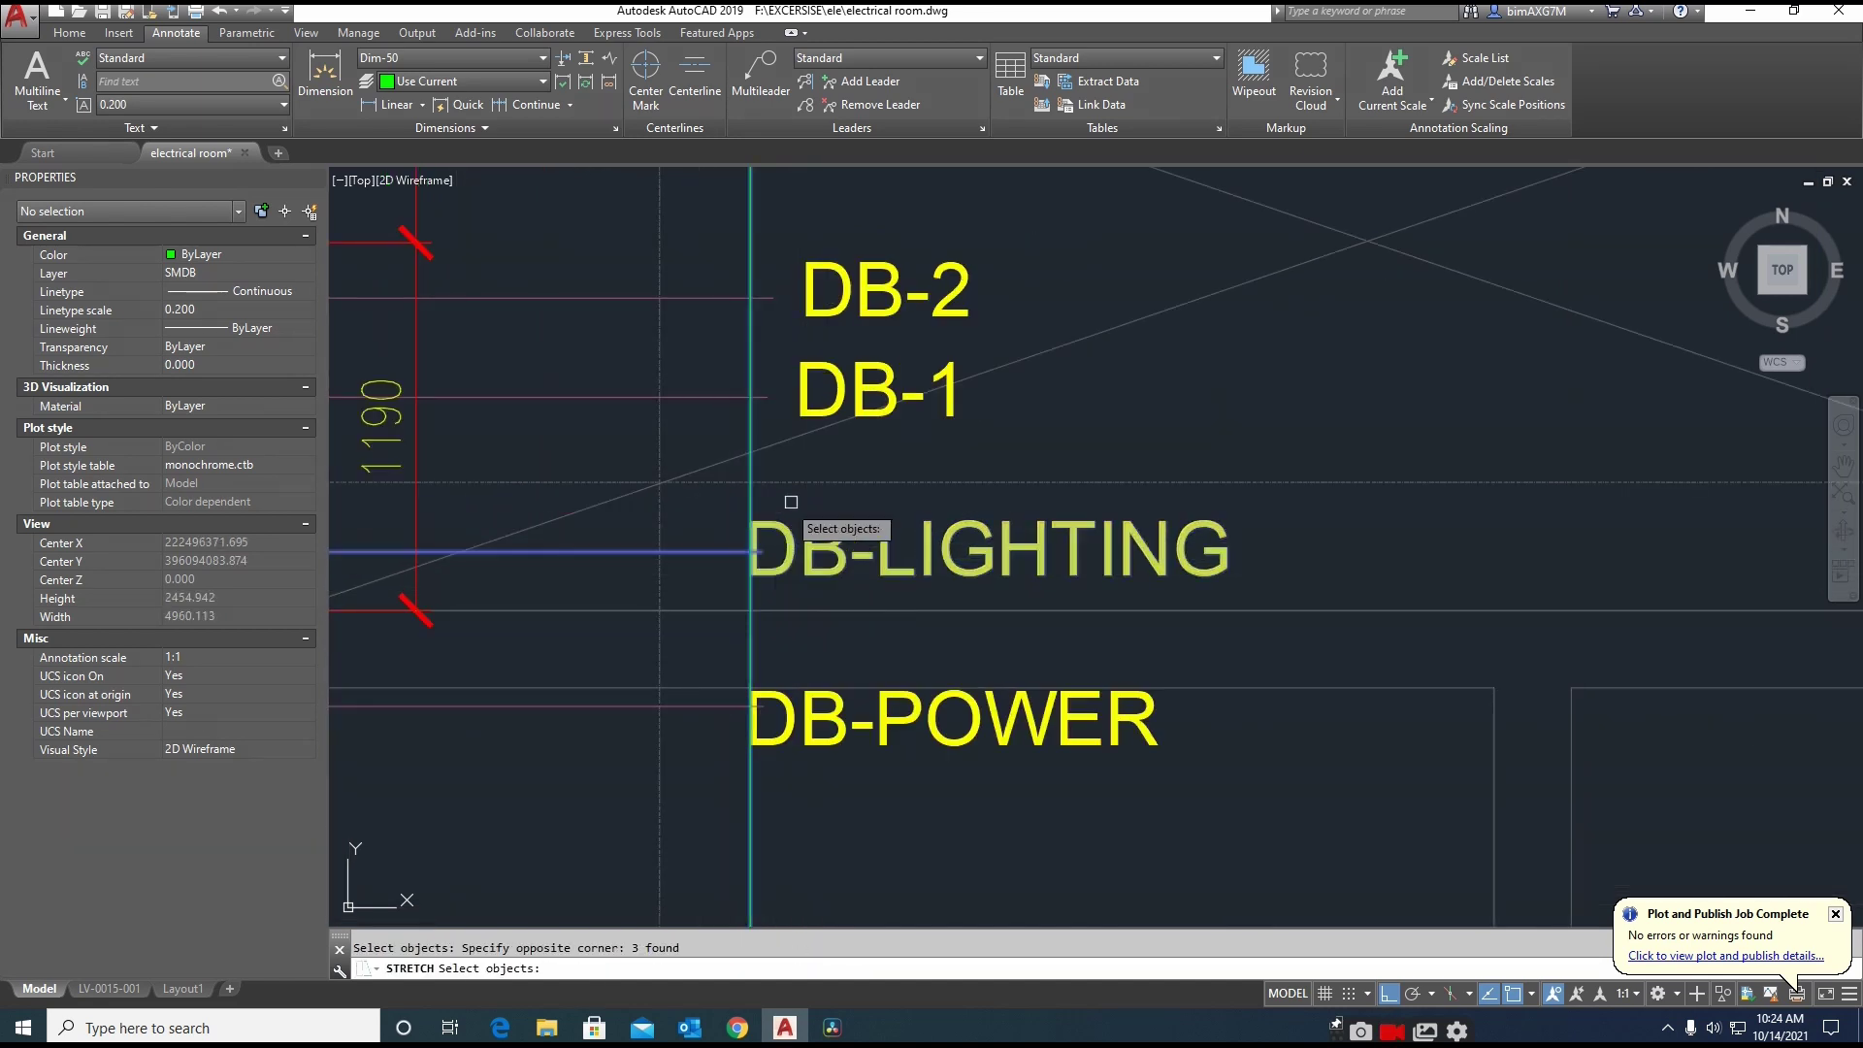
{"action": "key", "text": "Return"}
{"action": "left_click", "coordinate": [1322, 546]}
{"action": "middle_click_drag", "start_coordinate": [1012, 360], "coordinate": [977, 533]}
{"action": "key", "text": "Escape"}
Stretch the DB-2 and DB-1 labels together with their leader ends horizontally to the vertical guide line
{"action": "type", "text": "s"}
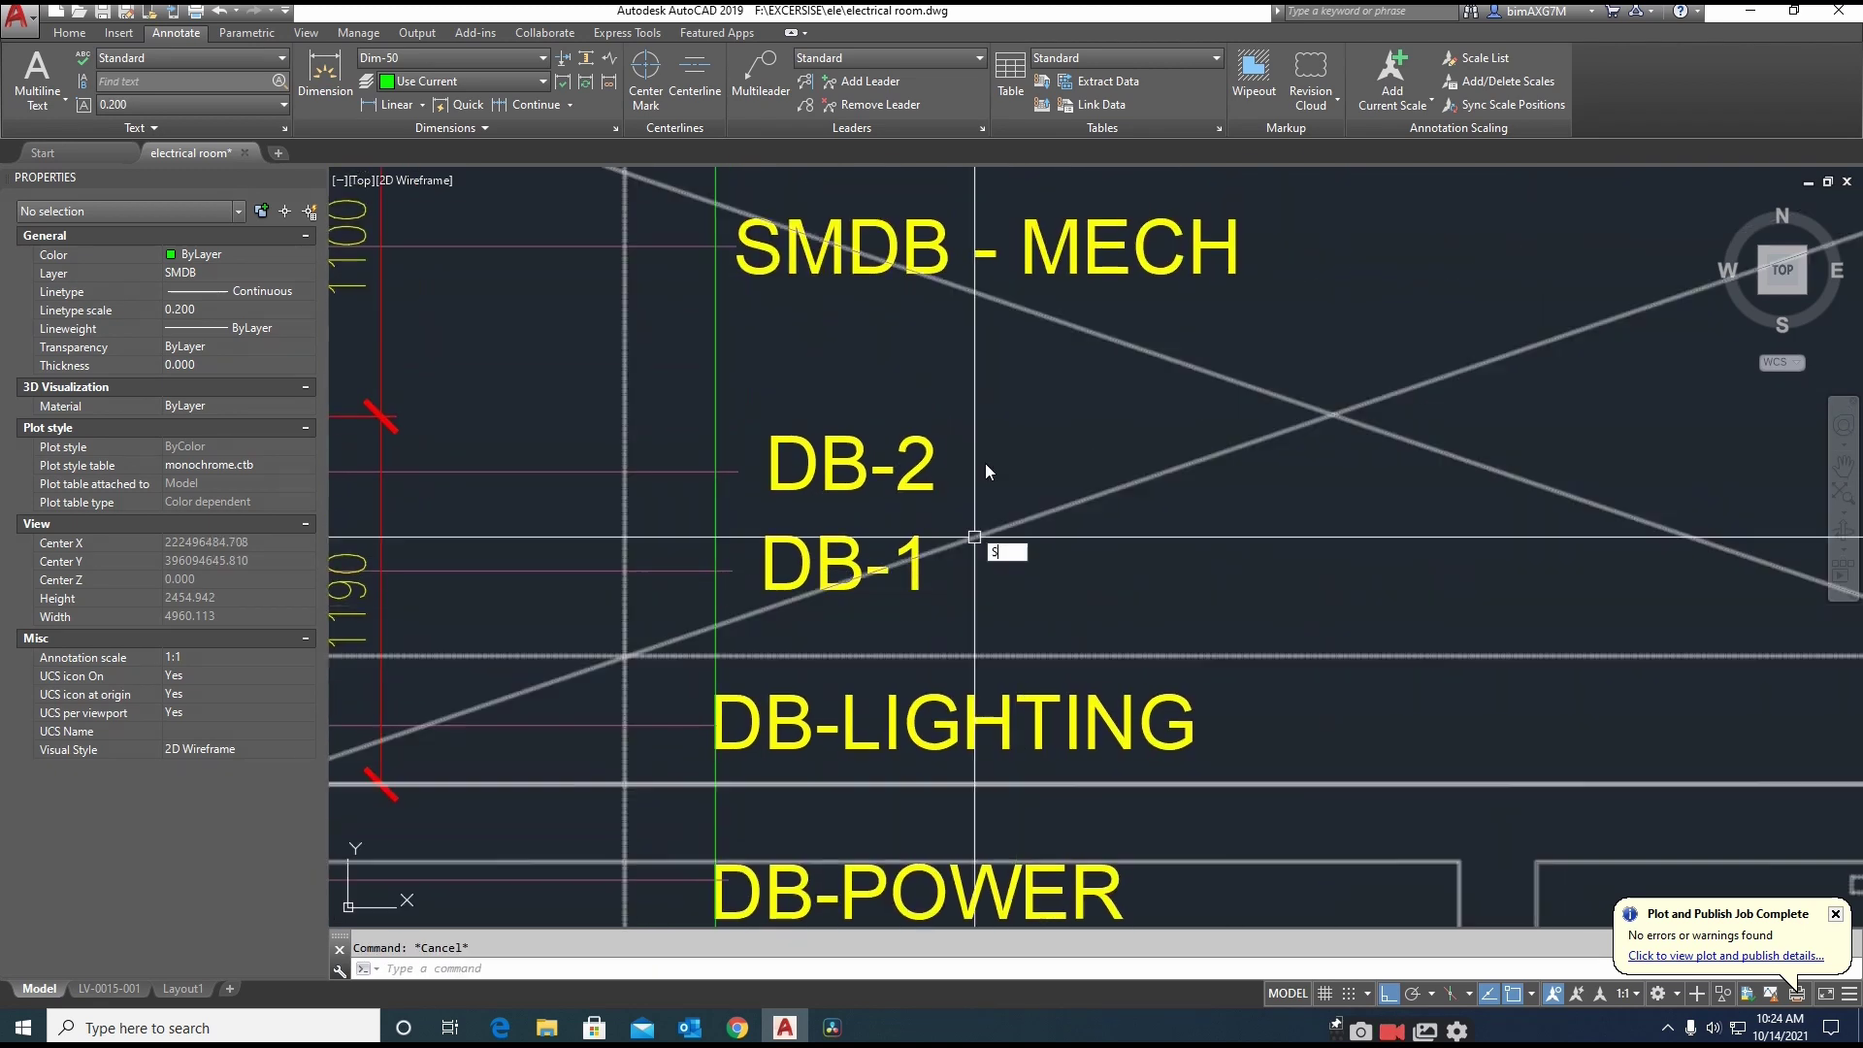
{"action": "key", "text": "Return"}
{"action": "left_click", "coordinate": [994, 387]}
{"action": "left_click", "coordinate": [694, 611]}
{"action": "left_click", "coordinate": [757, 362], "text": "shift"}
{"action": "left_click", "coordinate": [566, 408], "text": "shift"}
{"action": "key", "text": "Return"}
{"action": "left_click", "coordinate": [843, 543]}
{"action": "left_click", "coordinate": [793, 492]}
Stretch the SMDB - MECH label and its leader end horizontally to the vertical guide line
{"action": "middle_click_drag", "start_coordinate": [815, 374], "coordinate": [819, 562]}
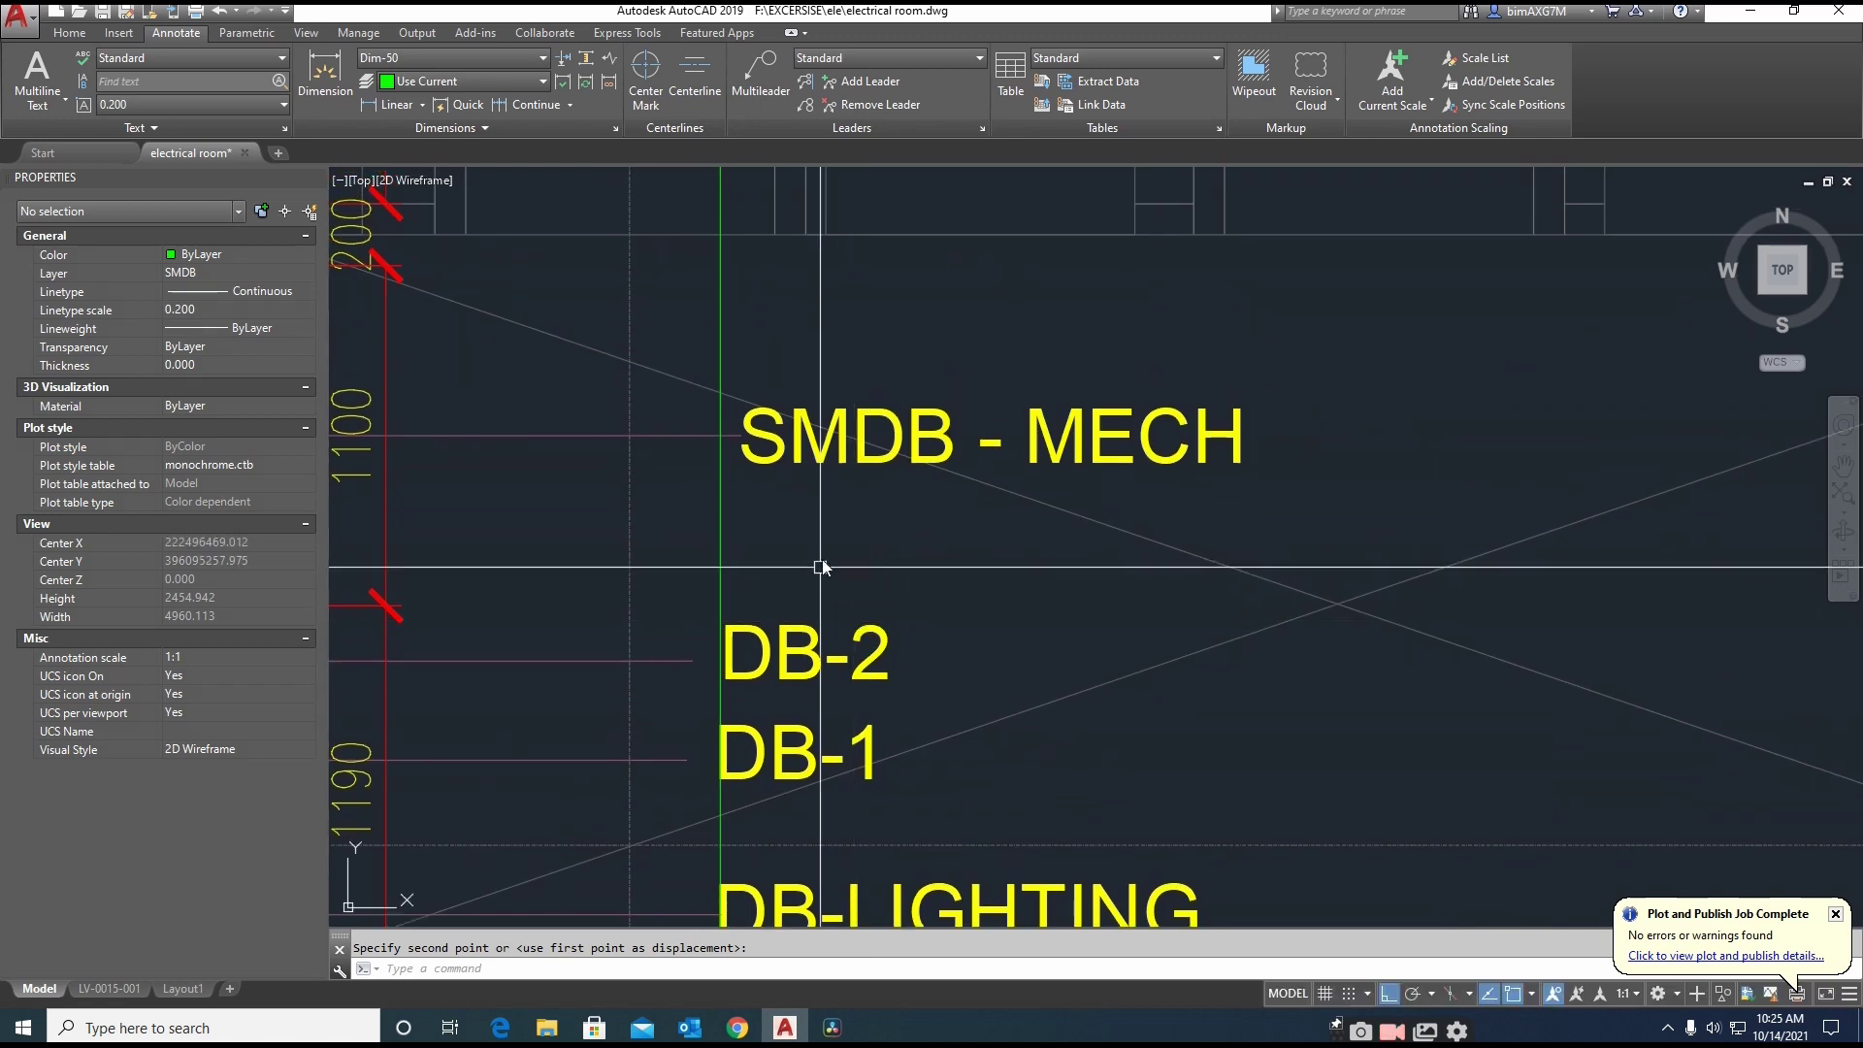
{"action": "key", "text": "space"}
{"action": "left_click", "coordinate": [815, 524]}
{"action": "left_click", "coordinate": [716, 395]}
{"action": "key", "text": "Return"}
{"action": "scroll", "coordinate": [749, 477], "scroll_direction": "down", "scroll_amount": 3}
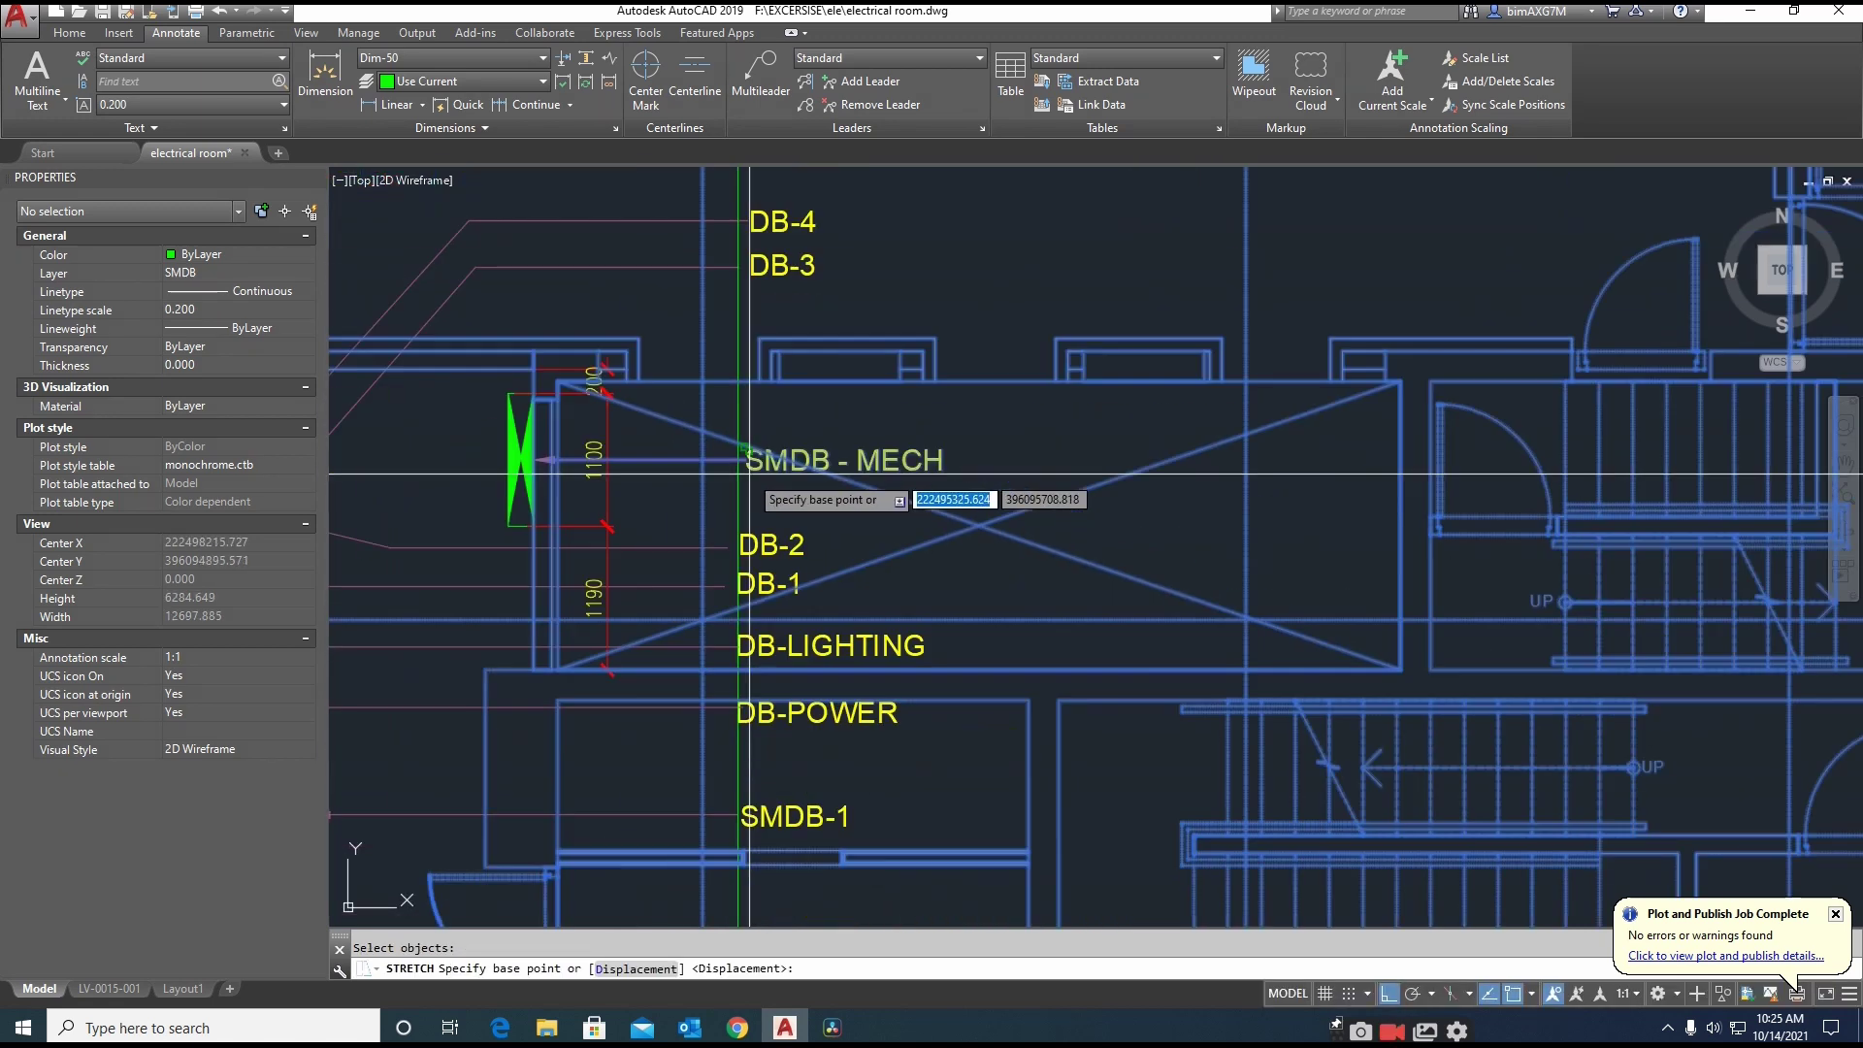
{"action": "scroll", "coordinate": [746, 447], "scroll_direction": "up", "scroll_amount": 3}
{"action": "left_click", "coordinate": [746, 448]}
{"action": "left_click", "coordinate": [726, 454]}
{"action": "scroll", "coordinate": [827, 481], "scroll_direction": "down", "scroll_amount": 5}
{"action": "scroll", "coordinate": [842, 496], "scroll_direction": "down", "scroll_amount": 4}
{"action": "scroll", "coordinate": [848, 515], "scroll_direction": "up", "scroll_amount": 2}
{"action": "key", "text": "Escape"}
Start a plot, load the previous plot's page setup and assign the SRF.ctb plot style table
{"action": "scroll", "coordinate": [752, 524], "scroll_direction": "up", "scroll_amount": 3}
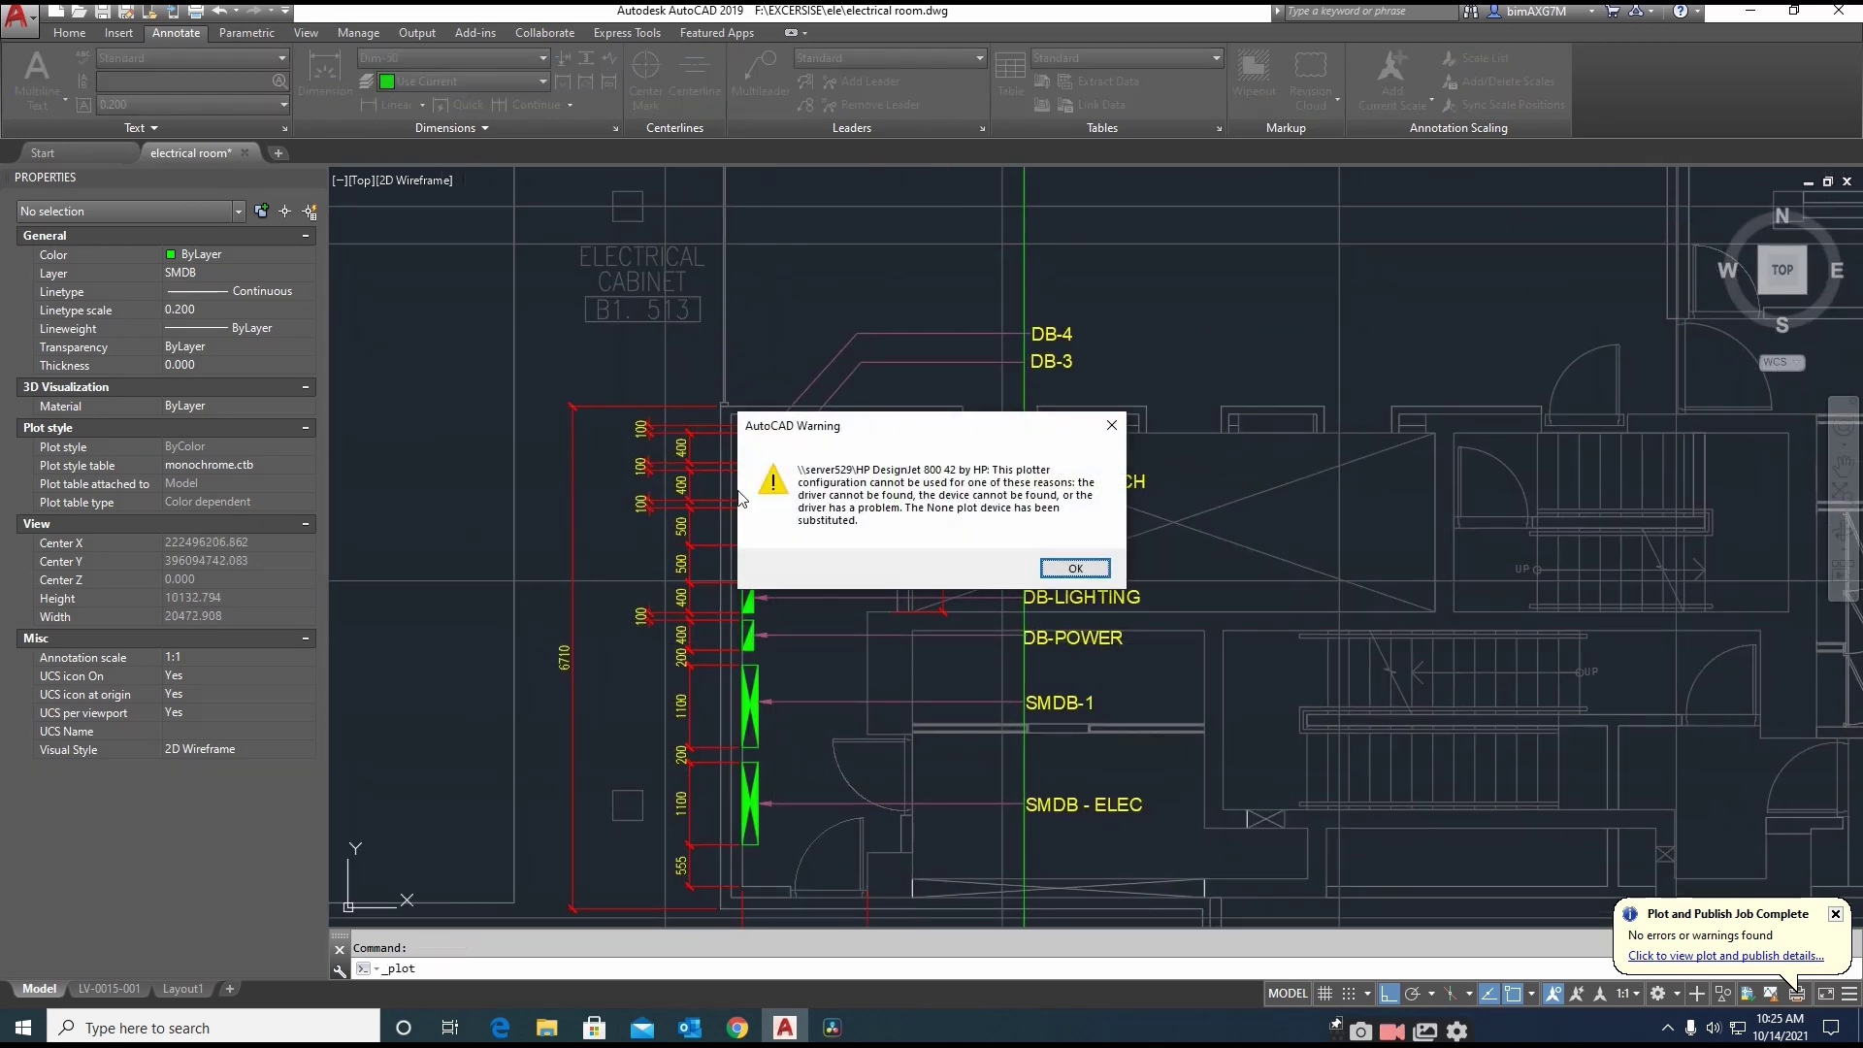
{"action": "left_click", "coordinate": [1078, 568]}
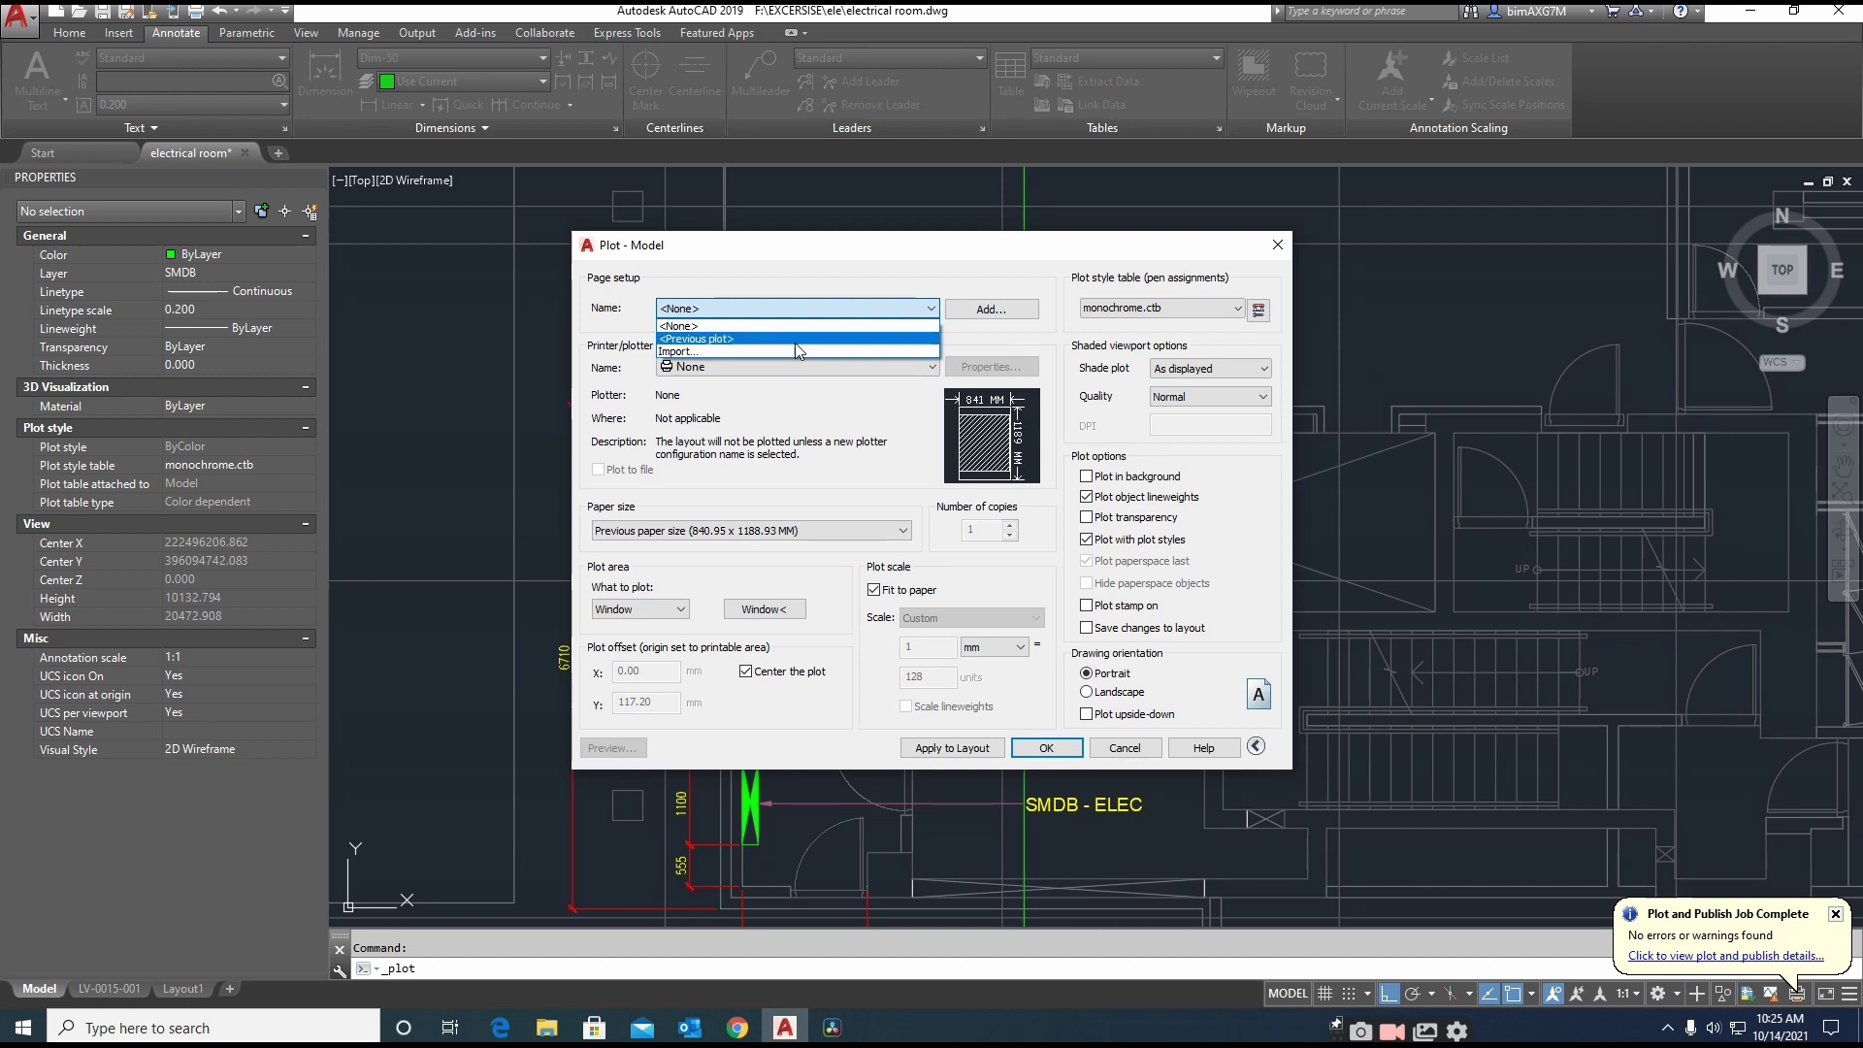
{"action": "left_click", "coordinate": [794, 335]}
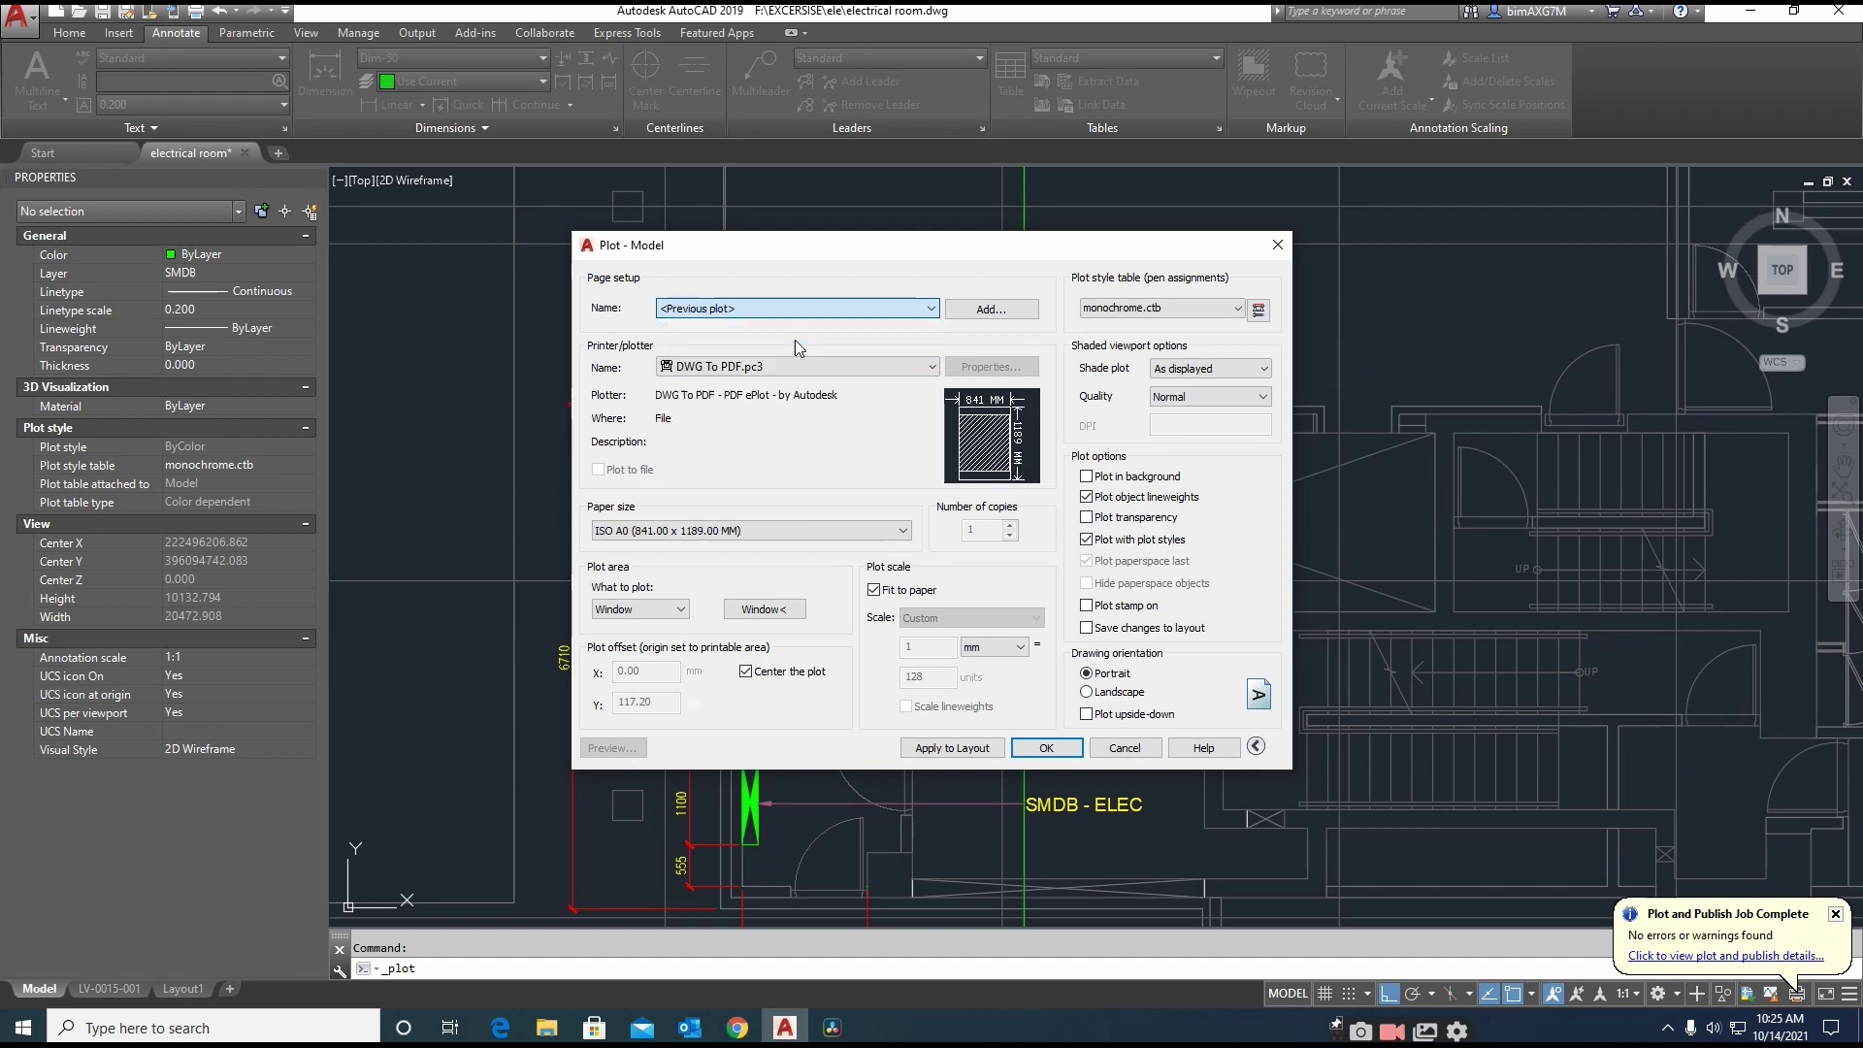
{"action": "left_click", "coordinate": [1188, 309]}
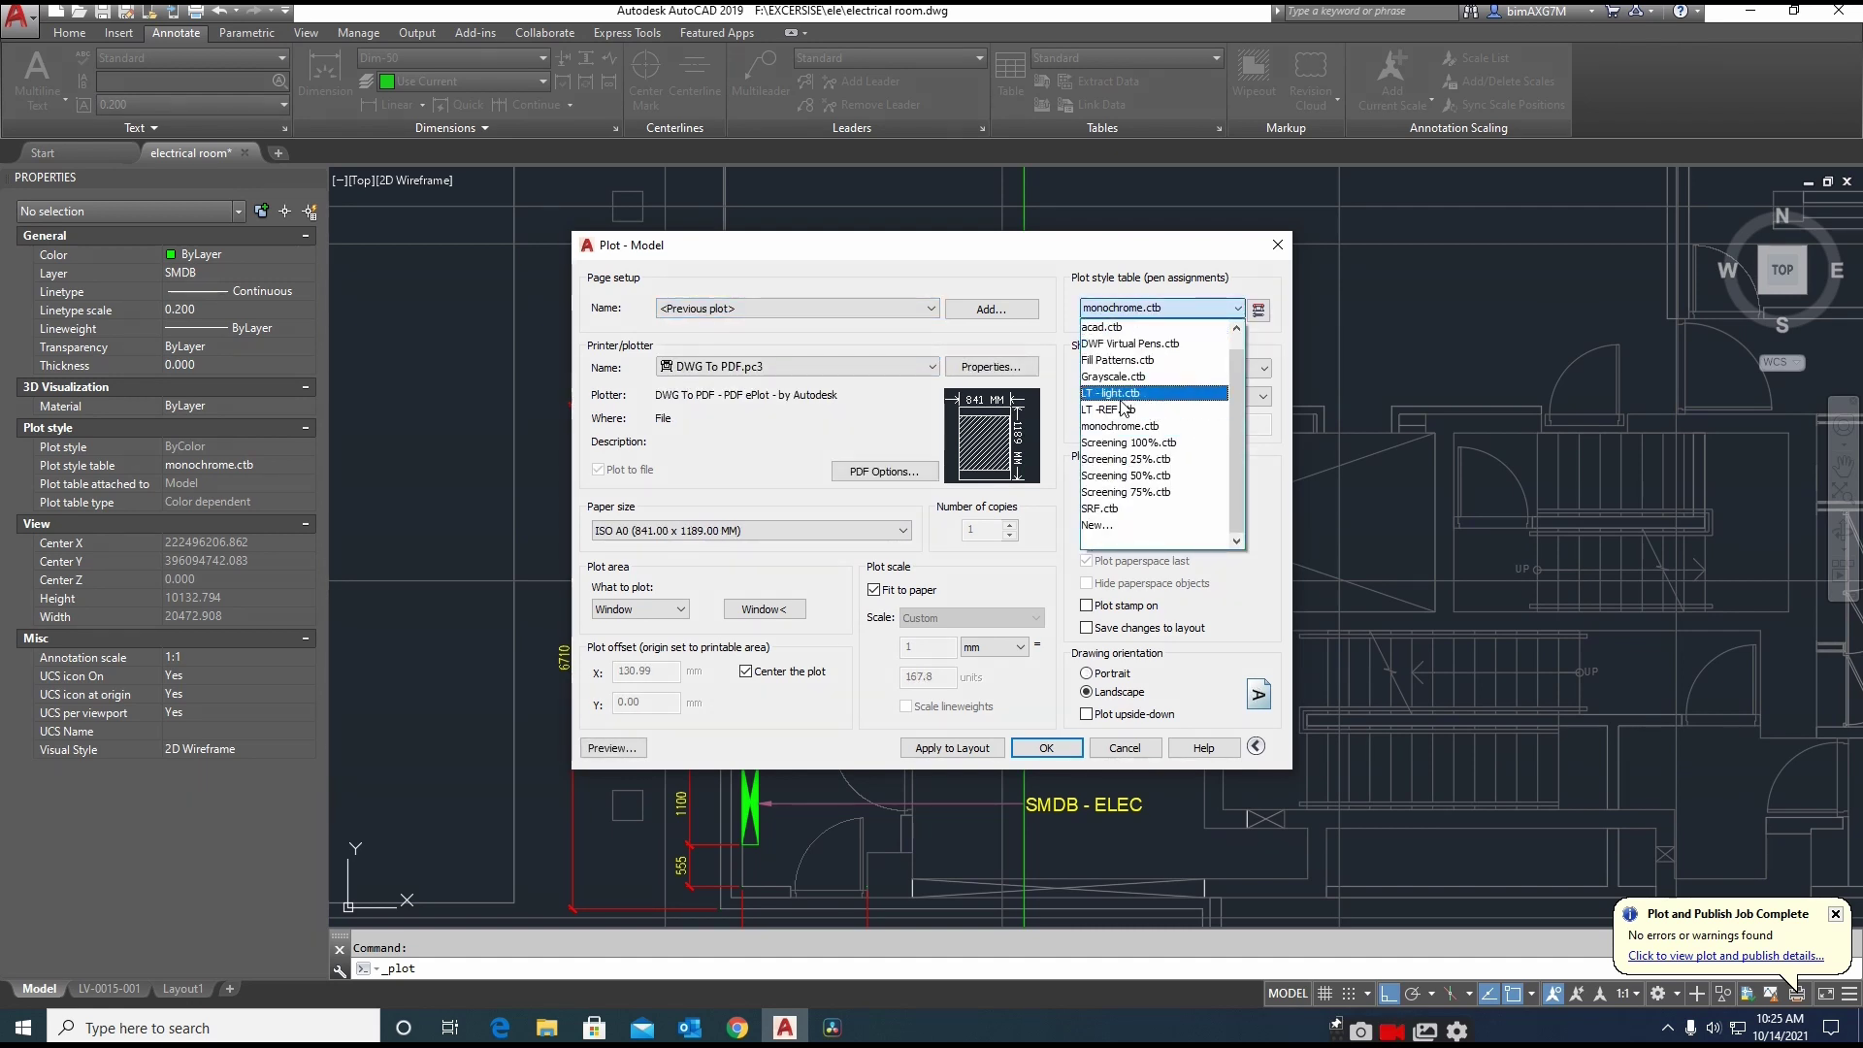
{"action": "left_click", "coordinate": [1106, 508]}
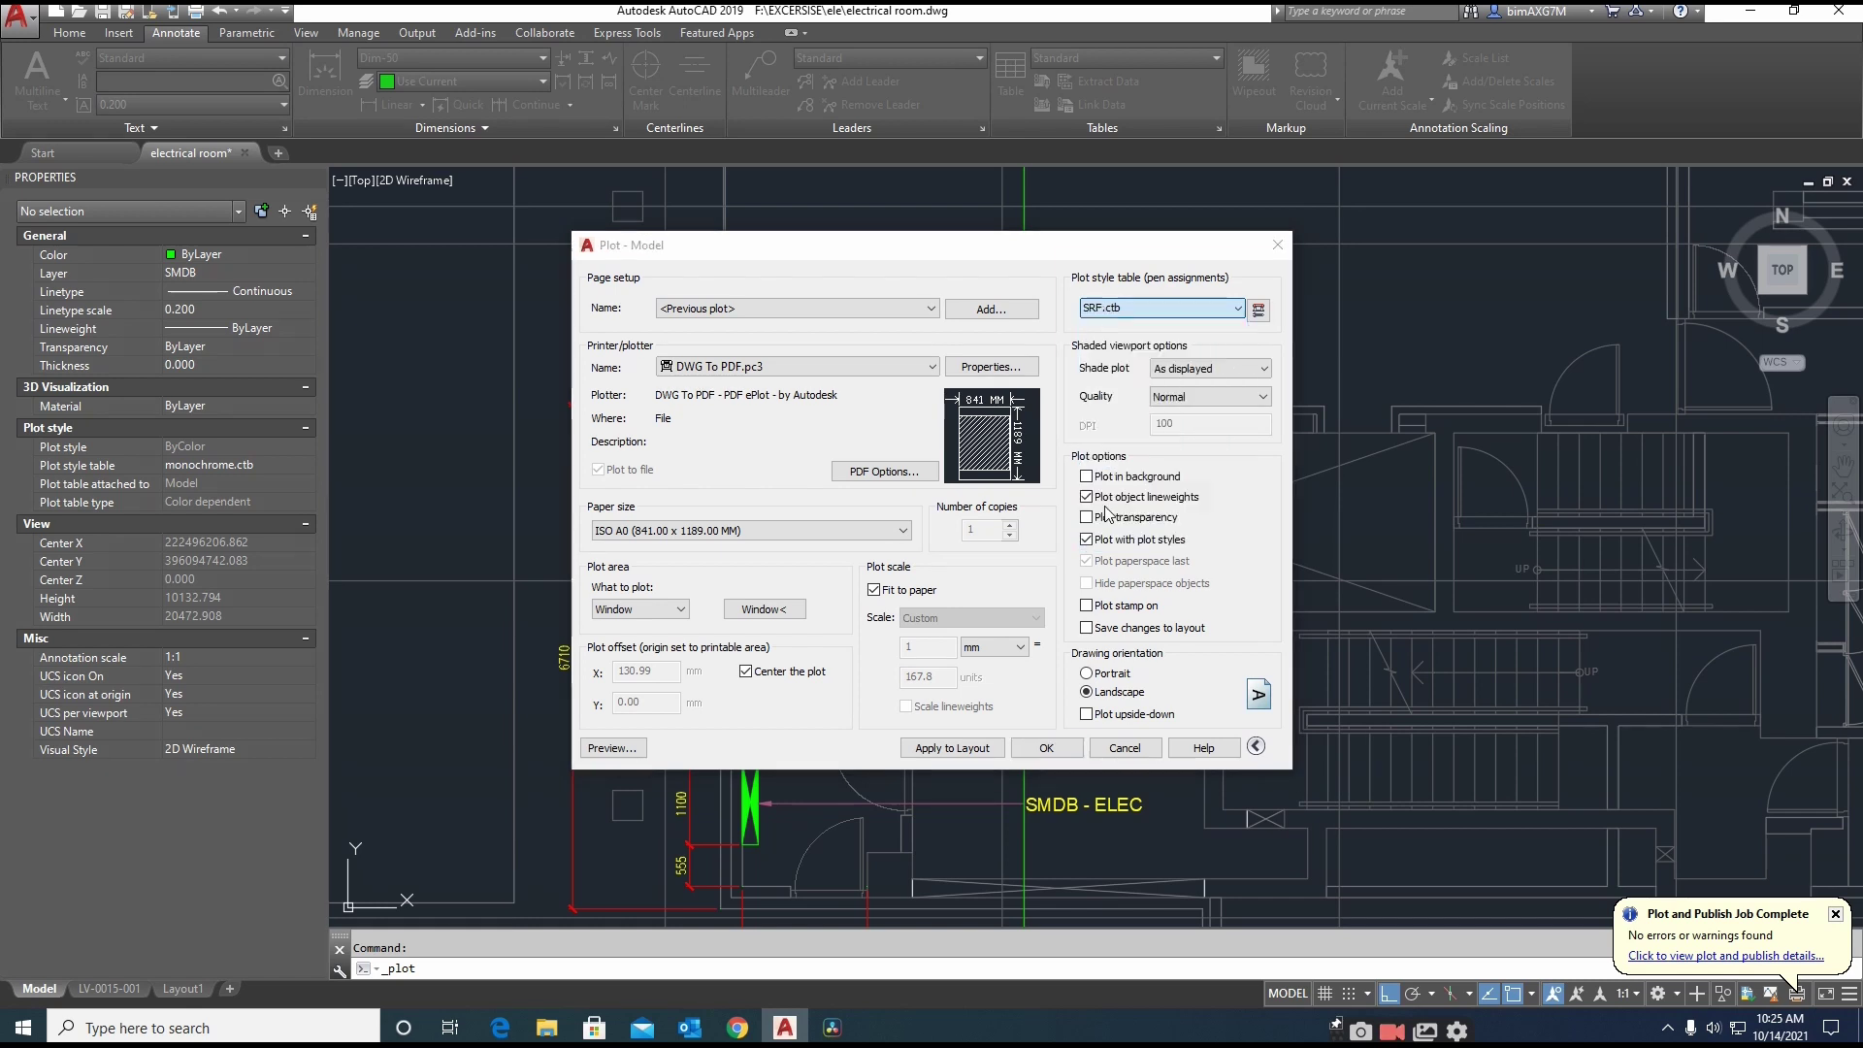
{"action": "left_click", "coordinate": [947, 561]}
Define the plot area as a window around the electrical room with its labels and dimensions
{"action": "left_click", "coordinate": [767, 614]}
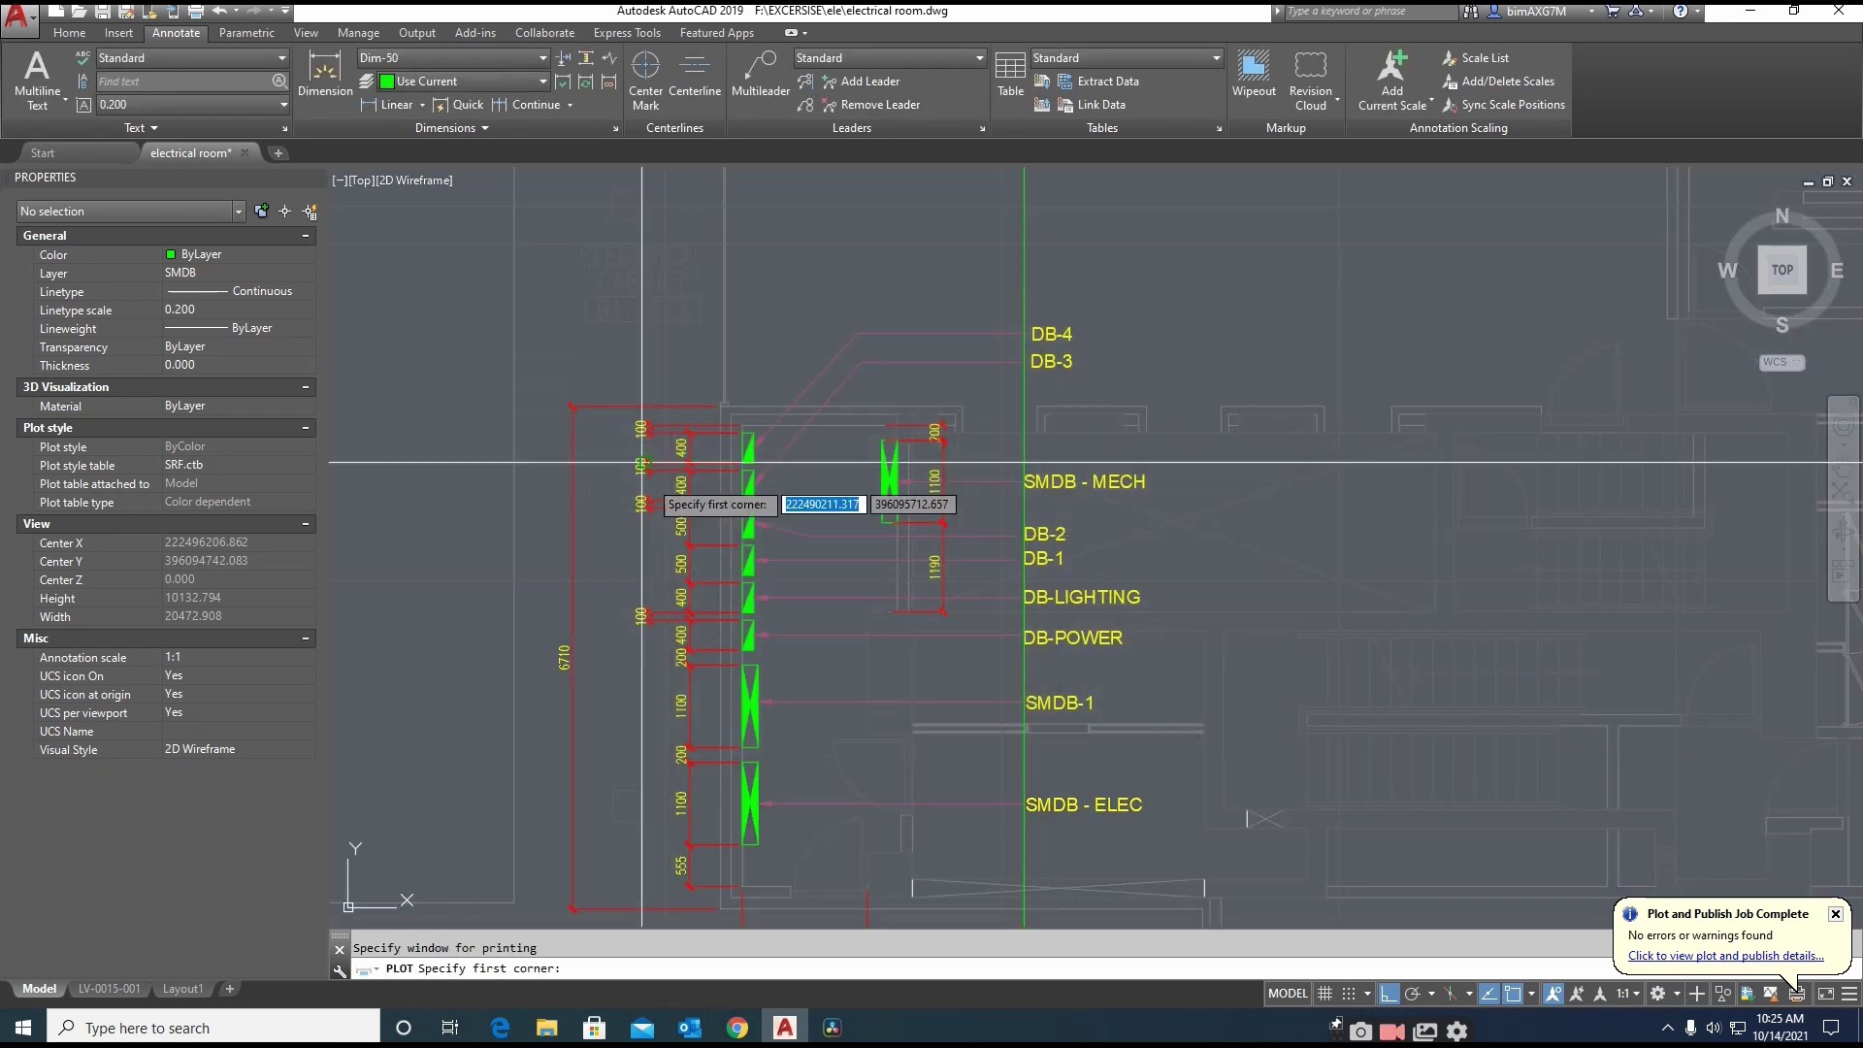
{"action": "left_click", "coordinate": [500, 222]}
{"action": "middle_click_drag", "start_coordinate": [1104, 668], "coordinate": [1097, 651]}
{"action": "scroll", "coordinate": [1097, 651], "scroll_direction": "down", "scroll_amount": 2}
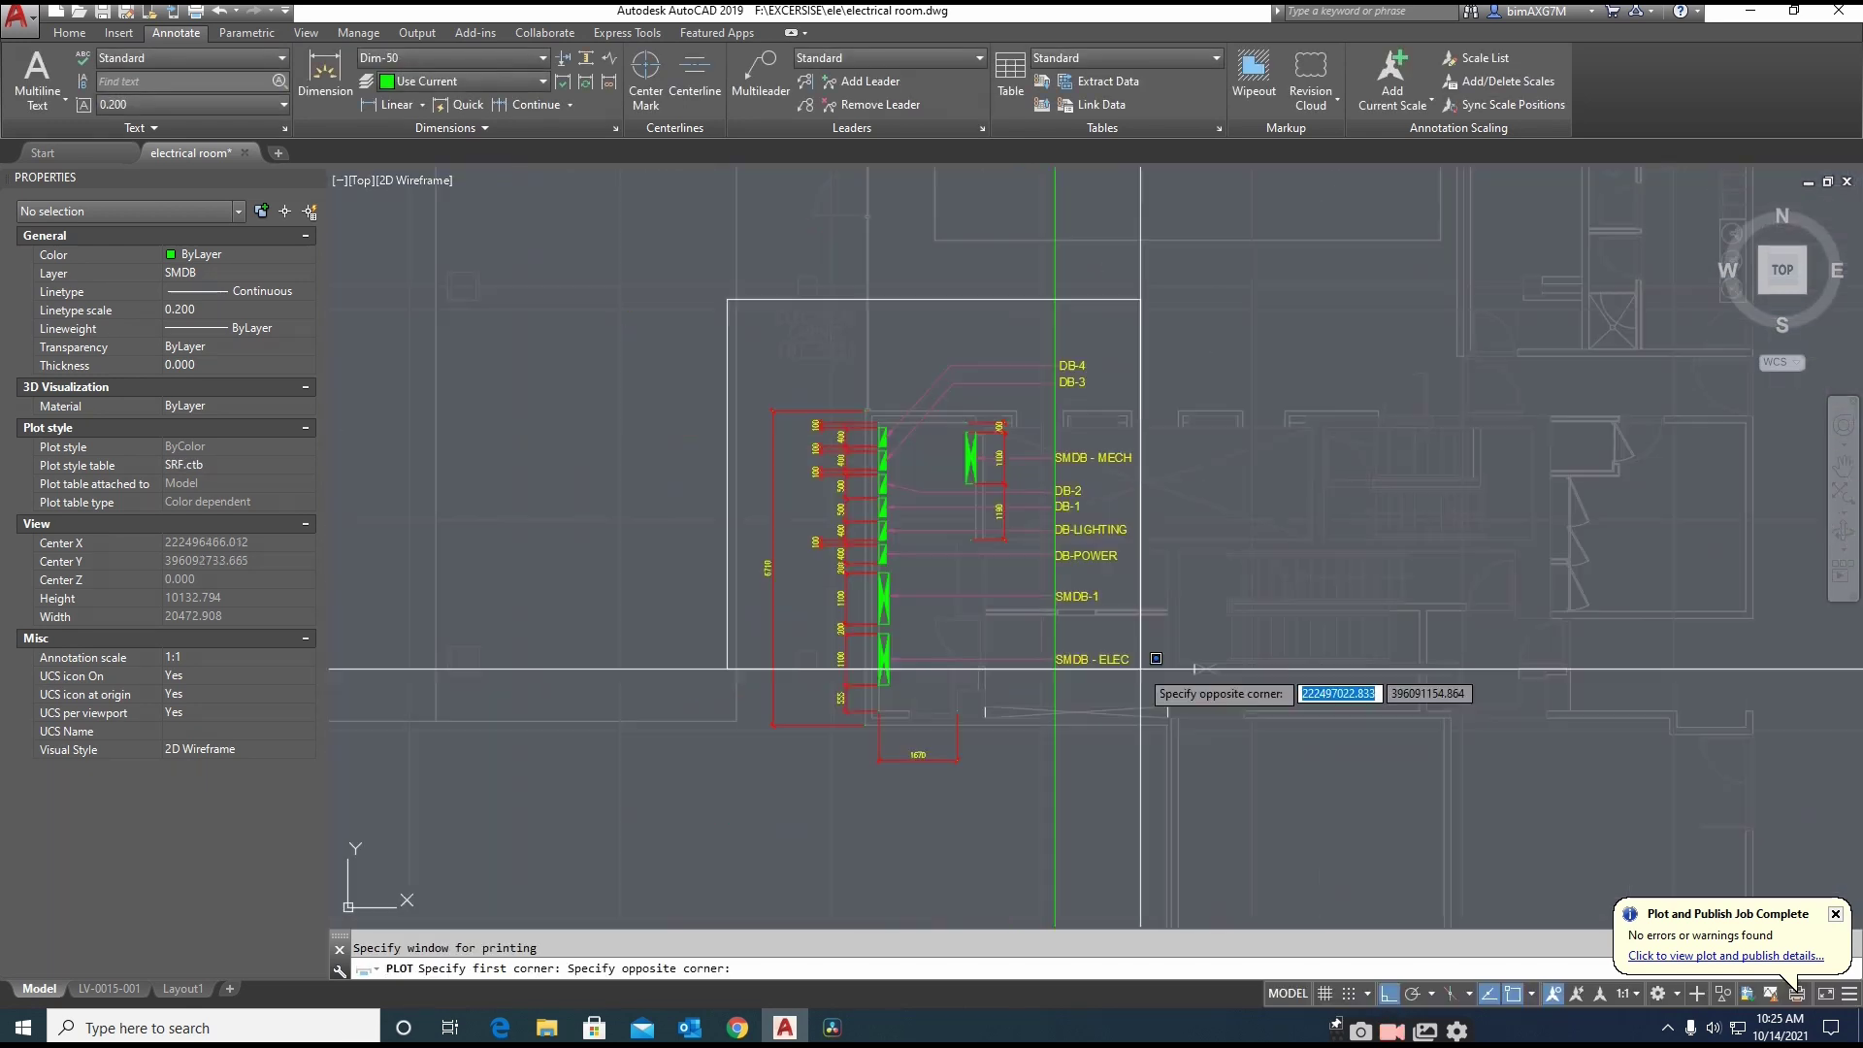
{"action": "left_click", "coordinate": [1046, 782]}
Preview the plot with the SRF.ctb plot style table and exit the preview
{"action": "left_click", "coordinate": [613, 748]}
{"action": "right_click", "coordinate": [864, 438]}
{"action": "left_click", "coordinate": [878, 447]}
Assign the LT - light.ctb plot style table and preview the plot, examining the panels, labels and dimensions
{"action": "left_click", "coordinate": [1223, 316]}
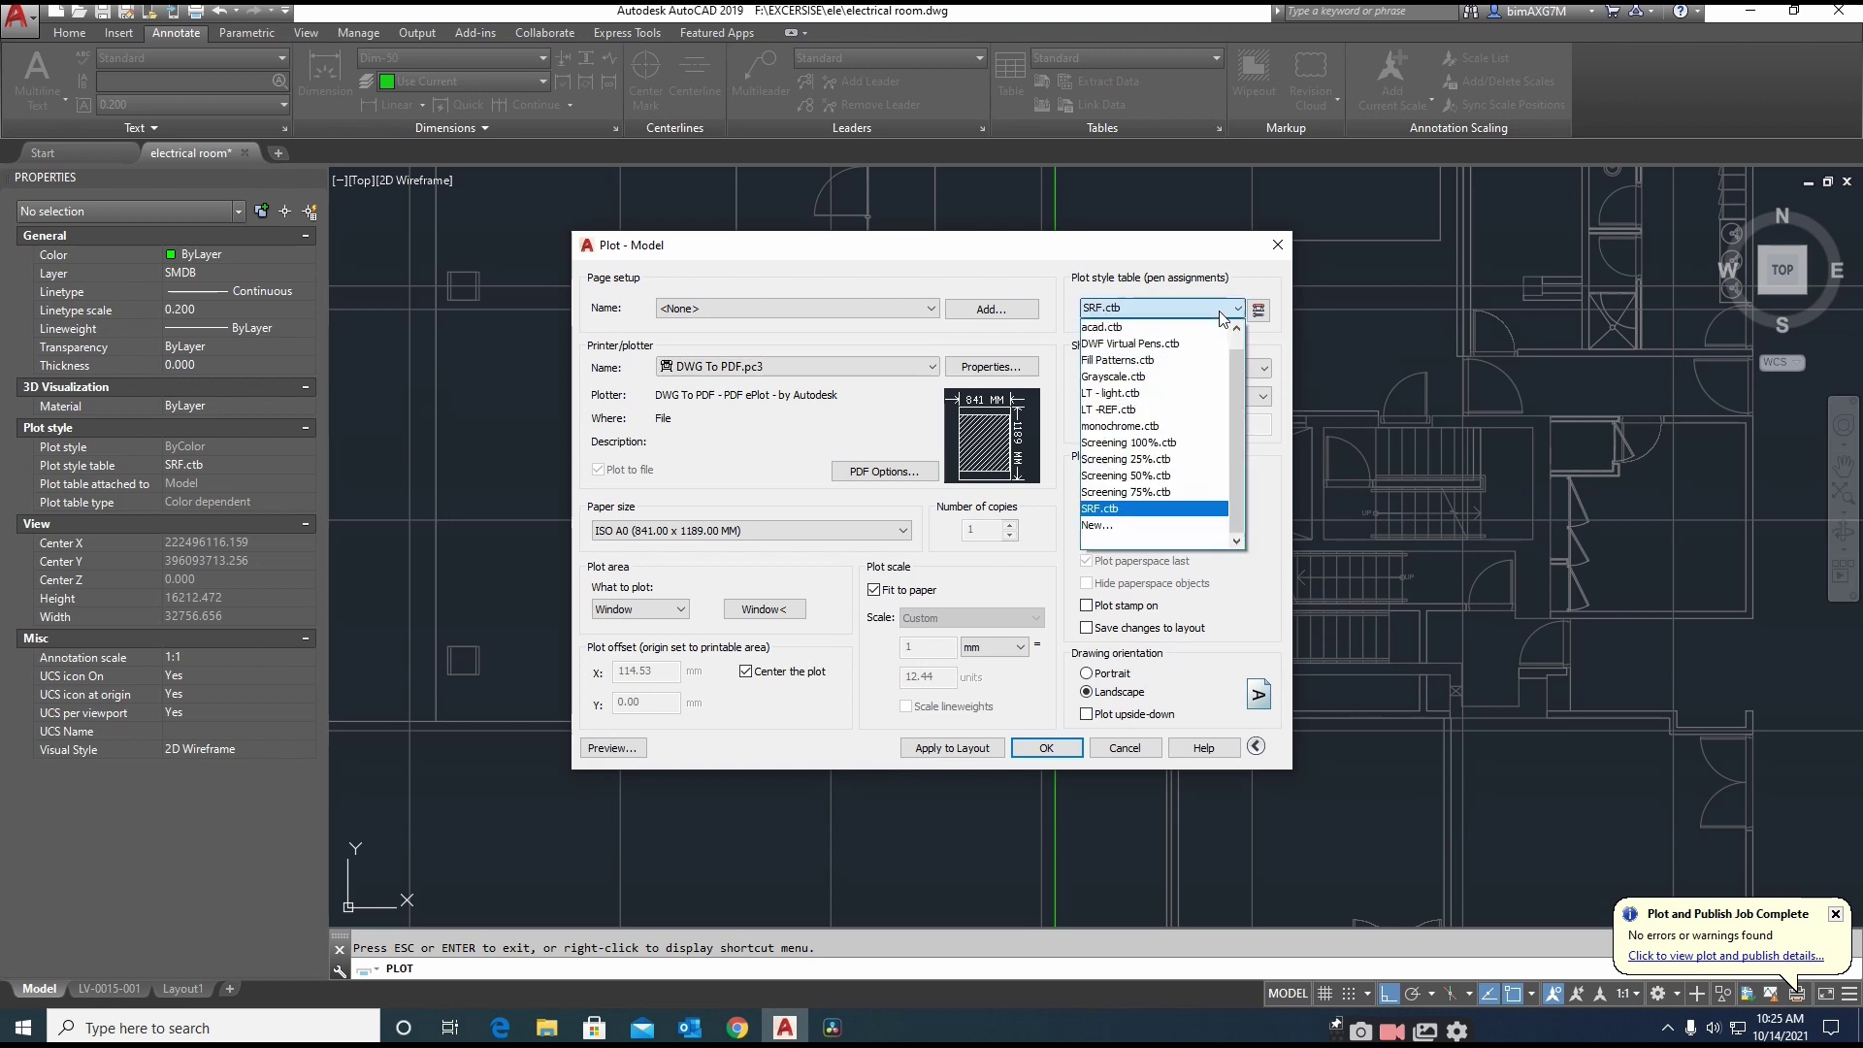
{"action": "left_click", "coordinate": [1126, 393]}
{"action": "left_click", "coordinate": [946, 553]}
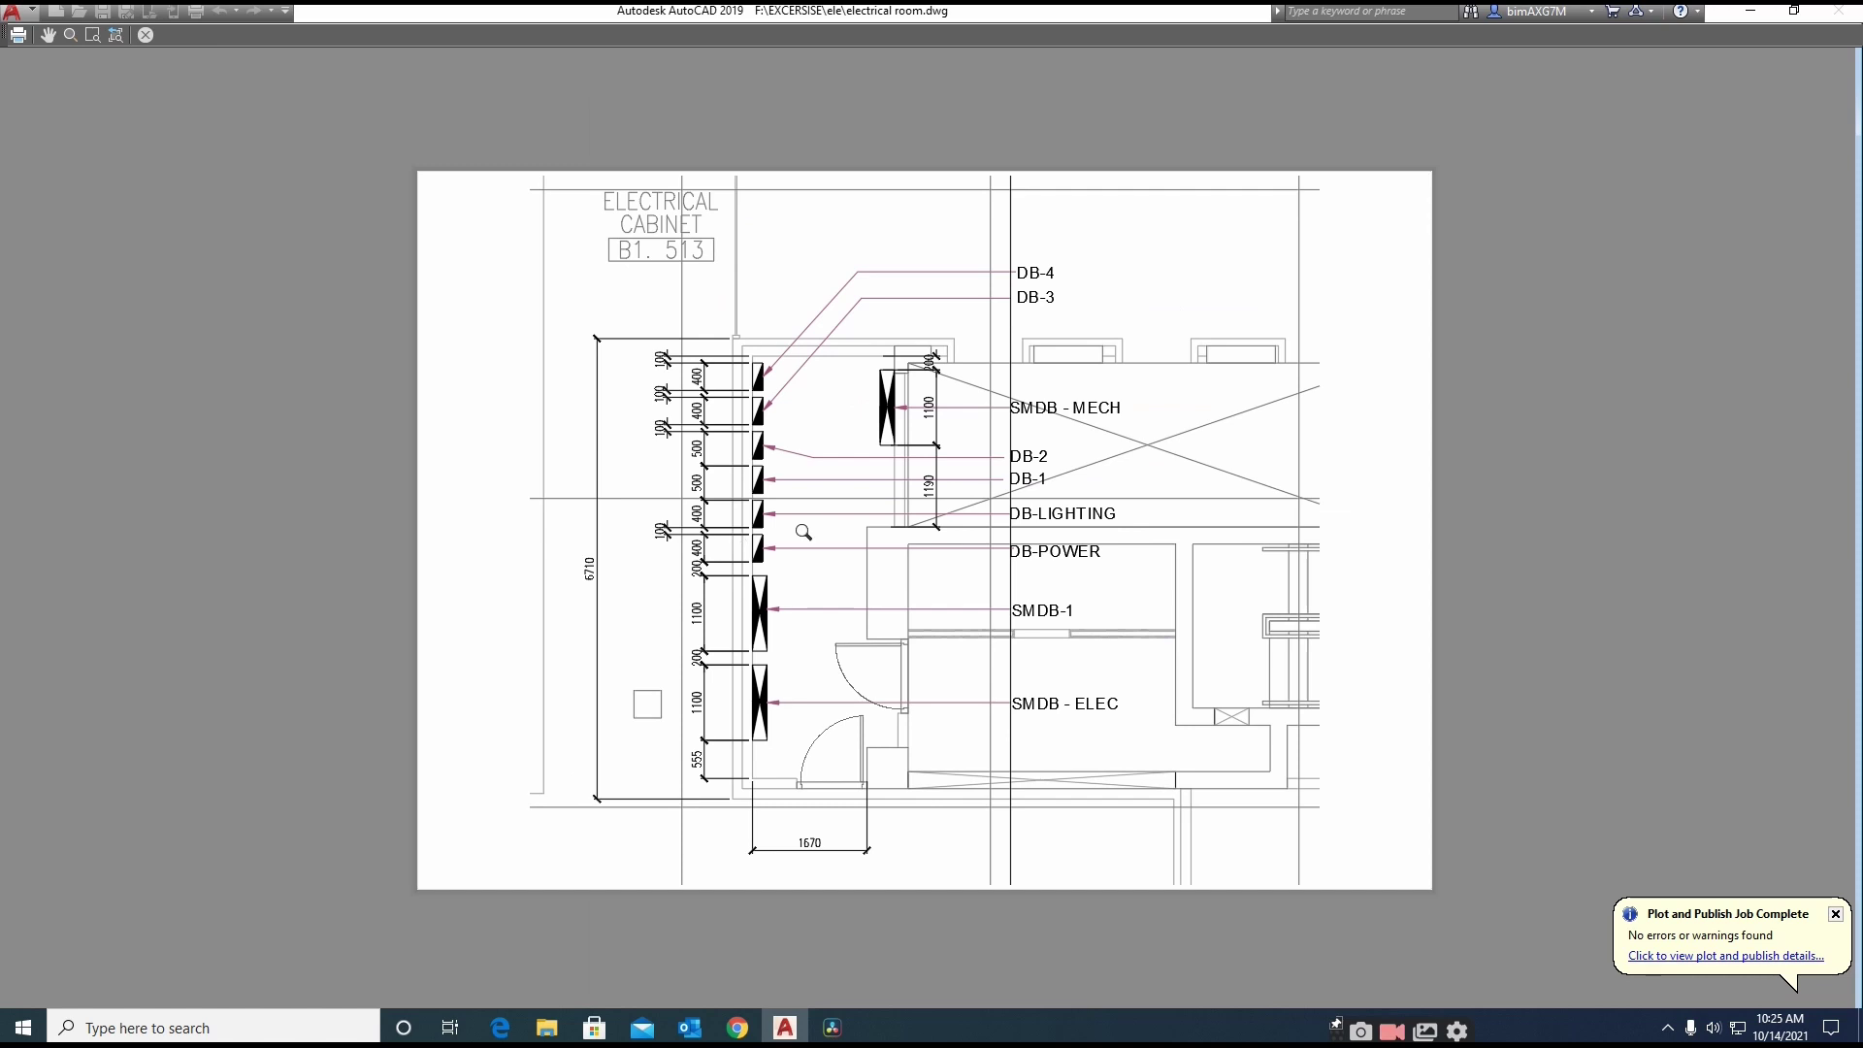
{"action": "scroll", "coordinate": [805, 529], "scroll_direction": "up", "scroll_amount": 2}
{"action": "mouse_move", "coordinate": [818, 525]}
{"action": "middle_mouse_down"}
{"action": "mouse_move", "coordinate": [795, 491]}
{"action": "mouse_move", "coordinate": [796, 532]}
{"action": "middle_mouse_up"}
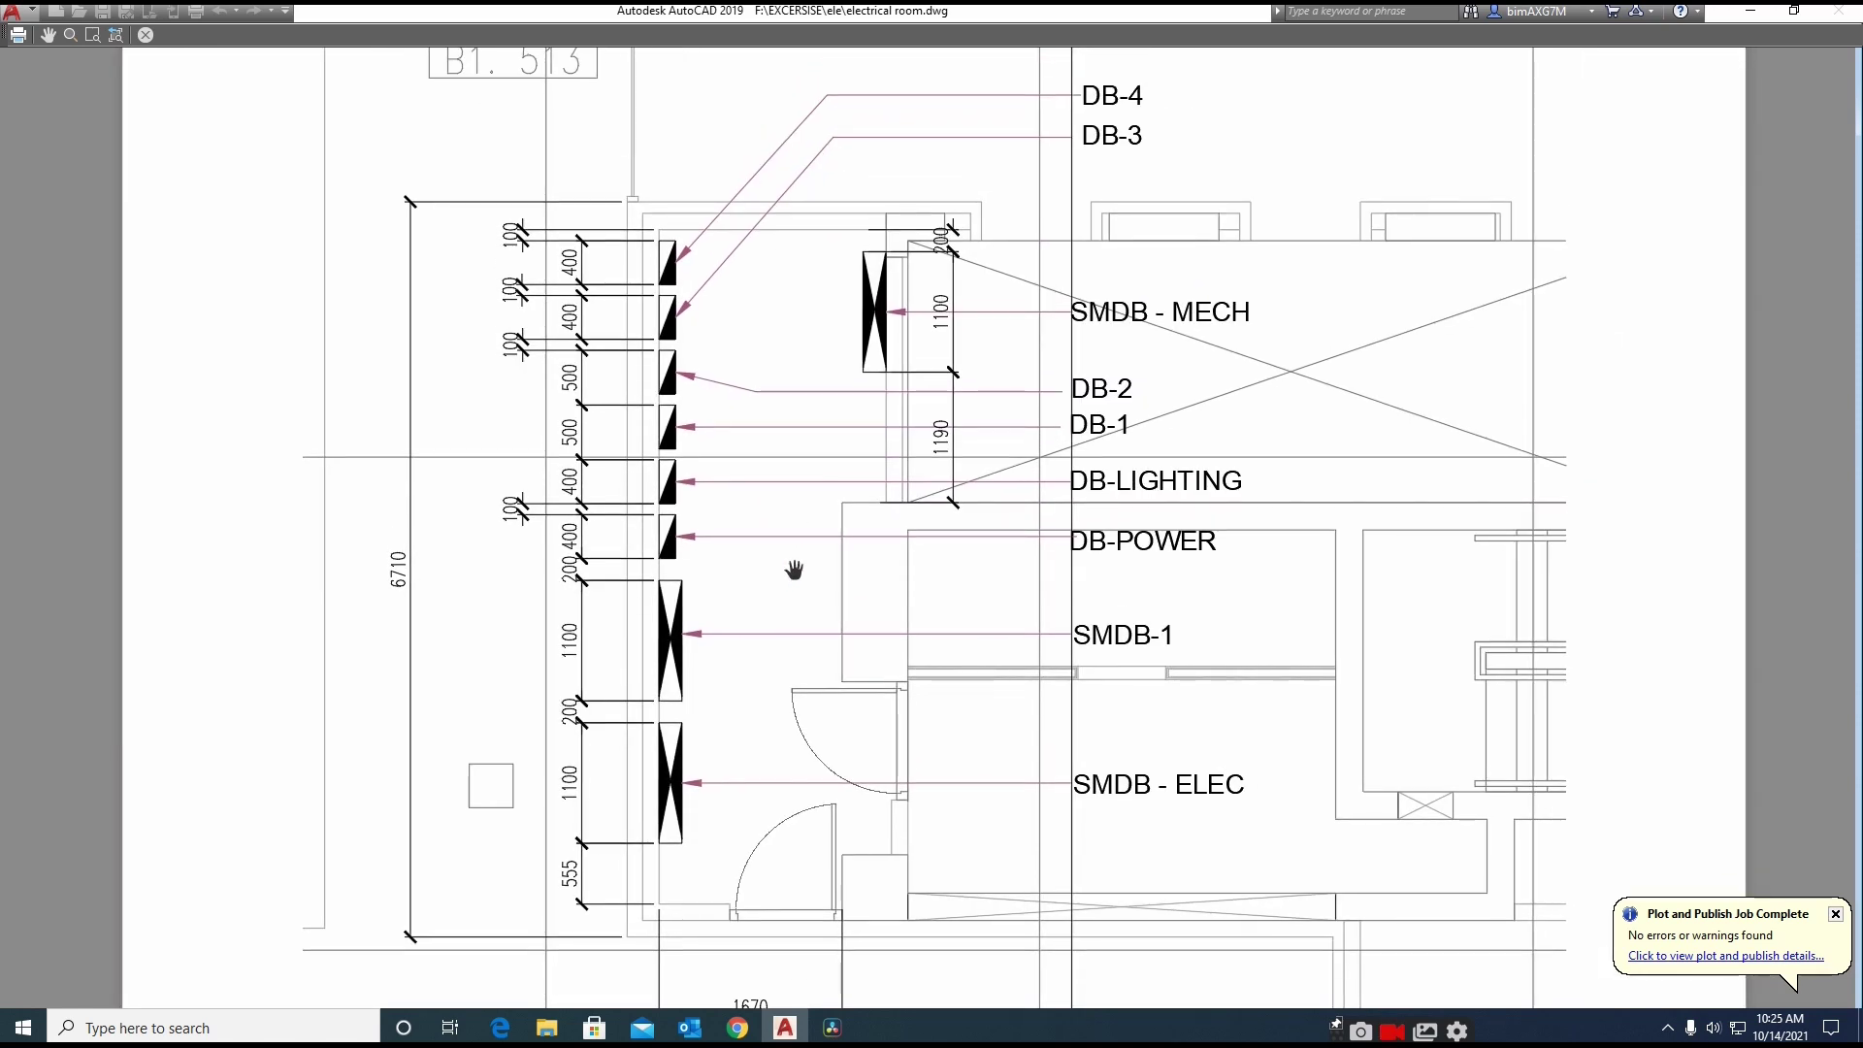